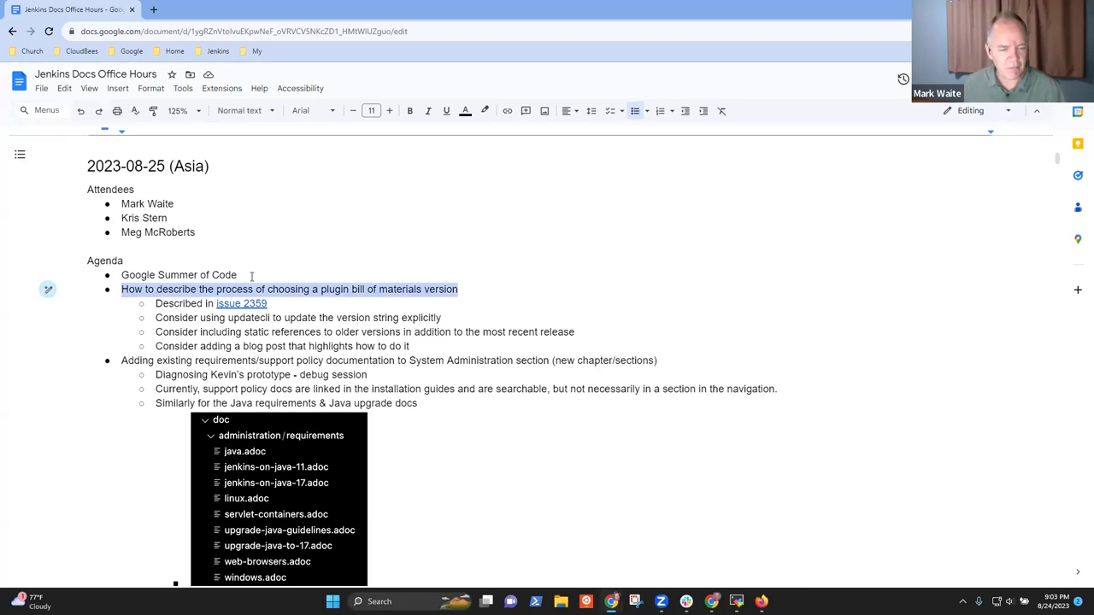
Review the 2023-08-25 (Asia) agenda, highlighting the requirements/support policy documentation, Vale.sh and DevOps World Tour items in turn
{"action": "key", "text": "Down"}
{"action": "key", "text": "Down"}
{"action": "key", "text": "Down"}
{"action": "key", "text": "Down"}
{"action": "key", "text": "Down"}
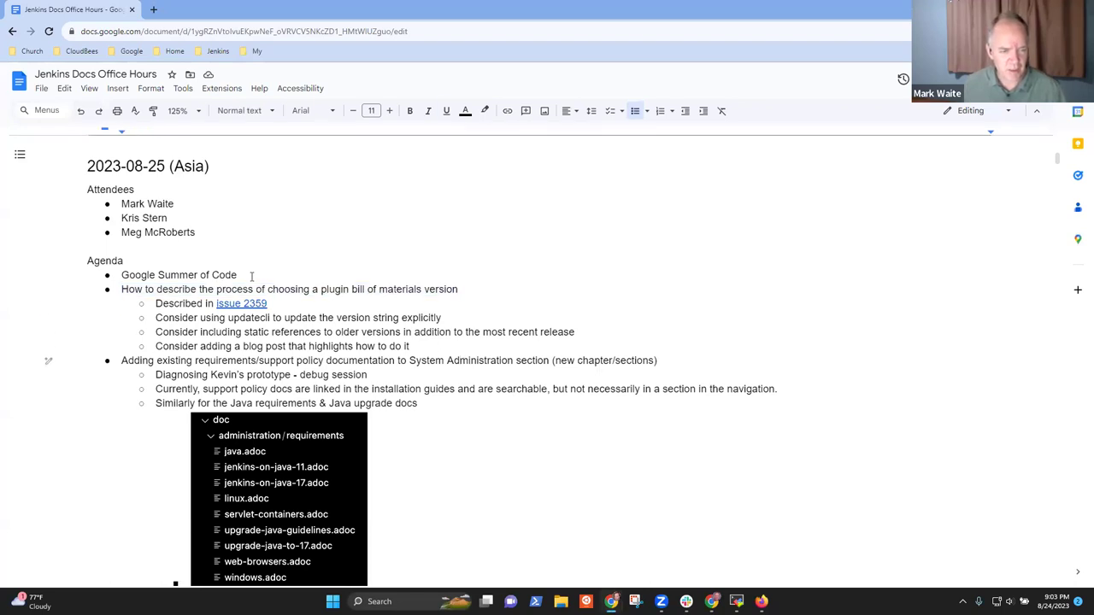
{"action": "key", "text": "shift+End"}
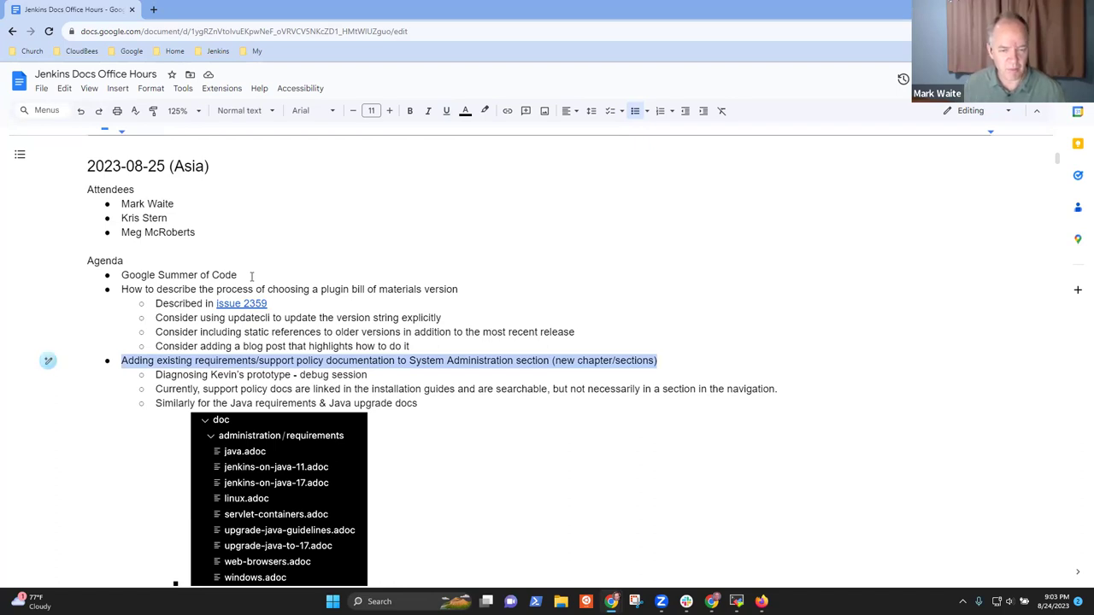
{"action": "key", "text": "Down"}
{"action": "key", "text": "Down"}
{"action": "key", "text": "Down"}
{"action": "key", "text": "Down"}
{"action": "key", "text": "Down"}
{"action": "key", "text": "Down"}
{"action": "key", "text": "Down"}
{"action": "key", "text": "Down"}
{"action": "key", "text": "Down"}
{"action": "key", "text": "Down"}
{"action": "key", "text": "Down"}
{"action": "key", "text": "Down"}
{"action": "key", "text": "Down"}
{"action": "key", "text": "Down"}
{"action": "key", "text": "Down"}
{"action": "key", "text": "Down"}
{"action": "key", "text": "Down"}
{"action": "key", "text": "Down"}
{"action": "key", "text": "Down"}
{"action": "key", "text": "Down"}
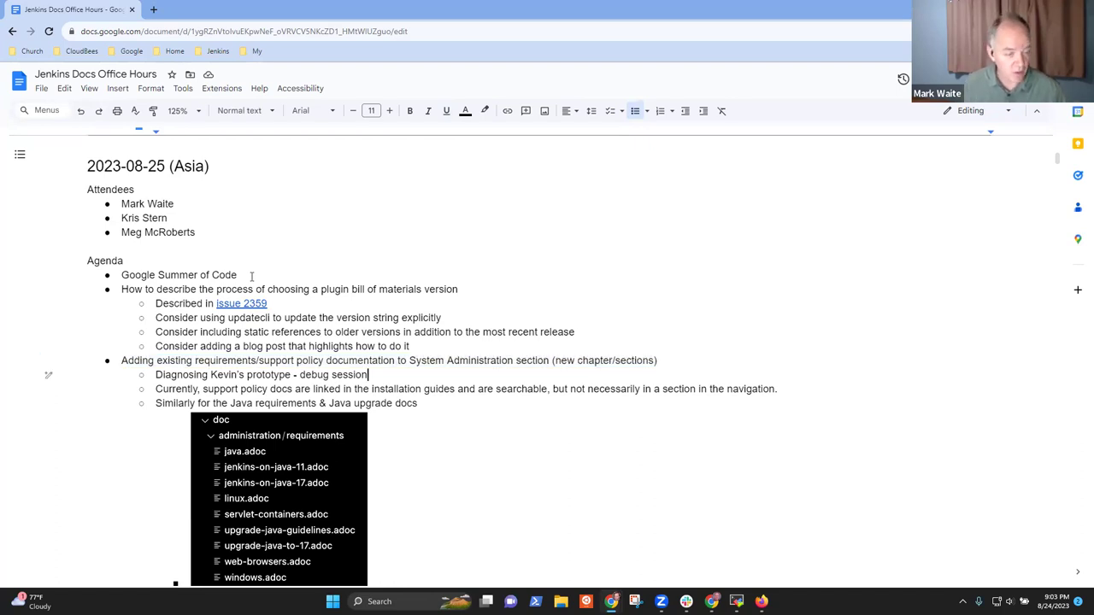
{"action": "key", "text": "Up"}
{"action": "key", "text": "Up"}
{"action": "key", "text": "Up"}
{"action": "key", "text": "Up"}
{"action": "key", "text": "Up"}
{"action": "key", "text": "Up"}
{"action": "key", "text": "Up"}
{"action": "key", "text": "Up"}
{"action": "key", "text": "Up"}
{"action": "key", "text": "Up"}
{"action": "key", "text": "Up"}
{"action": "key", "text": "Up"}
{"action": "key", "text": "Up"}
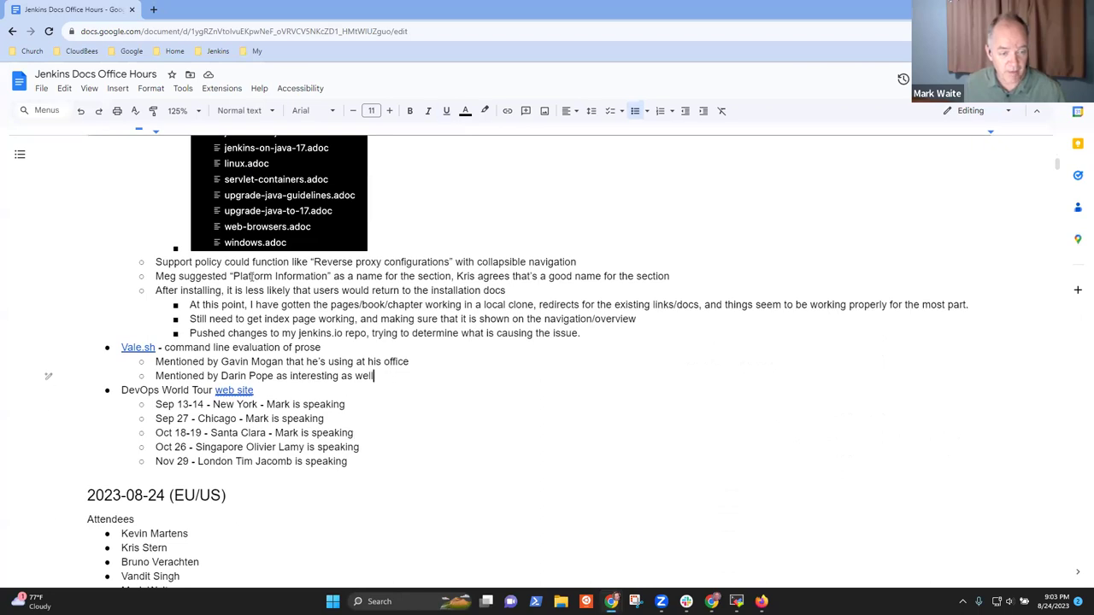
{"action": "key", "text": "End"}
{"action": "left_click", "coordinate": [48, 347]}
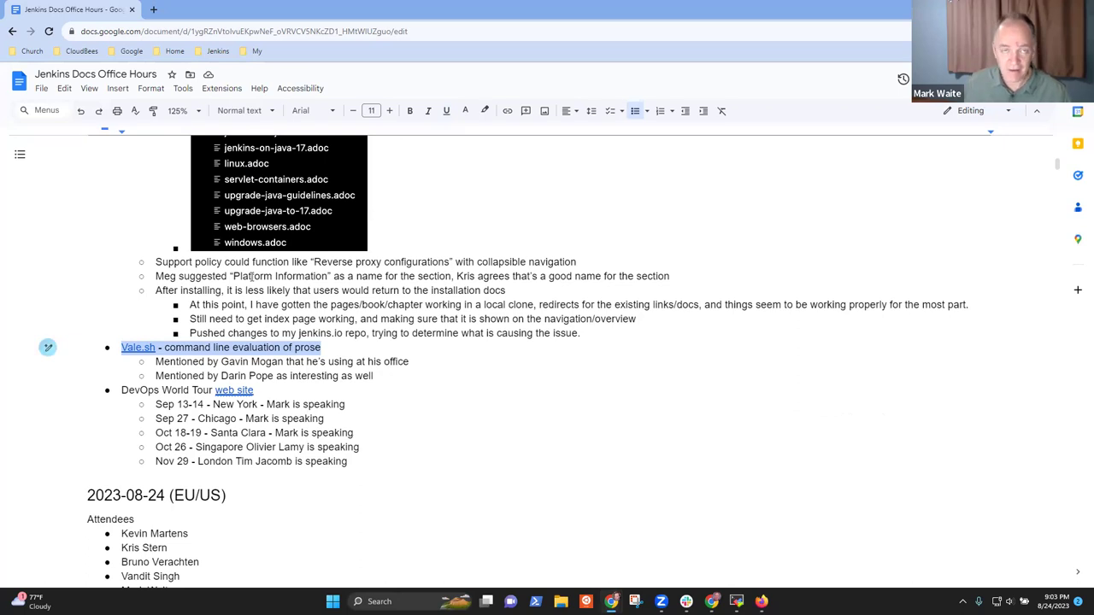
{"action": "left_click", "coordinate": [48, 390]}
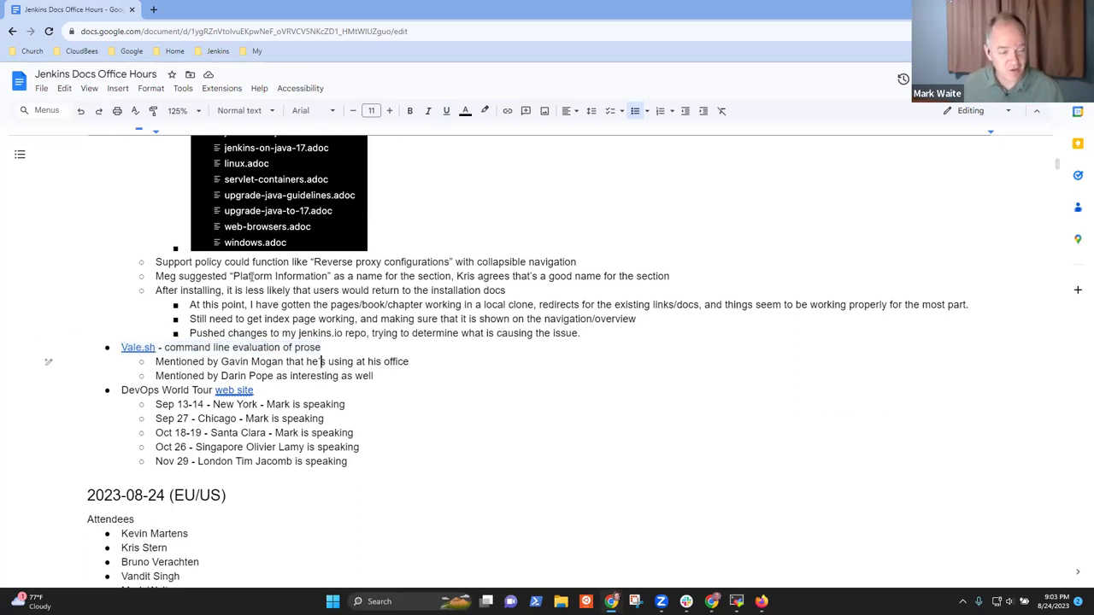
{"action": "left_click", "coordinate": [48, 390]}
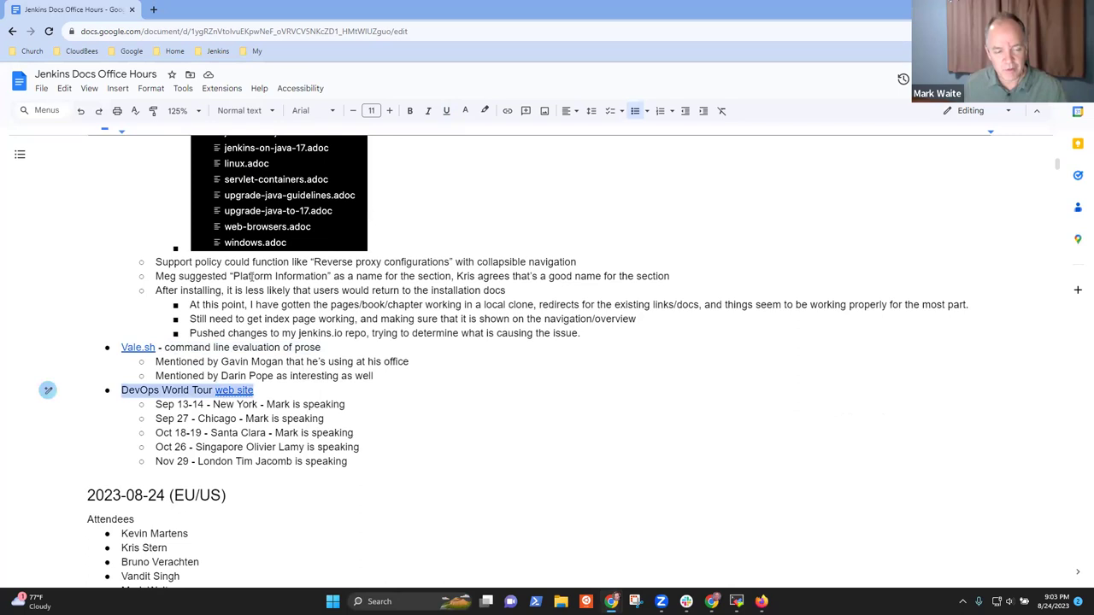
Add a nested bullet under the Google Summer of Code agenda item about tutorial improvements from the named contributor's Docker compose project
{"action": "key", "text": "Page_Up"}
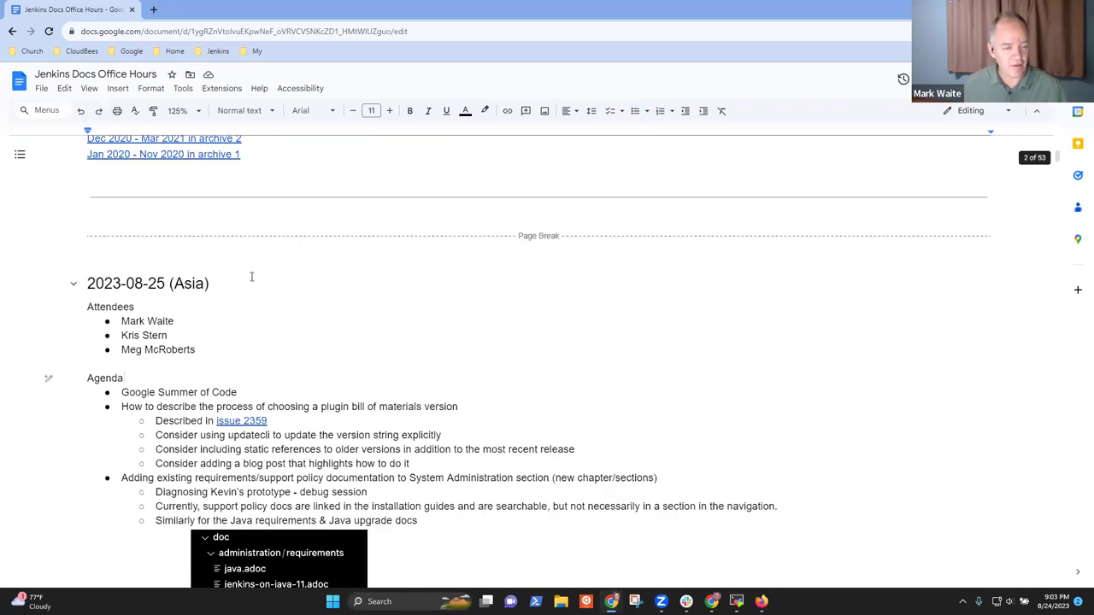
{"action": "key", "text": "Down"}
{"action": "key", "text": "Down"}
{"action": "key", "text": "Down"}
{"action": "key", "text": "Down"}
{"action": "key", "text": "Down"}
{"action": "key", "text": "Down"}
{"action": "key", "text": "Down"}
{"action": "scroll", "coordinate": [251, 276], "scroll_direction": "down", "scroll_amount": 4}
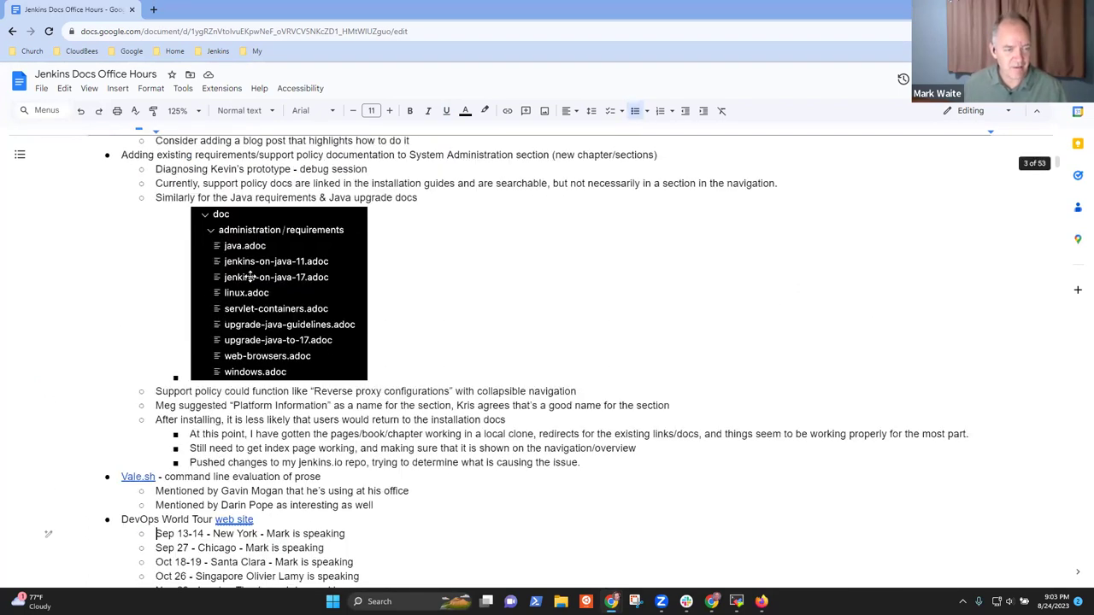
{"action": "key", "text": "Up"}
{"action": "key", "text": "Up"}
{"action": "key", "text": "Up"}
{"action": "key", "text": "Up"}
{"action": "key", "text": "Up"}
{"action": "key", "text": "Up"}
{"action": "key", "text": "Up"}
{"action": "key", "text": "Up"}
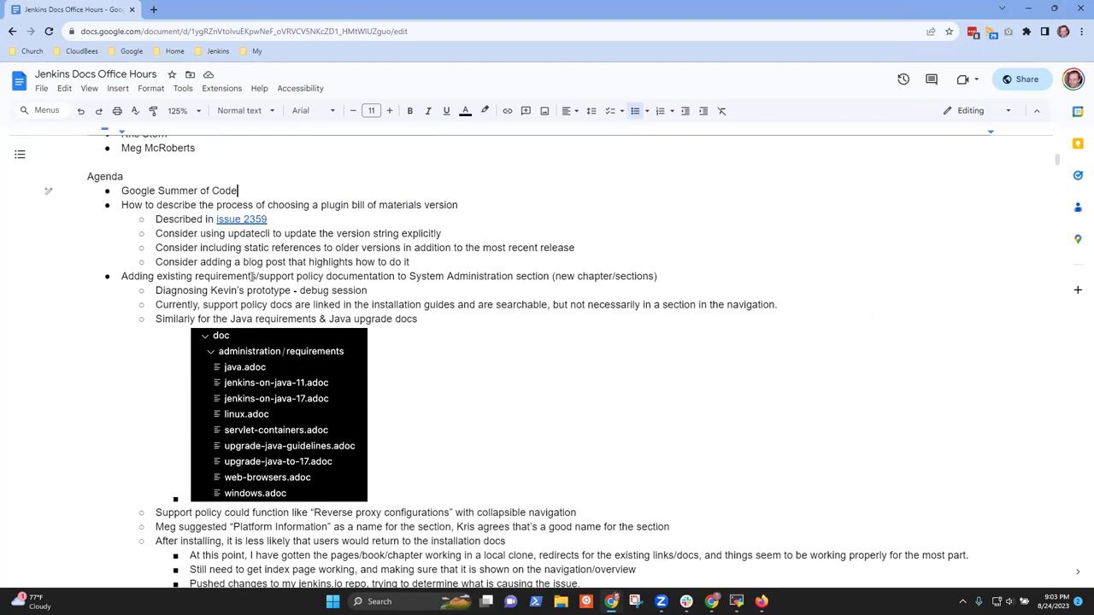
{"action": "key", "text": "End"}
{"action": "key", "text": "Return"}
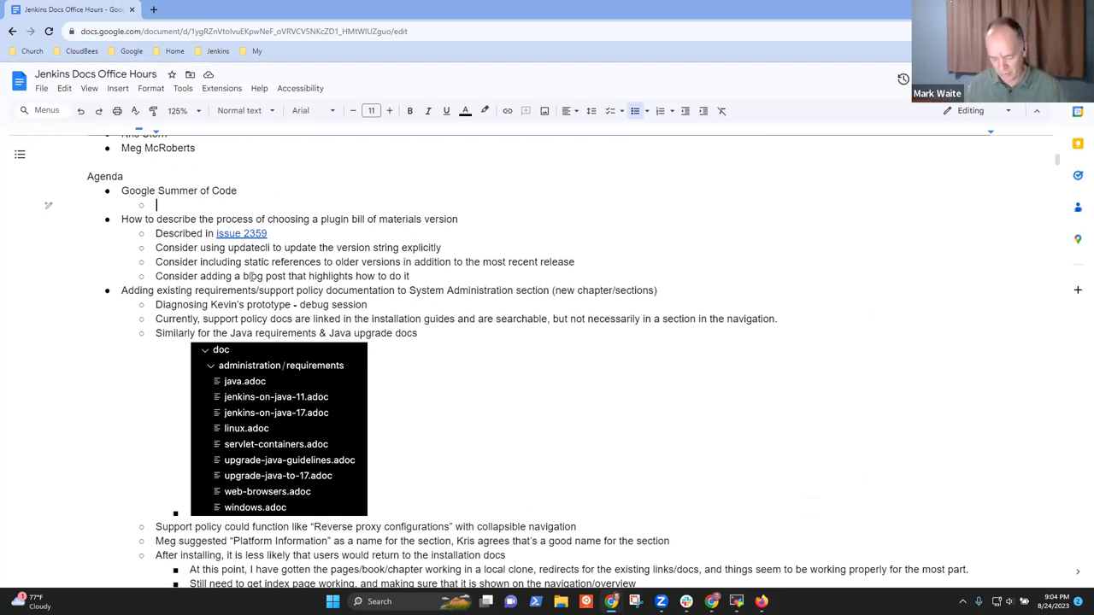
{"action": "type", "text": "Tutorial immp"}
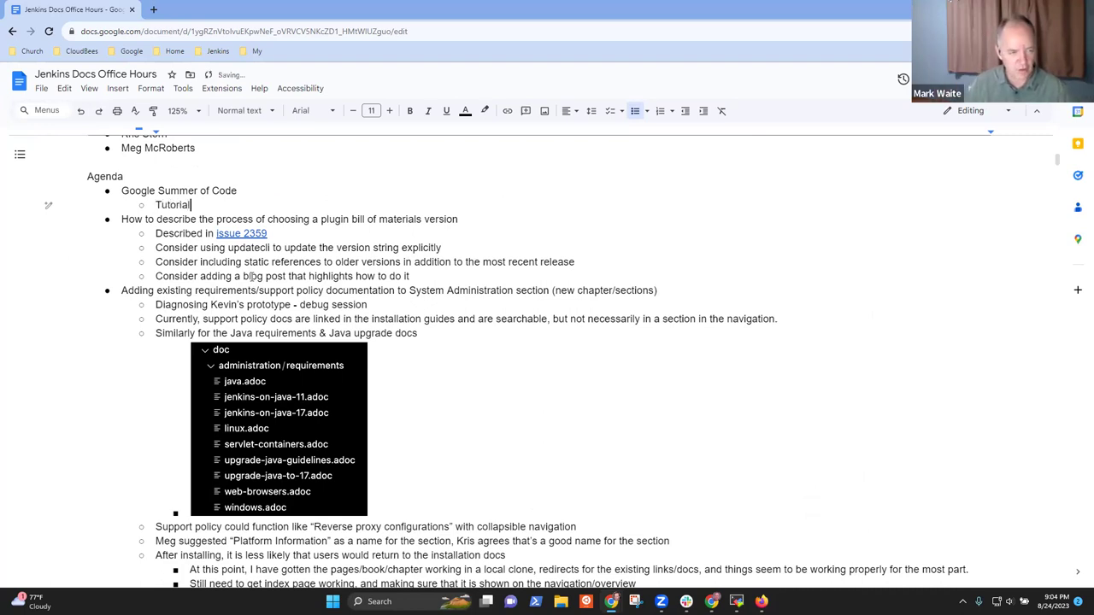
{"action": "key", "text": "BackSpace"}
{"action": "key", "text": "BackSpace"}
{"action": "type", "text": "provements from "}
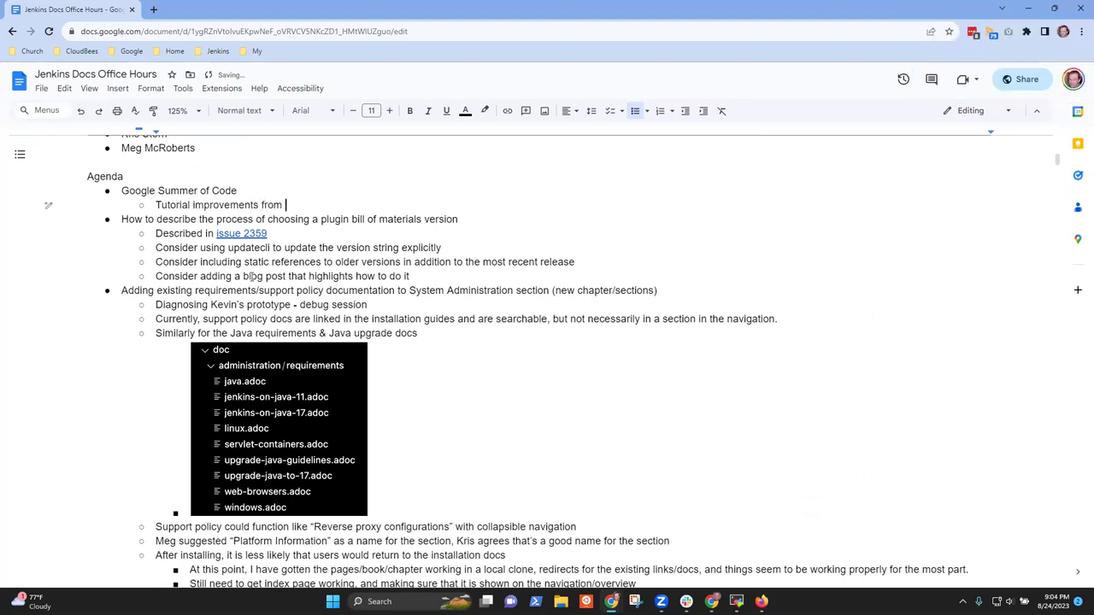
{"action": "type", "text": "Ashui"}
{"action": "key", "text": "BackSpace"}
{"action": "key", "text": "BackSpace"}
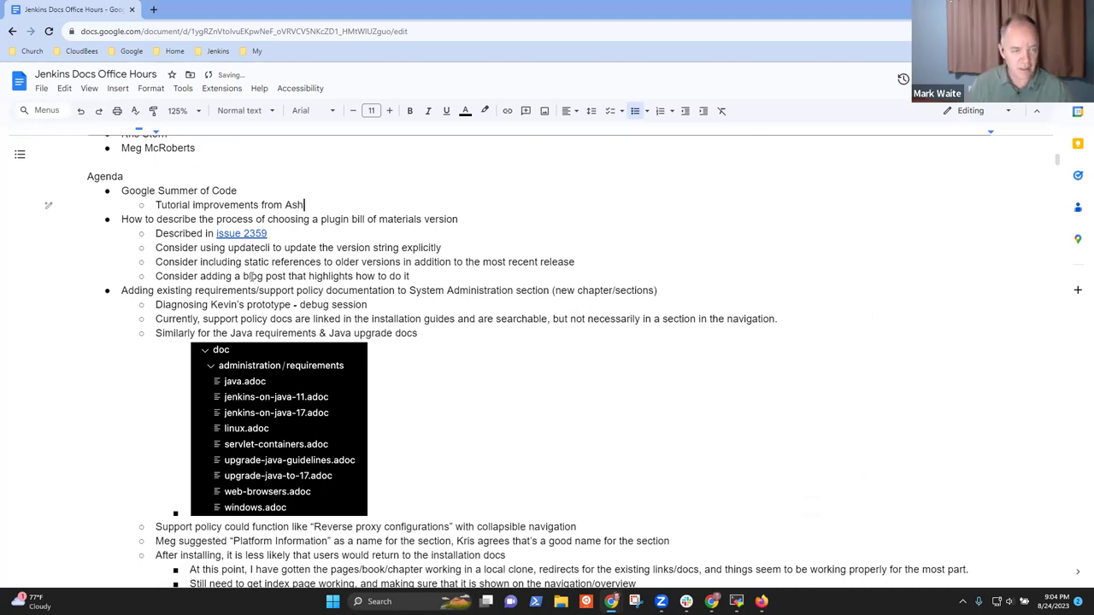
{"action": "type", "text": "ut"}
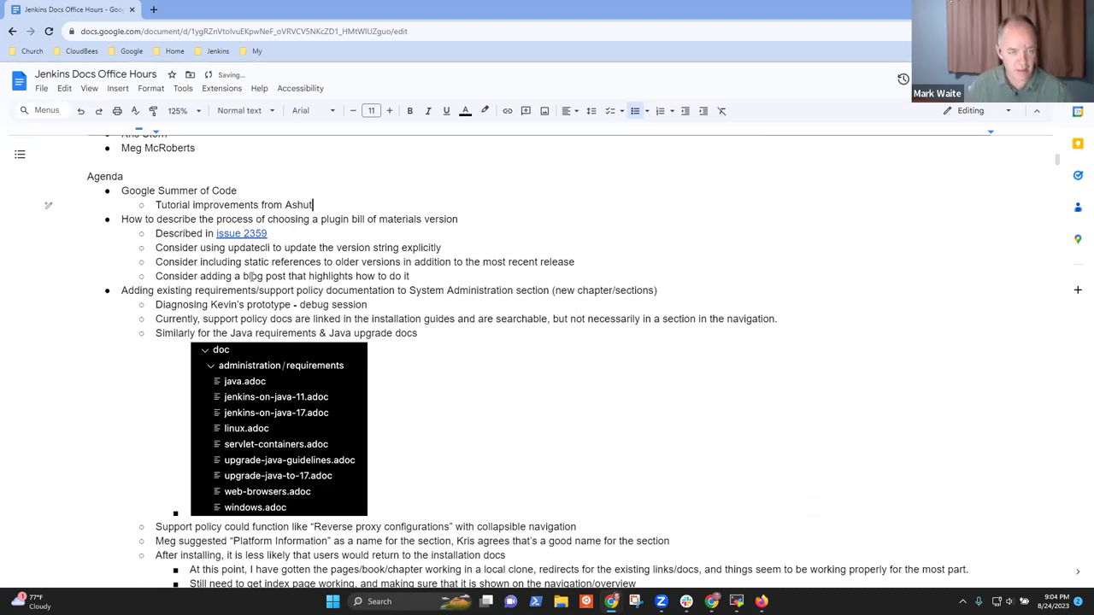
{"action": "type", "text": "osh Docker compose project"}
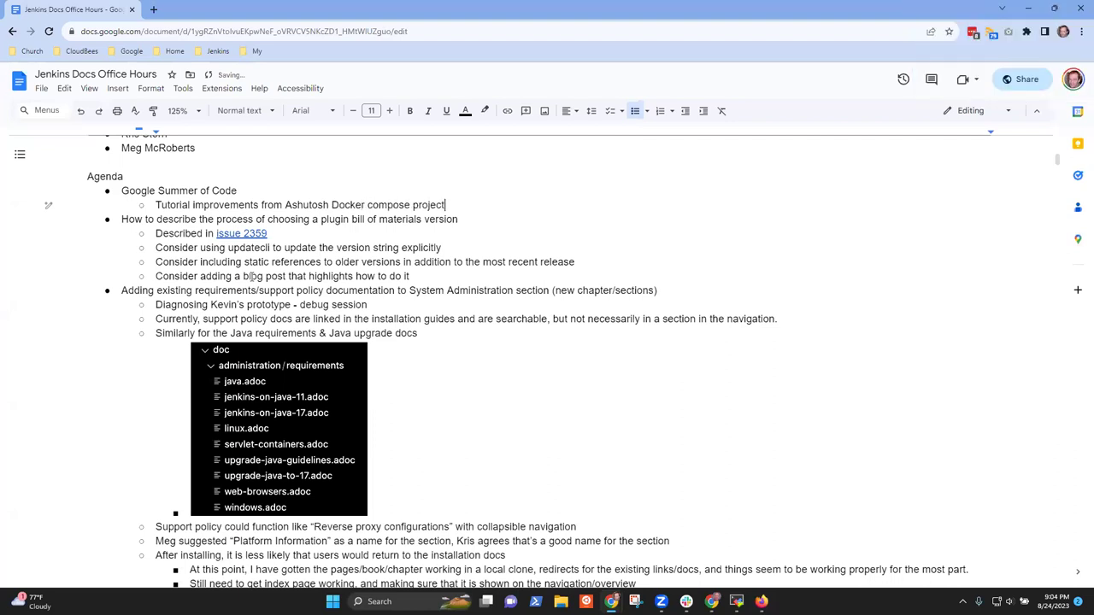
Add the next sub-bullet "New site layout (demonstration recorded in UX SIG and in today's Docs Office Hours (EU))" under Google Summer of Code
{"action": "key", "text": "Return"}
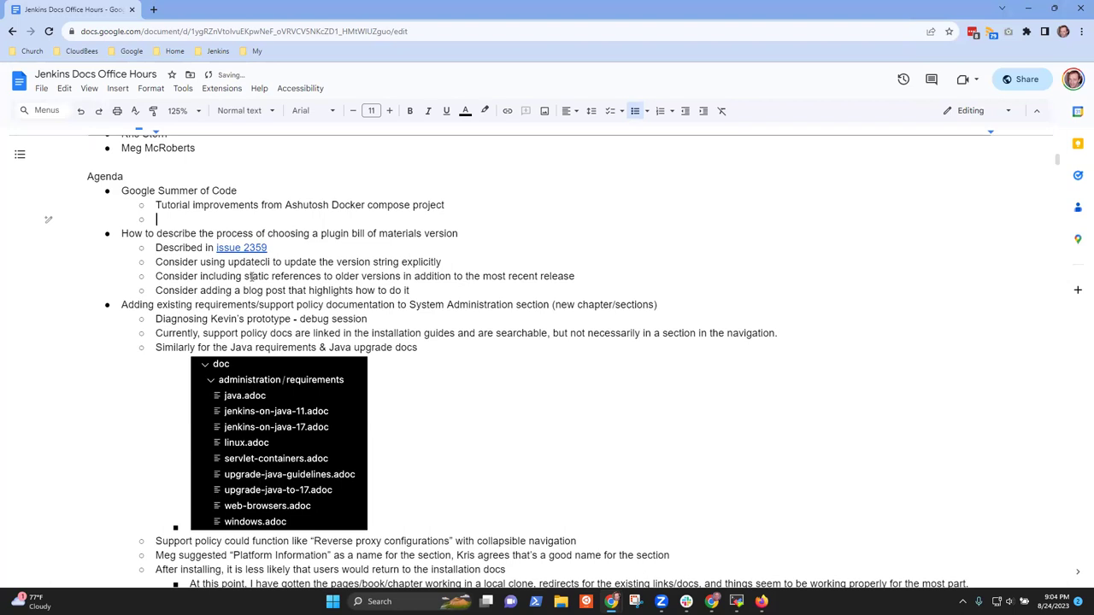
{"action": "type", "text": "New "}
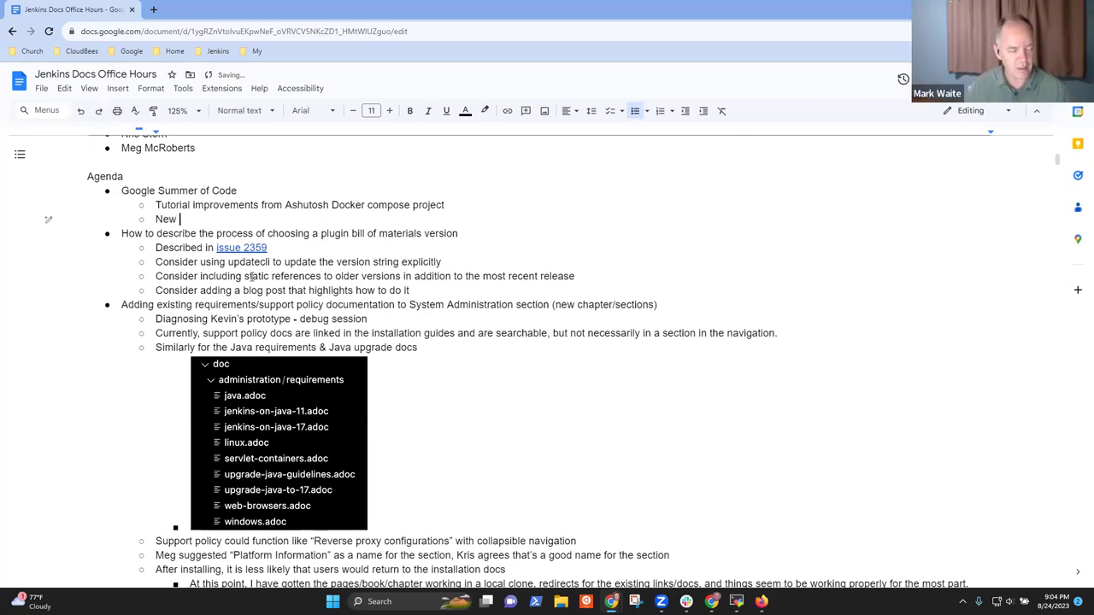
{"action": "type", "text": "site layout ("}
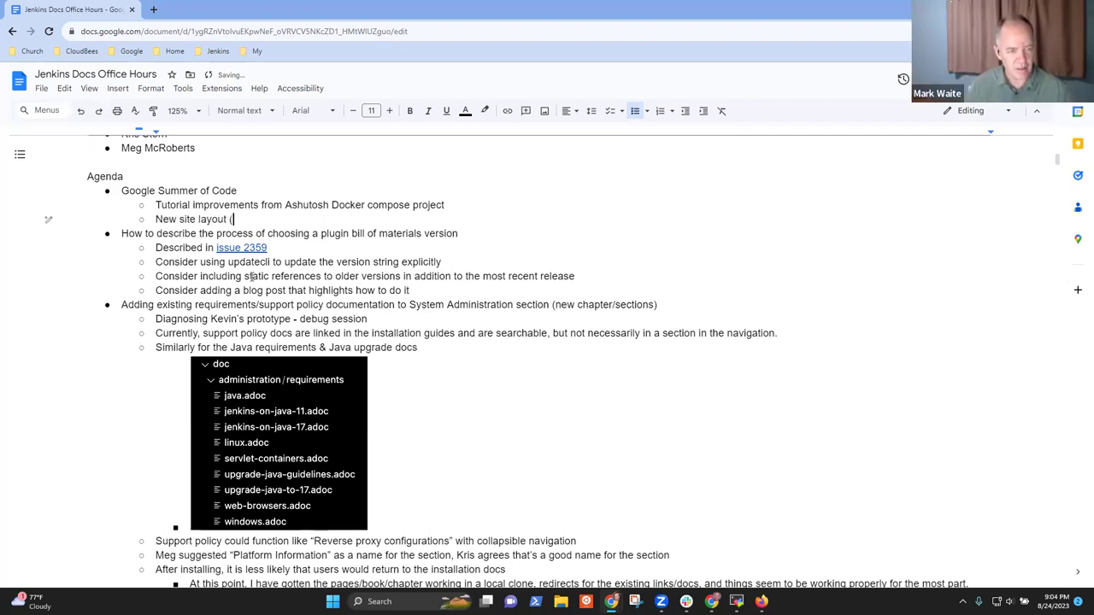
{"action": "type", "text": "demonstrati"}
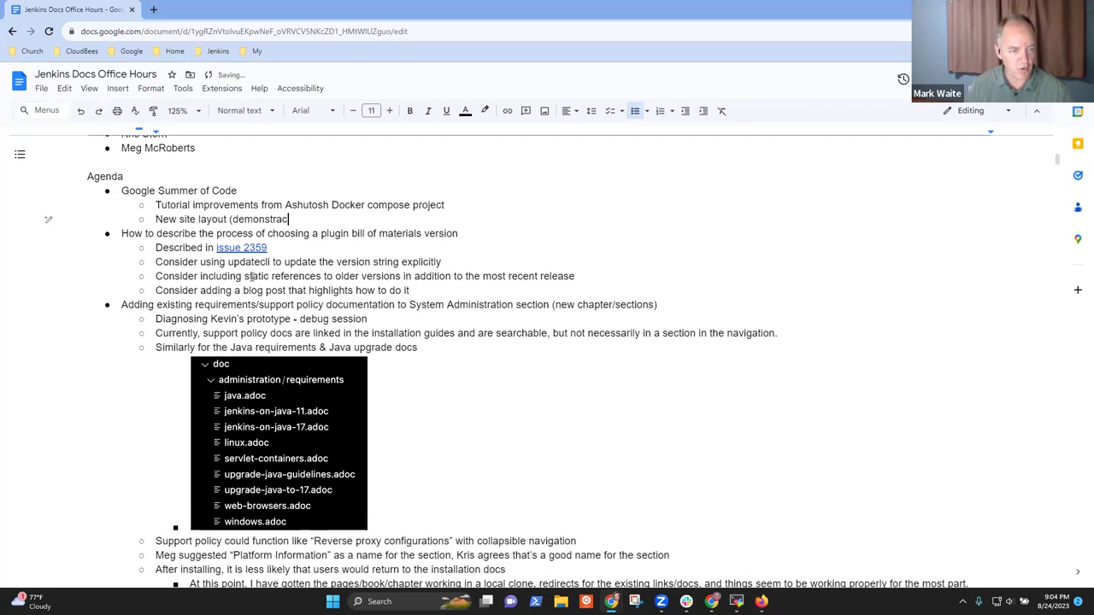
{"action": "type", "text": "on record"}
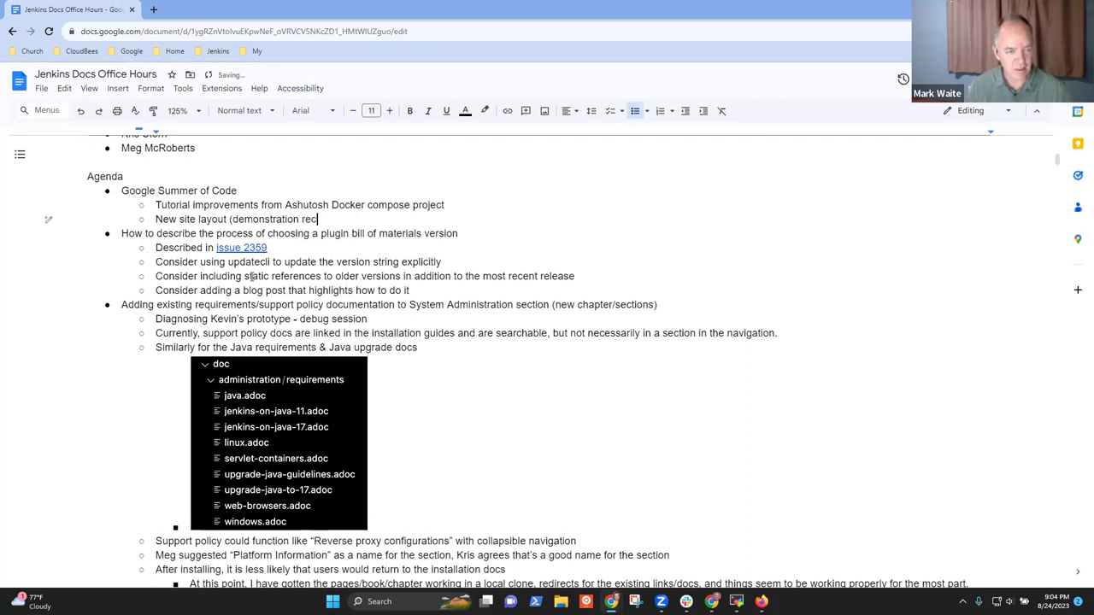
{"action": "key", "text": "BackSpace"}
{"action": "type", "text": "ed in UX"}
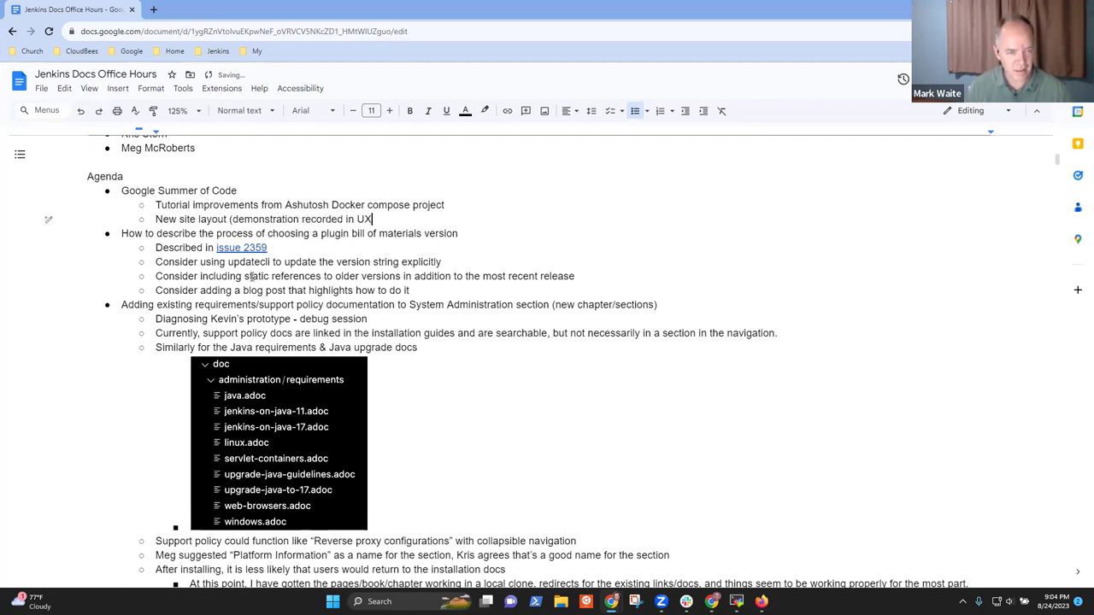
{"action": "type", "text": " SIG and in to"}
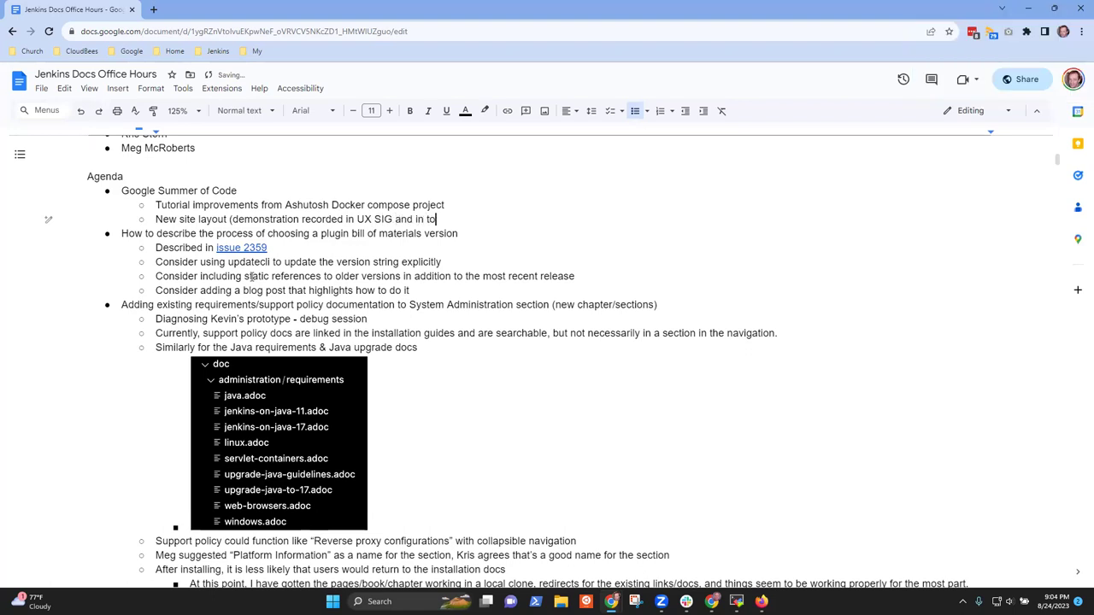
{"action": "type", "text": "day's Docs Of"}
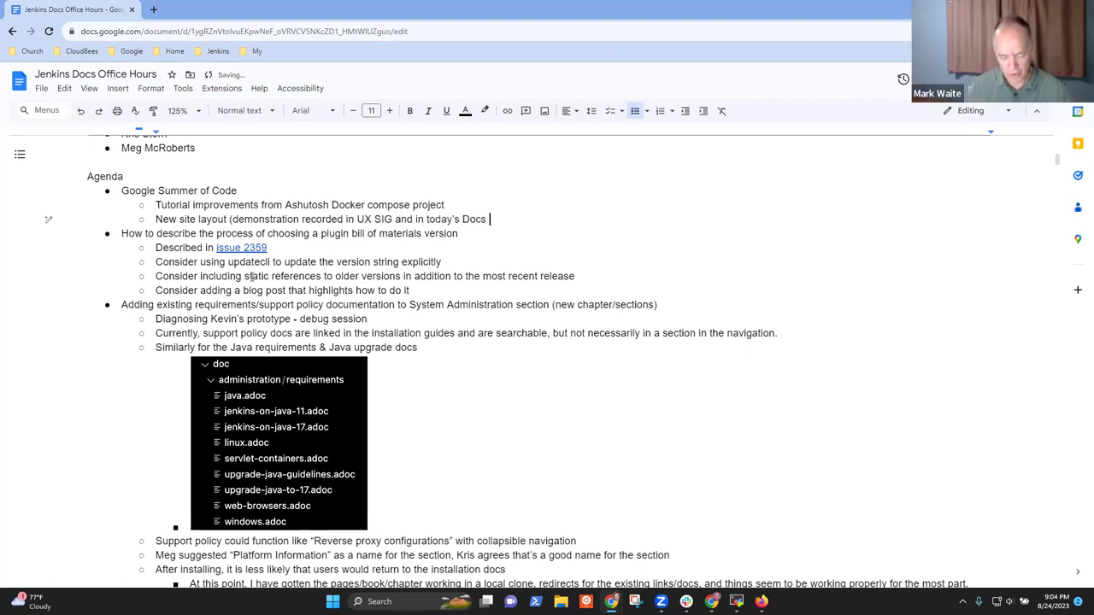
{"action": "type", "text": "fice Hours "}
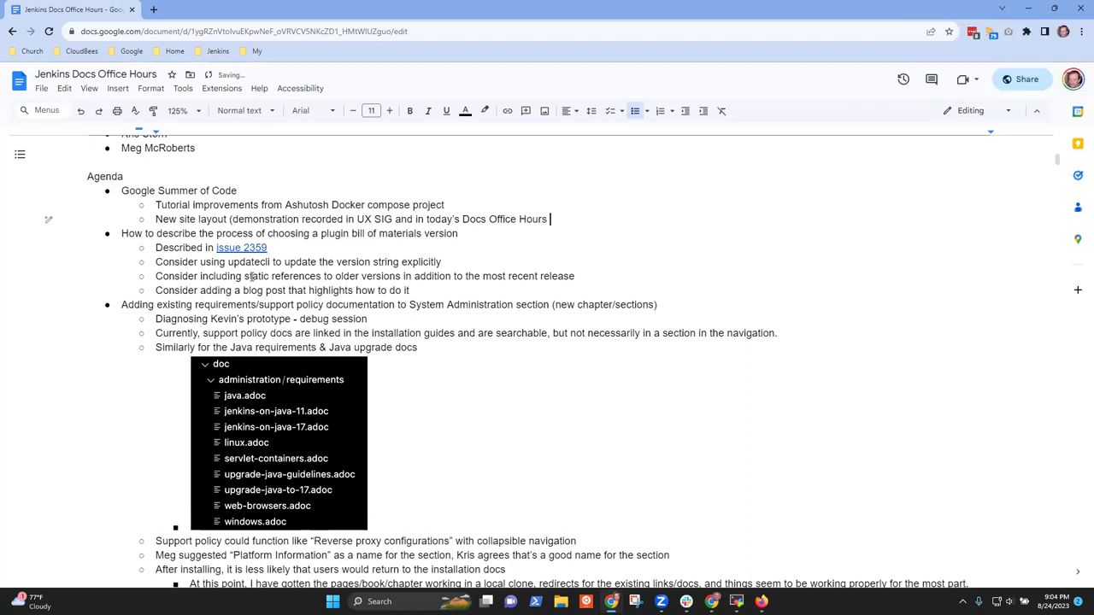
{"action": "type", "text": "(EDT)"}
{"action": "key", "text": "BackSpace"}
{"action": "key", "text": "BackSpace"}
{"action": "key", "text": "BackSpace"}
{"action": "type", "text": "U)"}
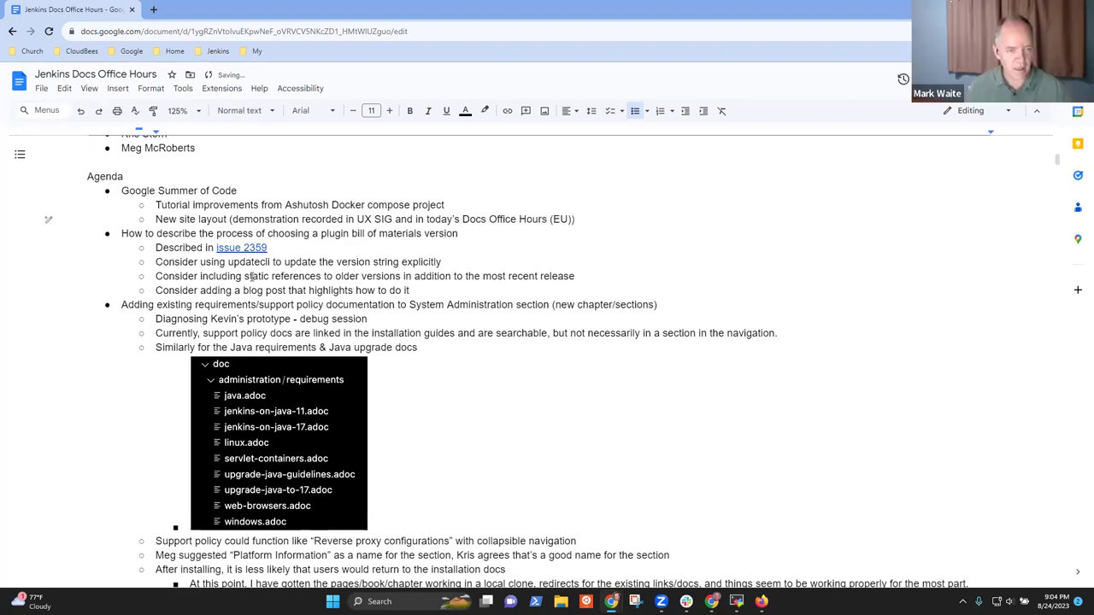
Add a third sub-bullet "GitLab Plugin Modernization" under Google Summer of Code
{"action": "key", "text": "Return"}
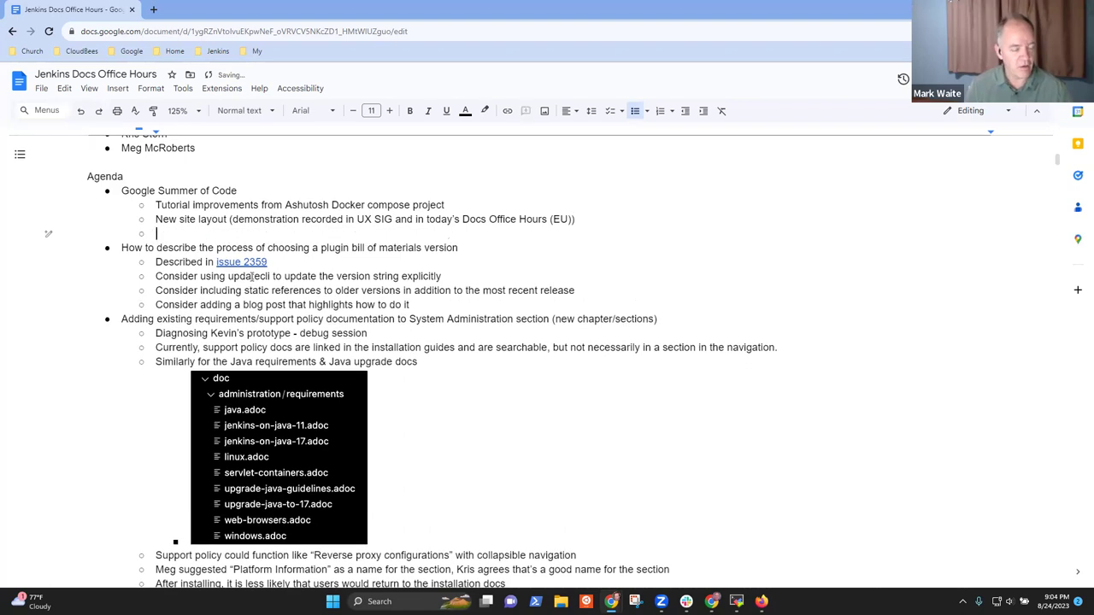
{"action": "type", "text": "Git"}
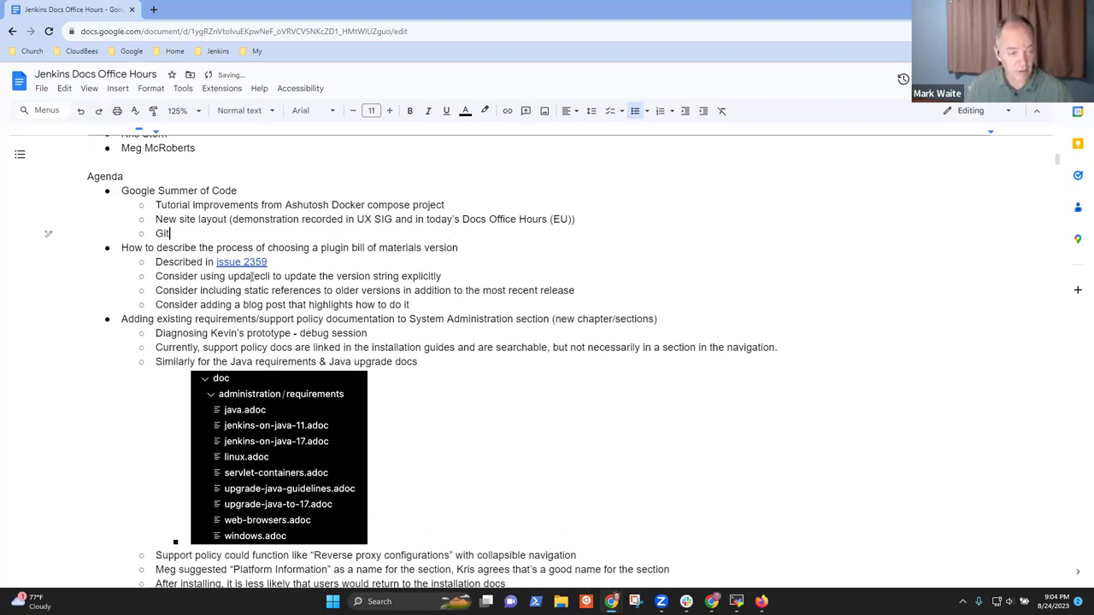
{"action": "type", "text": "Lab Plugin Modernization"}
Add a fourth sub-bullet "Plugin Health Score (extended ~3 weeks)" under Google Summer of Code
{"action": "key", "text": "Return"}
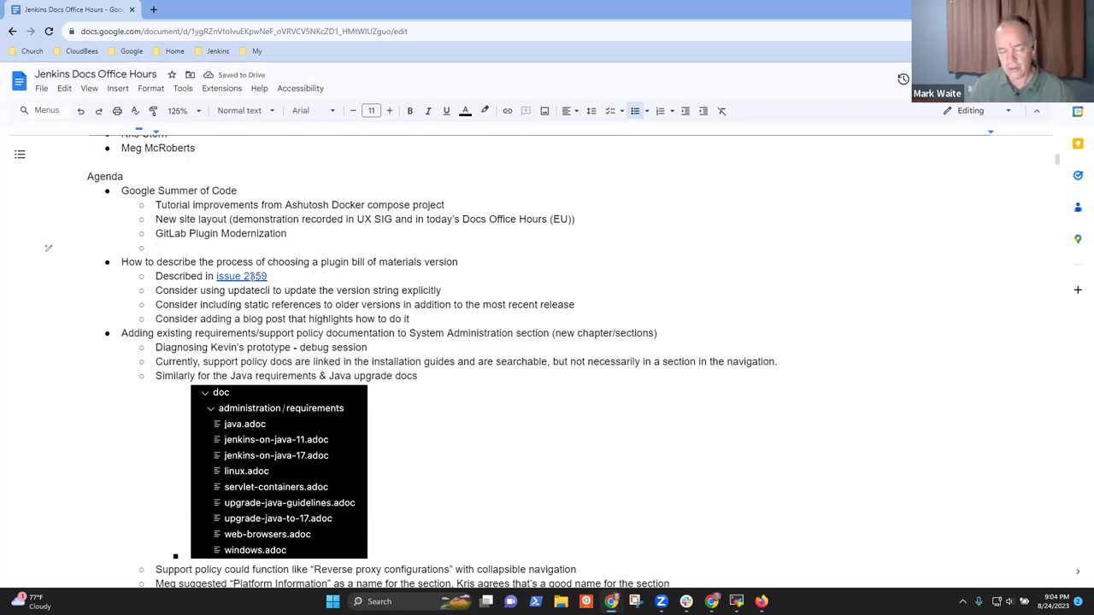
{"action": "type", "text": "f"}
{"action": "key", "text": "BackSpace"}
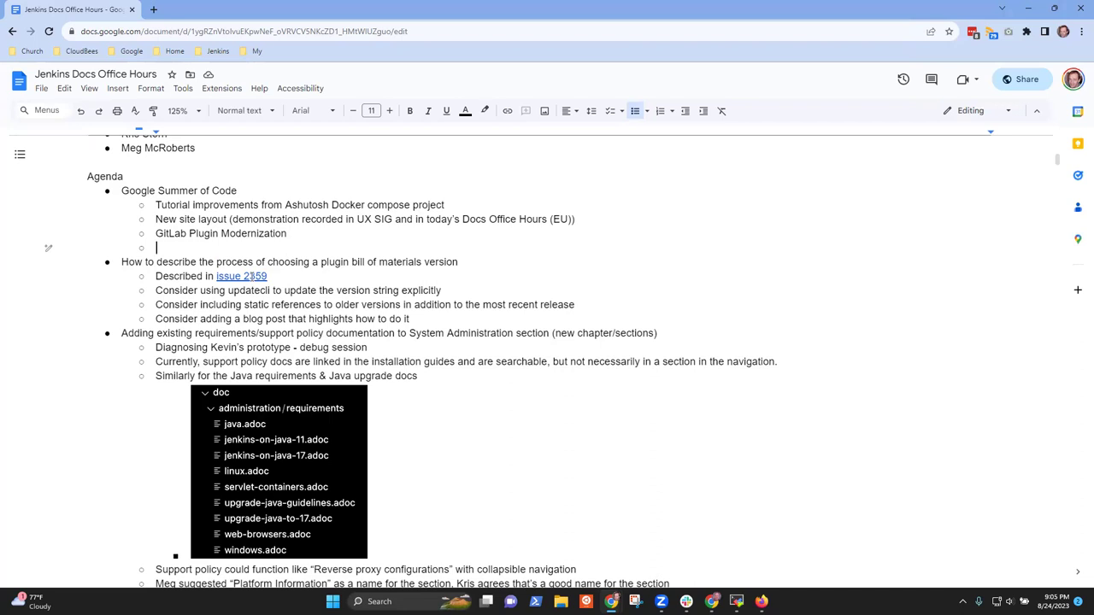
{"action": "type", "text": "Plugin Heal"}
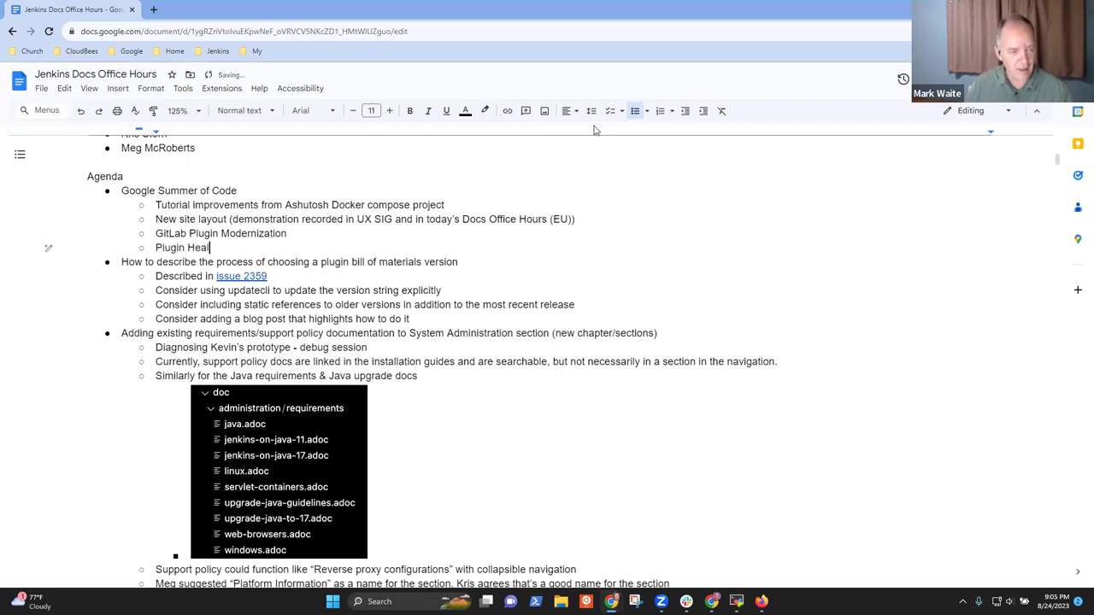
{"action": "type", "text": "th Score "}
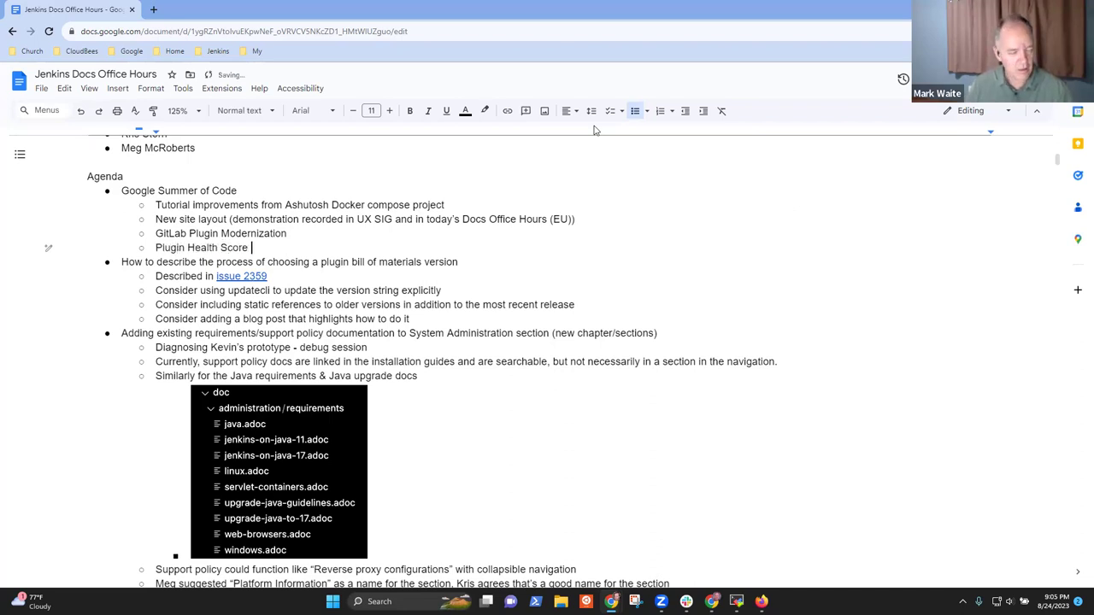
{"action": "type", "text": "(extended "}
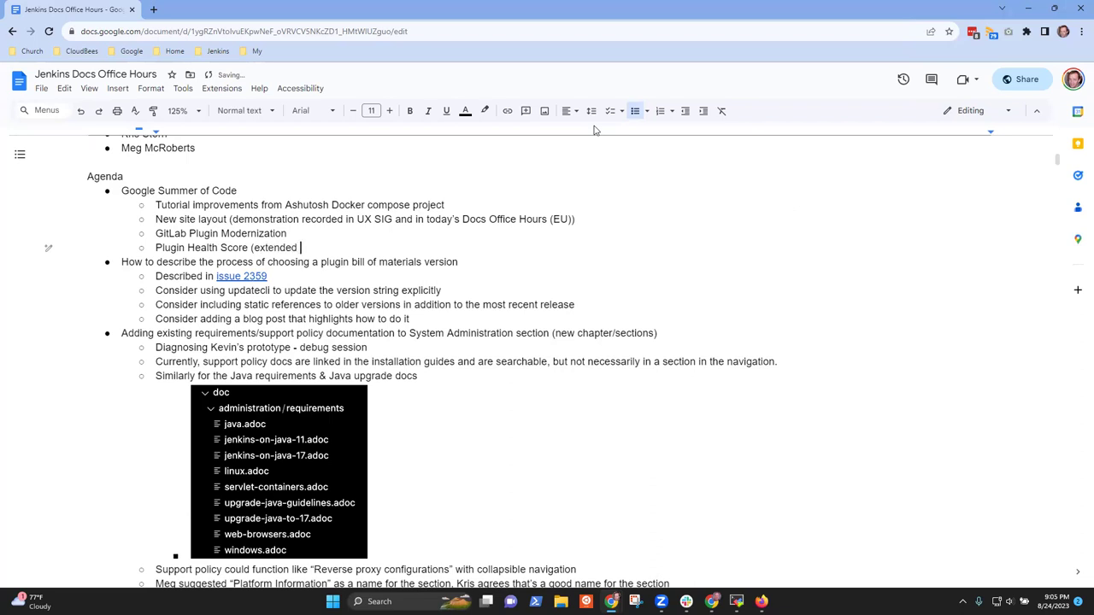
{"action": "type", "text": "~3 "}
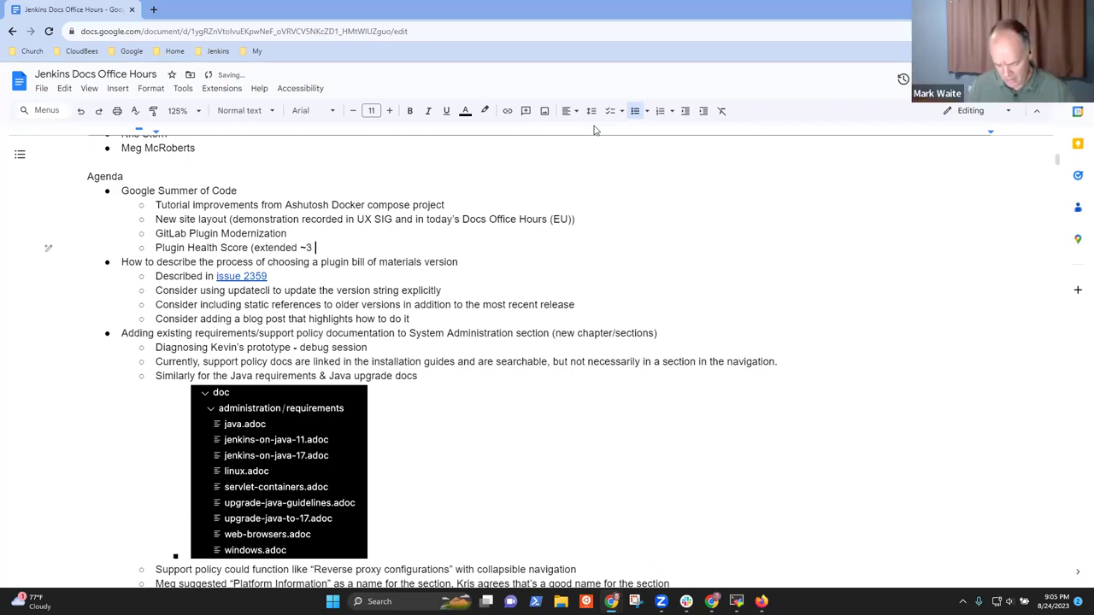
{"action": "type", "text": "weeks)"}
{"action": "key", "text": "Up"}
{"action": "key", "text": "Up"}
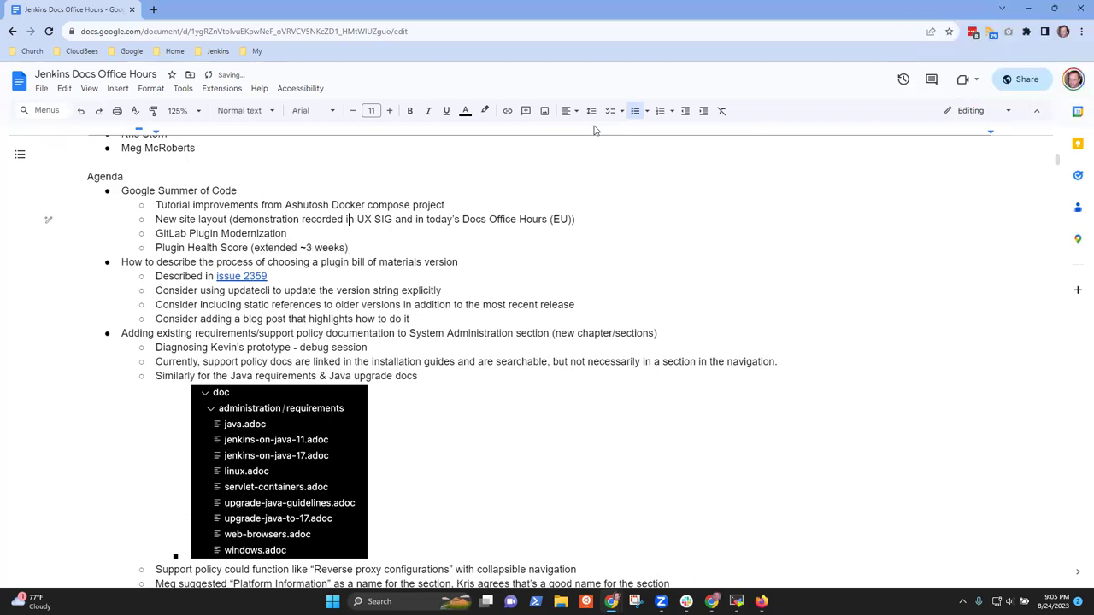
Append "- extended 4 weeks" to the New site layout sub-bullet under Google Summer of Code
{"action": "type", "text": ") - extended ~"}
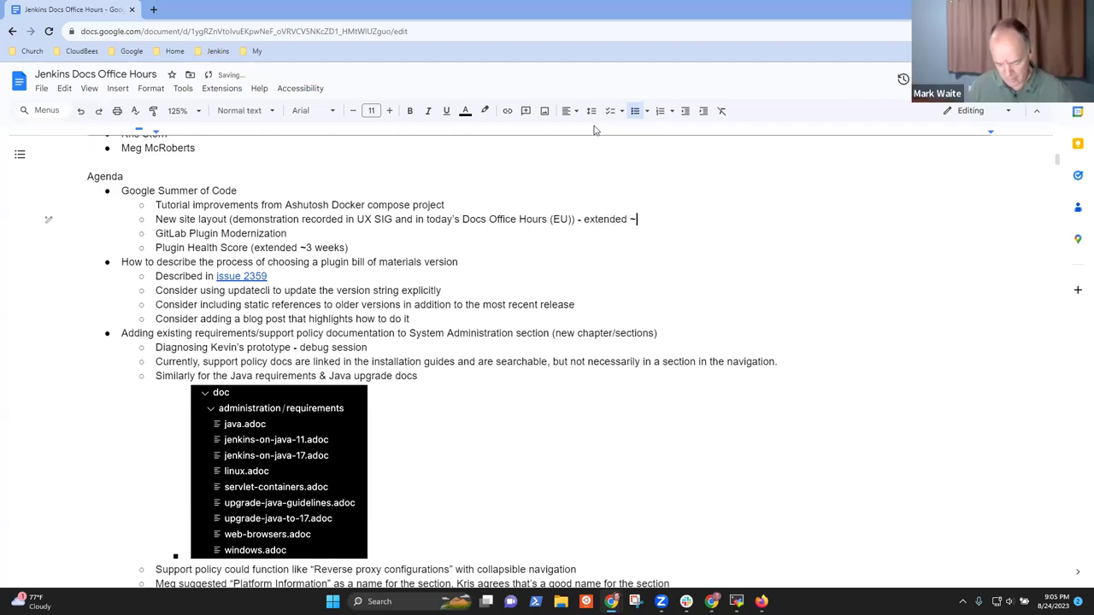
{"action": "key", "text": "BackSpace"}
{"action": "type", "text": "4 weeks"}
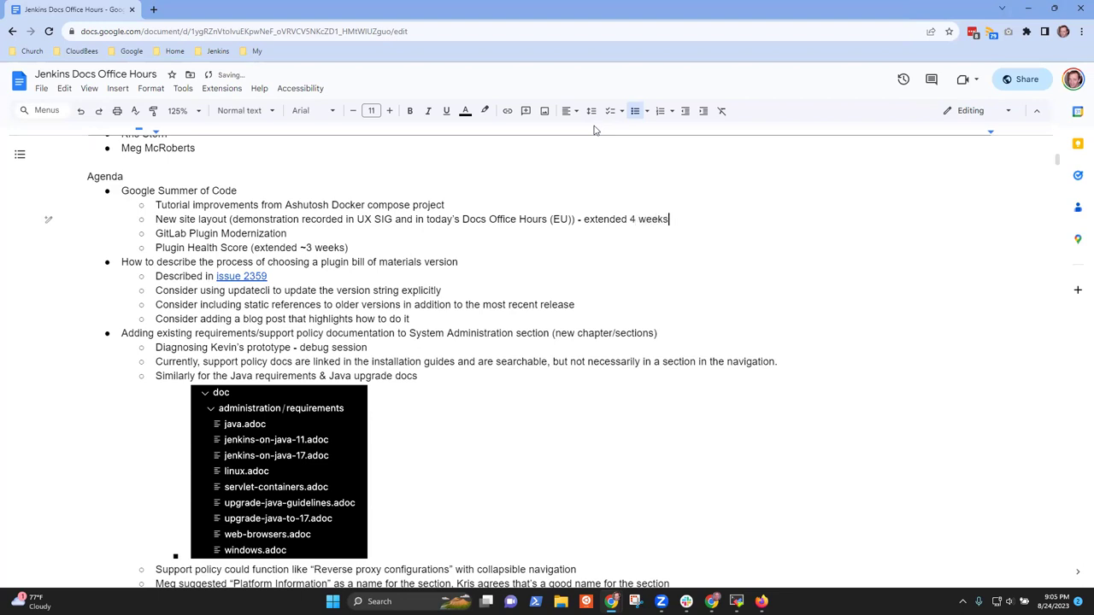
Go over the Google Summer of Code sub-bullets, highlighting the GitLab Plugin Modernization and Docker compose tutorial lines
{"action": "key", "text": "Down"}
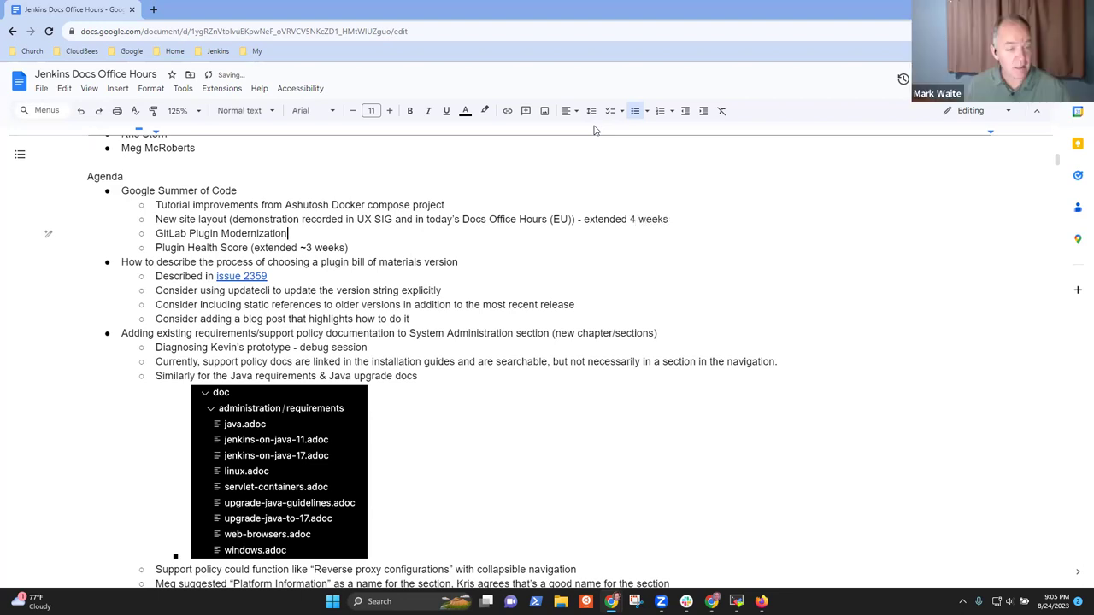
{"action": "key", "text": "shift+End"}
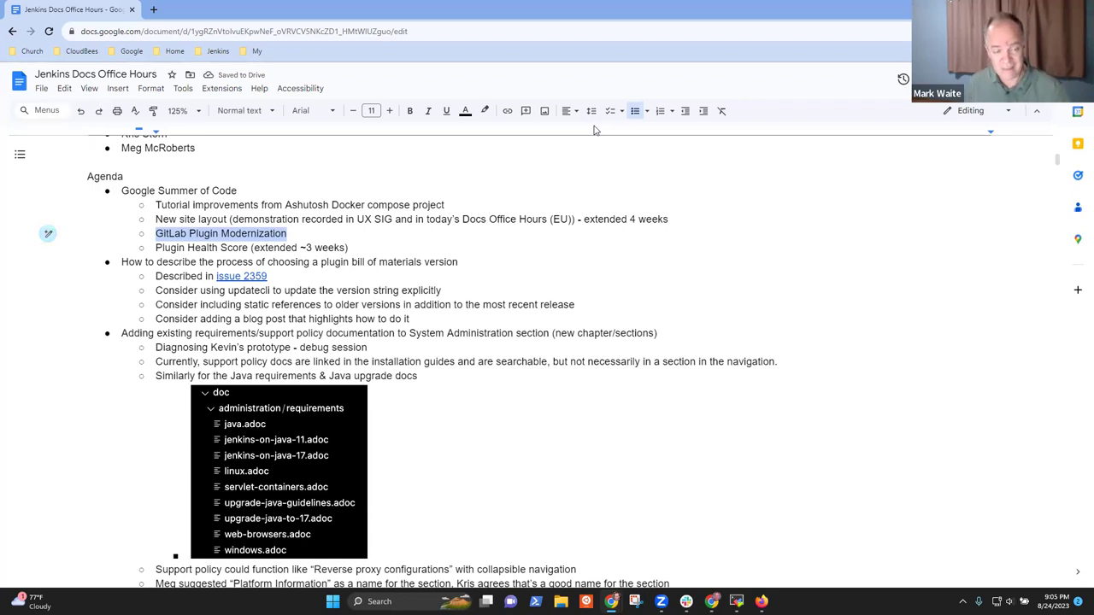
{"action": "key", "text": "Up"}
{"action": "key", "text": "Up"}
{"action": "key", "text": "Down"}
{"action": "key", "text": "Down"}
{"action": "key", "text": "Up"}
{"action": "key", "text": "Up"}
{"action": "key", "text": "shift+End"}
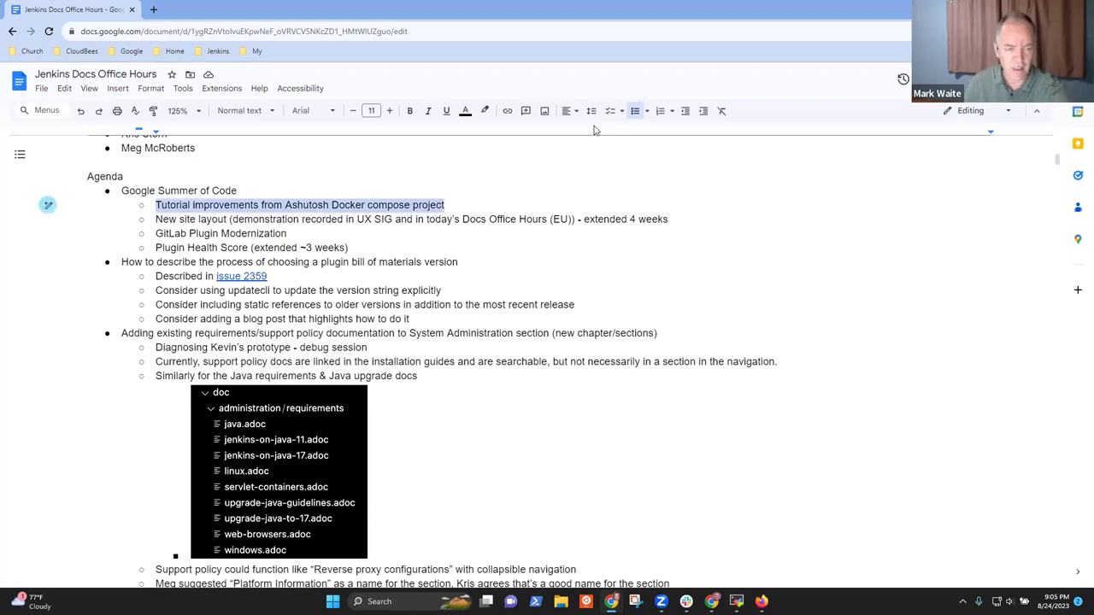
{"action": "key", "text": "Down"}
{"action": "key", "text": "Down"}
{"action": "key", "text": "Down"}
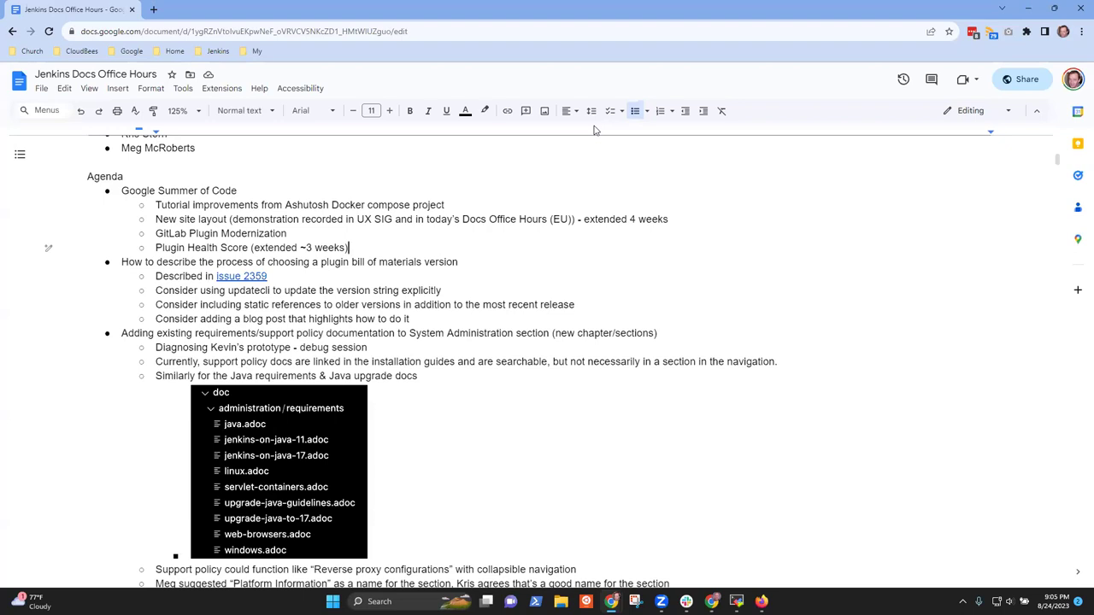
Start a nested bullet under the New site layout item with the text "Gatsby integration"
{"action": "key", "text": "Up"}
{"action": "key", "text": "Up"}
{"action": "key", "text": "Up"}
{"action": "key", "text": "Down"}
{"action": "key", "text": "Return"}
{"action": "key", "text": "Tab"}
{"action": "type", "text": "Gaat"}
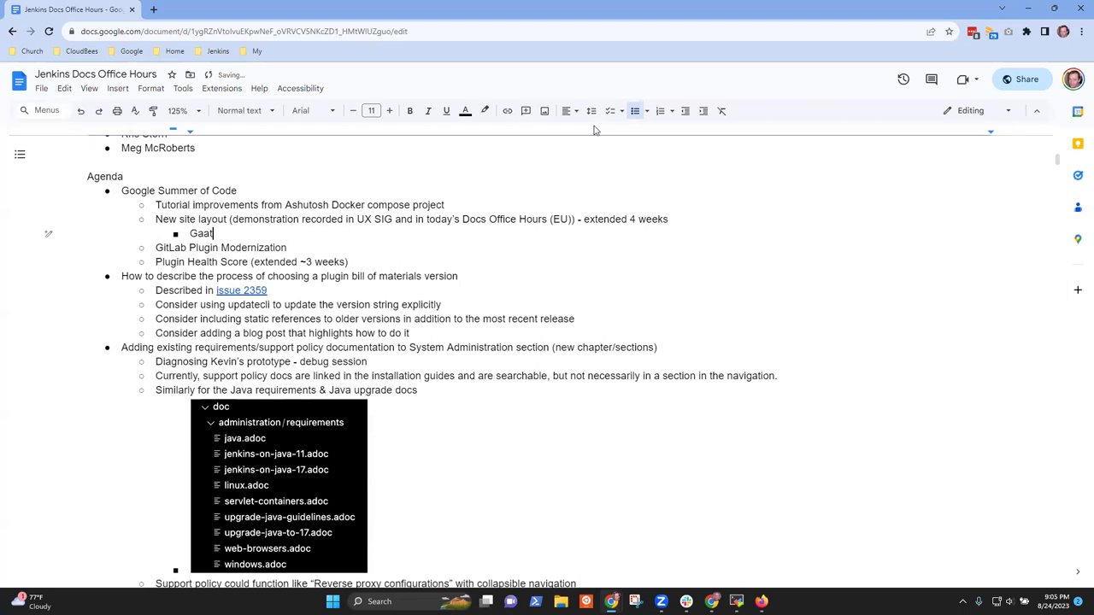
{"action": "key", "text": "BackSpace"}
{"action": "type", "text": "ts"}
{"action": "type", "text": "by "}
{"action": "type", "text": "working to"}
{"action": "key", "text": "BackSpace"}
{"action": "key", "text": "BackSpace"}
{"action": "key", "text": "BackSpace"}
{"action": "key", "text": "BackSpace"}
{"action": "key", "text": "BackSpace"}
{"action": "key", "text": "BackSpace"}
{"action": "key", "text": "BackSpace"}
{"action": "key", "text": "BackSpace"}
{"action": "key", "text": "BackSpace"}
{"action": "key", "text": "BackSpace"}
{"action": "type", "text": "integratio"}
{"action": "key", "text": "ctrl+BackSpace"}
{"action": "type", "text": "integration "}
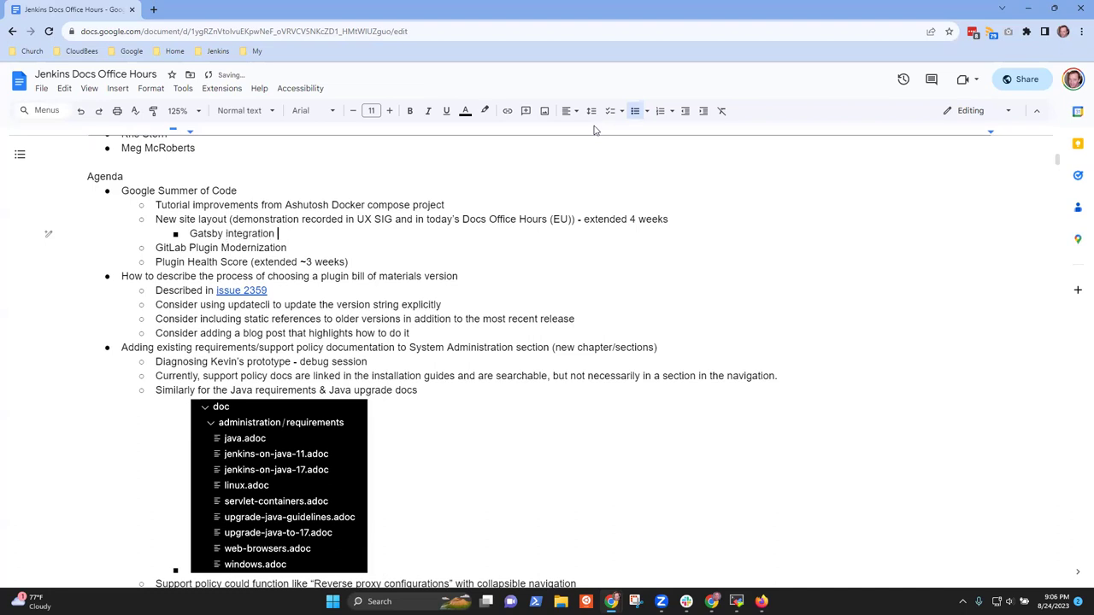
Complete the Gatsby integration bullet with "being refined, considering using strapi as the backend data store"
{"action": "type", "text": "being "}
{"action": "type", "text": "refined"}
{"action": "type", "text": ", considerin"}
{"action": "type", "text": "g using "}
{"action": "type", "text": "strapio"}
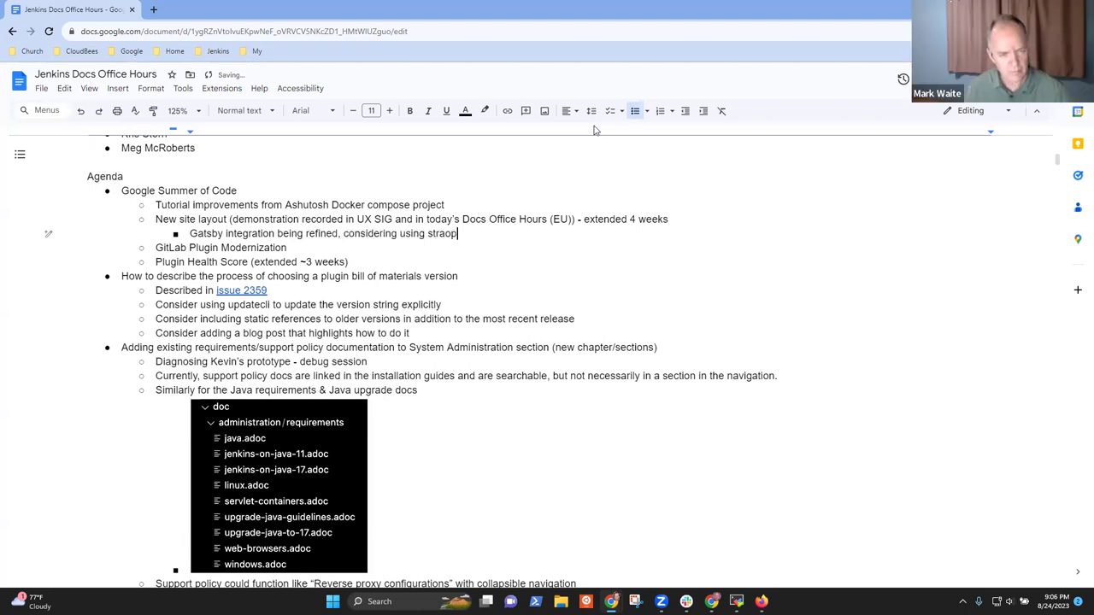
{"action": "key", "text": "BackSpace"}
{"action": "type", "text": "as t"}
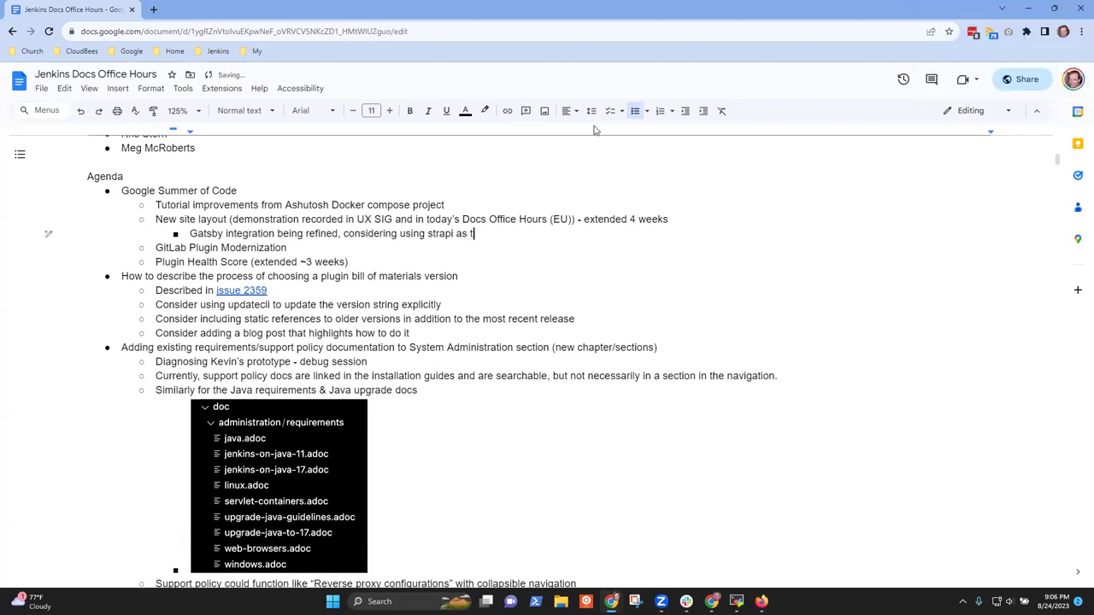
{"action": "type", "text": "he backend data store"}
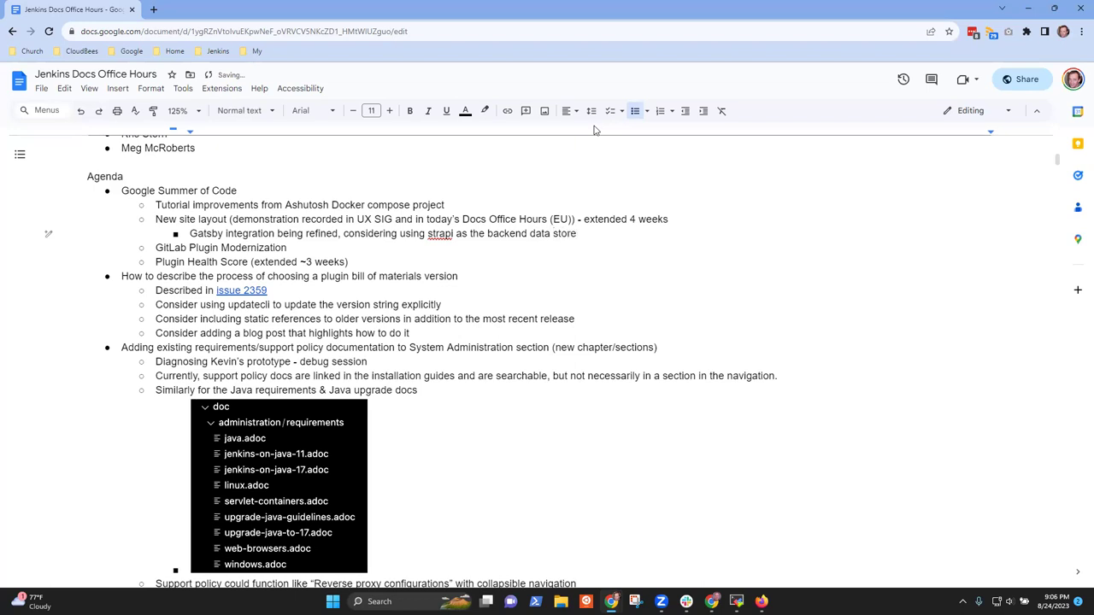
Add a bullet below it noting that Strapi has an admin dashboard but the named contributor wants to retain the current flow for processing blog posts
{"action": "key", "text": "Return"}
{"action": "type", "text": "Strapi has an admin dashboard but he want"}
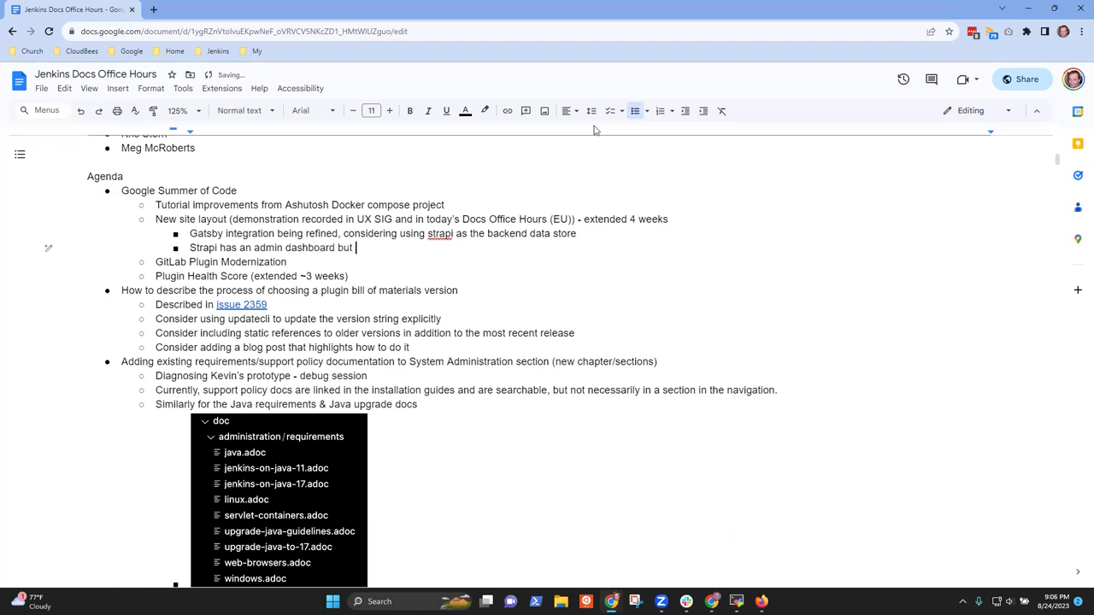
{"action": "key", "text": "ctrl+BackSpace"}
{"action": "key", "text": "ctrl+BackSpace"}
{"action": "type", "text": "Kris wants to retain the current flow for processin posts"}
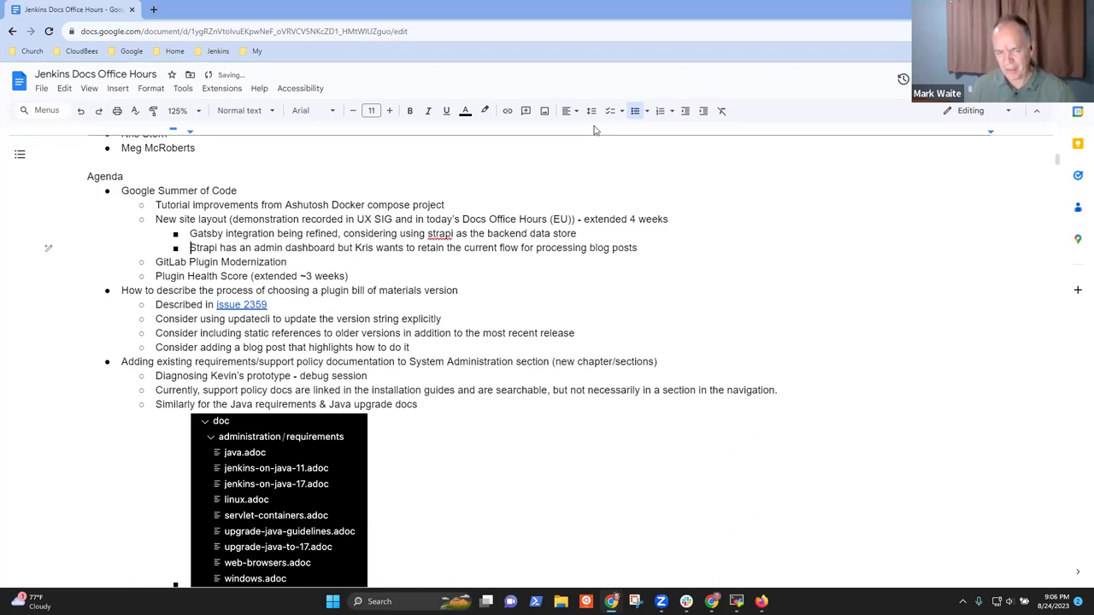
{"action": "key", "text": "shift+End"}
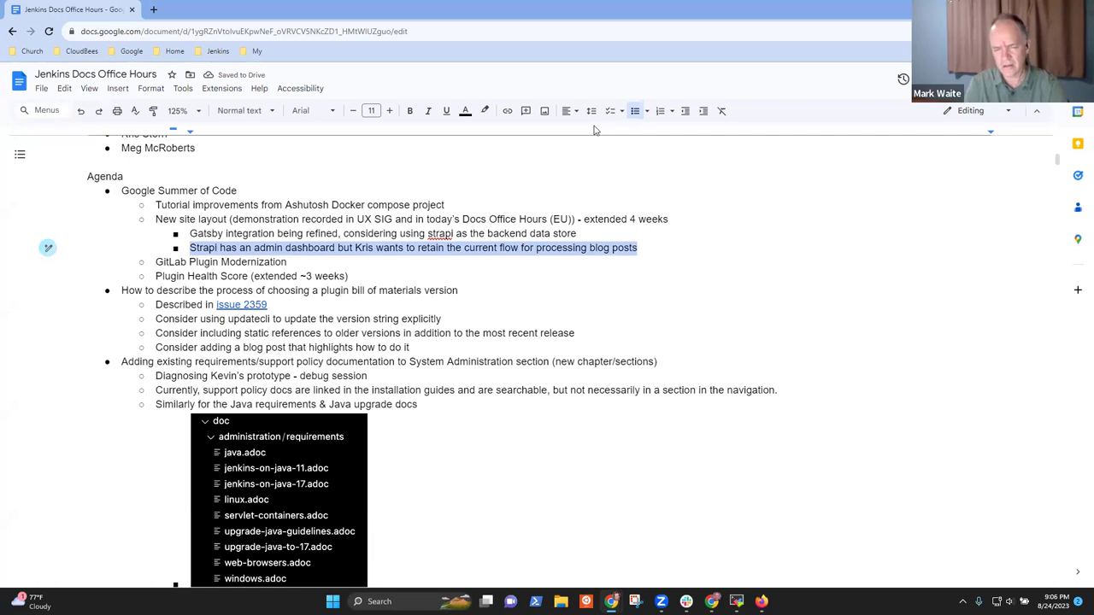
Add a nested bullet under the admin dashboard note reading "Strapi allows reviews but it would be very different"
{"action": "key", "text": "End"}
{"action": "key", "text": "Return"}
{"action": "key", "text": "Tab"}
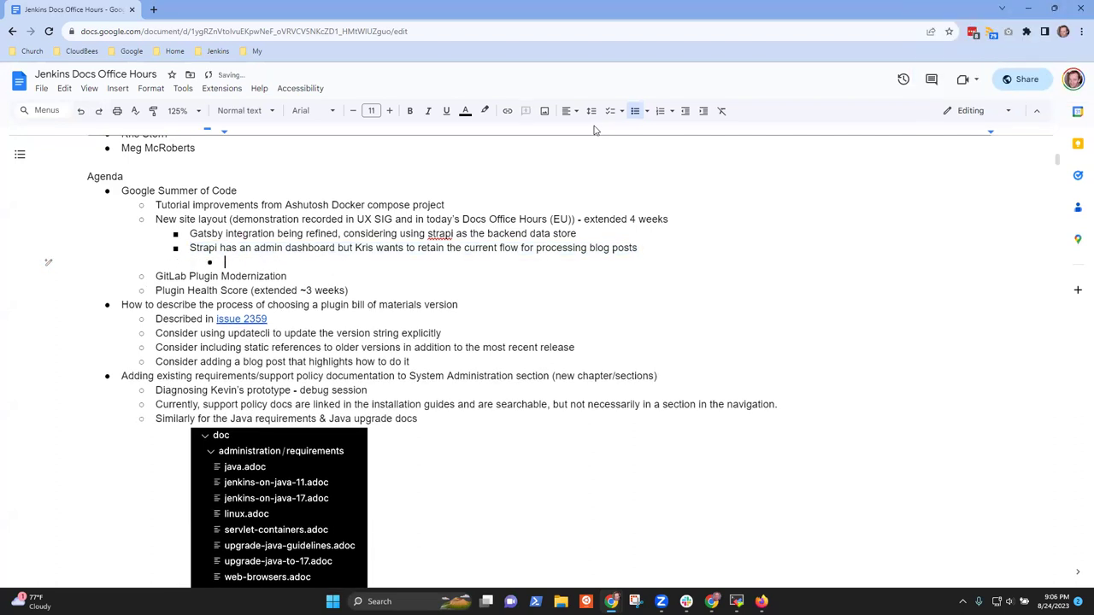
{"action": "type", "text": "Strapi allows reviews byu"}
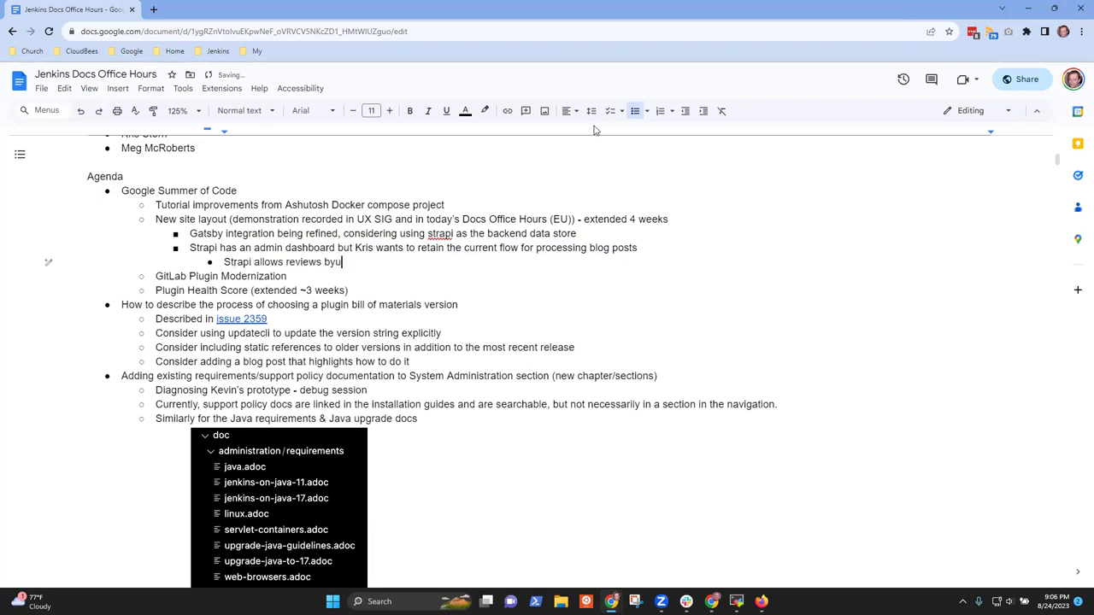
{"action": "key", "text": "BackSpace"}
{"action": "type", "text": "ut it would be"}
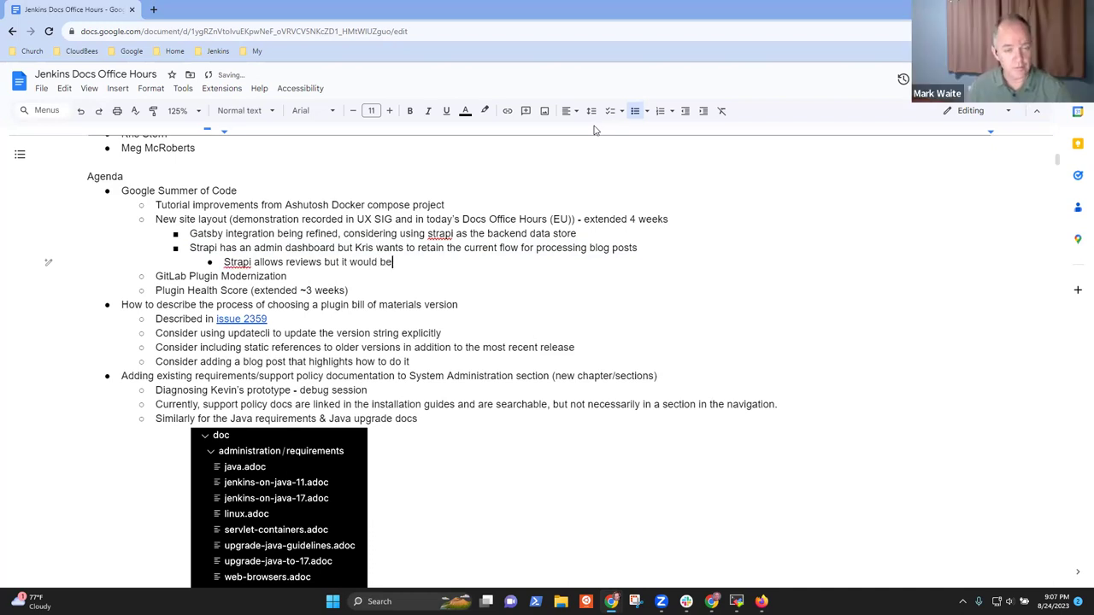
{"action": "type", "text": " very dif"}
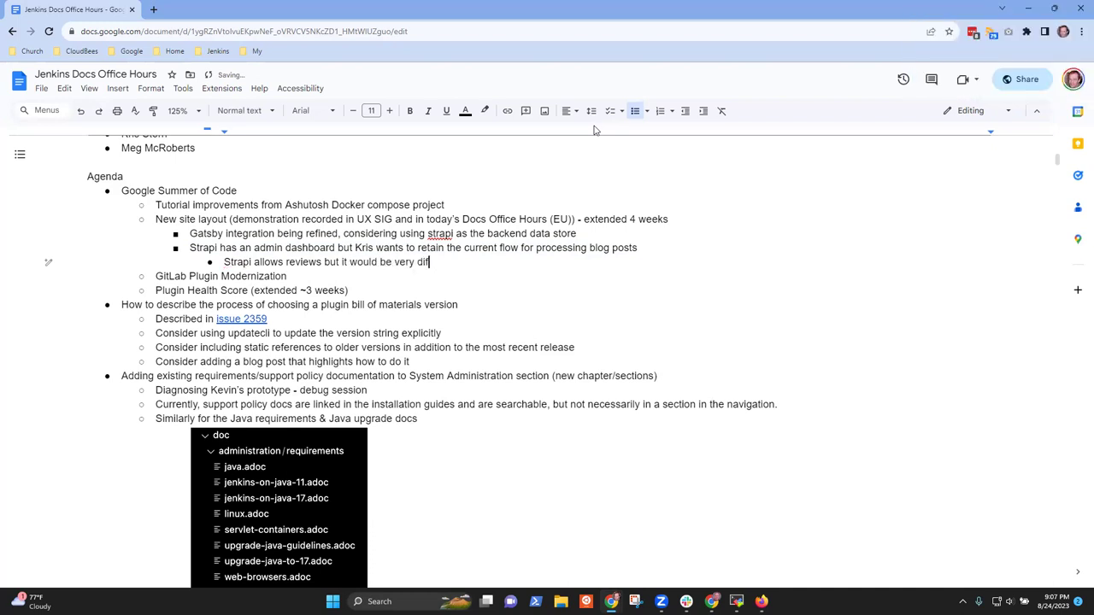
{"action": "type", "text": "ferent"}
Add a bullet at the same level reading "Can make it publicly visible, but takes some work"
{"action": "key", "text": "Return"}
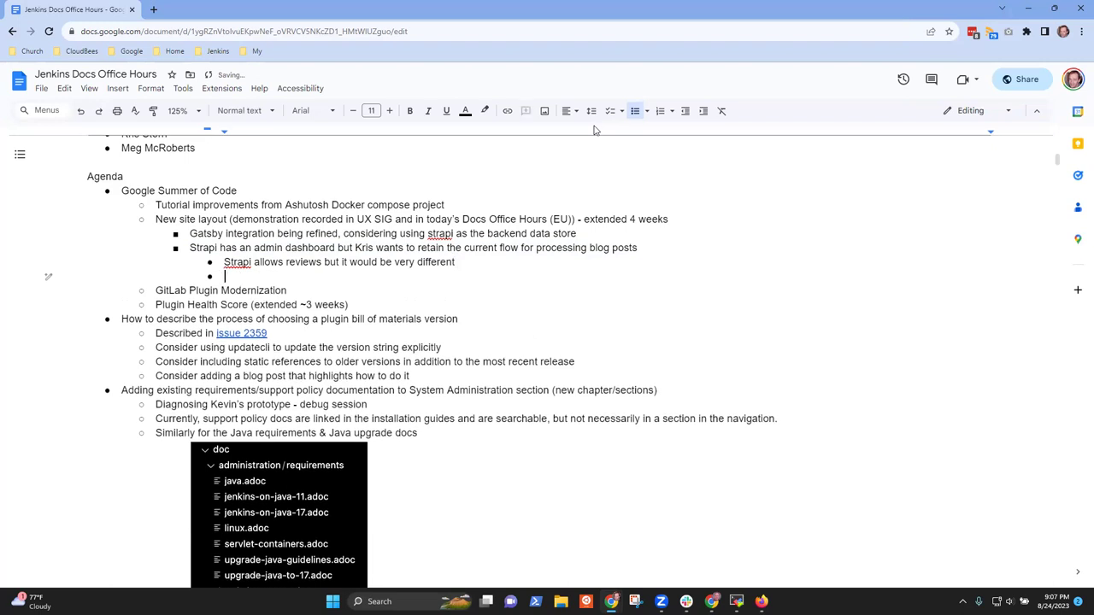
{"action": "type", "text": "Not publicly visible"}
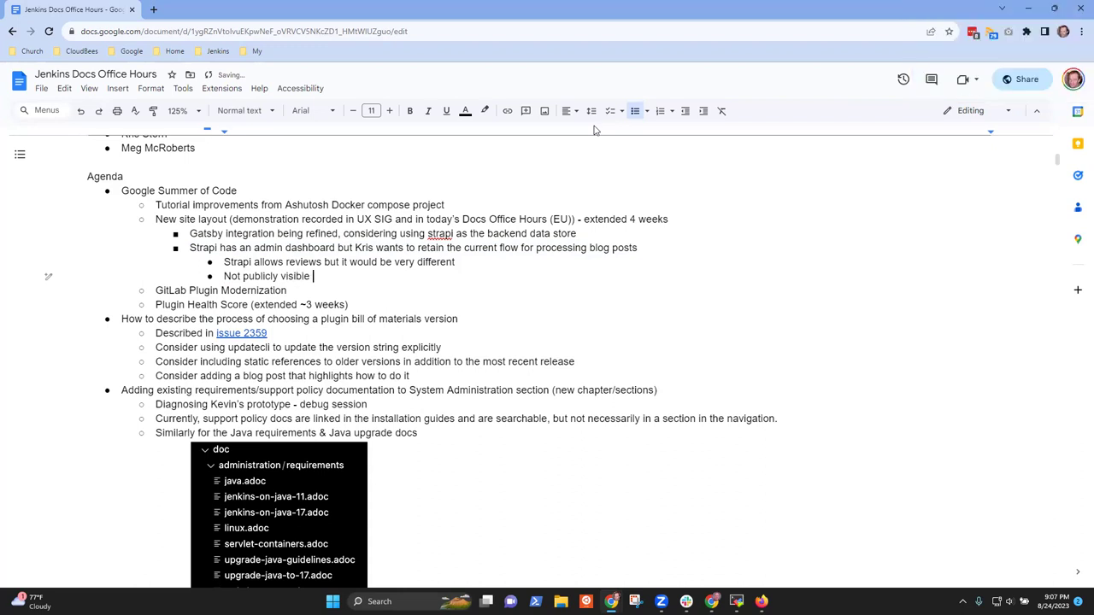
{"action": "key", "text": "ctrl+BackSpace"}
{"action": "key", "text": "ctrl+BackSpace"}
{"action": "key", "text": "ctrl+BackSpace"}
{"action": "type", "text": "Can make it publicly"}
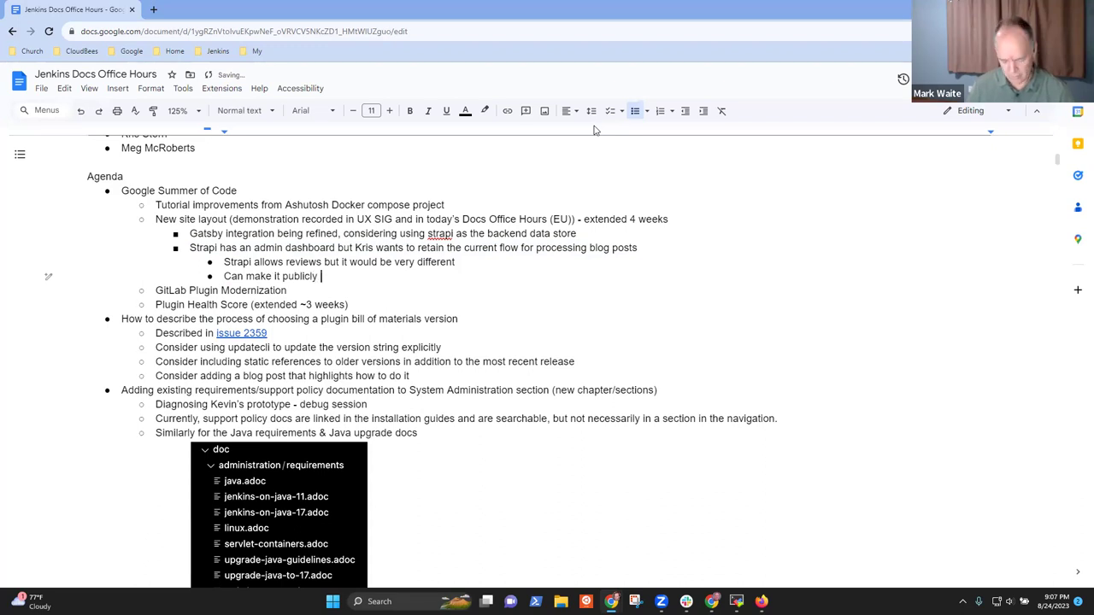
{"action": "type", "text": " visible, but takes some wor"}
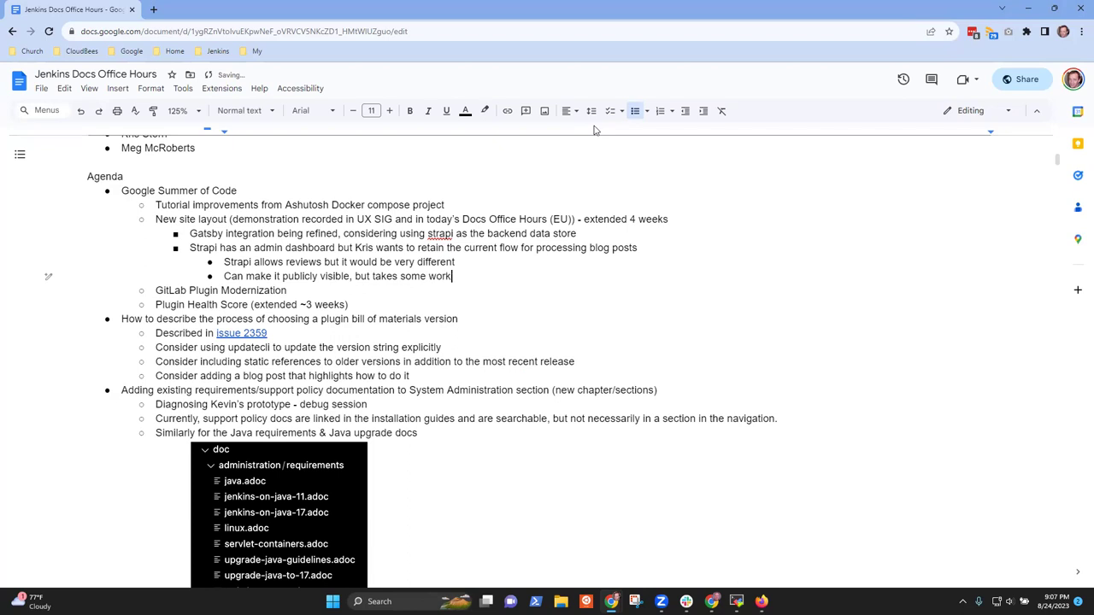
{"action": "type", "text": "k"}
Nest a bullet under the publicly visible note reading "Make everyone a reader, but review comments not allowed by readers"
{"action": "key", "text": "Return"}
{"action": "key", "text": "Tab"}
{"action": "type", "text": "M"}
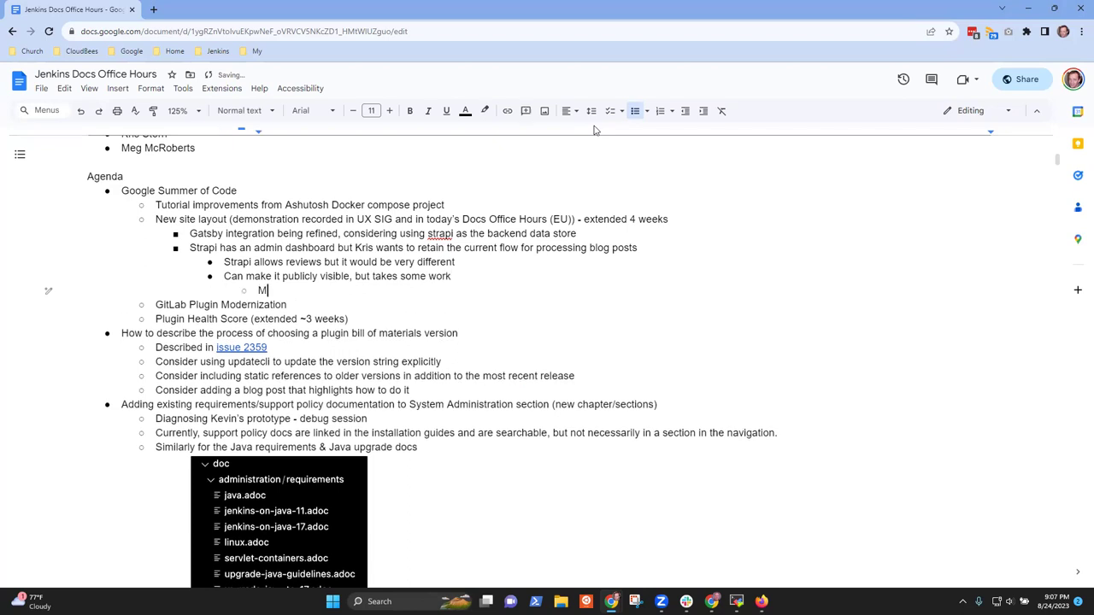
{"action": "type", "text": "ak e everyone a rea"}
{"action": "type", "text": "dy"}
{"action": "type", "text": "r, but"}
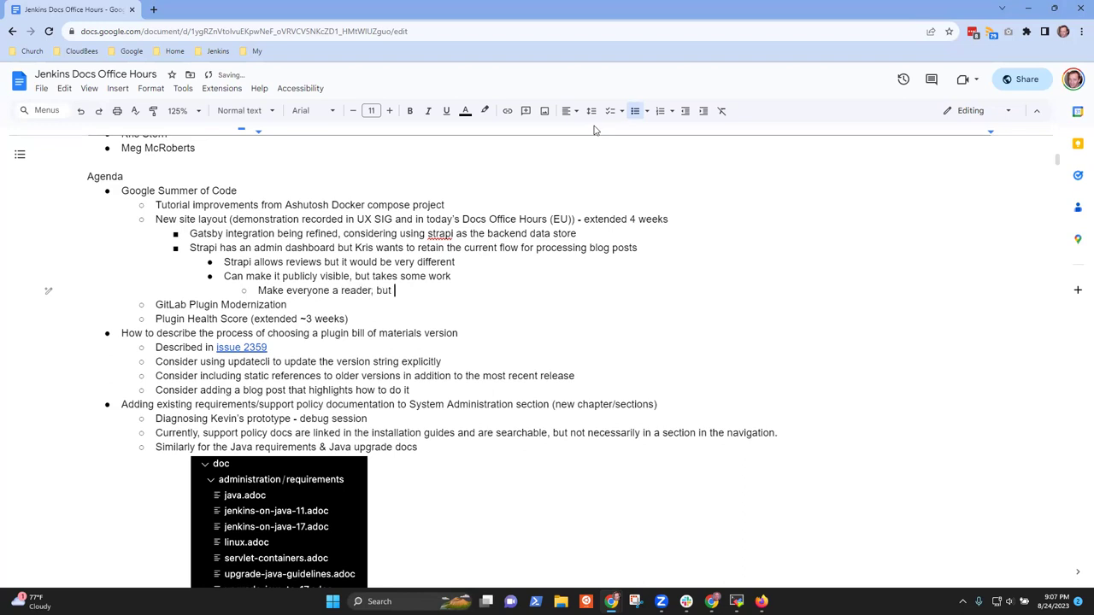
{"action": "type", "text": " review comments not allowed by"}
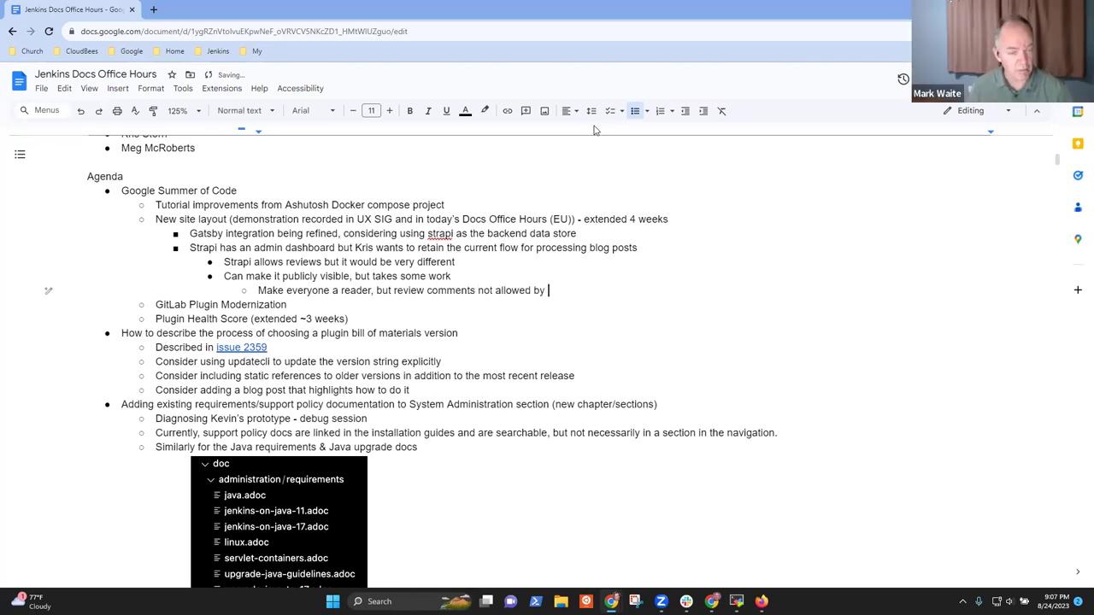
{"action": "type", "text": " readers"}
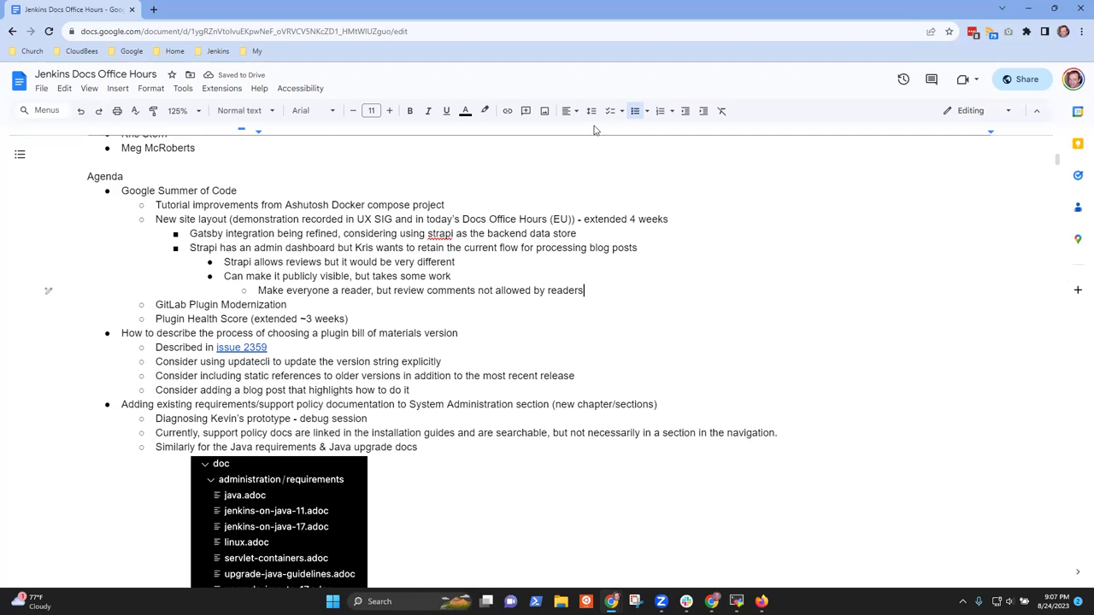
Add the next bullet at that level reading "Reviews submitted through the portal or dashboard"
{"action": "key", "text": "Return"}
{"action": "type", "text": "Port"}
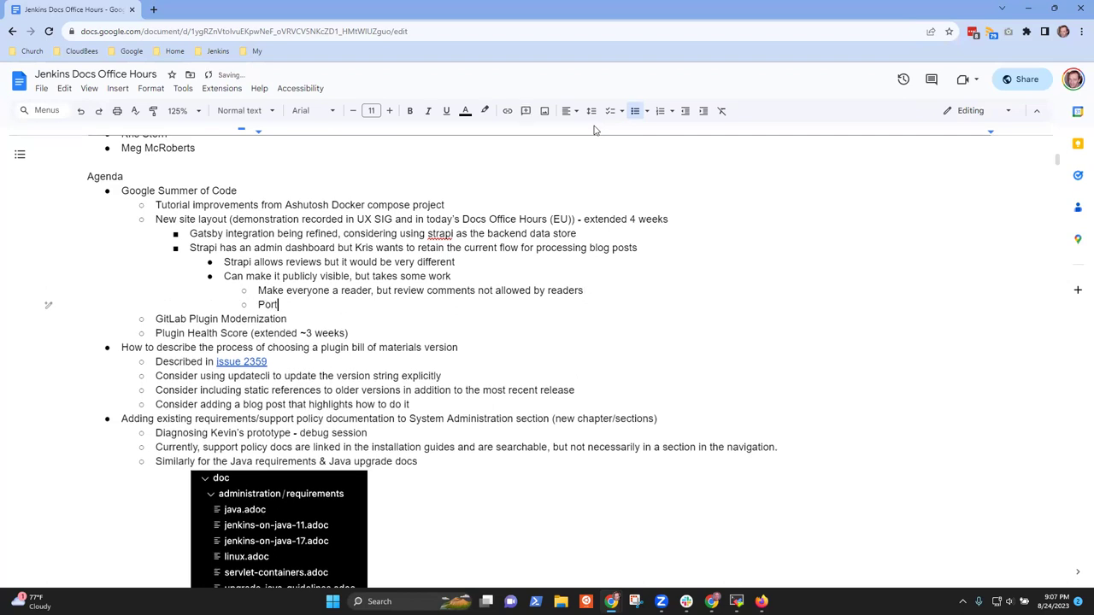
{"action": "type", "text": "al"}
{"action": "key", "text": "BackSpace"}
{"action": "key", "text": "BackSpace"}
{"action": "key", "text": "BackSpace"}
{"action": "key", "text": "BackSpace"}
{"action": "key", "text": "BackSpace"}
{"action": "key", "text": "BackSpace"}
{"action": "key", "text": "BackSpace"}
{"action": "type", "text": "Reviews submitted through an"}
{"action": "key", "text": "BackSpace"}
{"action": "key", "text": "BackSpace"}
{"action": "key", "text": "BackSpace"}
{"action": "type", "text": "the po"}
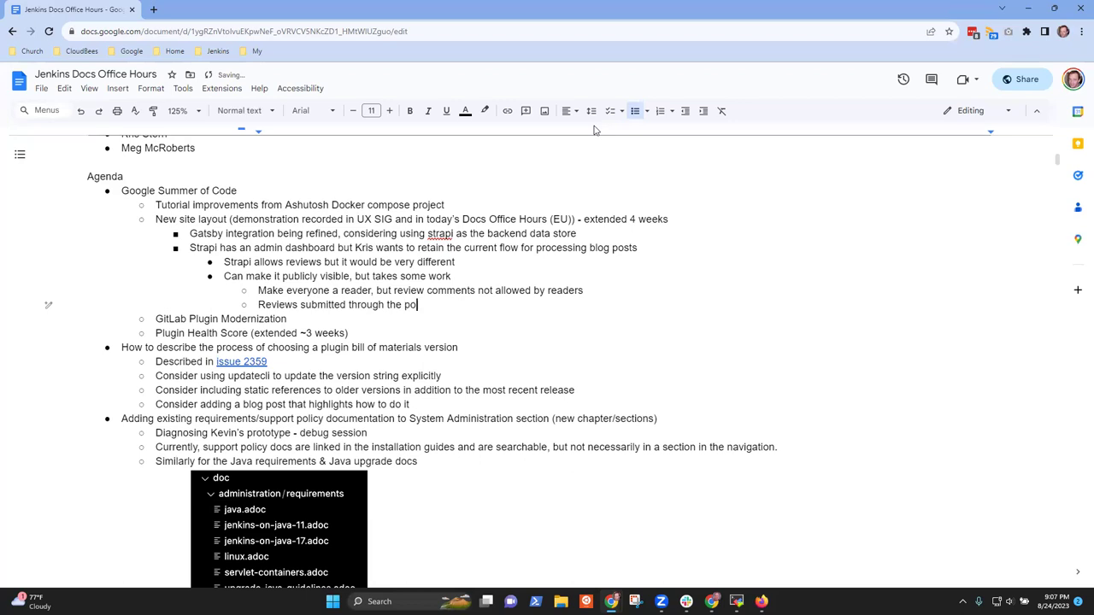
{"action": "type", "text": "rtal or dash"}
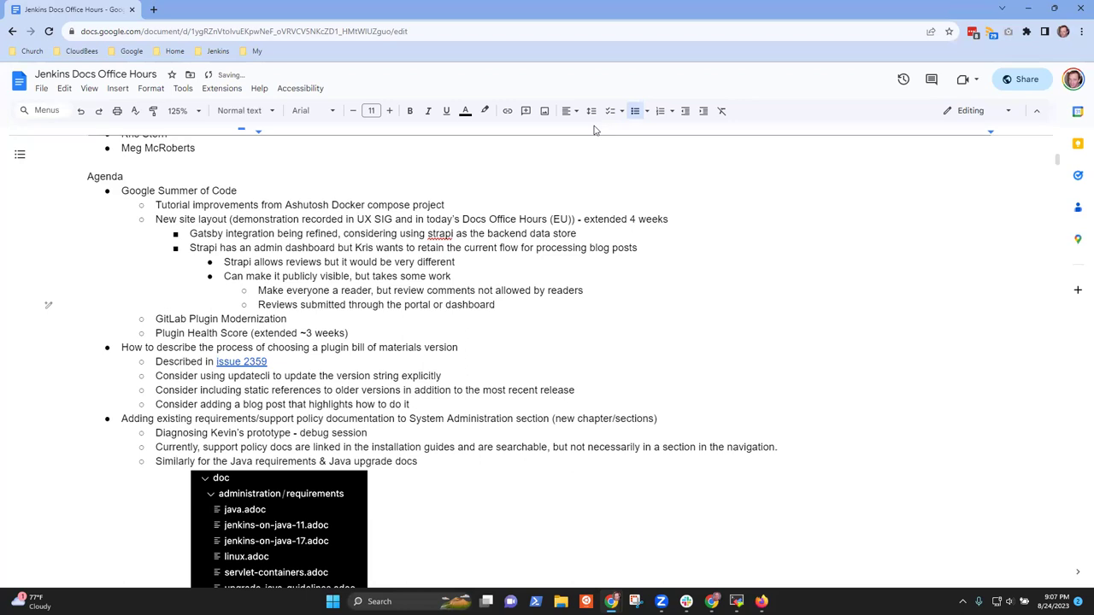
Add a third bullet at that level reading "Preserving the existing process will require additional work"
{"action": "key", "text": "Return"}
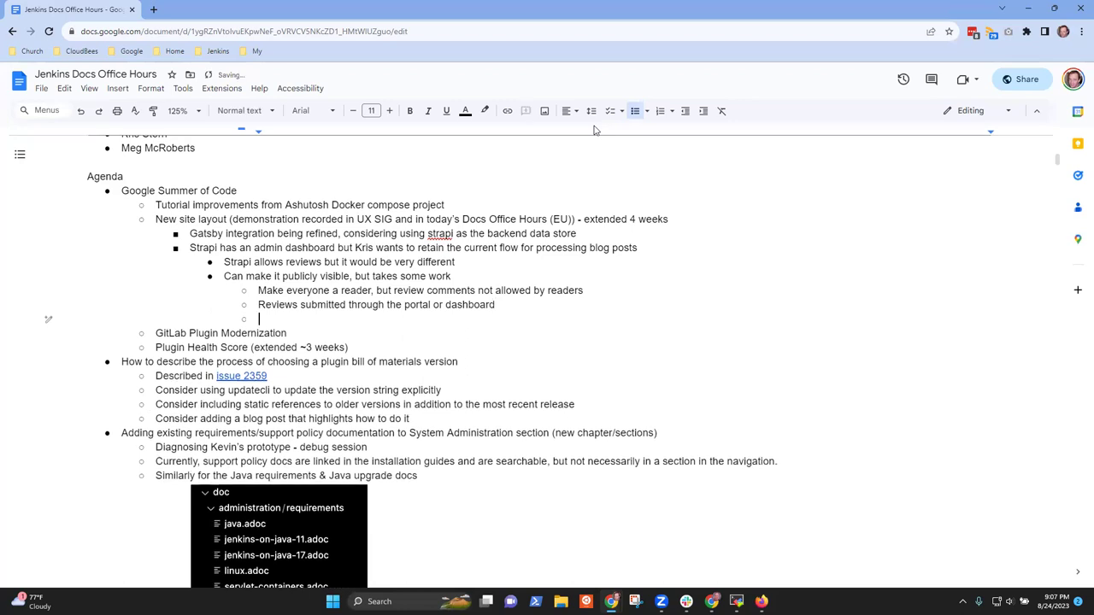
{"action": "type", "text": "Presev"}
{"action": "key", "text": "BackSpace"}
{"action": "type", "text": "rving the existing "}
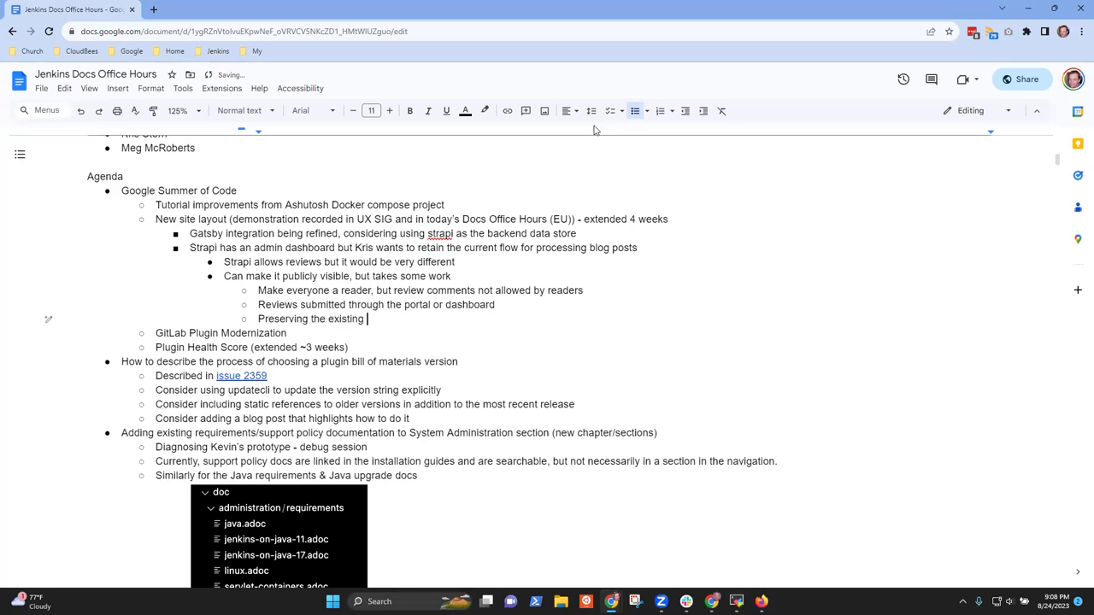
{"action": "type", "text": "process will require additional work"}
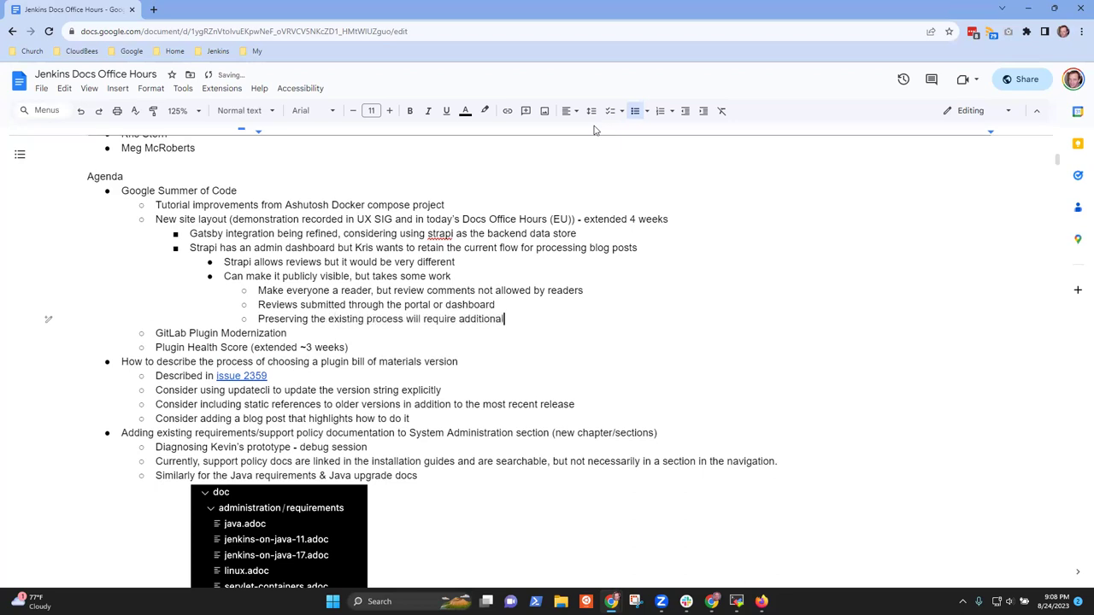
Select the bullet "Strapi allows reviews but it would be very different" to go over it
{"action": "key", "text": "Up"}
{"action": "key", "text": "Up"}
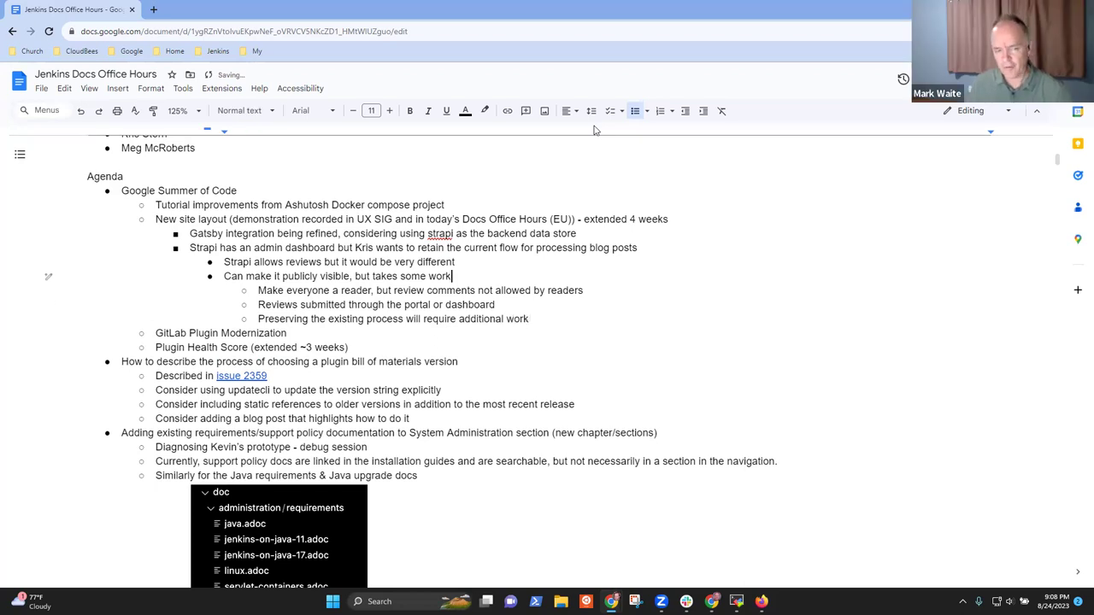
{"action": "key", "text": "Up"}
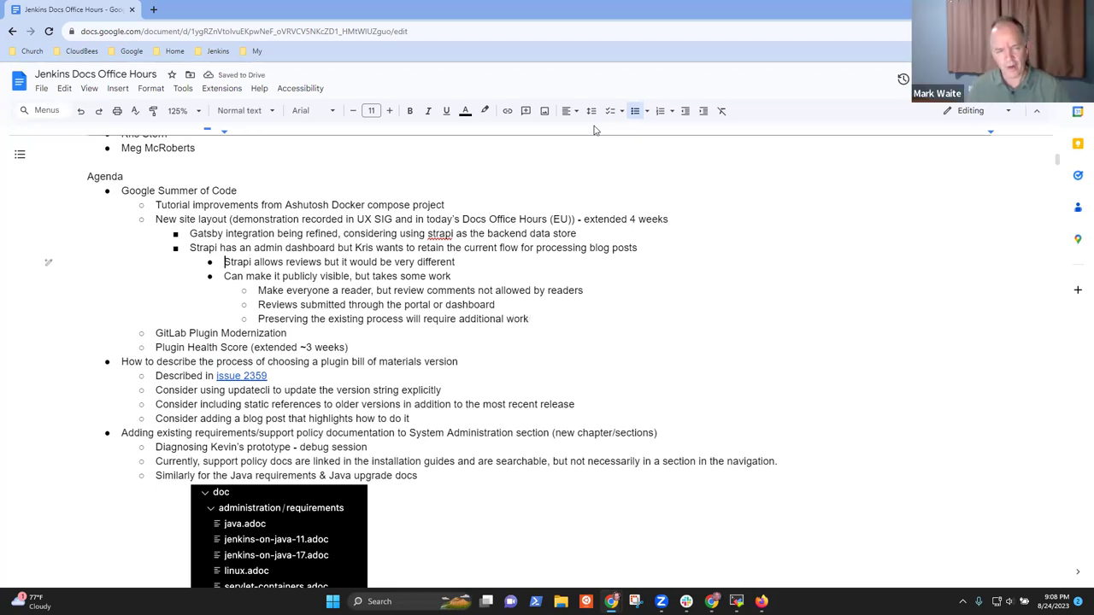
{"action": "key", "text": "shift+Home"}
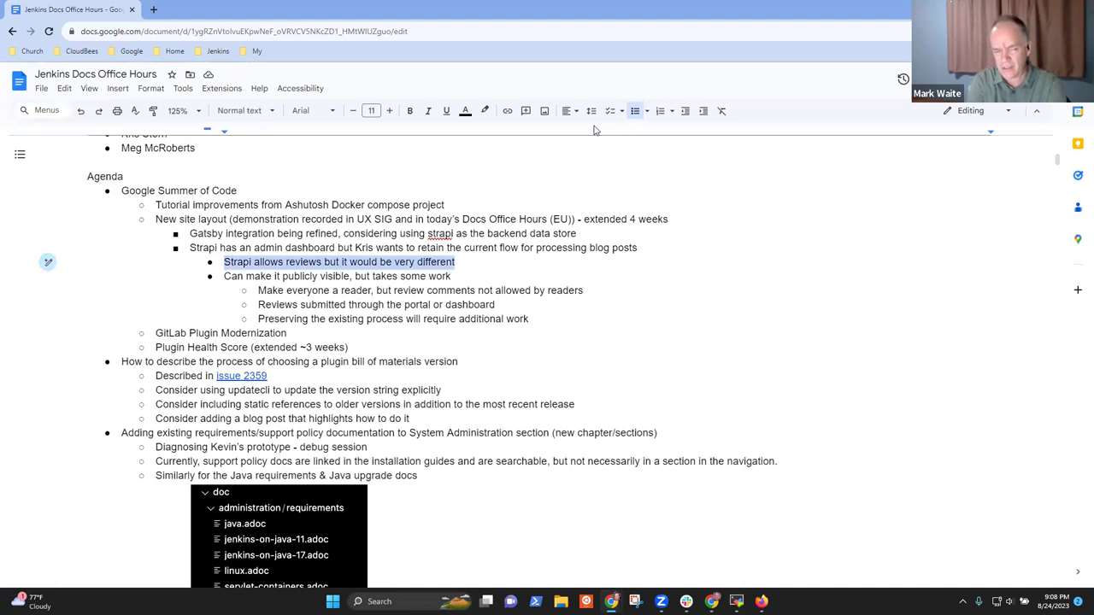
Add a bullet under the Strapi admin dashboard note, level with the publicly visible one, reading "Review process would not use GitHub pull requests"
{"action": "key", "text": "Down"}
{"action": "key", "text": "Down"}
{"action": "key", "text": "Down"}
{"action": "key", "text": "Down"}
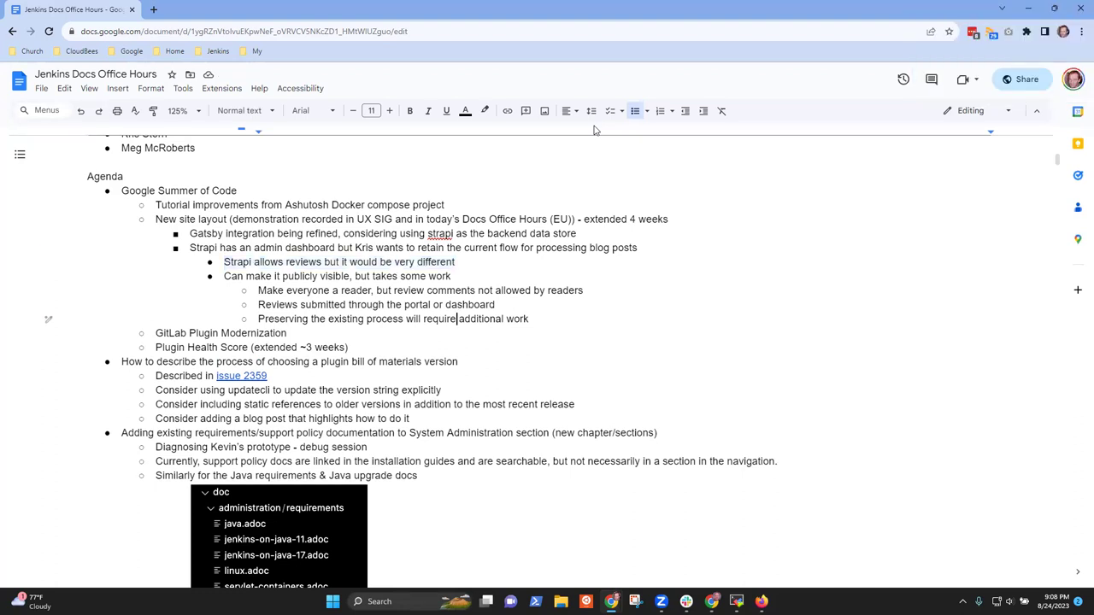
{"action": "key", "text": "Return"}
{"action": "key", "text": "shift+Tab"}
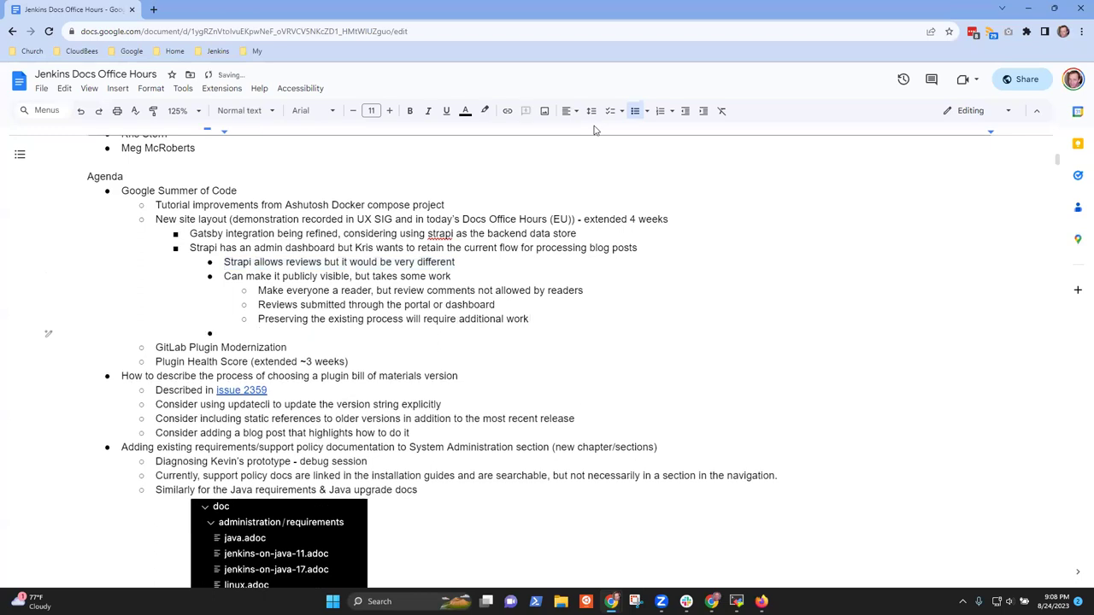
{"action": "type", "text": "Review process would "}
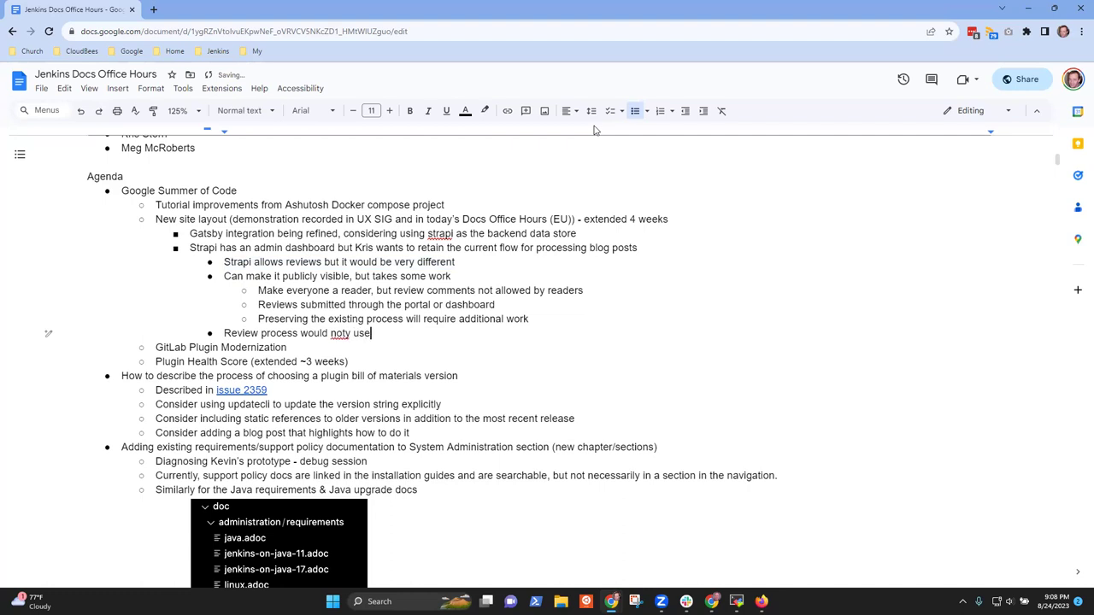
{"action": "type", "text": "not use GitHub pull requests"}
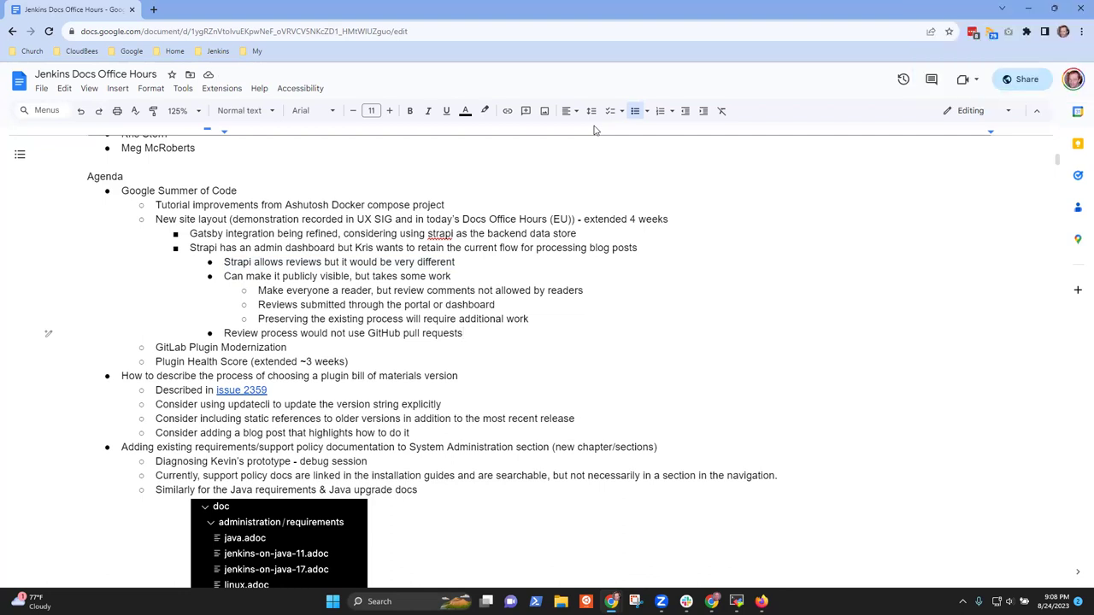
Add another bullet at the same level reading "Just for blog posts"
{"action": "key", "text": "Return"}
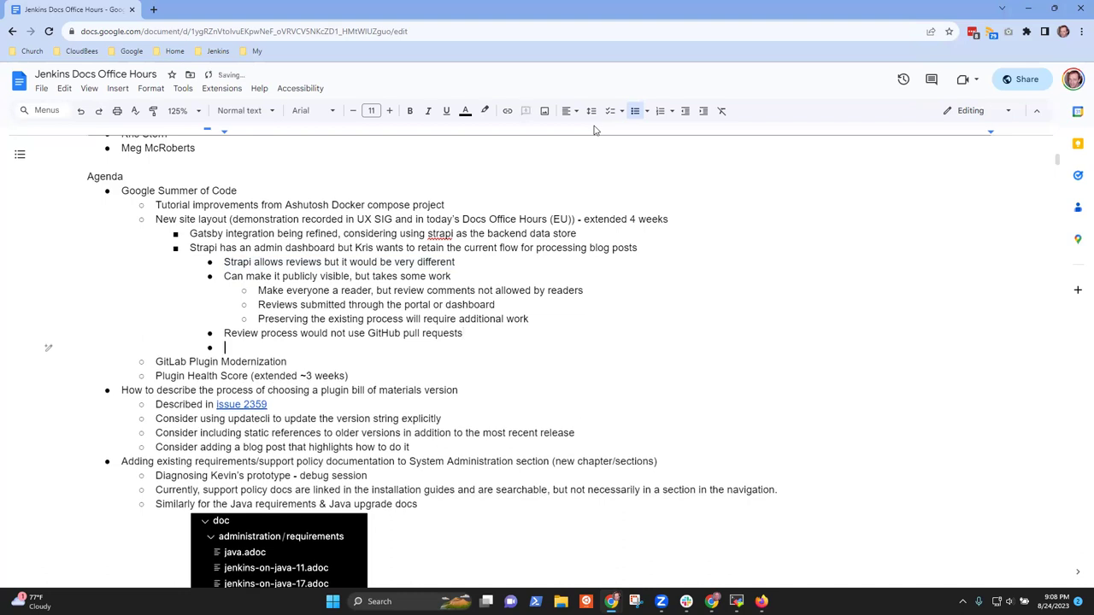
{"action": "type", "text": "Just"}
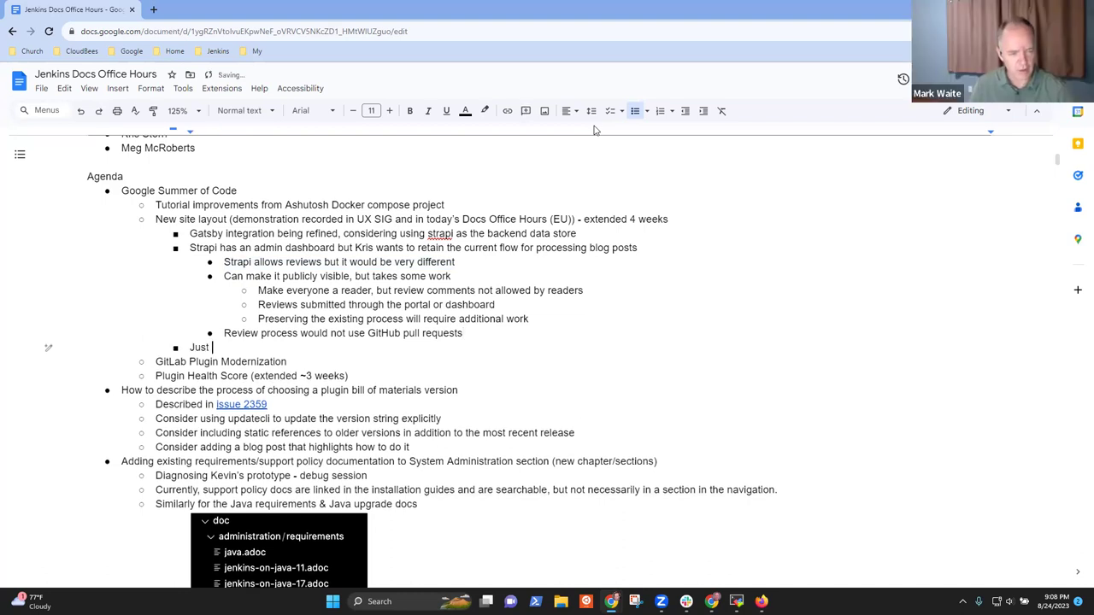
{"action": "key", "text": "BackSpace"}
{"action": "key", "text": "BackSpace"}
{"action": "key", "text": "BackSpace"}
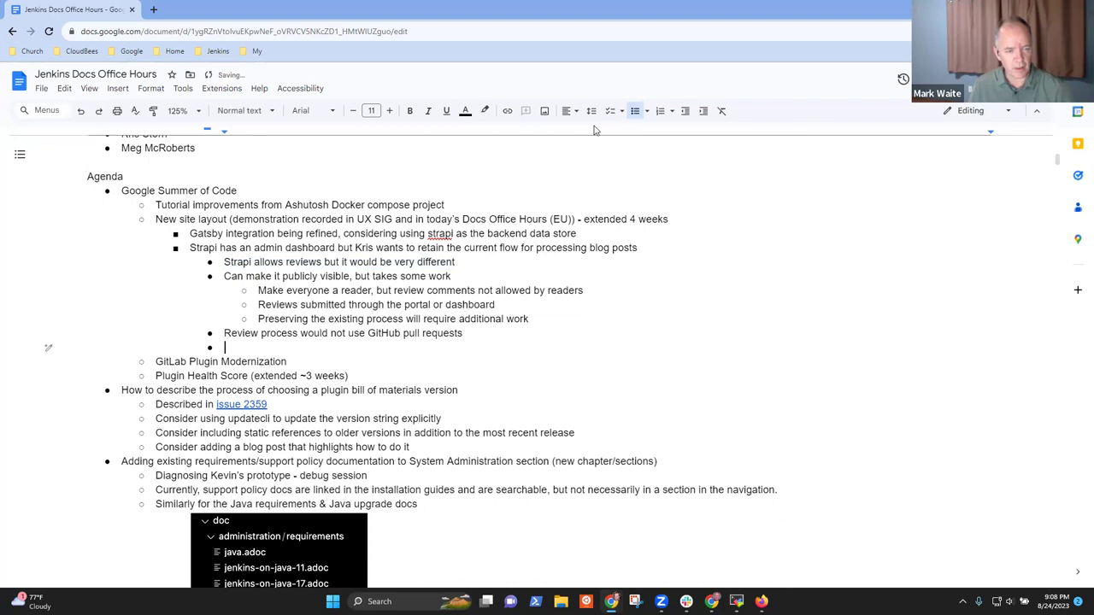
{"action": "type", "text": "Just for bl"}
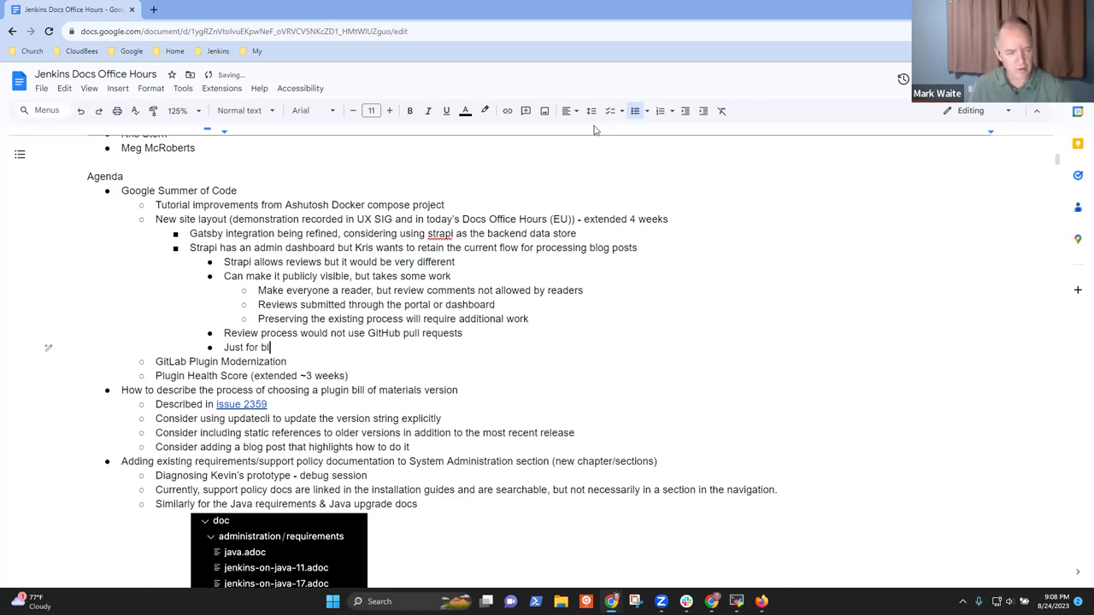
{"action": "type", "text": "og posts"}
Add a bullet one level higher, directly under the new site layout item, reading "Non-versioned documentation uses Gatsby and GitHub pull requests"
{"action": "key", "text": "Return"}
{"action": "key", "text": "shift+Tab"}
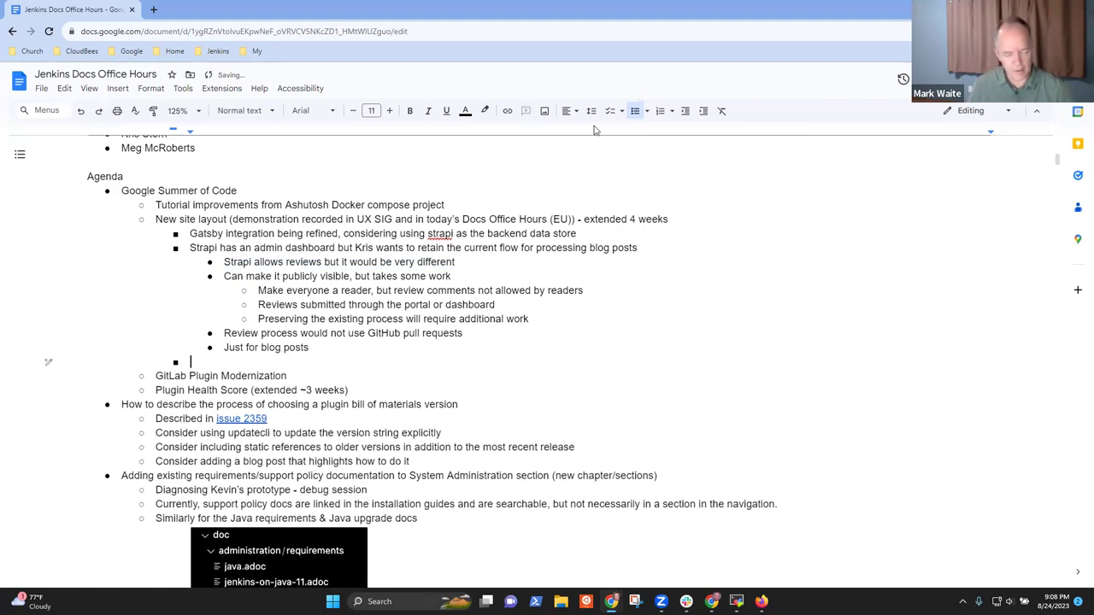
{"action": "type", "text": "Non-versiojned"}
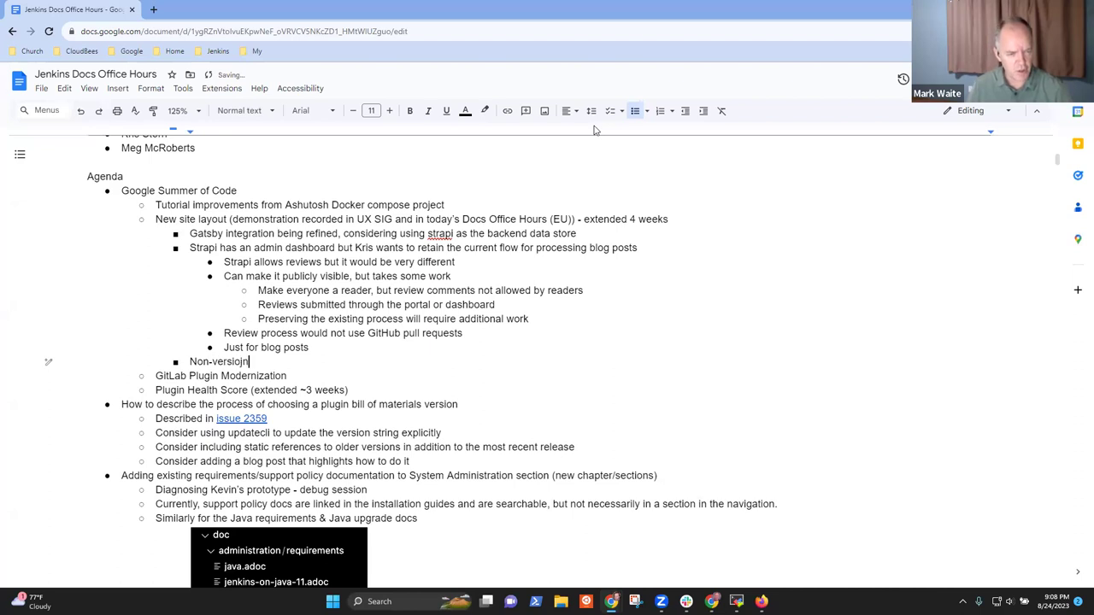
{"action": "key", "text": "BackSpace"}
{"action": "key", "text": "BackSpace"}
{"action": "key", "text": "BackSpace"}
{"action": "key", "text": "BackSpace"}
{"action": "key", "text": "BackSpace"}
{"action": "type", "text": "oned documentation uses Gat"}
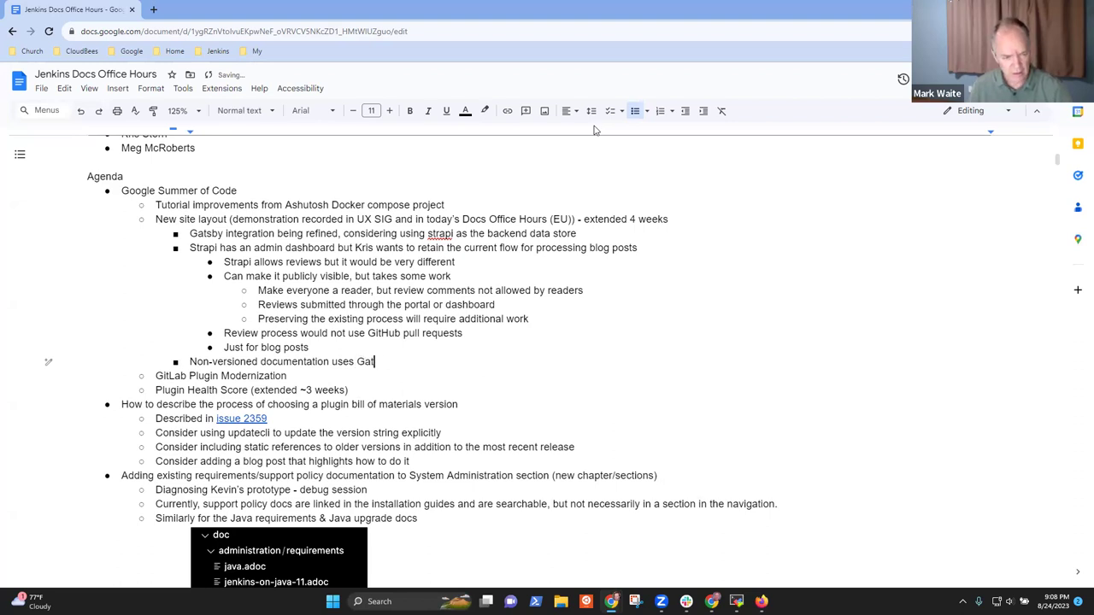
{"action": "type", "text": "sby and "}
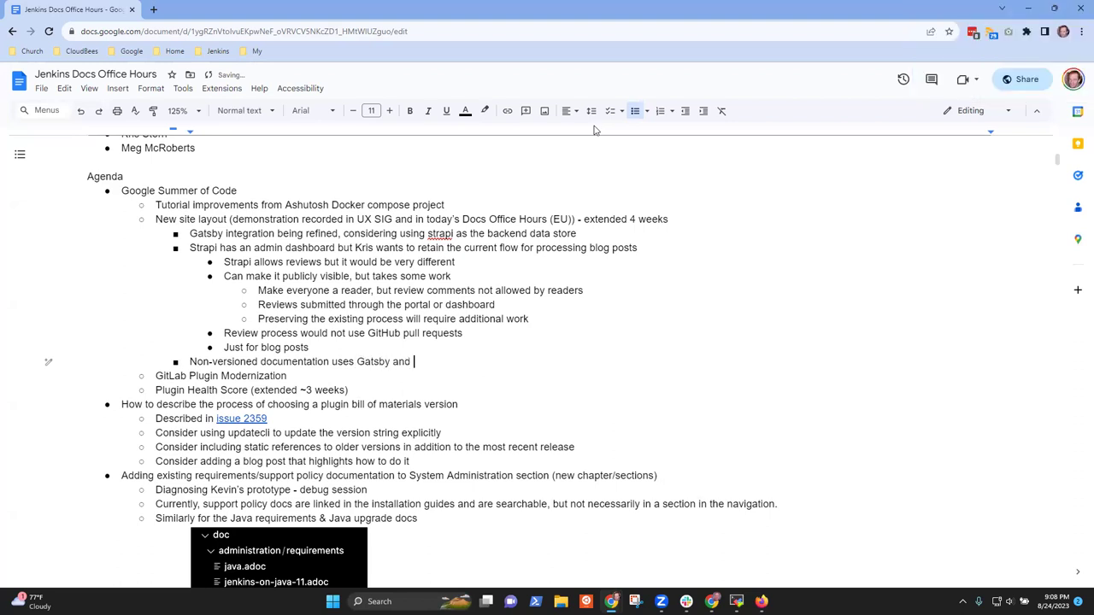
{"action": "type", "text": "GitHub "}
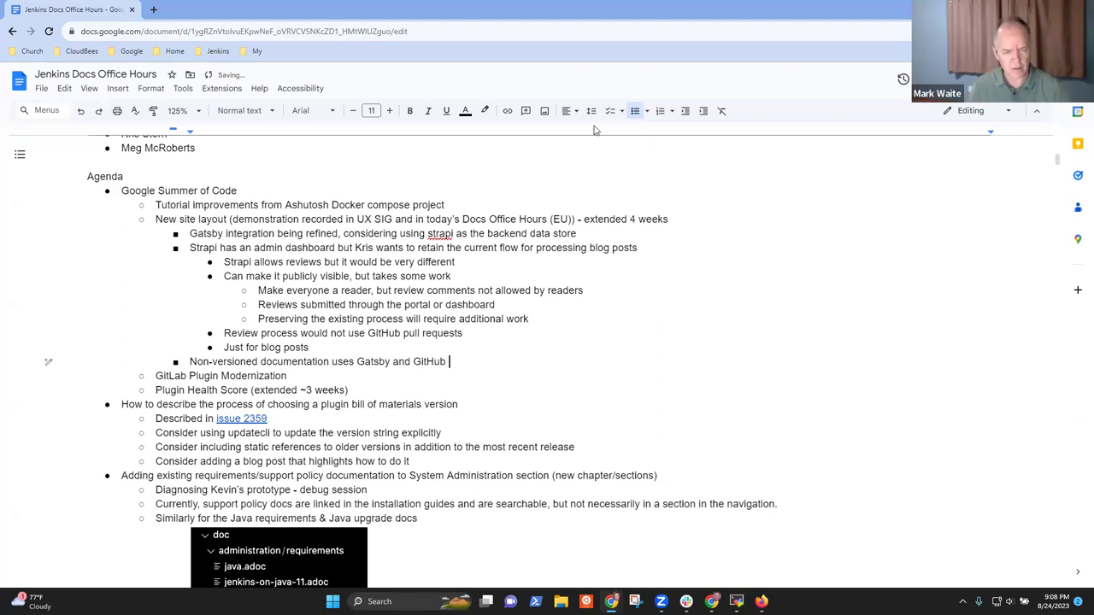
{"action": "type", "text": "pull requests"}
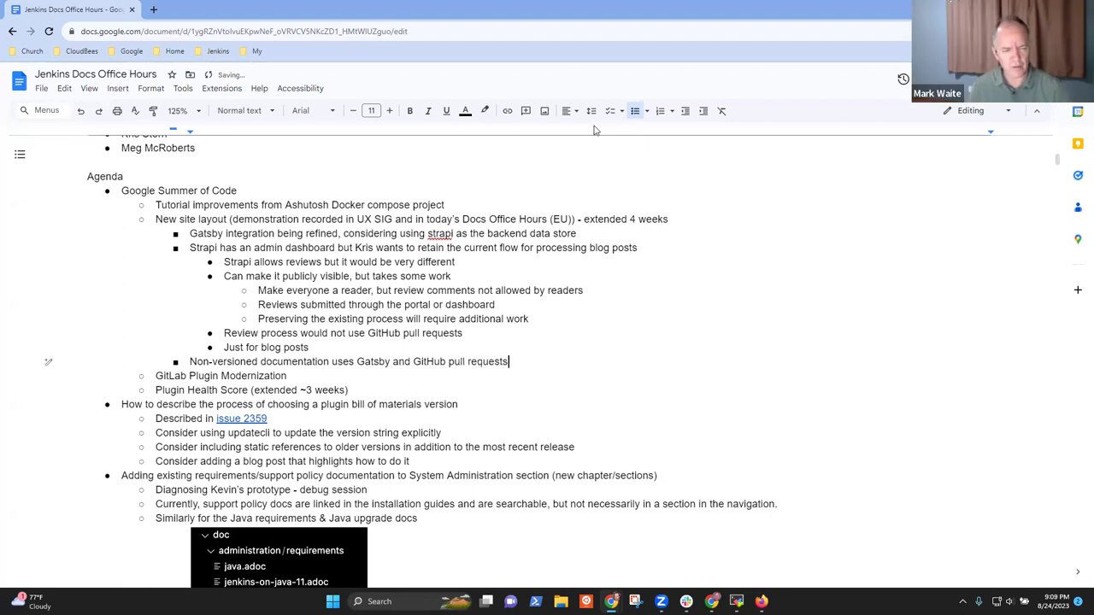
Replace "Gatsby" with "Antora" in the non-versioned documentation bullet and extend its ending with "for review"
{"action": "key", "text": "ctrl+Left"}
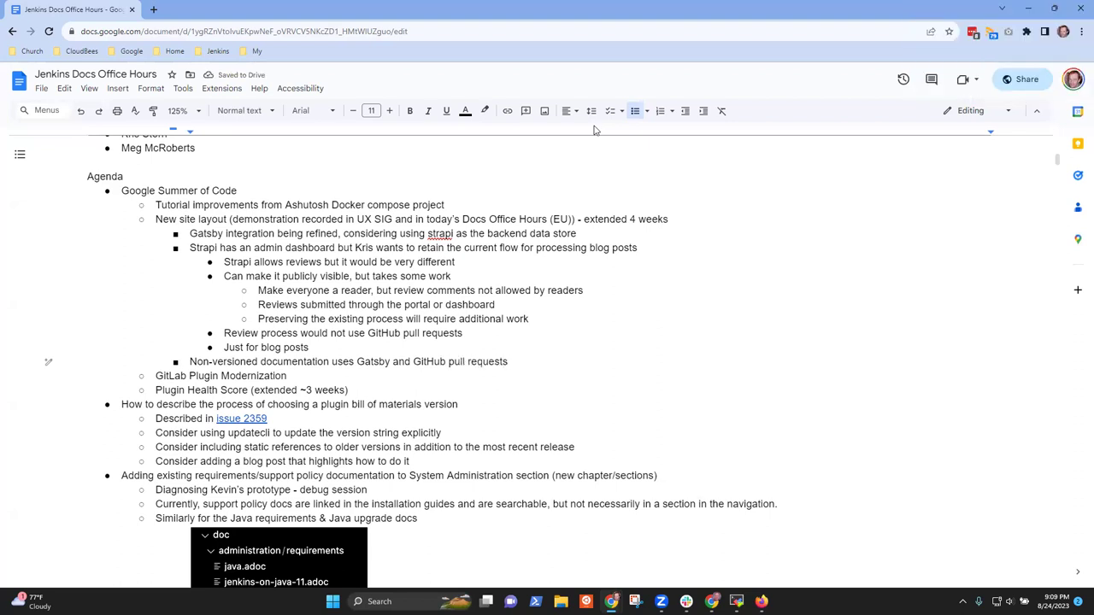
{"action": "type", "text": "for"}
{"action": "key", "text": "ctrl+Left"}
{"action": "key", "text": "ctrl+Left"}
{"action": "key", "text": "ctrl+Left"}
{"action": "key", "text": "ctrl+Left"}
{"action": "key", "text": "ctrl+Left"}
{"action": "key", "text": "ctrl+Left"}
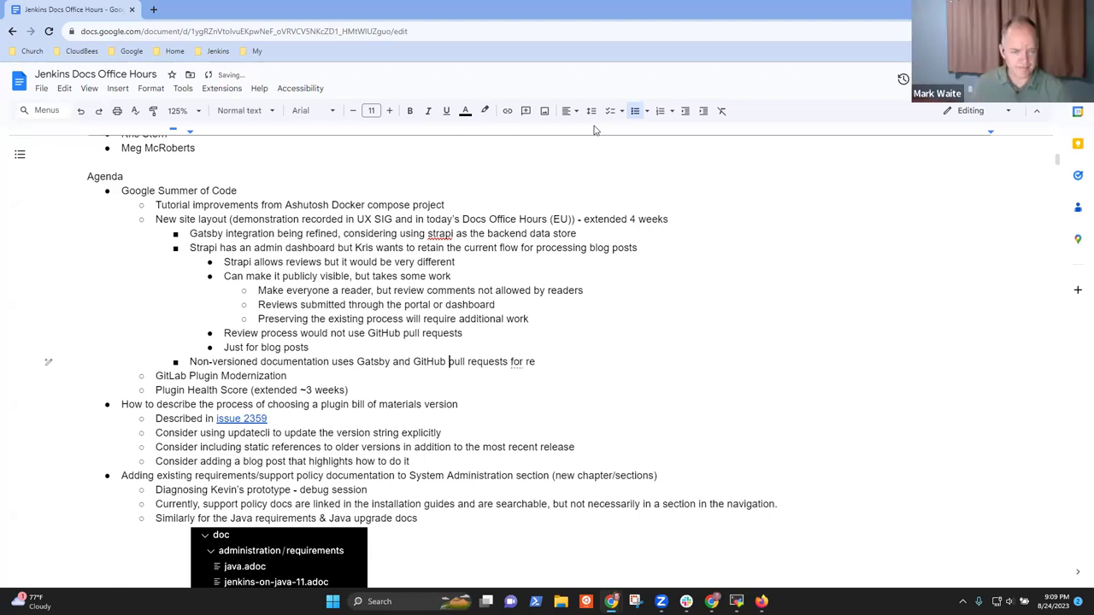
{"action": "key", "text": "ctrl+shift+Left"}
{"action": "type", "text": "Anotora"}
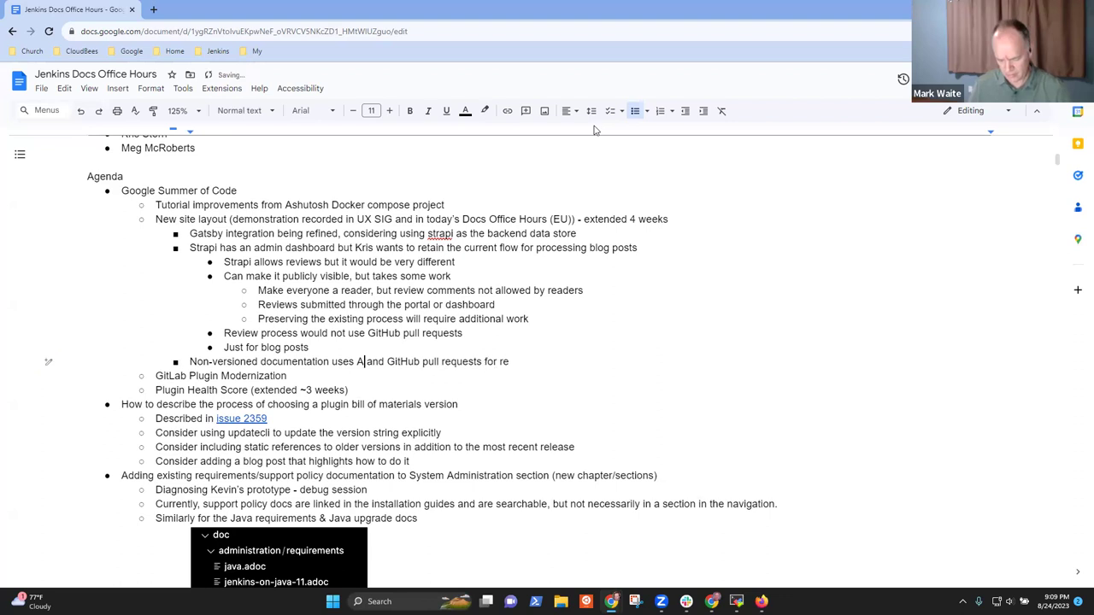
{"action": "key", "text": "BackSpace"}
{"action": "key", "text": "BackSpace"}
{"action": "key", "text": "BackSpace"}
{"action": "key", "text": "BackSpace"}
{"action": "key", "text": "BackSpace"}
{"action": "key", "text": "BackSpace"}
{"action": "type", "text": "to"}
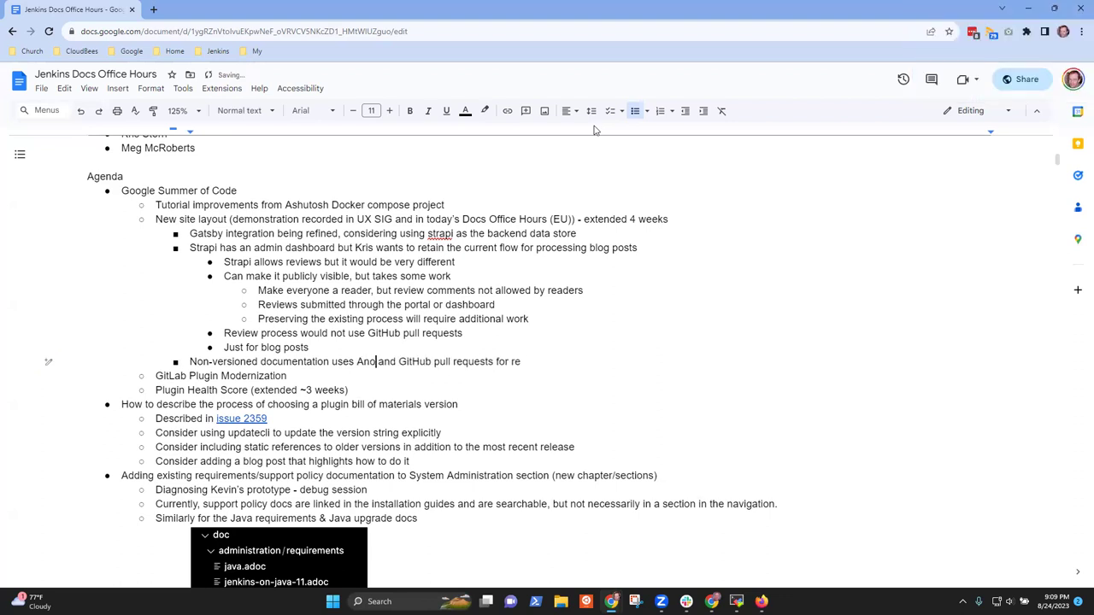
{"action": "type", "text": "ra "}
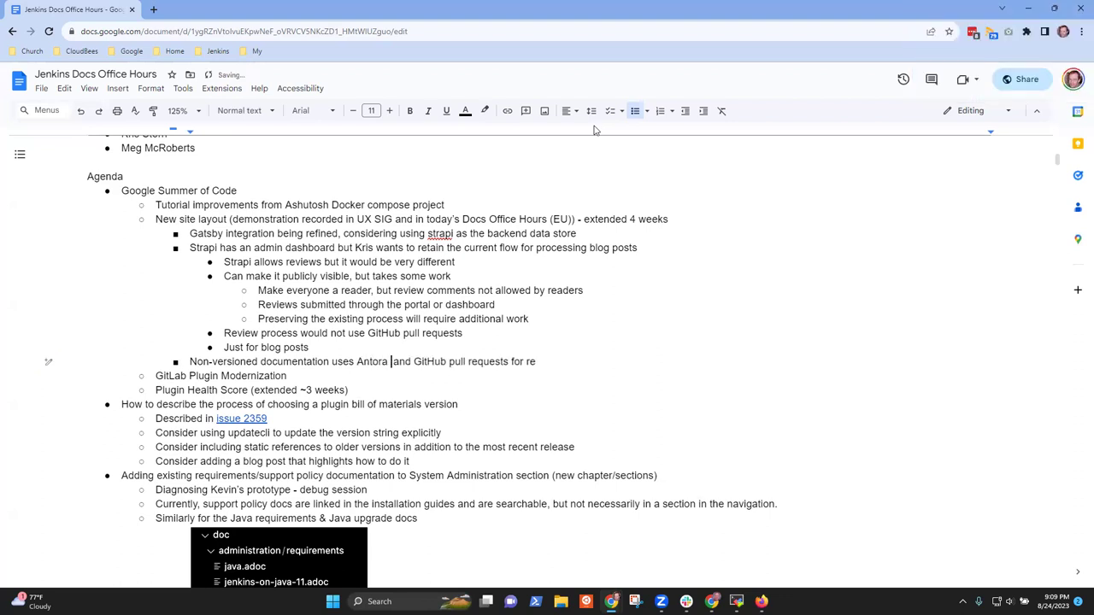
{"action": "type", "text": "view"}
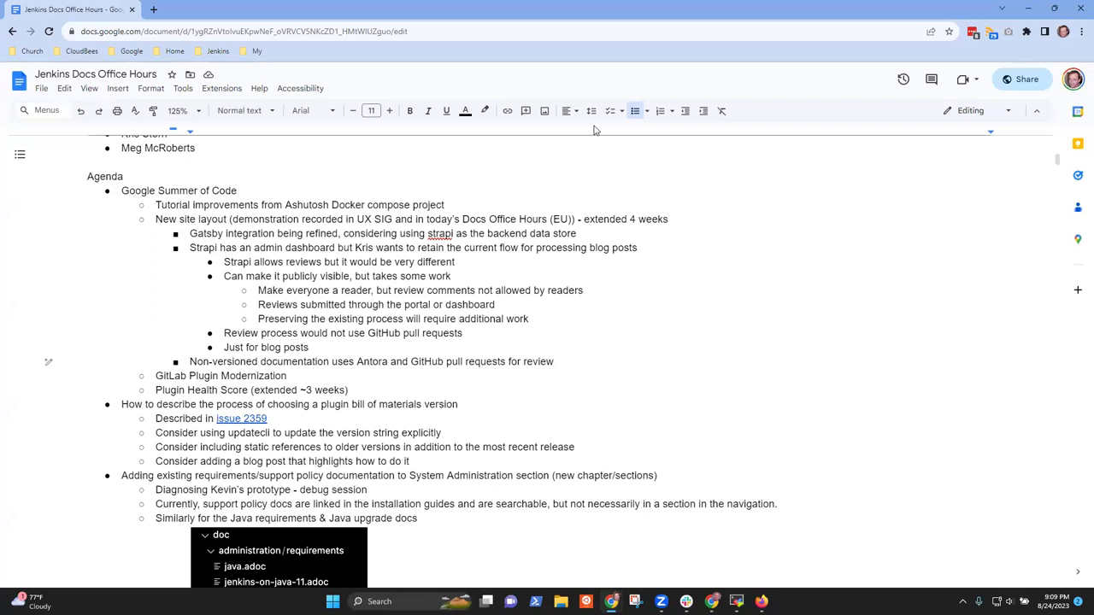
Add the next bullet at that level reading "Versioned documentation uses Antora and GitHub pull requests for review"
{"action": "key", "text": "Return"}
{"action": "type", "text": "Version"}
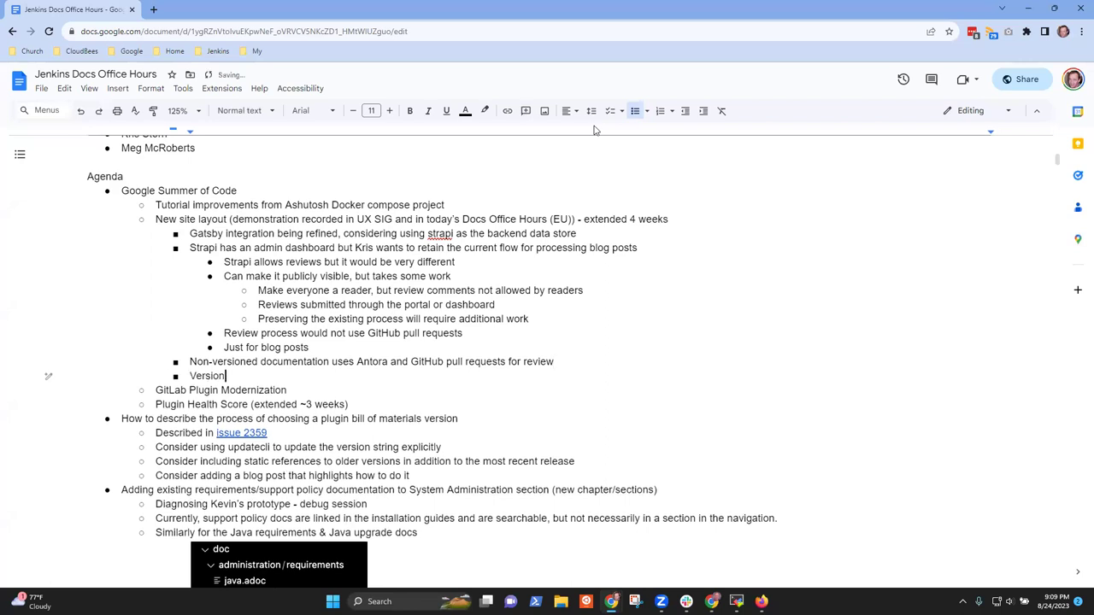
{"action": "type", "text": "ed documentation"}
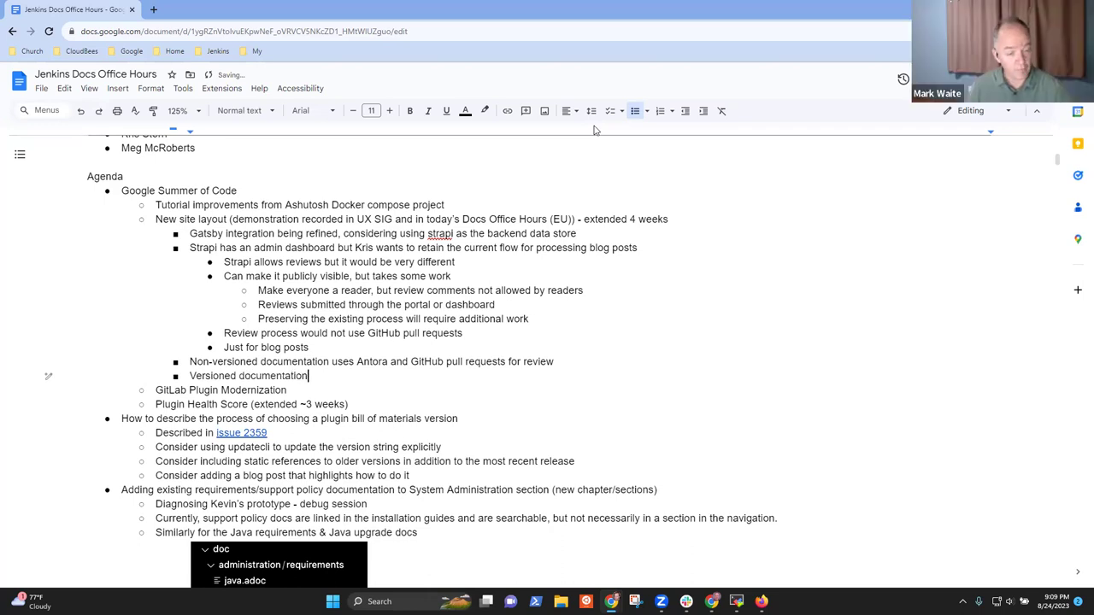
{"action": "type", "text": " uses Ano"}
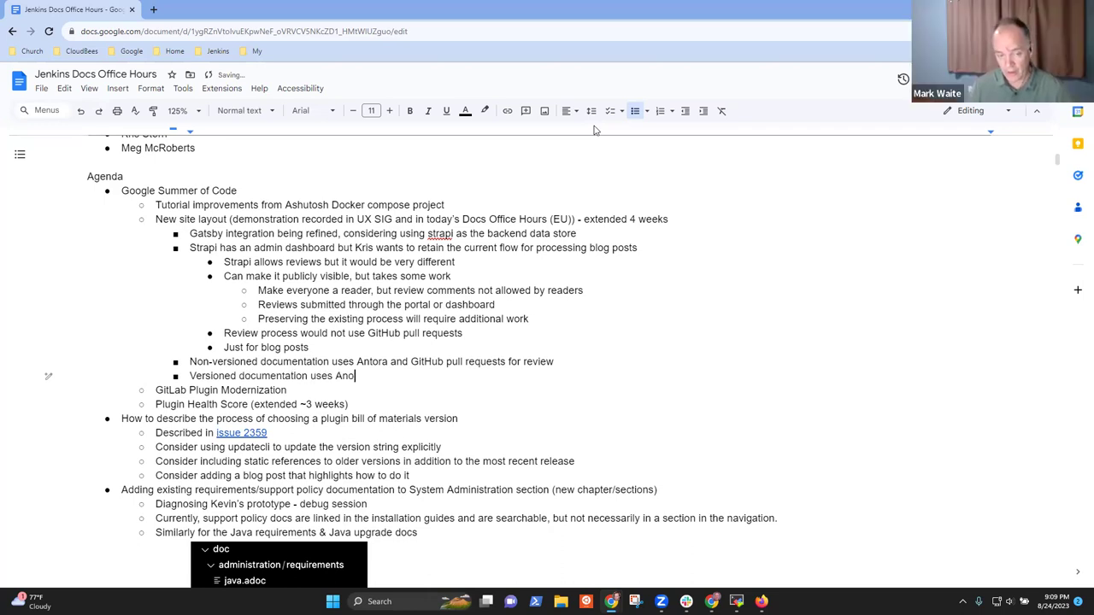
{"action": "key", "text": "BackSpace"}
{"action": "type", "text": "to"}
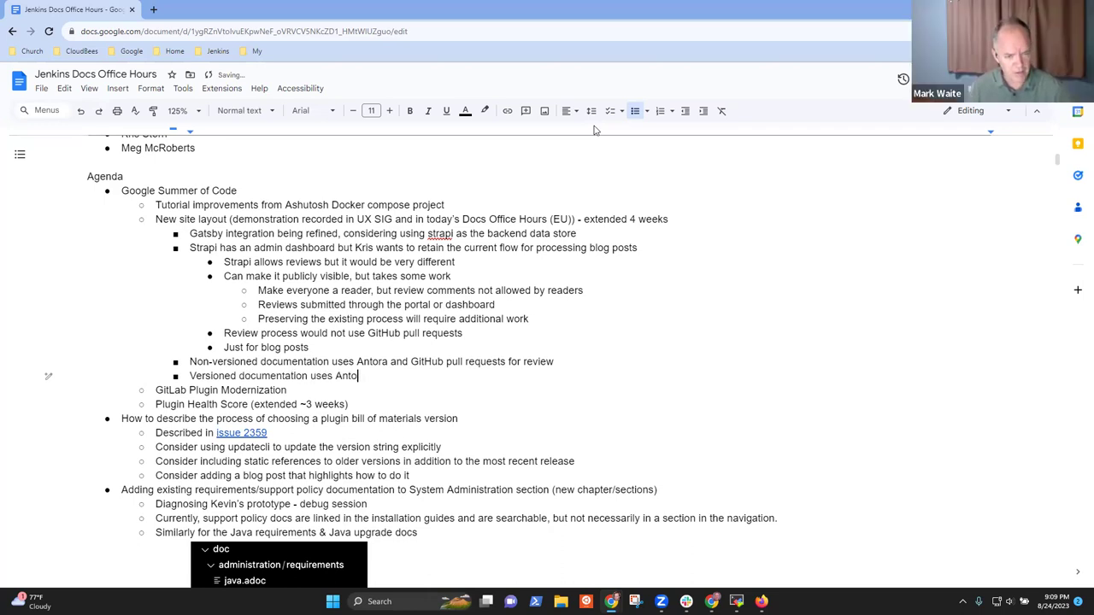
{"action": "type", "text": "ra and GitHub "}
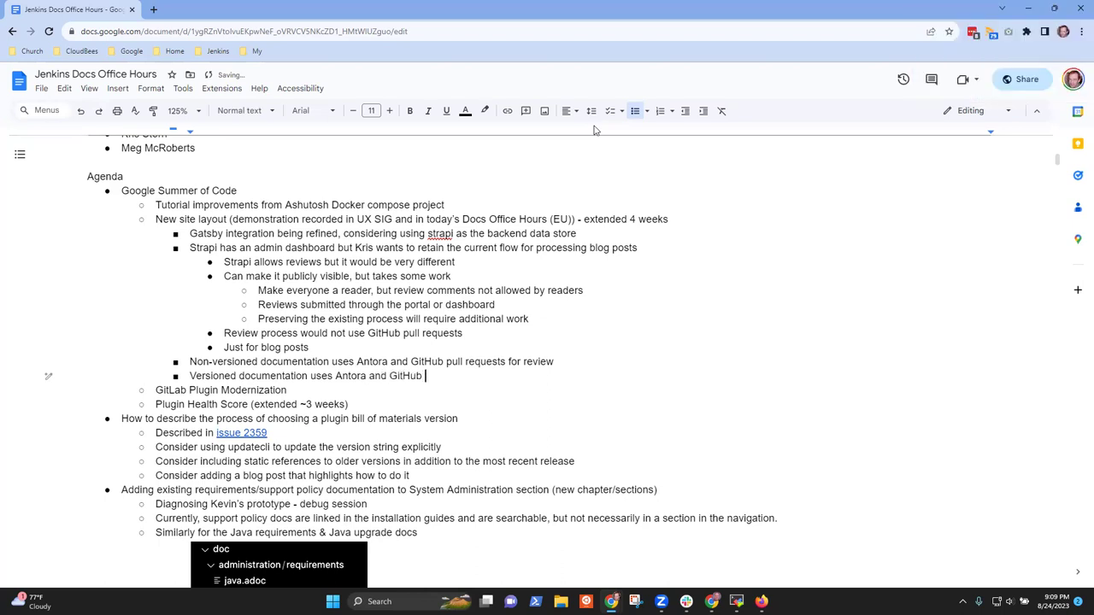
{"action": "type", "text": "pull requests for review"}
Move "Antora and GitHub pull requests for review" out of the non-versioned documentation bullet into its own bullet directly above it
{"action": "key", "text": "Up"}
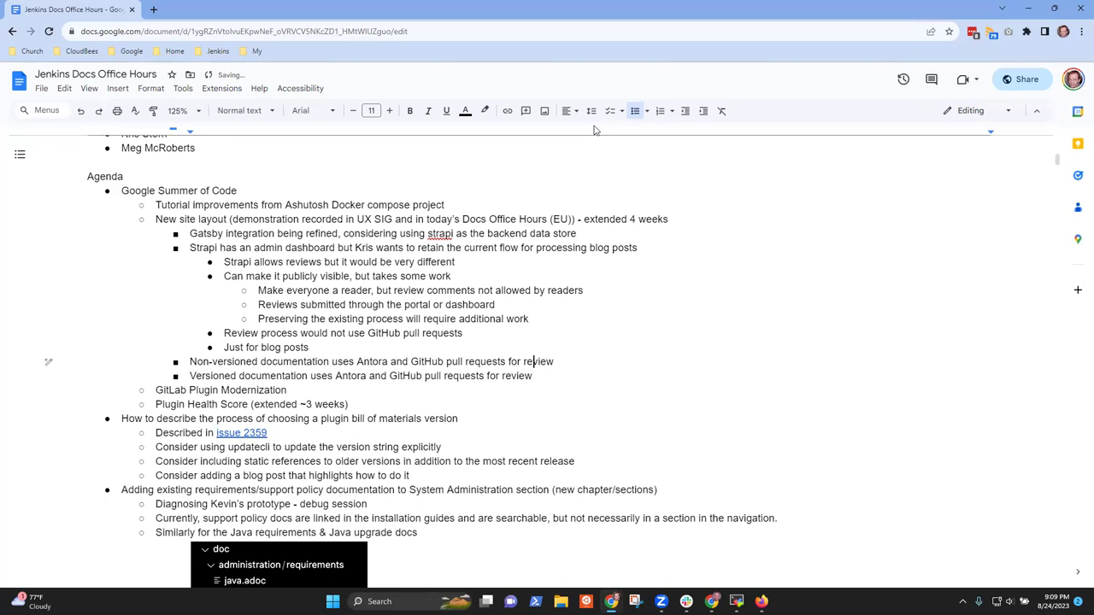
{"action": "key", "text": "Home"}
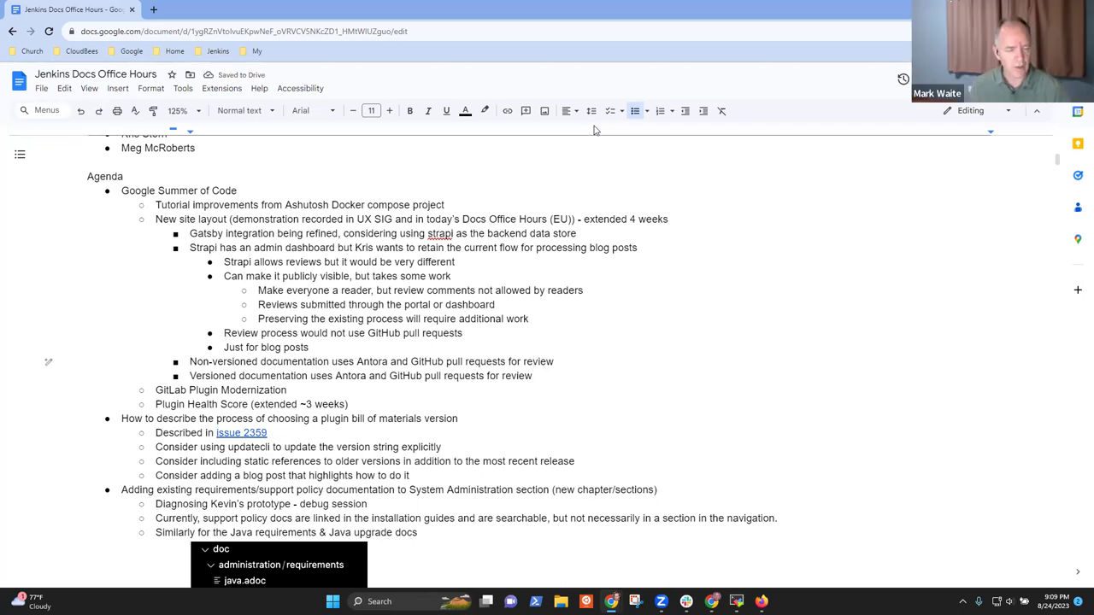
{"action": "key", "text": "shift+End"}
{"action": "key", "text": "ctrl+c"}
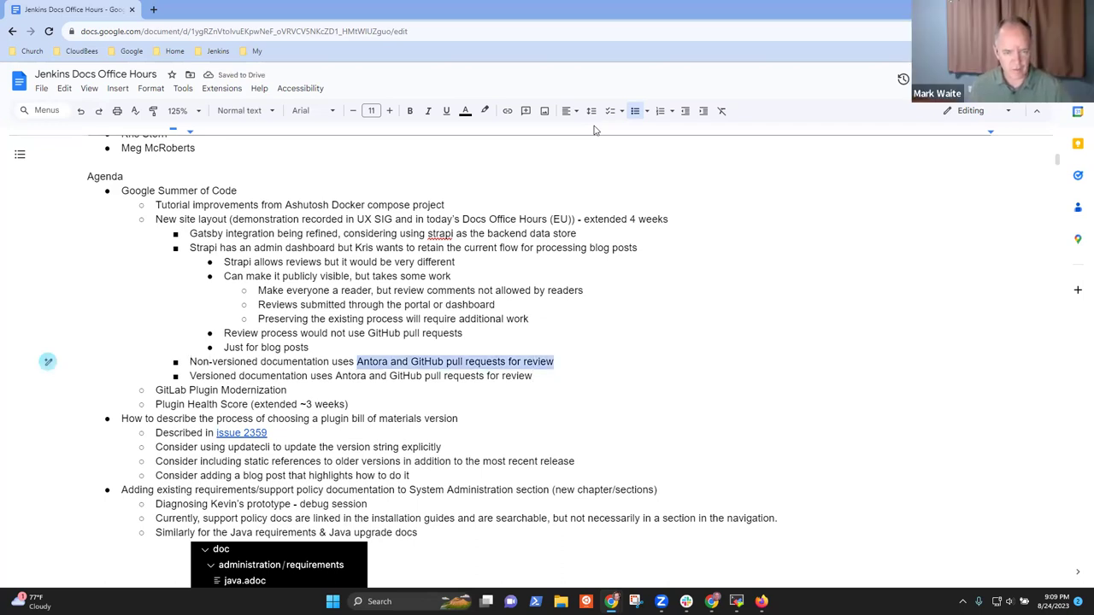
{"action": "key", "text": "BackSpace"}
{"action": "key", "text": "Return"}
{"action": "key", "text": "Up"}
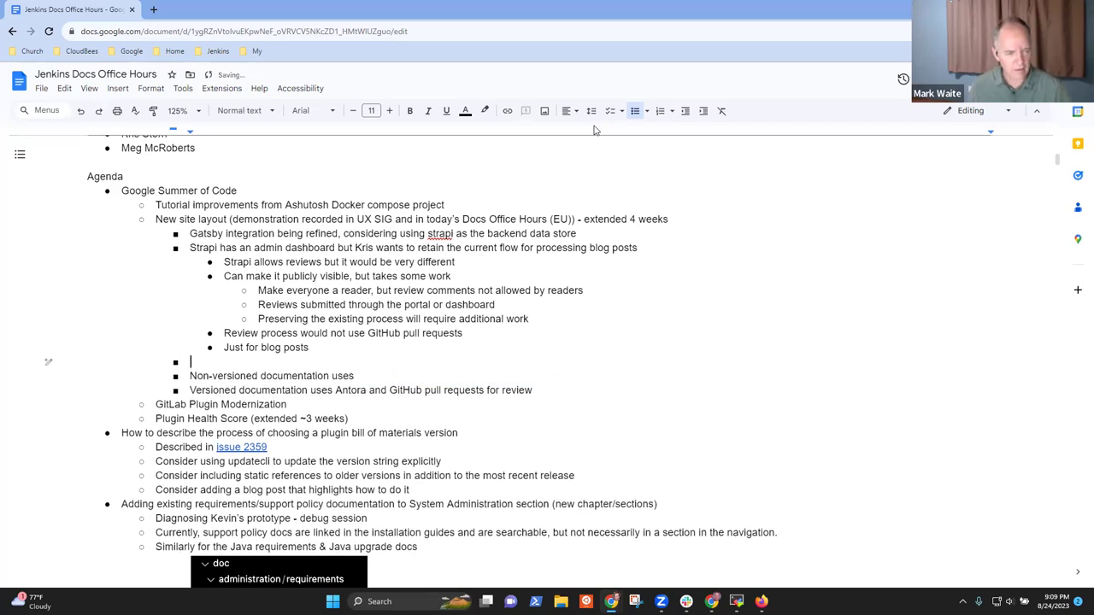
{"action": "key", "text": "ctrl+v"}
Remove the trailing word "uses" so the bullet reads "Non-versioned documentation"
{"action": "key", "text": "Down"}
{"action": "key", "text": "ctrl+shift+Left"}
{"action": "key", "text": "ctrl+shift+Left"}
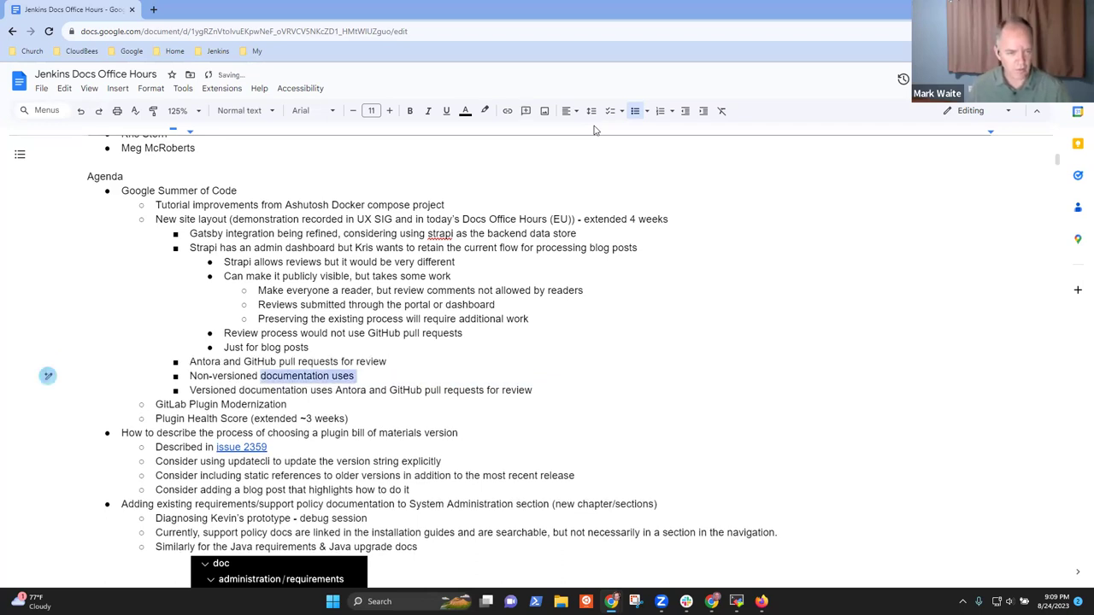
{"action": "key", "text": "ctrl+shift+Right"}
{"action": "key", "text": "ctrl+shift+Left"}
{"action": "key", "text": "ctrl+shift+Right"}
{"action": "key", "text": "shift+Left"}
{"action": "key", "text": "BackSpace"}
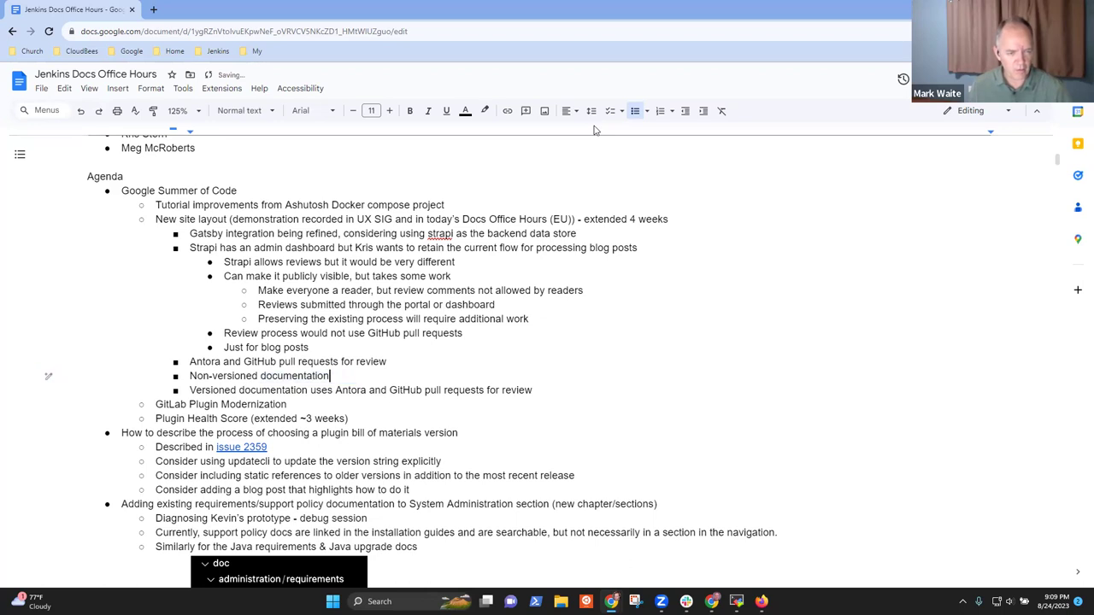
Delete "uses Antora and GitHub pull requests for review" from the last site layout bullet, leaving "Versioned documentation"
{"action": "key", "text": "Down"}
{"action": "key", "text": "Home"}
{"action": "key", "text": "Right"}
{"action": "key", "text": "Right"}
{"action": "key", "text": "Right"}
{"action": "key", "text": "Right"}
{"action": "key", "text": "Right"}
{"action": "key", "text": "Right"}
{"action": "key", "text": "ctrl+Right"}
{"action": "key", "text": "ctrl+Right"}
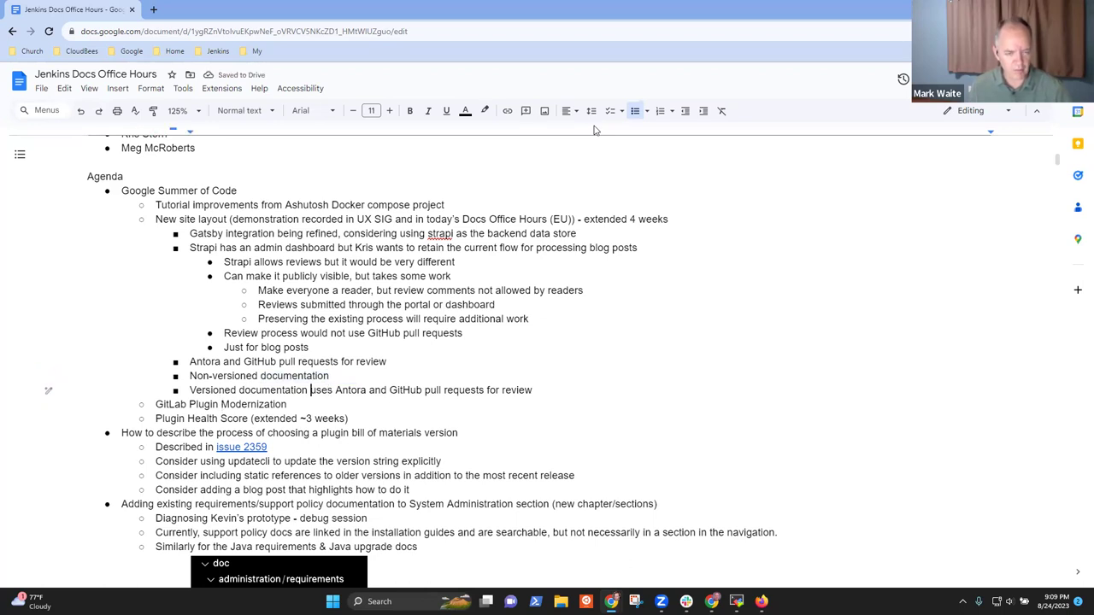
{"action": "key", "text": "shift+End"}
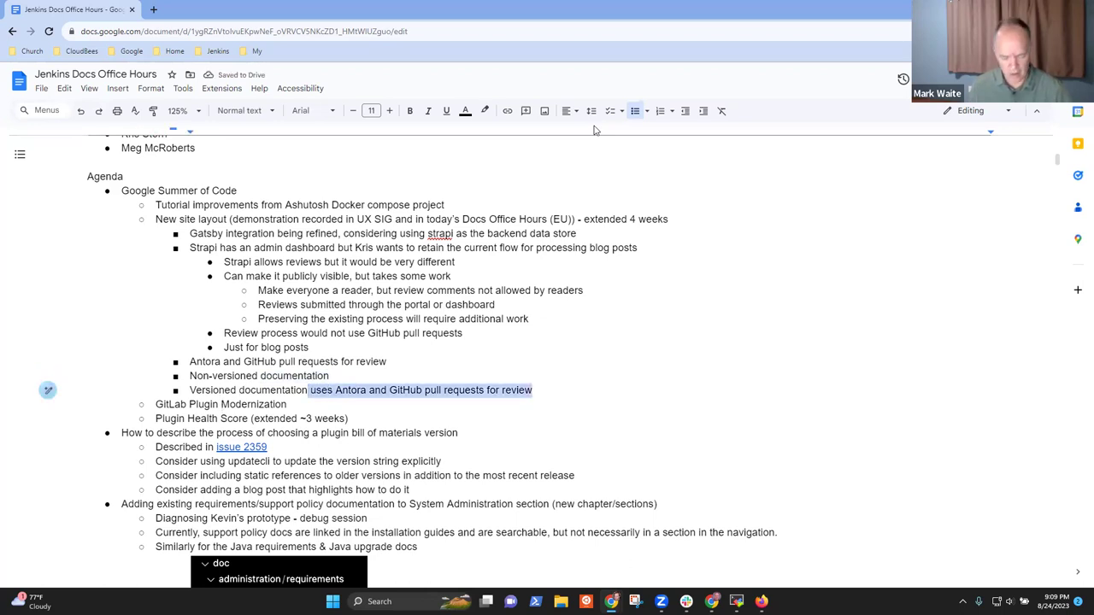
{"action": "key", "text": "BackSpace"}
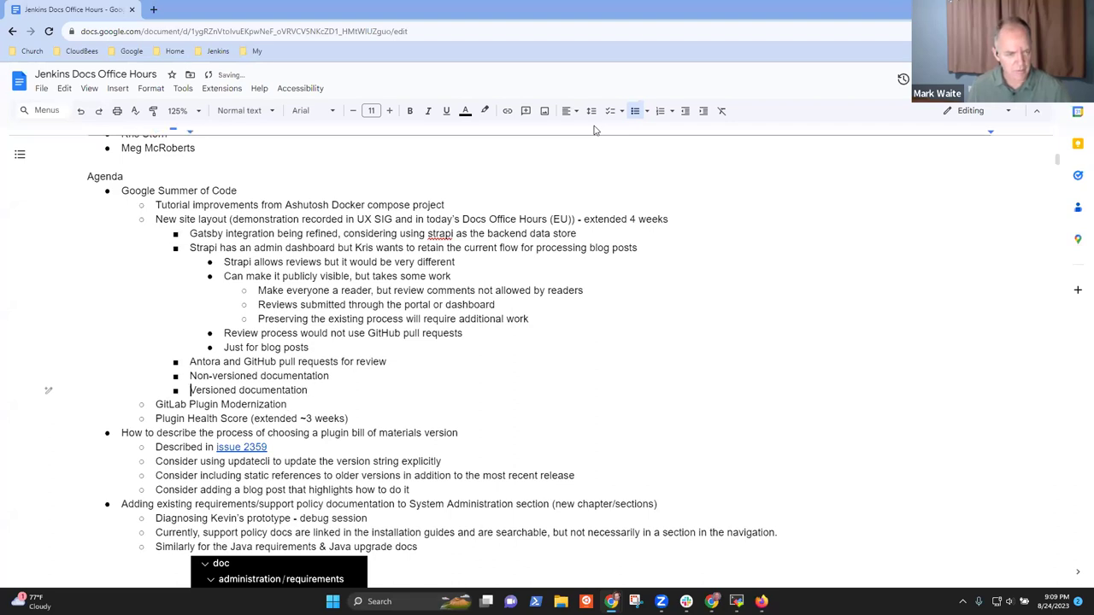
Indent the versioned and non-versioned documentation bullets one level beneath "Antora and GitHub pull requests for review"
{"action": "key", "text": "Tab"}
{"action": "key", "text": "Up"}
{"action": "key", "text": "Home"}
{"action": "key", "text": "Tab"}
Reword the two bullets under "Antora and GitHub pull requests for review" as "Some non-versioned documentation" and "All versioned documentation"
{"action": "type", "text": "S"}
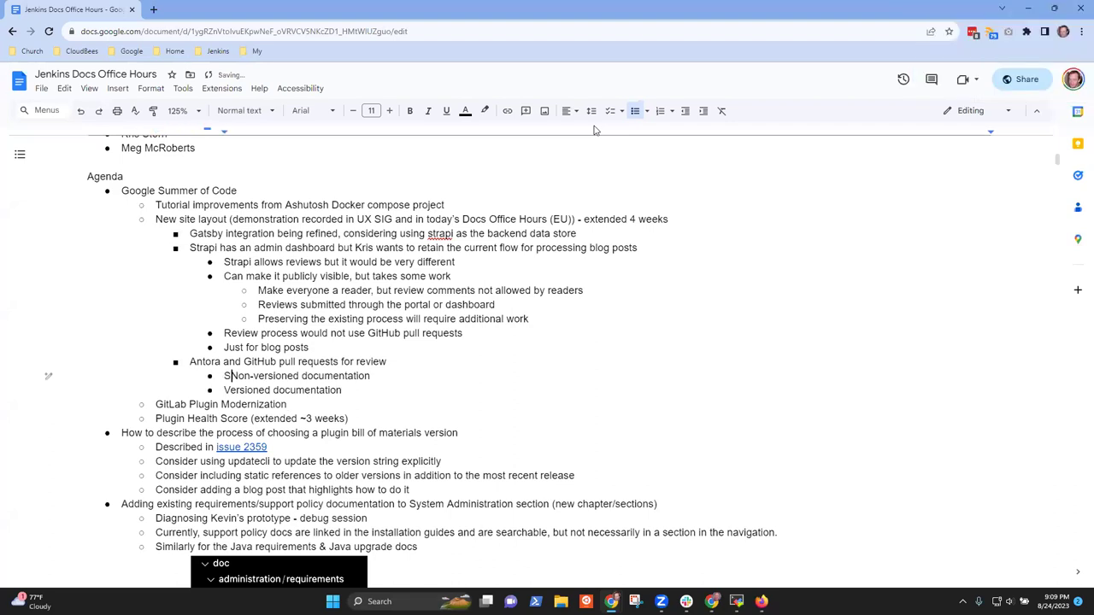
{"action": "type", "text": "ome"}
{"action": "key", "text": "Delete"}
{"action": "type", "text": "n"}
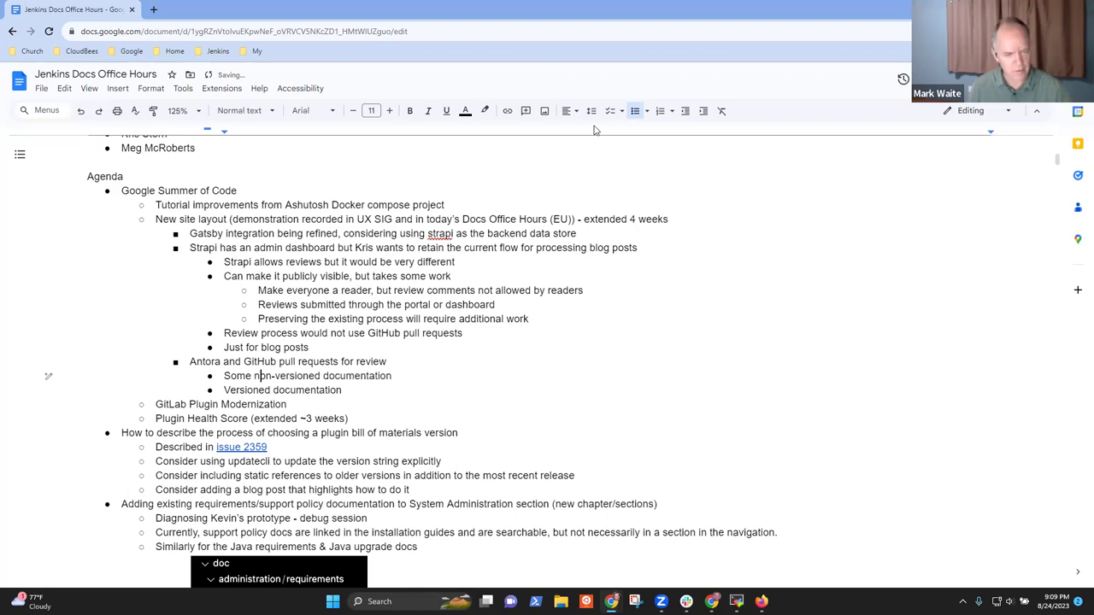
{"action": "key", "text": "Down"}
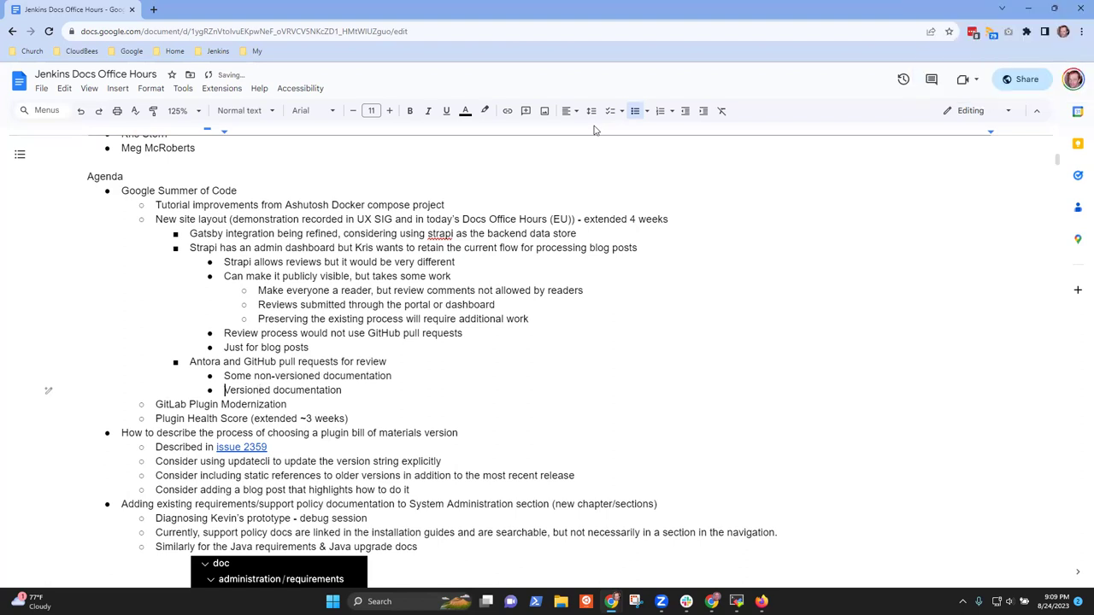
{"action": "key", "text": "Home"}
{"action": "type", "text": "All"}
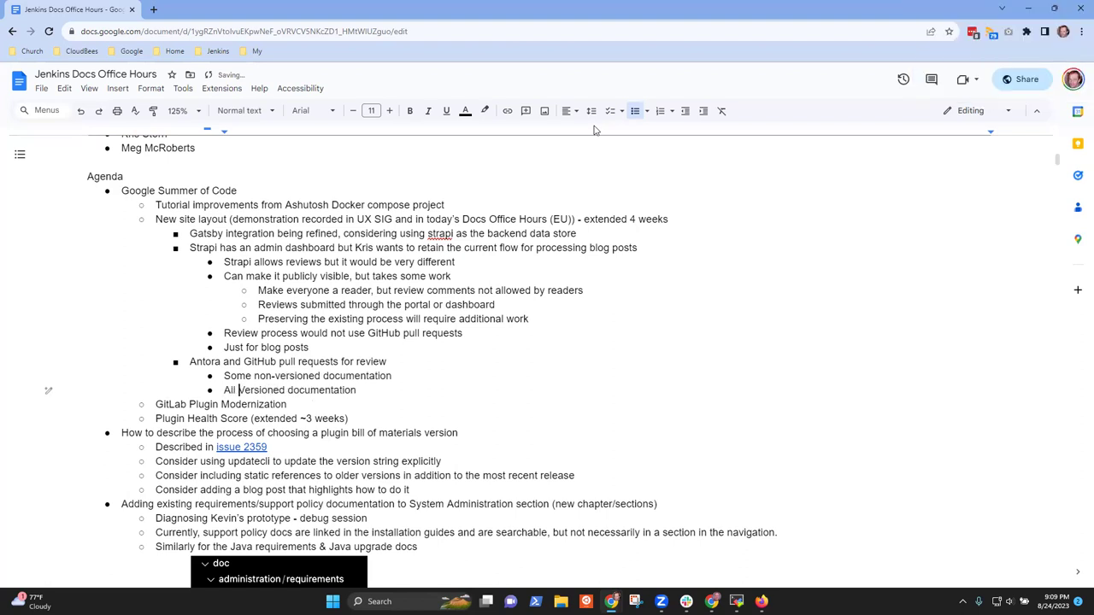
{"action": "key", "text": "Delete"}
{"action": "type", "text": "v"}
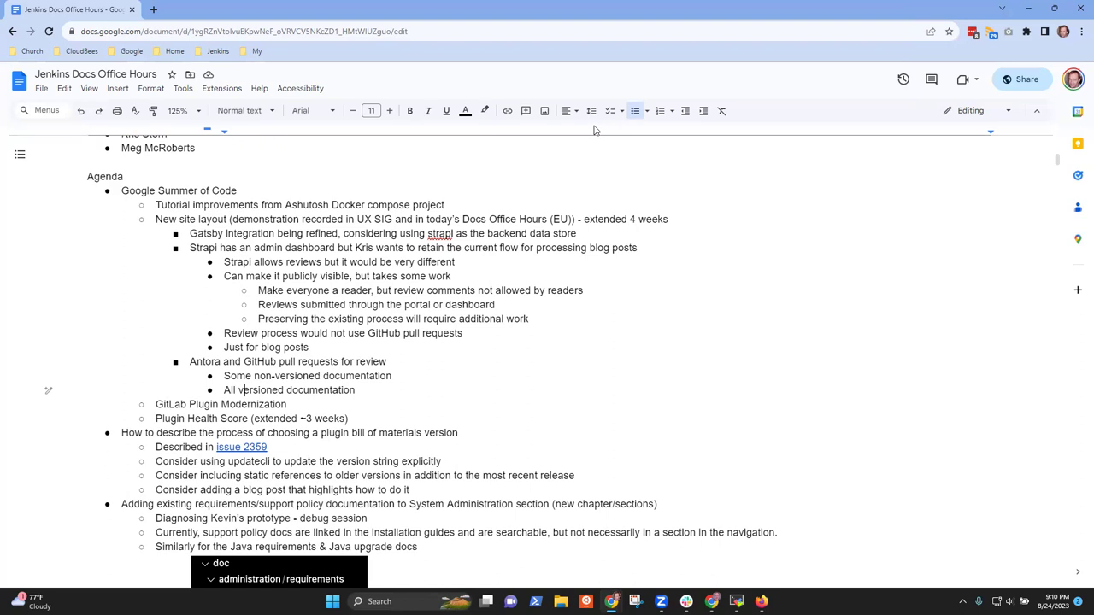
Add the bullet "Lots of work in the transition to the new workflow and new tooling" at the same level as the Antora bullet
{"action": "key", "text": "Return"}
{"action": "type", "text": "Lots of work "}
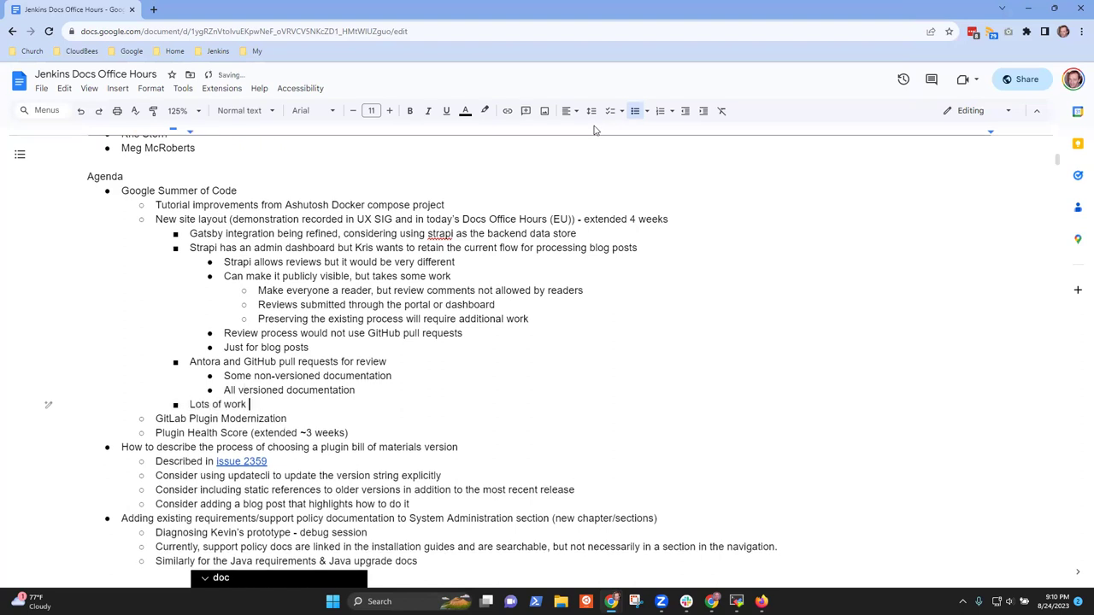
{"action": "type", "text": "for"}
{"action": "key", "text": "BackSpace"}
{"action": "key", "text": "BackSpace"}
{"action": "key", "text": "BackSpace"}
{"action": "key", "text": "BackSpace"}
{"action": "type", "text": "in the transition o"}
{"action": "type", "text": "f"}
{"action": "key", "text": "BackSpace"}
{"action": "key", "text": "BackSpace"}
{"action": "key", "text": "BackSpace"}
{"action": "type", "text": "to the new wo"}
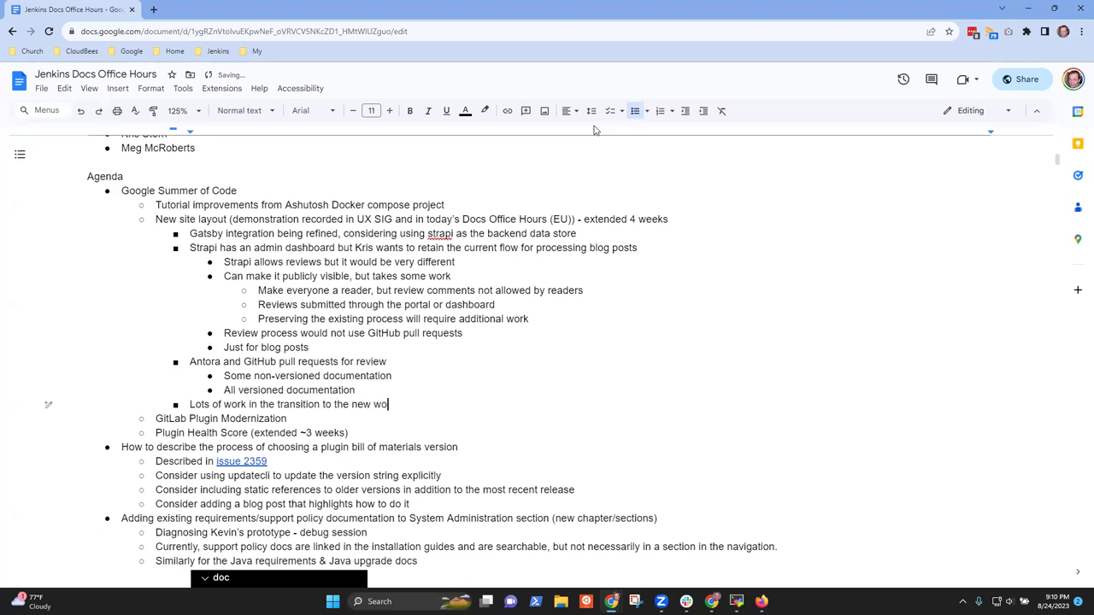
{"action": "type", "text": "rkflow and new tooling"}
Add the nested bullet "Will need discussion and lots more work" under the bullet about the transition work
{"action": "key", "text": "Return"}
{"action": "type", "text": "Wi"}
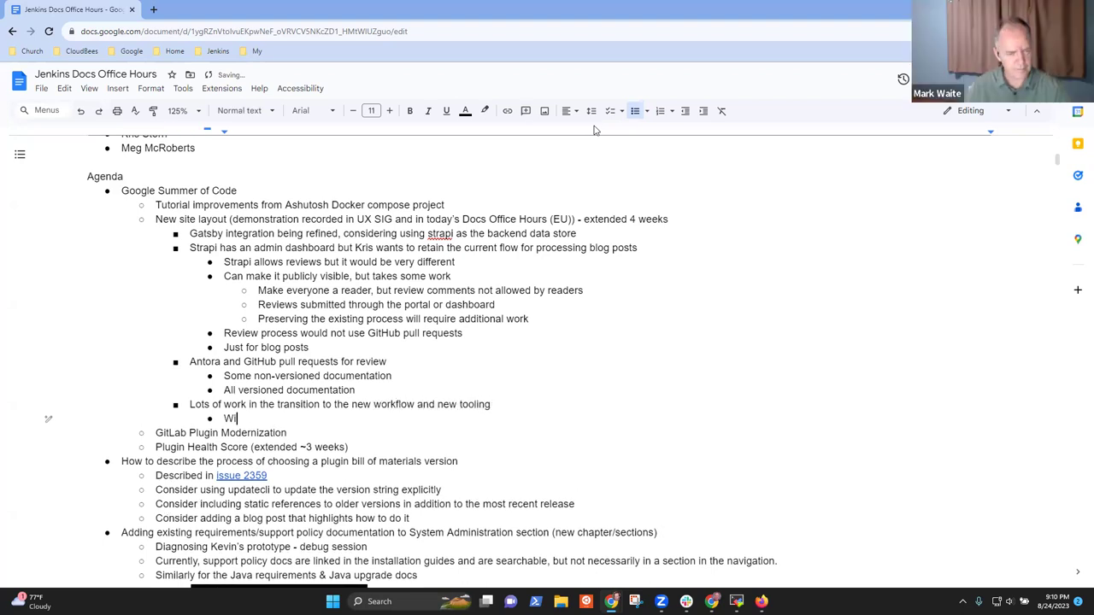
{"action": "type", "text": "ll need discussion and"}
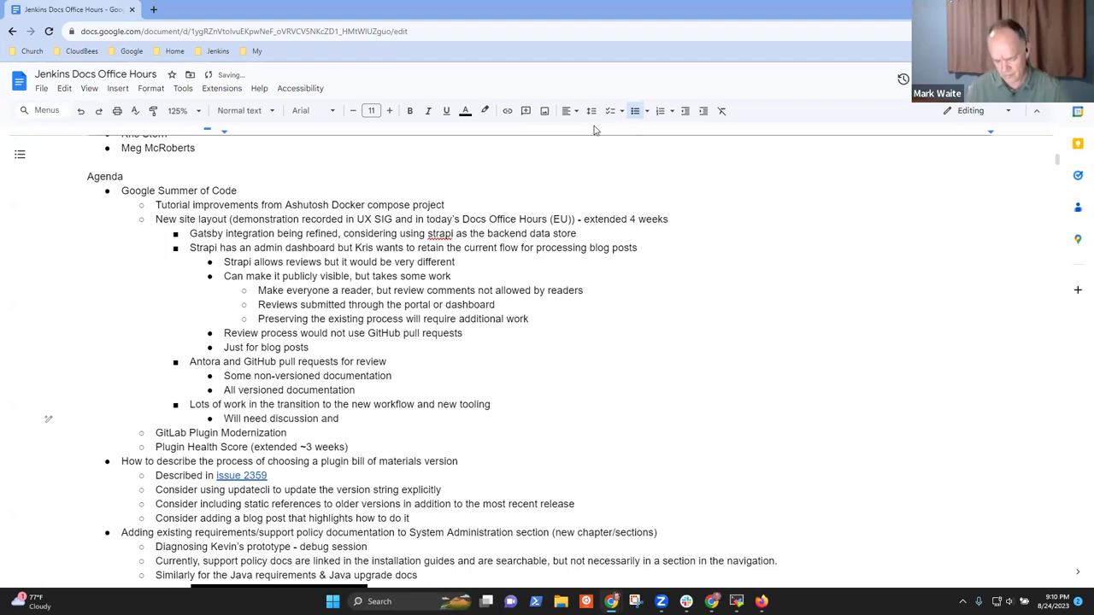
{"action": "type", "text": " lots more work"}
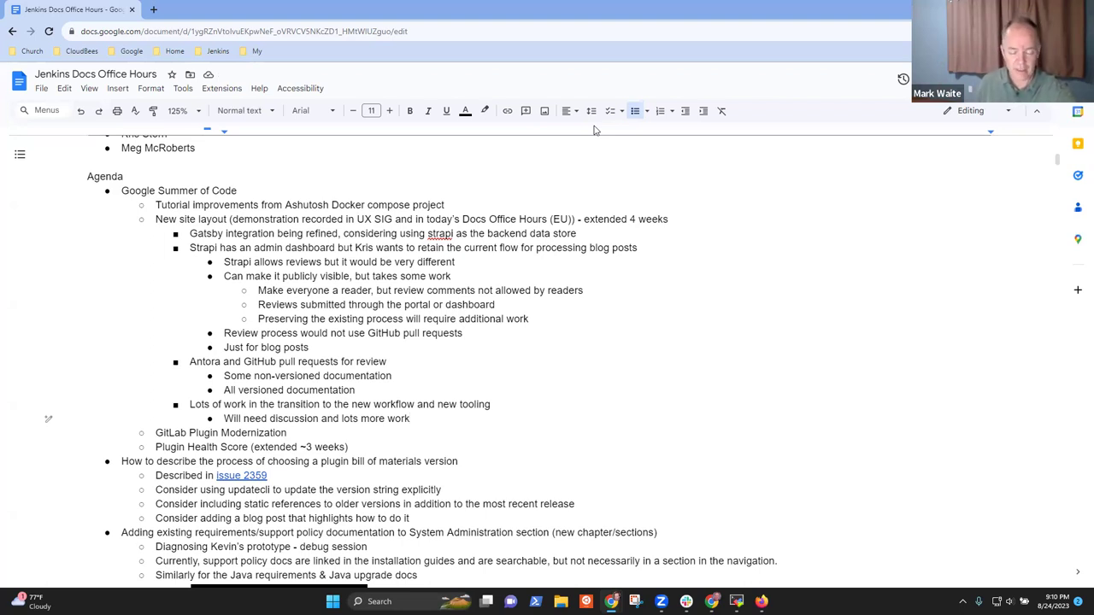
{"action": "key", "text": "Up"}
{"action": "key", "text": "Up"}
{"action": "key", "text": "Up"}
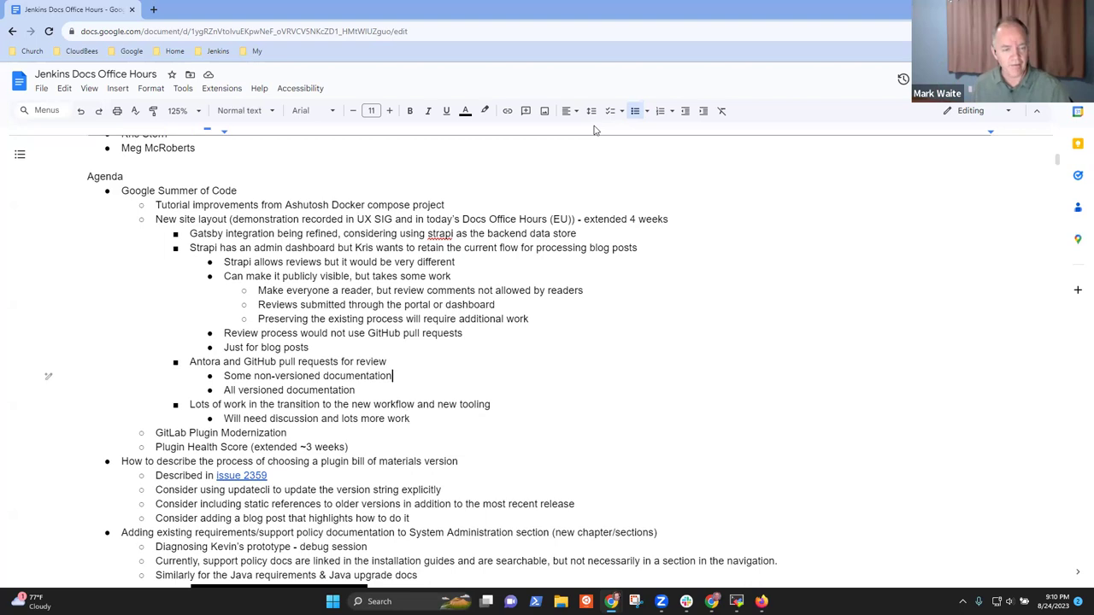
{"action": "key", "text": "Down"}
{"action": "key", "text": "Down"}
{"action": "key", "text": "Down"}
{"action": "key", "text": "Up"}
{"action": "key", "text": "Up"}
{"action": "key", "text": "Up"}
{"action": "key", "text": "Up"}
{"action": "key", "text": "Up"}
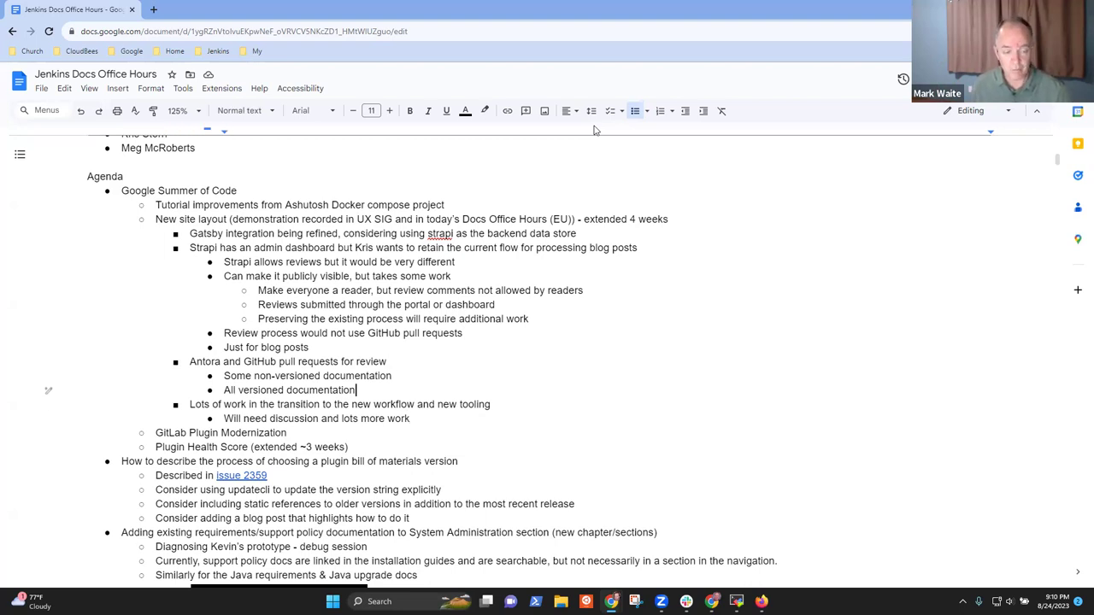
{"action": "key", "text": "Down"}
{"action": "key", "text": "shift+End"}
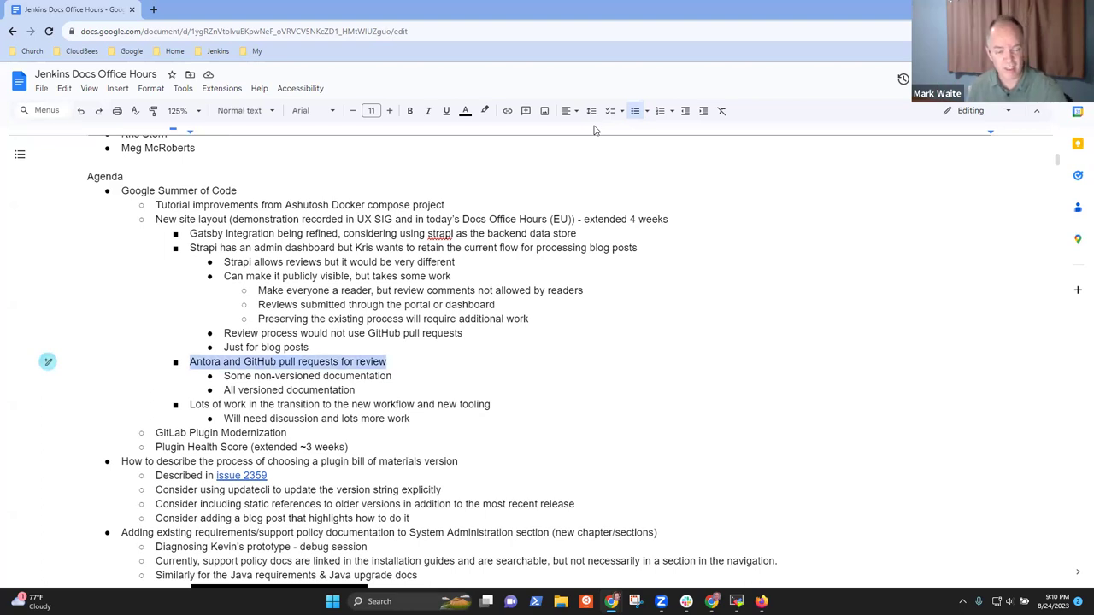
{"action": "key", "text": "Down"}
{"action": "key", "text": "Down"}
{"action": "key", "text": "Down"}
{"action": "key", "text": "Down"}
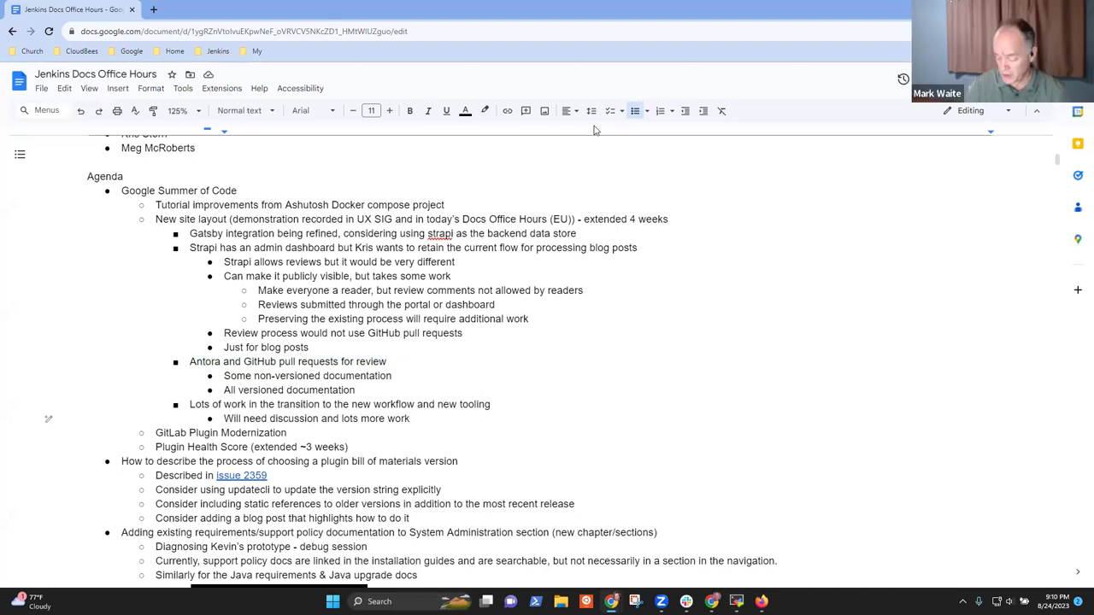
Add a bullet one level up stating that the contributor, by first name, "has created very nice looking documentation with Antora"
{"action": "key", "text": "Return"}
{"action": "key", "text": "shift+Tab"}
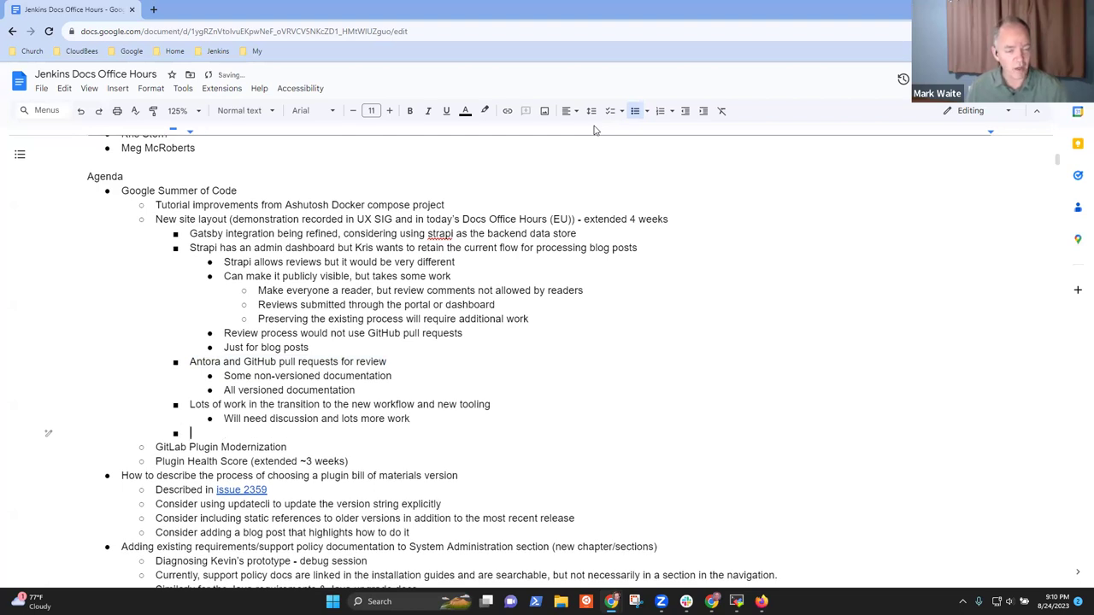
{"action": "type", "text": "Vandit"}
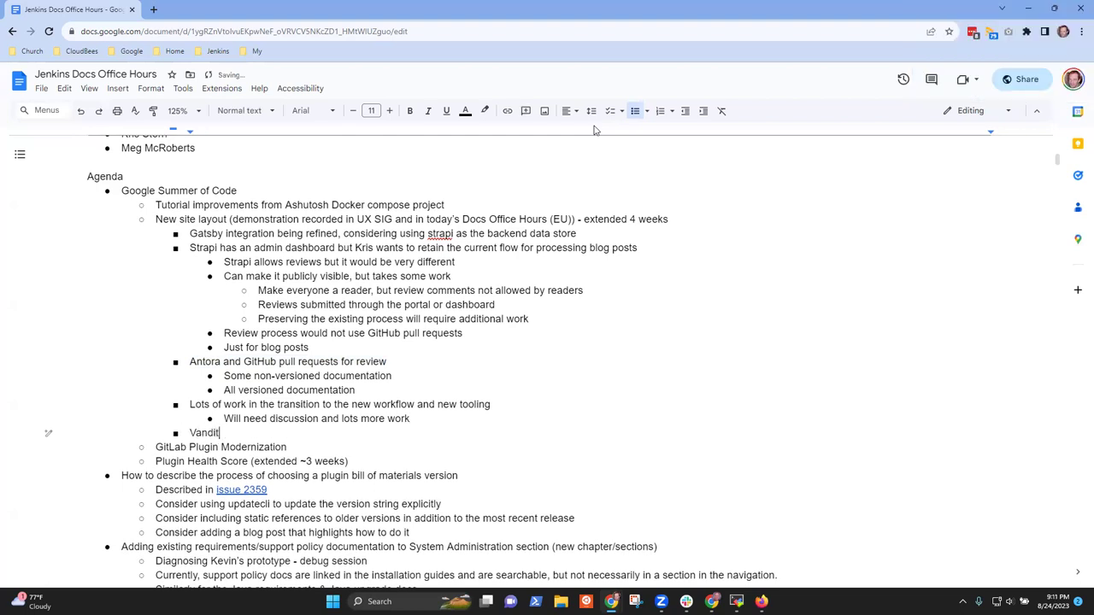
{"action": "type", "text": " has created very nice looking d"}
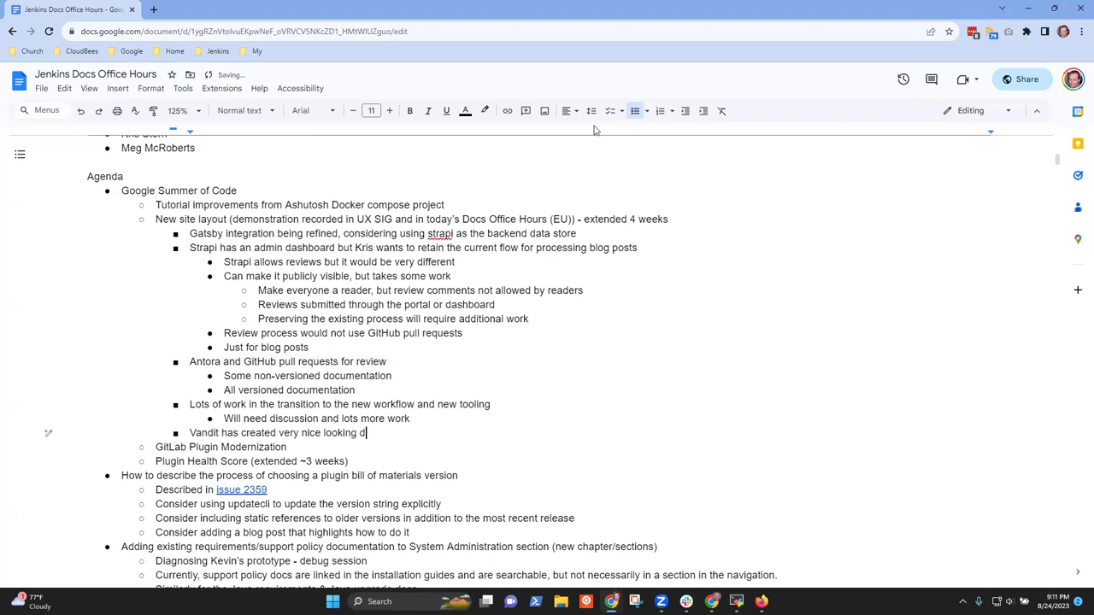
{"action": "type", "text": "ocumentation with Antora"}
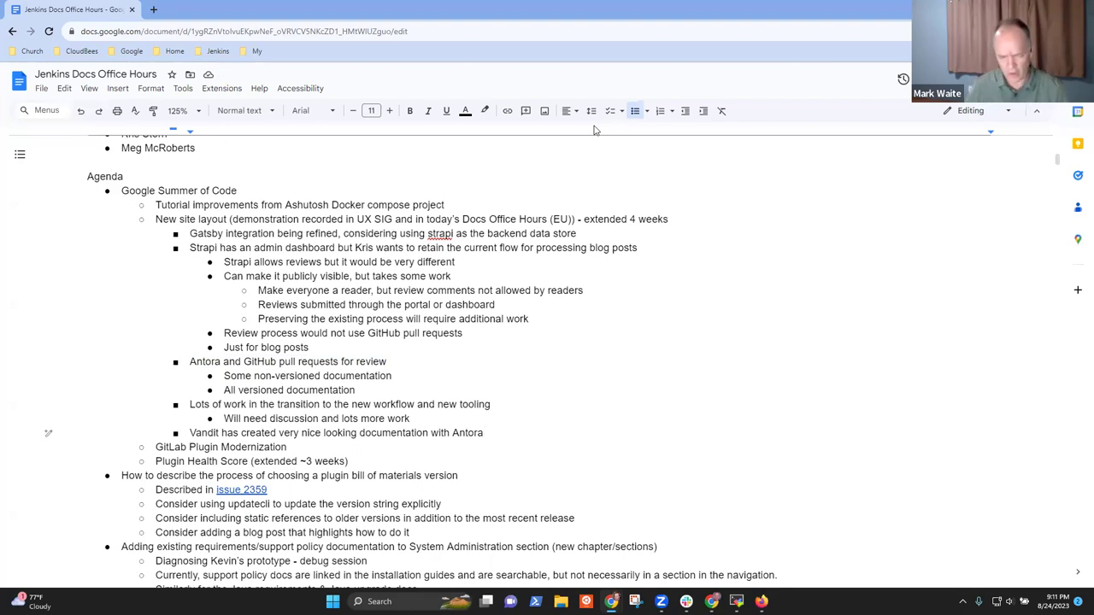
Add the nested bullet "Versions managed as individual branches" under the bullet about the nice looking Antora documentation
{"action": "key", "text": "Return"}
{"action": "key", "text": "Tab"}
{"action": "type", "text": "Vers"}
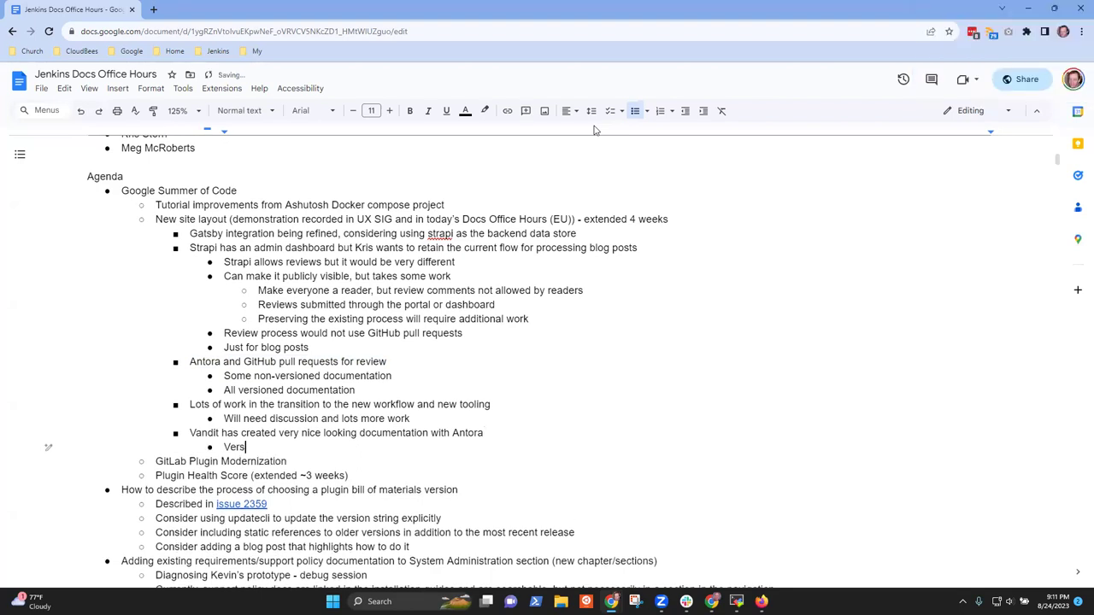
{"action": "type", "text": "ions managed a s indi"}
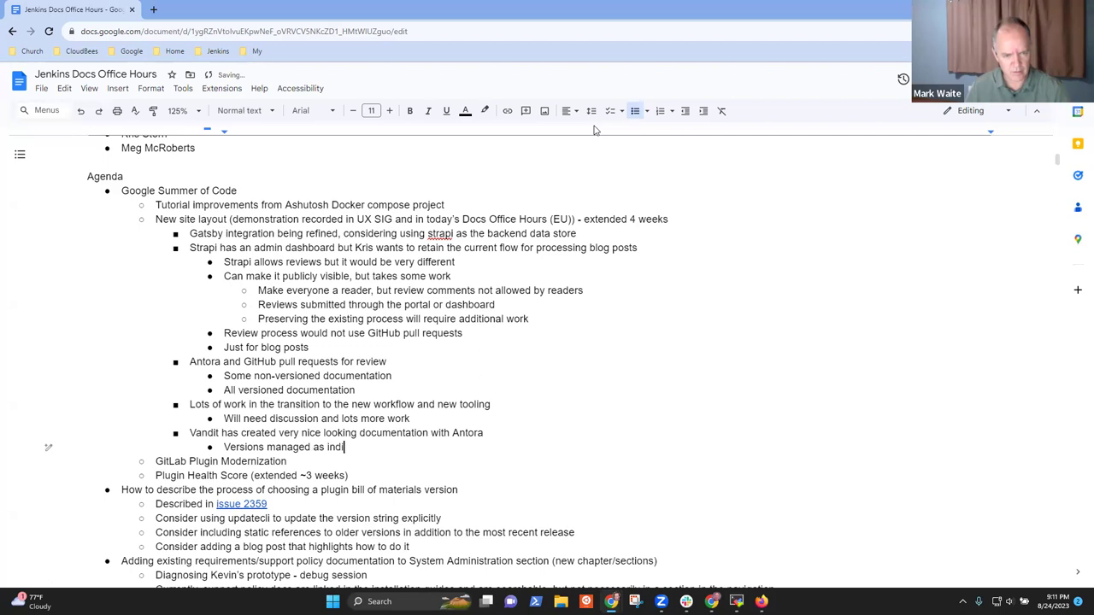
{"action": "type", "text": "vidual branchers"}
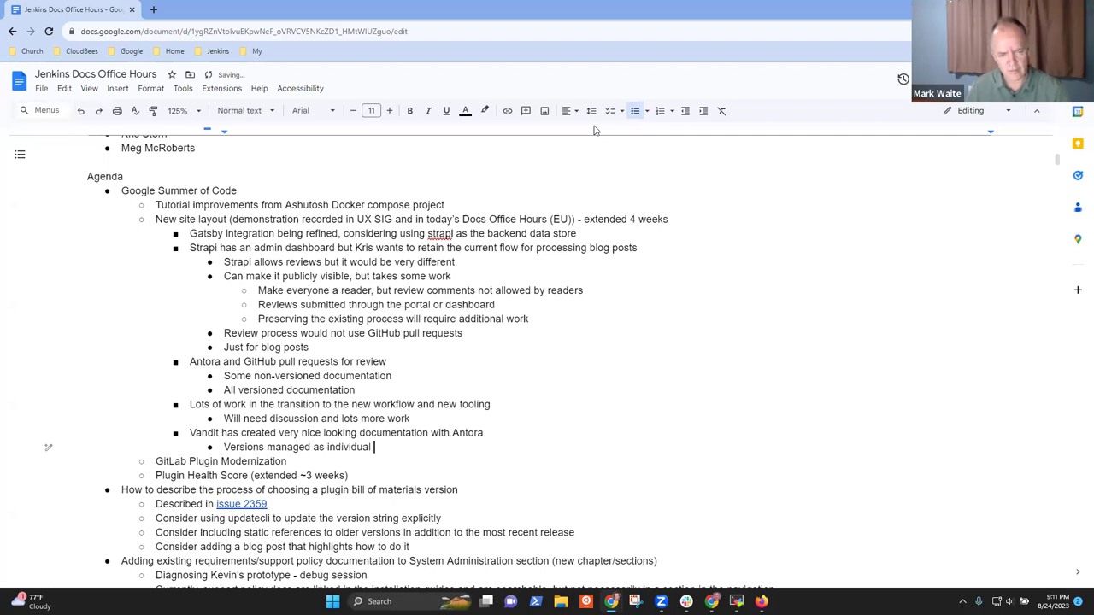
{"action": "key", "text": "BackSpace"}
{"action": "key", "text": "BackSpace"}
{"action": "type", "text": "s"}
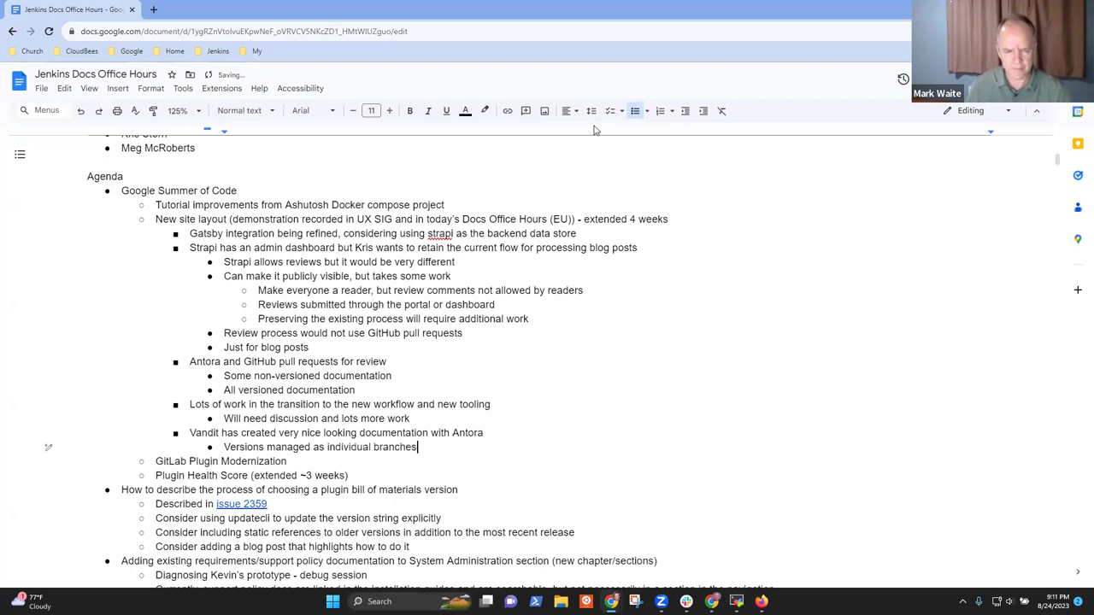
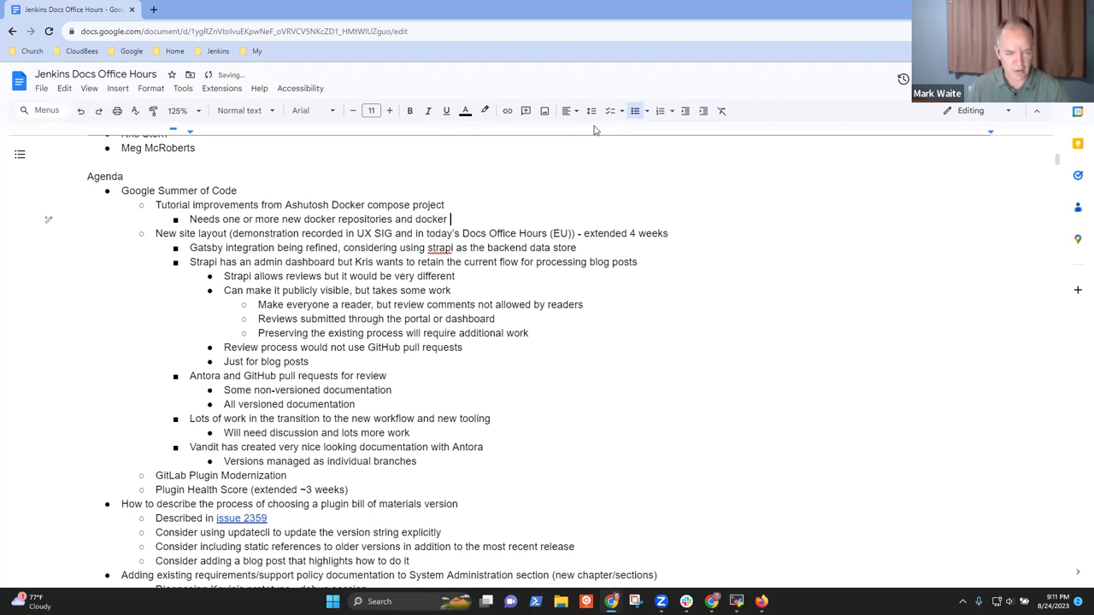
Complete the tutorial improvements sub-bullet about new docker repositories so it ends "and docker containers in those repositories"
{"action": "key", "text": "BackSpace"}
{"action": "key", "text": "BackSpace"}
{"action": "key", "text": "BackSpace"}
{"action": "key", "text": "BackSpace"}
{"action": "key", "text": "BackSpace"}
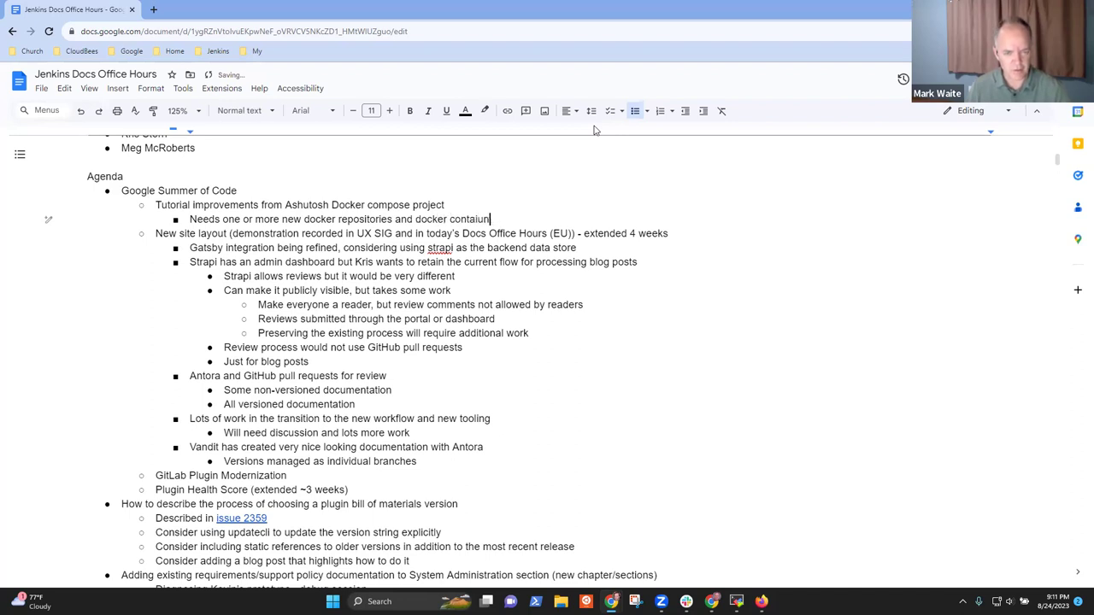
{"action": "type", "text": "ners in those "}
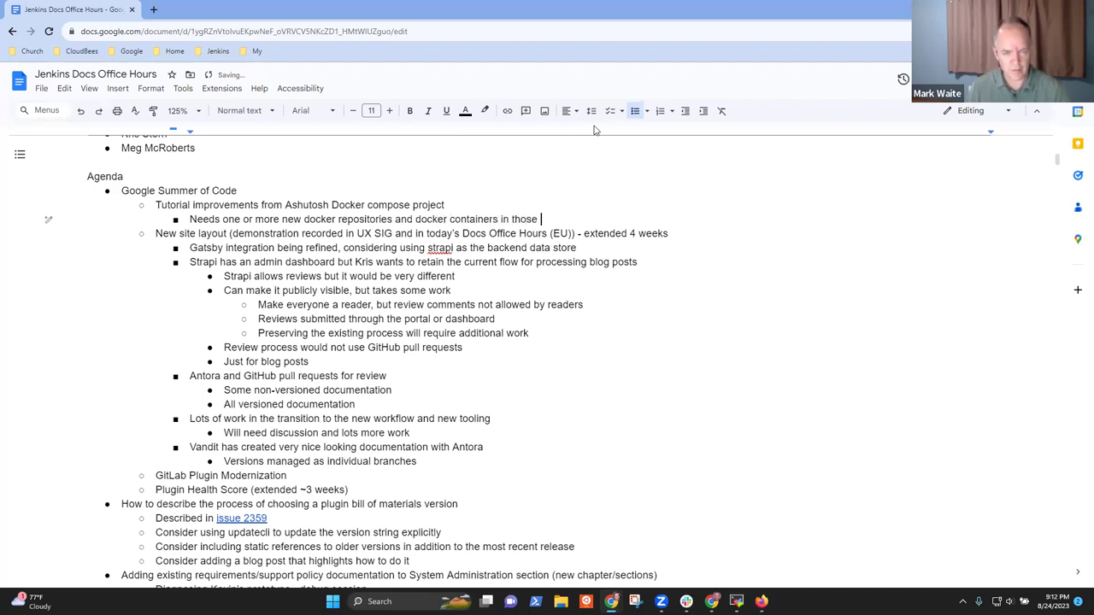
{"action": "type", "text": "repositories"}
Add the nested bullet "Infra team can't do those docker repositories currently" under the docker repositories bullet
{"action": "key", "text": "Return"}
{"action": "type", "text": "Infra "}
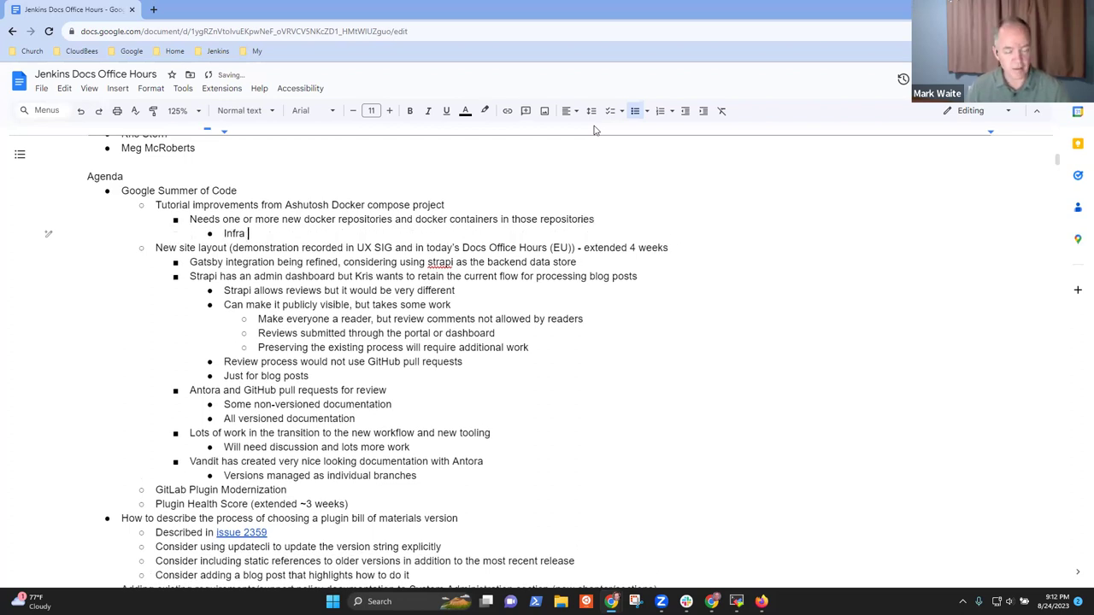
{"action": "type", "text": "team can't"}
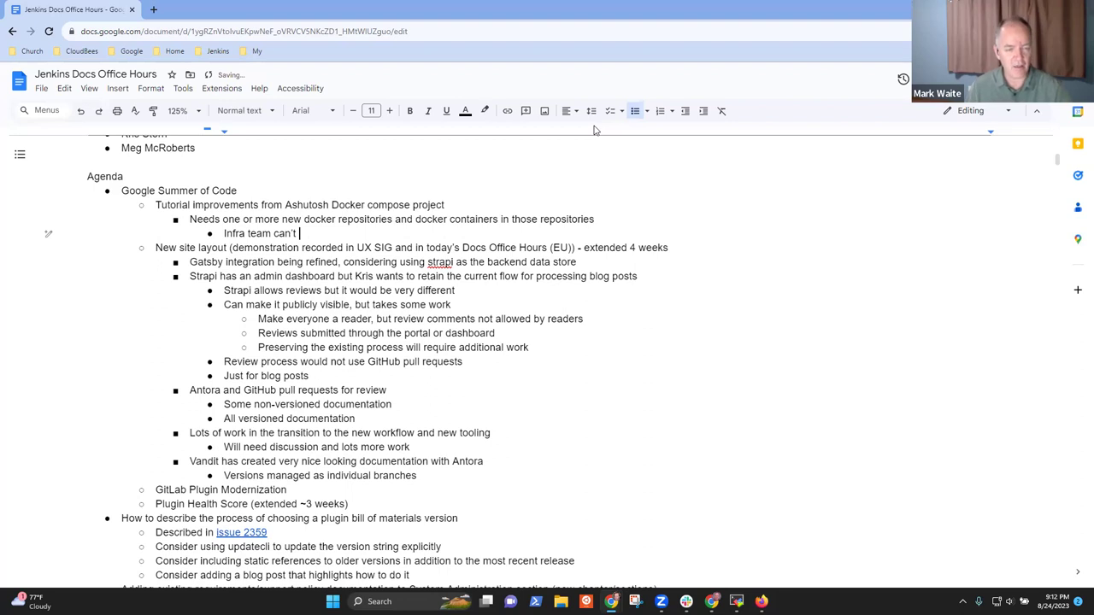
{"action": "type", "text": " do those docker repositor"}
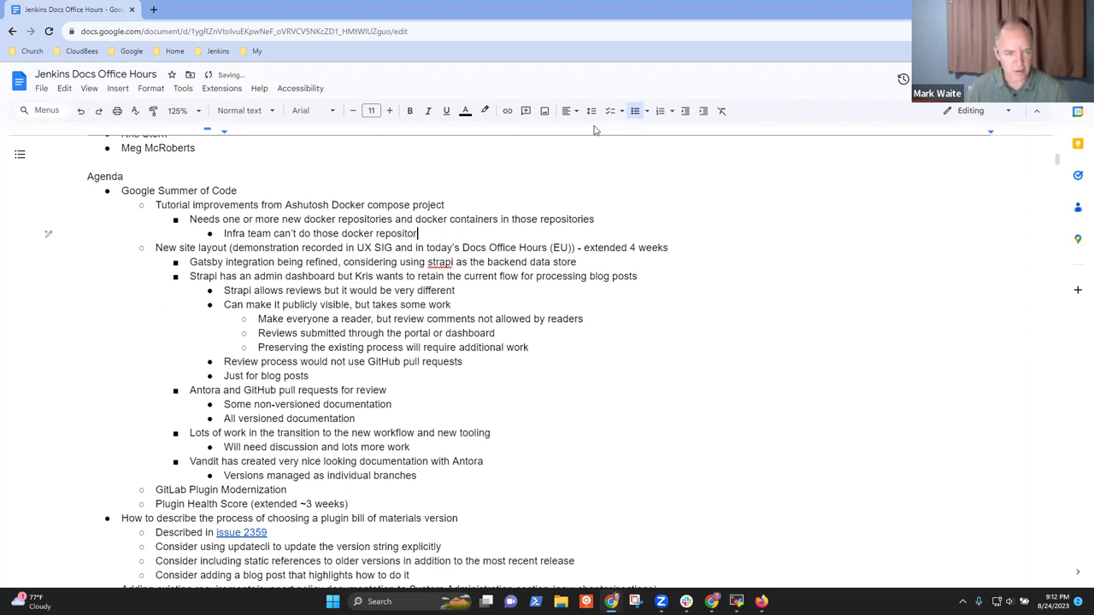
{"action": "type", "text": "ies currently"}
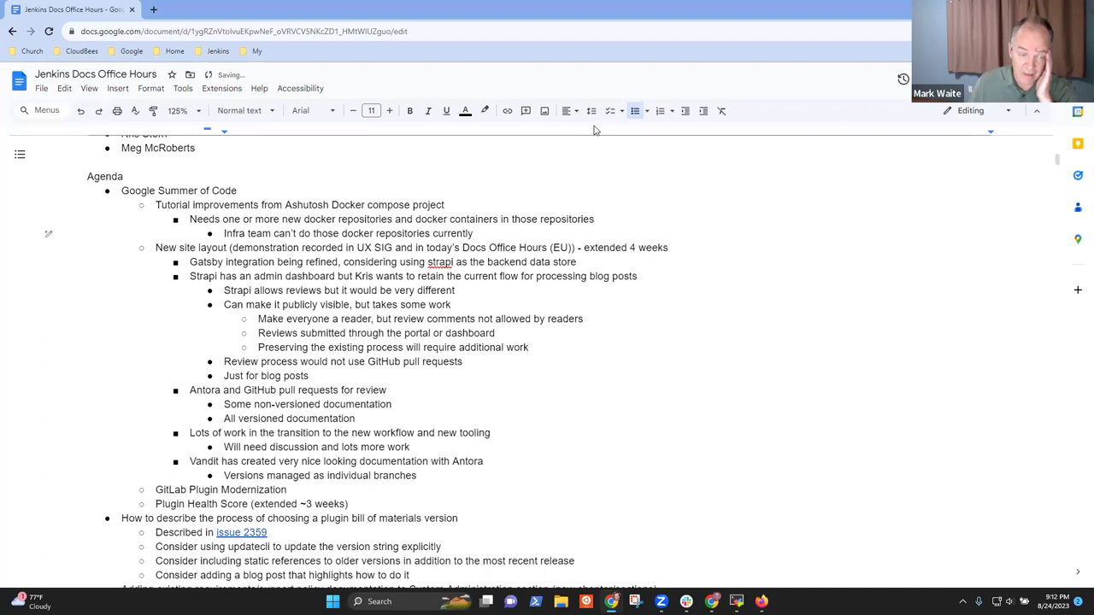
Add a tutorial improvements sub-bullet saying a prototype could be created that uses either of two named contributors' "personal containers for now"
{"action": "key", "text": "Return"}
{"action": "key", "text": "shift+Tab"}
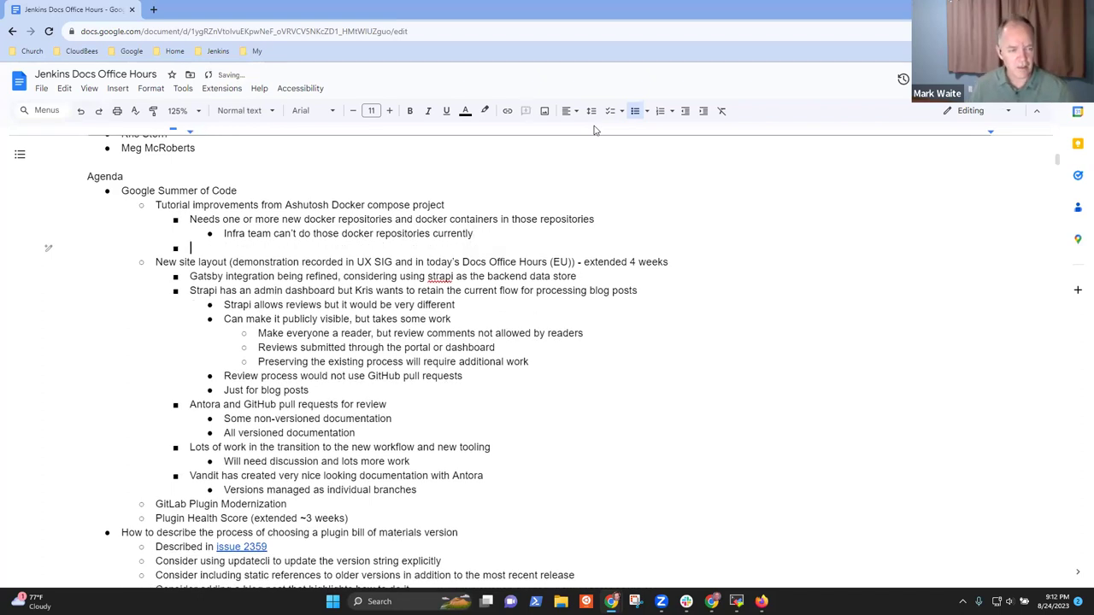
{"action": "type", "text": "C"}
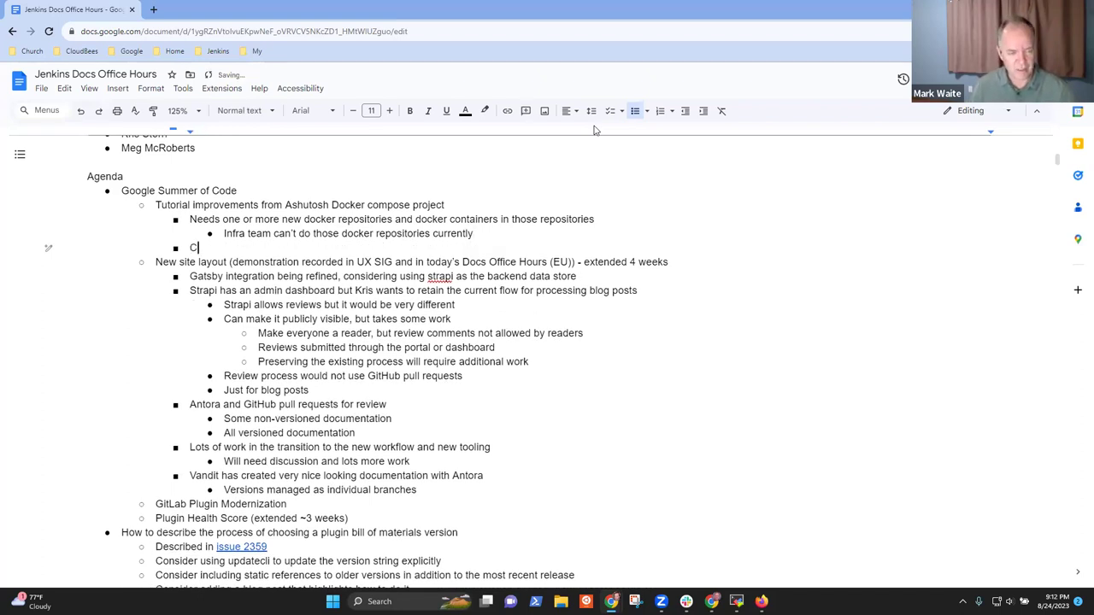
{"action": "type", "text": "ould creaert"}
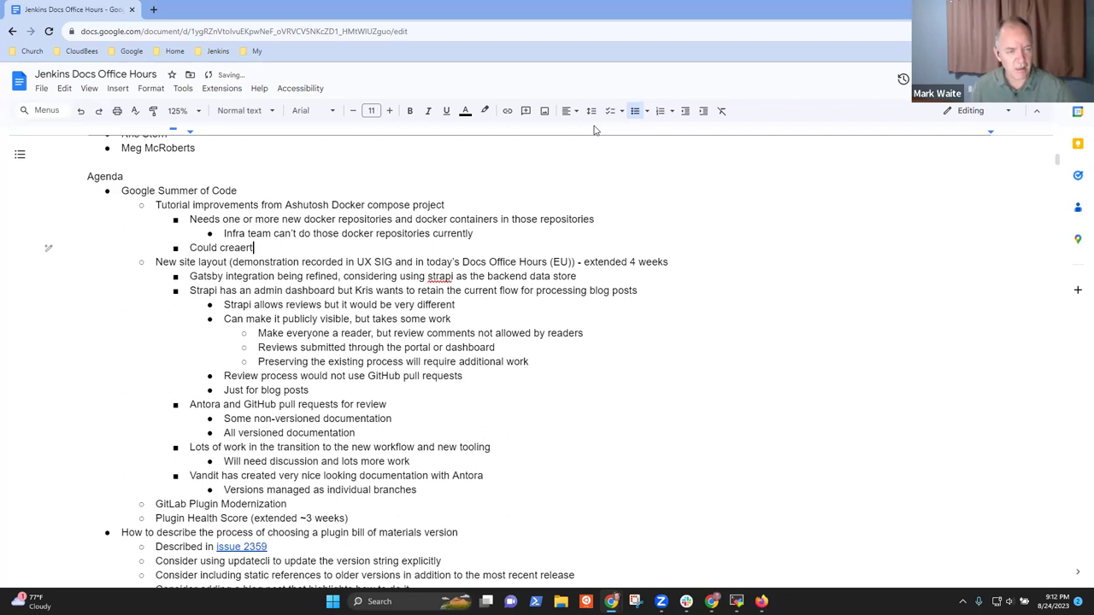
{"action": "key", "text": "BackSpace"}
{"action": "key", "text": "BackSpace"}
{"action": "key", "text": "BackSpace"}
{"action": "type", "text": "te a pro"}
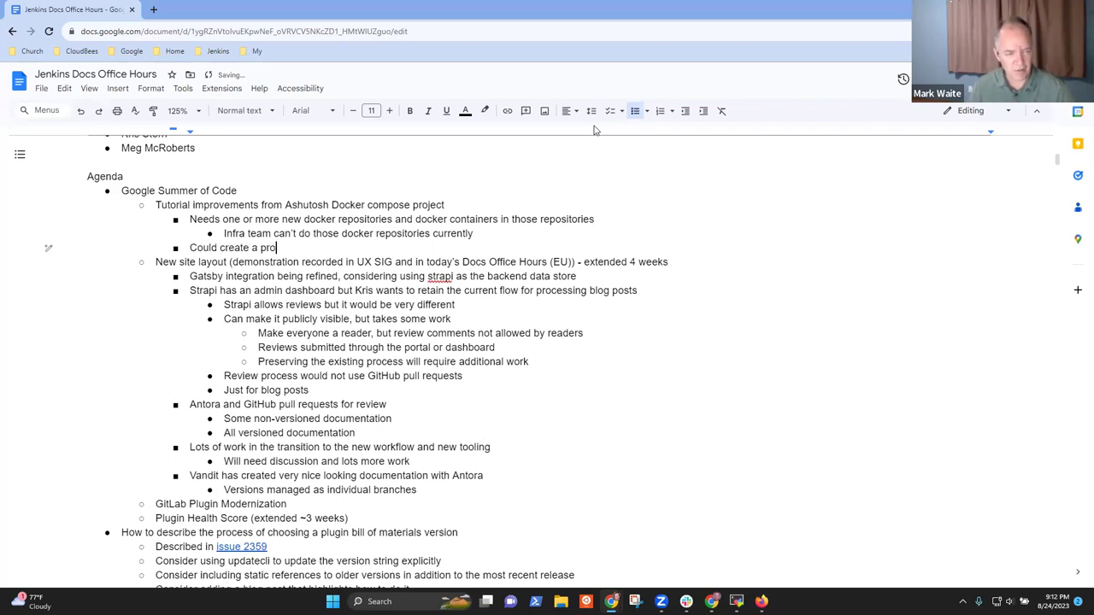
{"action": "type", "text": "totype that use"}
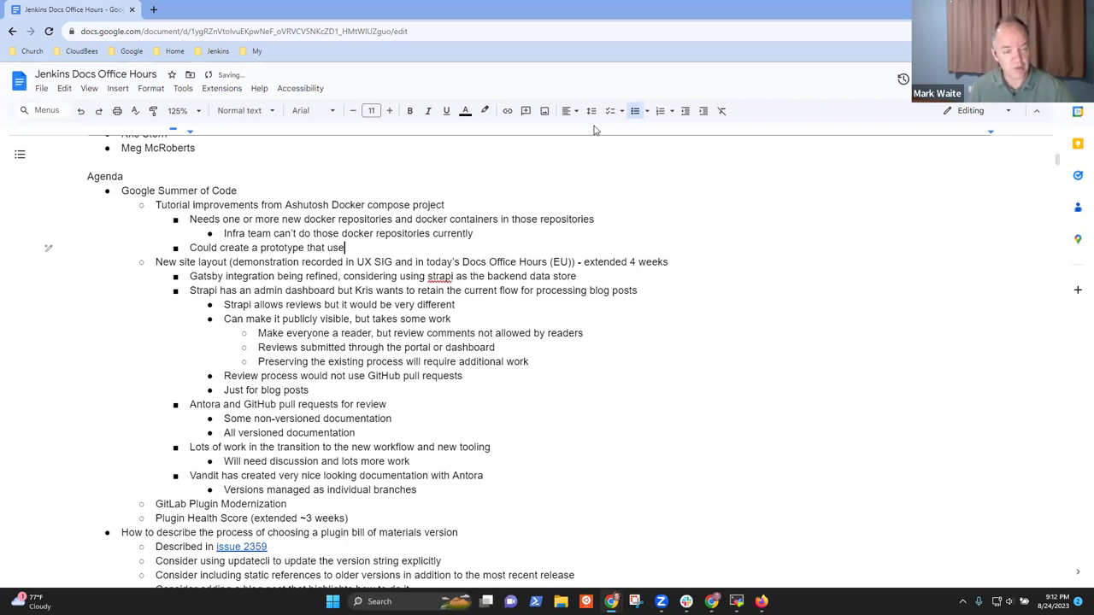
{"action": "type", "text": "s Ashutosh's"}
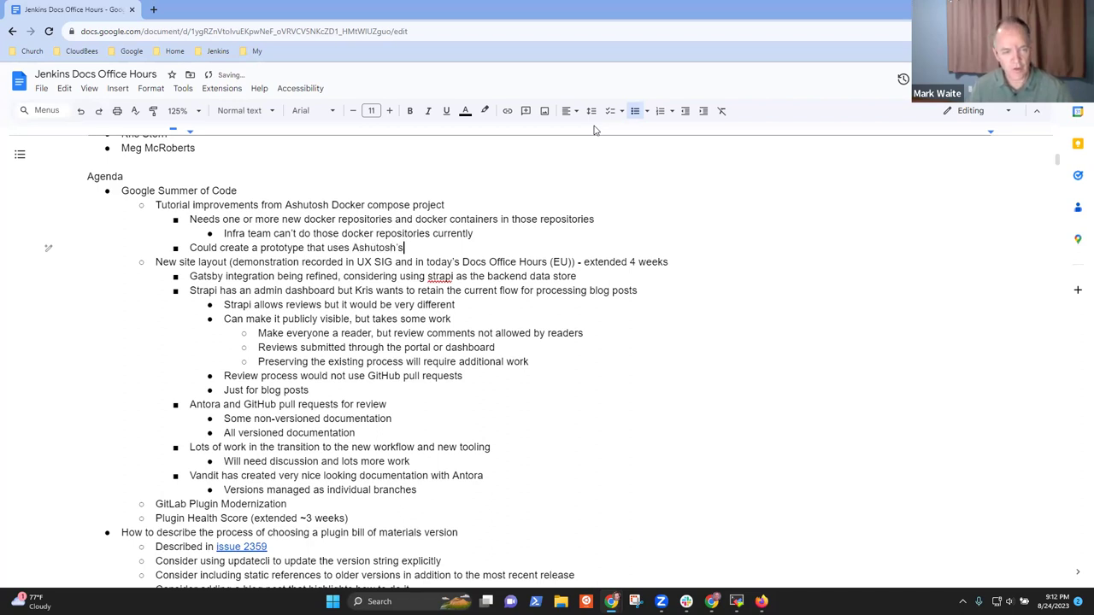
{"action": "type", "text": " or Bruno's"}
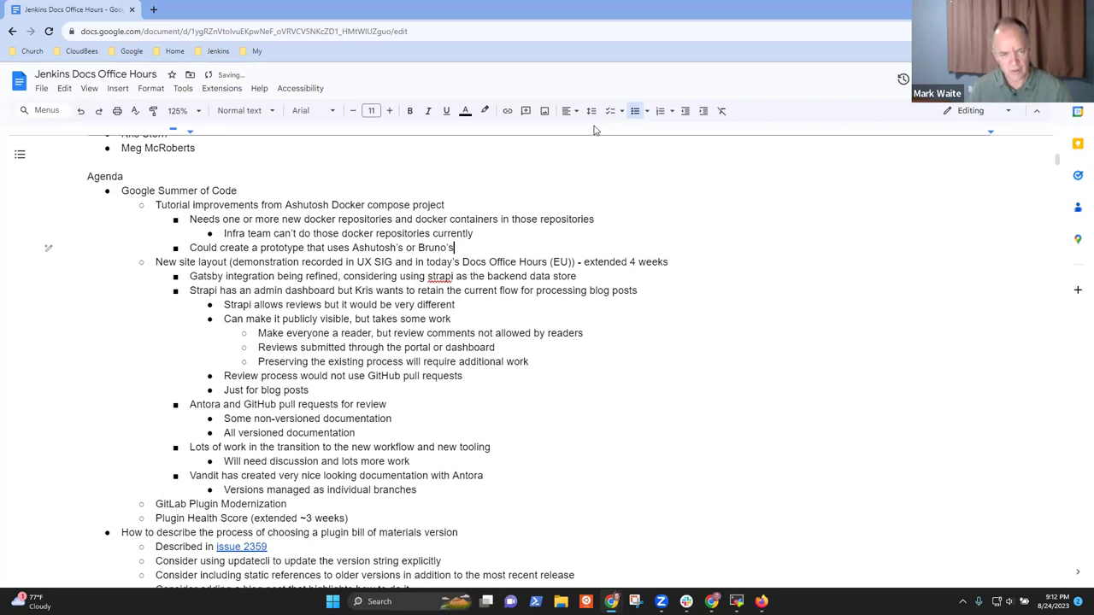
{"action": "type", "text": " pers"}
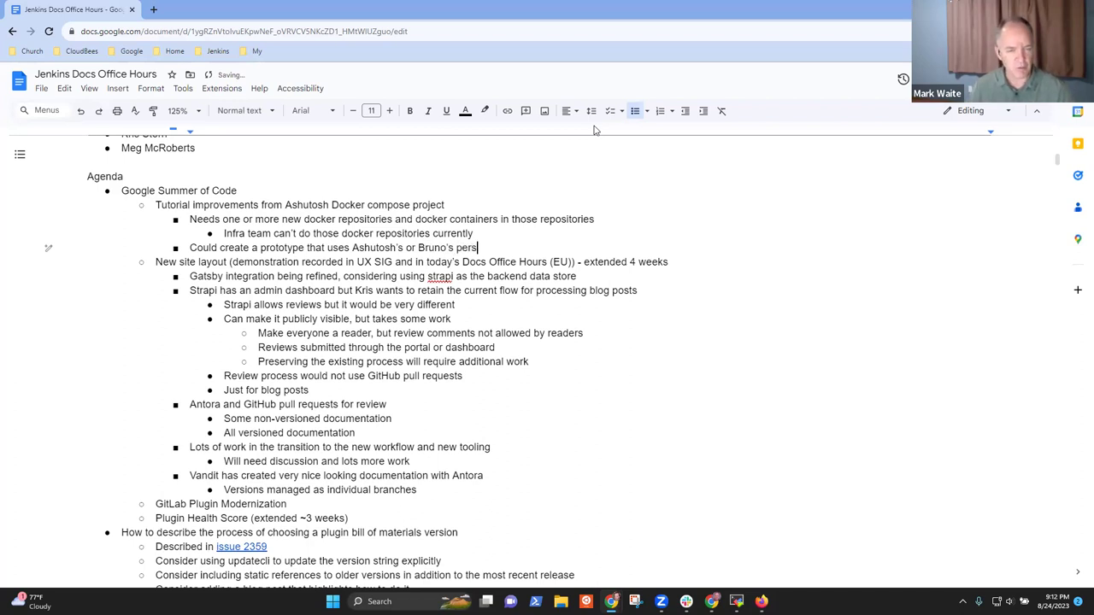
{"action": "type", "text": "onal containers for now"}
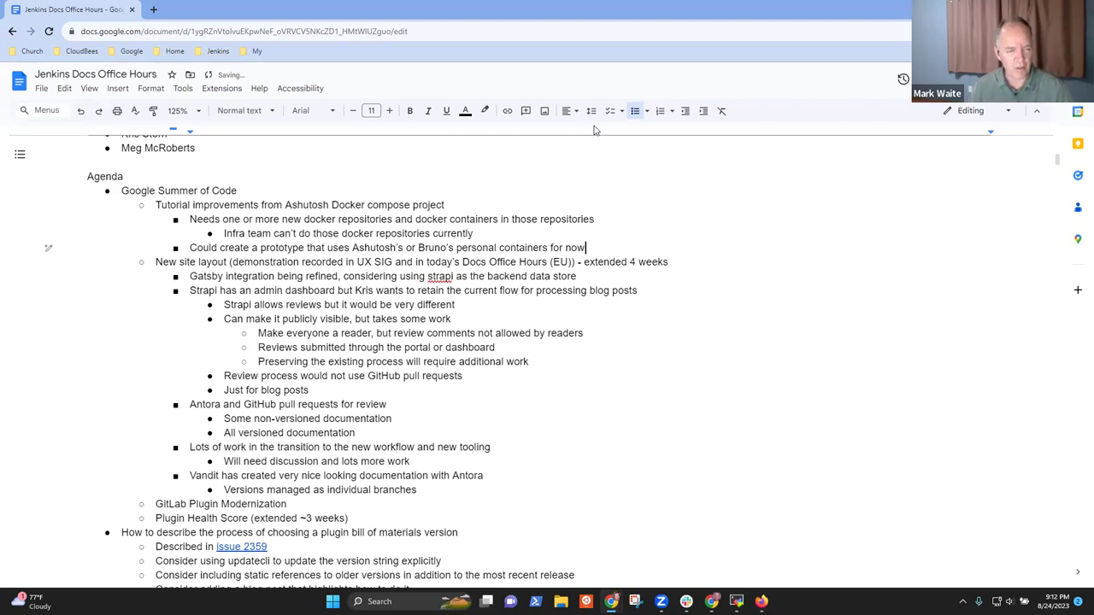
Add the nested bullet "Not publish to the official site" under the prototype bullet
{"action": "key", "text": "Return"}
{"action": "key", "text": "Tab"}
{"action": "type", "text": "No"}
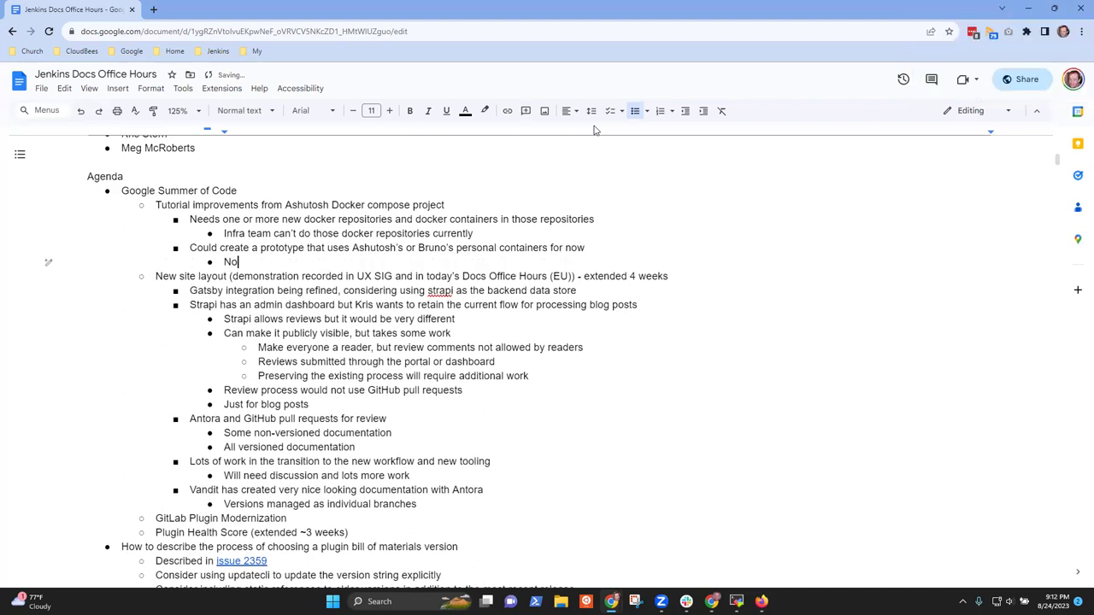
{"action": "type", "text": "t publ"}
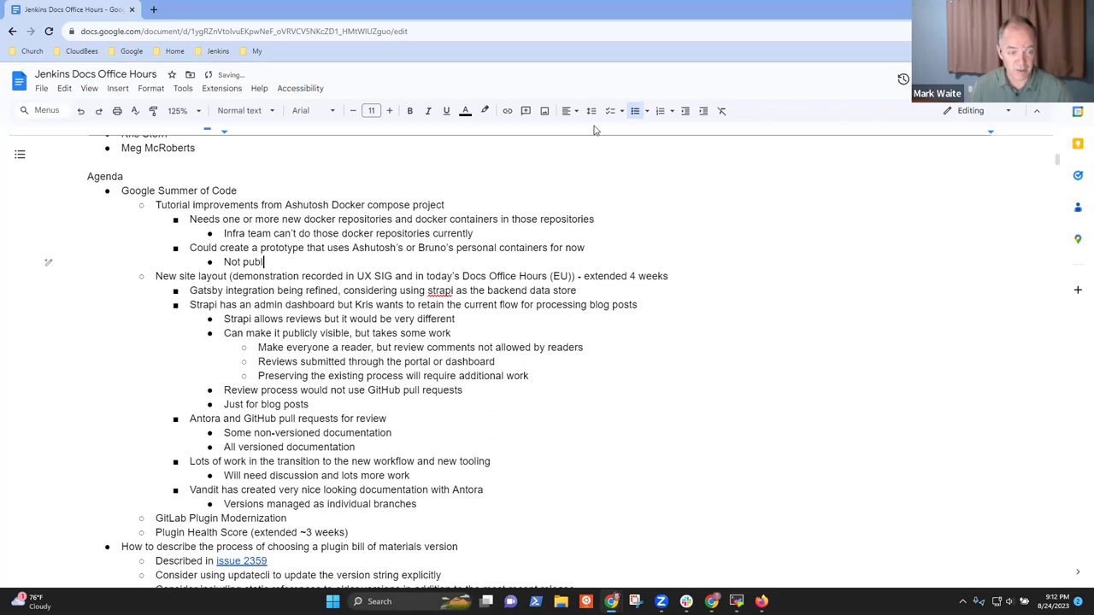
{"action": "type", "text": "ich"}
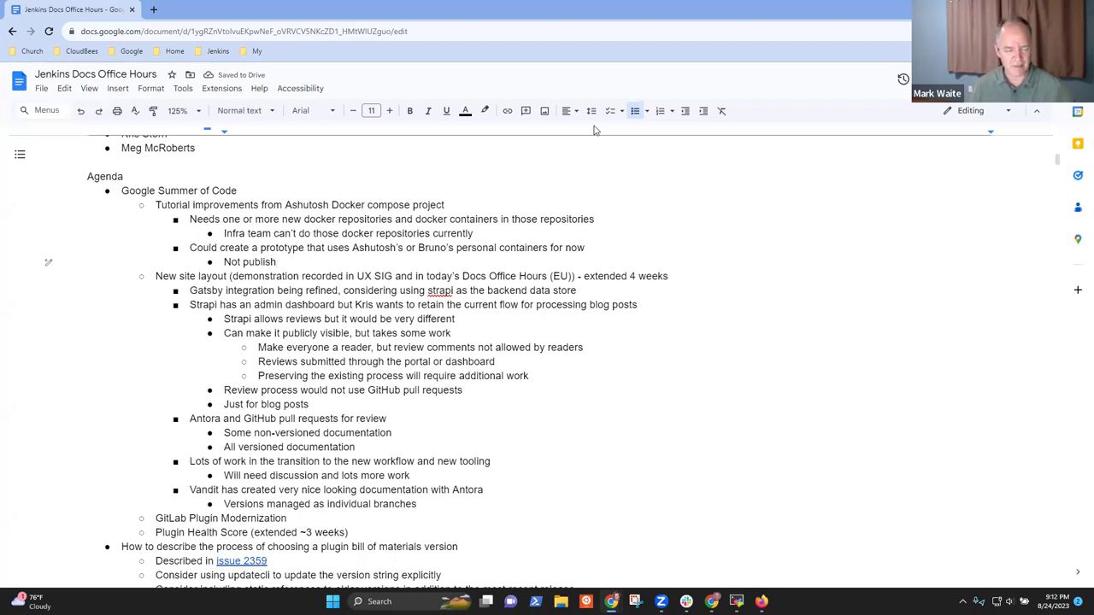
{"action": "type", "text": "to the official site"}
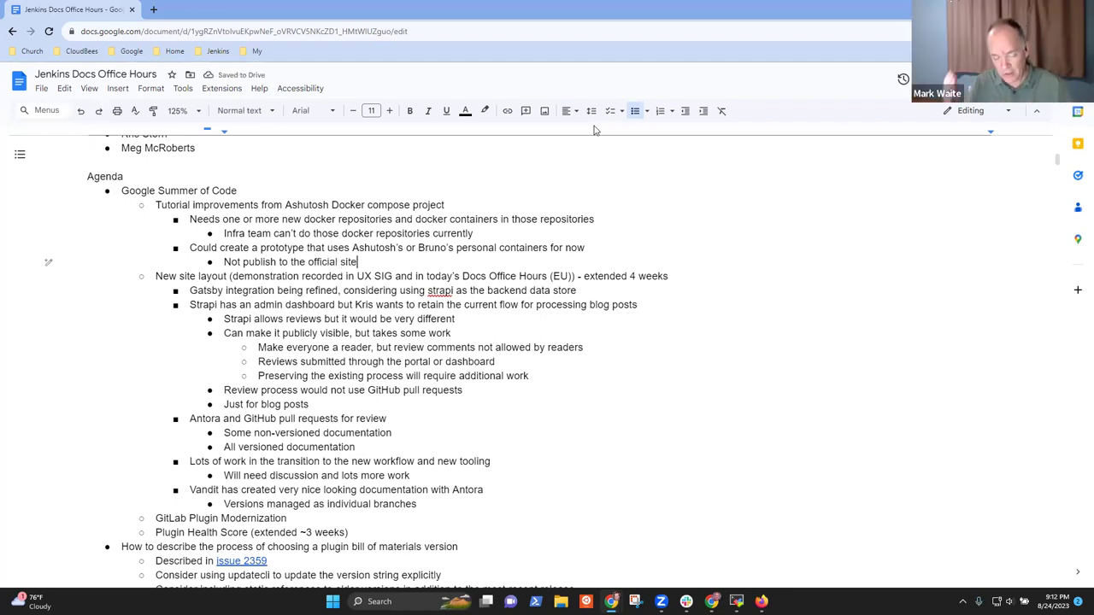
Add the bullet "Allows test drive of workflow and test drive of new versions" one level up, under the tutorial improvements topic
{"action": "key", "text": "Return"}
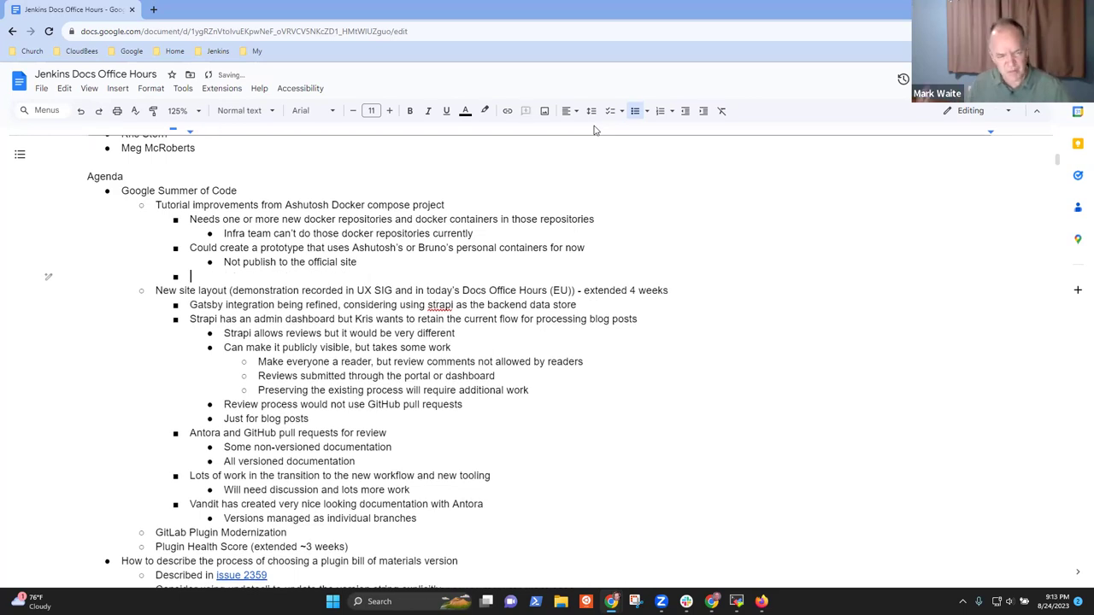
{"action": "type", "text": "Allows test"}
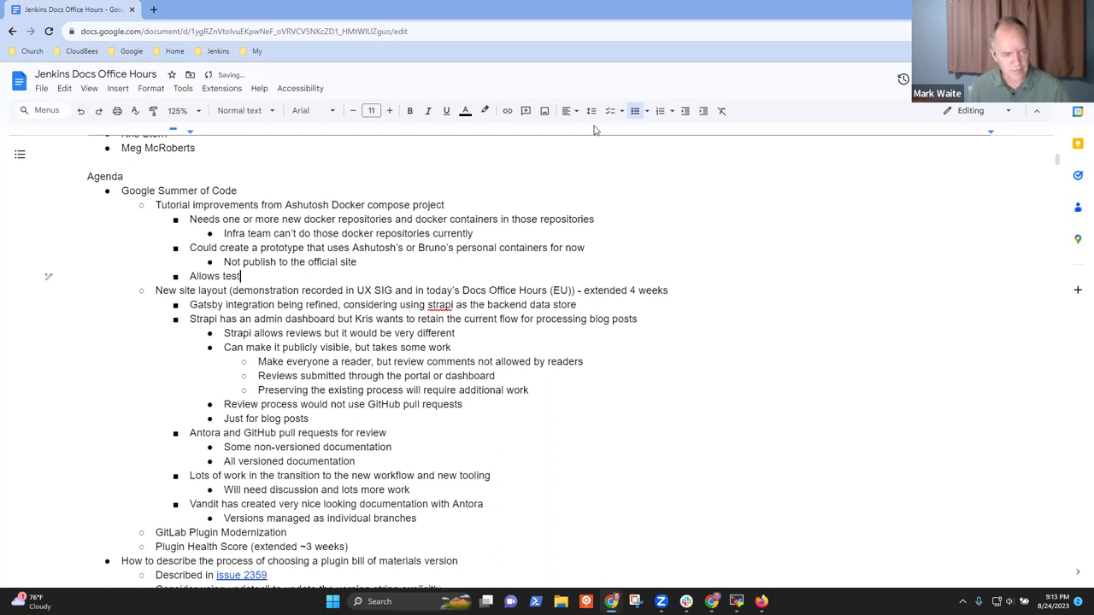
{"action": "type", "text": " drive of workfl"}
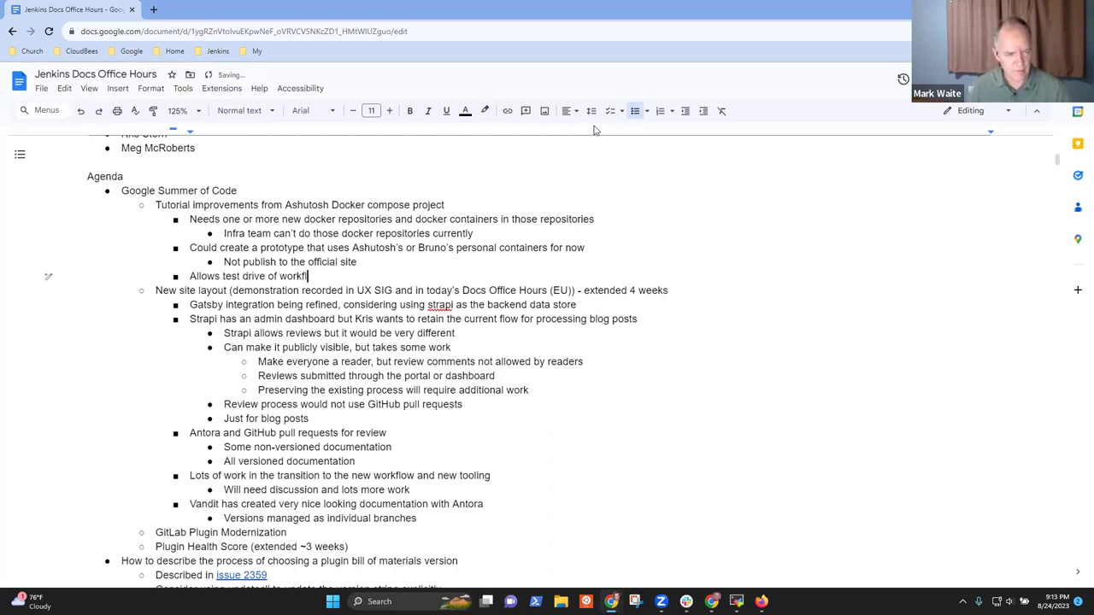
{"action": "type", "text": "ow and test drive of new versiosn"}
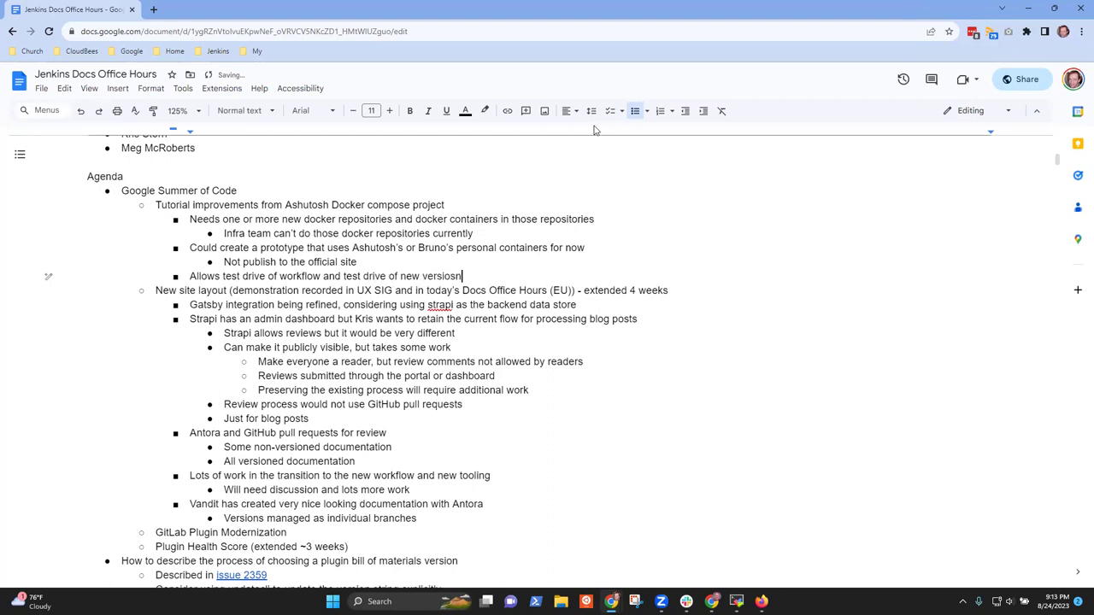
{"action": "key", "text": "BackSpace"}
{"action": "key", "text": "BackSpace"}
{"action": "type", "text": "ns"}
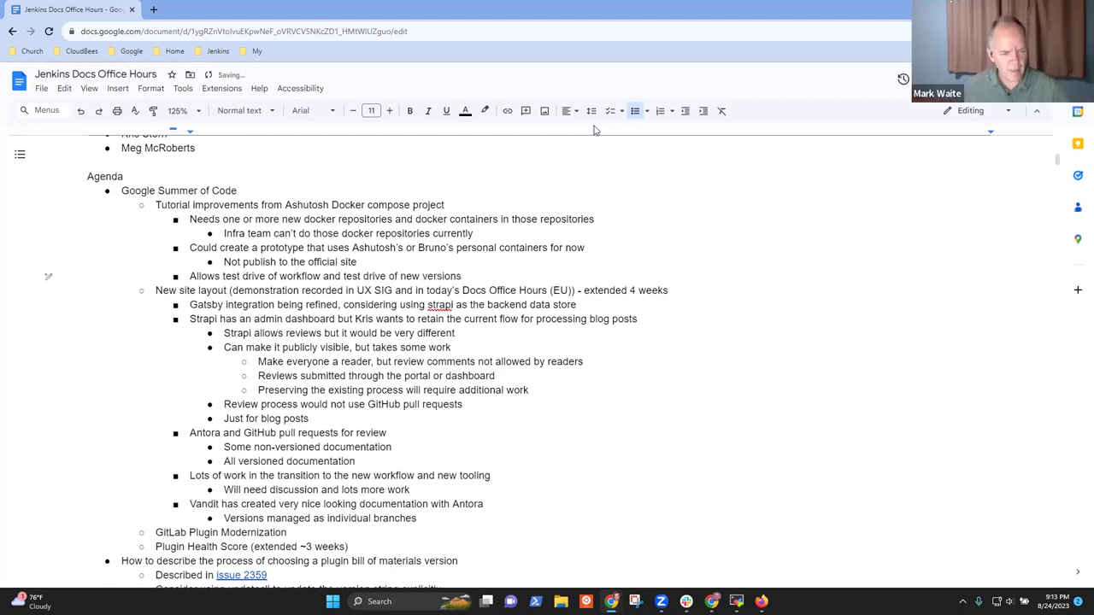
Review the Google Summer of Code topics from tutorial improvements down to GitLab Plugin Modernization and Plugin Health Score
{"action": "key", "text": "Up"}
{"action": "key", "text": "Up"}
{"action": "key", "text": "Up"}
{"action": "key", "text": "Up"}
{"action": "key", "text": "Up"}
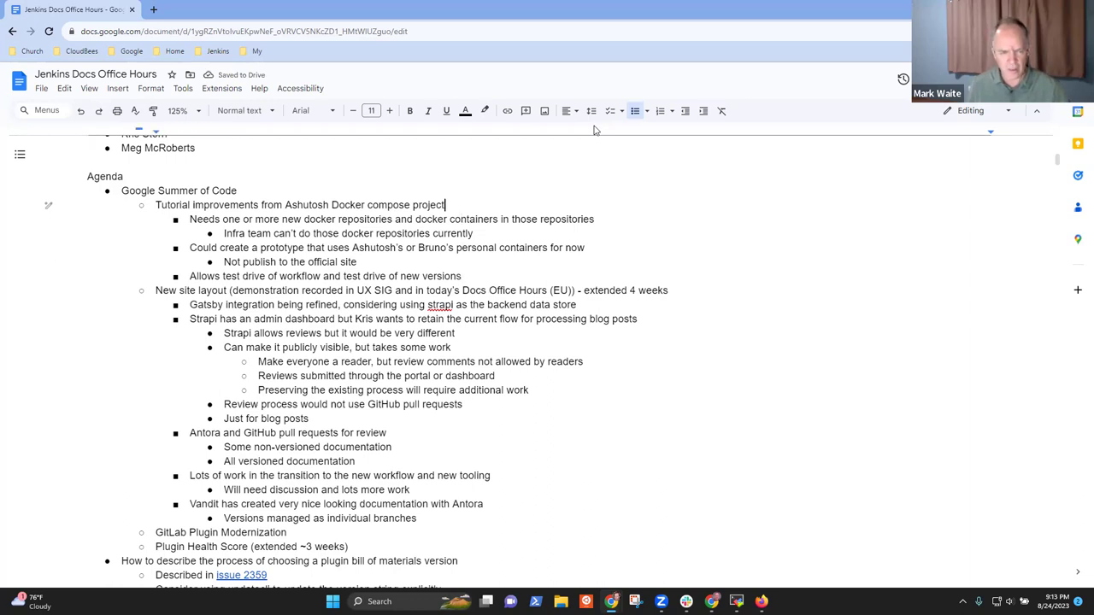
{"action": "key", "text": "shift+End"}
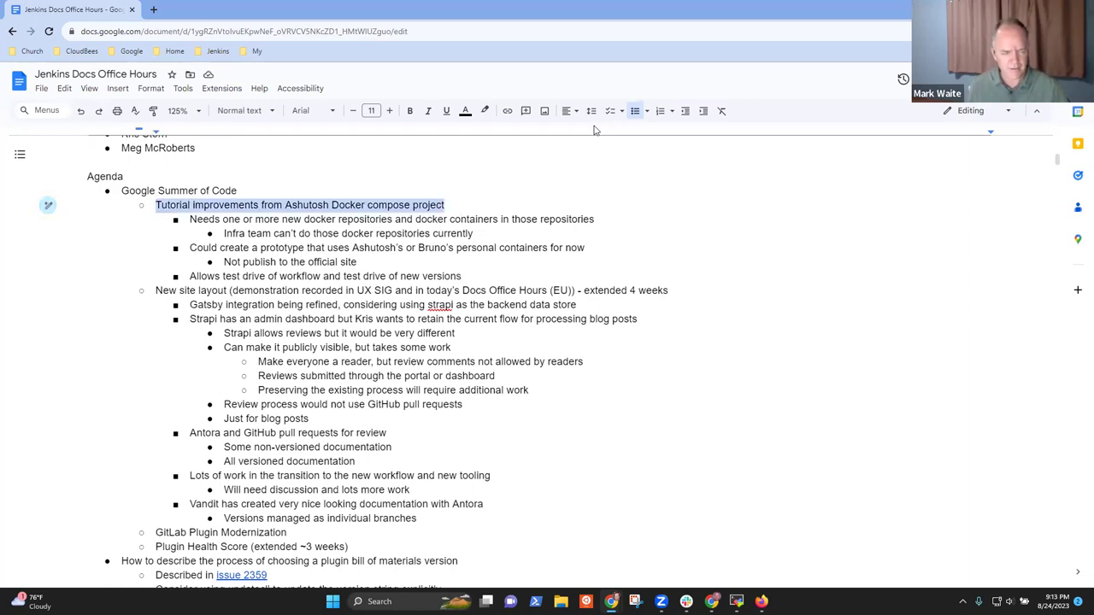
{"action": "key", "text": "Down"}
{"action": "key", "text": "Down"}
{"action": "key", "text": "Down"}
{"action": "key", "text": "Down"}
{"action": "key", "text": "Down"}
{"action": "key", "text": "Down"}
{"action": "key", "text": "Down"}
{"action": "key", "text": "Down"}
{"action": "key", "text": "Down"}
{"action": "key", "text": "Down"}
{"action": "key", "text": "Down"}
{"action": "key", "text": "Down"}
{"action": "key", "text": "Down"}
{"action": "key", "text": "Down"}
{"action": "key", "text": "Down"}
{"action": "key", "text": "Down"}
{"action": "key", "text": "Down"}
{"action": "key", "text": "Down"}
{"action": "key", "text": "Down"}
{"action": "key", "text": "Down"}
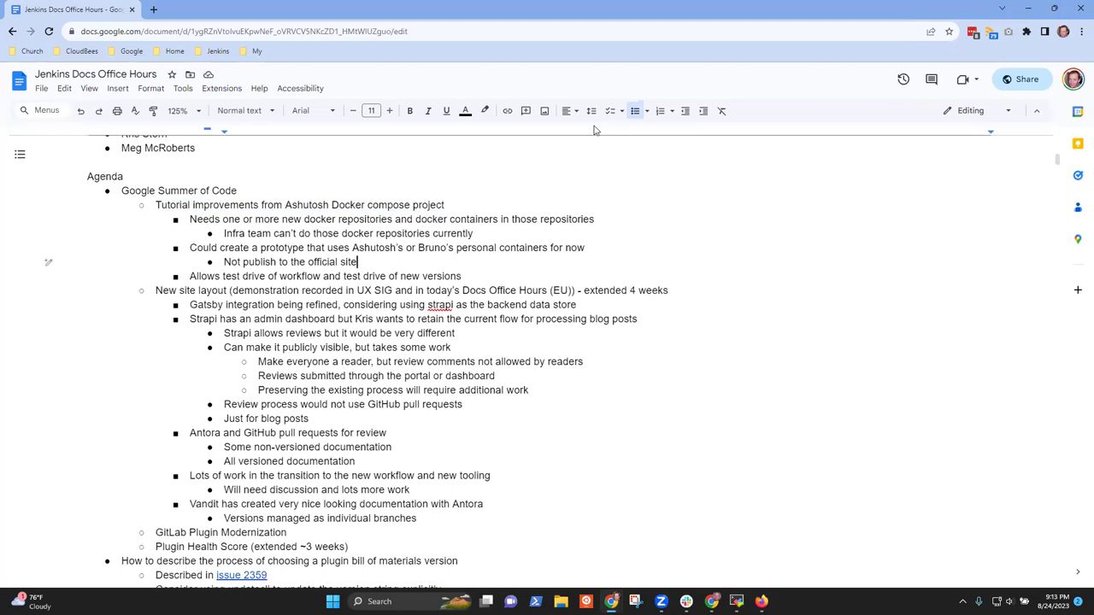
{"action": "key", "text": "Up"}
{"action": "key", "text": "Up"}
{"action": "key", "text": "Down"}
{"action": "key", "text": "Home"}
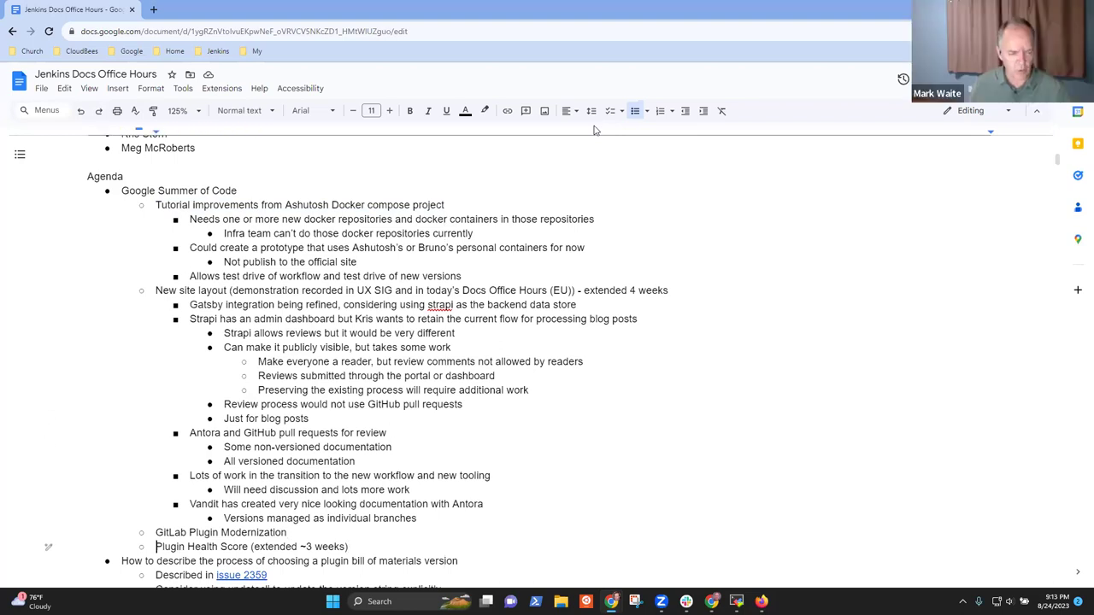
{"action": "key", "text": "shift+End"}
{"action": "key", "text": "Up"}
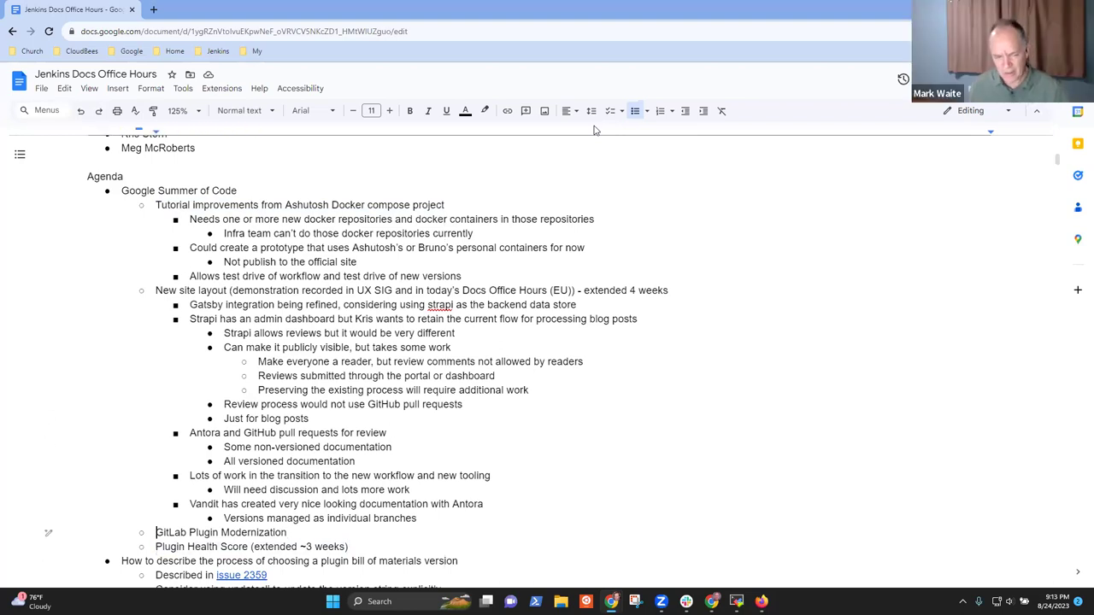
{"action": "key", "text": "shift+End"}
{"action": "key", "text": "Down"}
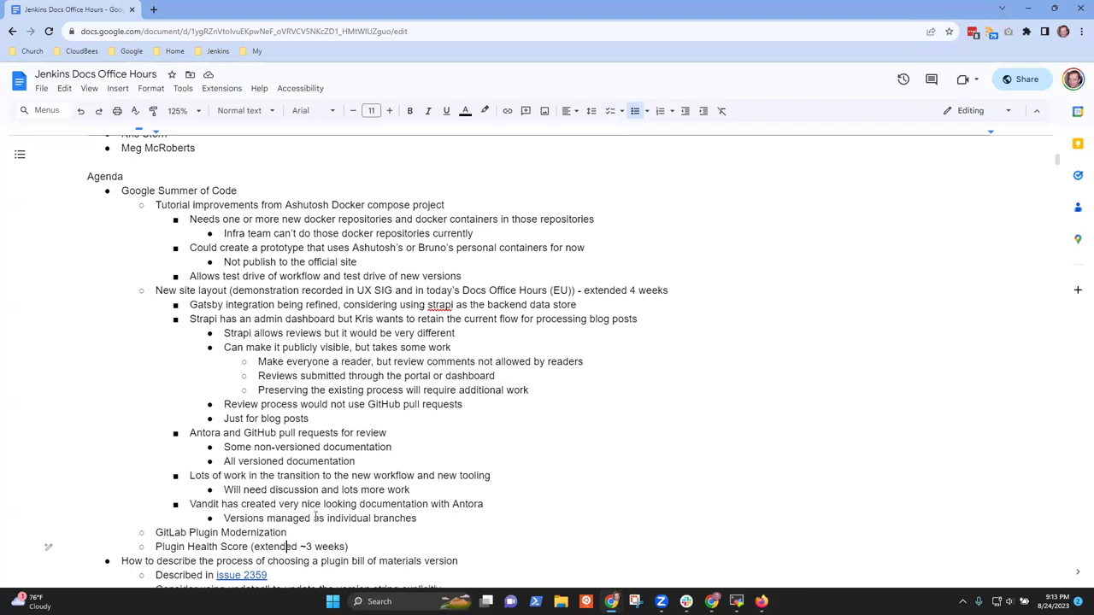
Add a sub-bullet under GitLab Plugin Modernization asking whether to invite the contributor, by first name, "to be one of the maintainers of the plugin?"
{"action": "scroll", "coordinate": [348, 513], "scroll_direction": "down", "scroll_amount": 3}
{"action": "left_click", "coordinate": [298, 248]}
{"action": "key", "text": "Return"}
{"action": "key", "text": "Tab"}
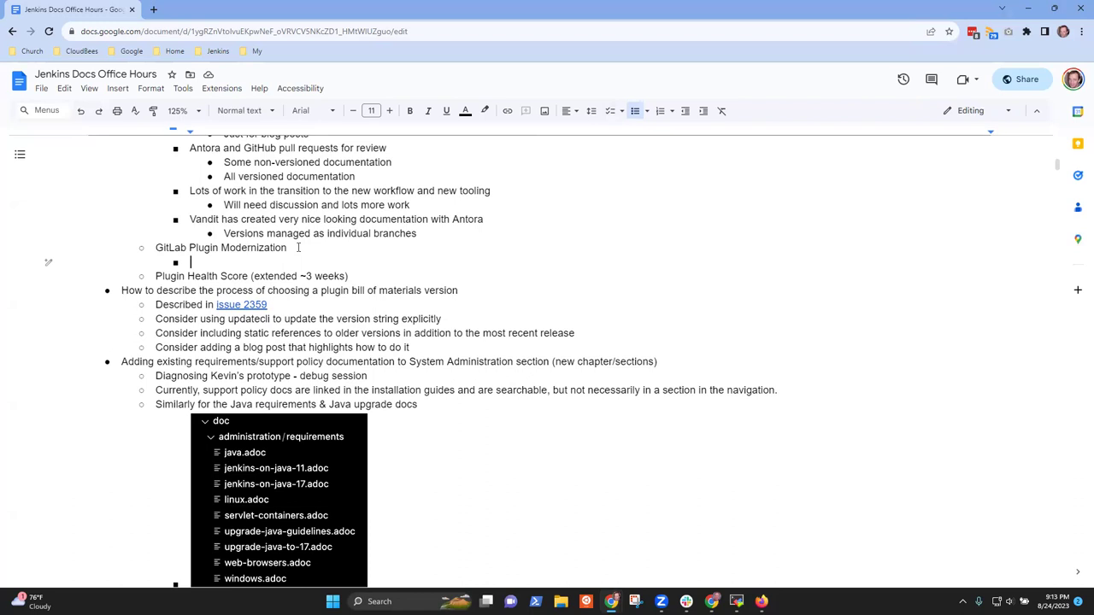
{"action": "type", "text": "Should we invite "}
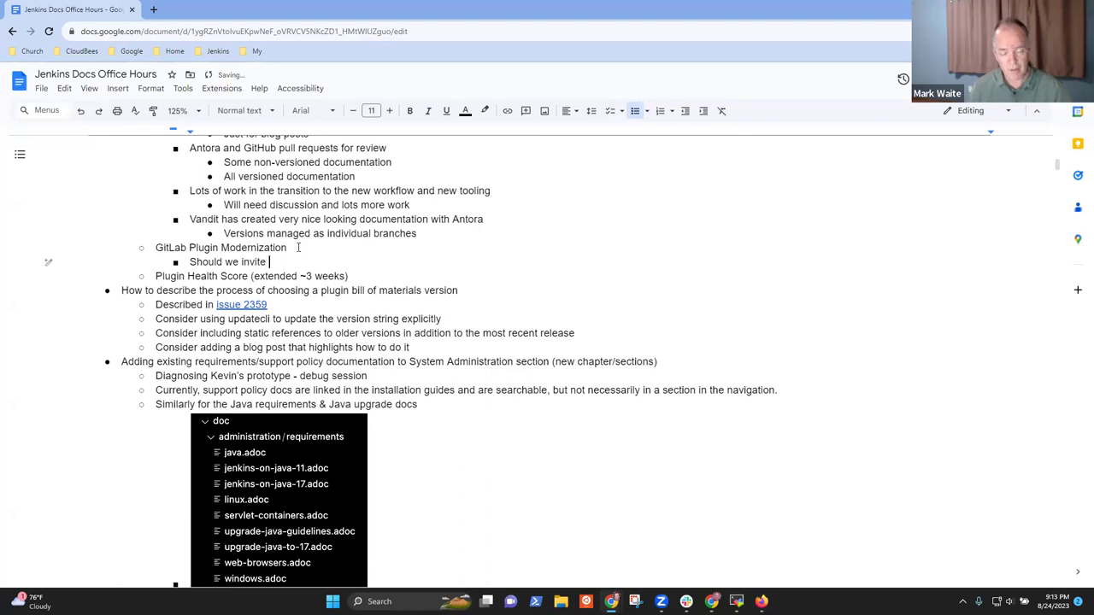
{"action": "type", "text": "Harsxh to"}
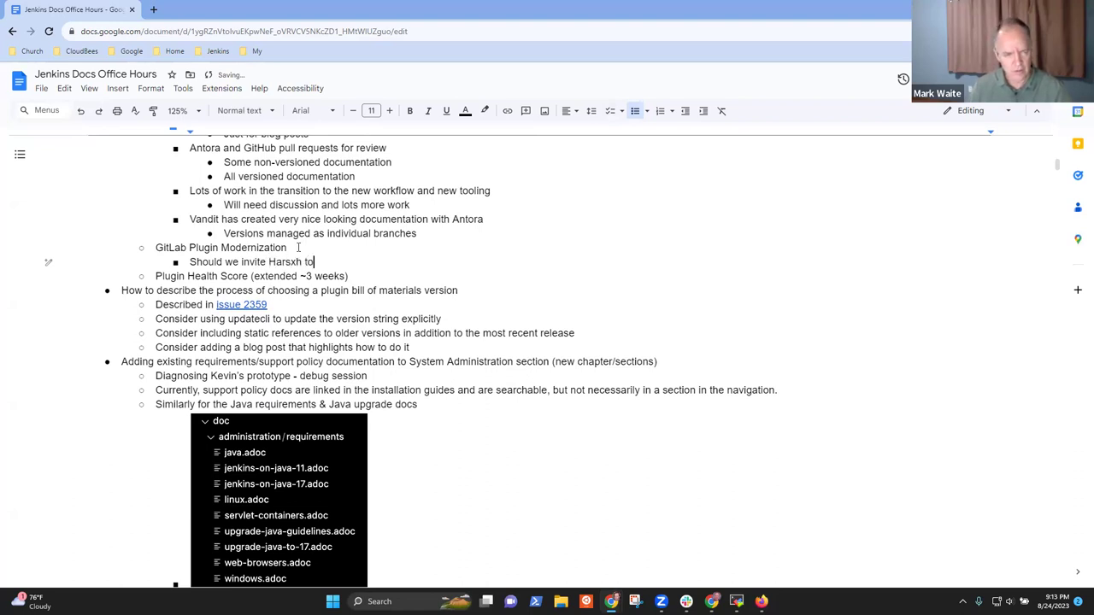
{"action": "key", "text": "BackSpace"}
{"action": "key", "text": "BackSpace"}
{"action": "key", "text": "BackSpace"}
{"action": "key", "text": "BackSpace"}
{"action": "key", "text": "BackSpace"}
{"action": "type", "text": "h to be a co-"}
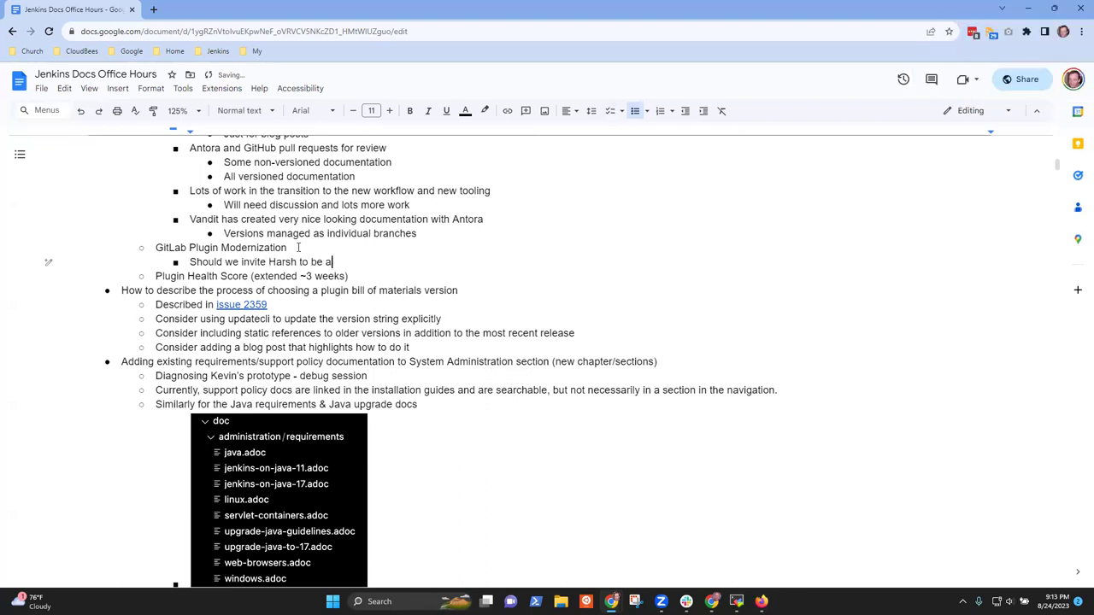
{"action": "key", "text": "BackSpace"}
{"action": "key", "text": "BackSpace"}
{"action": "type", "text": "main"}
{"action": "key", "text": "BackSpace"}
{"action": "key", "text": "BackSpace"}
{"action": "key", "text": "BackSpace"}
{"action": "key", "text": "BackSpace"}
{"action": "key", "text": "BackSpace"}
{"action": "key", "text": "BackSpace"}
{"action": "type", "text": "one of themse"}
{"action": "key", "text": "BackSpace"}
{"action": "key", "text": "BackSpace"}
{"action": "key", "text": "BackSpace"}
{"action": "type", "text": "maintainers of the plugin"}
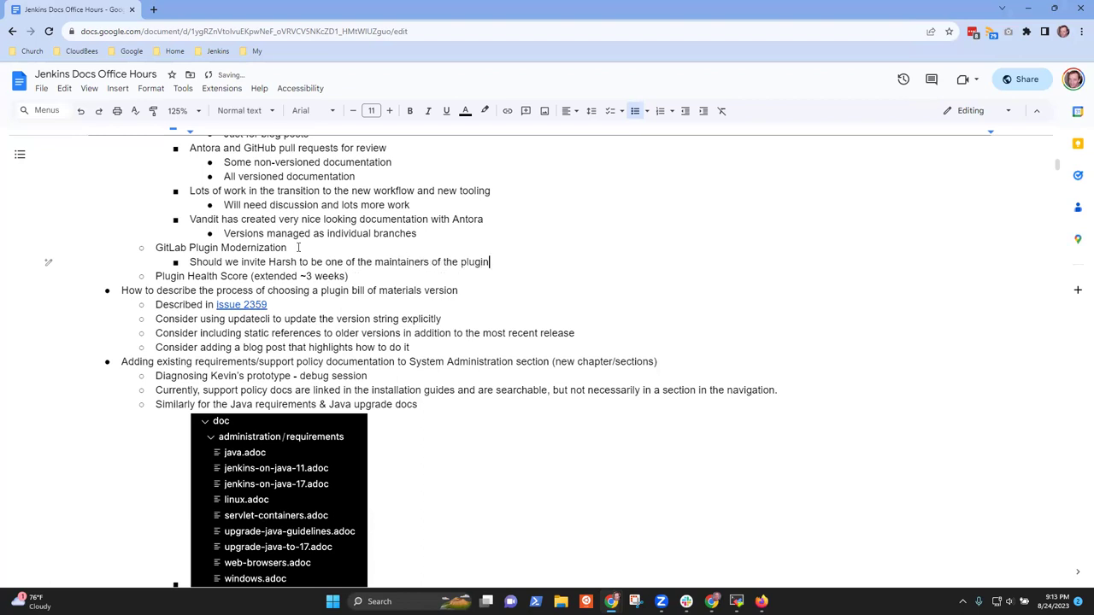
{"action": "type", "text": "?"}
Add a nested bullet under the maintainer question stating that the meeting host, by first name, "would support that"
{"action": "key", "text": "Return"}
{"action": "key", "text": "Tab"}
{"action": "type", "text": "NMar"}
{"action": "key", "text": "BackSpace"}
{"action": "key", "text": "BackSpace"}
{"action": "key", "text": "BackSpace"}
{"action": "key", "text": "BackSpace"}
{"action": "type", "text": "Mark would support that"}
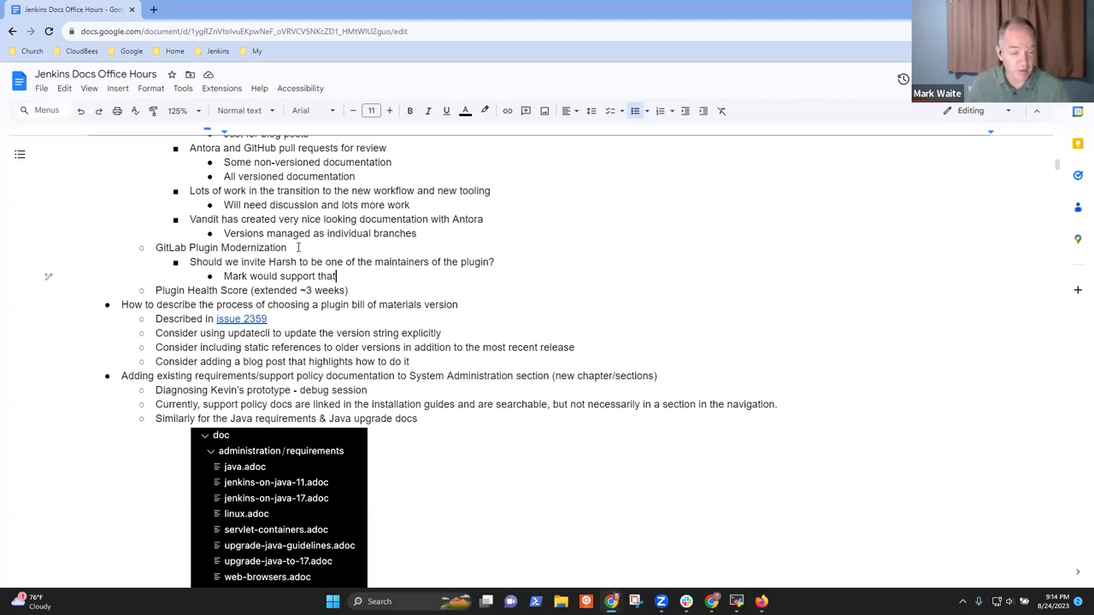
Reword the nested reply under the maintainer question so that after the host's first name it reads "supports that idea"
{"action": "key", "text": "shift+End"}
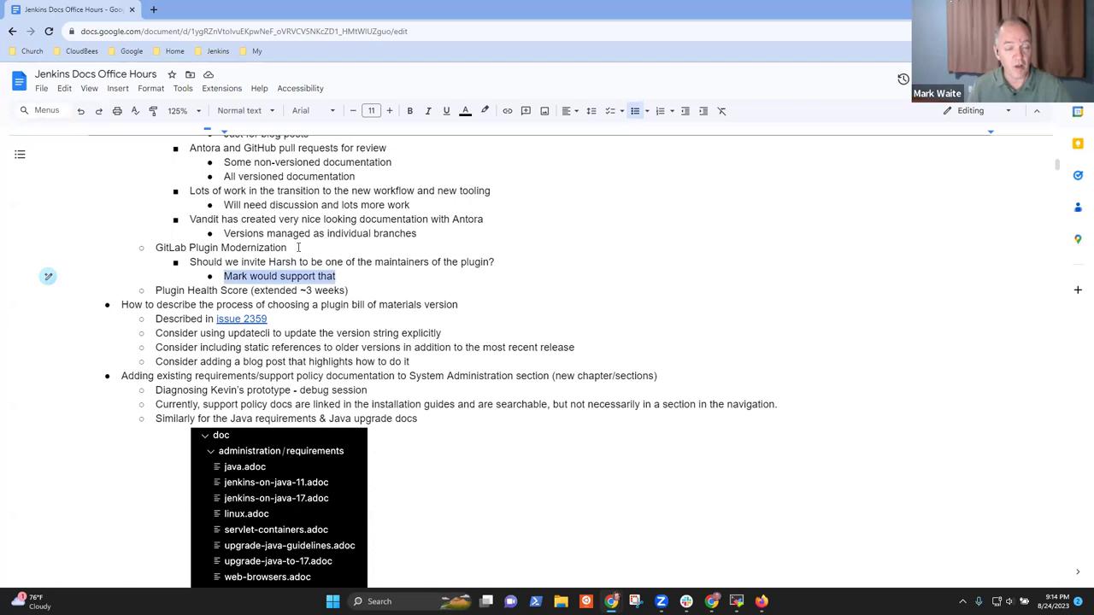
{"action": "key", "text": "Right"}
{"action": "key", "text": "ctrl+BackSpace"}
{"action": "key", "text": "End"}
{"action": "key", "text": "Left"}
{"action": "key", "text": "Left"}
{"action": "key", "text": "Left"}
{"action": "key", "text": "Left"}
{"action": "key", "text": "Left"}
{"action": "type", "text": "s that idea"}
{"action": "key", "text": "BackSpace"}
{"action": "key", "text": "BackSpace"}
{"action": "key", "text": "BackSpace"}
{"action": "key", "text": "BackSpace"}
{"action": "type", "text": "idea"}
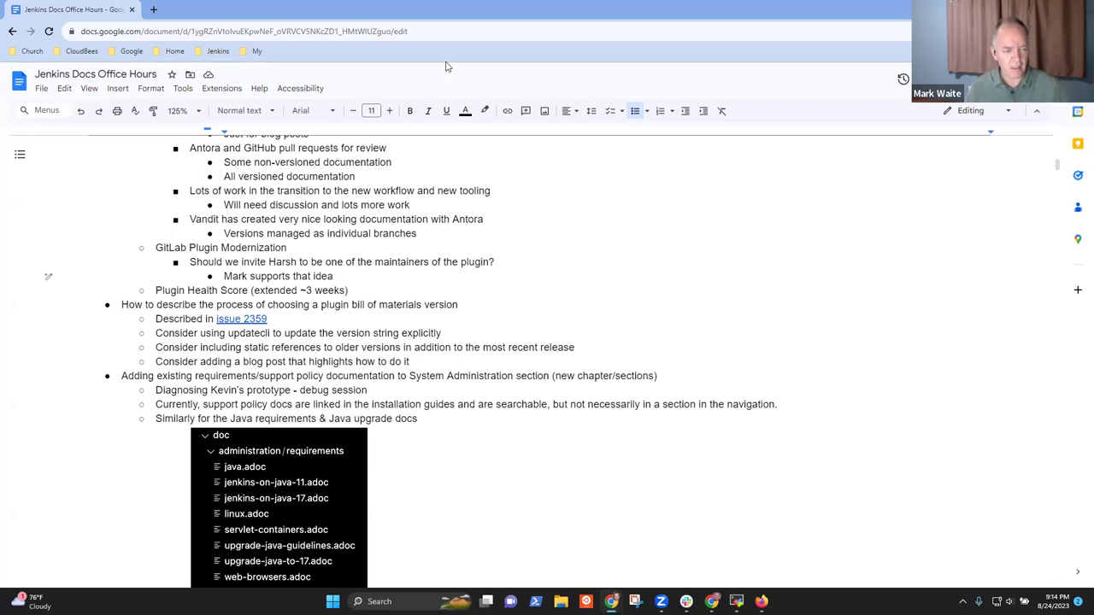
Open the linked GitHub issue 2359 on choosing a plugin bill of materials version and view its opening description
{"action": "left_click", "coordinate": [243, 321]}
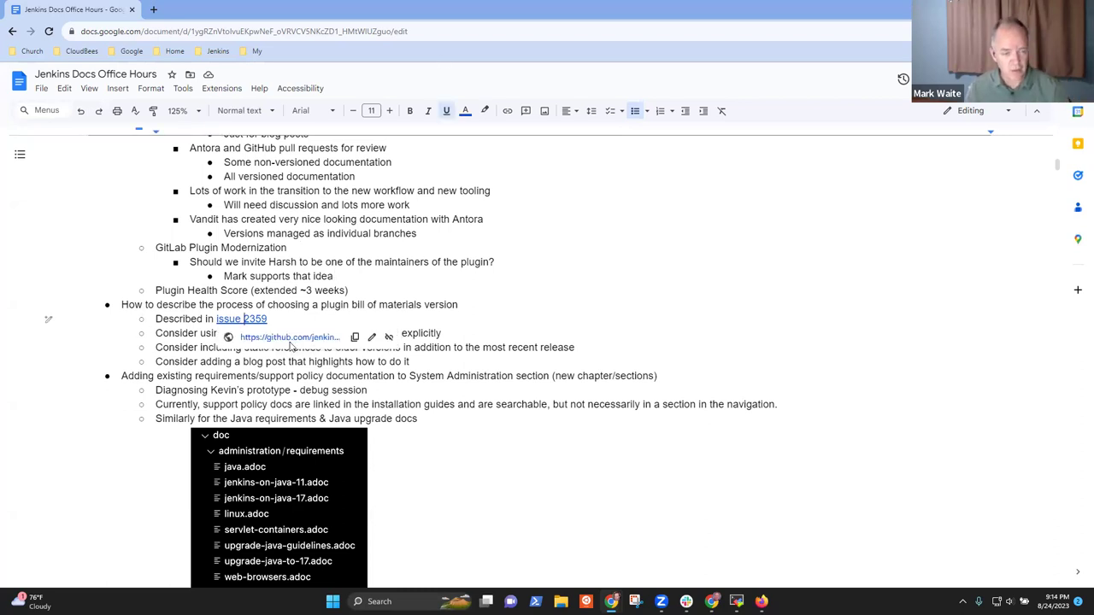
{"action": "left_click", "coordinate": [298, 340]}
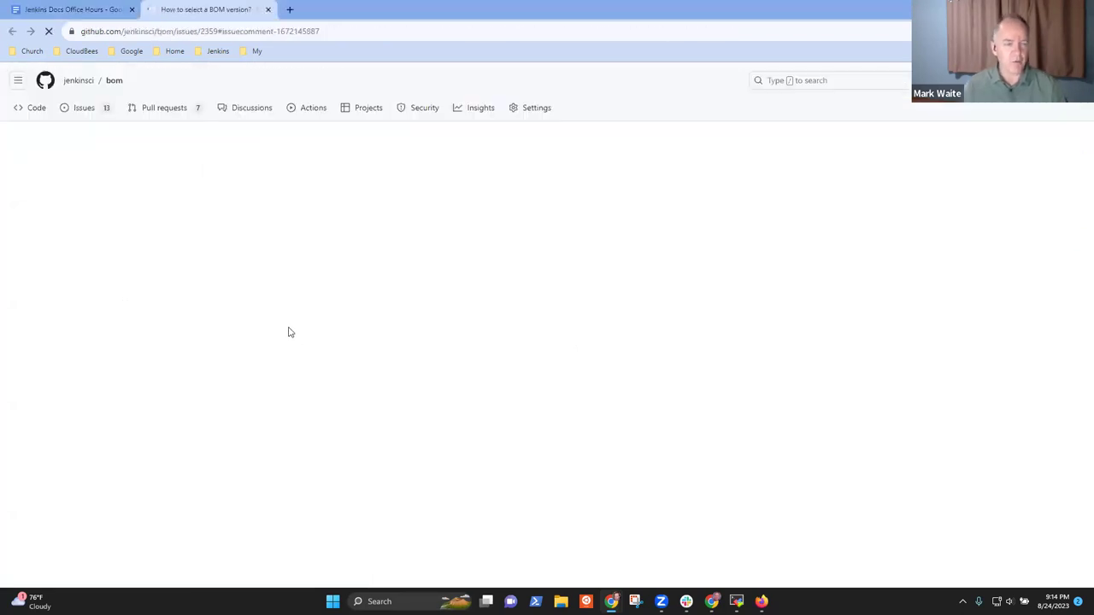
{"action": "scroll", "coordinate": [357, 428], "scroll_direction": "up", "scroll_amount": 15}
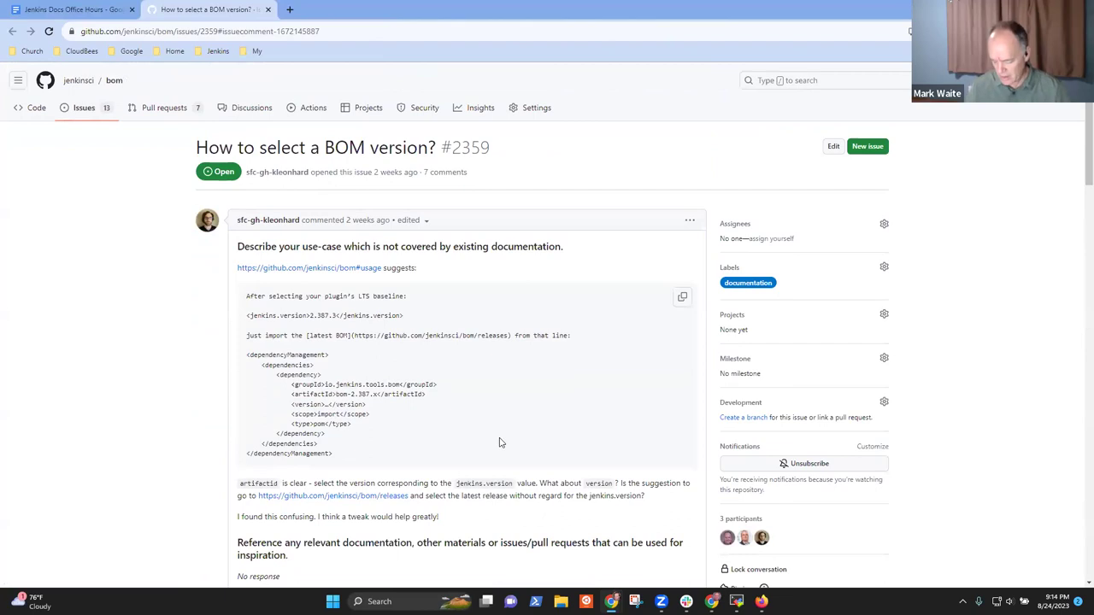
Enlarge the issue page to 150% and view the use-case description with its dependency code sample
{"action": "key", "text": "ctrl+plus"}
{"action": "key", "text": "ctrl+plus"}
{"action": "key", "text": "ctrl+plus"}
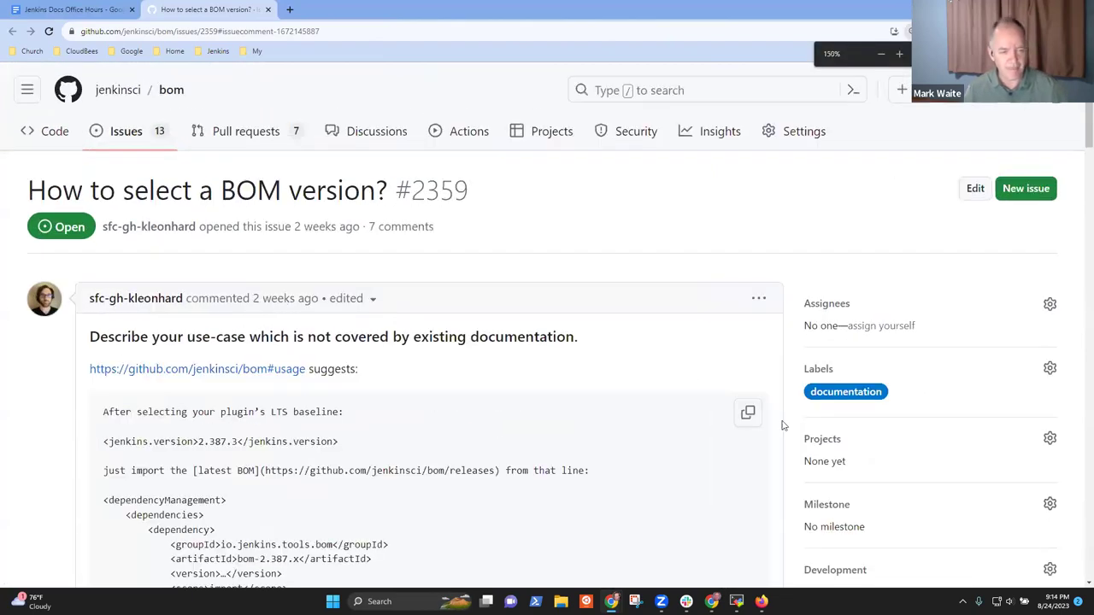
{"action": "scroll", "coordinate": [783, 425], "scroll_direction": "down", "scroll_amount": 3}
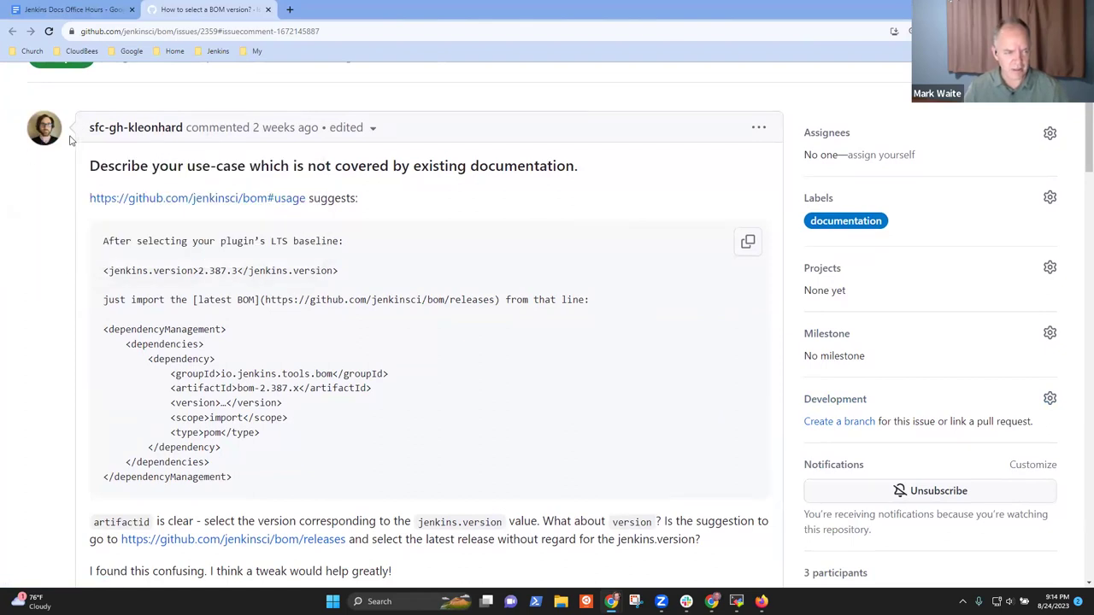
{"action": "mouse_move", "coordinate": [116, 131]}
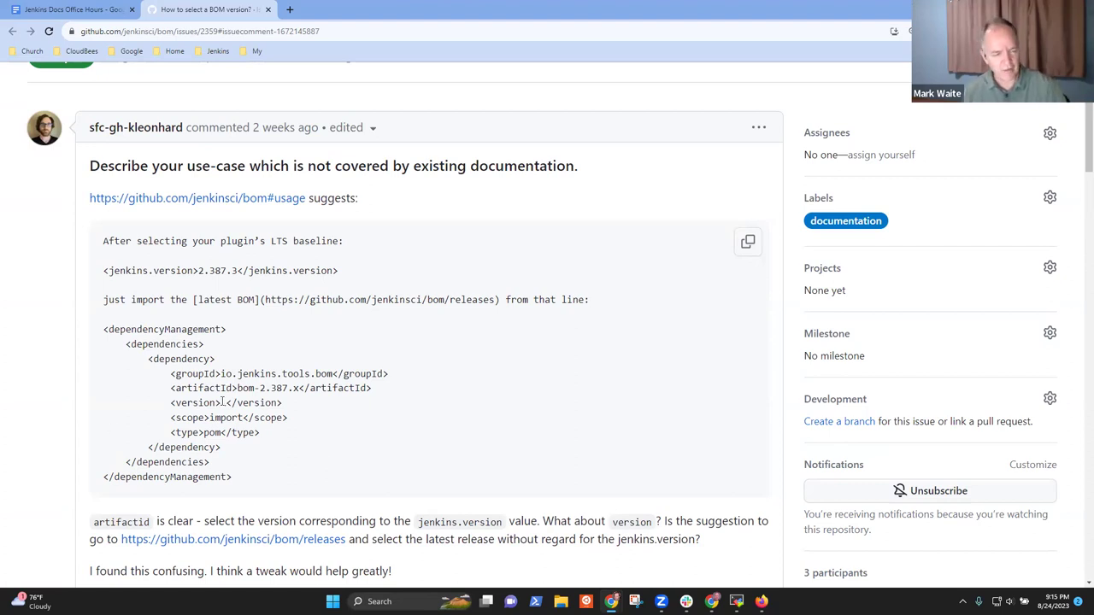
Highlight the groupId and artifactId lines, the whole dependencyManagement block, and the version line in the issue's code sample
{"action": "left_click_drag", "start_coordinate": [170, 373], "coordinate": [410, 385]}
{"action": "left_click", "coordinate": [411, 386]}
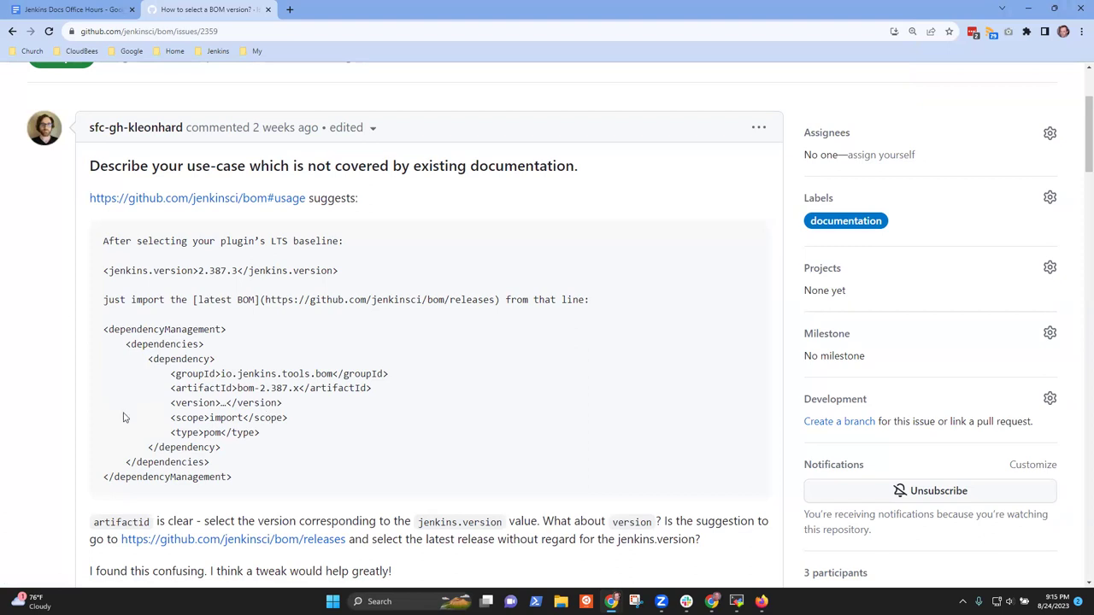
{"action": "left_click_drag", "start_coordinate": [233, 477], "coordinate": [104, 330]}
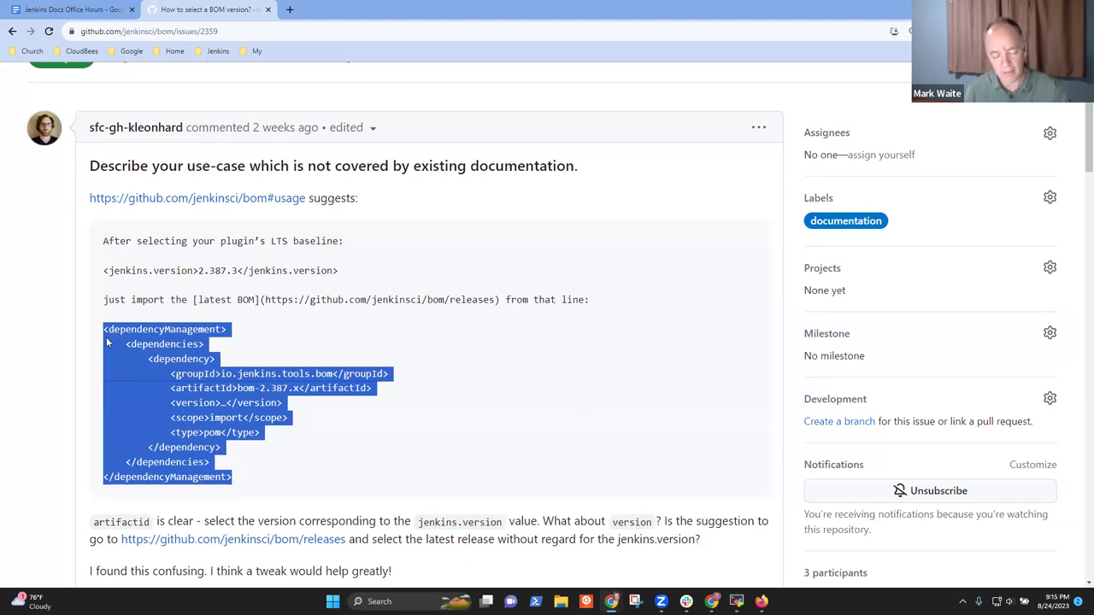
{"action": "left_click", "coordinate": [300, 430]}
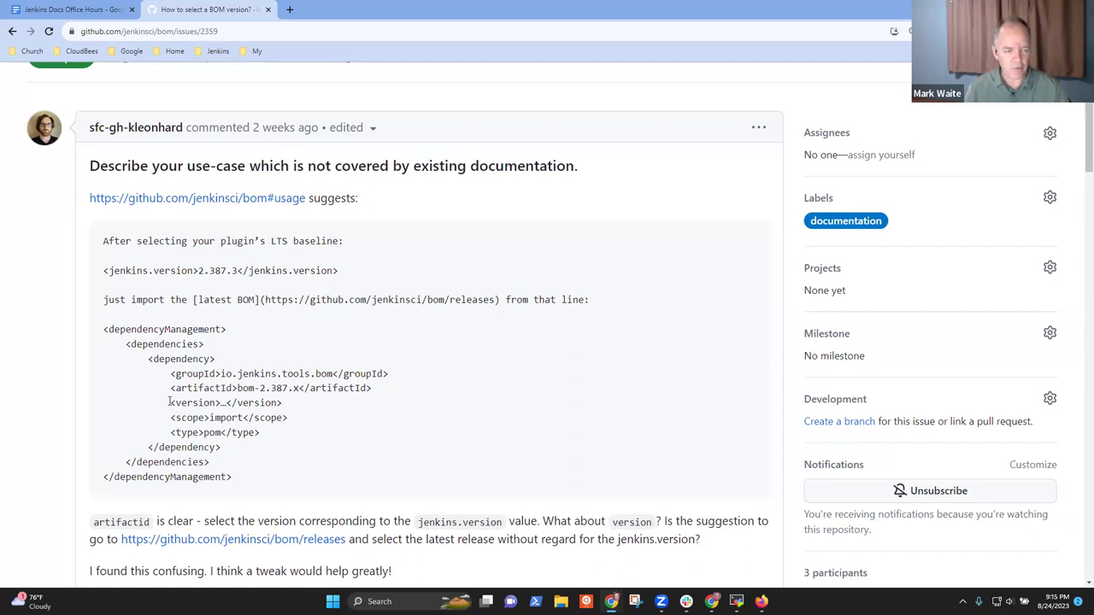
{"action": "left_click_drag", "start_coordinate": [169, 402], "coordinate": [301, 407]}
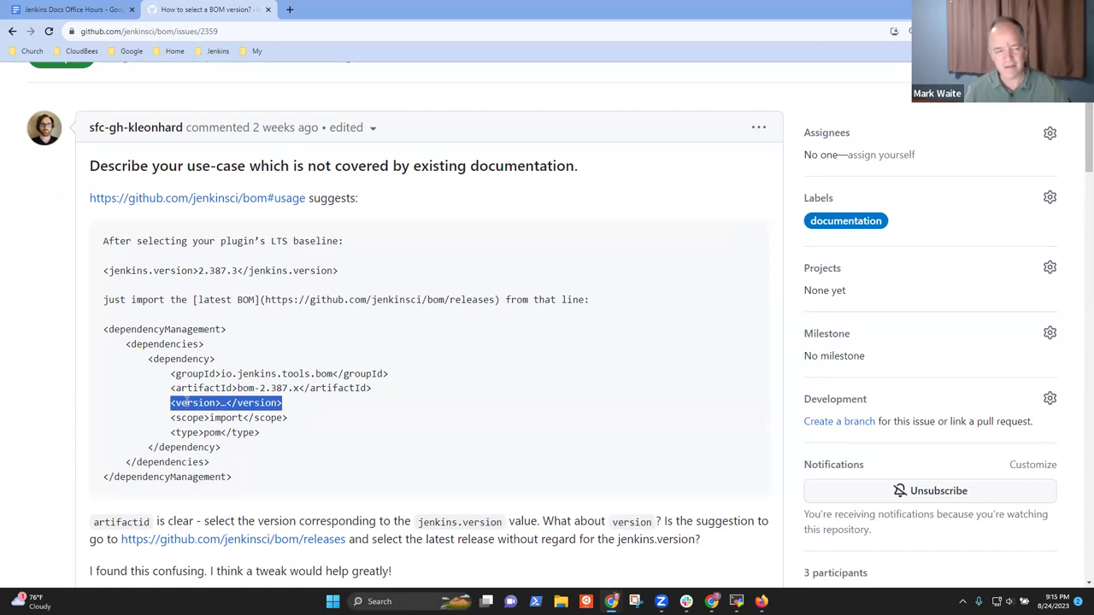
{"action": "left_click_drag", "start_coordinate": [170, 403], "coordinate": [175, 403]}
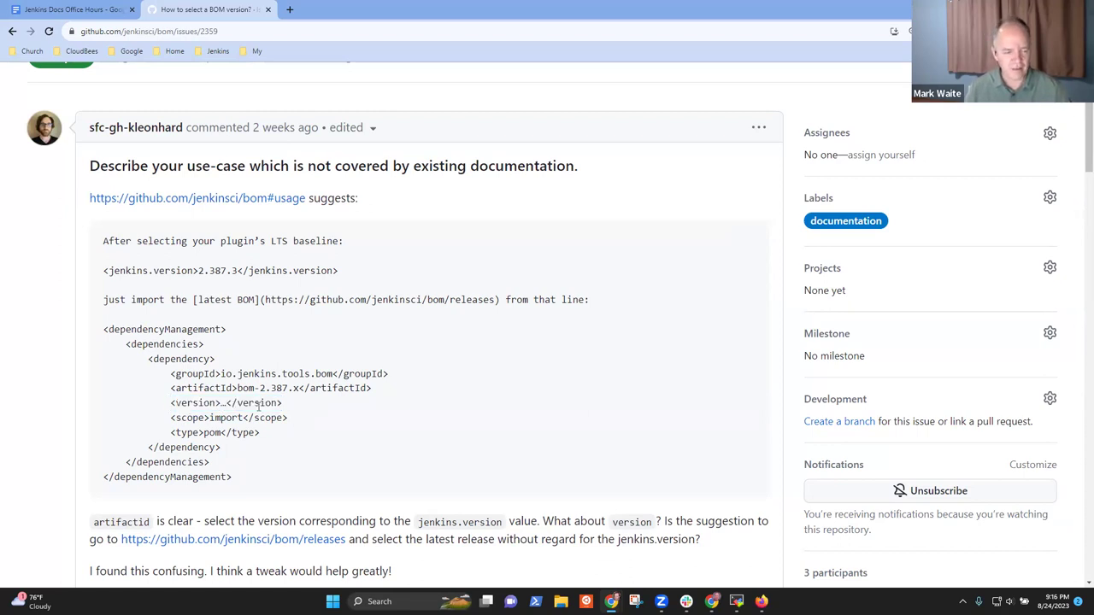
{"action": "left_click_drag", "start_coordinate": [284, 407], "coordinate": [168, 407]}
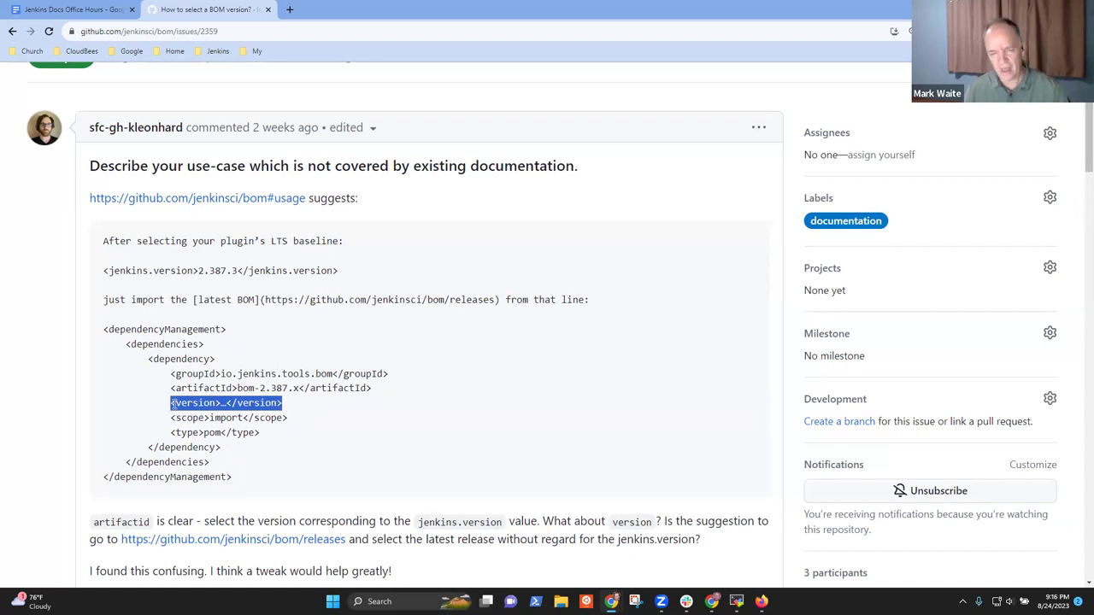
Highlight the question "What about version?" and open the linked jenkinsci/bom releases page in a new tab
{"action": "scroll", "coordinate": [175, 417], "scroll_direction": "down", "scroll_amount": 3}
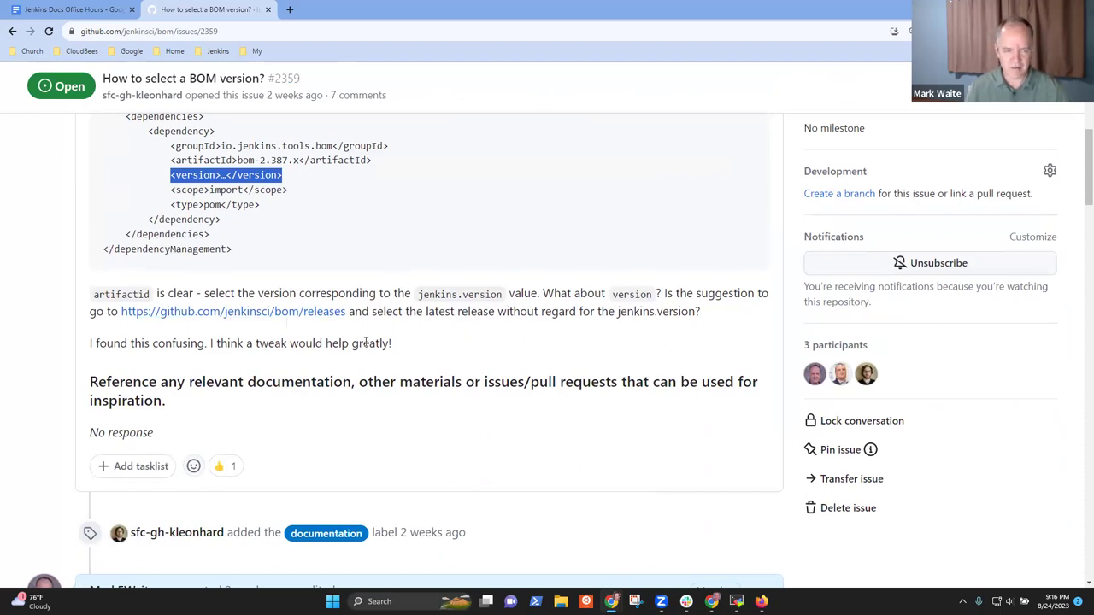
{"action": "left_click_drag", "start_coordinate": [541, 293], "coordinate": [661, 295]}
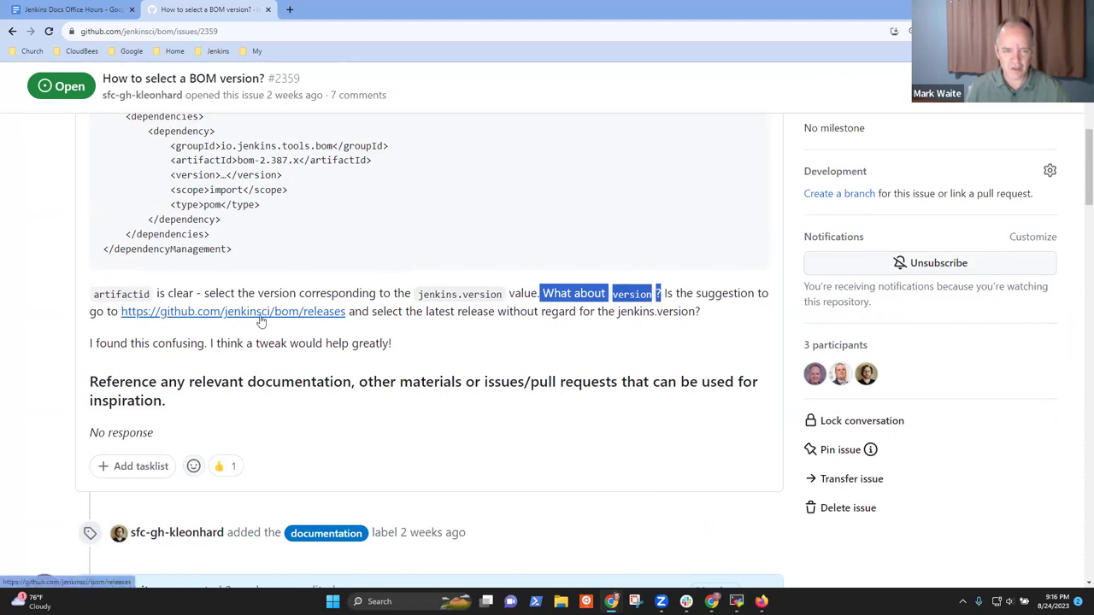
{"action": "right_click", "coordinate": [267, 316]}
{"action": "left_click", "coordinate": [319, 329]}
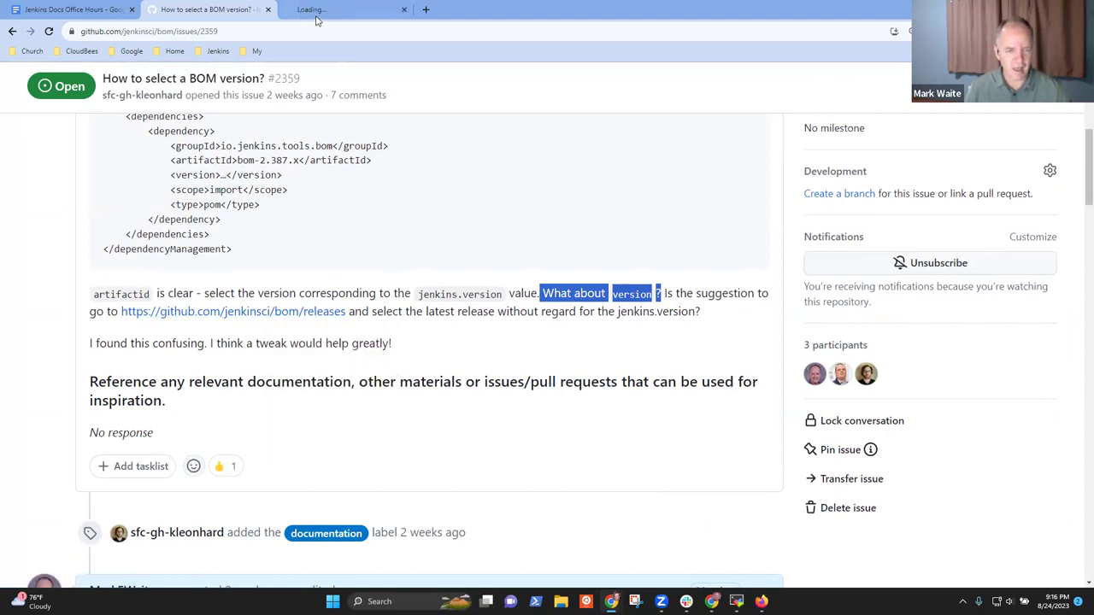
{"action": "left_click", "coordinate": [354, 10]}
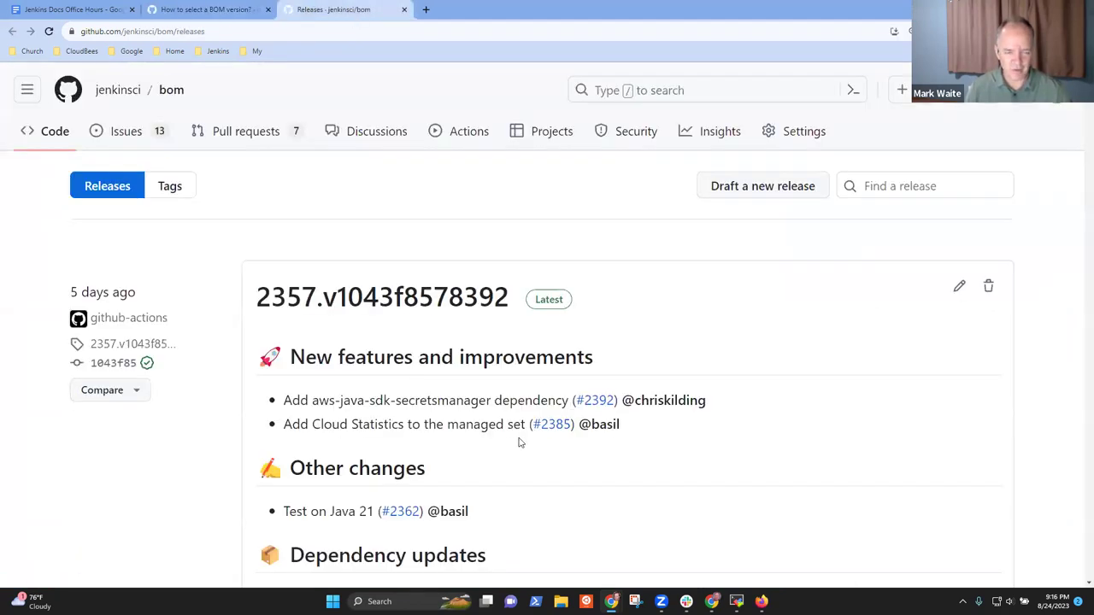
Return to the BOM version issue and highlight "2.387.x" within the artifactId line of the code sample
{"action": "left_click", "coordinate": [207, 12]}
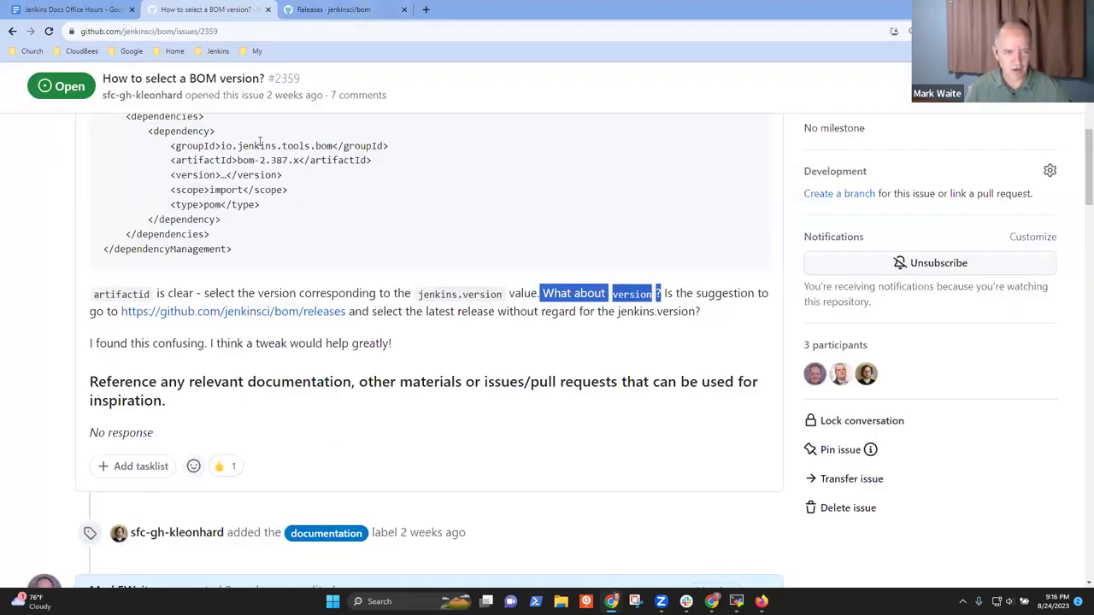
{"action": "left_click_drag", "start_coordinate": [259, 160], "coordinate": [298, 159]}
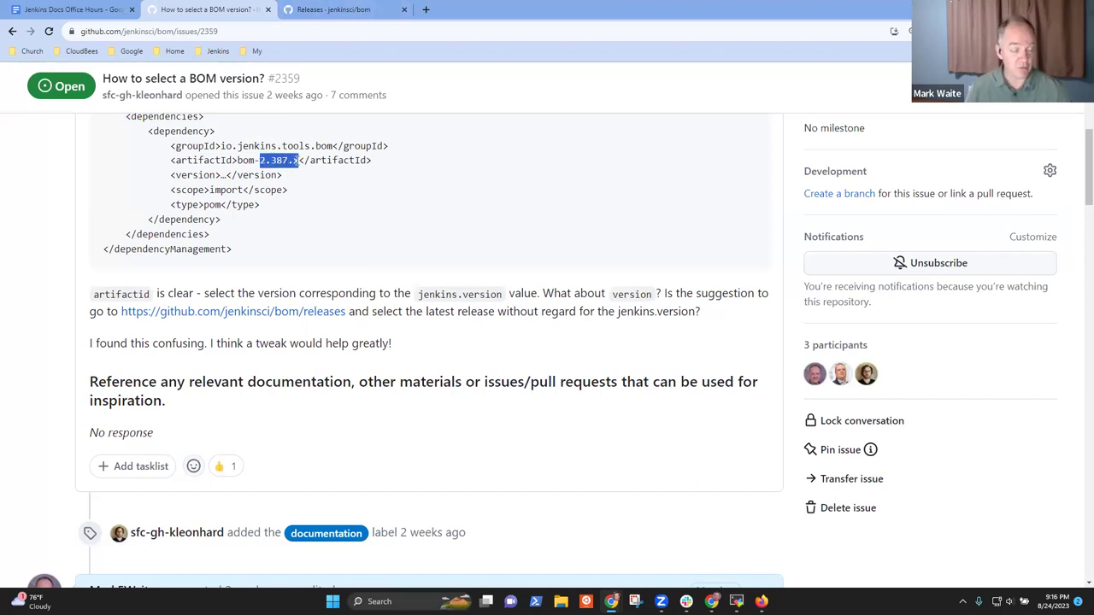
{"action": "left_click", "coordinate": [266, 171]}
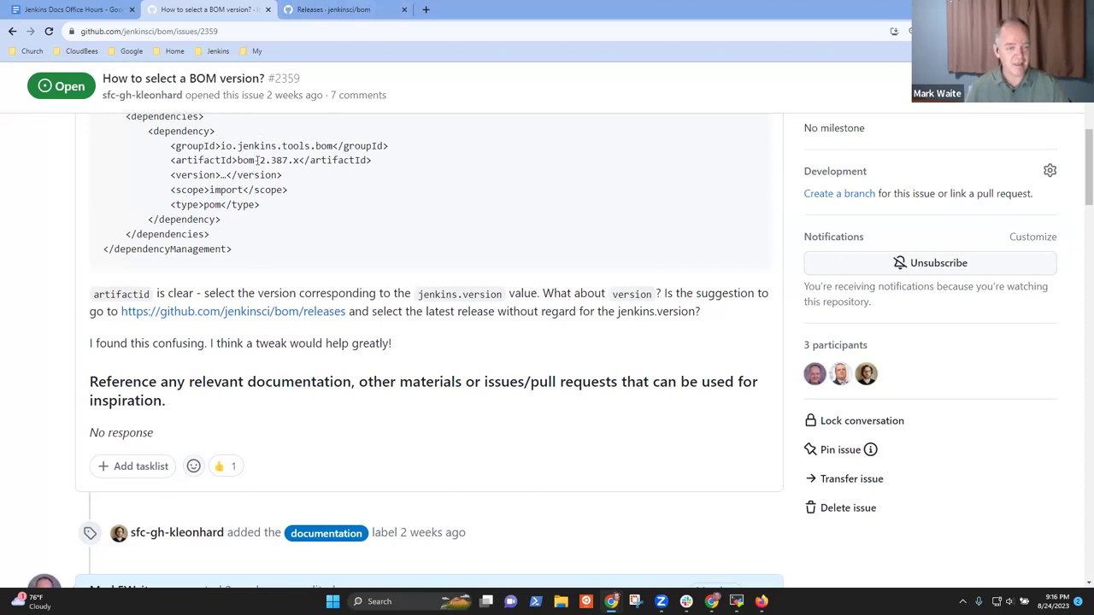
{"action": "double_click", "coordinate": [273, 161]}
{"action": "left_click_drag", "start_coordinate": [296, 160], "coordinate": [300, 160]}
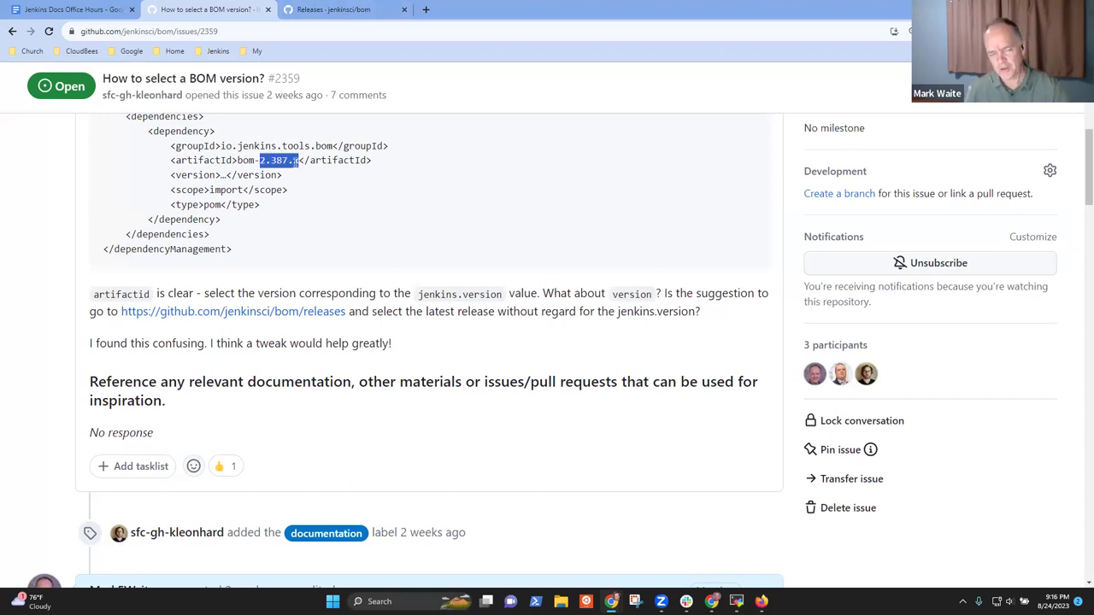
View the latest release entry on the jenkinsci/bom releases page
{"action": "left_click", "coordinate": [333, 11]}
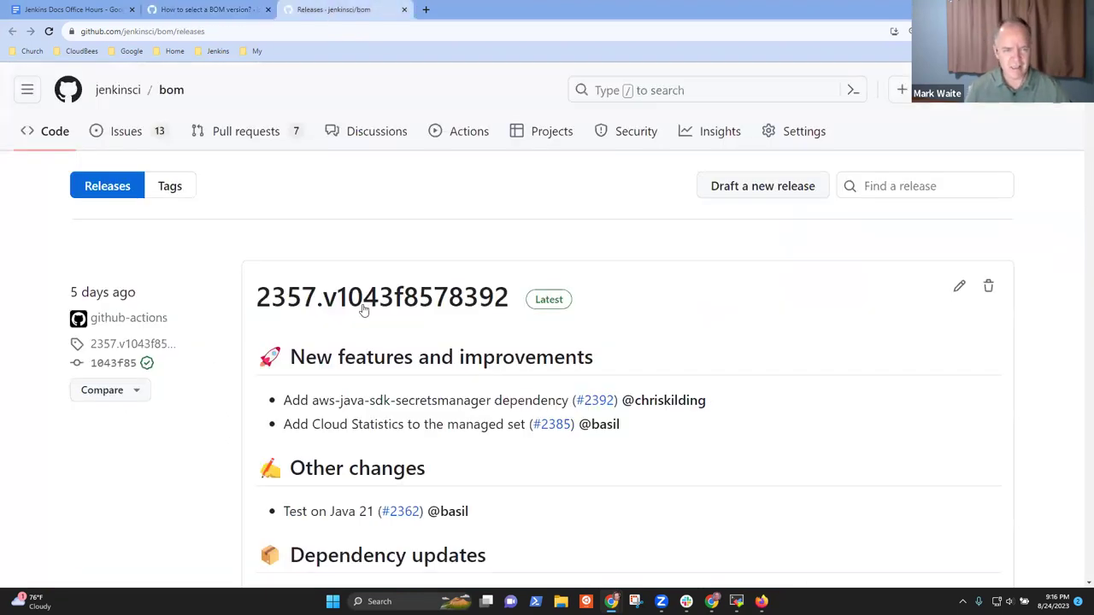
{"action": "scroll", "coordinate": [366, 314], "scroll_direction": "down", "scroll_amount": 3}
{"action": "scroll", "coordinate": [365, 314], "scroll_direction": "up", "scroll_amount": 3}
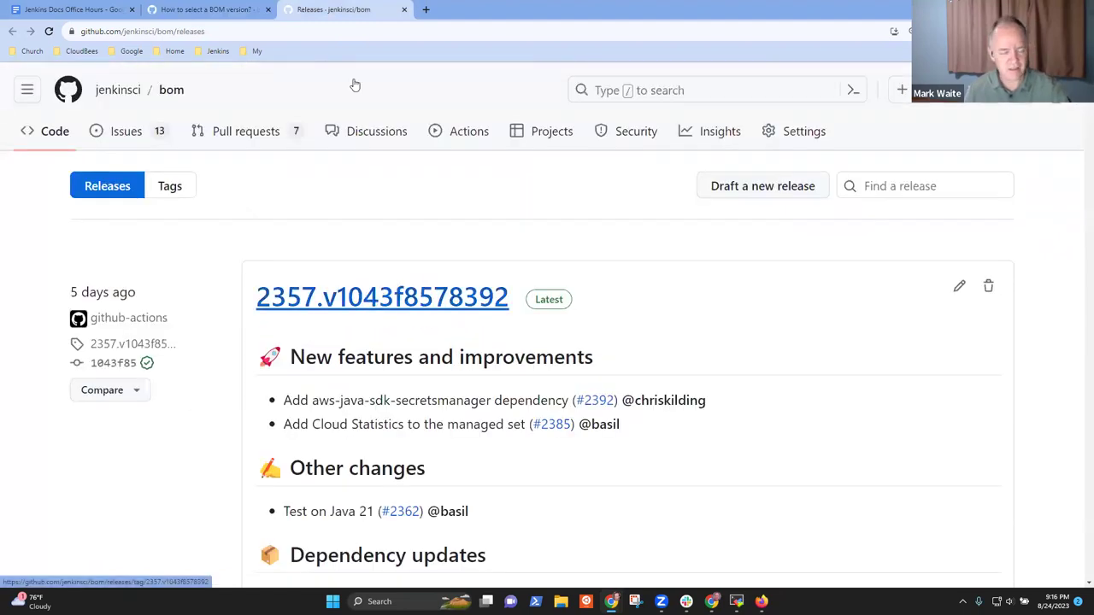
Look over the first reply comment in the issue and highlight "bom-2.387.x" in the original code sample's artifactId line
{"action": "left_click", "coordinate": [212, 10]}
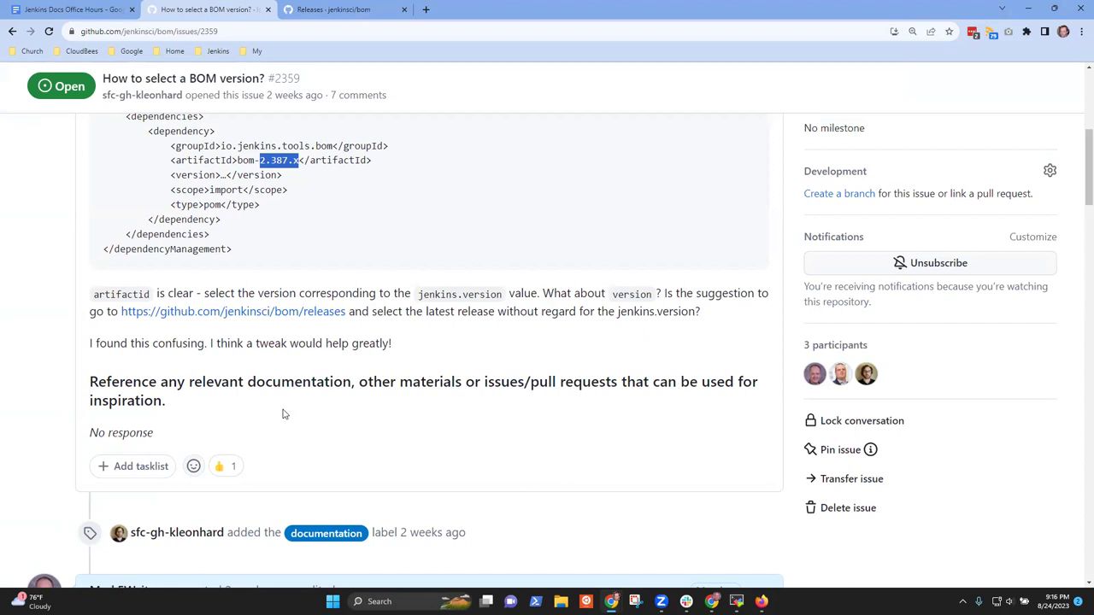
{"action": "scroll", "coordinate": [262, 412], "scroll_direction": "down", "scroll_amount": 4}
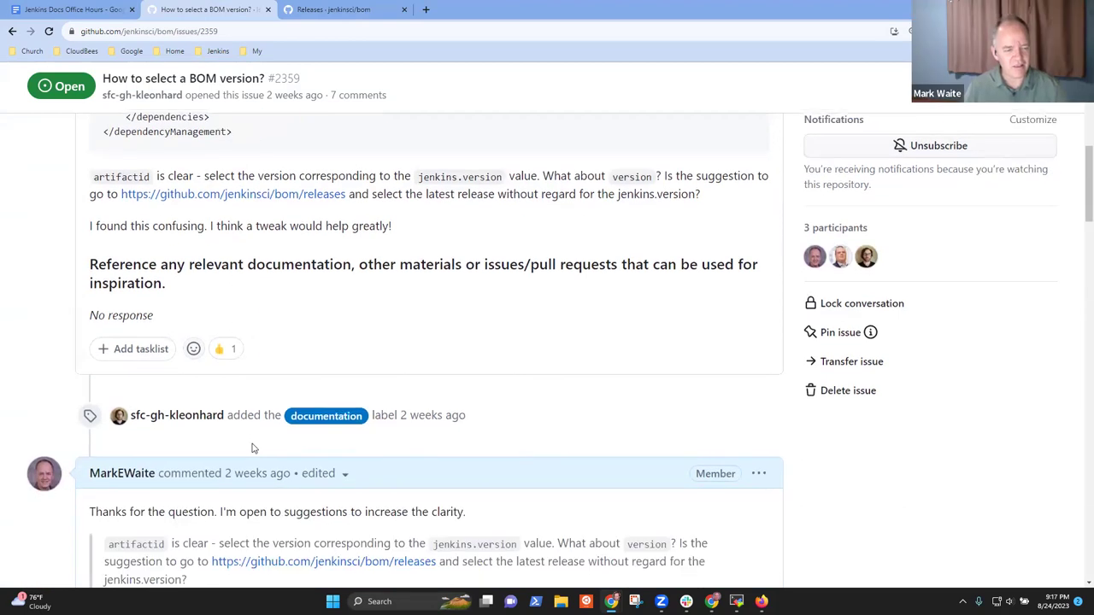
{"action": "scroll", "coordinate": [261, 438], "scroll_direction": "down", "scroll_amount": 3}
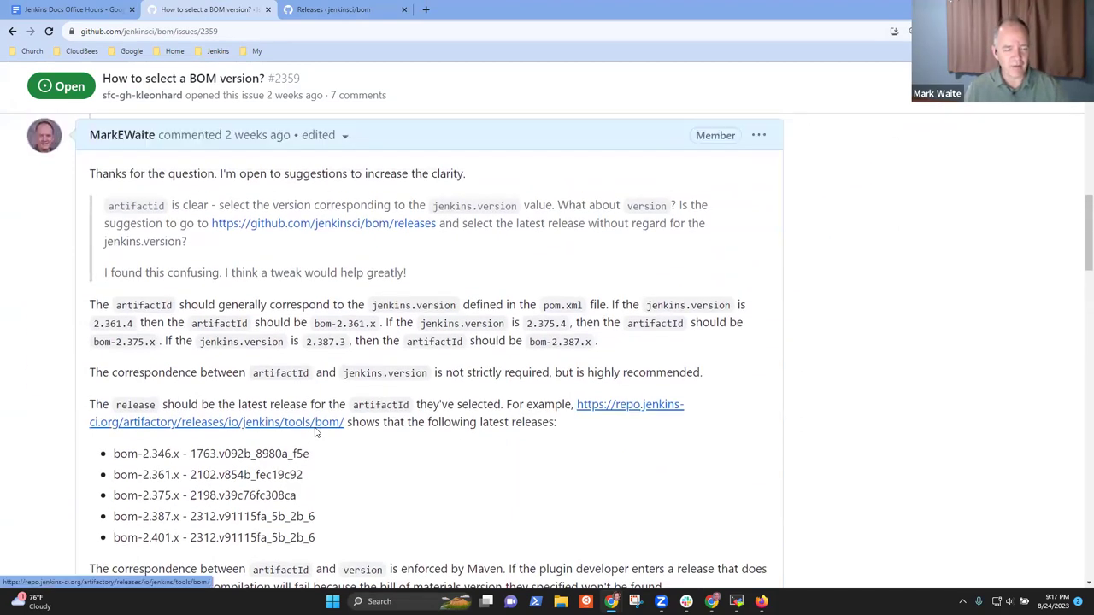
{"action": "scroll", "coordinate": [346, 434], "scroll_direction": "up", "scroll_amount": 1}
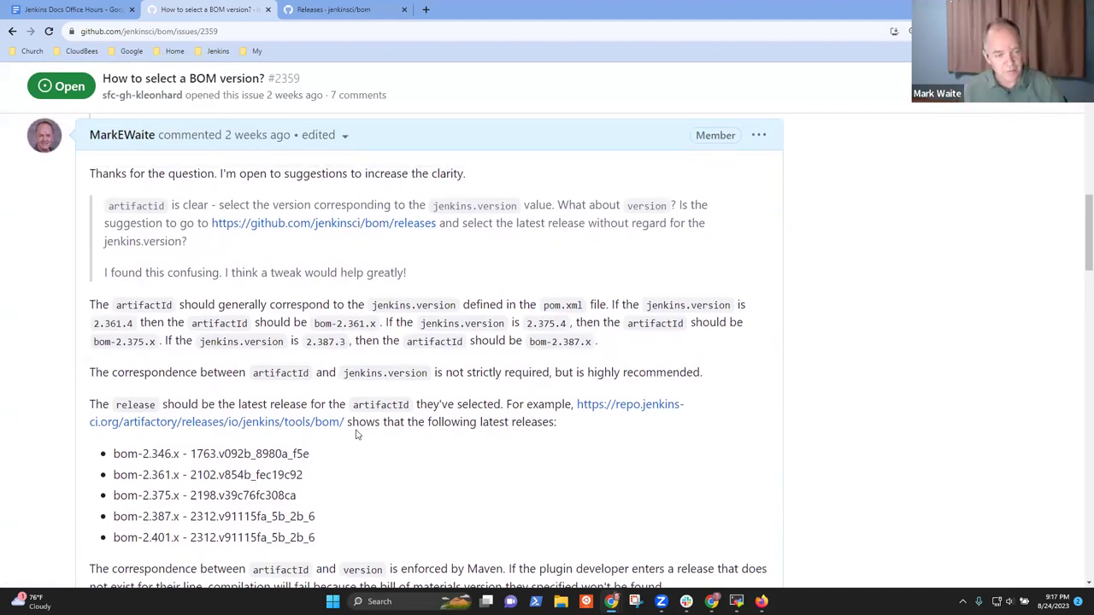
{"action": "scroll", "coordinate": [349, 336], "scroll_direction": "up", "scroll_amount": 1}
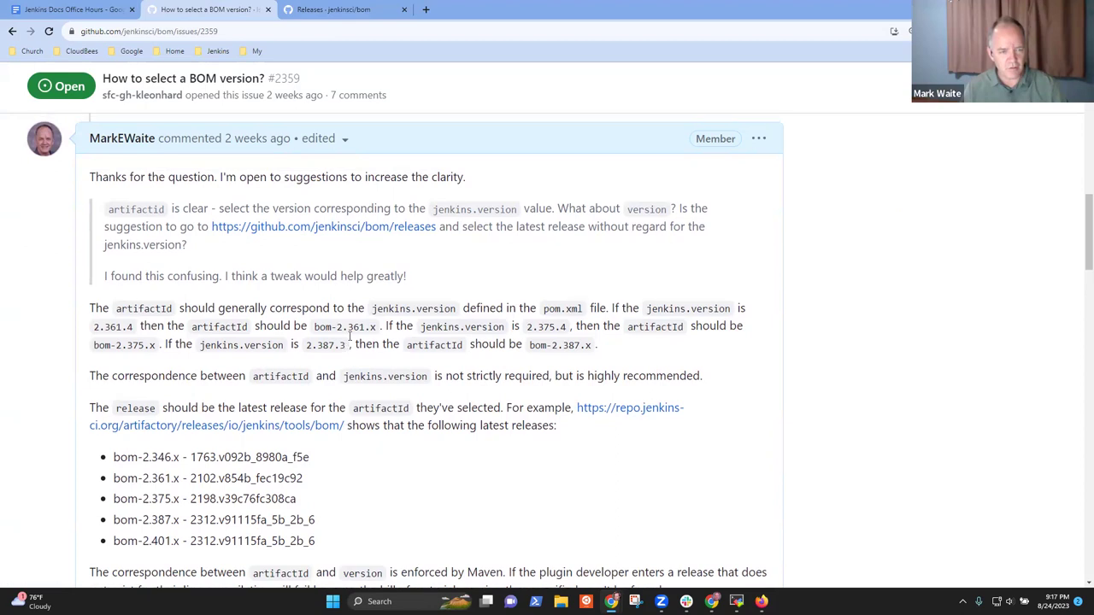
{"action": "scroll", "coordinate": [346, 325], "scroll_direction": "up", "scroll_amount": 10}
{"action": "left_click_drag", "start_coordinate": [237, 218], "coordinate": [296, 219]}
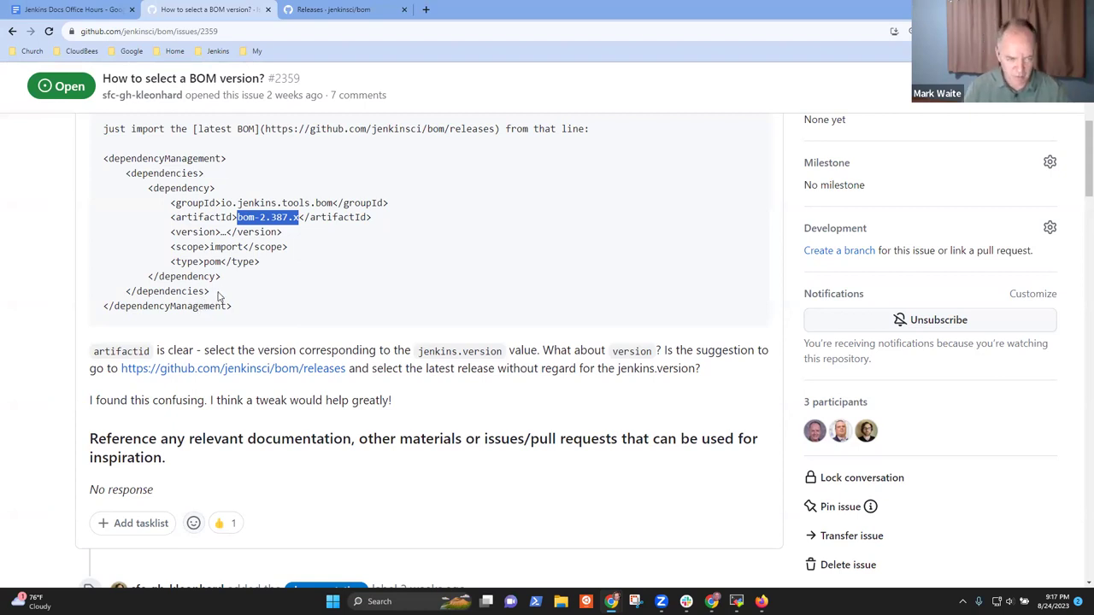
In the reply's list of latest releases, highlight the bom-2.346.x entry and its release number 1763
{"action": "scroll", "coordinate": [222, 298], "scroll_direction": "down", "scroll_amount": 5}
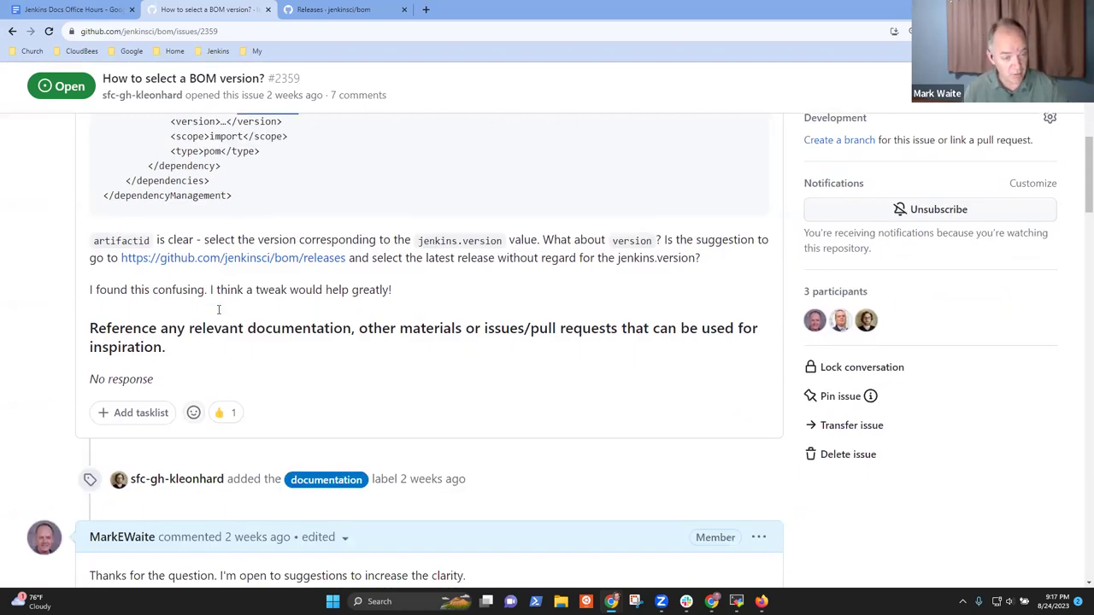
{"action": "scroll", "coordinate": [244, 298], "scroll_direction": "down", "scroll_amount": 4}
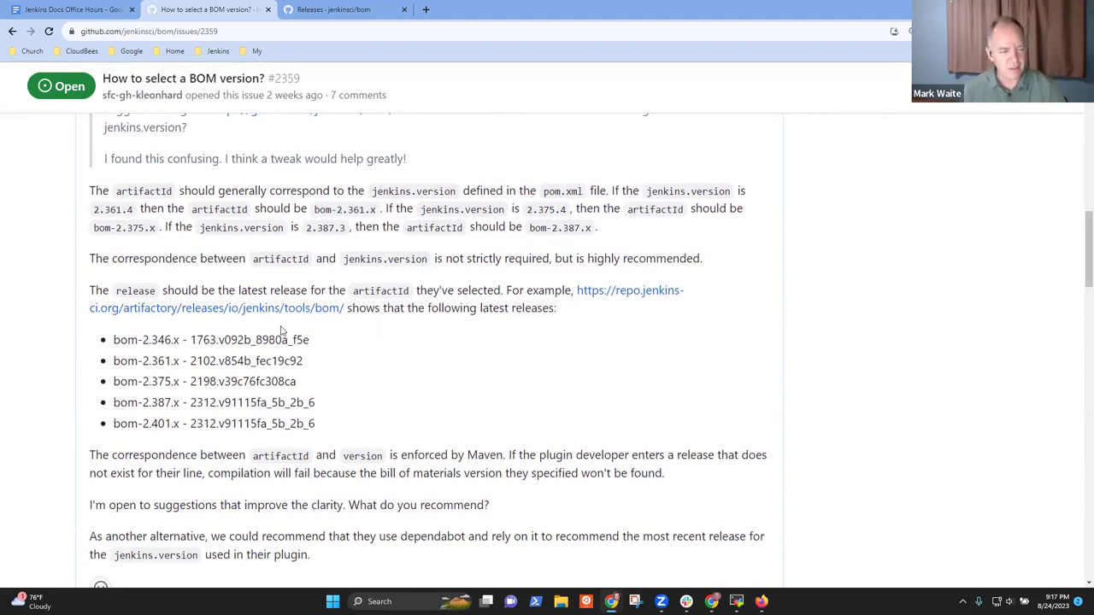
{"action": "left_click_drag", "start_coordinate": [129, 343], "coordinate": [270, 342]}
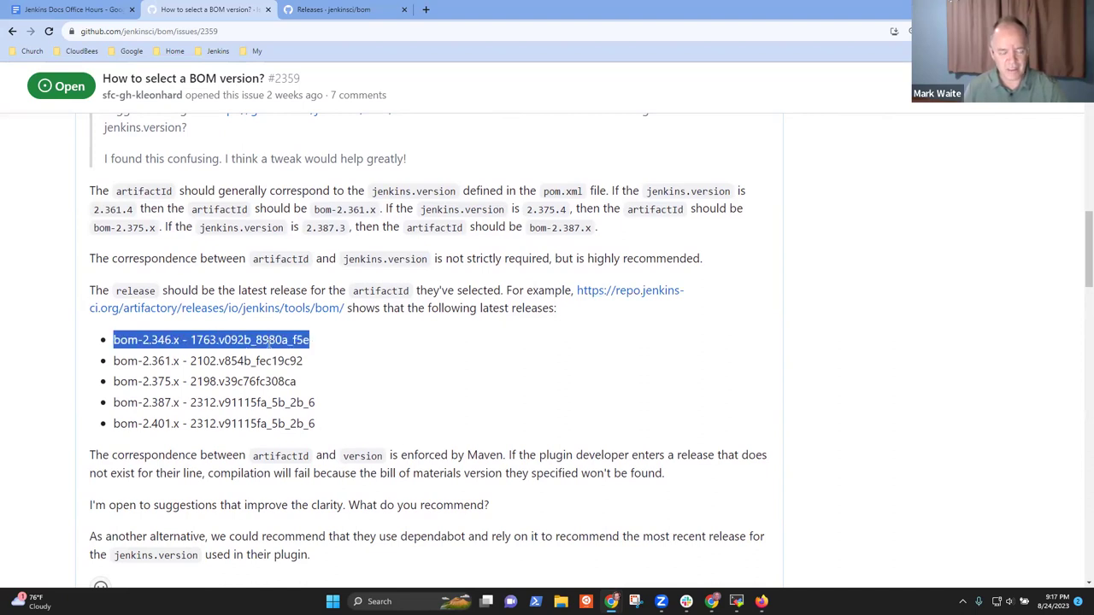
{"action": "left_click", "coordinate": [201, 340]}
{"action": "double_click", "coordinate": [203, 340]}
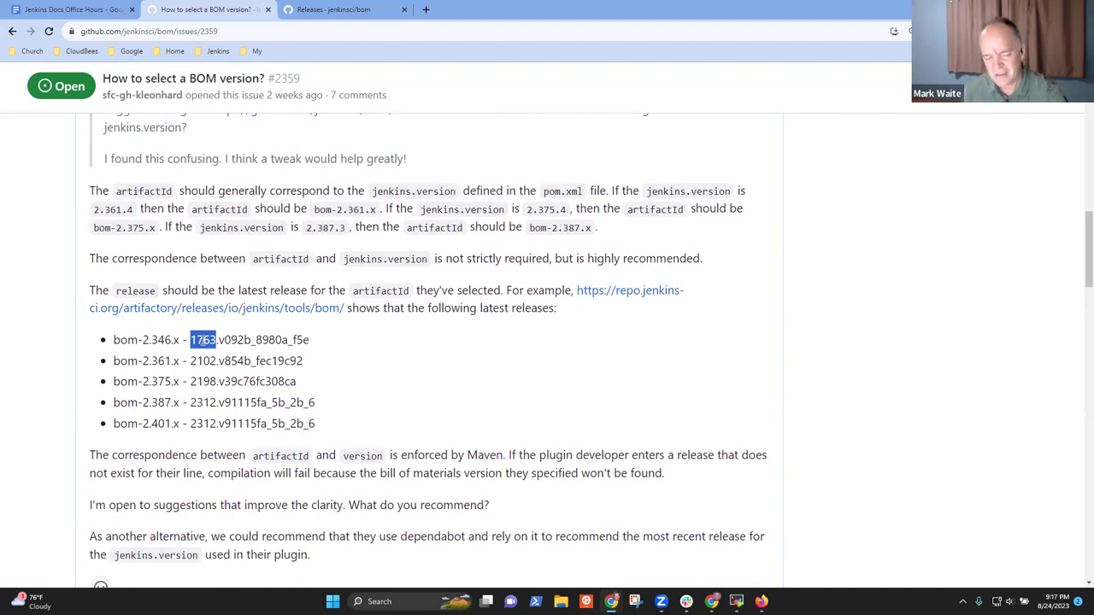
Highlight release numbers 2102 for bom-2.361.x and 2198 for bom-2.375.x in the reply's release list
{"action": "left_click_drag", "start_coordinate": [114, 340], "coordinate": [179, 361]}
{"action": "left_click", "coordinate": [190, 361]}
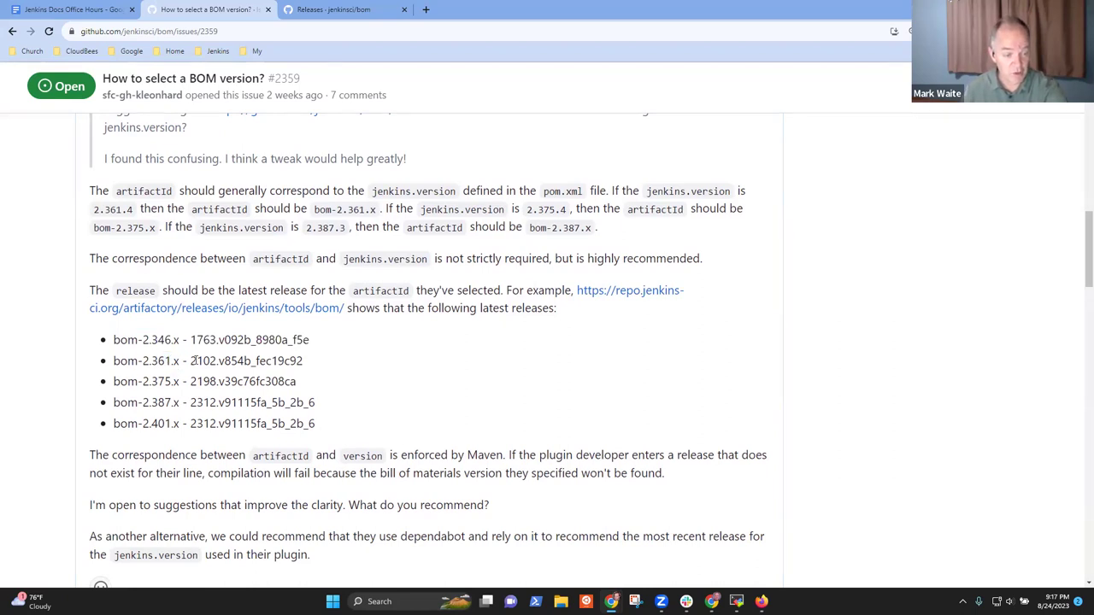
{"action": "double_click", "coordinate": [195, 361]}
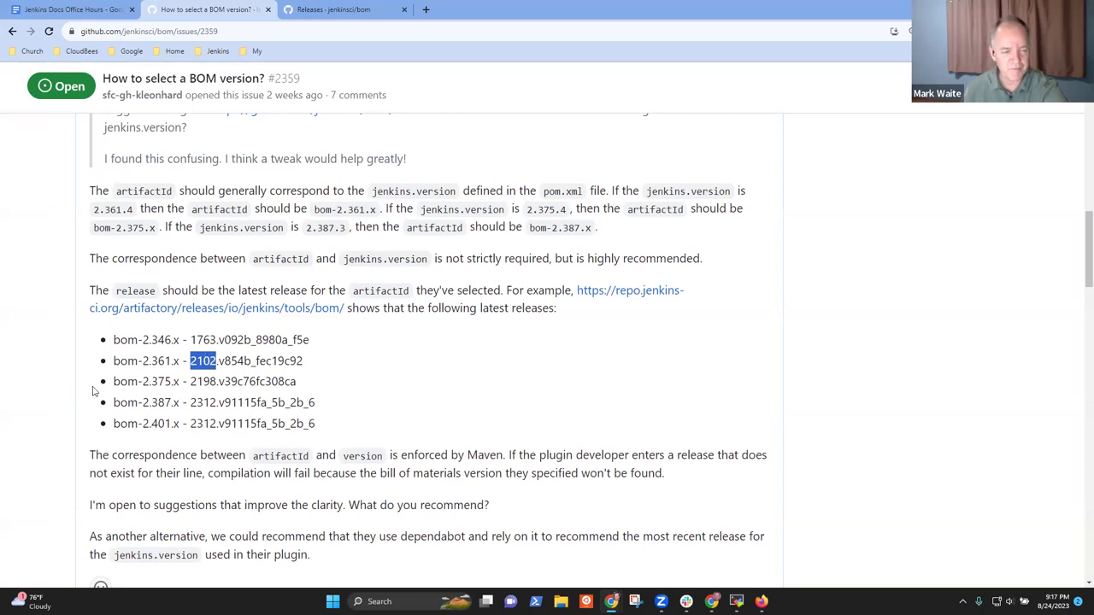
{"action": "left_click", "coordinate": [161, 384]}
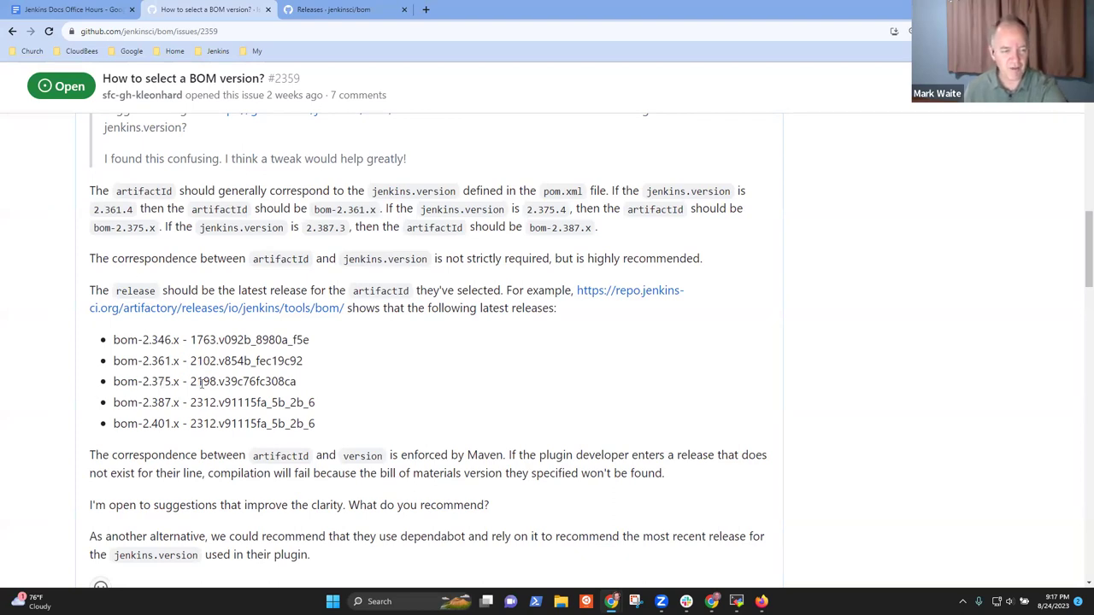
{"action": "double_click", "coordinate": [202, 383]}
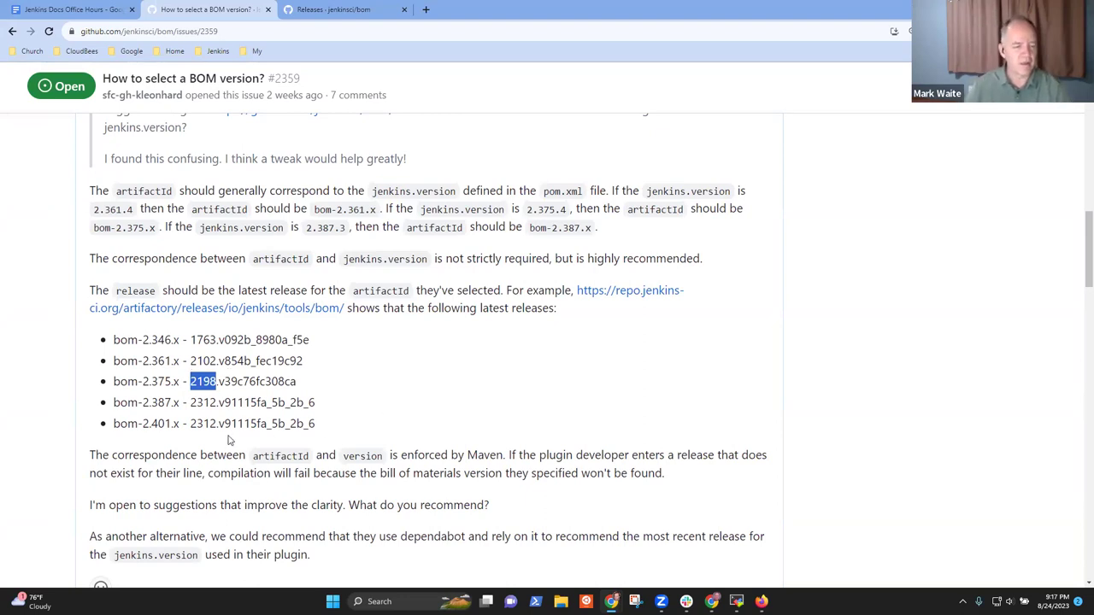
Highlight the 2.387 and 2.401 lines' version numbers and the release number 2312 of the bom-2.387.x entry
{"action": "double_click", "coordinate": [159, 403]}
{"action": "double_click", "coordinate": [157, 425]}
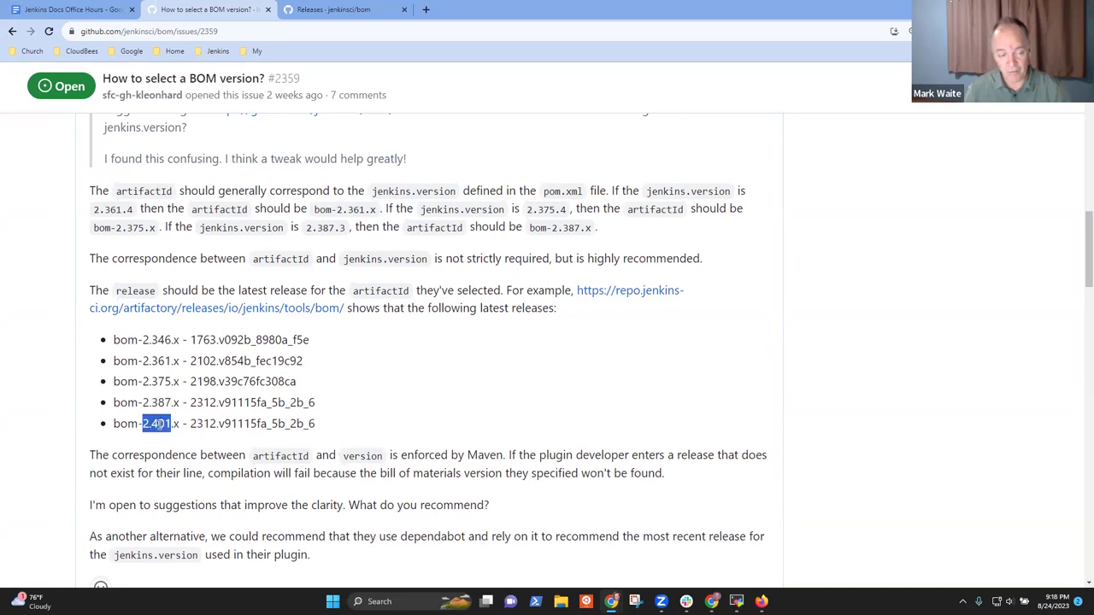
{"action": "double_click", "coordinate": [202, 402]}
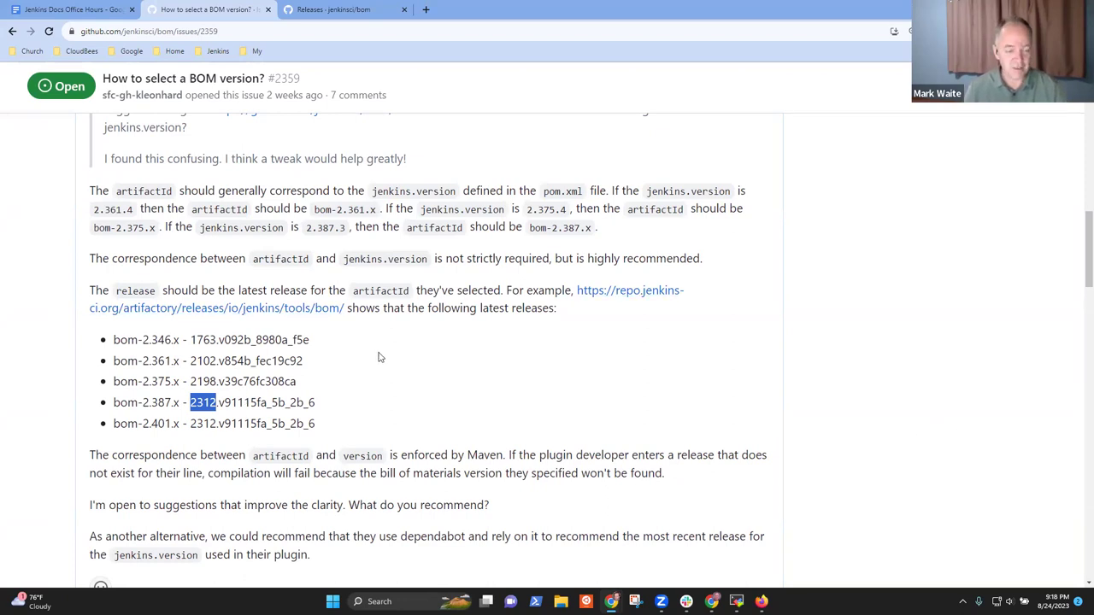
In the reply's list of latest releases, highlight the whole bom-2.387.x entry and its release number 2312, then review the surrounding comment
{"action": "left_click_drag", "start_coordinate": [129, 401], "coordinate": [280, 404]}
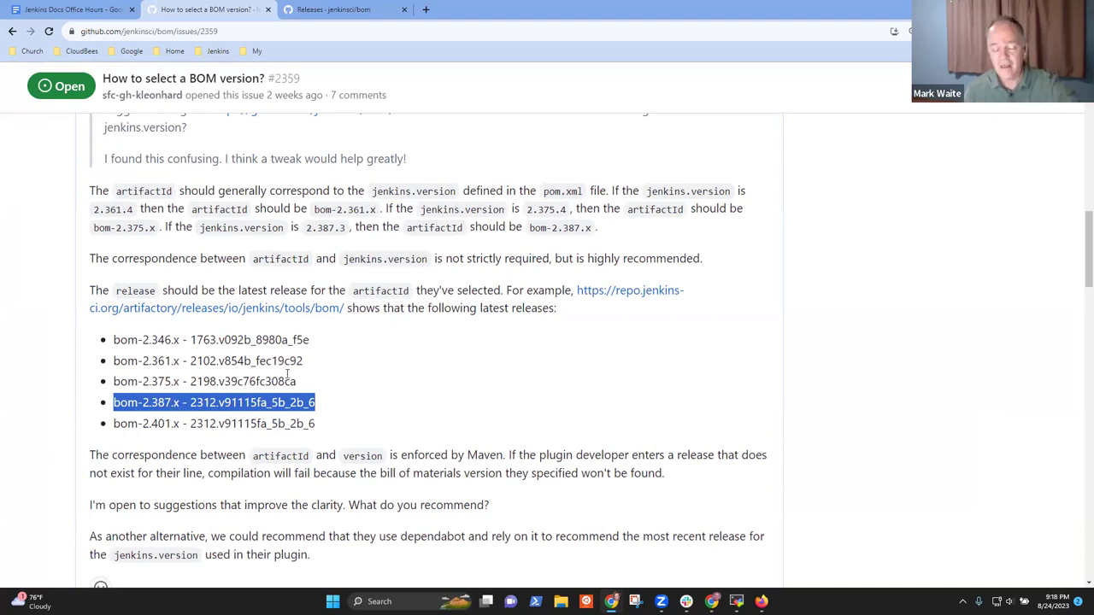
{"action": "double_click", "coordinate": [202, 403]}
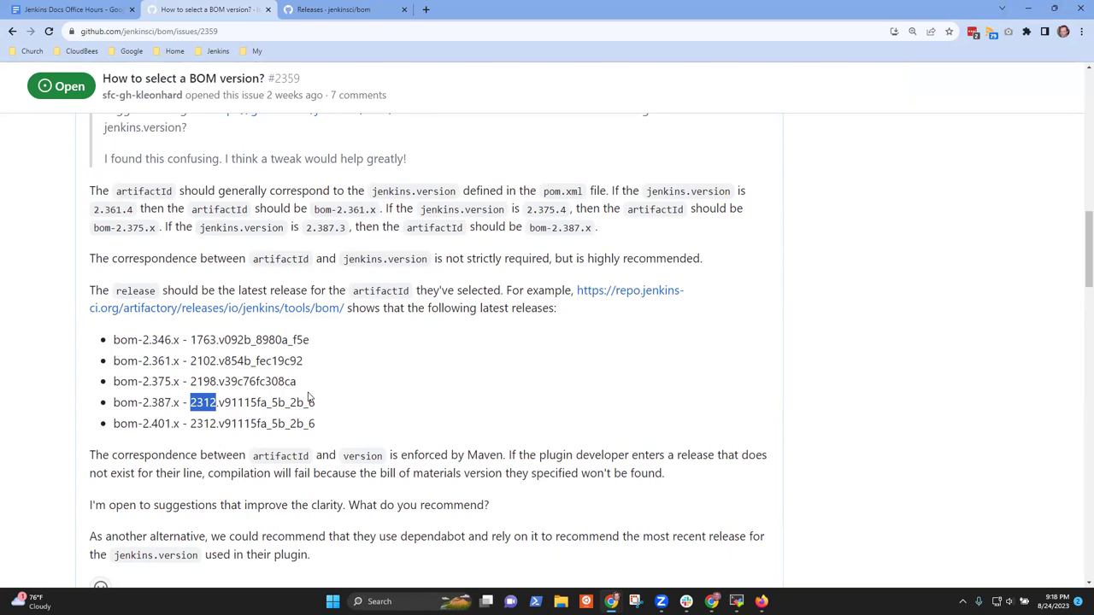
{"action": "scroll", "coordinate": [310, 398], "scroll_direction": "up", "scroll_amount": 2}
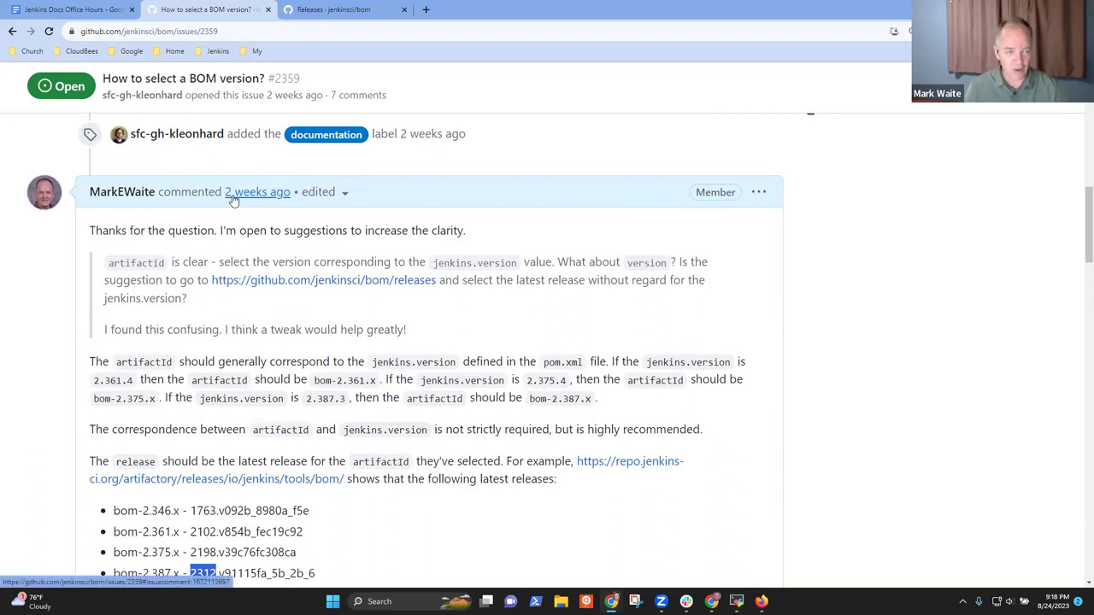
{"action": "scroll", "coordinate": [206, 343], "scroll_direction": "down", "scroll_amount": 3}
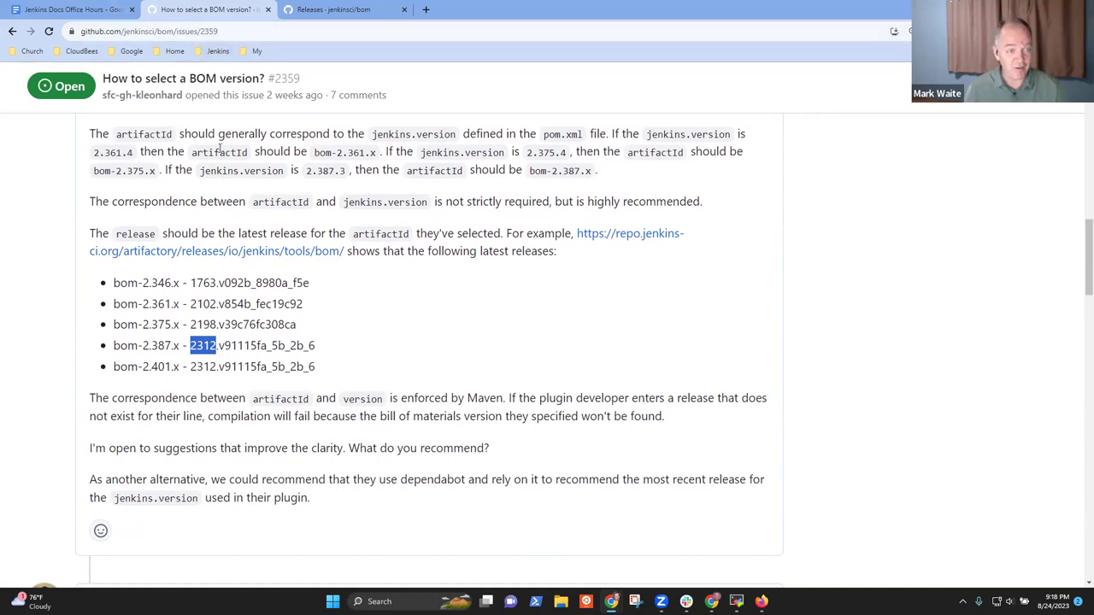
Open the bom repository's main page in a new browser tab and view its latest release, 2357.v1043f8578392
{"action": "right_click", "coordinate": [171, 83]}
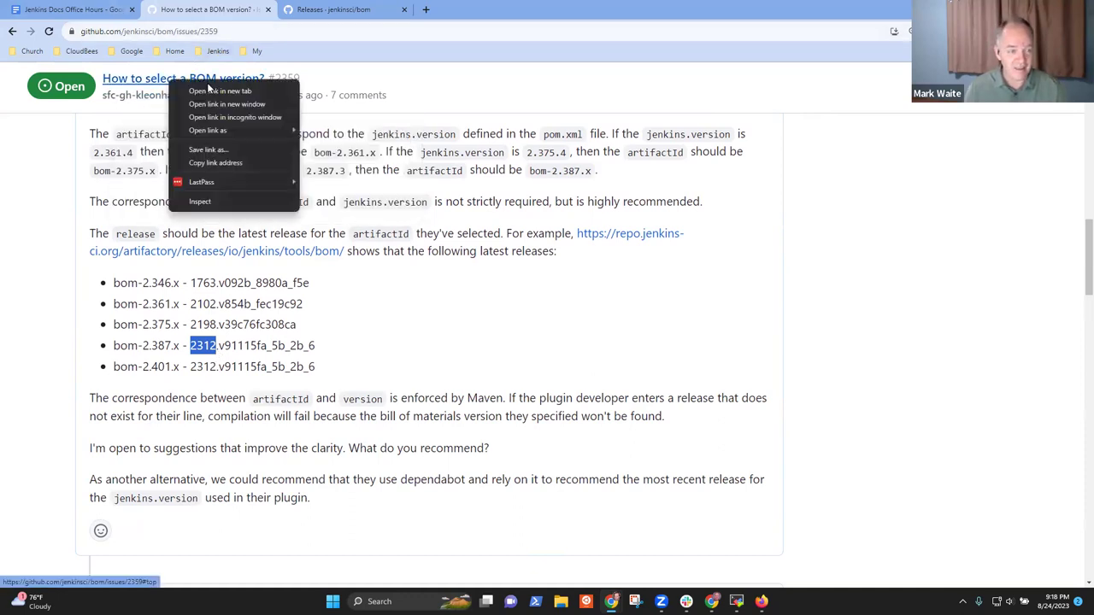
{"action": "left_click", "coordinate": [199, 88]}
{"action": "left_click", "coordinate": [450, 12]}
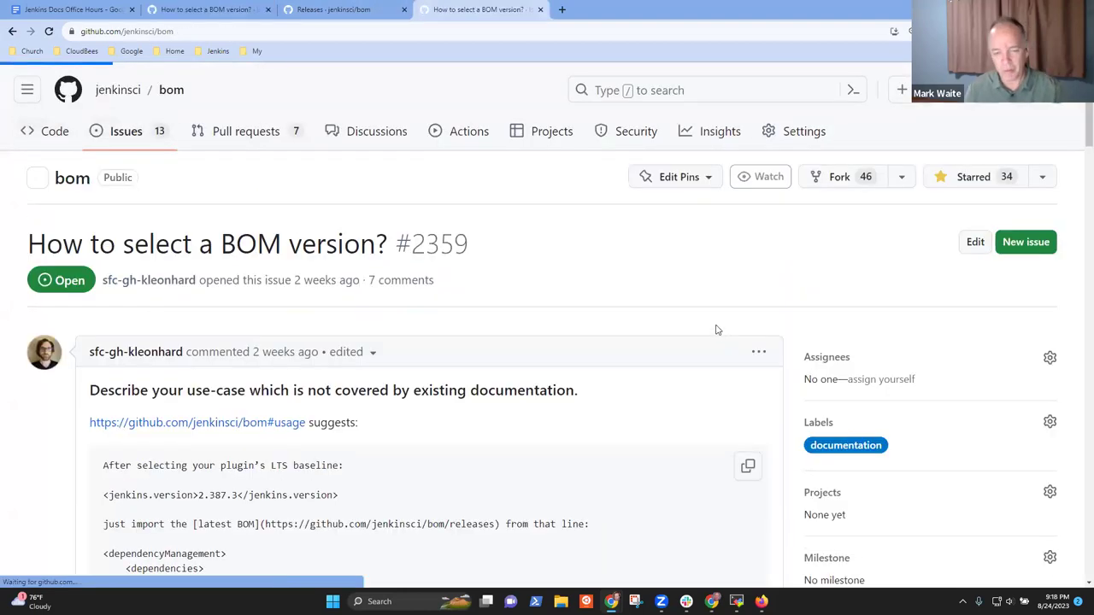
{"action": "scroll", "coordinate": [855, 411], "scroll_direction": "down", "scroll_amount": 2}
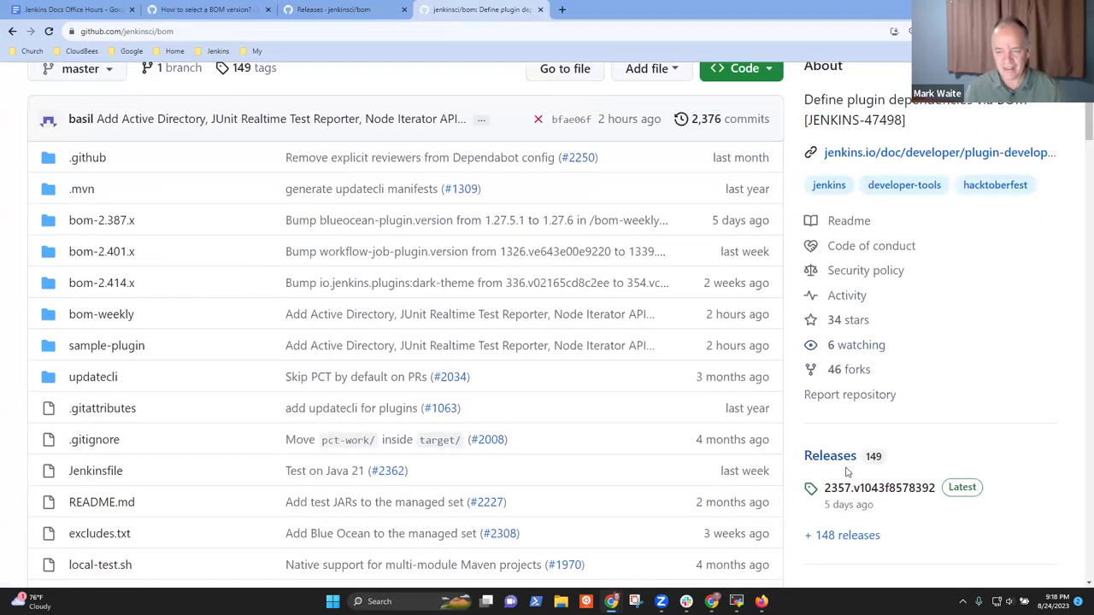
{"action": "left_click", "coordinate": [834, 488]}
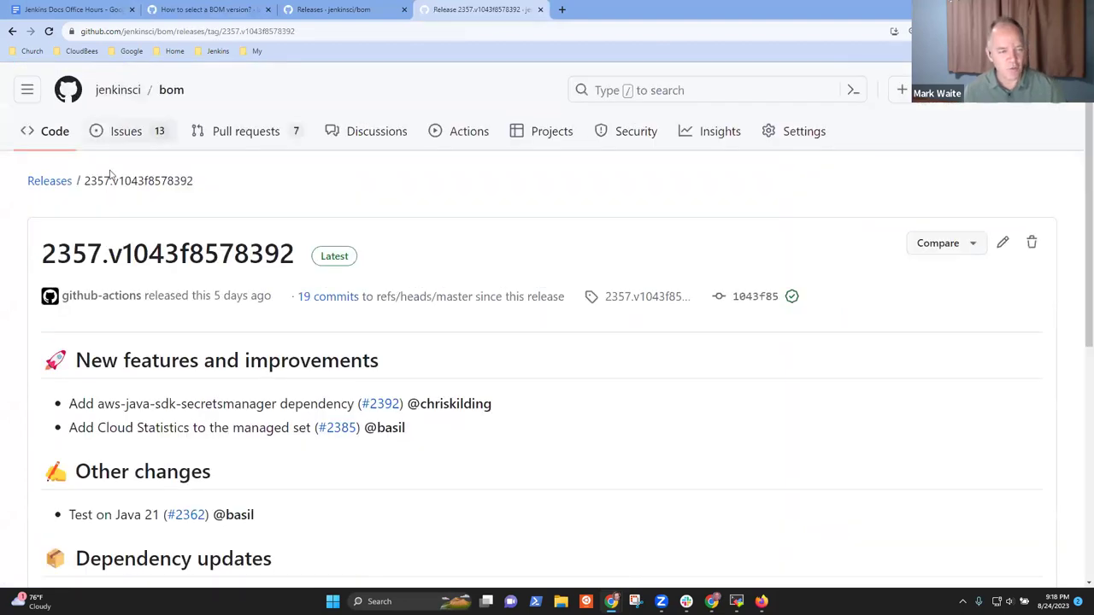
Compare the latest release page with the issue's release list and highlight the bom-2.387.x artifact name in that list
{"action": "left_click", "coordinate": [197, 7]}
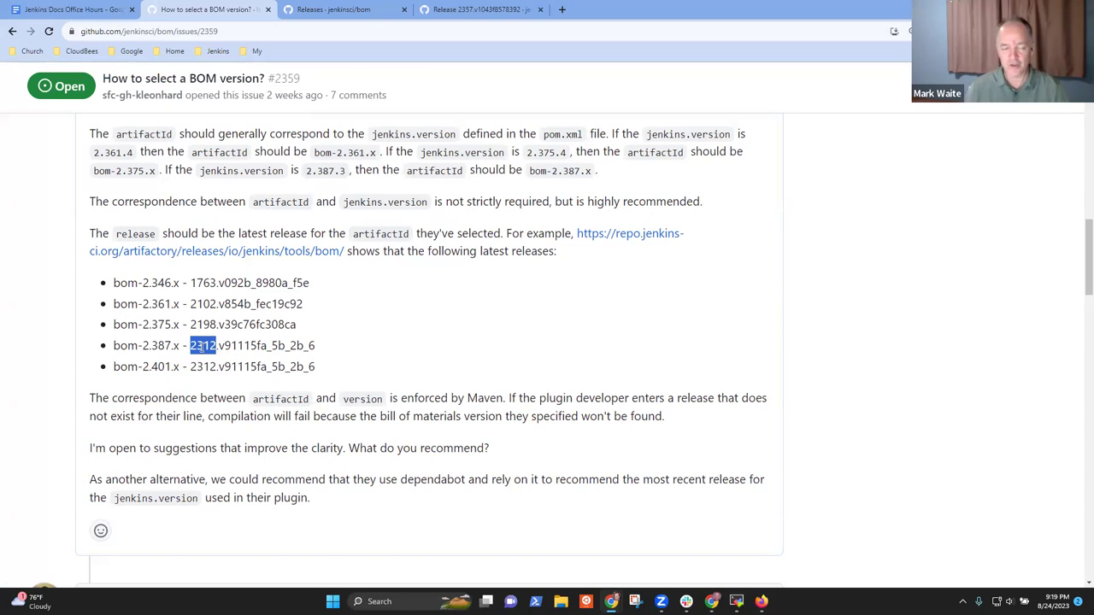
{"action": "left_click", "coordinate": [492, 7]}
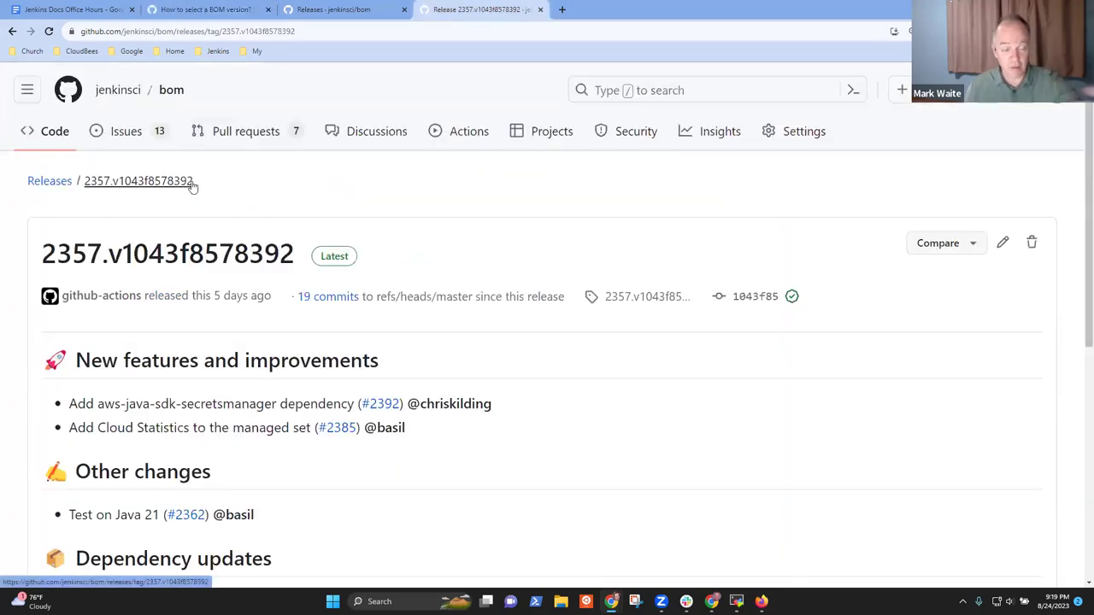
{"action": "key", "text": "ctrl+2"}
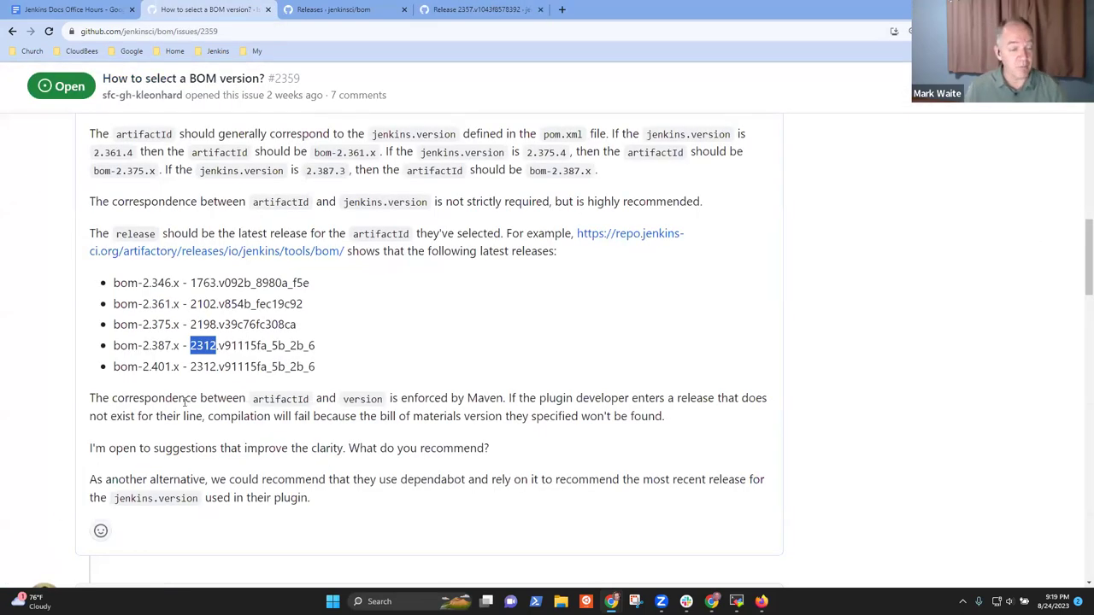
{"action": "left_click_drag", "start_coordinate": [123, 345], "coordinate": [176, 342]}
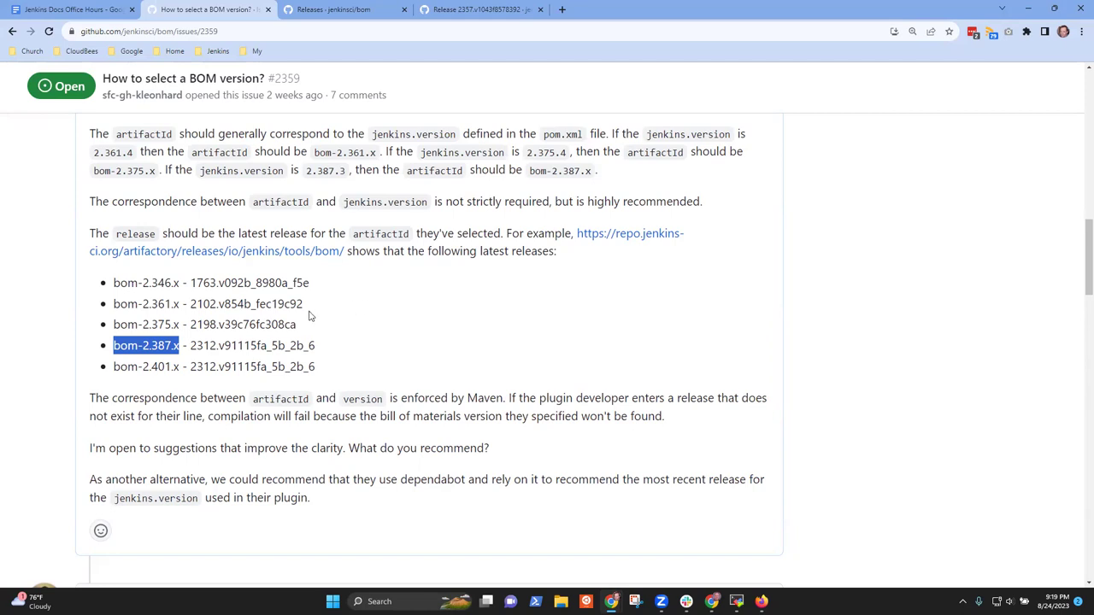
Glance at the author's follow-up comment, then highlight the bom-2.346.x entry and its version 1763.v092b_8980a_f5e in the release list
{"action": "scroll", "coordinate": [311, 315], "scroll_direction": "down", "scroll_amount": 2}
{"action": "scroll", "coordinate": [329, 303], "scroll_direction": "down", "scroll_amount": 5}
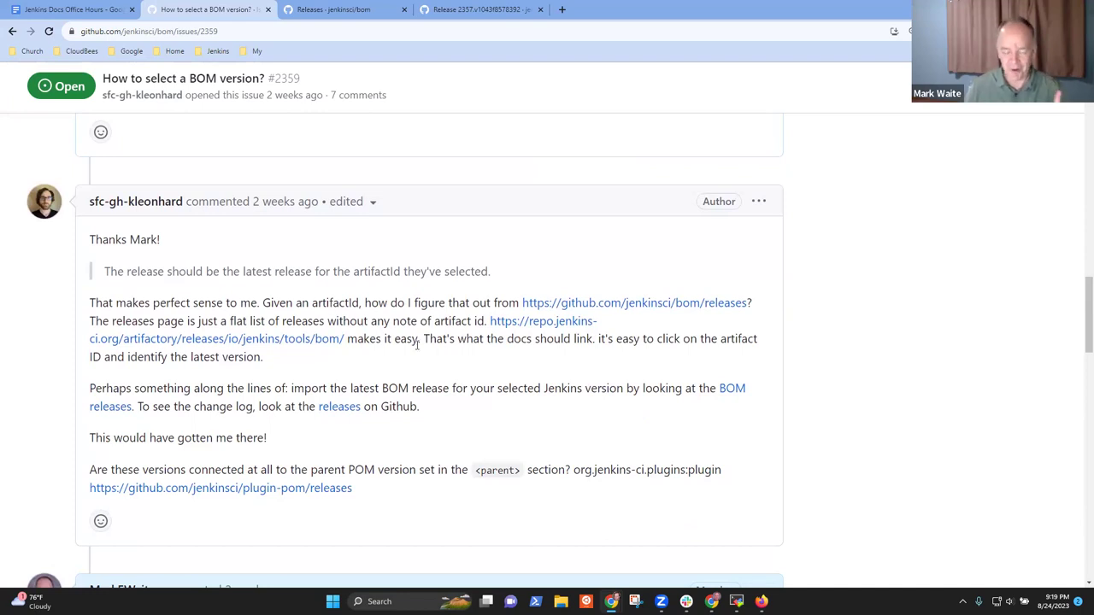
{"action": "left_click_drag", "start_coordinate": [1078, 348], "coordinate": [1078, 286]}
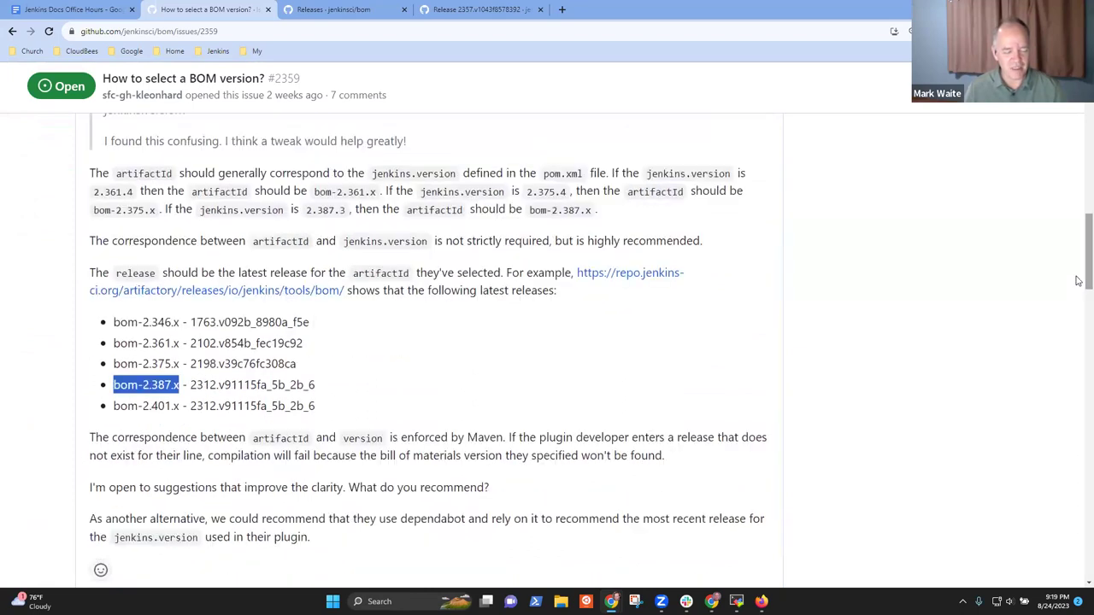
{"action": "left_click_drag", "start_coordinate": [115, 322], "coordinate": [265, 322]}
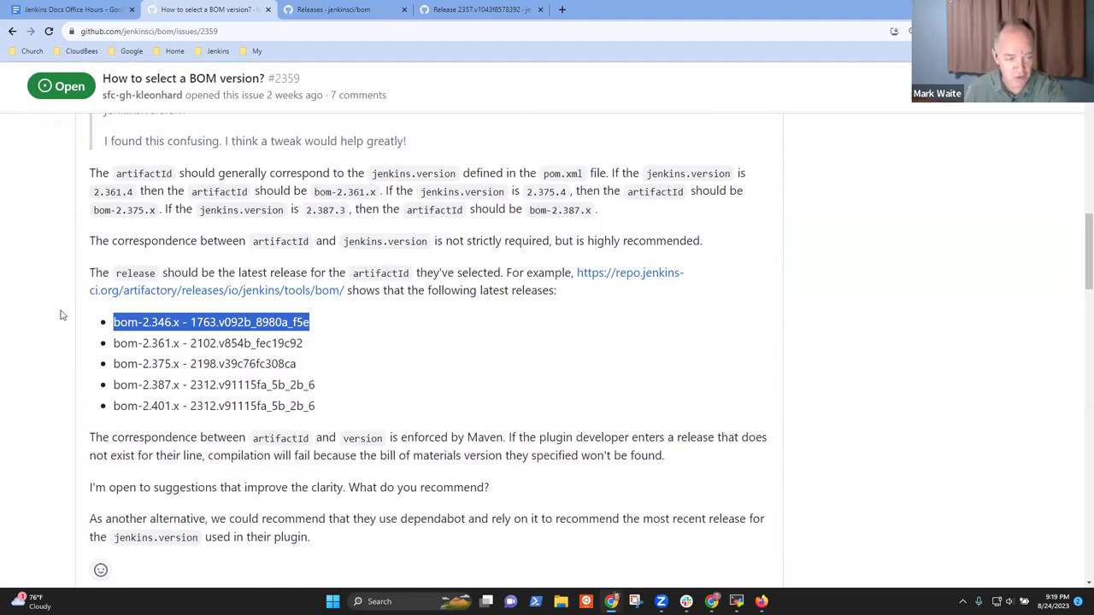
{"action": "left_click_drag", "start_coordinate": [116, 323], "coordinate": [284, 322]}
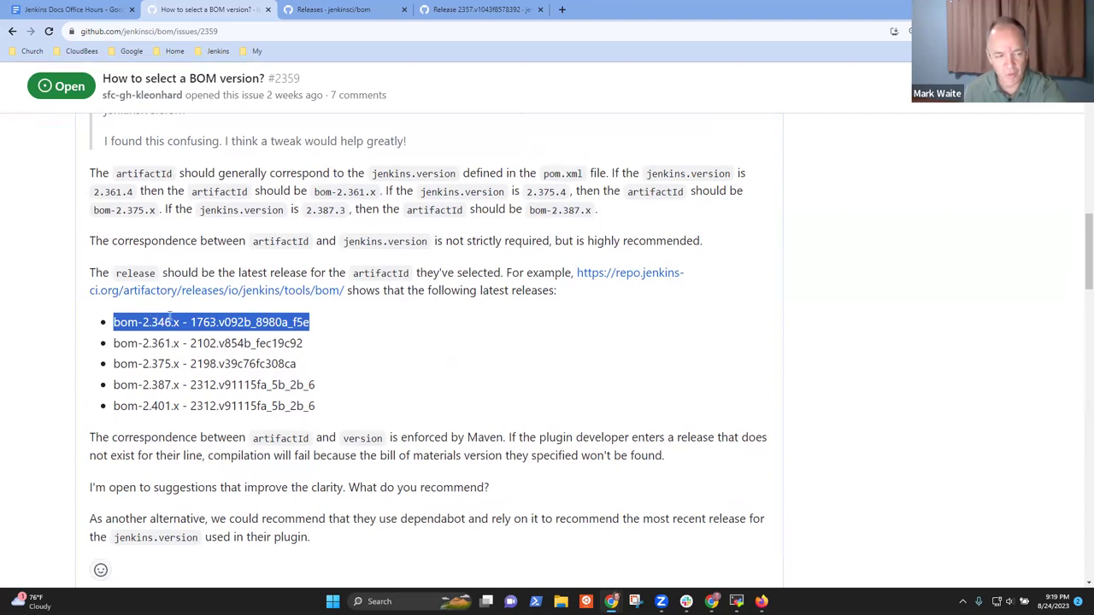
{"action": "left_click_drag", "start_coordinate": [190, 322], "coordinate": [310, 323]}
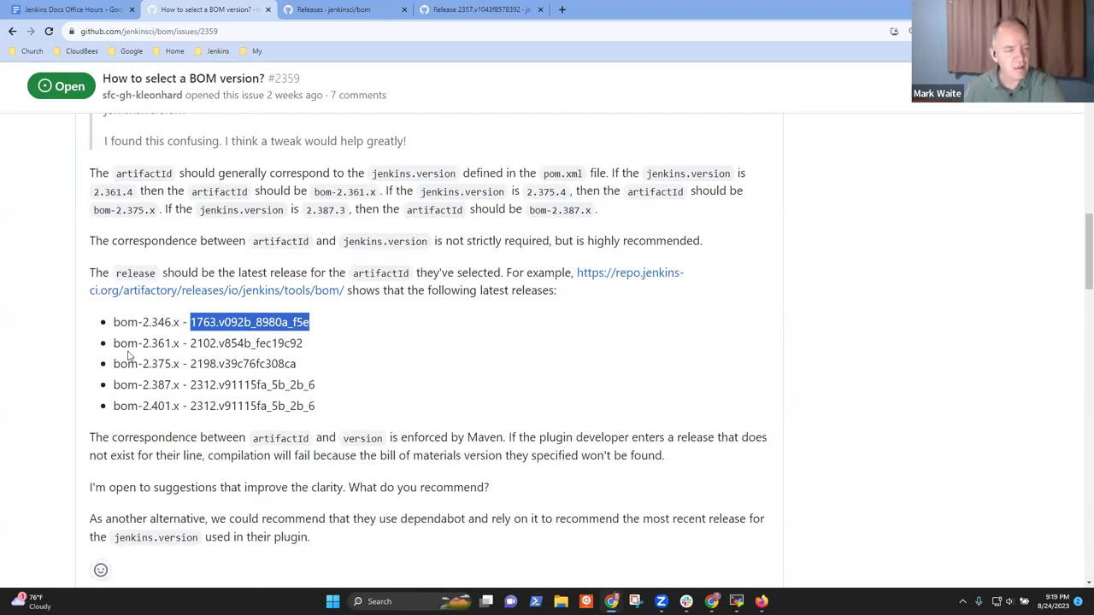
Highlight version 2102.v854b_fec19c92 of bom-2.361.x and the whole bom-2.387.x entry in the release list
{"action": "double_click", "coordinate": [157, 343]}
{"action": "left_click_drag", "start_coordinate": [190, 343], "coordinate": [288, 344]}
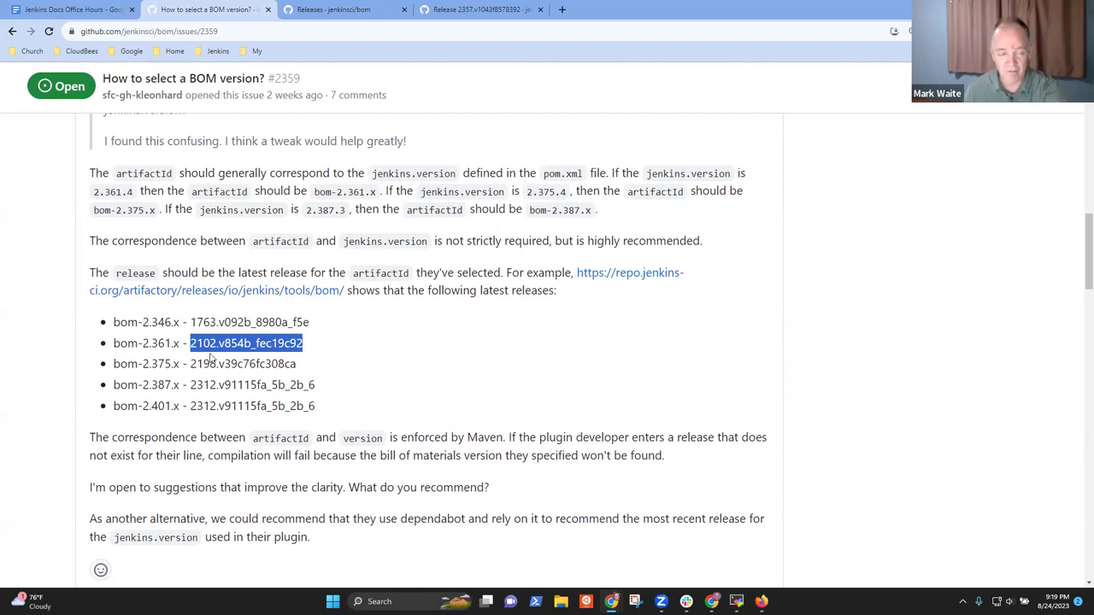
{"action": "left_click_drag", "start_coordinate": [117, 385], "coordinate": [287, 385]}
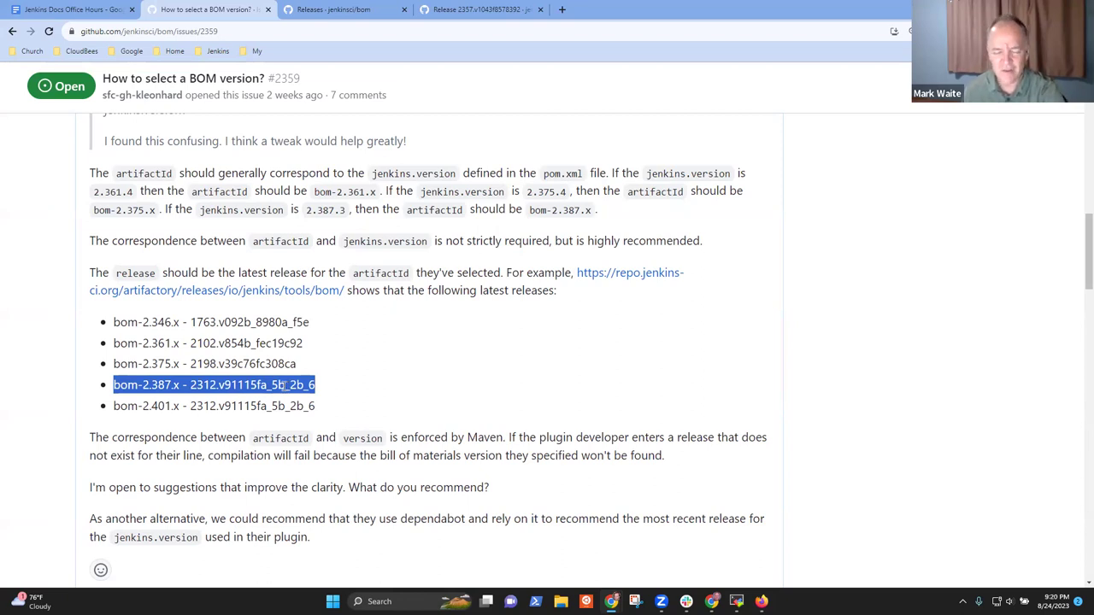
{"action": "left_click_drag", "start_coordinate": [134, 382], "coordinate": [257, 384]}
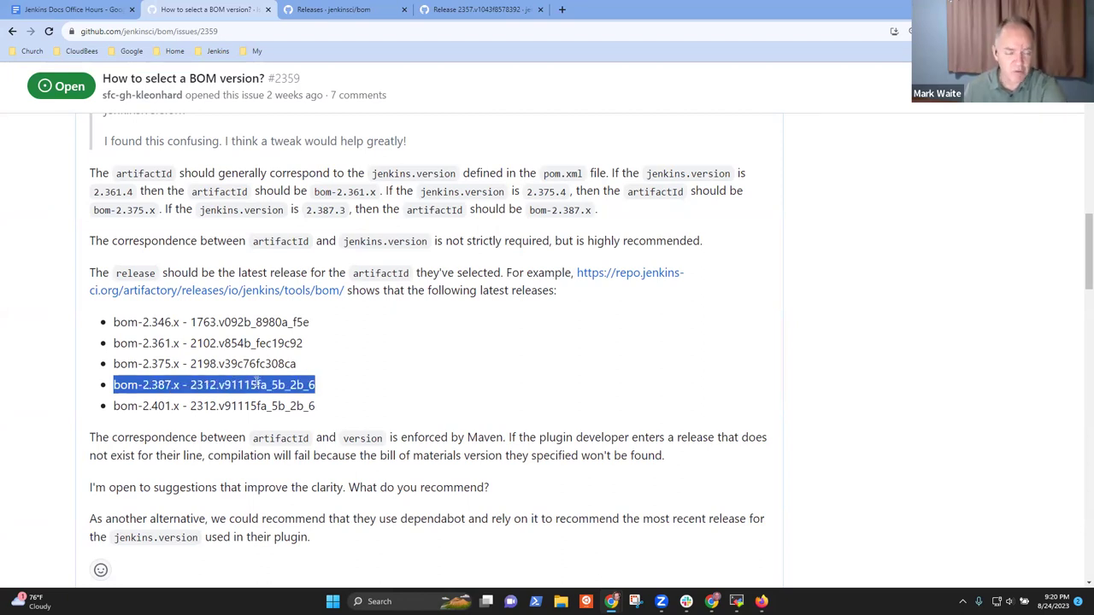
{"action": "left_click", "coordinate": [214, 383]}
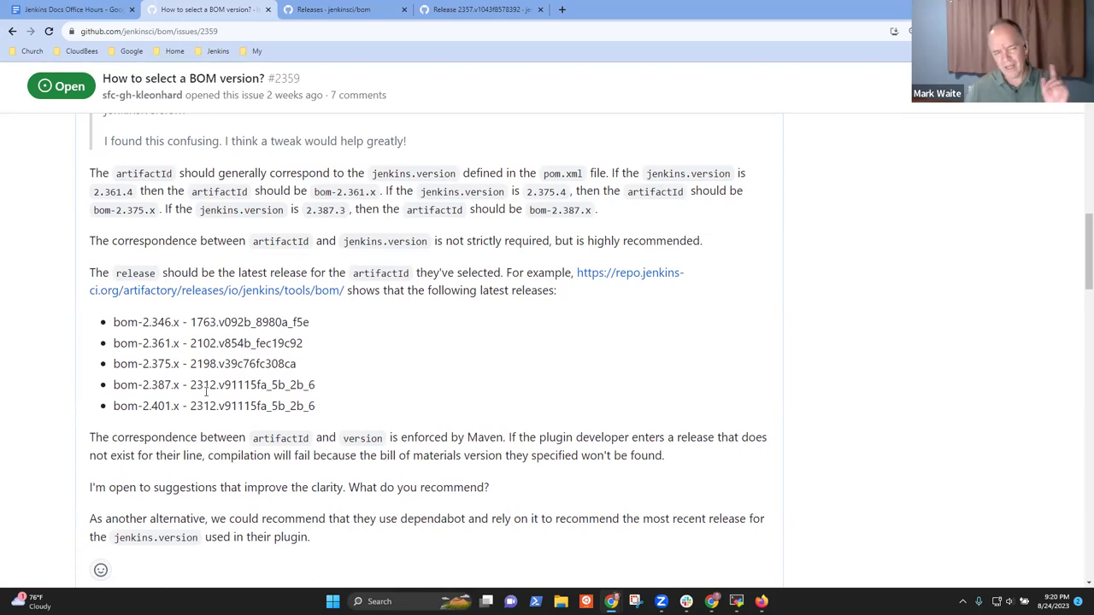
View the Usage section of the bom repository's README and highlight its dependencyManagement code example
{"action": "scroll", "coordinate": [205, 393], "scroll_direction": "down", "scroll_amount": 10}
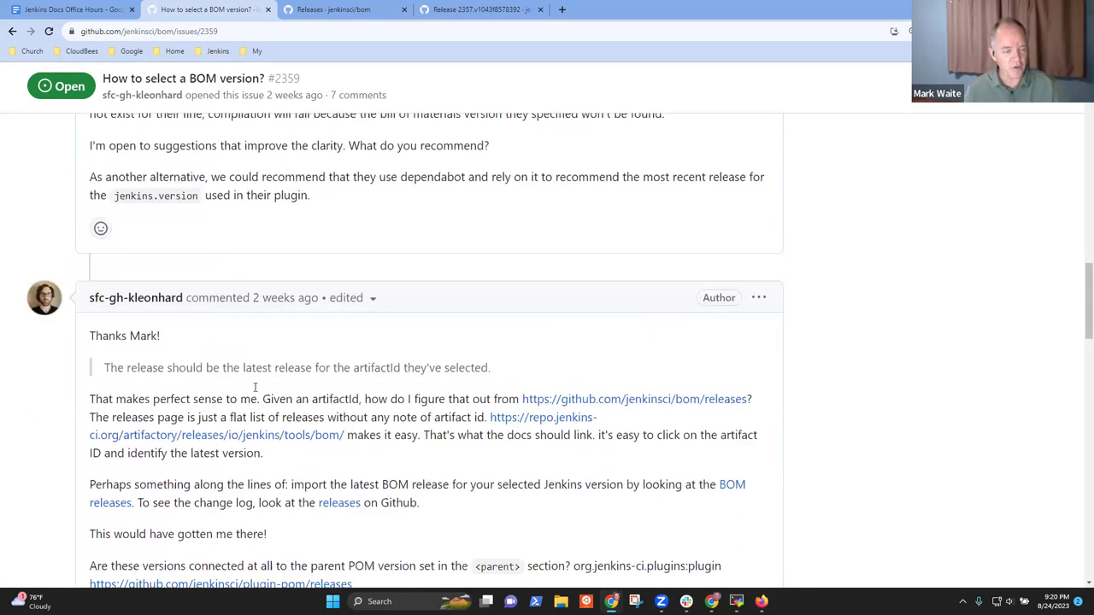
{"action": "scroll", "coordinate": [321, 340], "scroll_direction": "down", "scroll_amount": 2}
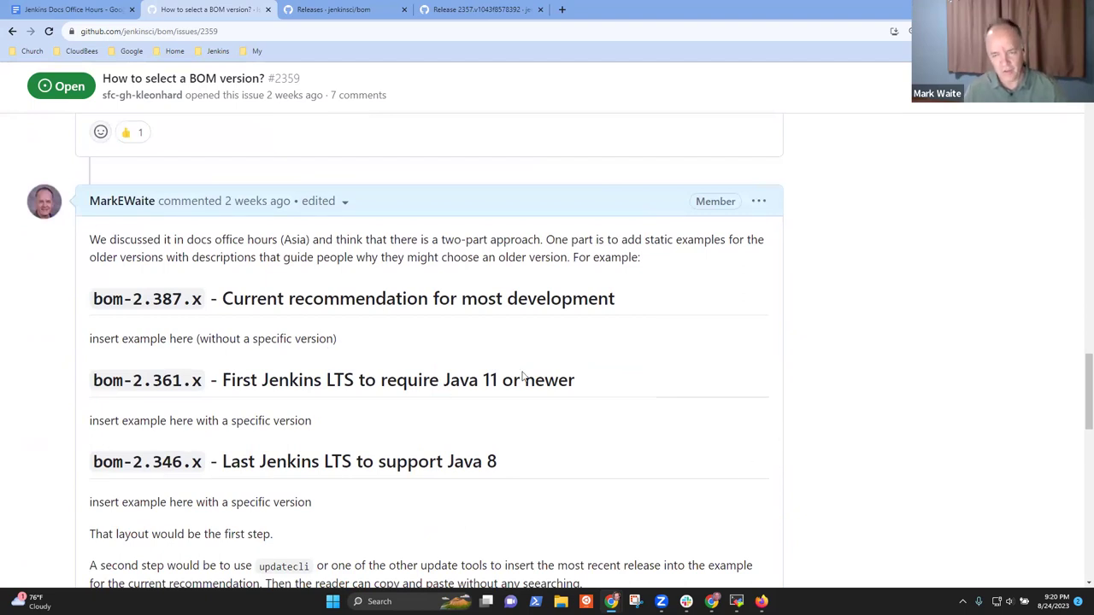
{"action": "left_click", "coordinate": [468, 8]}
{"action": "left_click", "coordinate": [51, 131]}
{"action": "scroll", "coordinate": [342, 290], "scroll_direction": "down", "scroll_amount": 15}
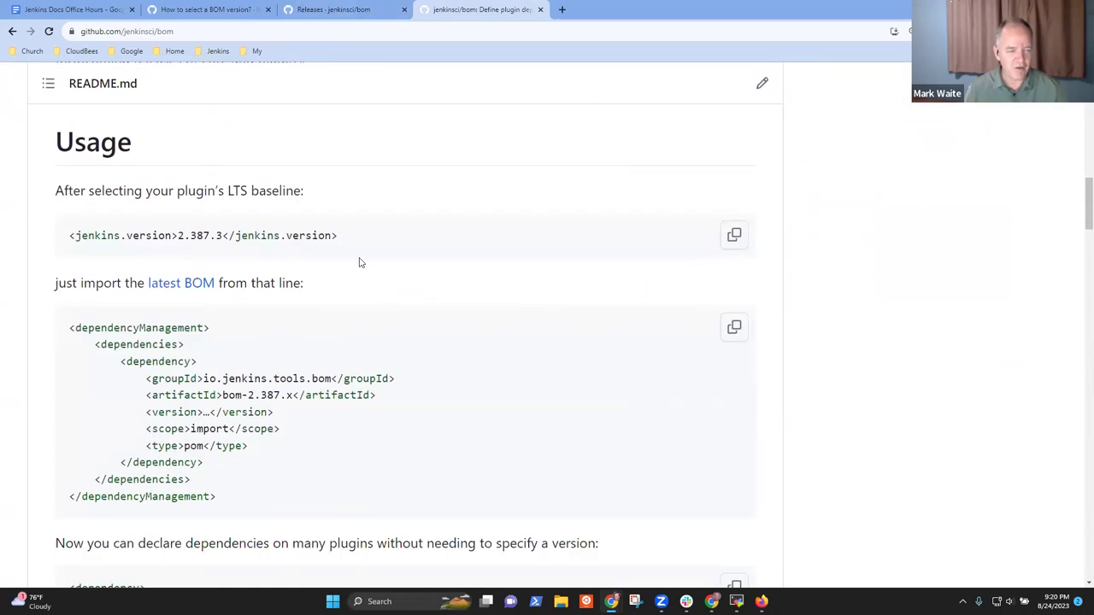
{"action": "left_click", "coordinate": [45, 143]}
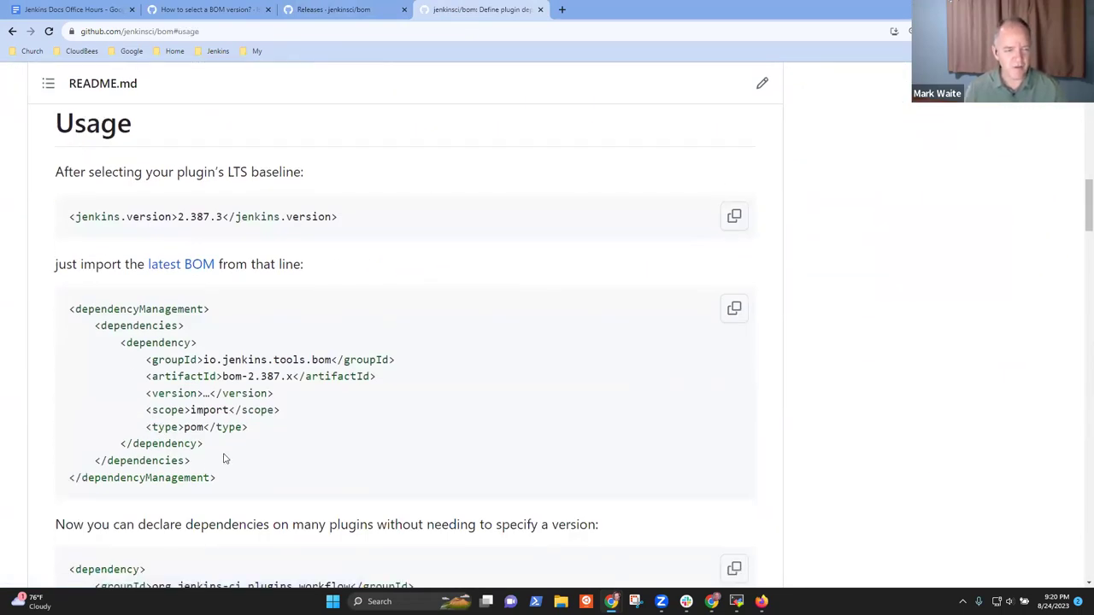
{"action": "left_click_drag", "start_coordinate": [224, 483], "coordinate": [69, 309]}
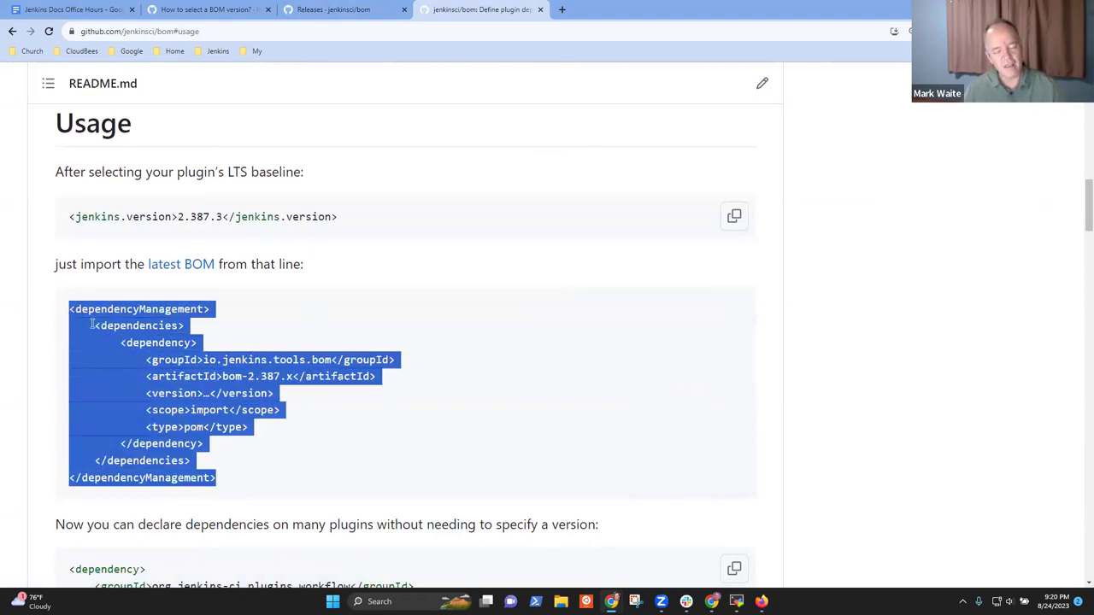
In the issue comment proposing a two-part approach, highlight the bom-2.387.x, bom-2.361.x and bom-2.346.x example headings
{"action": "left_click", "coordinate": [199, 7]}
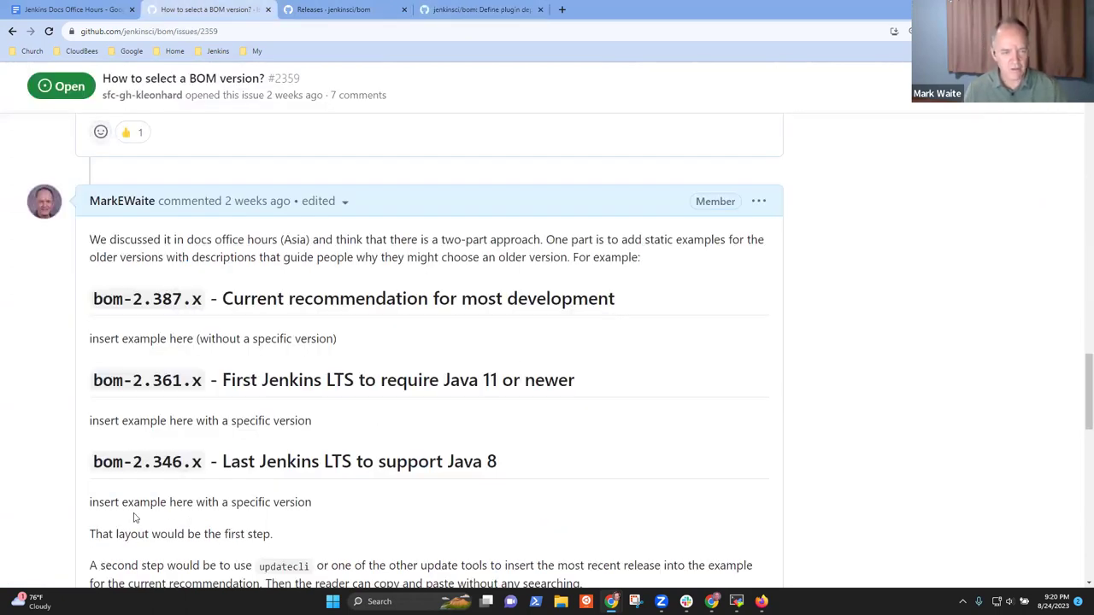
{"action": "left_click_drag", "start_coordinate": [622, 305], "coordinate": [32, 317]}
{"action": "left_click", "coordinate": [37, 320]}
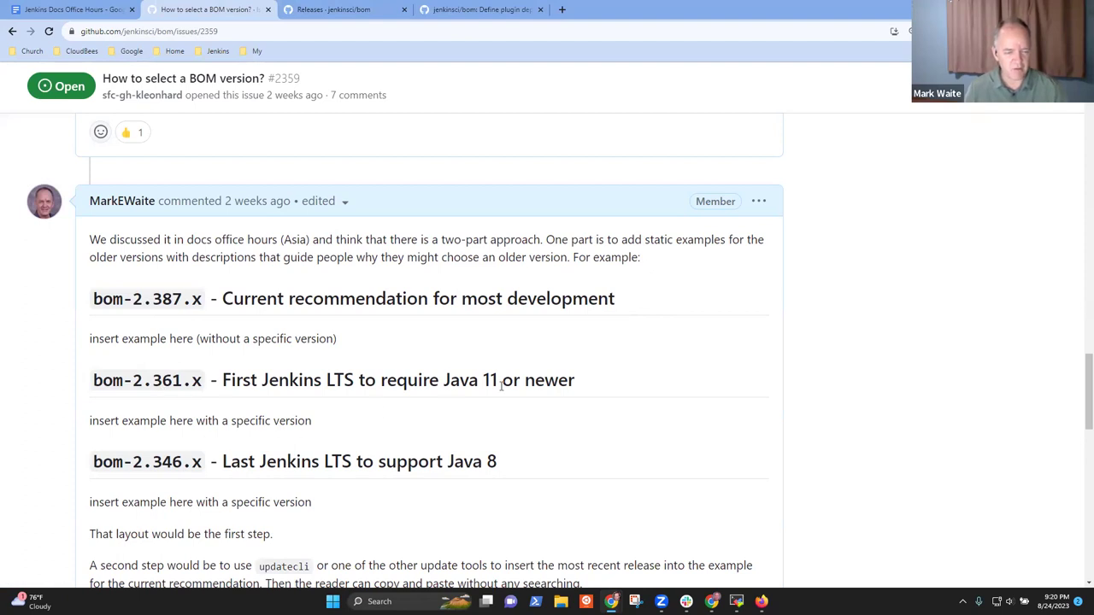
{"action": "left_click_drag", "start_coordinate": [590, 382], "coordinate": [88, 388]}
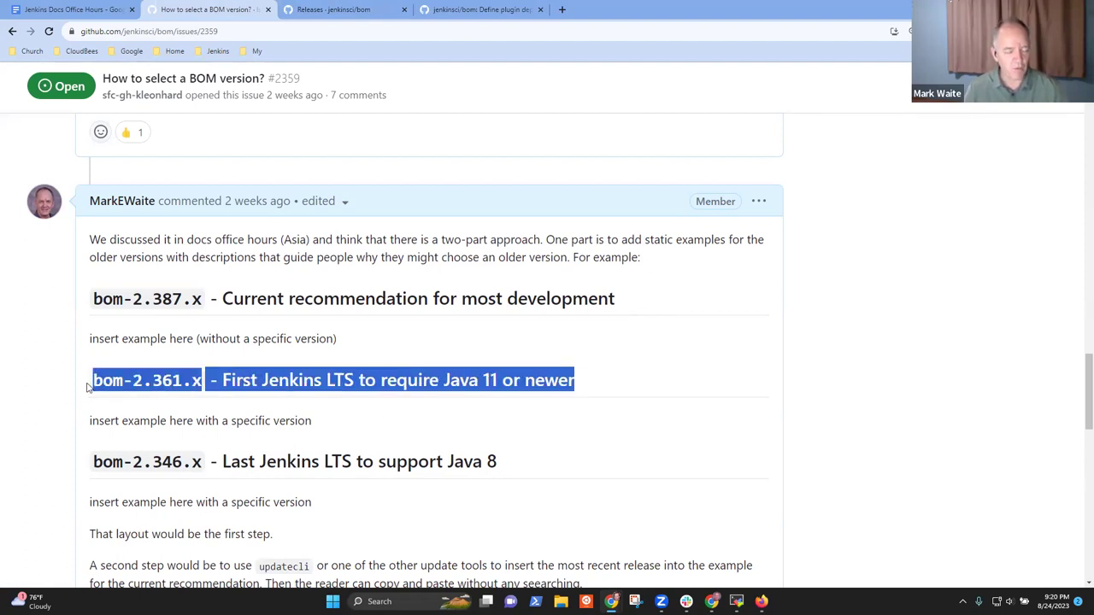
{"action": "left_click_drag", "start_coordinate": [514, 463], "coordinate": [89, 462]}
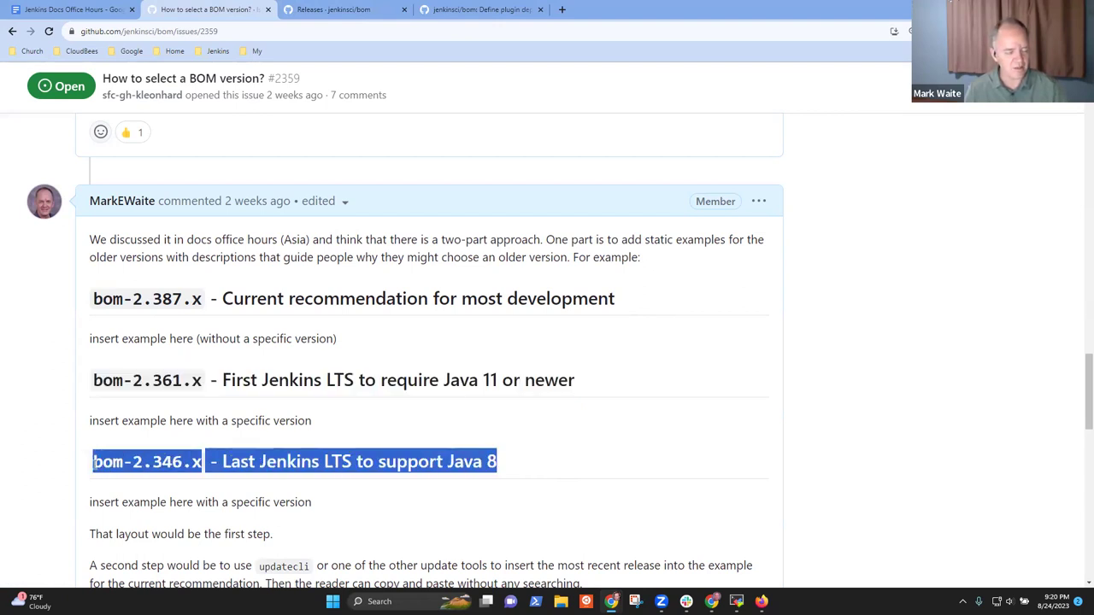
Highlight the heading descriptions "First Jenkins LTS to require Java 11 or newer" and "Last Jenkins LTS to support Java 8" in the proposal
{"action": "left_click", "coordinate": [563, 419]}
{"action": "left_click_drag", "start_coordinate": [591, 382], "coordinate": [93, 371]}
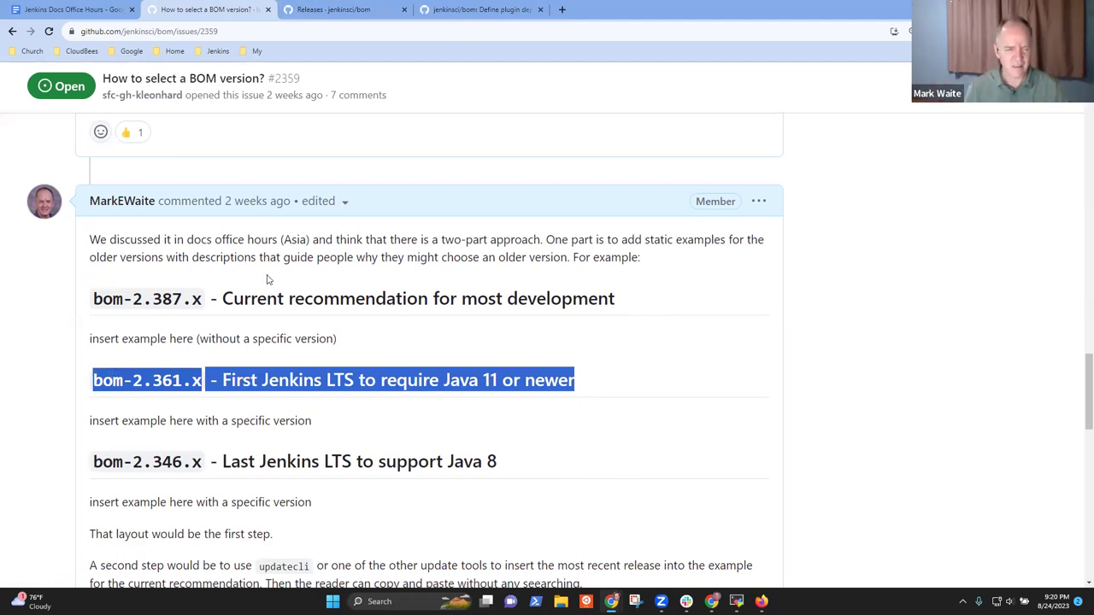
{"action": "left_click", "coordinate": [458, 386]}
{"action": "left_click_drag", "start_coordinate": [236, 383], "coordinate": [534, 382]}
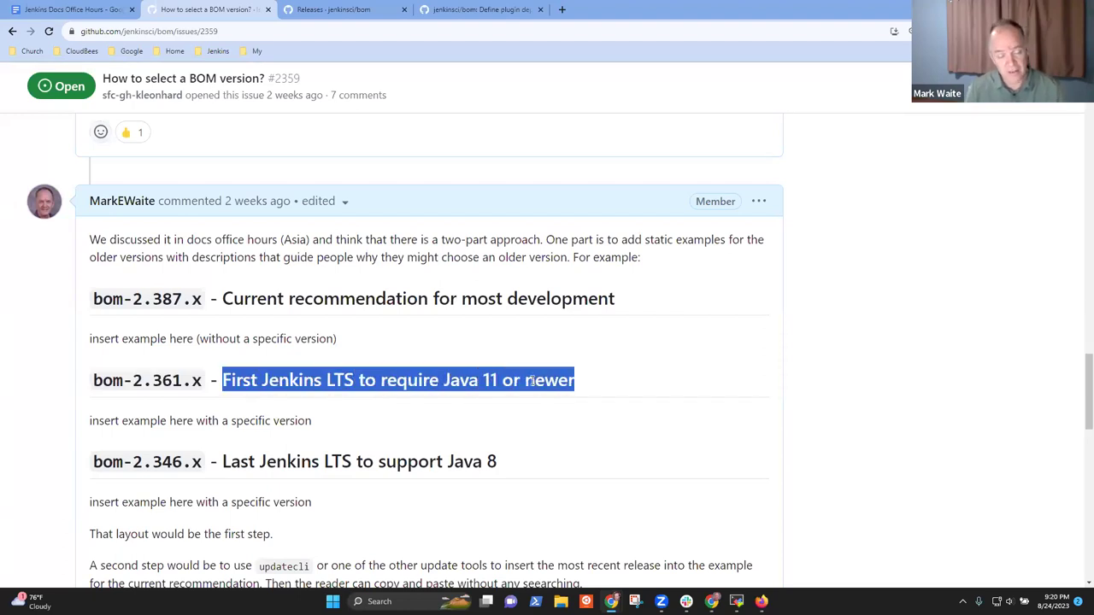
{"action": "left_click_drag", "start_coordinate": [223, 462], "coordinate": [493, 464]}
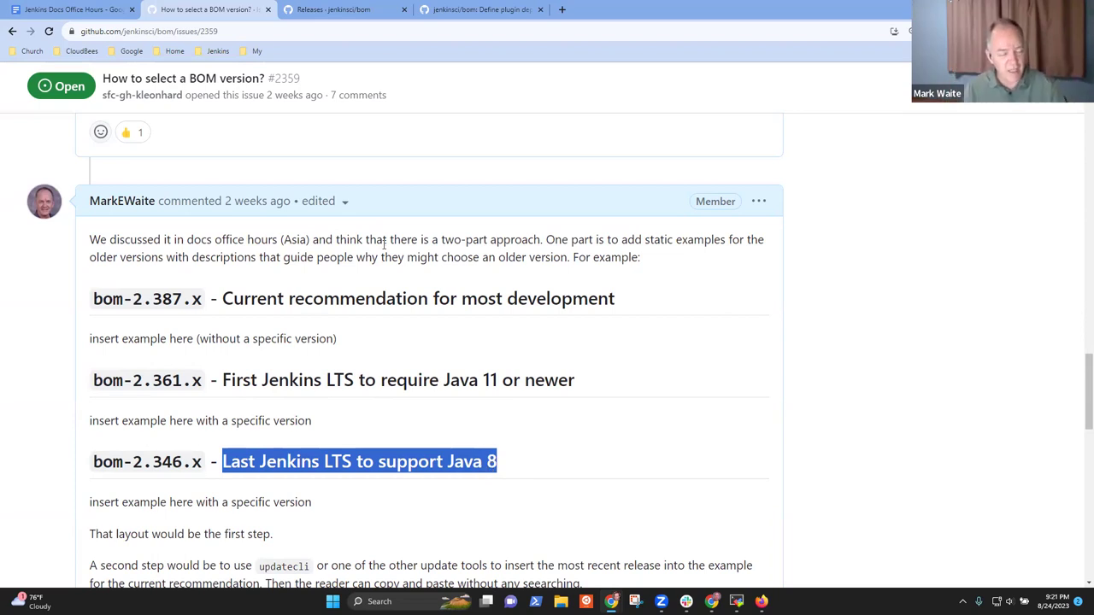
Check the README's Usage section, then highlight bom-2.401.x in the latest releases list of the issue comment
{"action": "left_click", "coordinate": [477, 17]}
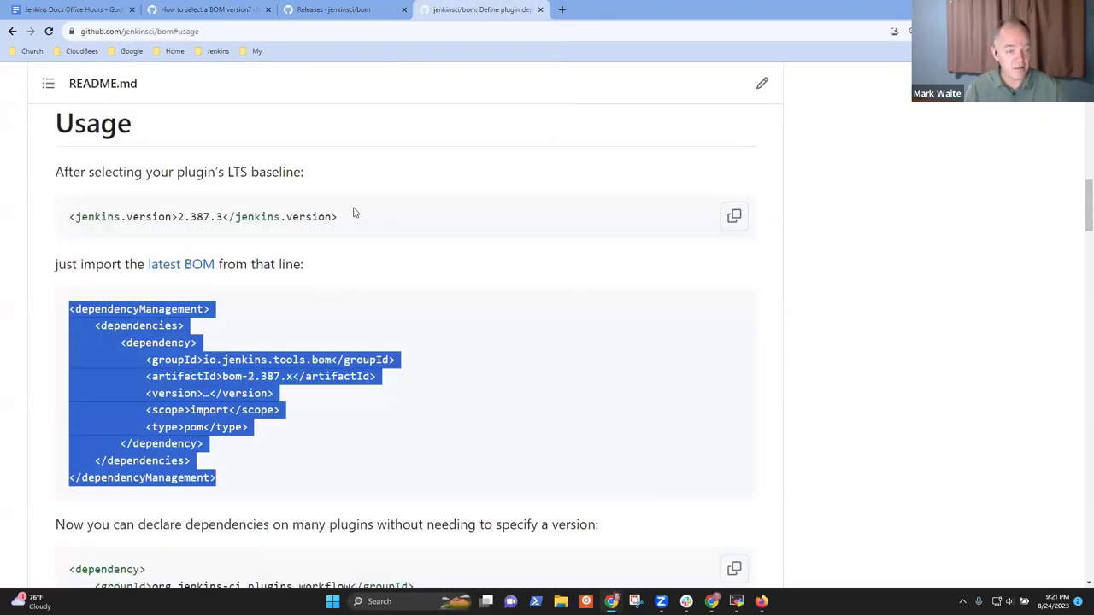
{"action": "left_click", "coordinate": [165, 10]}
{"action": "scroll", "coordinate": [298, 300], "scroll_direction": "up", "scroll_amount": 15}
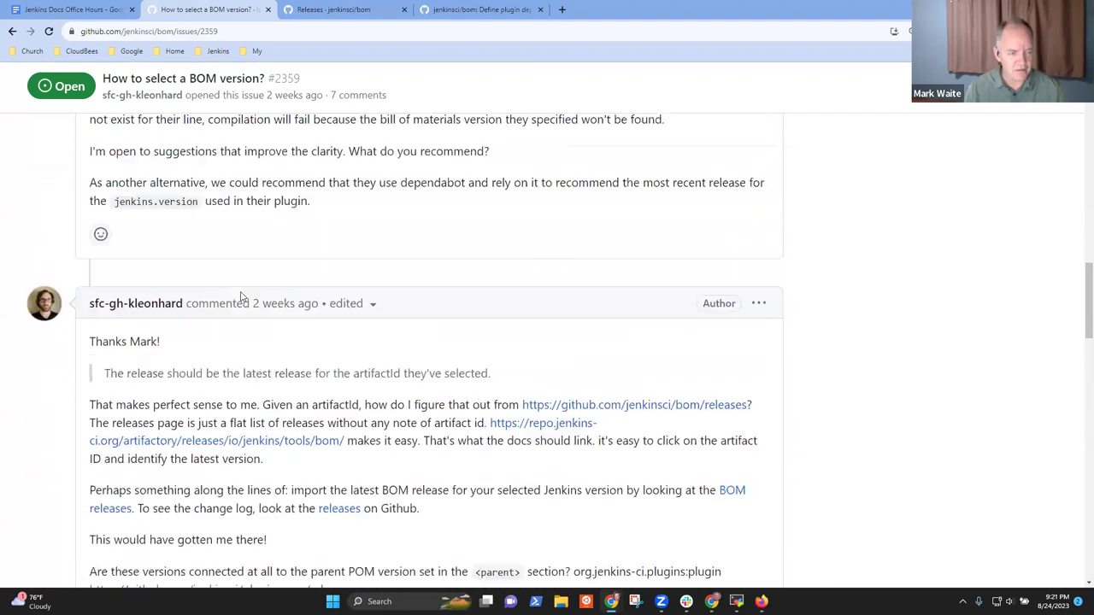
{"action": "scroll", "coordinate": [238, 284], "scroll_direction": "up", "scroll_amount": 3}
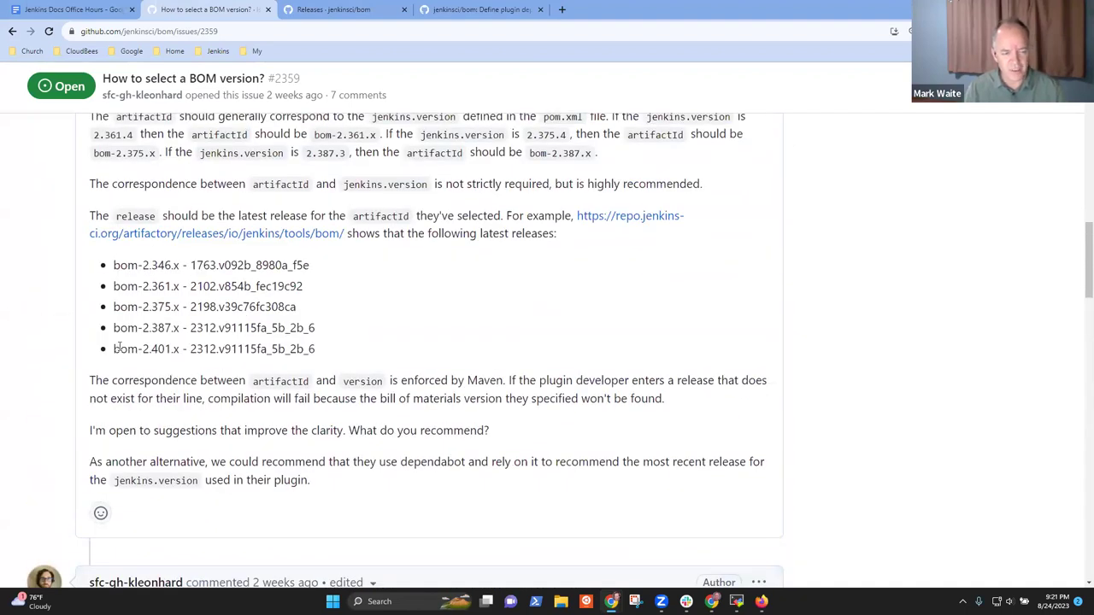
{"action": "left_click_drag", "start_coordinate": [119, 347], "coordinate": [177, 350]}
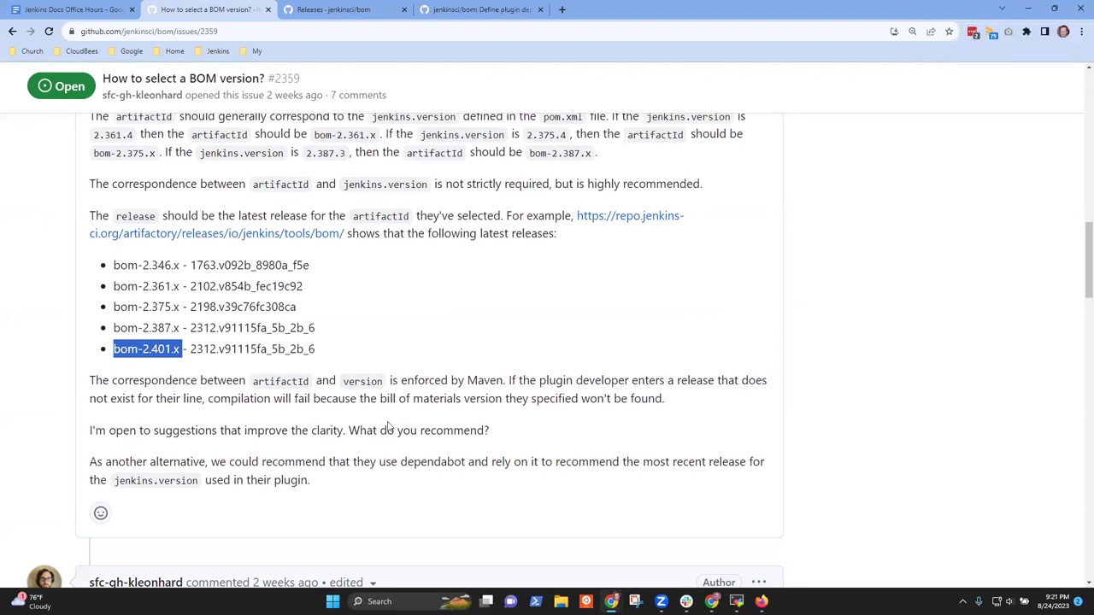
Review the opening description of issue 2359, including its quoted usage example and the question about version
{"action": "scroll", "coordinate": [470, 424], "scroll_direction": "up", "scroll_amount": 5}
{"action": "scroll", "coordinate": [476, 405], "scroll_direction": "down", "scroll_amount": 2}
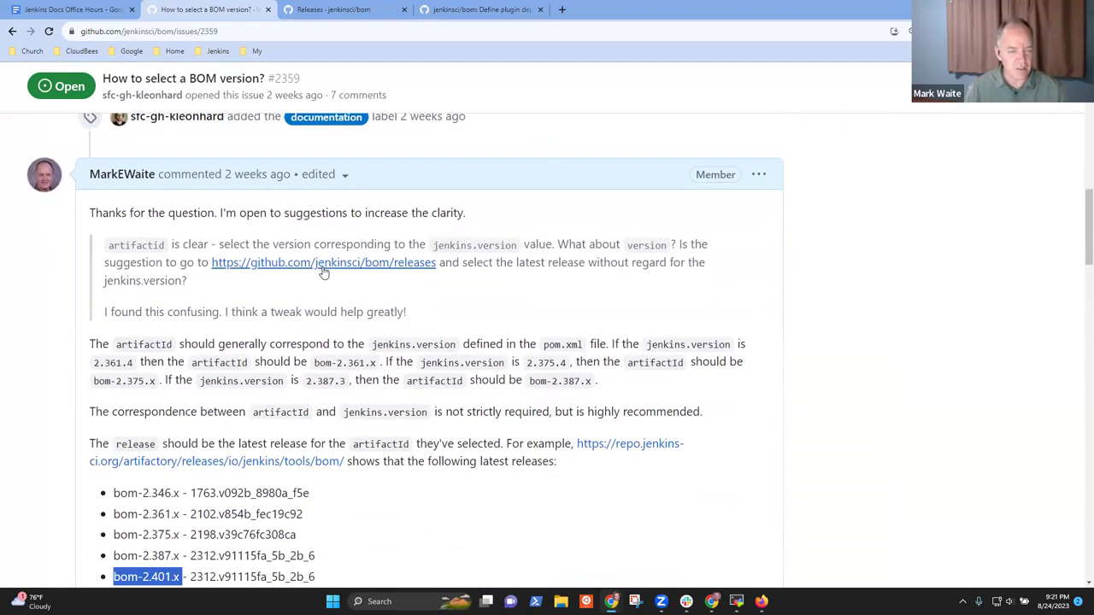
{"action": "scroll", "coordinate": [357, 308], "scroll_direction": "up", "scroll_amount": 7}
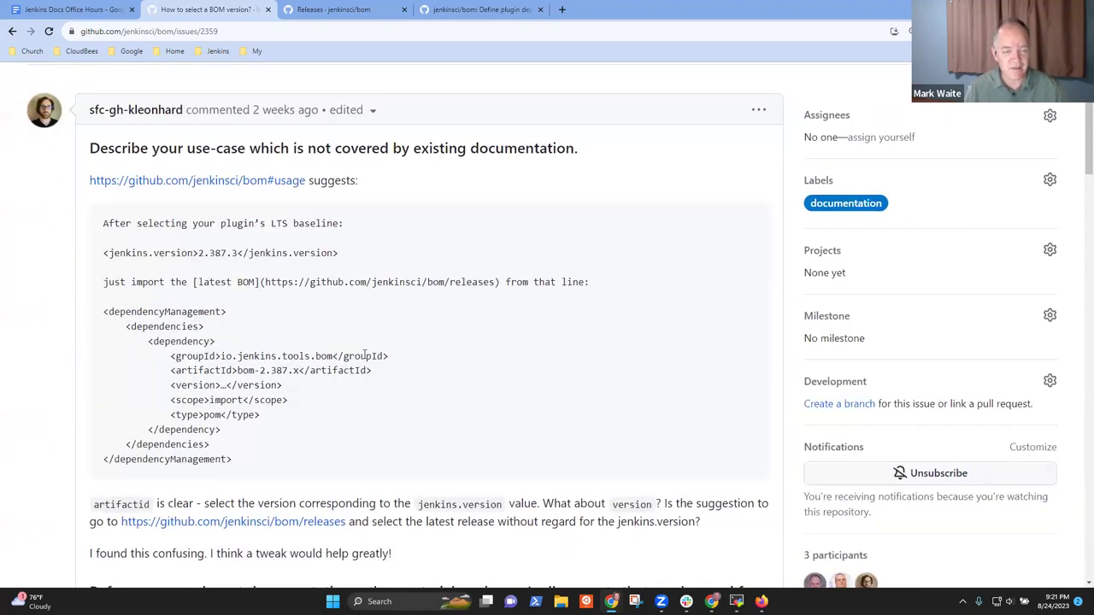
{"action": "scroll", "coordinate": [410, 342], "scroll_direction": "up", "scroll_amount": 1}
{"action": "scroll", "coordinate": [427, 339], "scroll_direction": "down", "scroll_amount": 1}
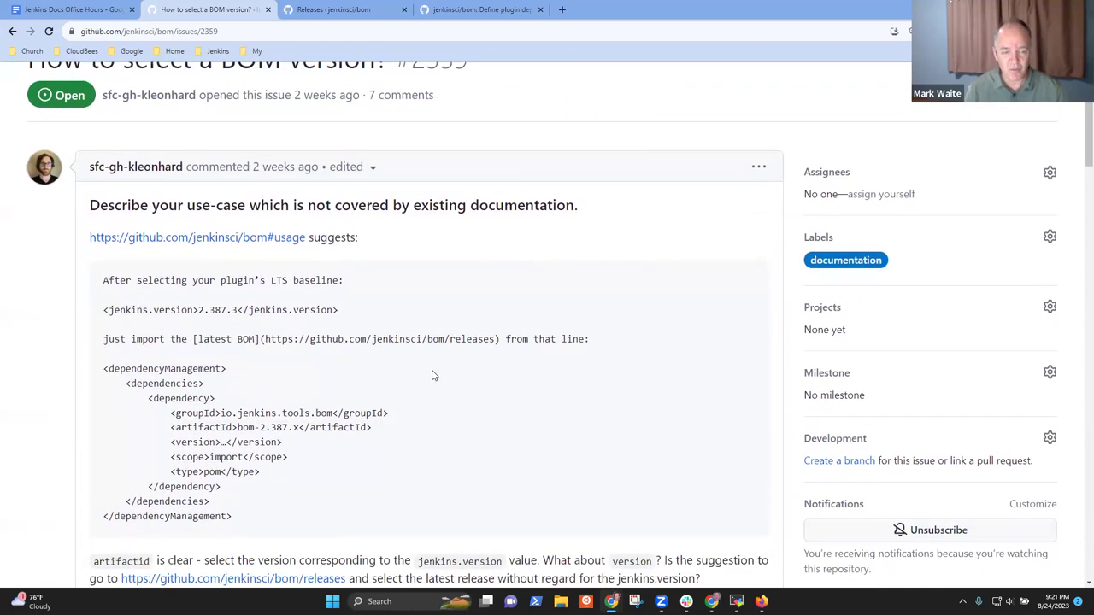
{"action": "scroll", "coordinate": [459, 364], "scroll_direction": "down", "scroll_amount": 3}
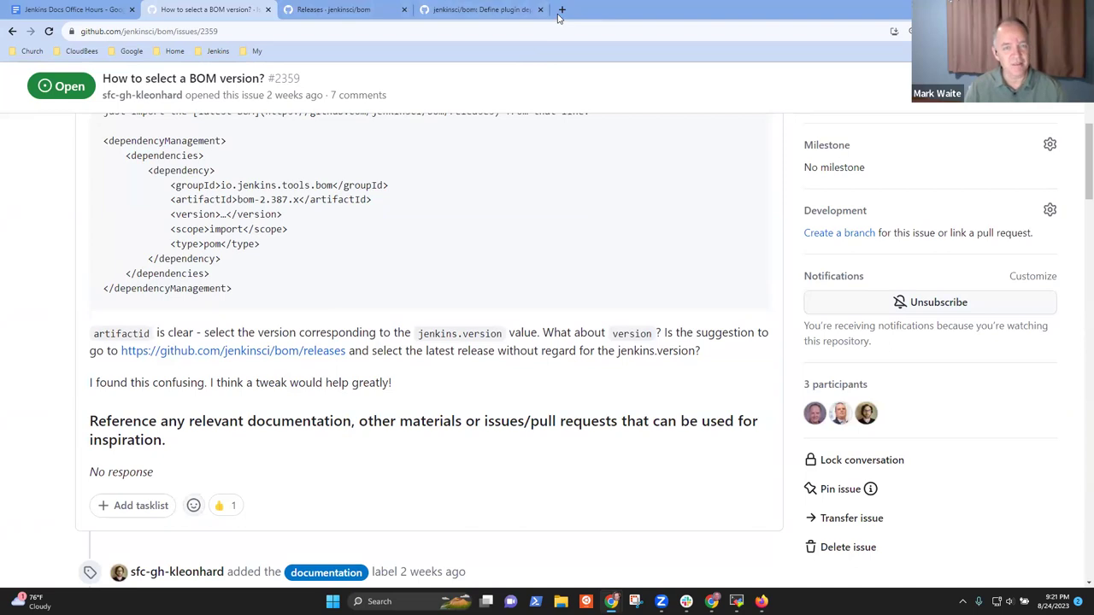
Open jenkins.io in a new tab, search for "choosing" and open the page "Choosing a Jenkins version to build against"
{"action": "left_click", "coordinate": [561, 10]}
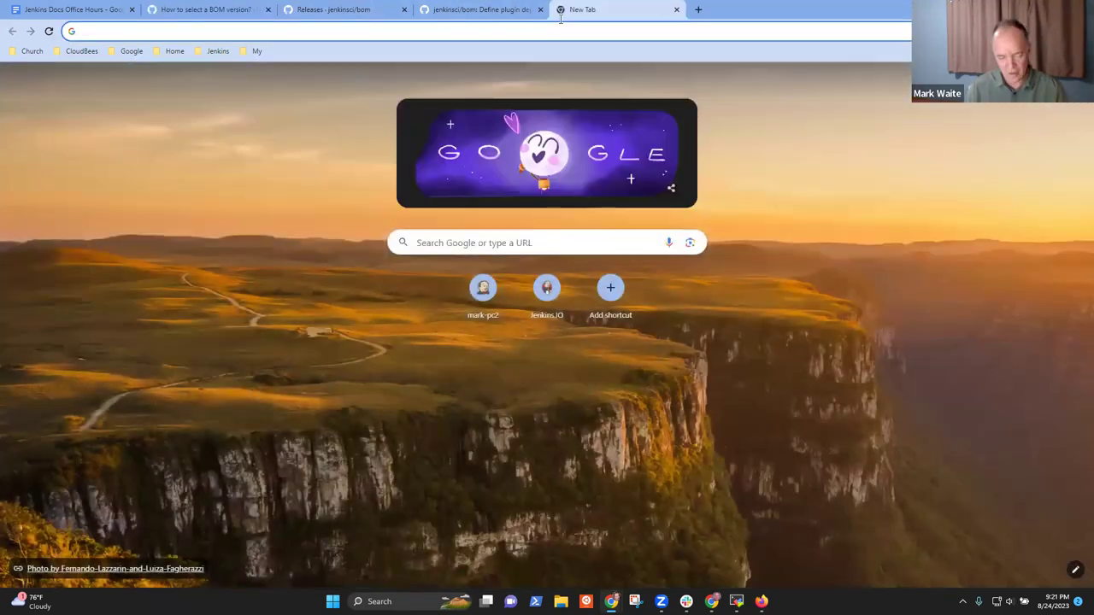
{"action": "type", "text": "jen"}
{"action": "key", "text": "Return"}
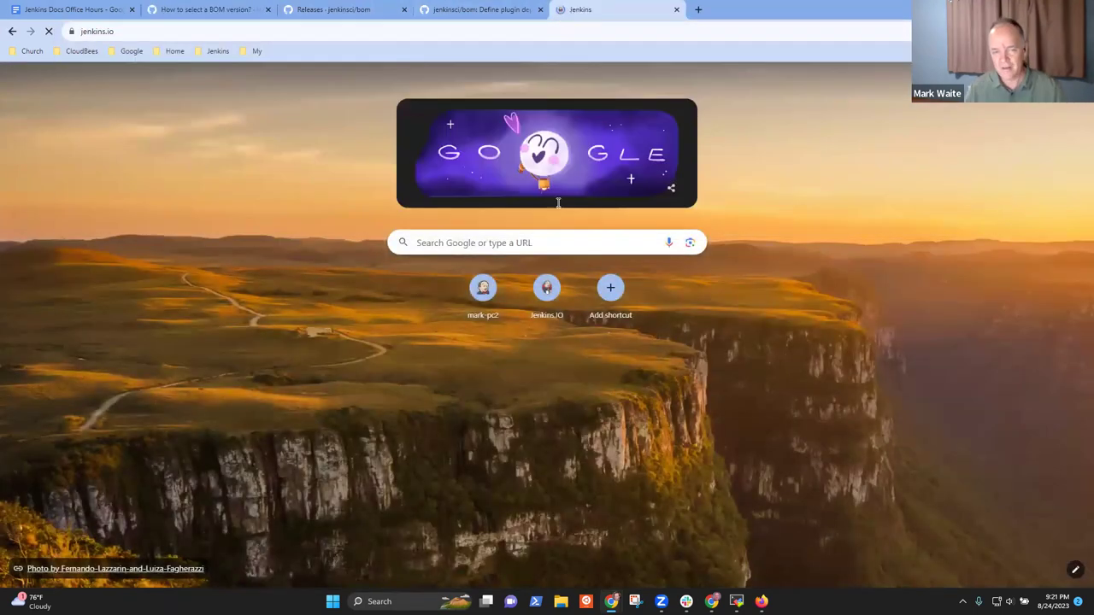
{"action": "key", "text": "ctrl+k"}
{"action": "type", "text": "choosing"}
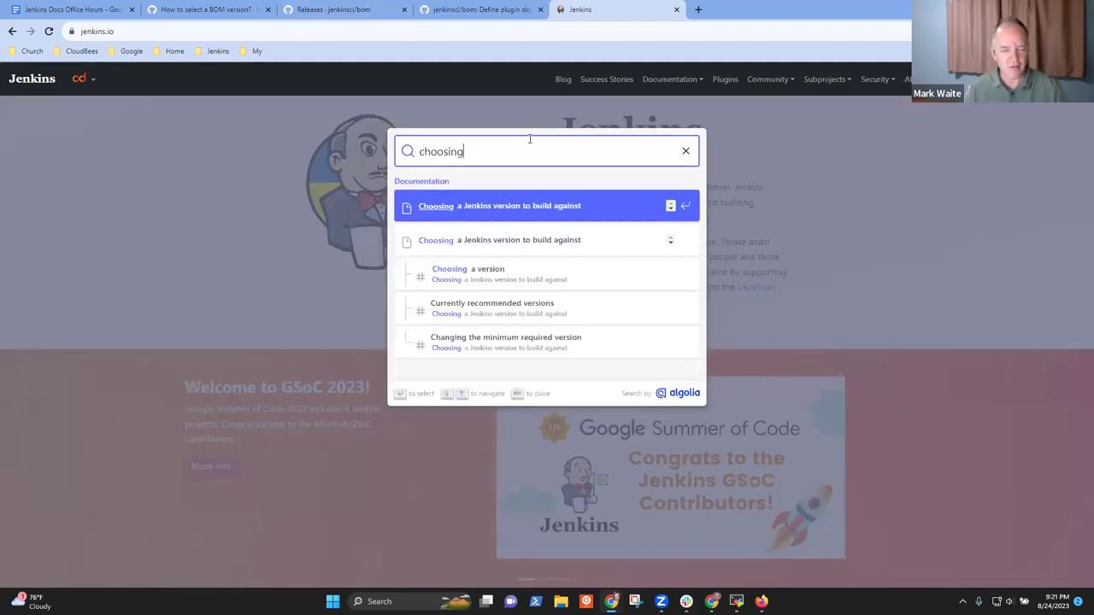
{"action": "left_click", "coordinate": [527, 210]}
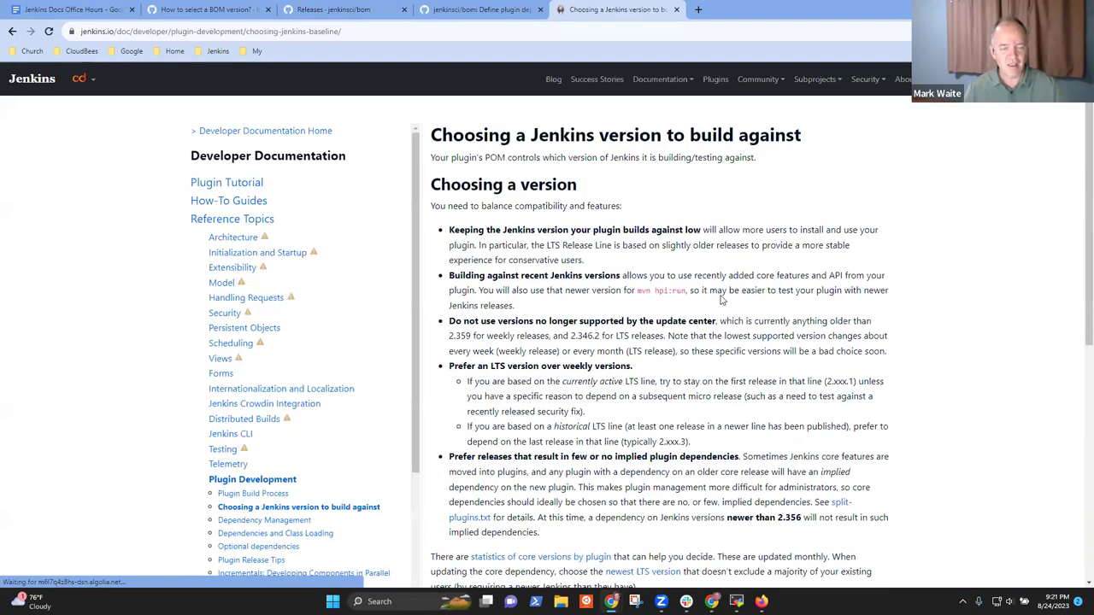
Enlarge the page and read its guidance on choosing a version, the currently recommended versions and changing the minimum required version
{"action": "key", "text": "ctrl+plus"}
{"action": "key", "text": "ctrl+plus"}
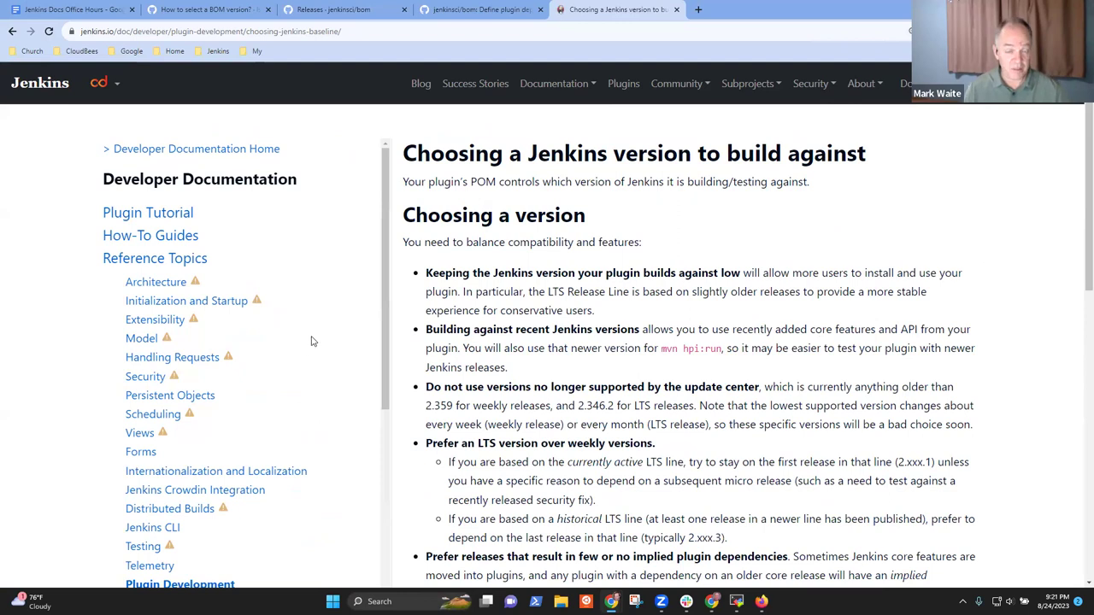
{"action": "scroll", "coordinate": [710, 347], "scroll_direction": "down", "scroll_amount": 3}
{"action": "scroll", "coordinate": [727, 347], "scroll_direction": "up", "scroll_amount": 3}
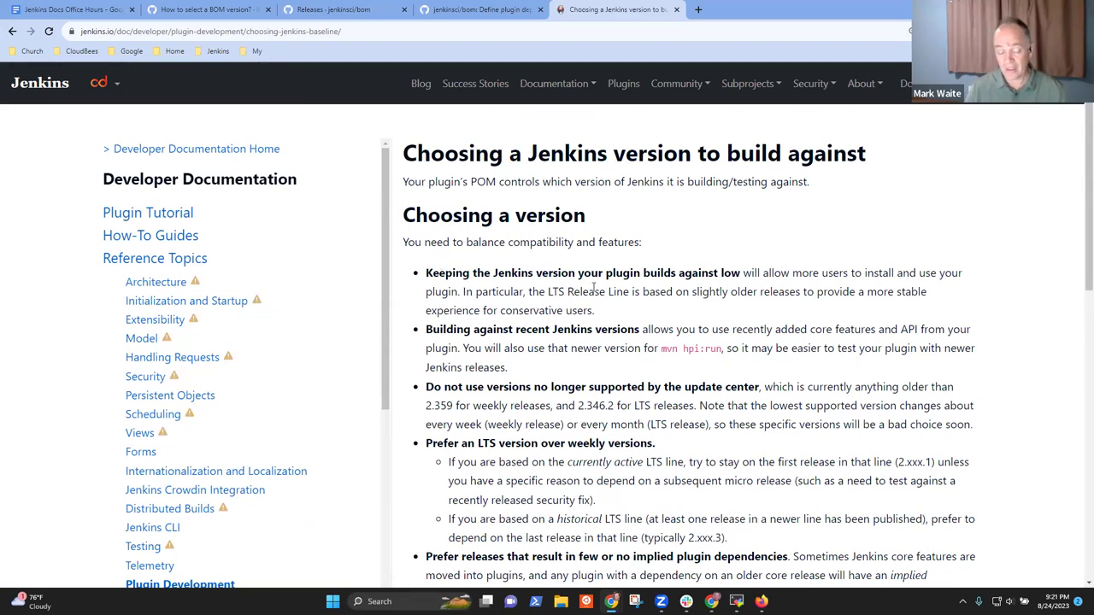
{"action": "scroll", "coordinate": [593, 287], "scroll_direction": "down", "scroll_amount": 5}
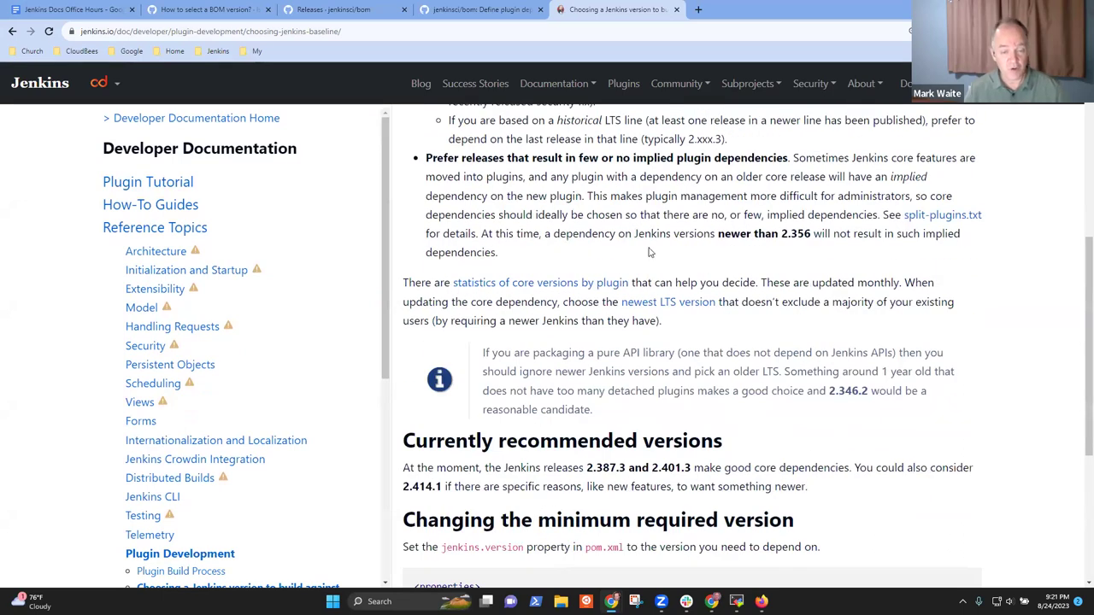
{"action": "scroll", "coordinate": [590, 371], "scroll_direction": "down", "scroll_amount": 3}
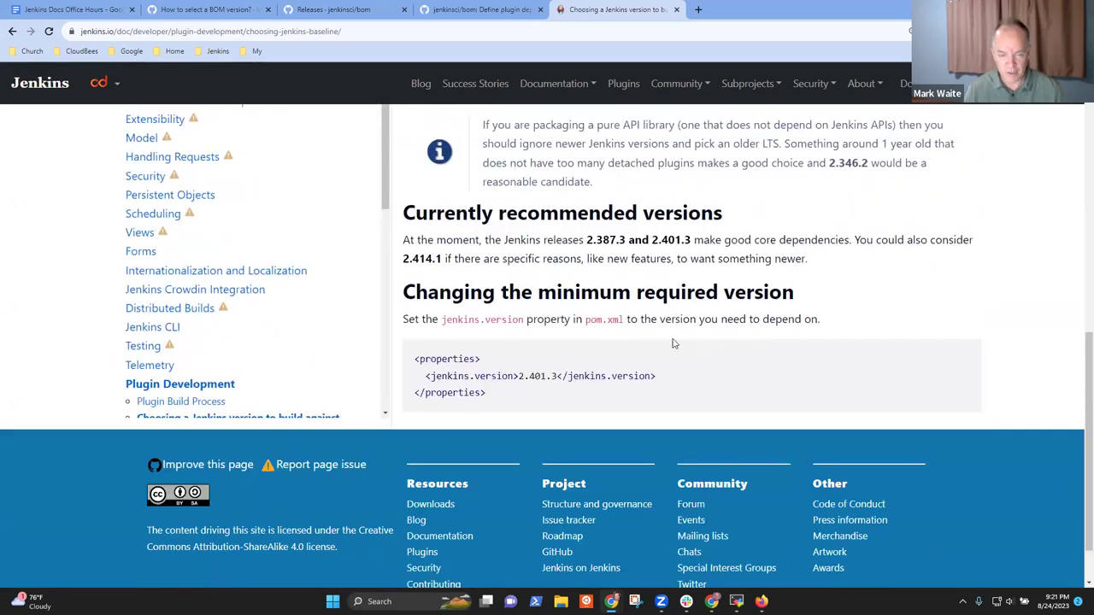
{"action": "scroll", "coordinate": [664, 342], "scroll_direction": "up", "scroll_amount": 10}
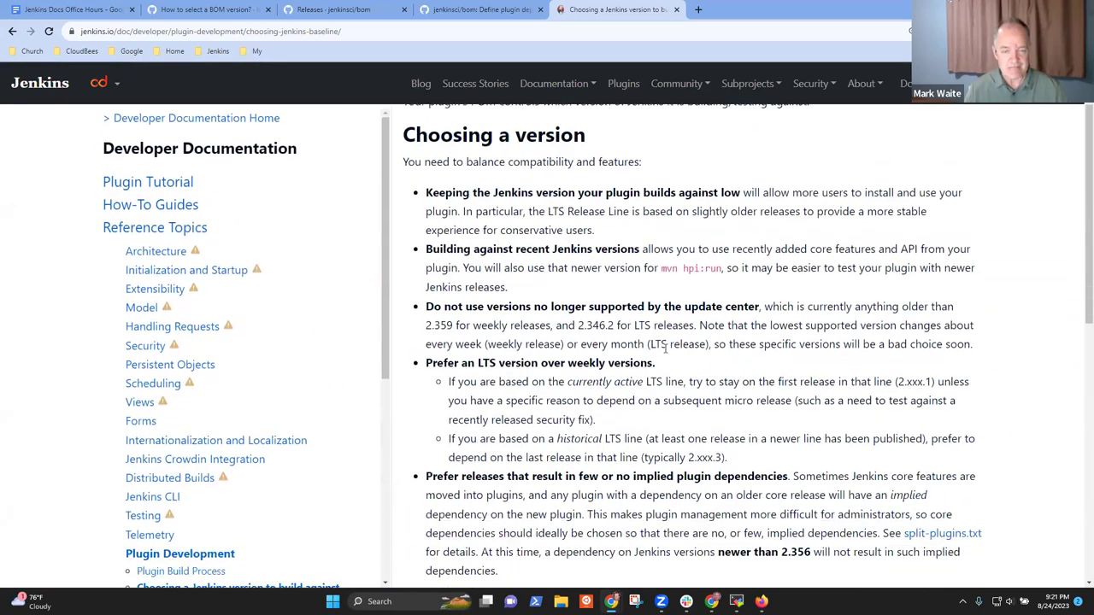
{"action": "scroll", "coordinate": [675, 345], "scroll_direction": "down", "scroll_amount": 1}
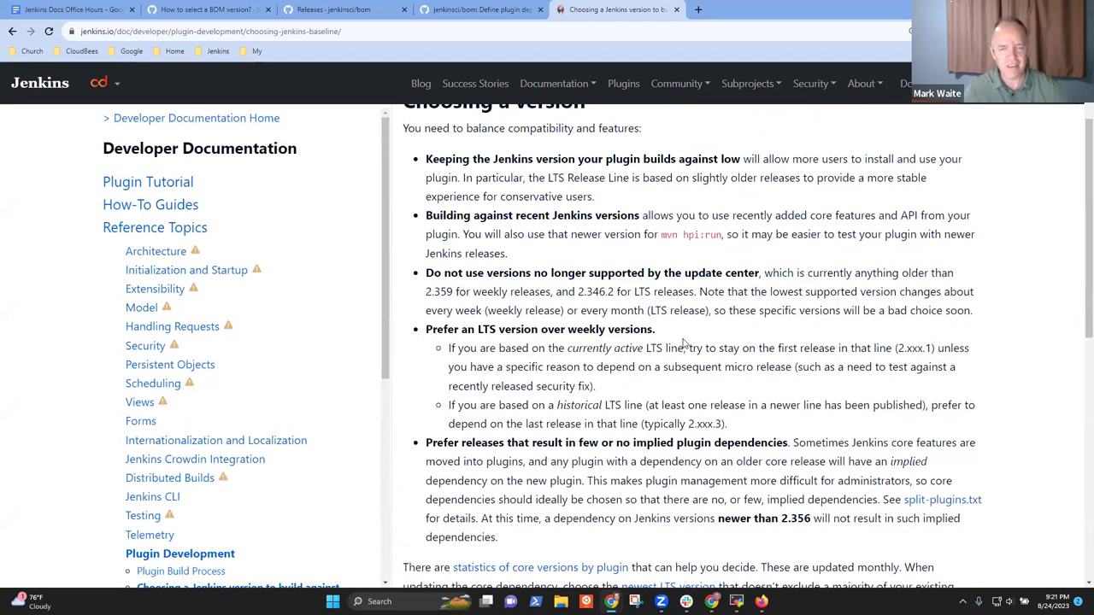
{"action": "scroll", "coordinate": [754, 483], "scroll_direction": "down", "scroll_amount": 4}
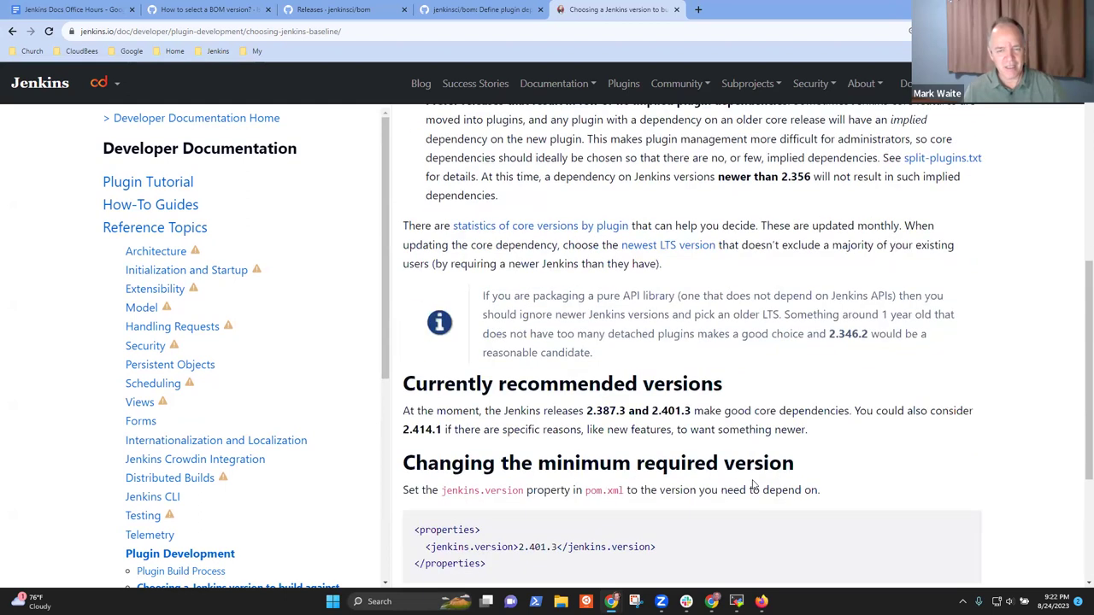
{"action": "scroll", "coordinate": [556, 371], "scroll_direction": "down", "scroll_amount": 2}
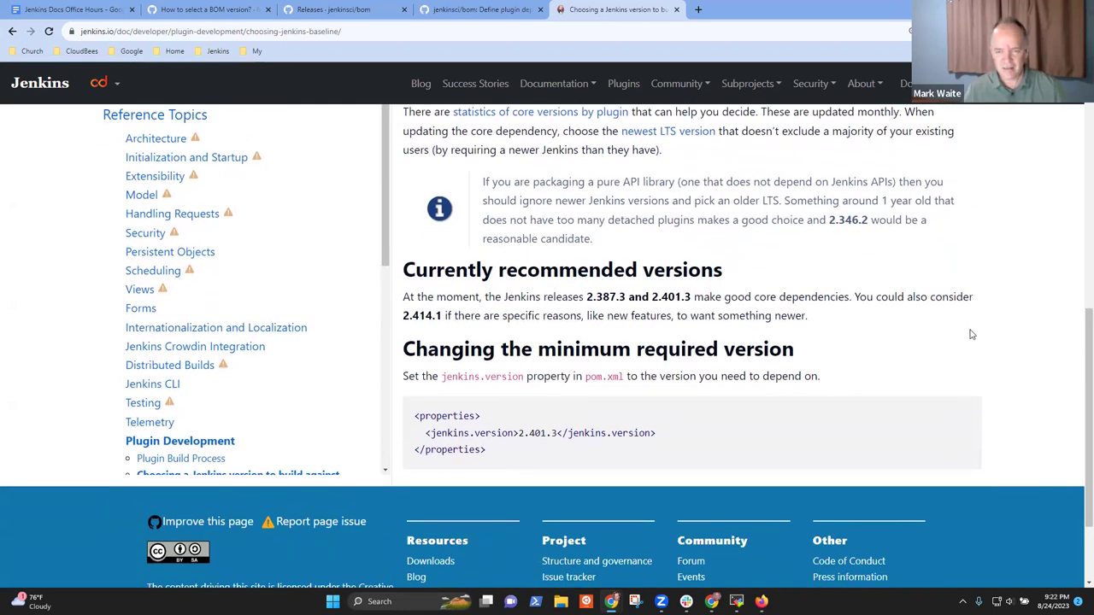
Highlight the releases 2.387.3, 2.401.3 and 2.414.1 in turn under Currently recommended versions
{"action": "double_click", "coordinate": [601, 294]}
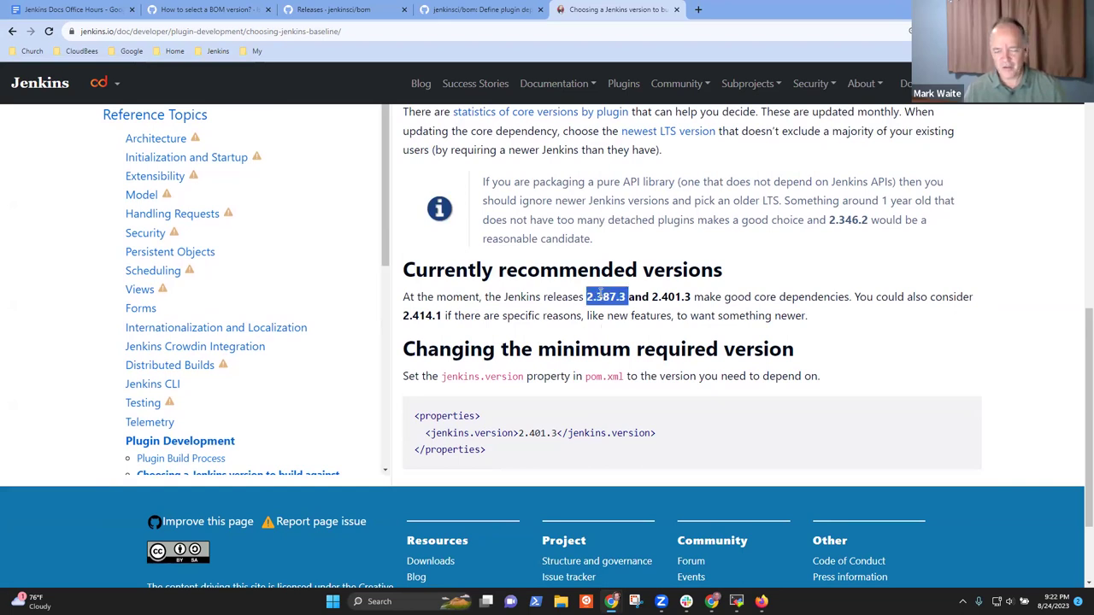
{"action": "double_click", "coordinate": [654, 297]}
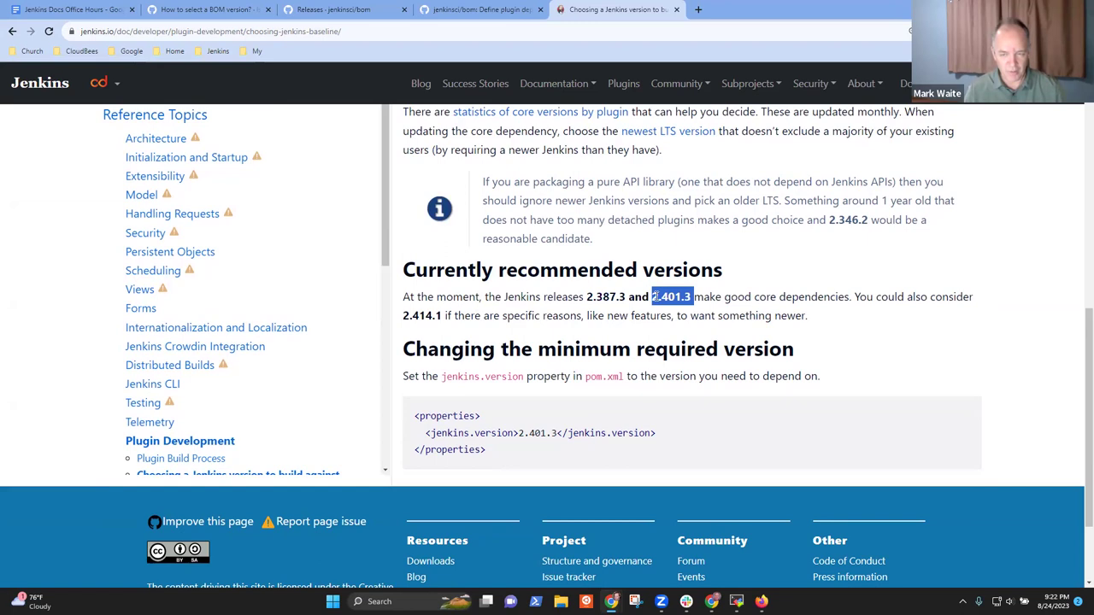
{"action": "double_click", "coordinate": [418, 316]}
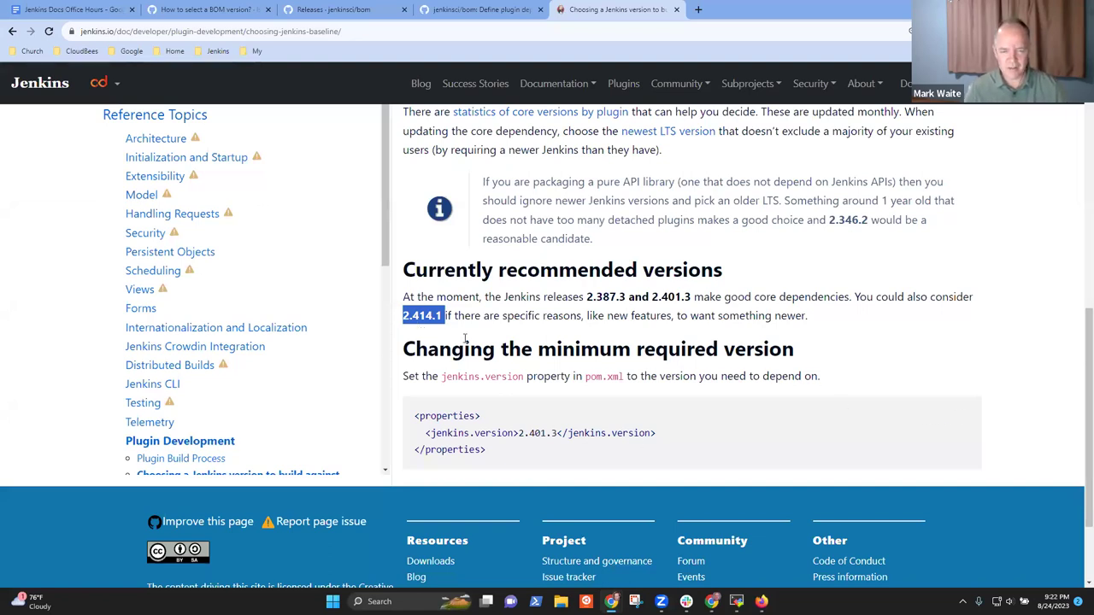
{"action": "double_click", "coordinate": [419, 316]}
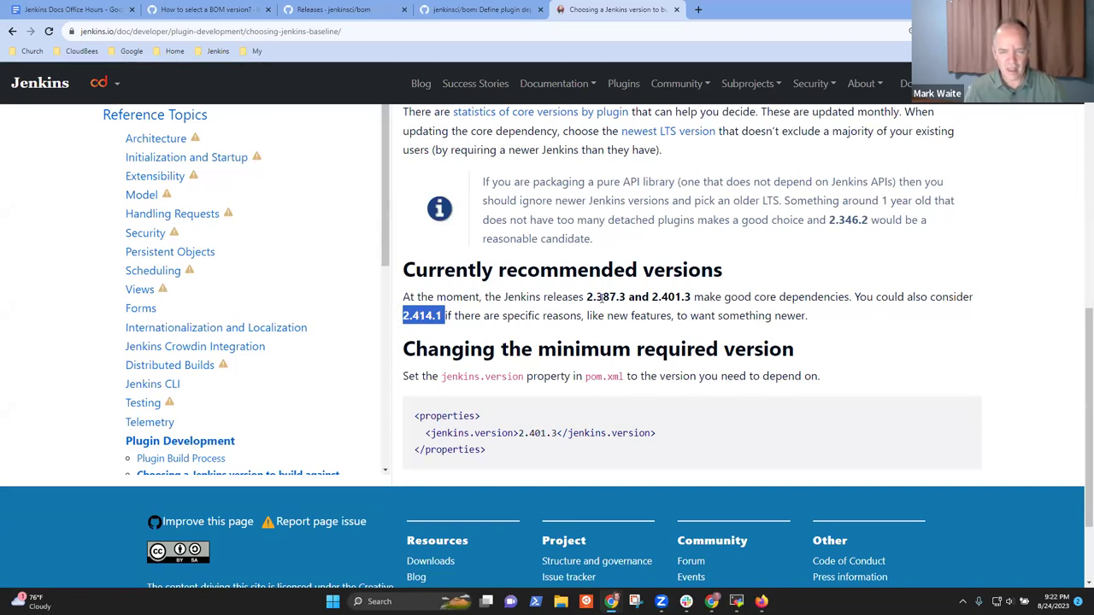
{"action": "double_click", "coordinate": [668, 298]}
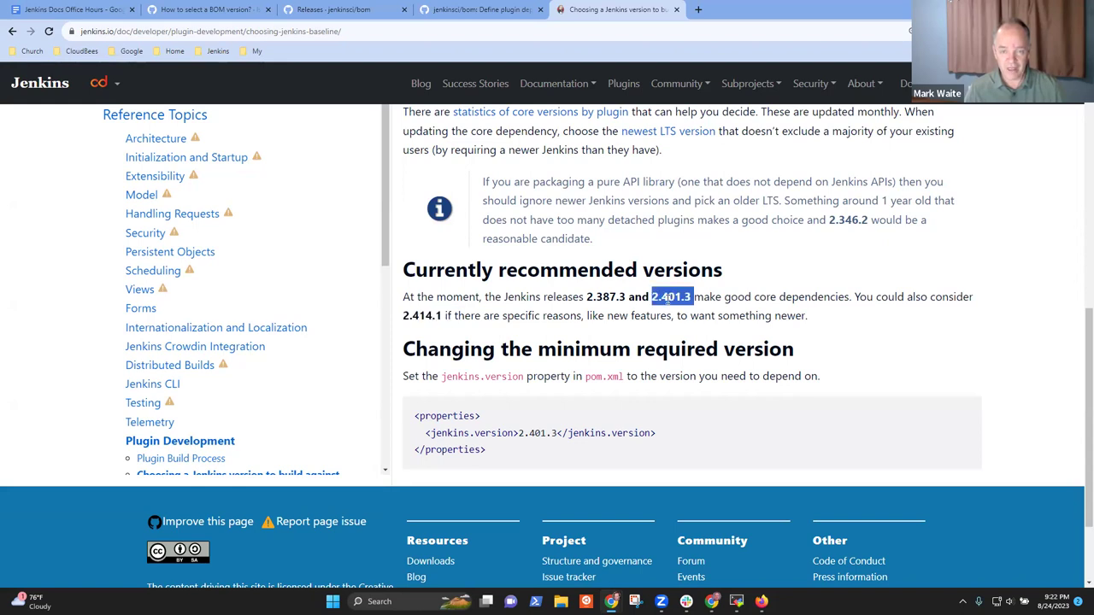
{"action": "double_click", "coordinate": [612, 298]}
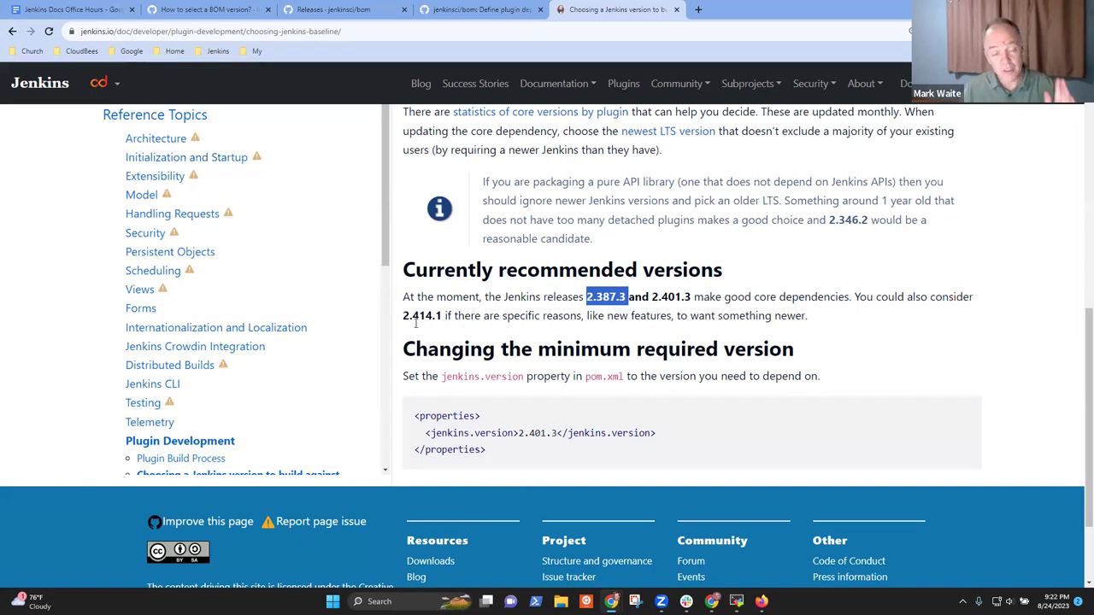
Revisit the discussion comments in issue 2359 and view the bom repository's releases page
{"action": "left_click", "coordinate": [193, 10]}
{"action": "scroll", "coordinate": [366, 259], "scroll_direction": "down", "scroll_amount": 8}
{"action": "scroll", "coordinate": [423, 280], "scroll_direction": "down", "scroll_amount": 6}
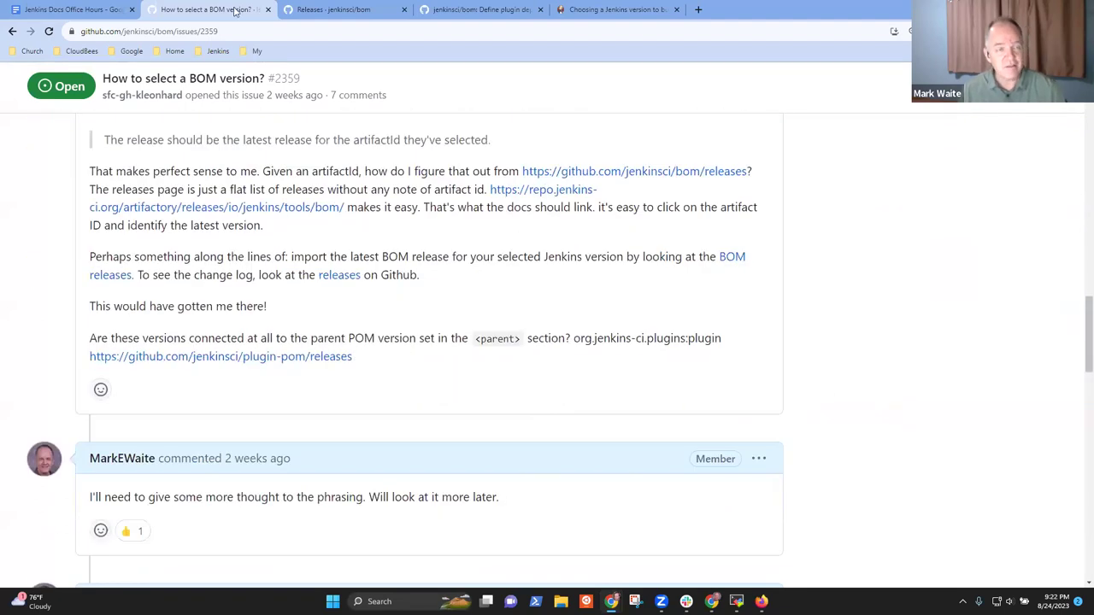
{"action": "left_click", "coordinate": [325, 9]}
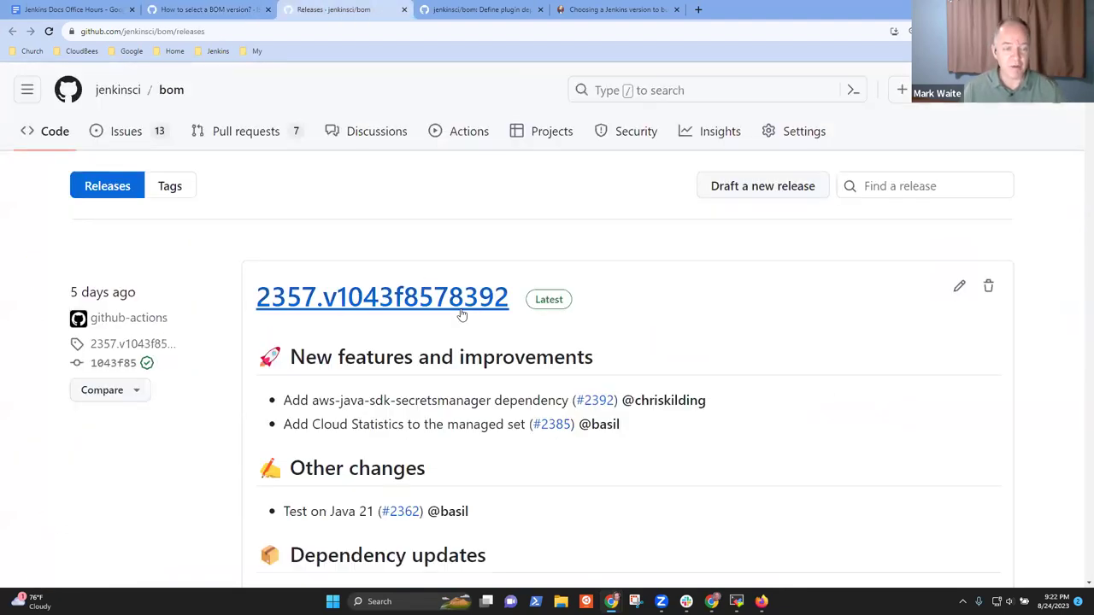
Highlight the version element in the README's dependencyManagement example and copy the example code block
{"action": "left_click", "coordinate": [442, 6]}
{"action": "left_click", "coordinate": [525, 359]}
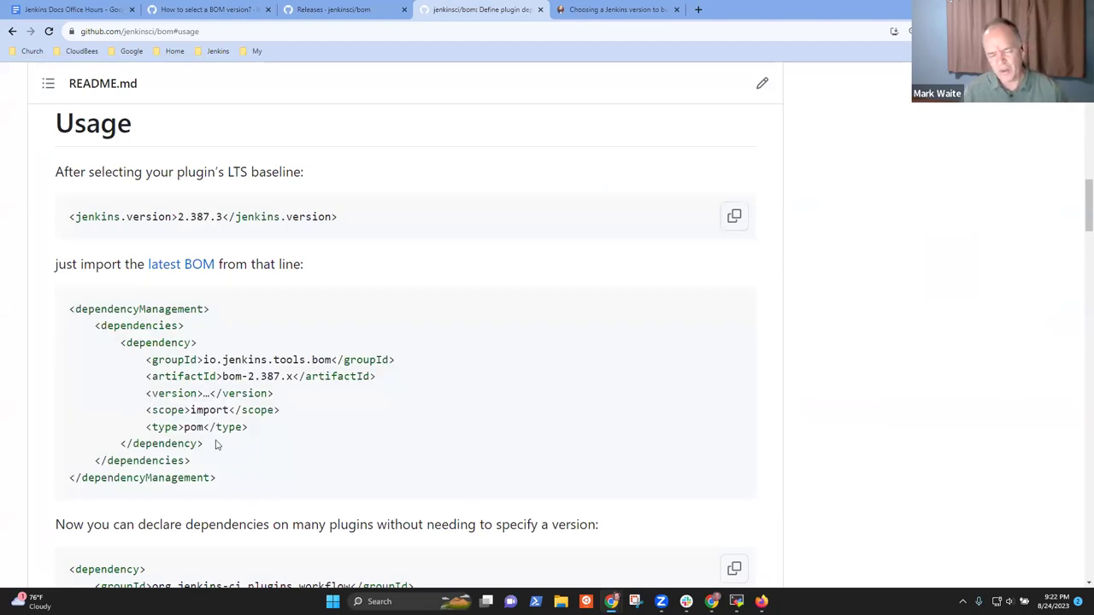
{"action": "left_click_drag", "start_coordinate": [148, 394], "coordinate": [272, 393]}
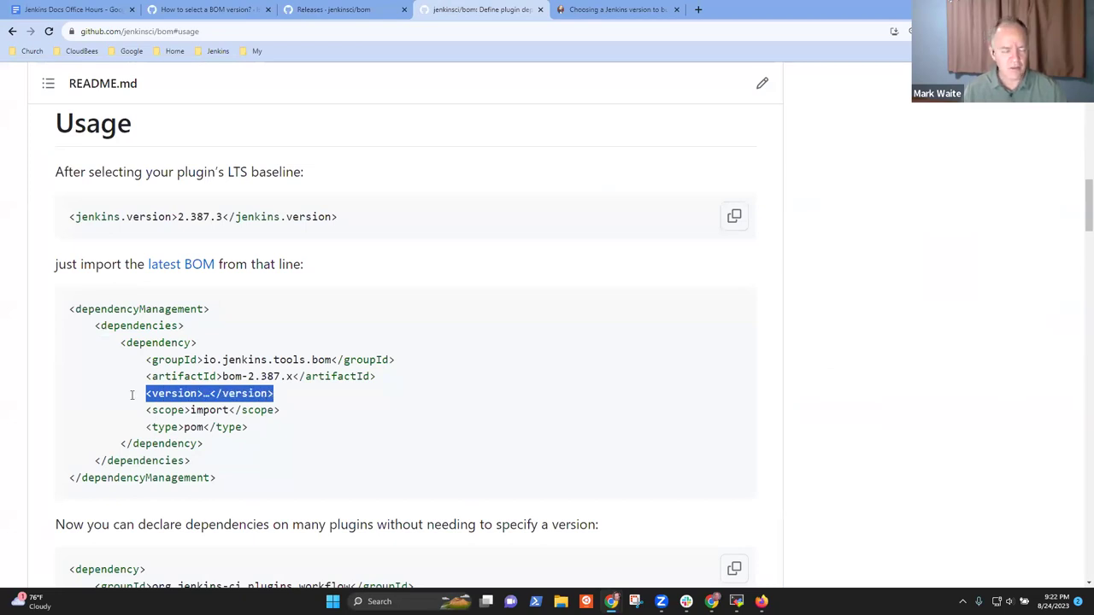
{"action": "left_click_drag", "start_coordinate": [144, 393], "coordinate": [277, 397]}
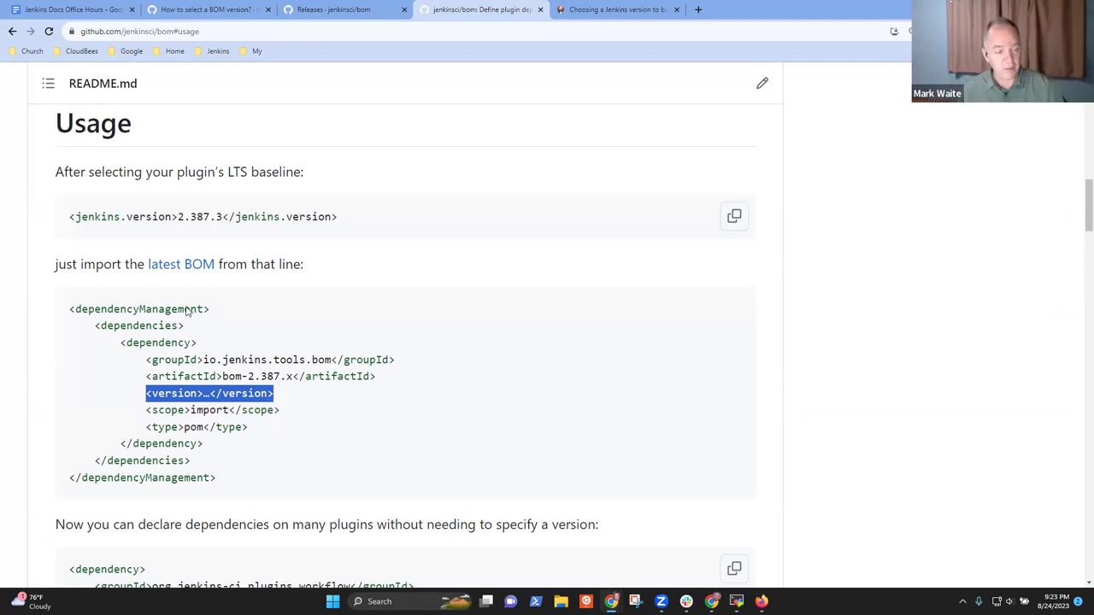
{"action": "left_click", "coordinate": [637, 384]}
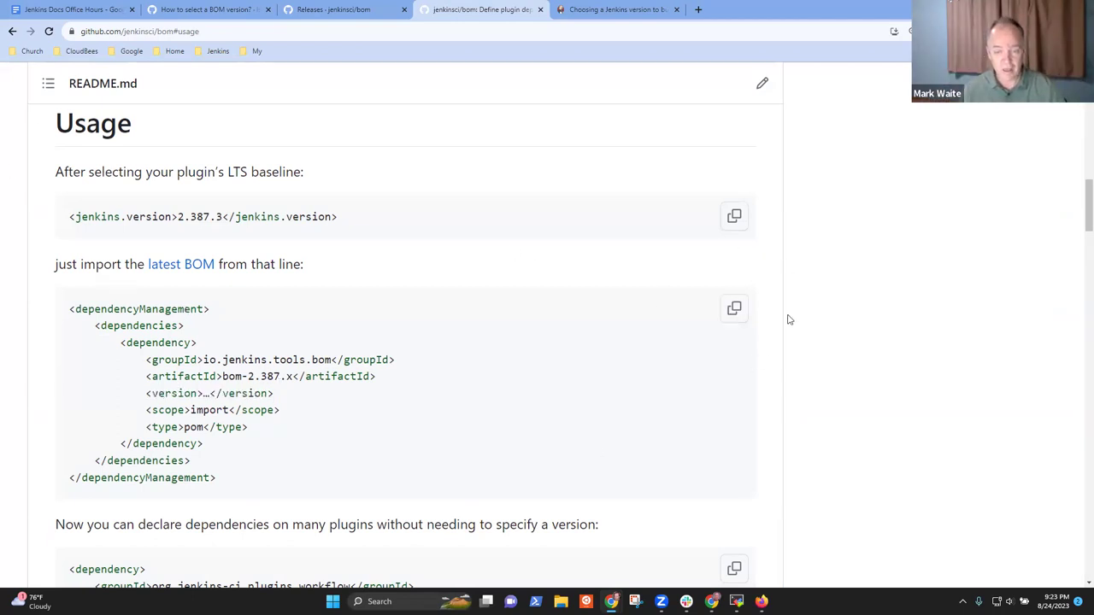
{"action": "left_click", "coordinate": [735, 319]}
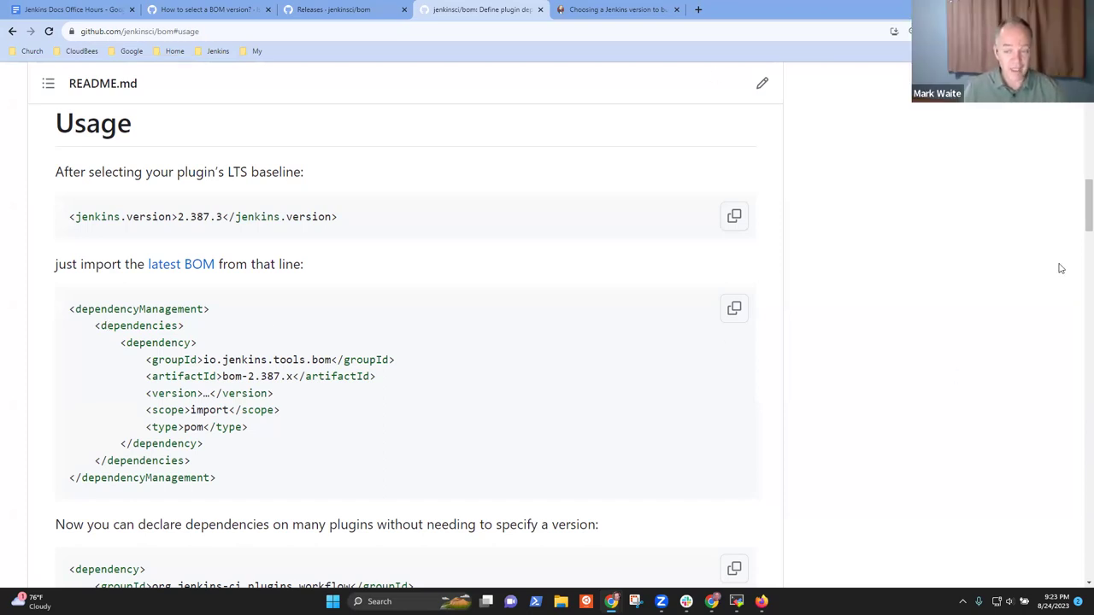
View the workflow runs in the bom repository's Actions
{"action": "scroll", "coordinate": [1079, 220], "scroll_direction": "up", "scroll_amount": 10}
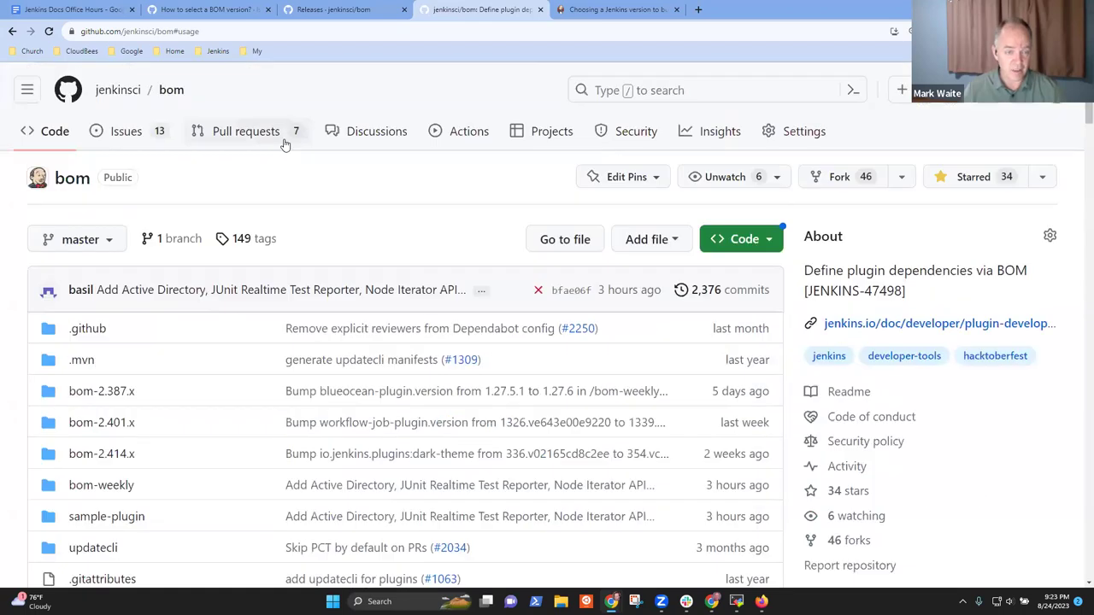
{"action": "left_click", "coordinate": [466, 130]}
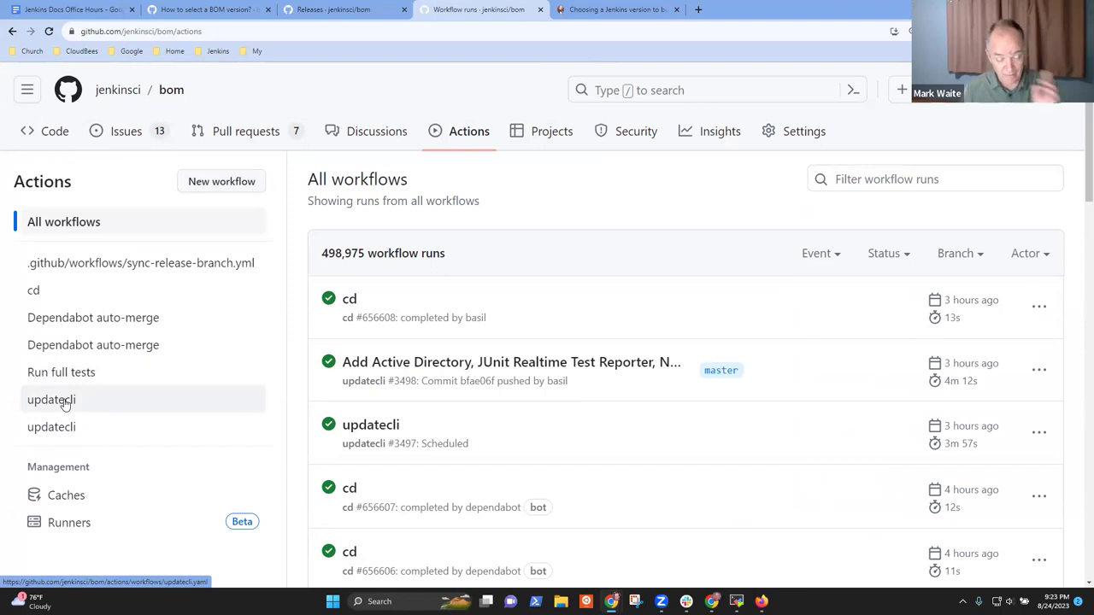
Return to the bom repository's main code page and highlight the dependencyManagement example in its README
{"action": "left_click", "coordinate": [41, 144]}
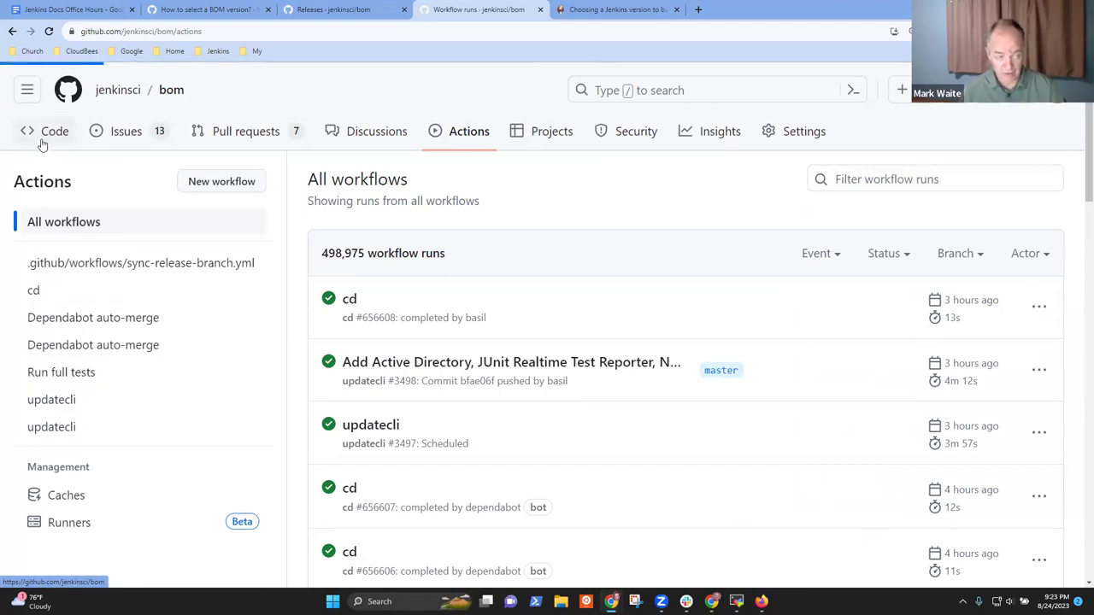
{"action": "scroll", "coordinate": [270, 393], "scroll_direction": "down", "scroll_amount": 4}
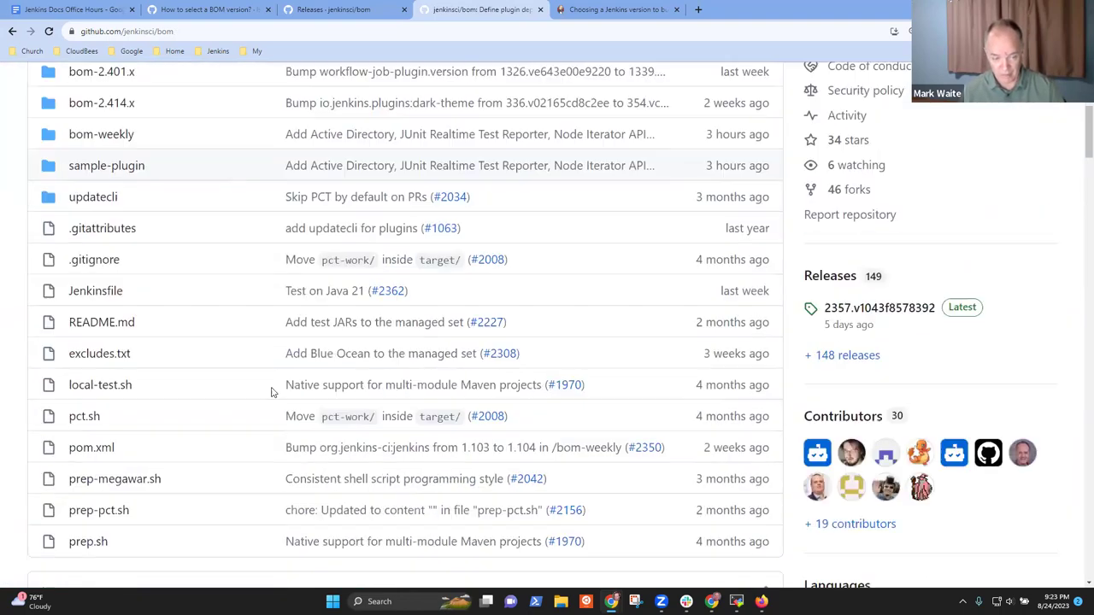
{"action": "scroll", "coordinate": [271, 392], "scroll_direction": "down", "scroll_amount": 10}
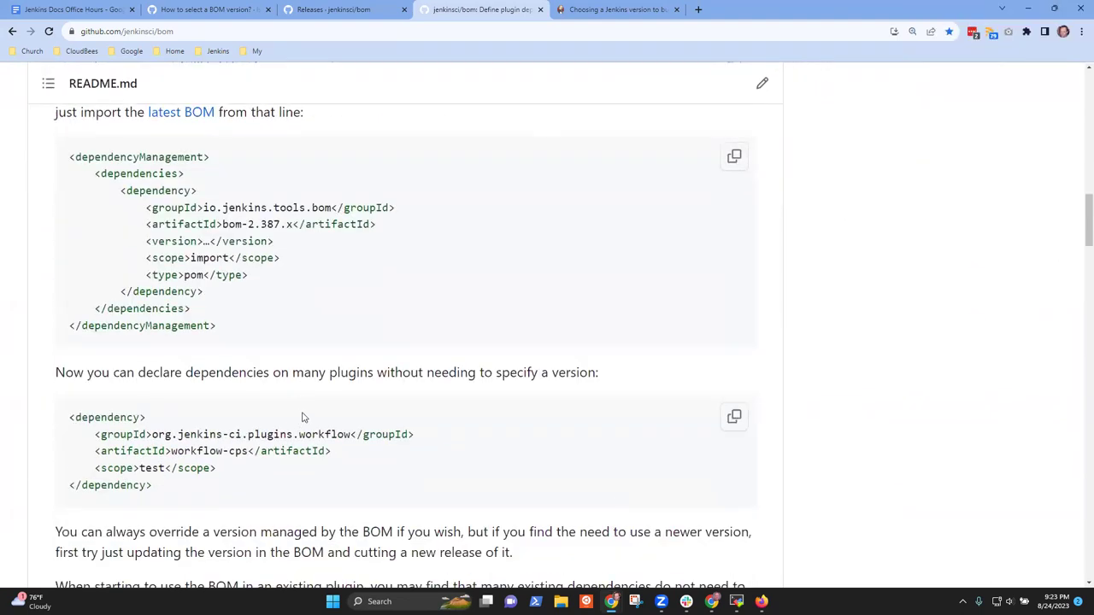
{"action": "scroll", "coordinate": [323, 351], "scroll_direction": "up", "scroll_amount": 1}
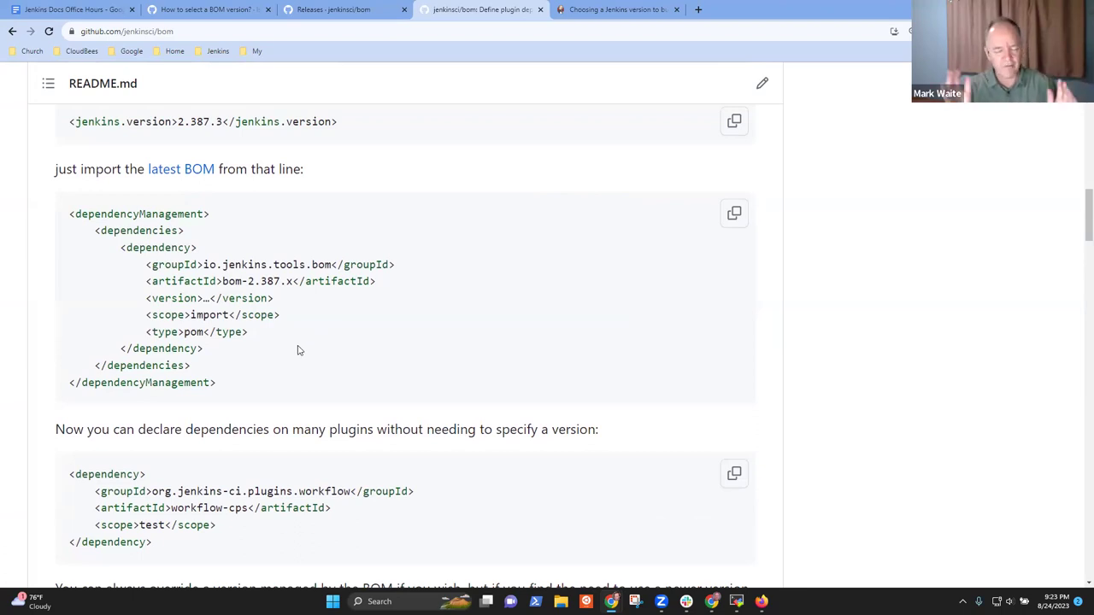
{"action": "left_click_drag", "start_coordinate": [220, 384], "coordinate": [67, 214]}
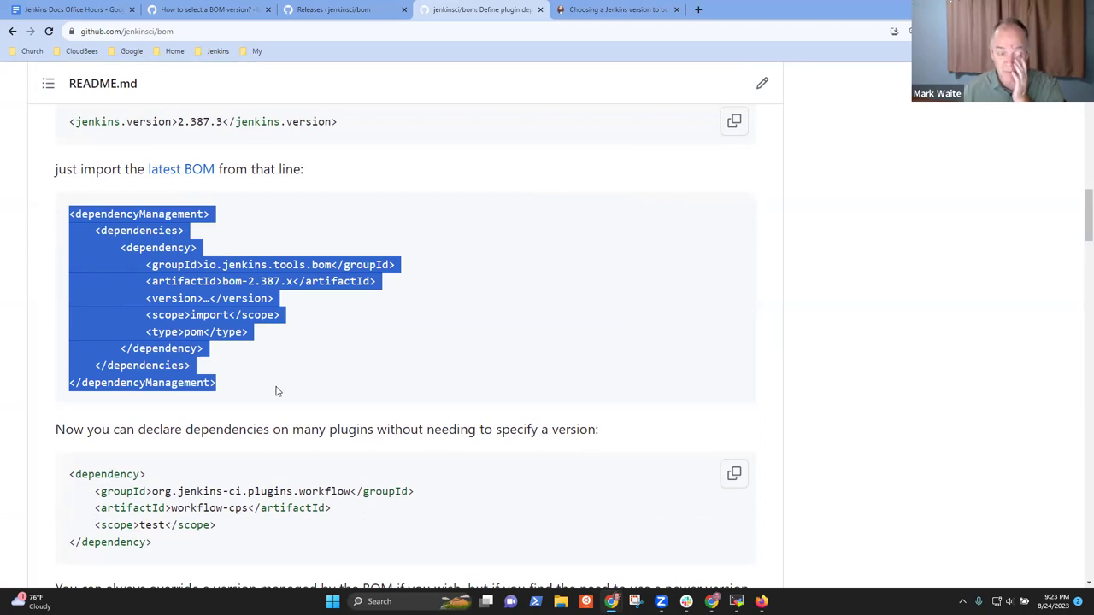
{"action": "left_click", "coordinate": [834, 342]}
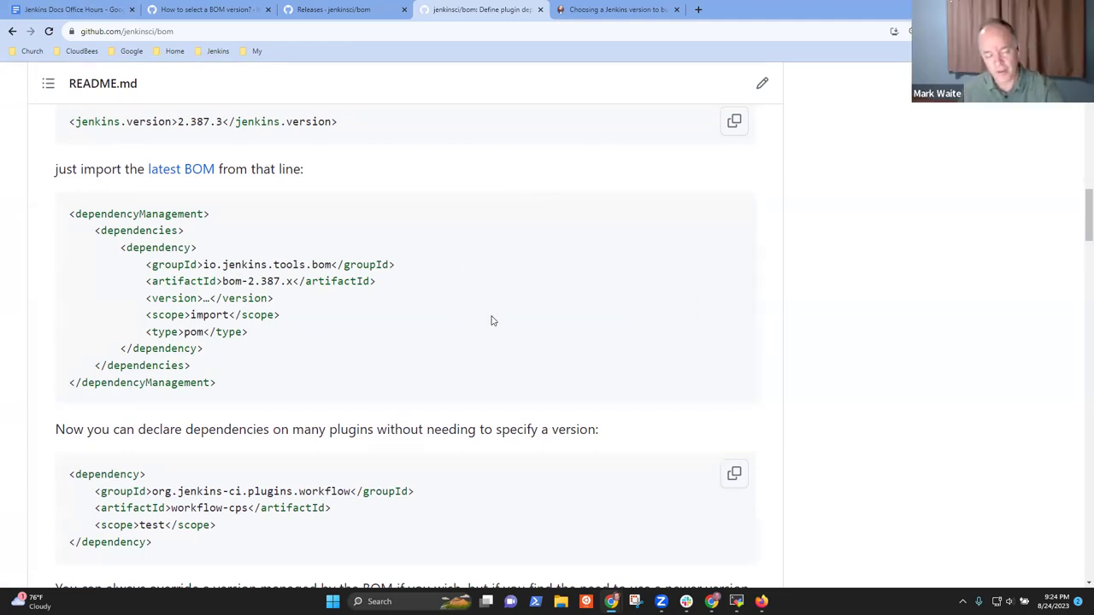
Highlight the version element in the README's dependencyManagement example, and its placeholder value on its own
{"action": "scroll", "coordinate": [421, 344], "scroll_direction": "up", "scroll_amount": 12}
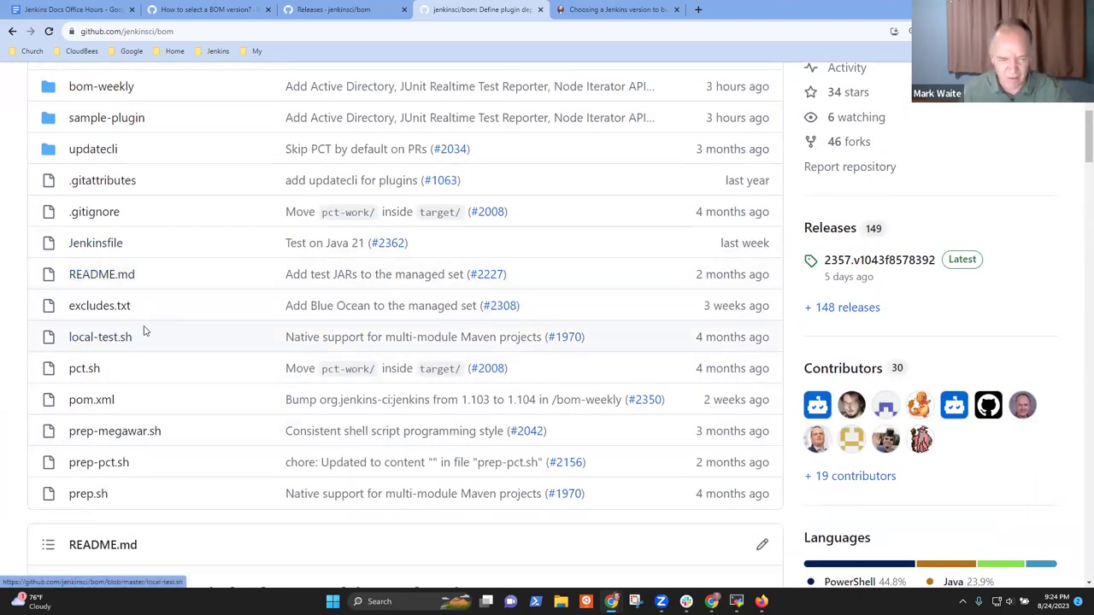
{"action": "scroll", "coordinate": [142, 329], "scroll_direction": "down", "scroll_amount": 5}
{"action": "scroll", "coordinate": [205, 336], "scroll_direction": "down", "scroll_amount": 3}
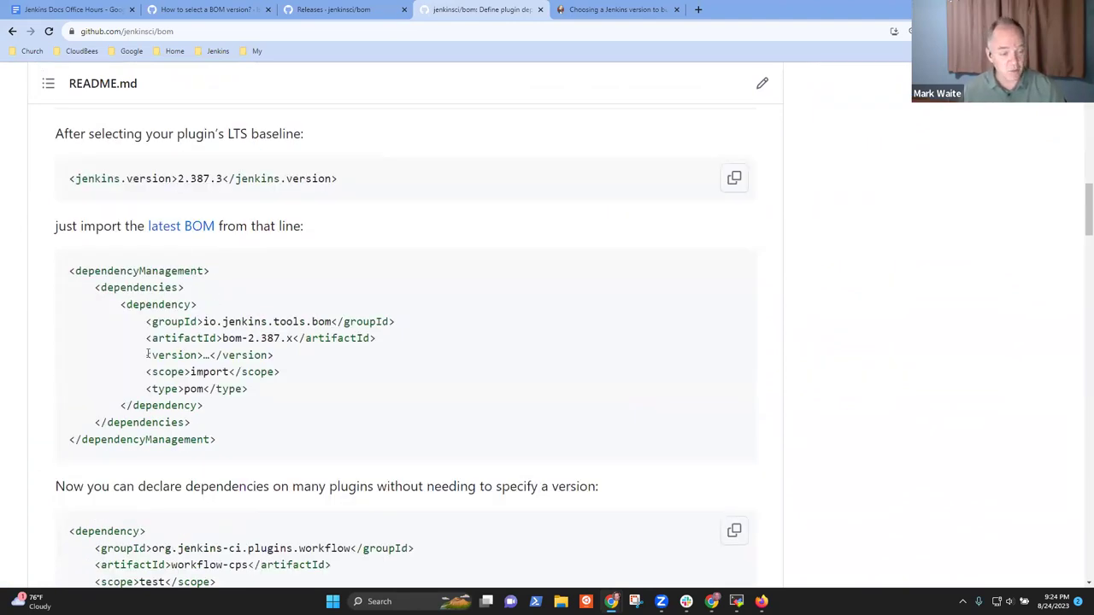
{"action": "left_click_drag", "start_coordinate": [146, 356], "coordinate": [275, 361]}
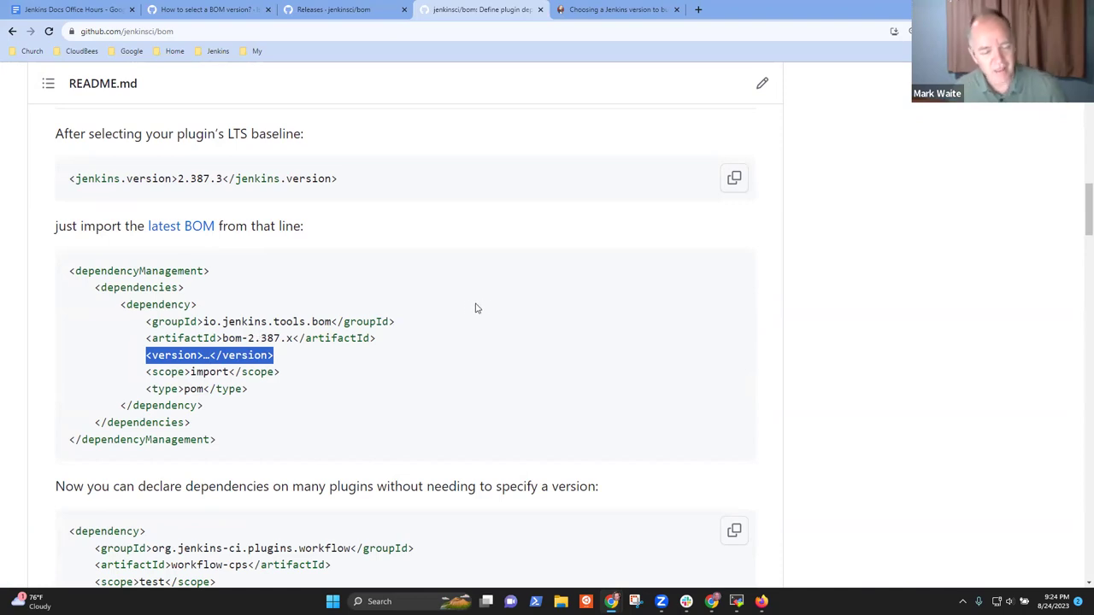
{"action": "left_click", "coordinate": [291, 358]}
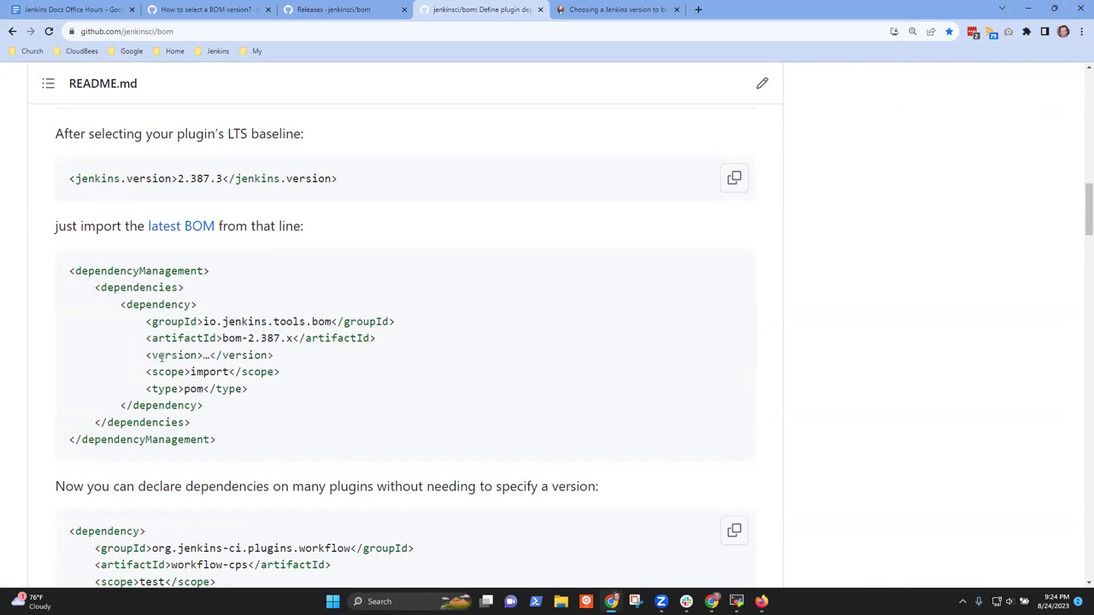
{"action": "double_click", "coordinate": [205, 357]}
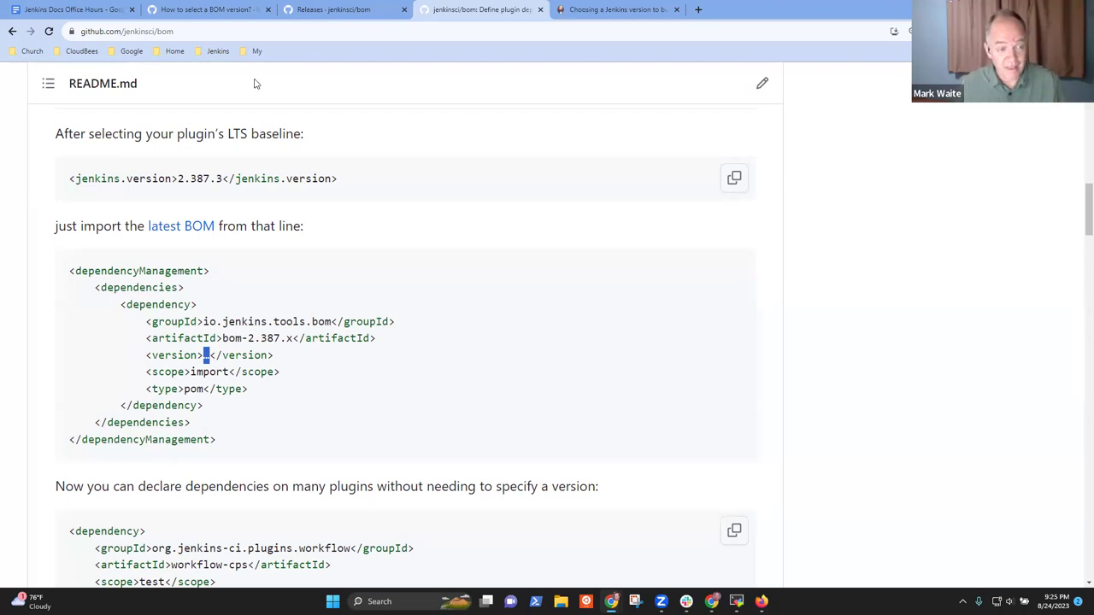
Highlight the jenkins.version line and the sentence "After selecting your plugin's LTS baseline" in the README's Usage section
{"action": "left_click_drag", "start_coordinate": [339, 180], "coordinate": [70, 175]}
{"action": "scroll", "coordinate": [215, 179], "scroll_direction": "up", "scroll_amount": 1}
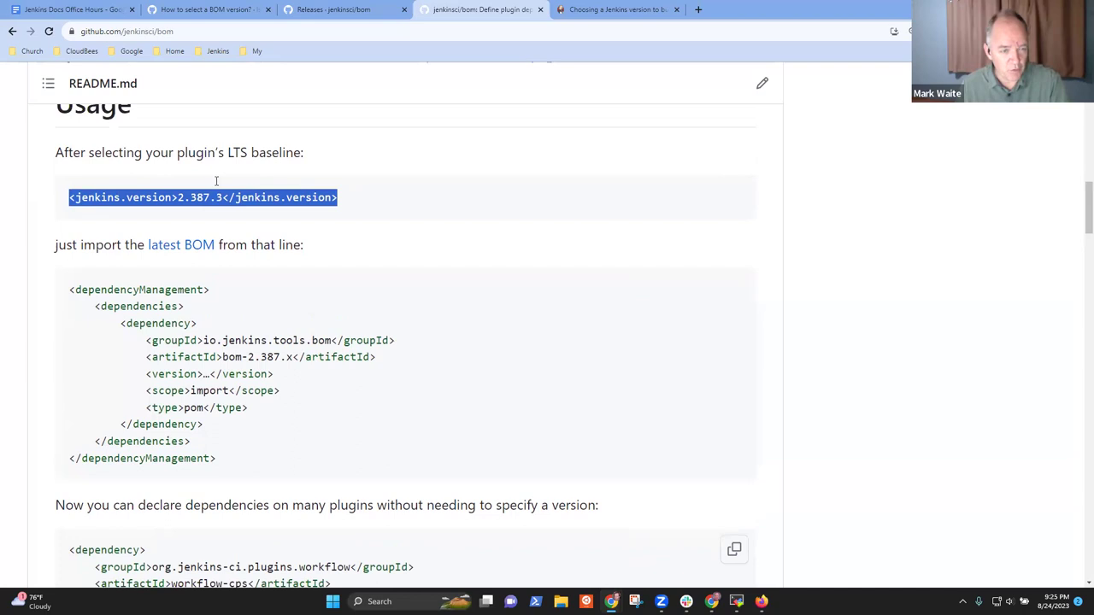
{"action": "left_click", "coordinate": [349, 191]}
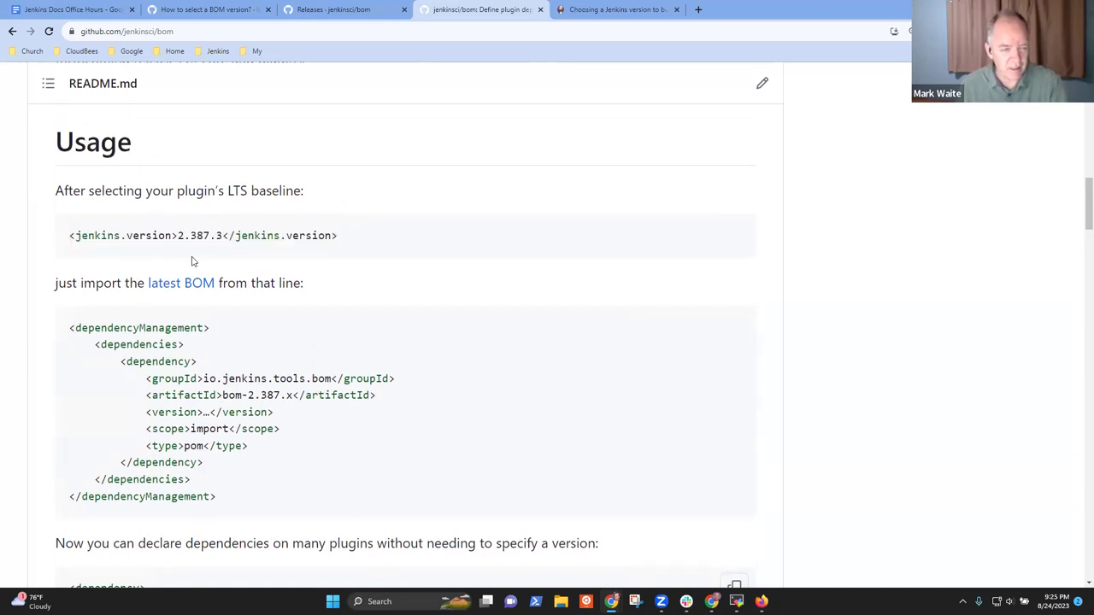
{"action": "left_click_drag", "start_coordinate": [340, 237], "coordinate": [70, 236]}
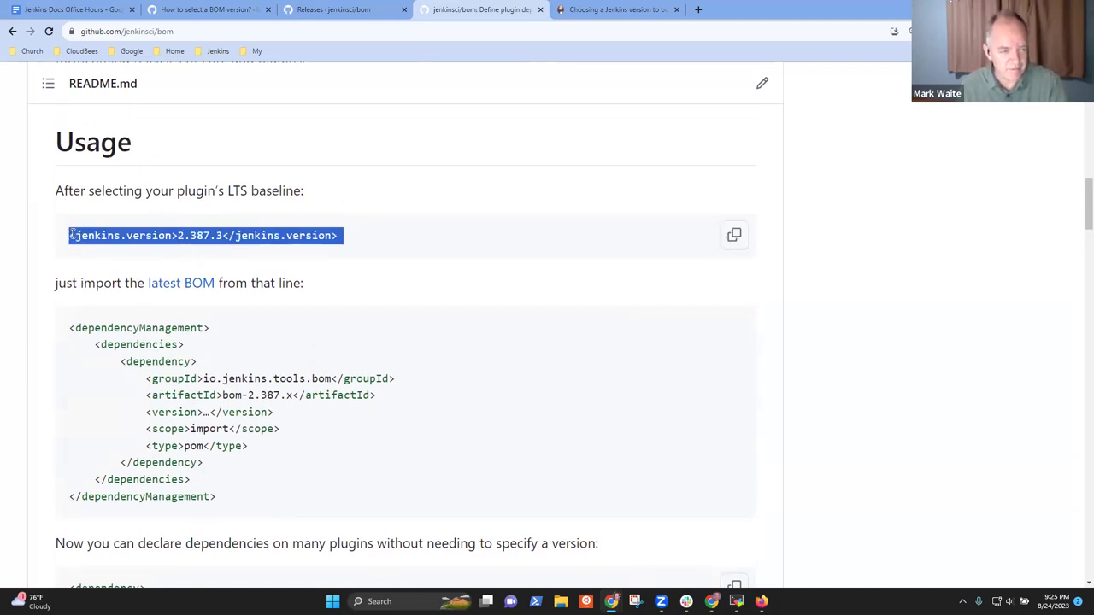
{"action": "left_click", "coordinate": [286, 232]}
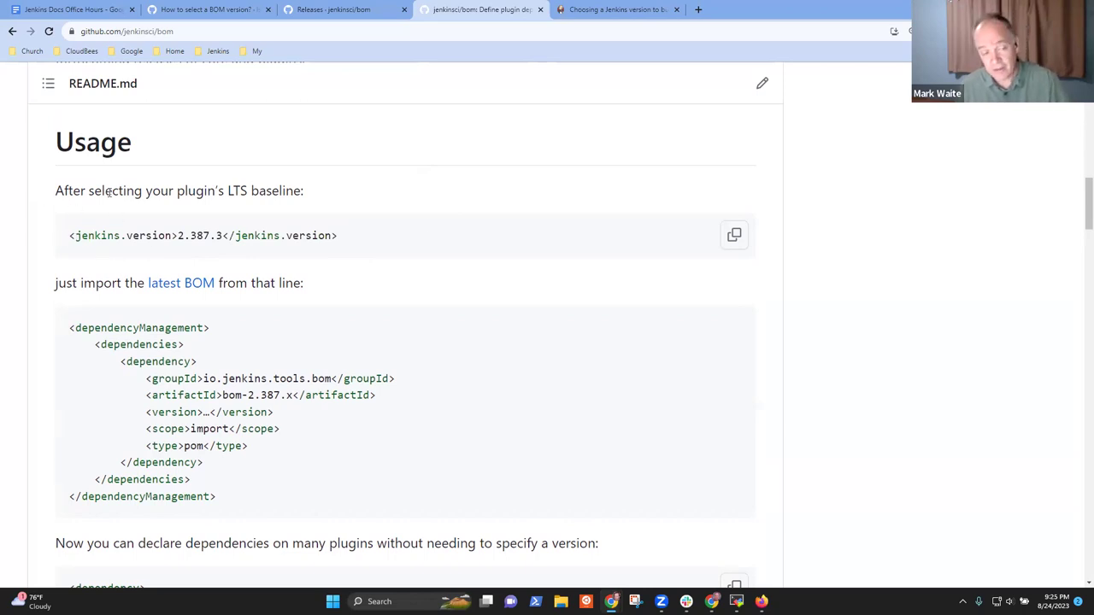
{"action": "left_click_drag", "start_coordinate": [89, 190], "coordinate": [211, 209]}
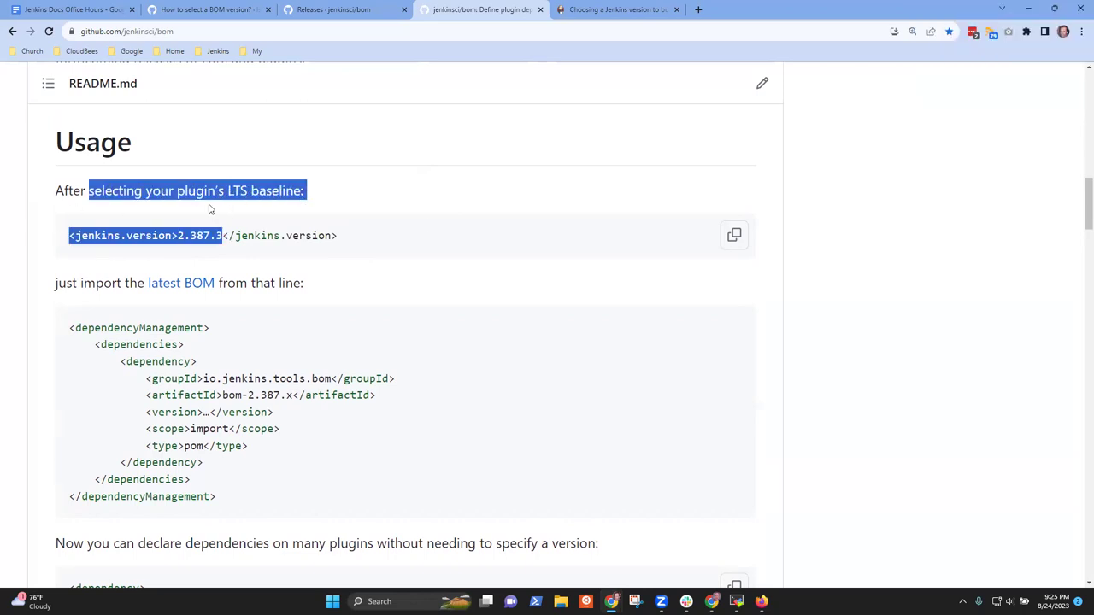
{"action": "left_click", "coordinate": [324, 214]}
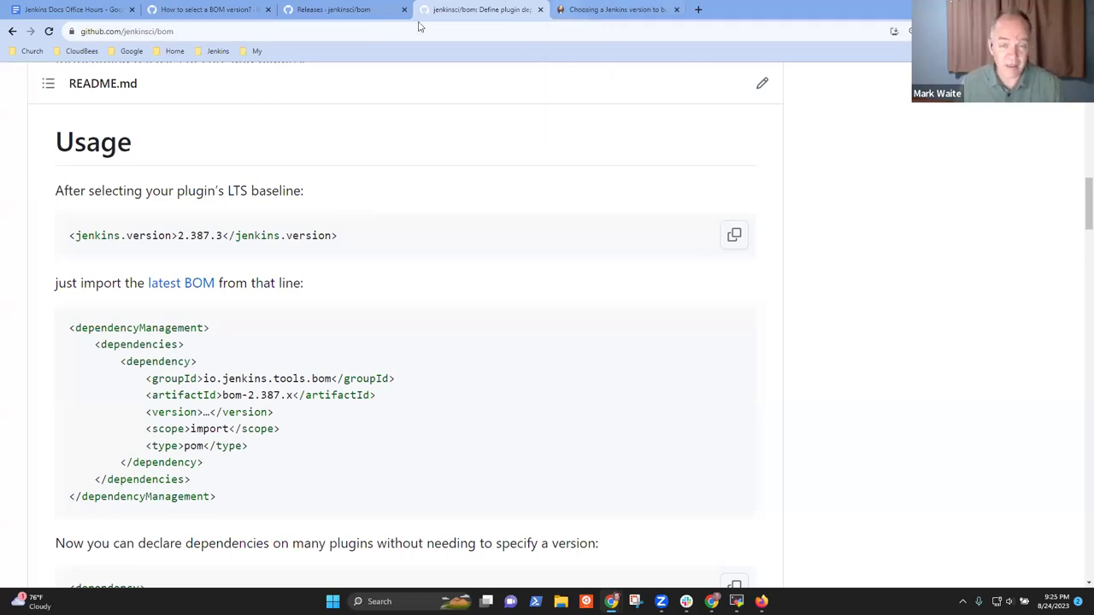
{"action": "left_click_drag", "start_coordinate": [56, 191], "coordinate": [301, 191]}
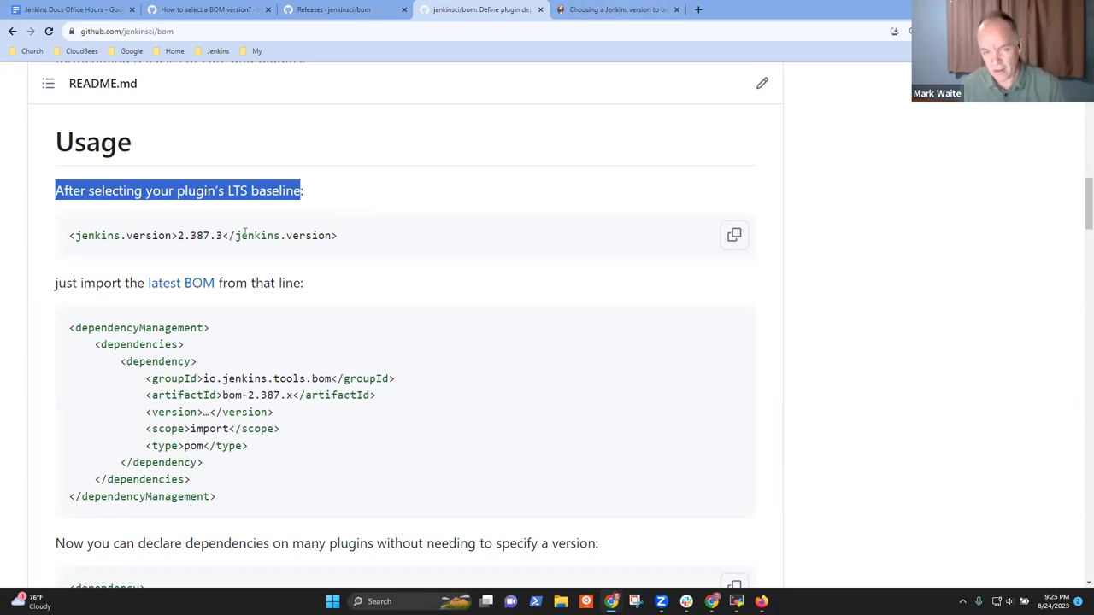
Review the guidance on the "Choosing a Jenkins version to build against" page, from choosing a version to the currently recommended versions
{"action": "left_click", "coordinate": [610, 8]}
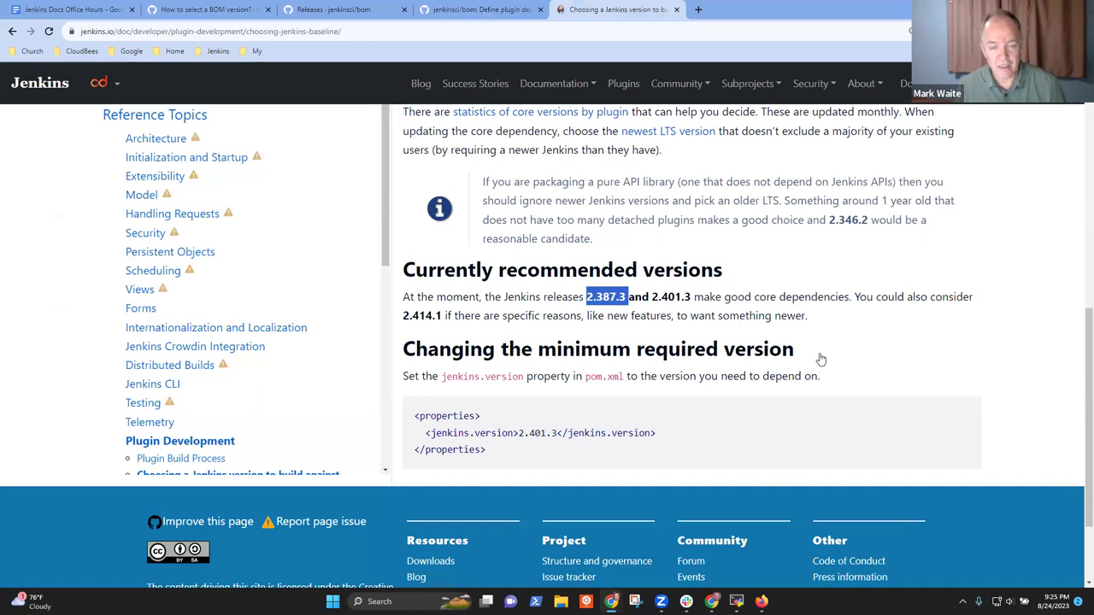
{"action": "scroll", "coordinate": [779, 364], "scroll_direction": "up", "scroll_amount": 3}
{"action": "scroll", "coordinate": [779, 365], "scroll_direction": "up", "scroll_amount": 3}
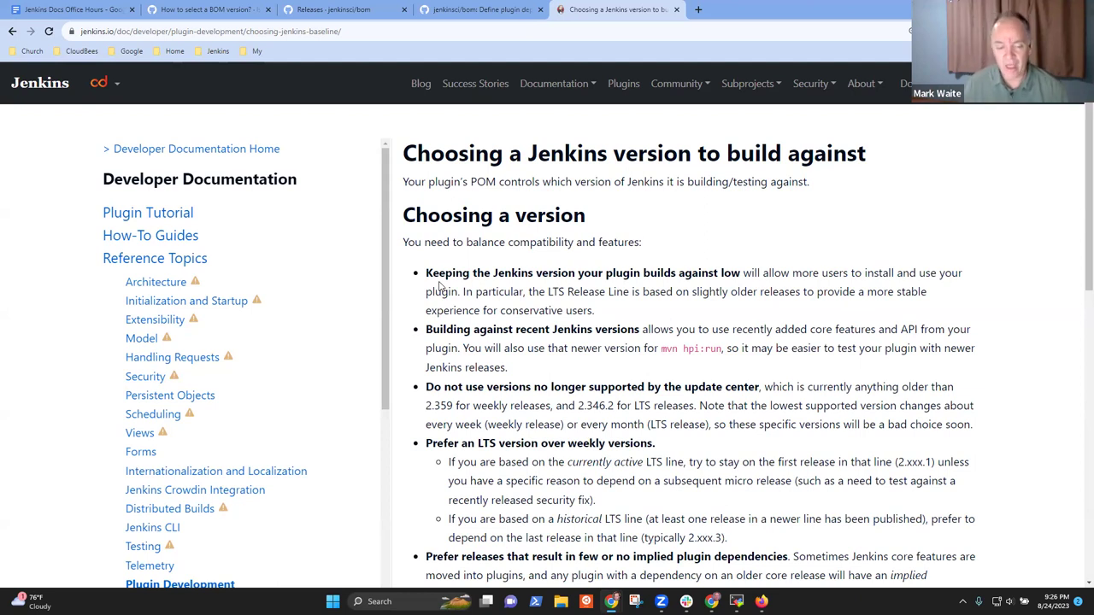
{"action": "scroll", "coordinate": [656, 359], "scroll_direction": "down", "scroll_amount": 1}
{"action": "scroll", "coordinate": [657, 359], "scroll_direction": "up", "scroll_amount": 1}
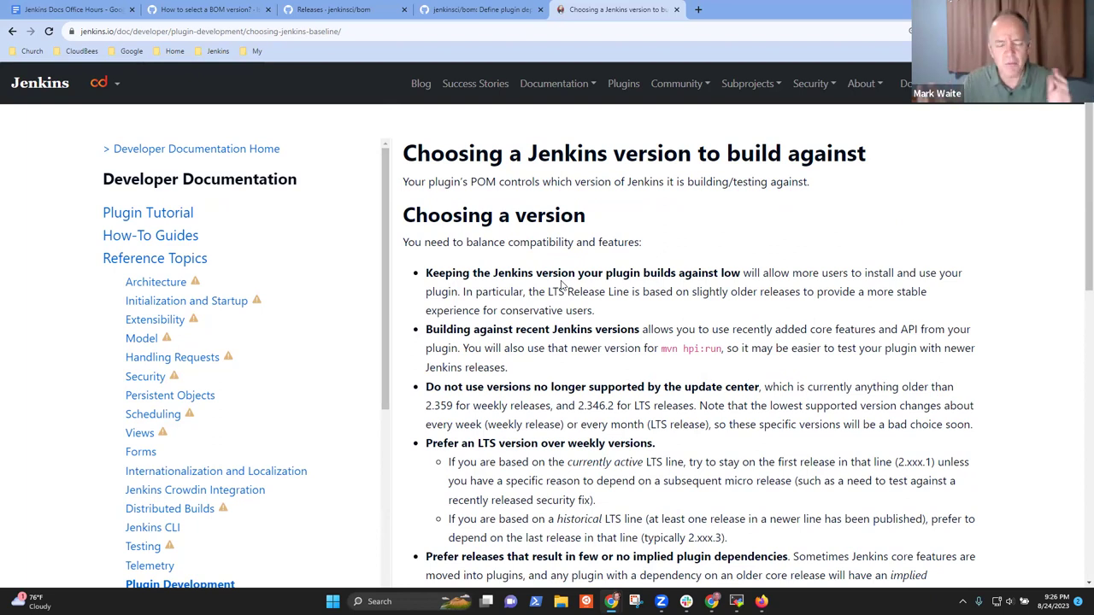
{"action": "scroll", "coordinate": [614, 284], "scroll_direction": "down", "scroll_amount": 3}
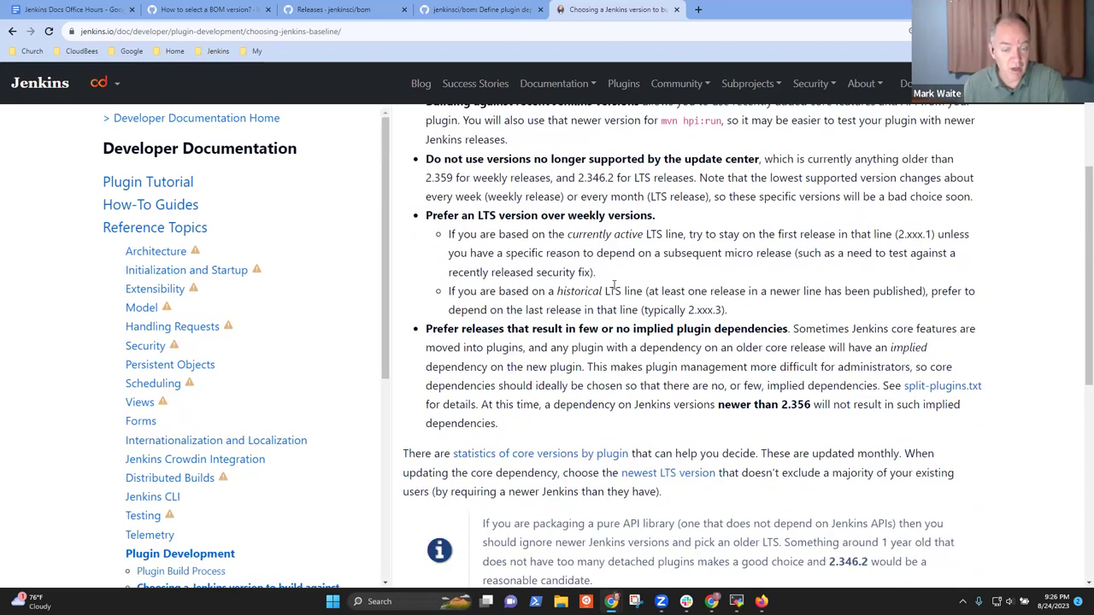
{"action": "scroll", "coordinate": [632, 287], "scroll_direction": "down", "scroll_amount": 2}
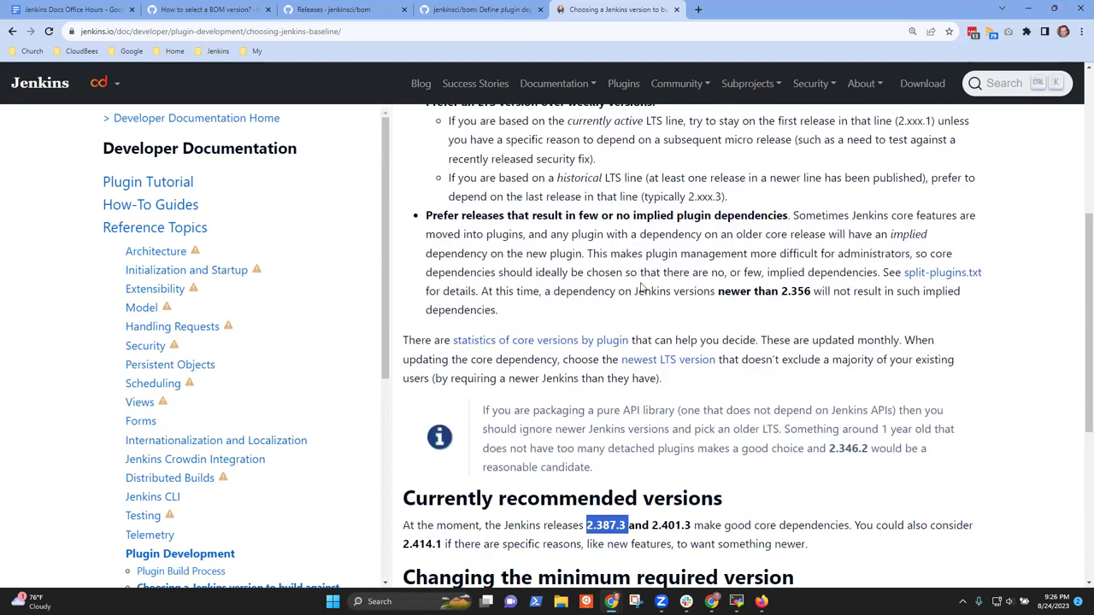
{"action": "scroll", "coordinate": [650, 282], "scroll_direction": "up", "scroll_amount": 4}
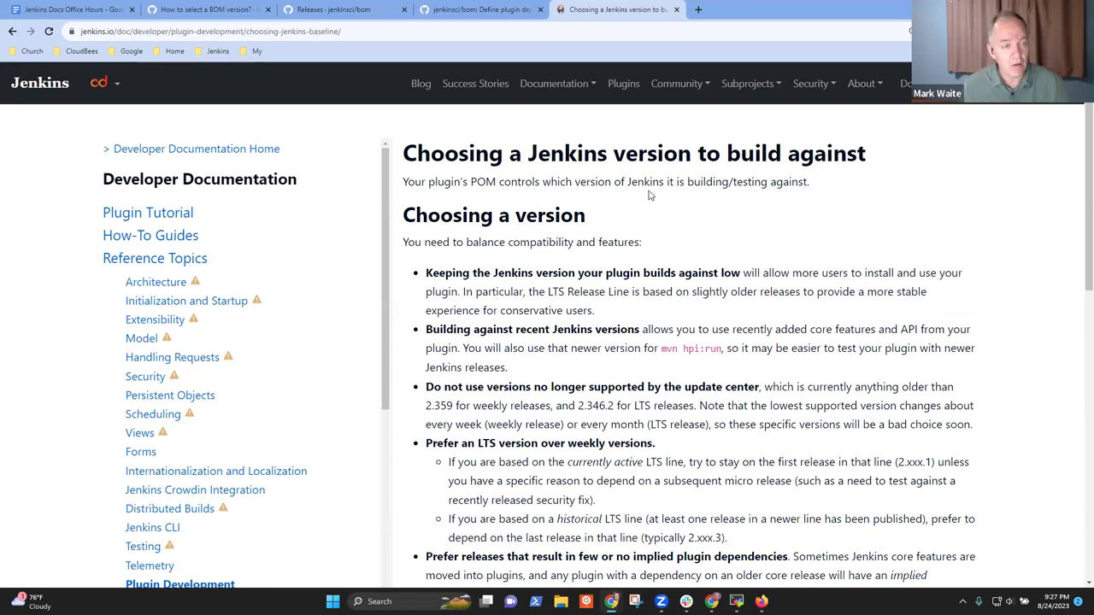
Revisit issue 2359 and the bom releases page, and return to the repository's README
{"action": "left_click", "coordinate": [222, 11]}
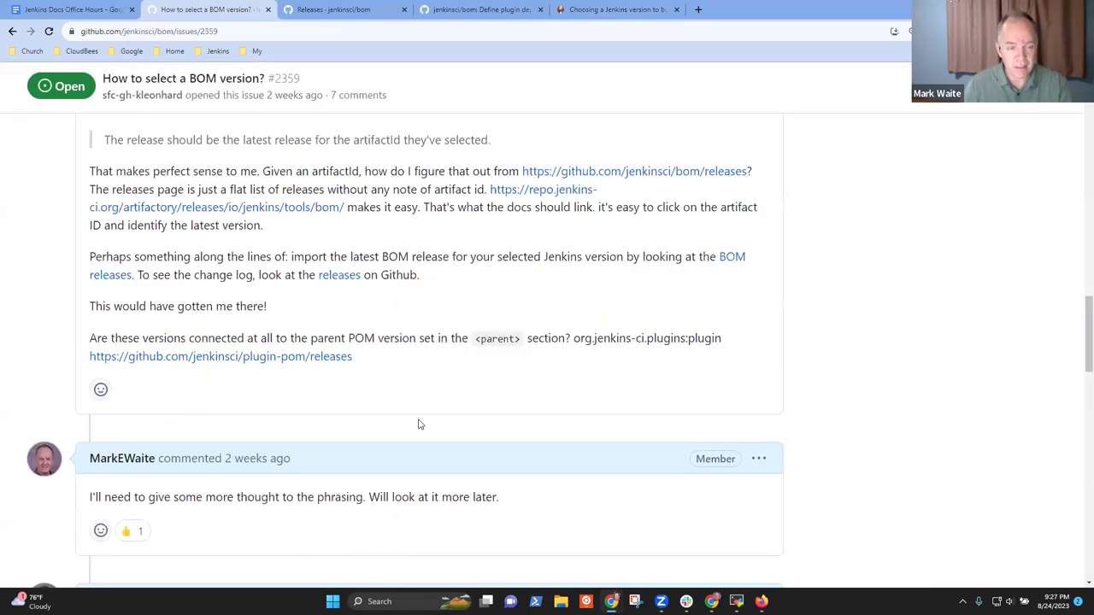
{"action": "left_click", "coordinate": [330, 10]}
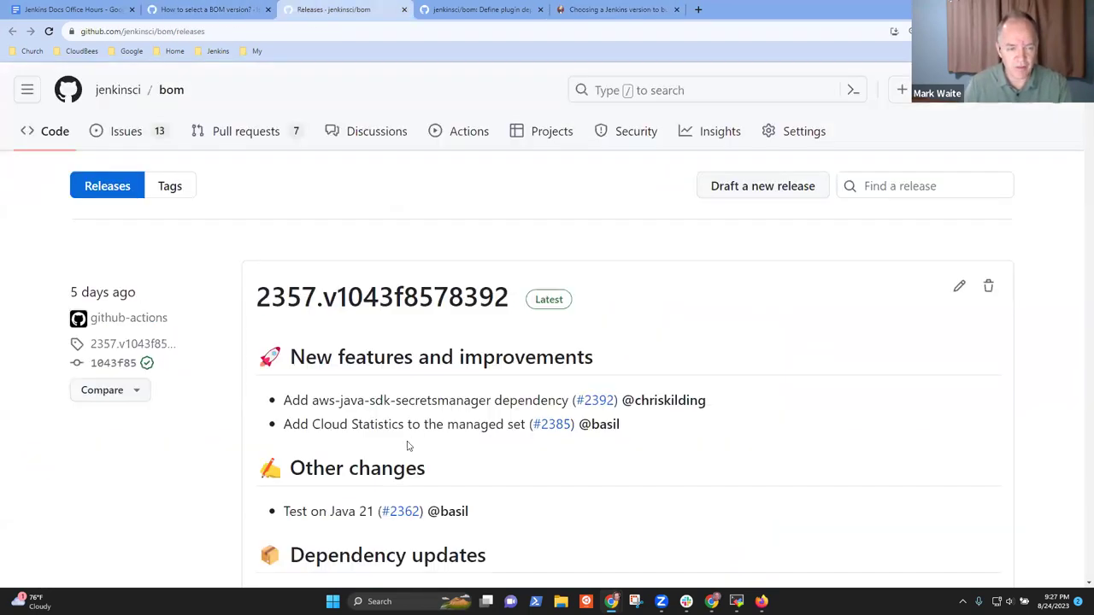
{"action": "left_click", "coordinate": [513, 9]}
Highlight the whole jenkins.version line in the README's Usage section, and its value 2.387.3 separately
{"action": "left_click", "coordinate": [284, 226]}
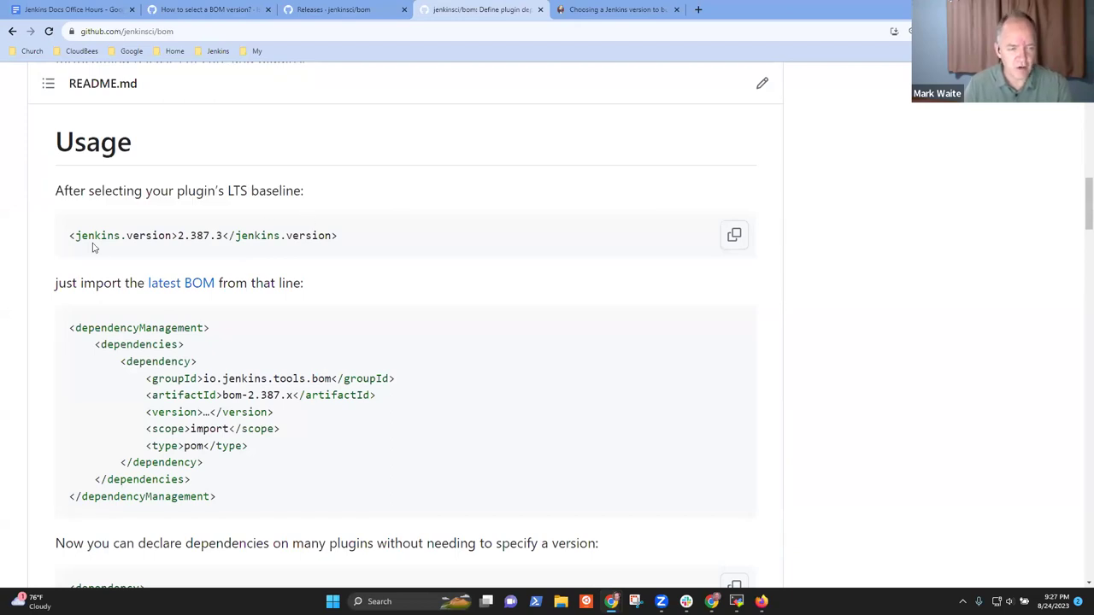
{"action": "left_click_drag", "start_coordinate": [70, 236], "coordinate": [363, 248]}
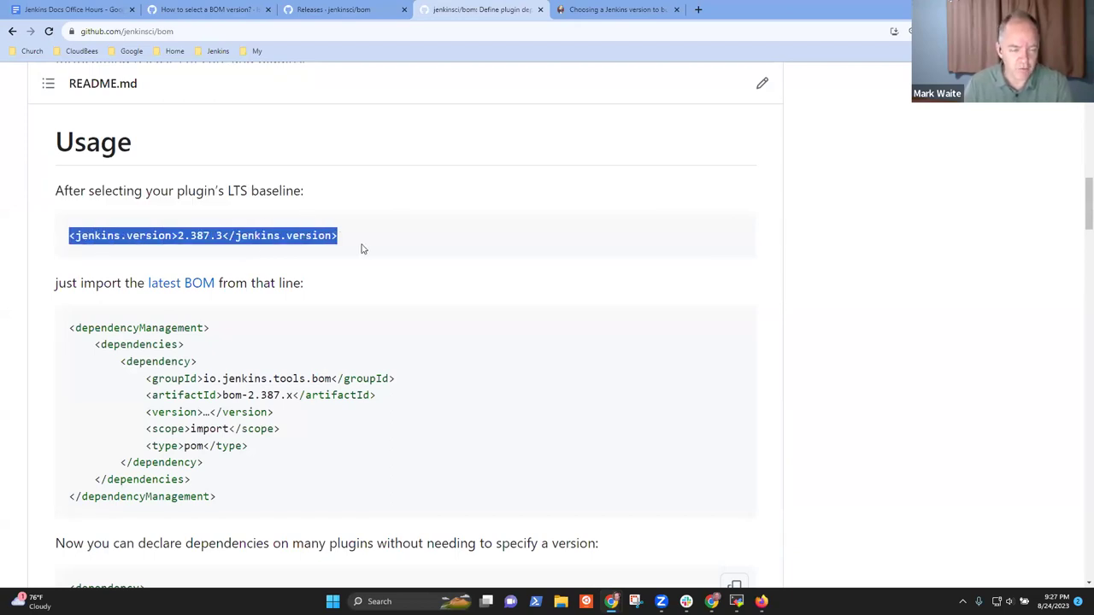
{"action": "left_click", "coordinate": [172, 241]}
{"action": "left_click_drag", "start_coordinate": [177, 236], "coordinate": [223, 236]}
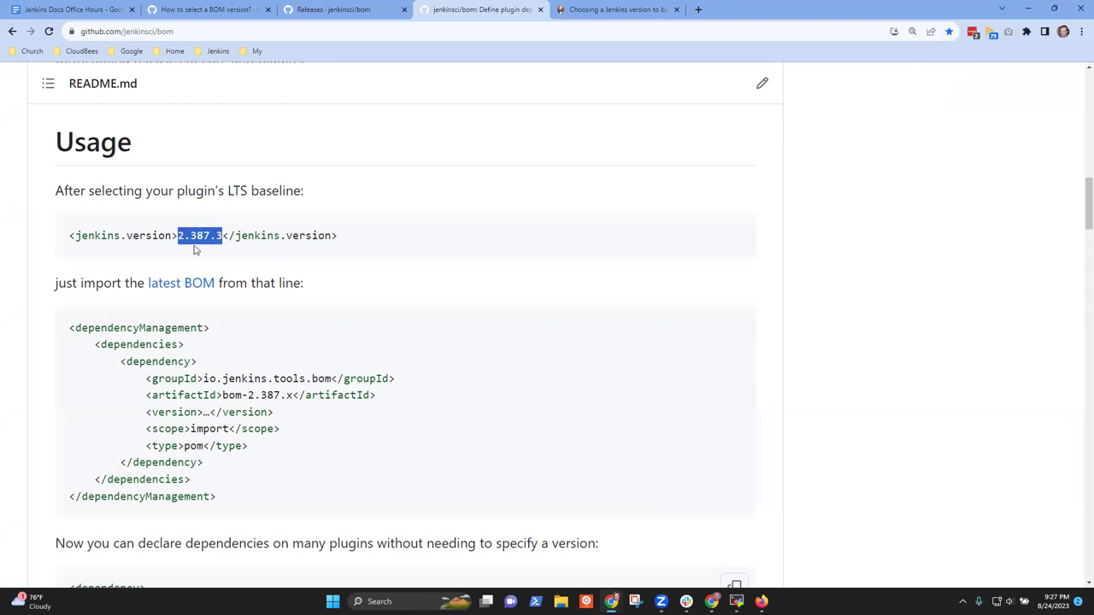
{"action": "left_click", "coordinate": [189, 246]}
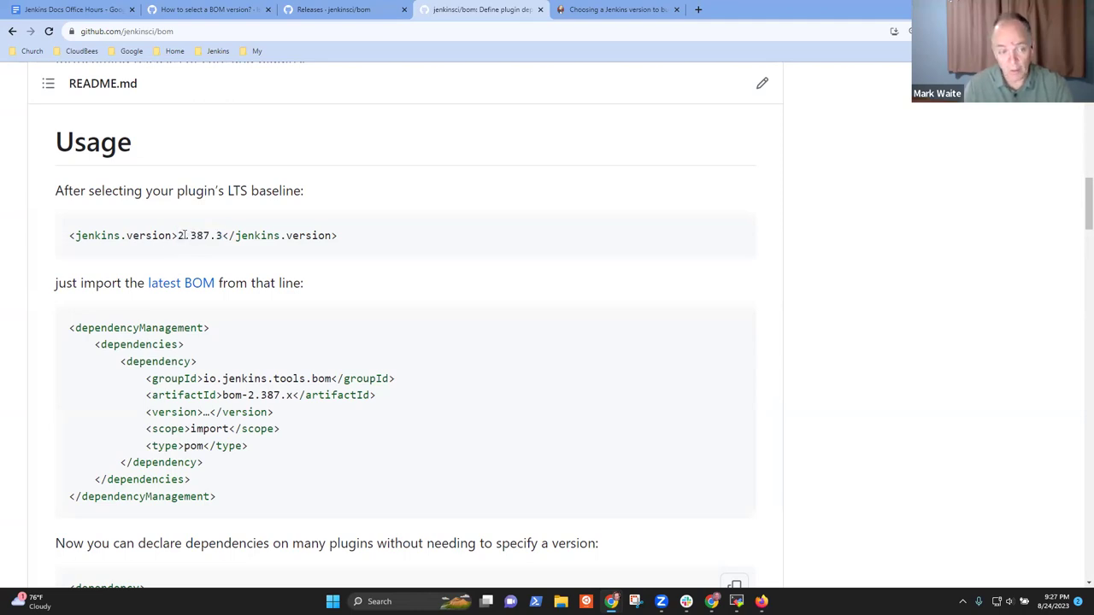
{"action": "left_click_drag", "start_coordinate": [178, 237], "coordinate": [226, 248]}
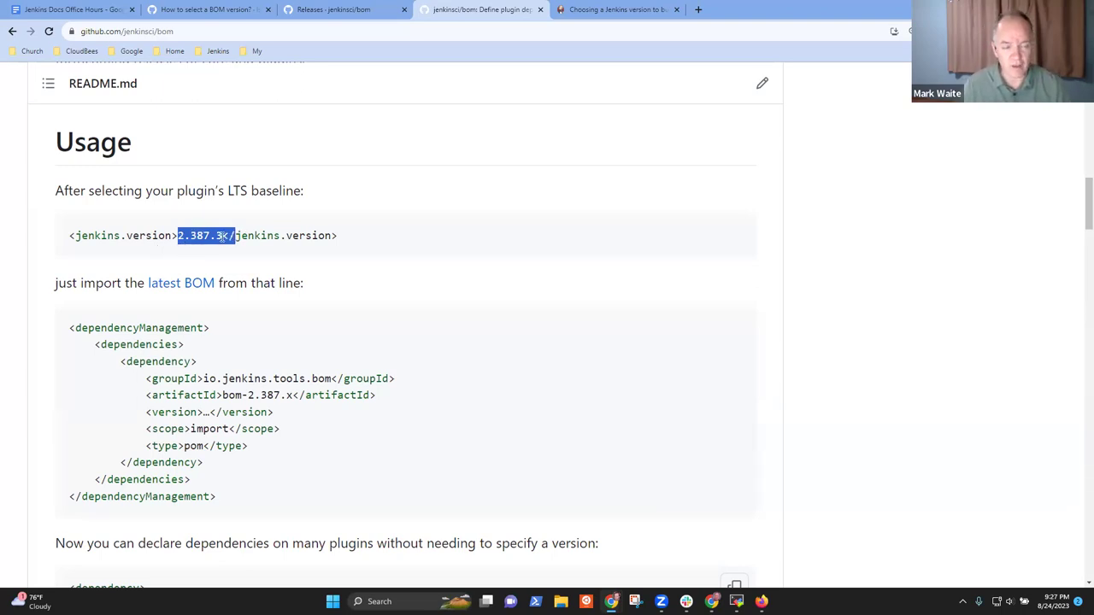
Compare the jenkins.version value with the 2.387 line in the BOM artifactId of the README's Usage examples
{"action": "left_click", "coordinate": [220, 236]}
{"action": "double_click", "coordinate": [220, 236]}
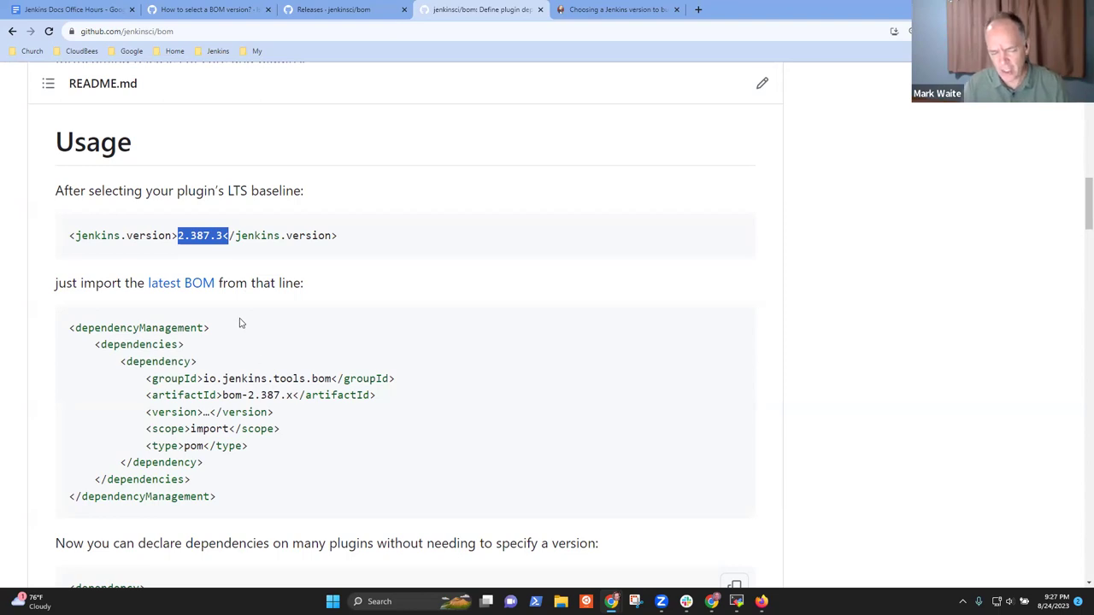
{"action": "left_click", "coordinate": [193, 255]}
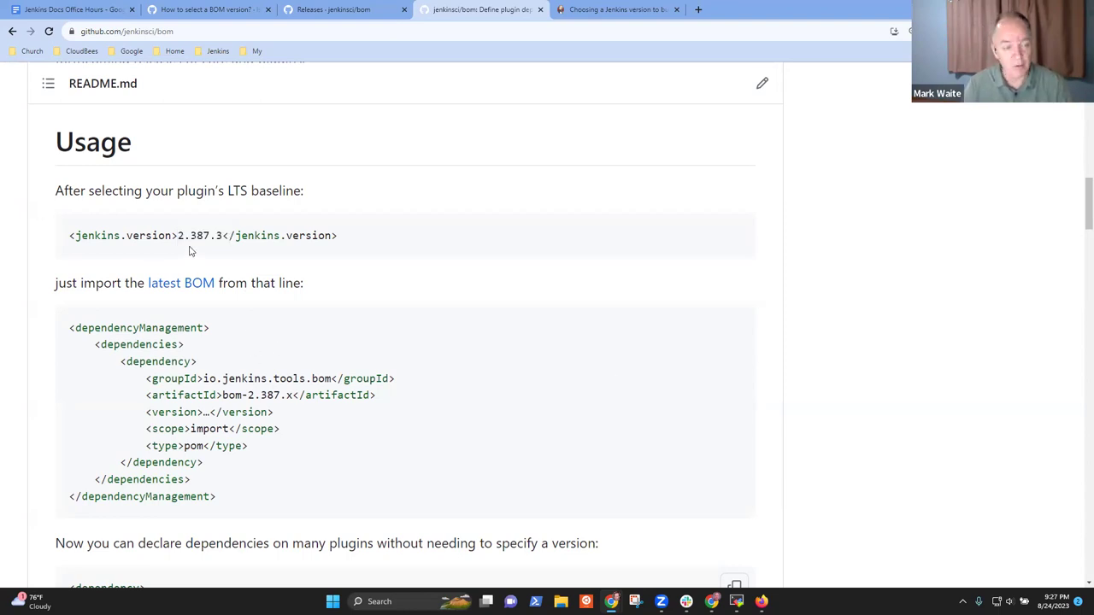
{"action": "left_click_drag", "start_coordinate": [180, 236], "coordinate": [223, 246]}
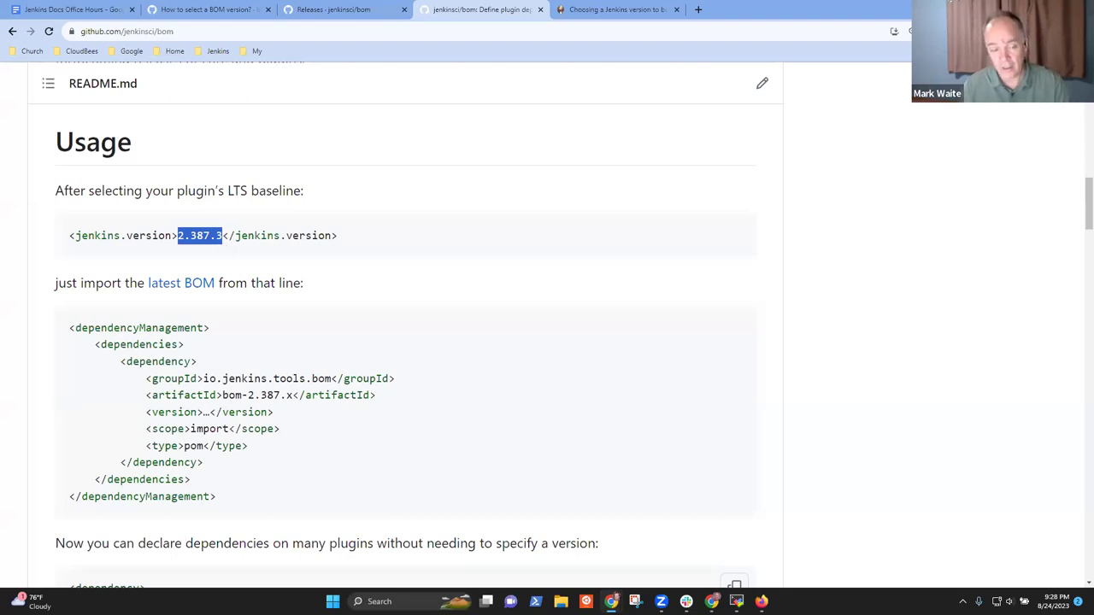
{"action": "double_click", "coordinate": [262, 395]}
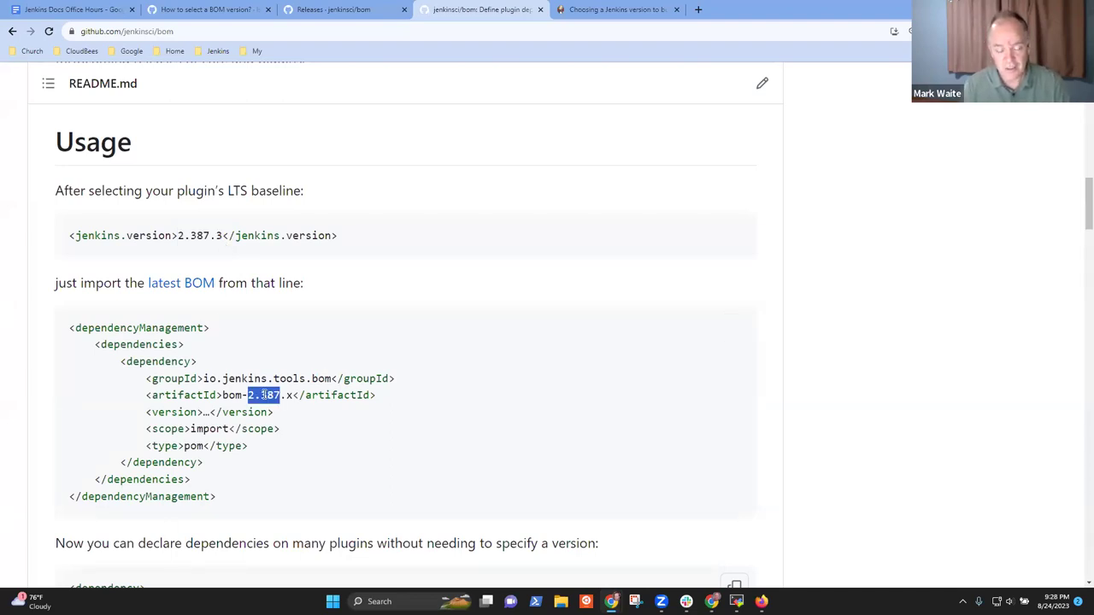
{"action": "left_click", "coordinate": [261, 394]}
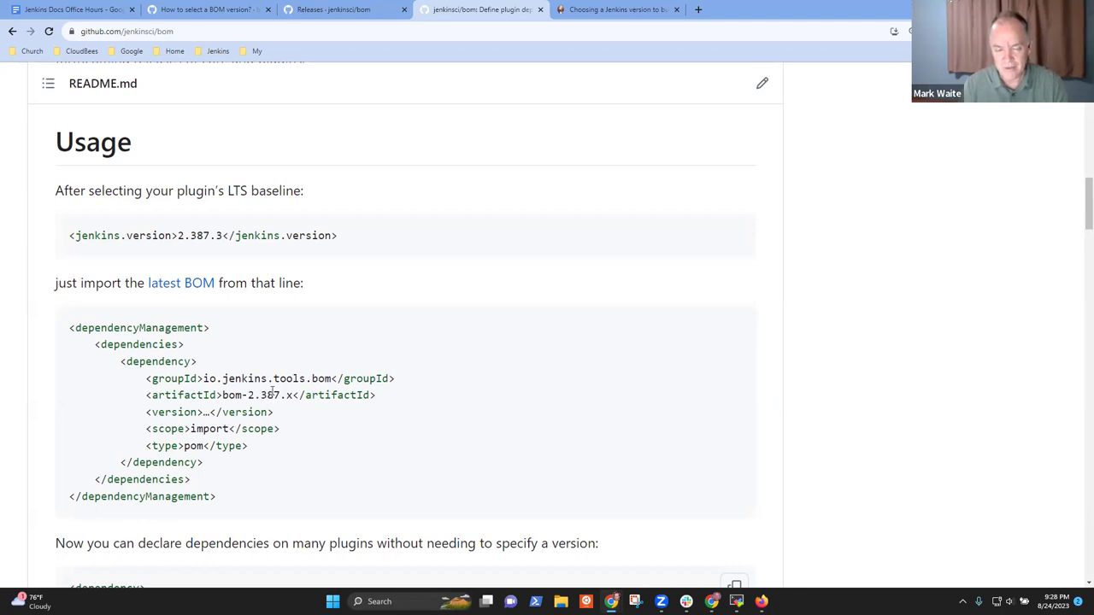
{"action": "left_click_drag", "start_coordinate": [261, 395], "coordinate": [280, 394]}
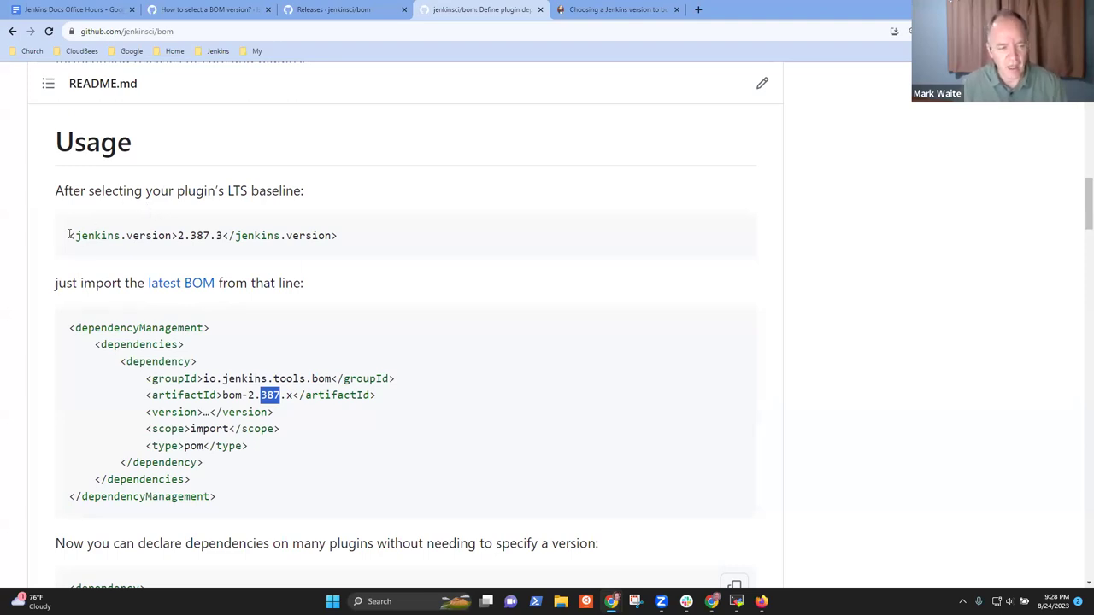
Examine the jenkins.version line and its LTS baseline number in the README's Usage section
{"action": "left_click_drag", "start_coordinate": [69, 235], "coordinate": [339, 236]}
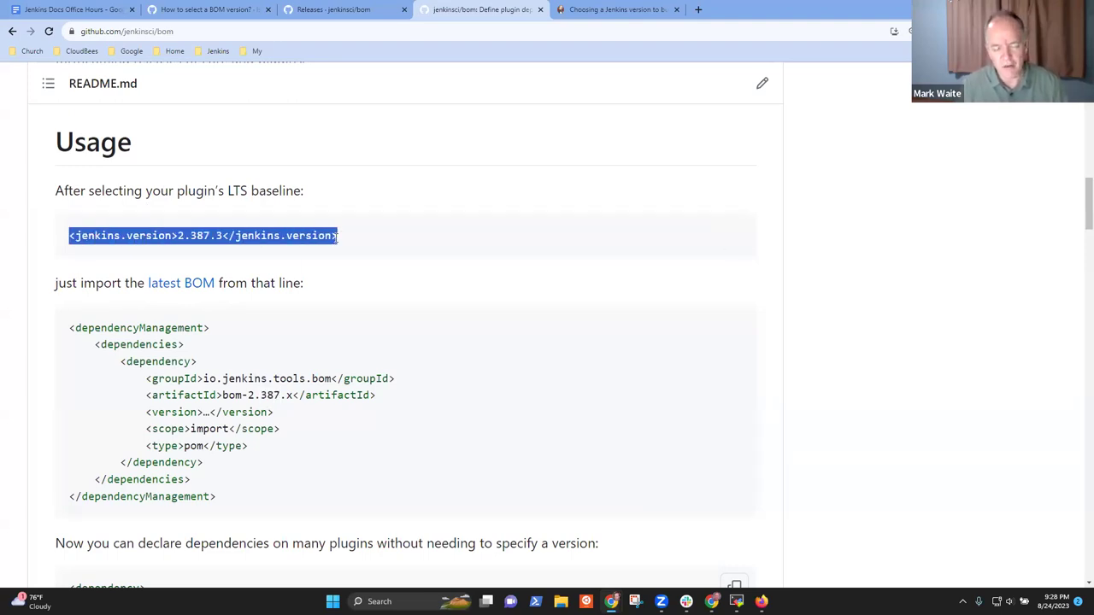
{"action": "left_click_drag", "start_coordinate": [178, 236], "coordinate": [224, 236]}
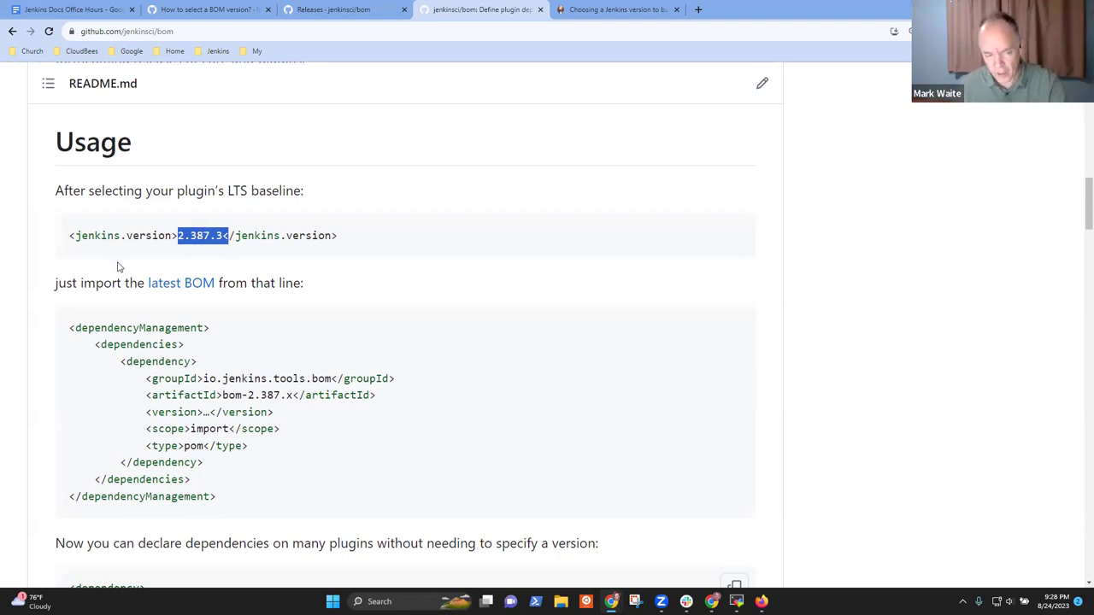
{"action": "left_click", "coordinate": [168, 241]}
{"action": "left_click_drag", "start_coordinate": [179, 238], "coordinate": [223, 241]}
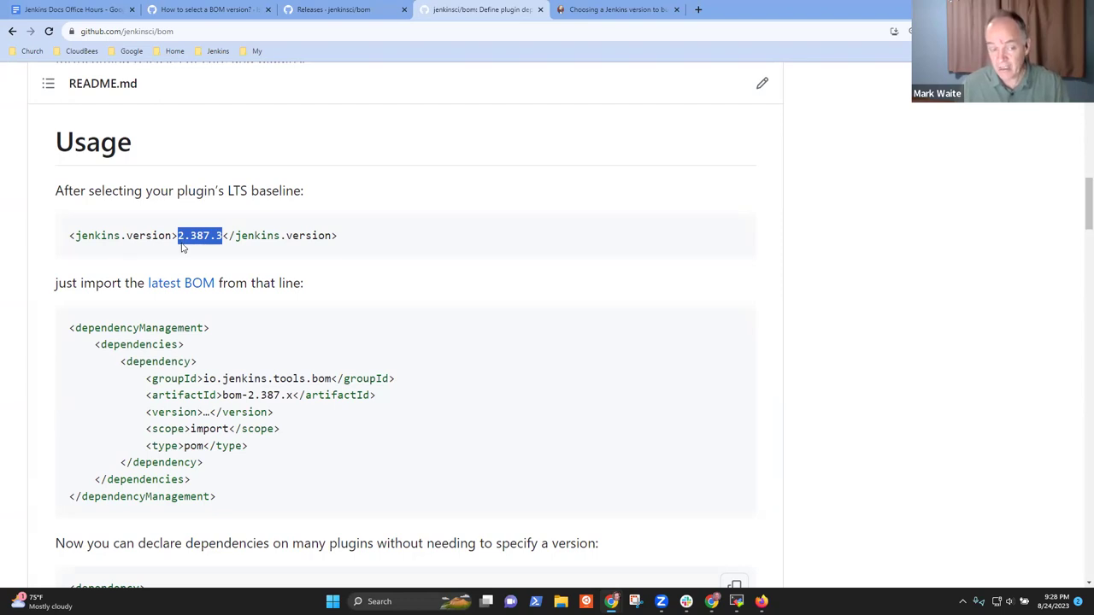
{"action": "left_click", "coordinate": [182, 231]}
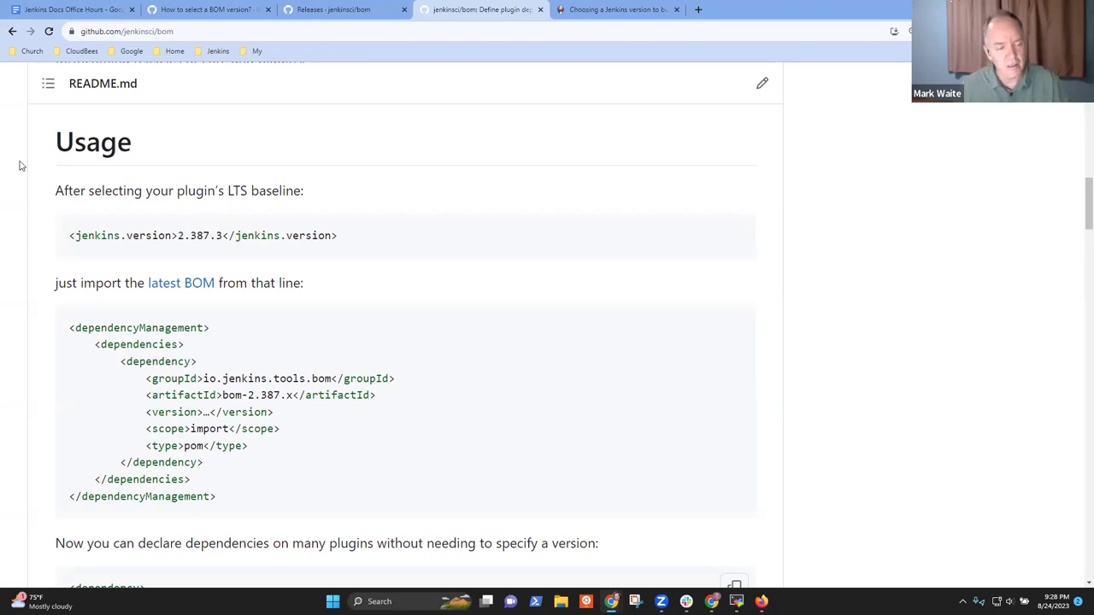
{"action": "double_click", "coordinate": [207, 234]}
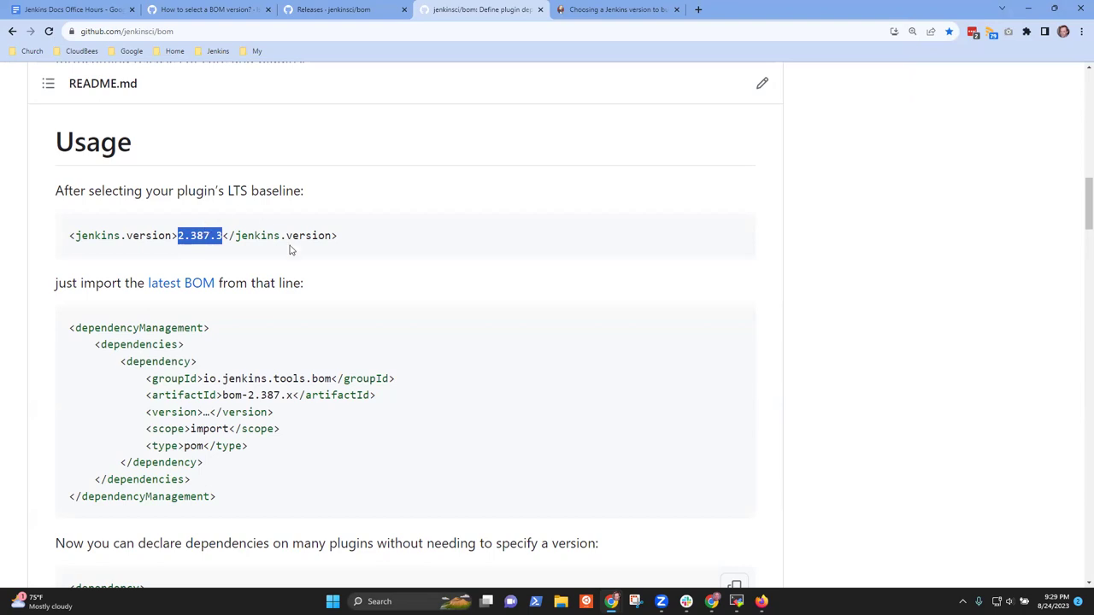
{"action": "left_click", "coordinate": [239, 239]}
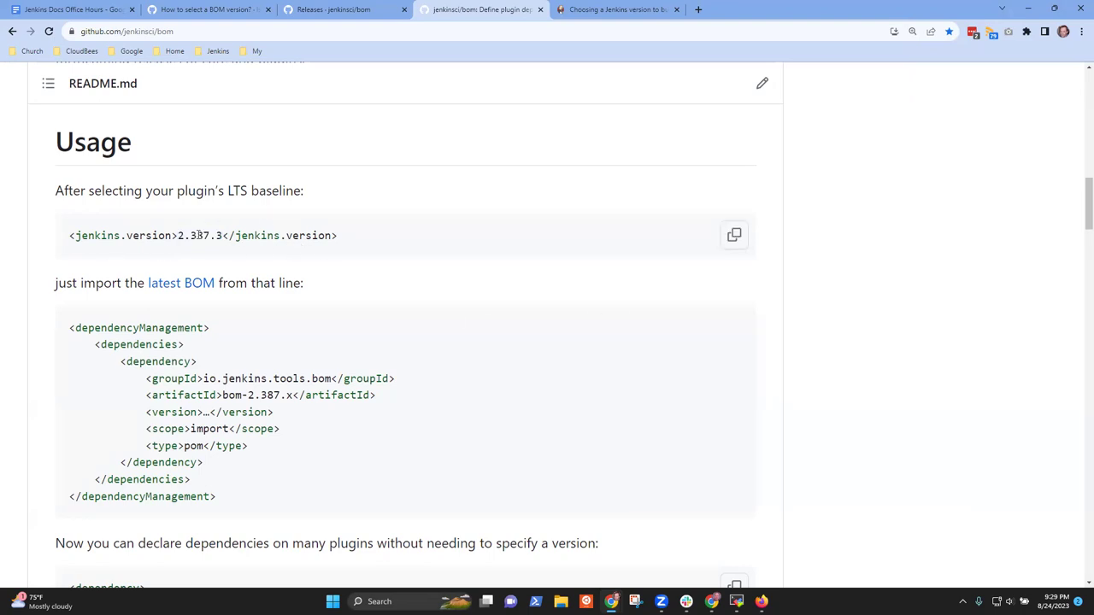
{"action": "double_click", "coordinate": [200, 236]}
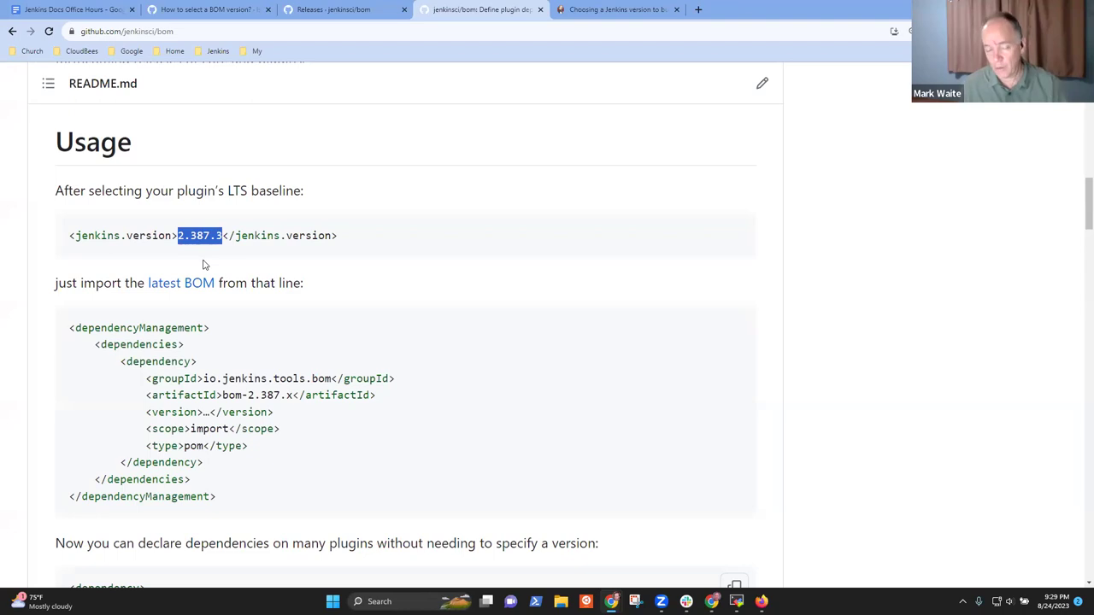
{"action": "left_click", "coordinate": [393, 241]}
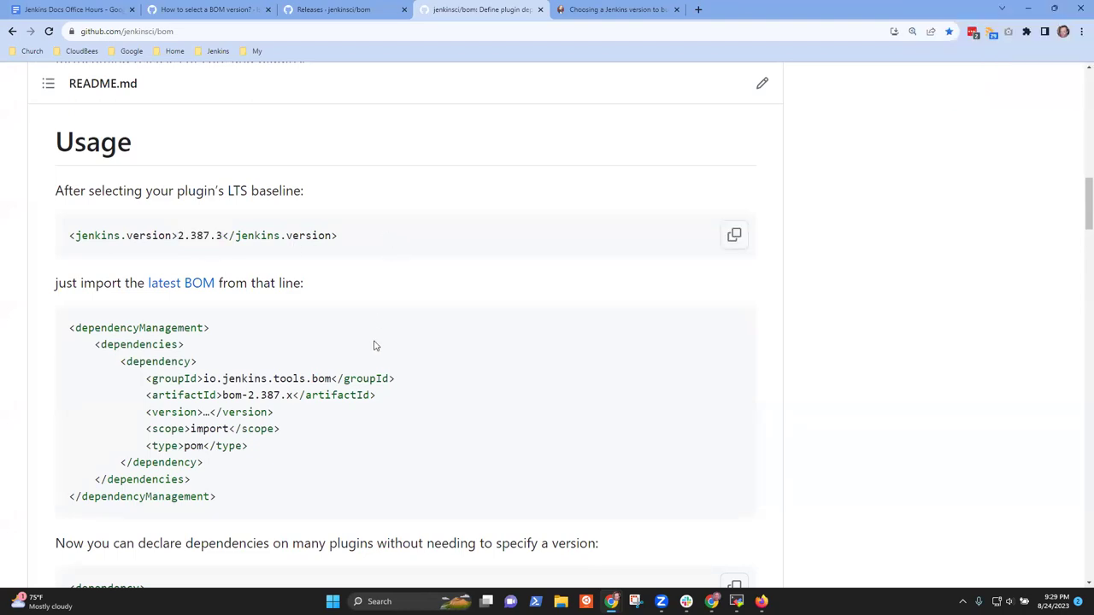
Review the README phrase "selecting your plugin's LTS baseline" and the jenkins.io page on choosing a Jenkins version
{"action": "scroll", "coordinate": [376, 347], "scroll_direction": "up", "scroll_amount": 8}
{"action": "scroll", "coordinate": [384, 348], "scroll_direction": "down", "scroll_amount": 6}
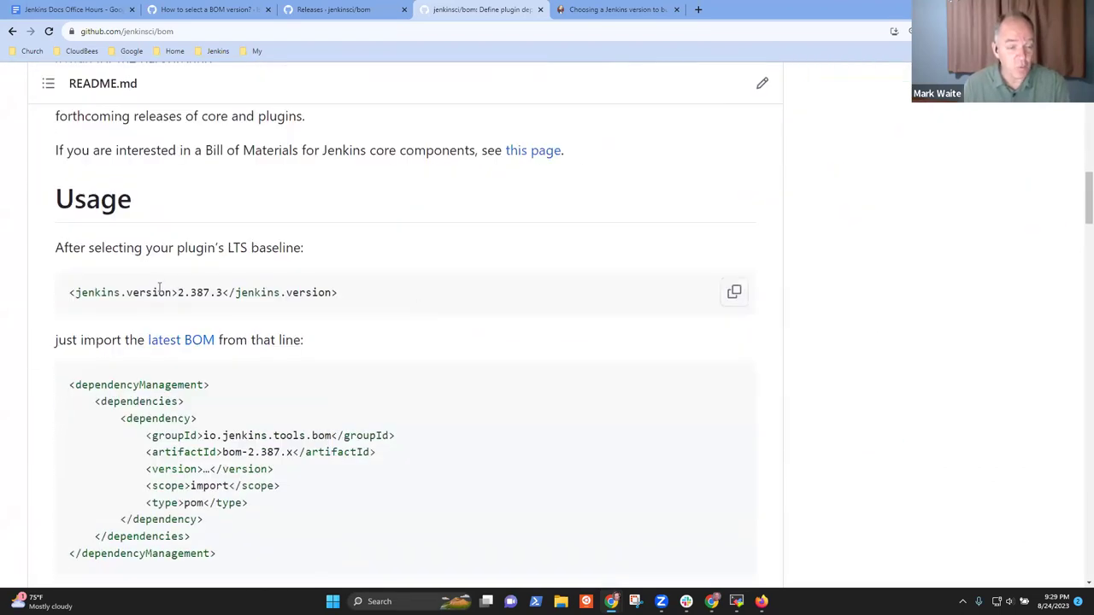
{"action": "left_click_drag", "start_coordinate": [107, 249], "coordinate": [270, 243]}
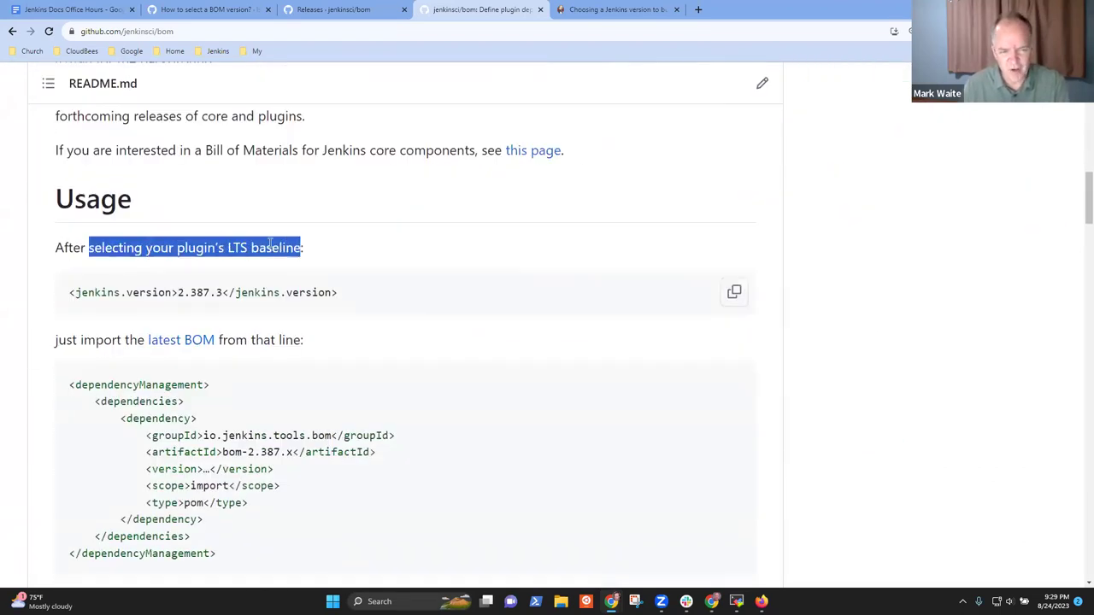
{"action": "double_click", "coordinate": [95, 250]}
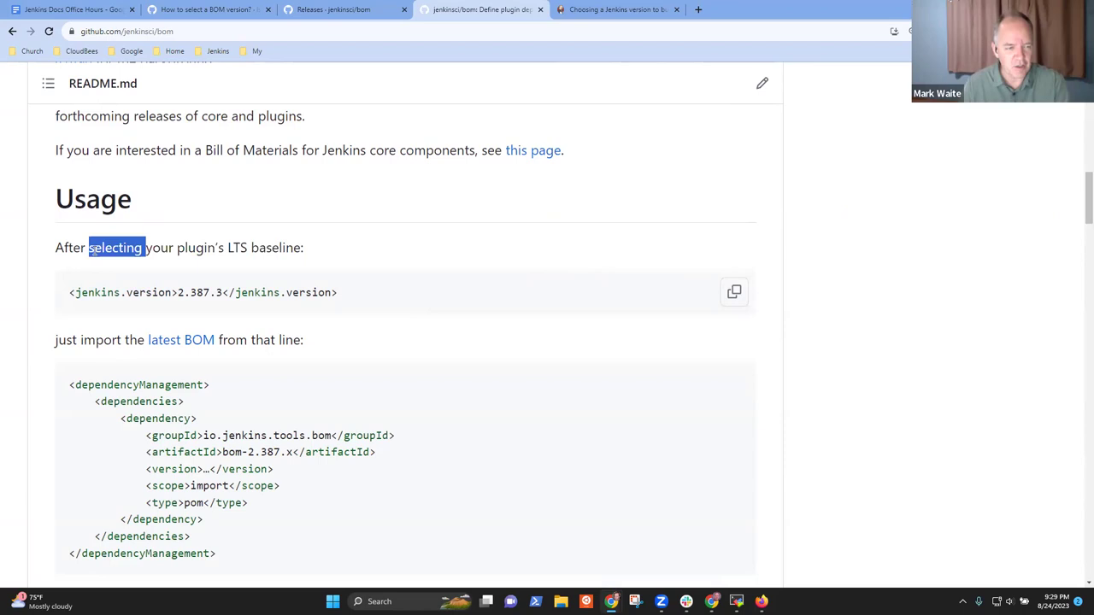
{"action": "left_click_drag", "start_coordinate": [107, 253], "coordinate": [273, 249]}
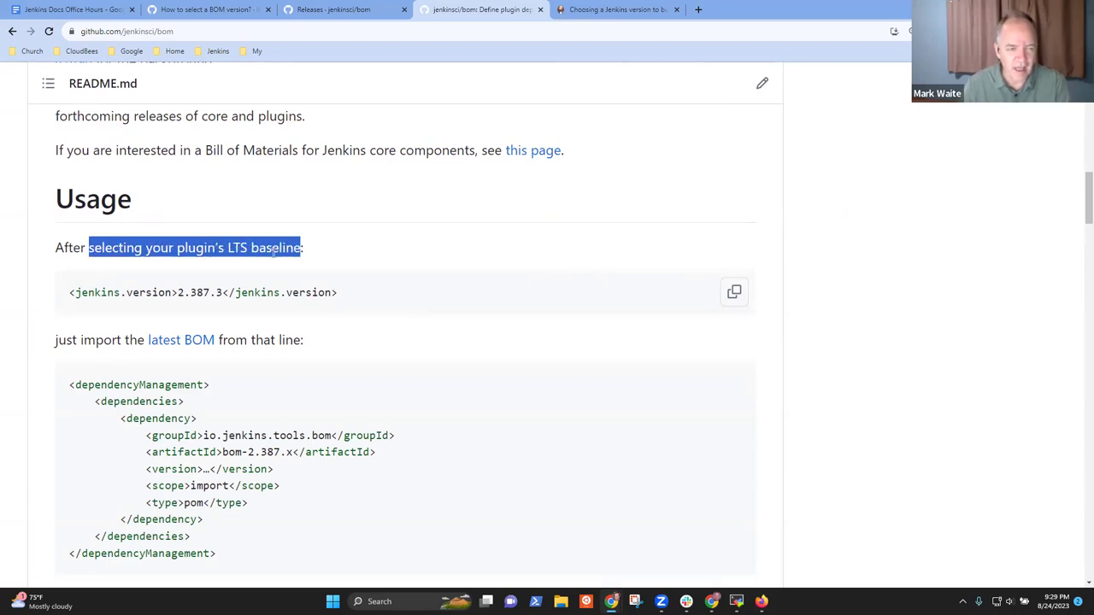
{"action": "left_click", "coordinate": [615, 10]}
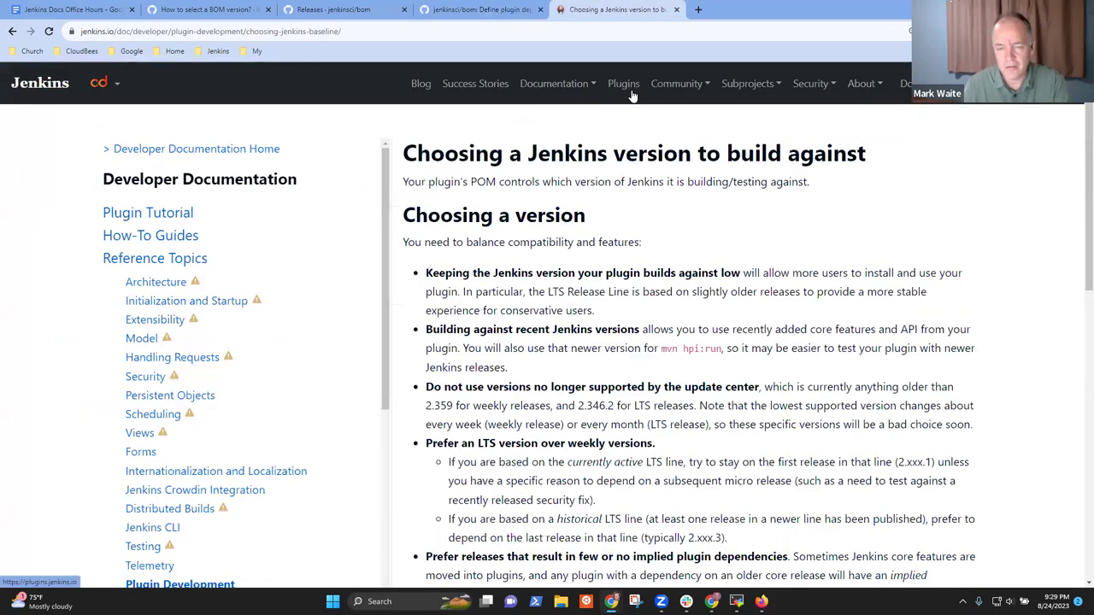
{"action": "left_click", "coordinate": [478, 9]}
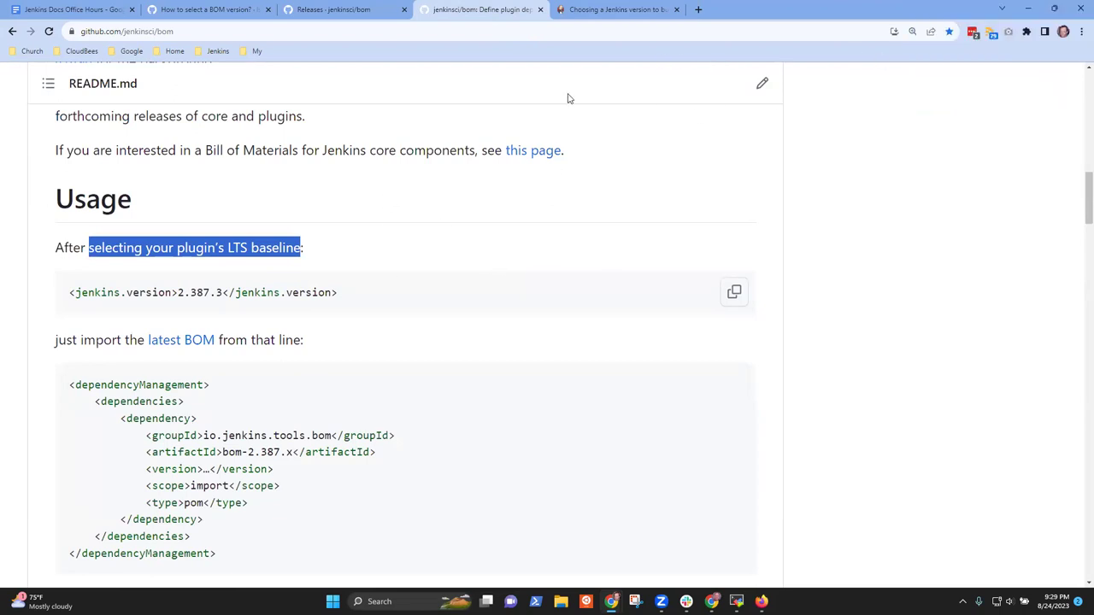
Open the bom README.md for editing and copy the URL of the "Choosing a Jenkins version to build against" page
{"action": "left_click", "coordinate": [763, 85]}
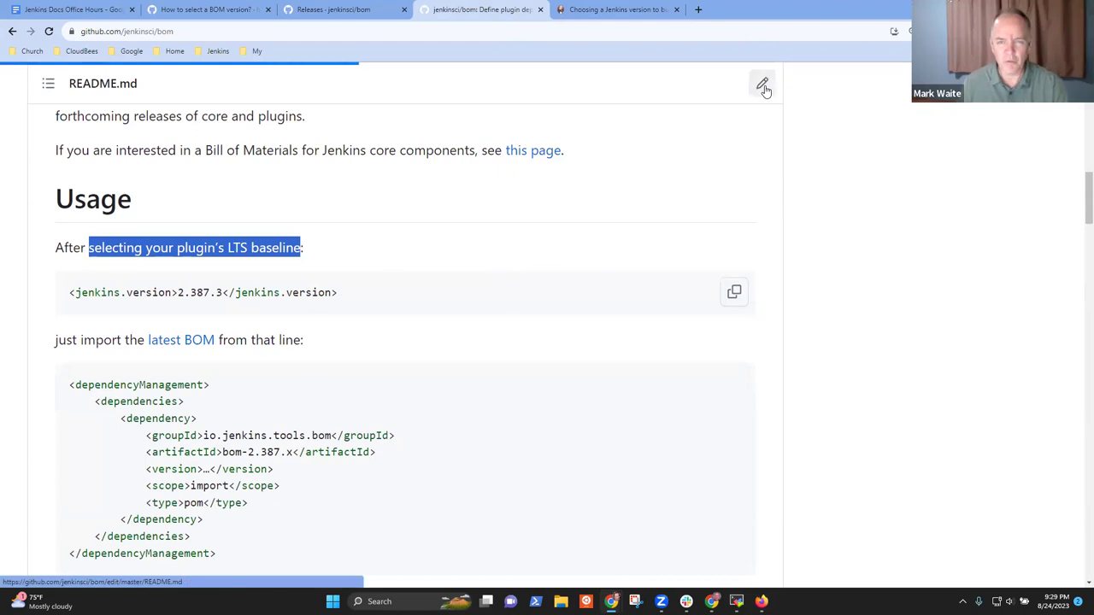
{"action": "left_click", "coordinate": [619, 12]}
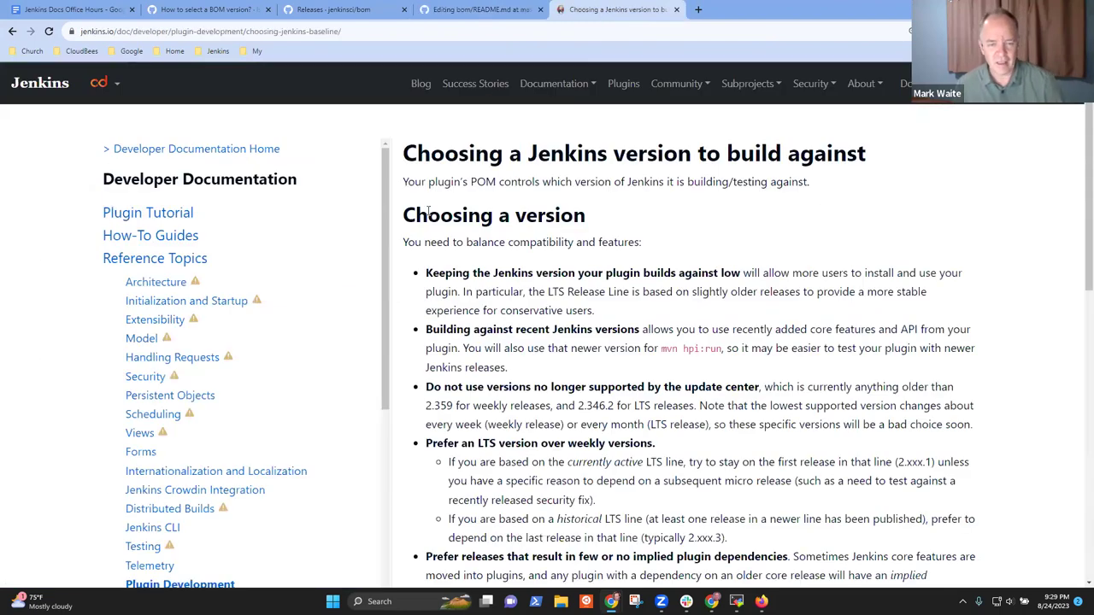
{"action": "left_click", "coordinate": [357, 34]}
{"action": "key", "text": "ctrl+c"}
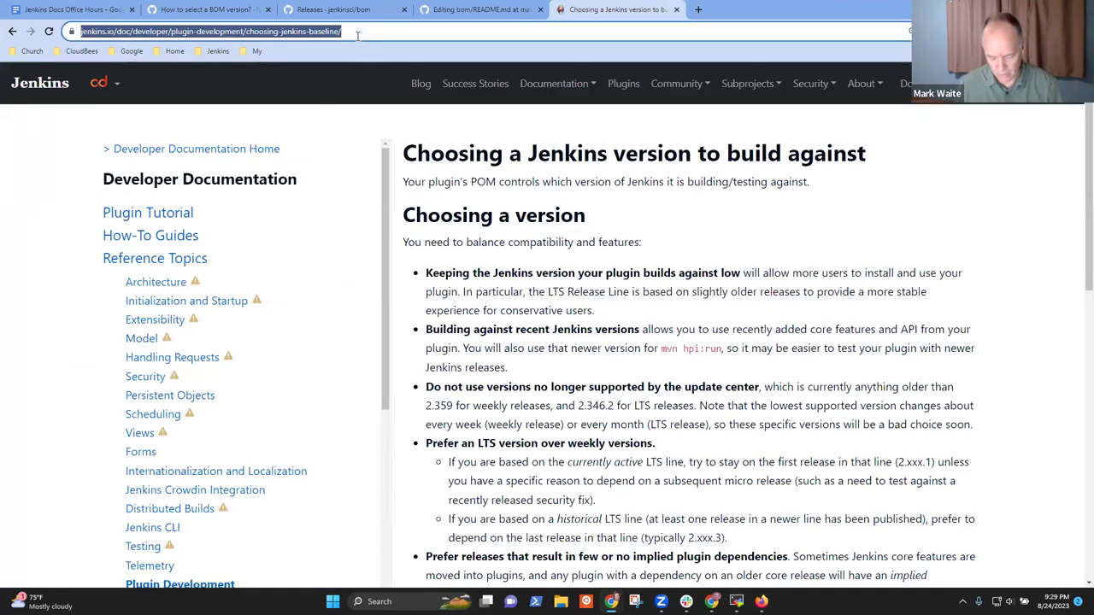
{"action": "left_click", "coordinate": [368, 9]}
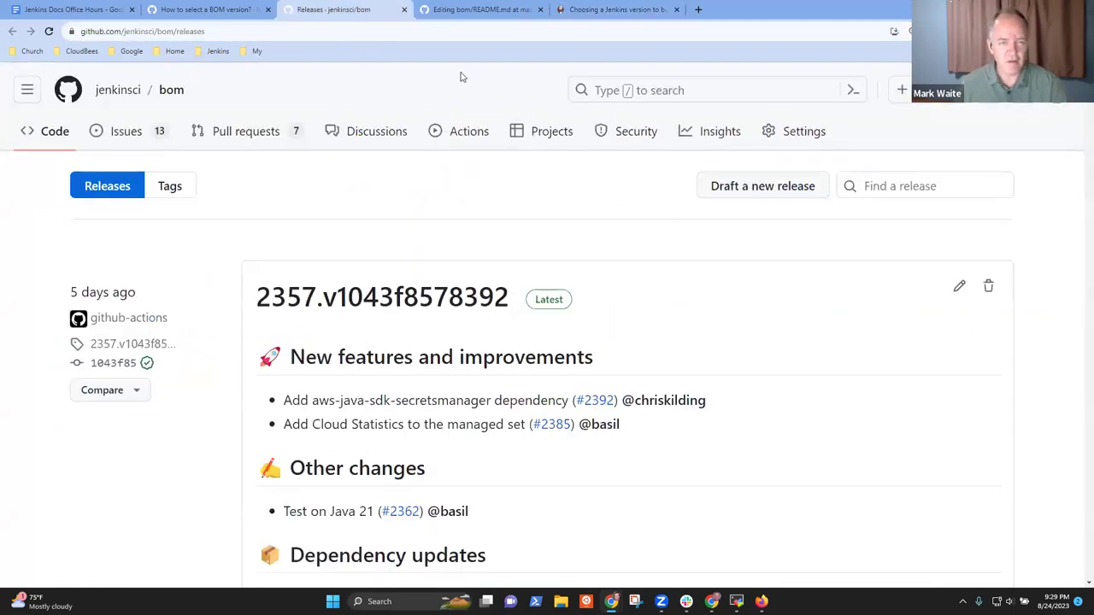
{"action": "left_click", "coordinate": [479, 9]}
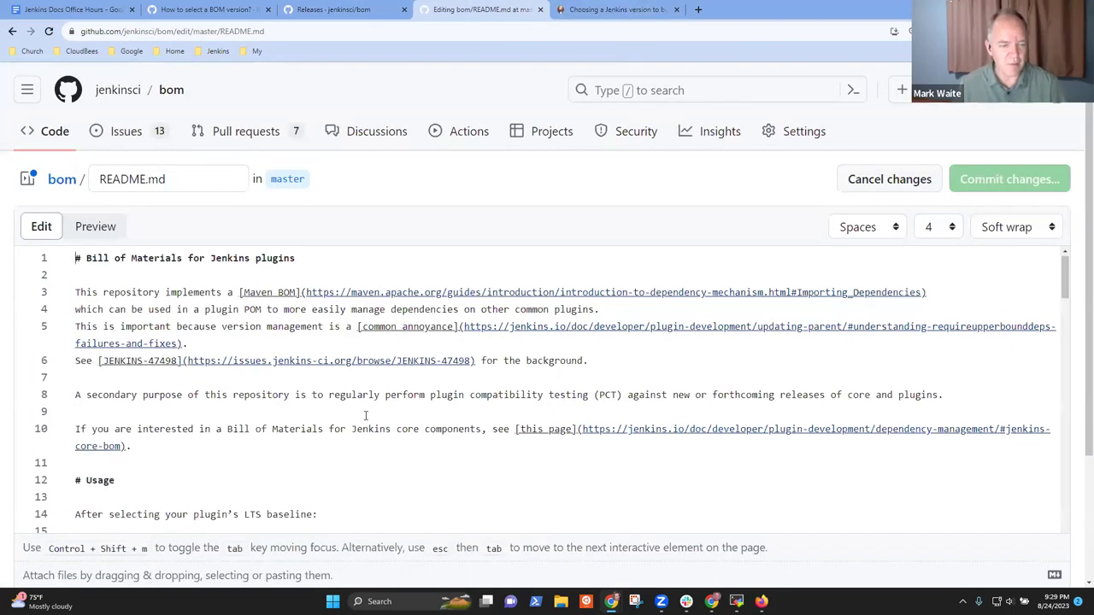
{"action": "scroll", "coordinate": [340, 367], "scroll_direction": "down", "scroll_amount": 2}
{"action": "left_click", "coordinate": [348, 350]}
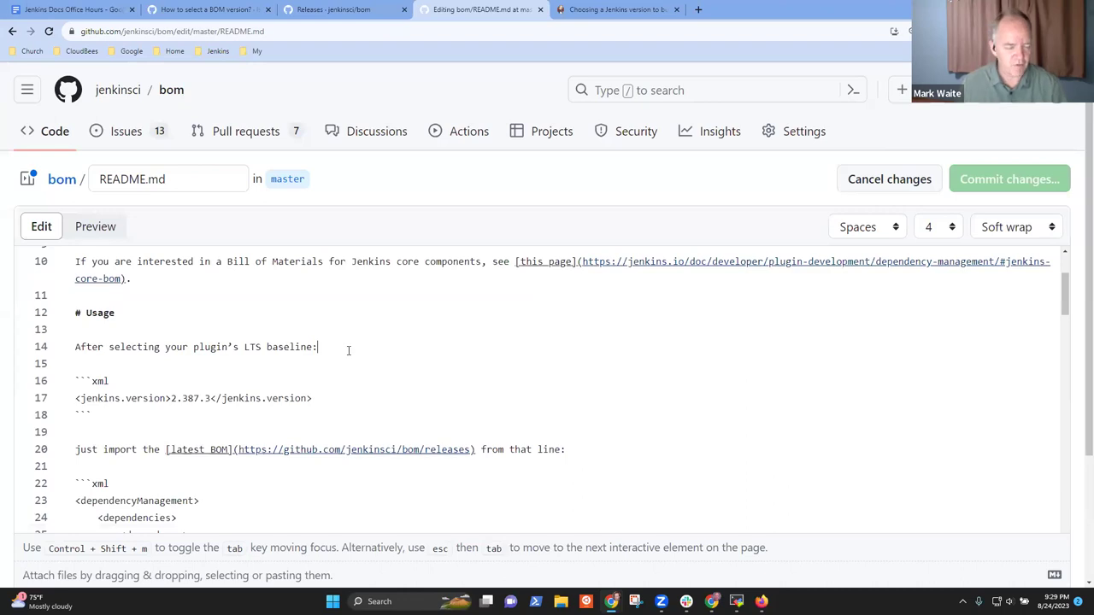
{"action": "key", "text": "ctrl+Left"}
{"action": "key", "text": "Left"}
{"action": "type", "text": "["}
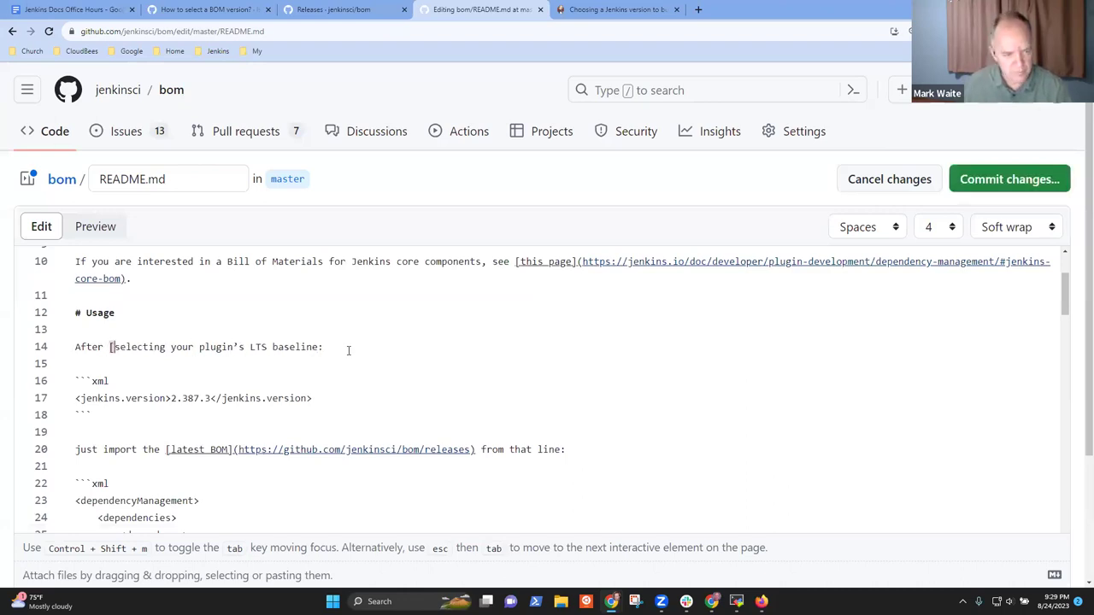
{"action": "key", "text": "End"}
{"action": "key", "text": "Left"}
{"action": "type", "text": "]("}
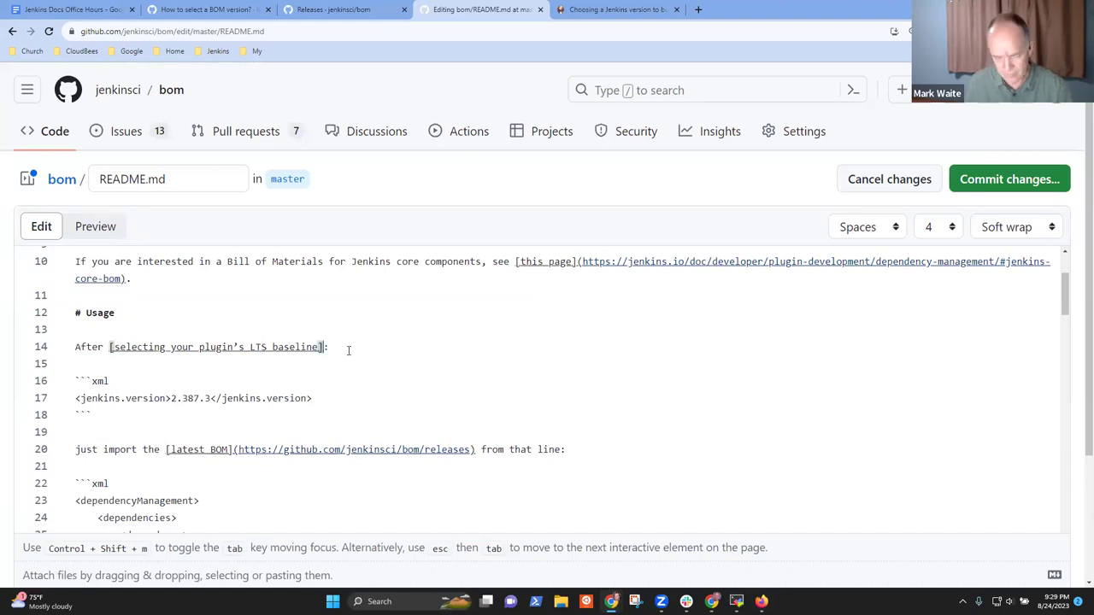
{"action": "key", "text": "ctrl+v"}
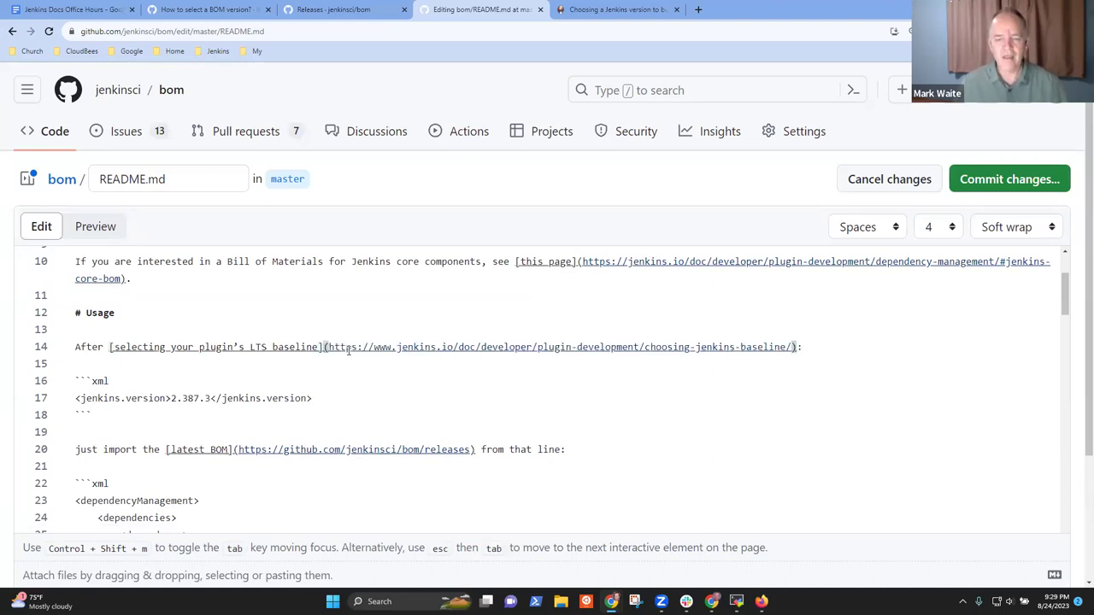
Start committing the README.md change and set the commit message to "Link to "Choosing a Jenkins version" docs"
{"action": "left_click", "coordinate": [1008, 184]}
{"action": "left_click_drag", "start_coordinate": [486, 190], "coordinate": [366, 182]}
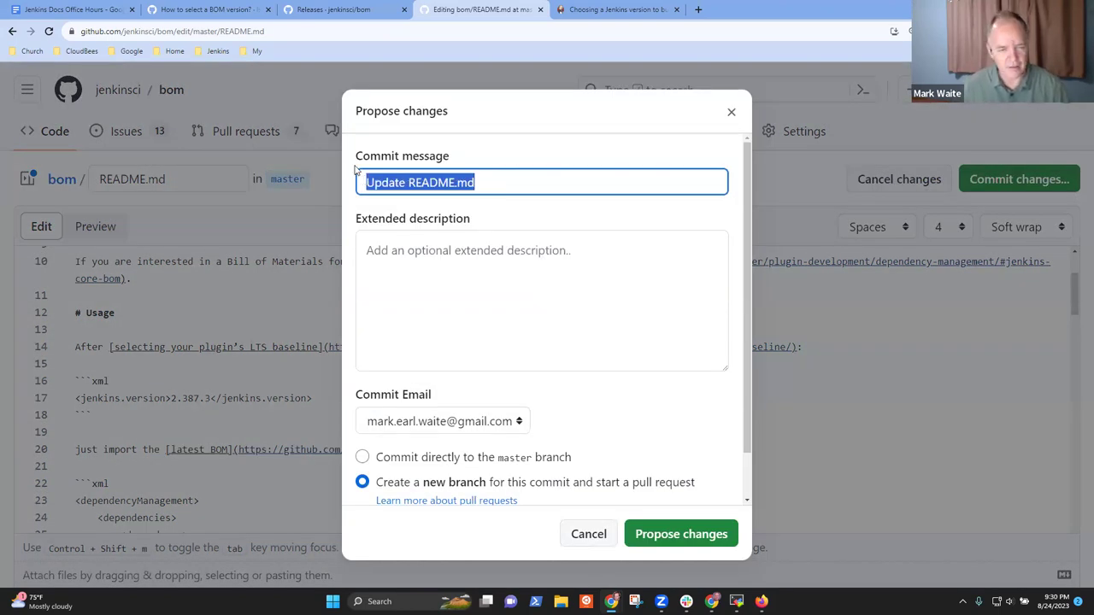
{"action": "type", "text": "L"}
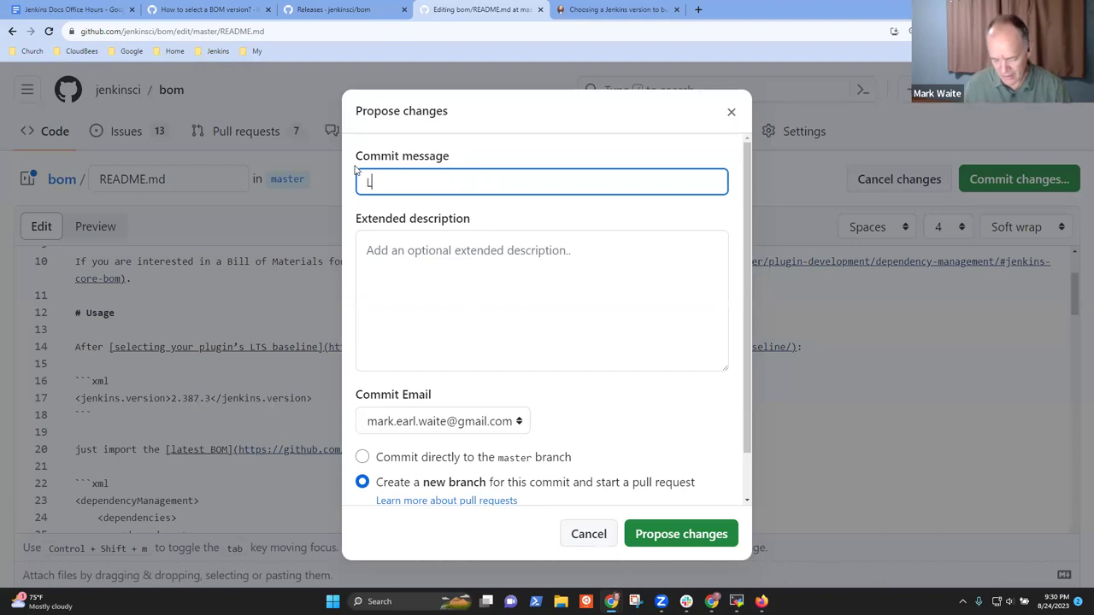
{"action": "type", "text": "ink oto \"Choosi"}
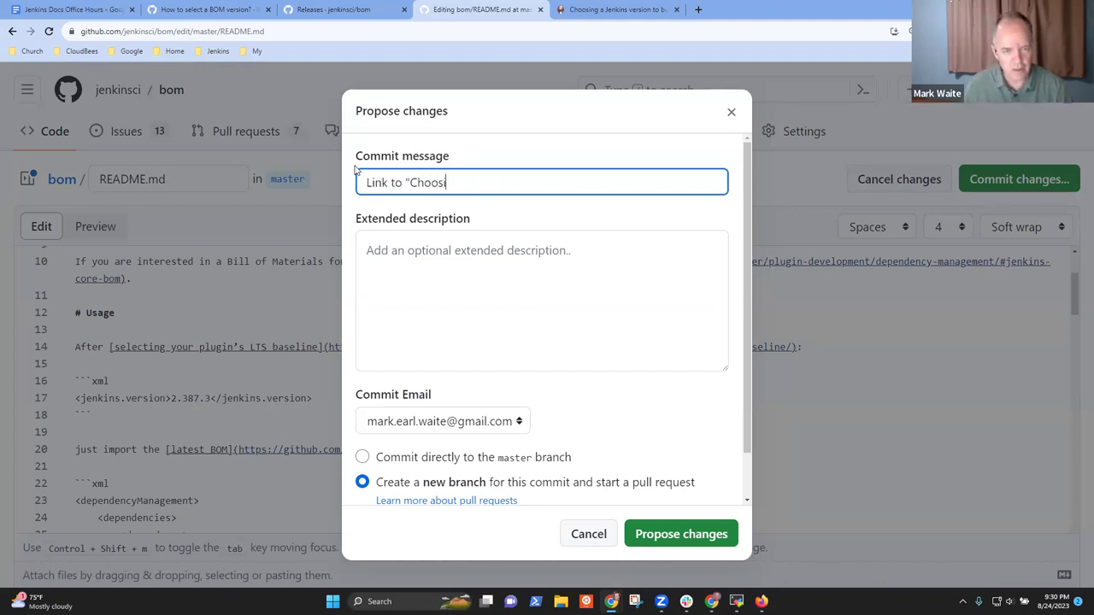
{"action": "type", "text": "ng a Jenk"}
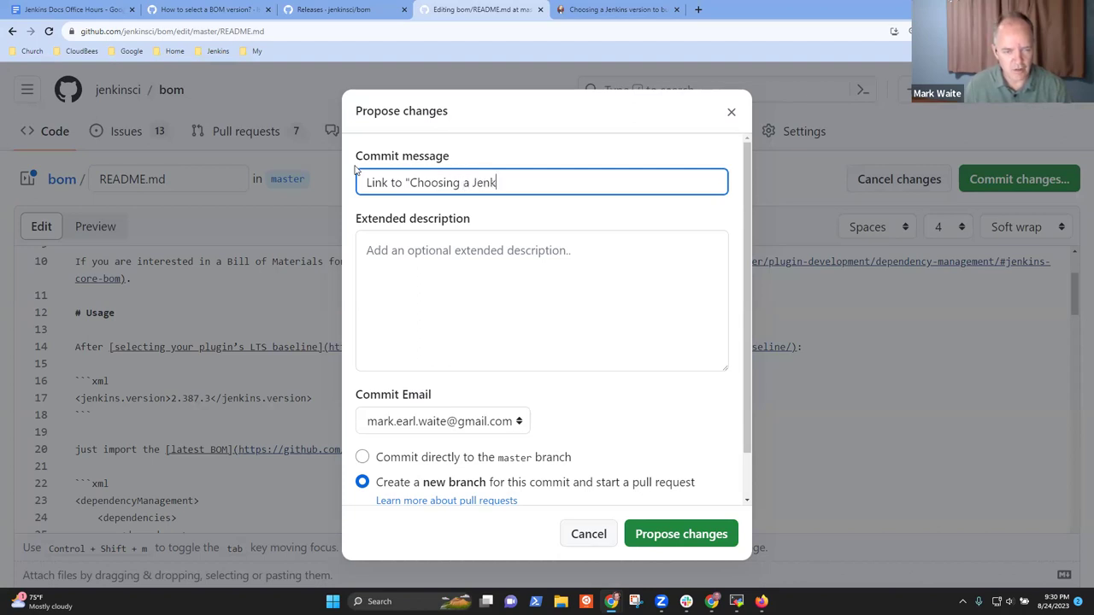
{"action": "type", "text": "ins version\" docs"}
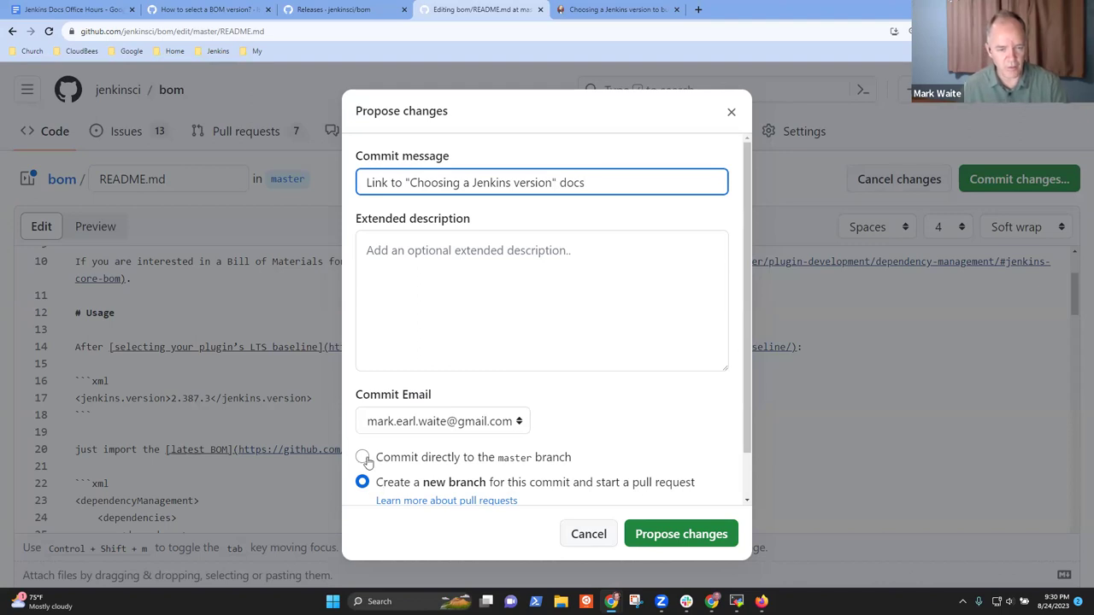
Enter "Prepare for more details about BOM version selection" as the commit's extended description
{"action": "left_click", "coordinate": [428, 257]}
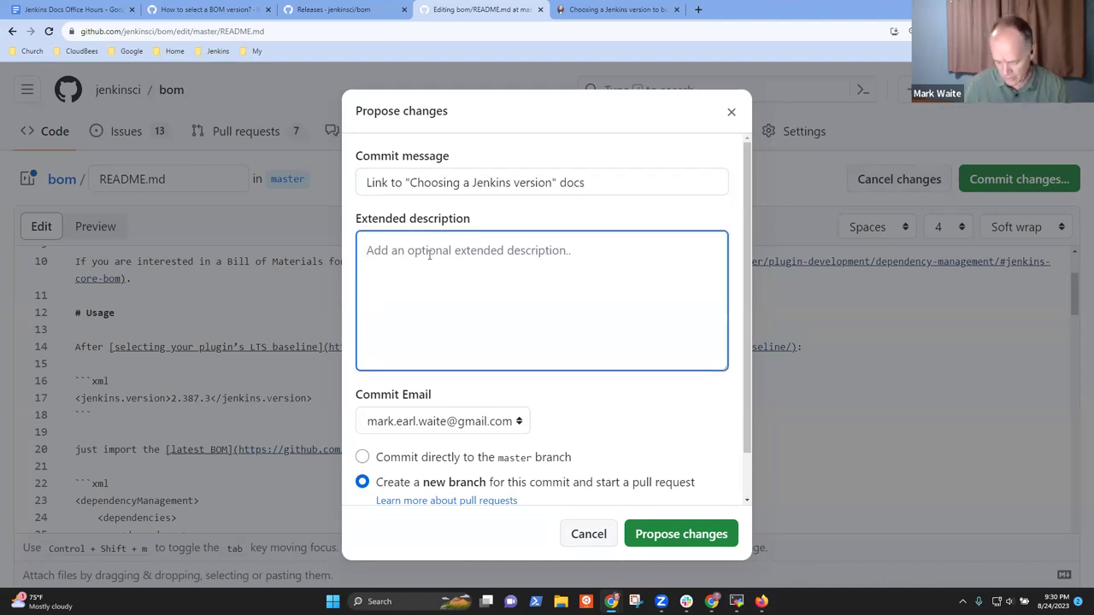
{"action": "type", "text": "Prepoare"}
{"action": "key", "text": "BackSpace"}
{"action": "key", "text": "BackSpace"}
{"action": "key", "text": "BackSpace"}
{"action": "key", "text": "BackSpace"}
{"action": "type", "text": "are for more deta"}
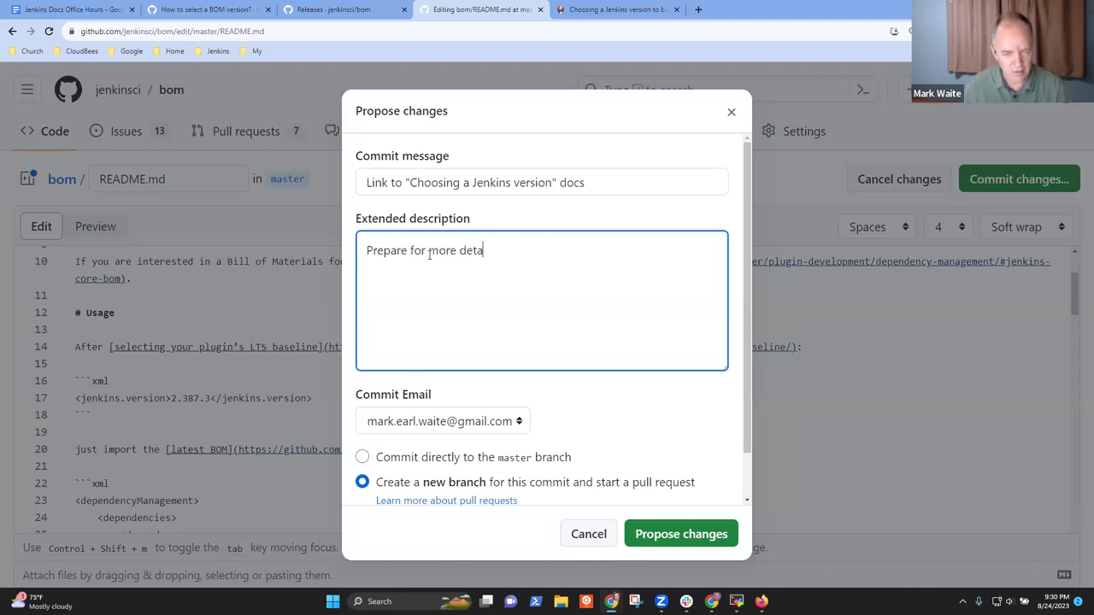
{"action": "type", "text": "ils about version selectio"}
{"action": "type", "text": "n"}
{"action": "type", "text": "BOM"}
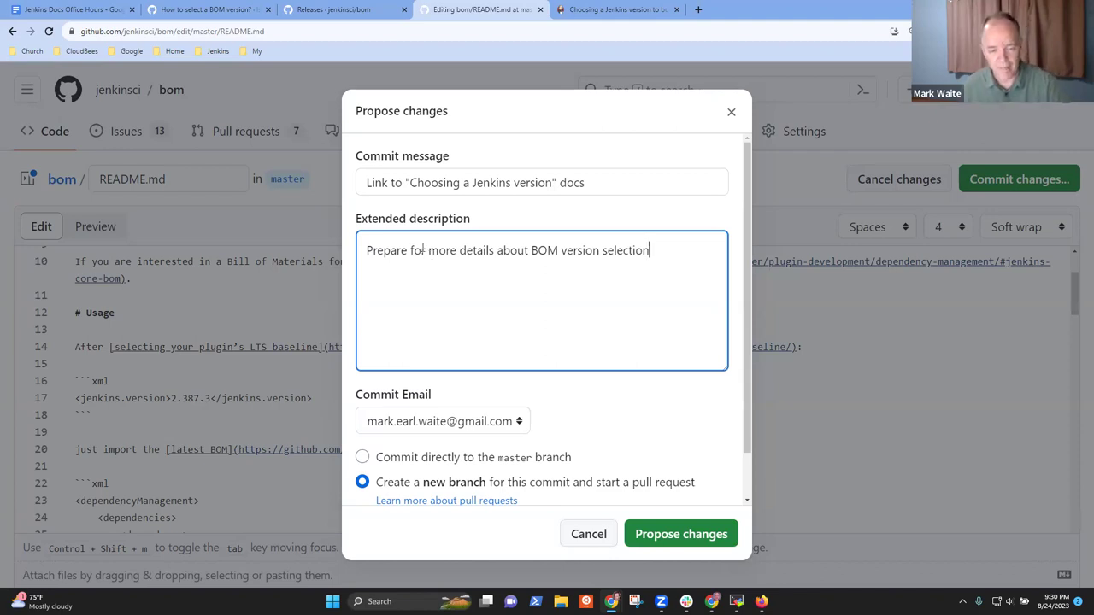
Replace "patch-1" in the new branch name with "link-to-bom-version-chooser", keeping the username prefix, and propose the changes
{"action": "scroll", "coordinate": [525, 459], "scroll_direction": "down", "scroll_amount": 1}
{"action": "left_click", "coordinate": [520, 481]}
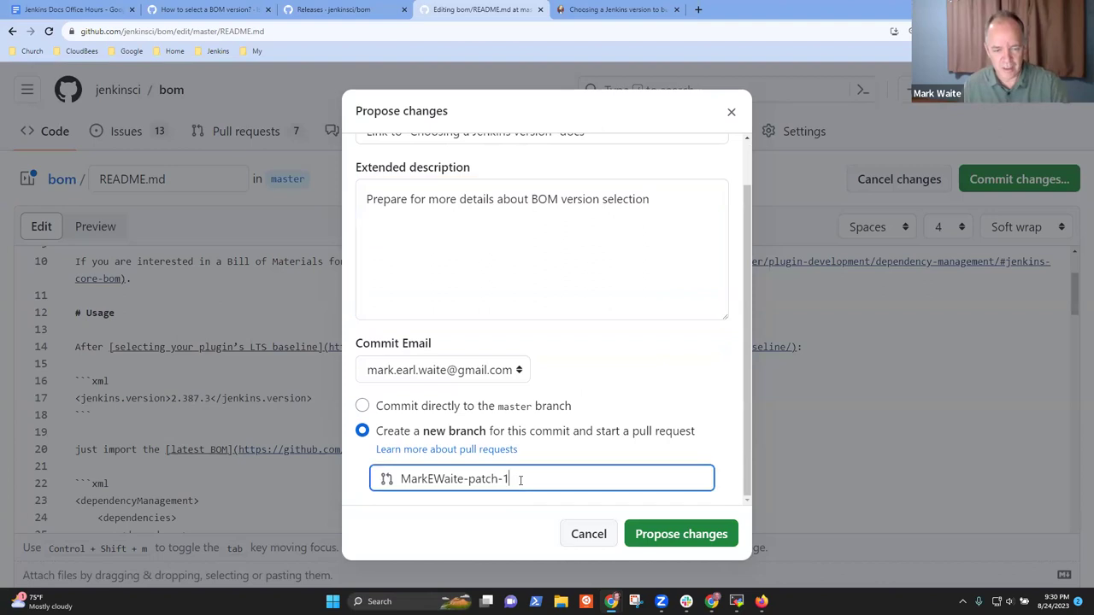
{"action": "key", "text": "ctrl+shift+Left"}
{"action": "key", "text": "ctrl+shift+Left"}
{"action": "key", "text": "ctrl+shift+Left"}
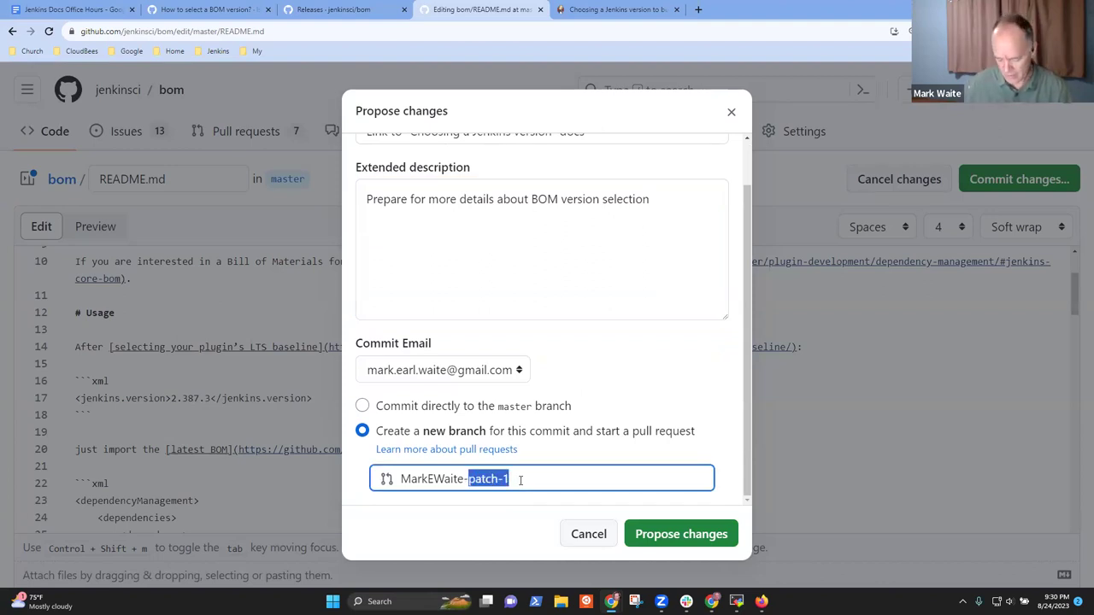
{"action": "type", "text": "docs"}
{"action": "key", "text": "ctrl+BackSpace"}
{"action": "type", "text": "lpink-"}
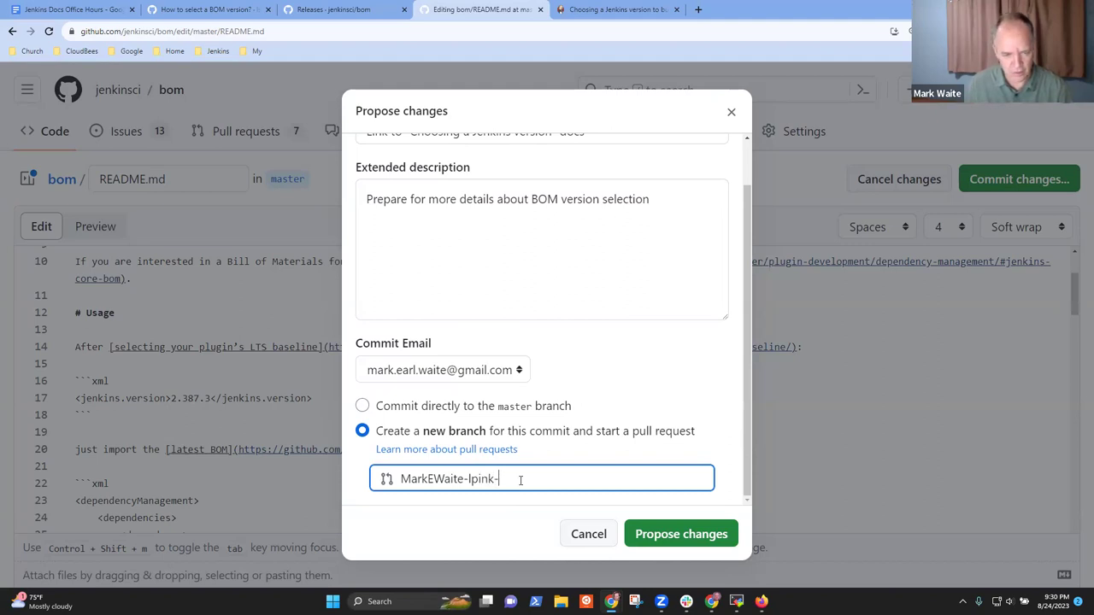
{"action": "key", "text": "ctrl+BackSpace"}
{"action": "type", "text": "link-to"}
{"action": "key", "text": "BackSpace"}
{"action": "type", "text": "o-"}
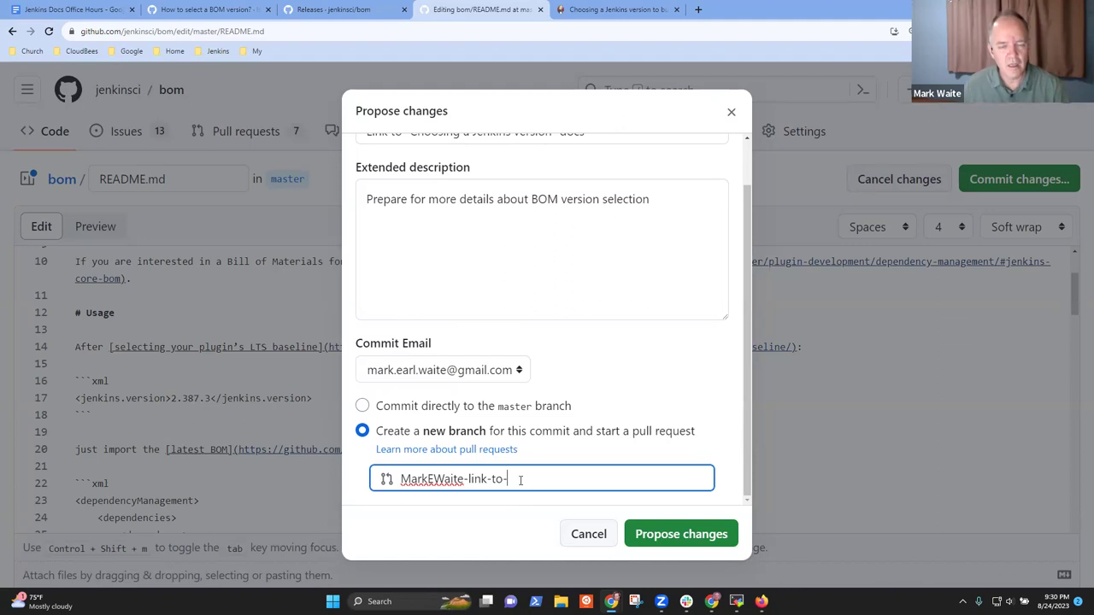
{"action": "type", "text": "bom-version-chooser"}
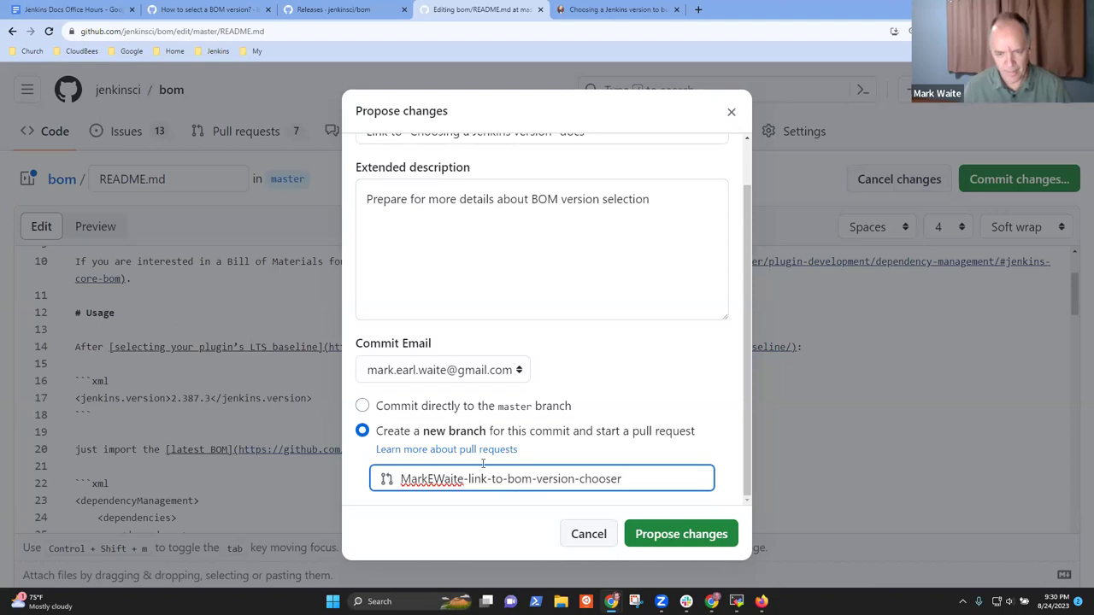
{"action": "left_click", "coordinate": [655, 533]}
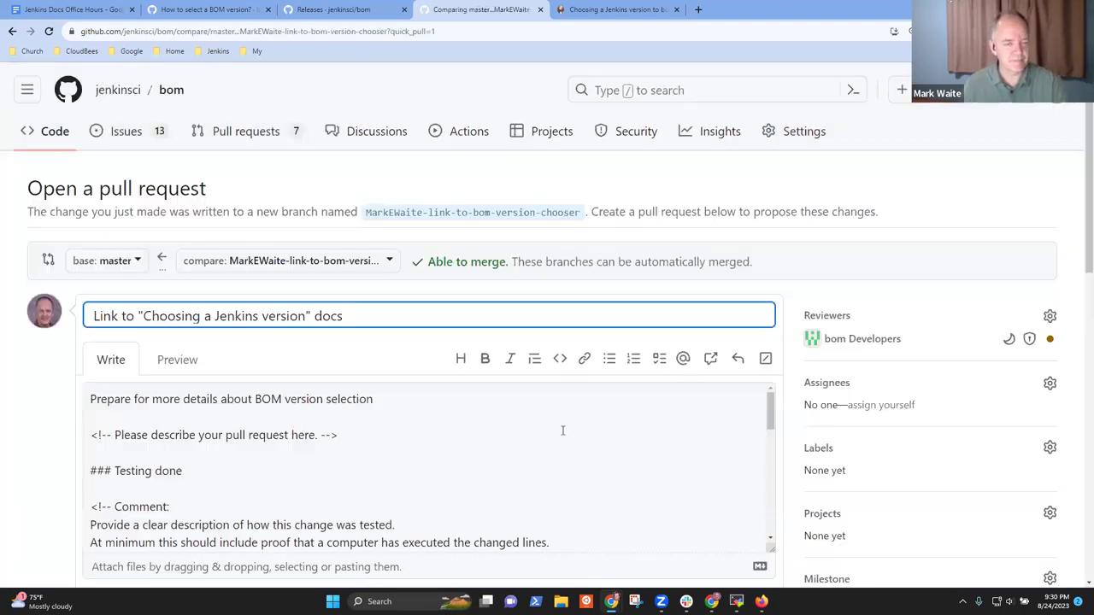
Insert the sentence 'Link to "Choosing a Jenkins version".' before the existing first sentence of the pull request description
{"action": "scroll", "coordinate": [278, 439], "scroll_direction": "down", "scroll_amount": 3}
{"action": "scroll", "coordinate": [162, 402], "scroll_direction": "up", "scroll_amount": 3}
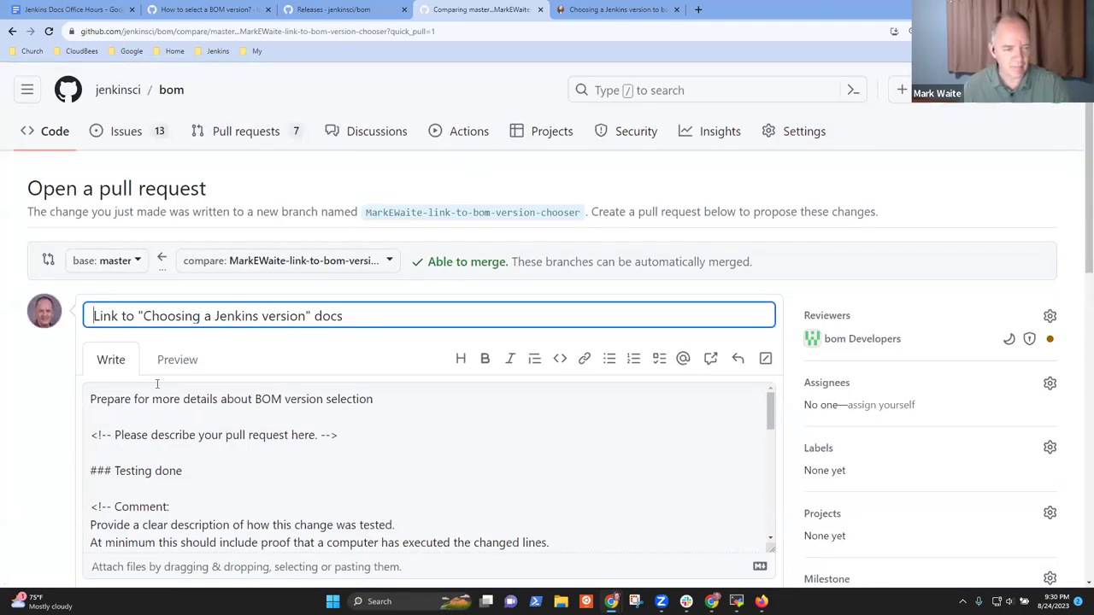
{"action": "left_click", "coordinate": [284, 438]}
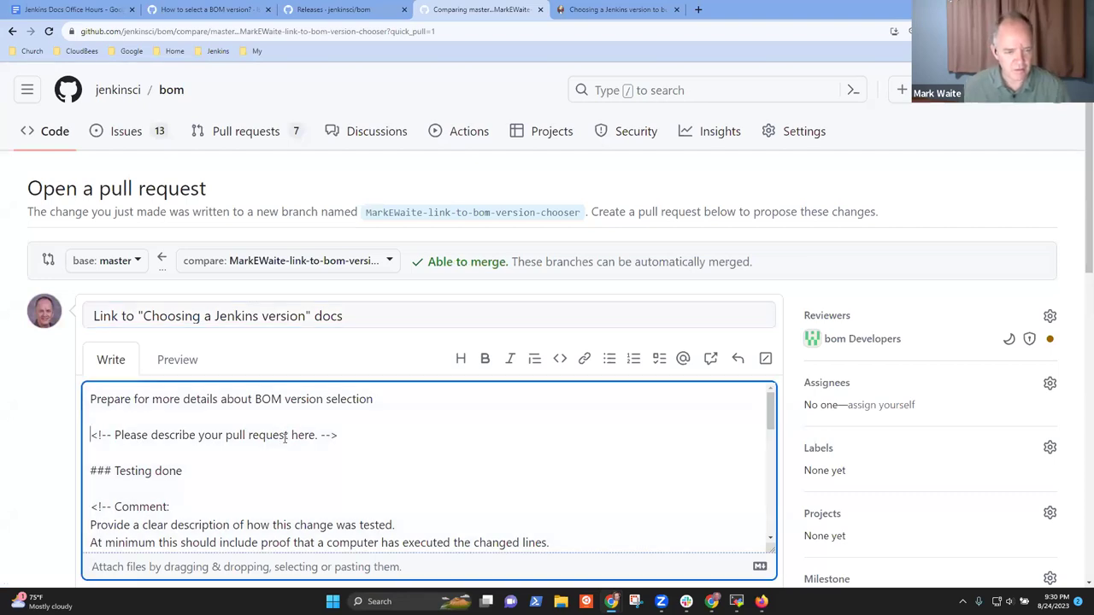
{"action": "key", "text": "shift+End"}
{"action": "key", "text": "Up"}
{"action": "key", "text": "Up"}
{"action": "type", "text": "Link to "}
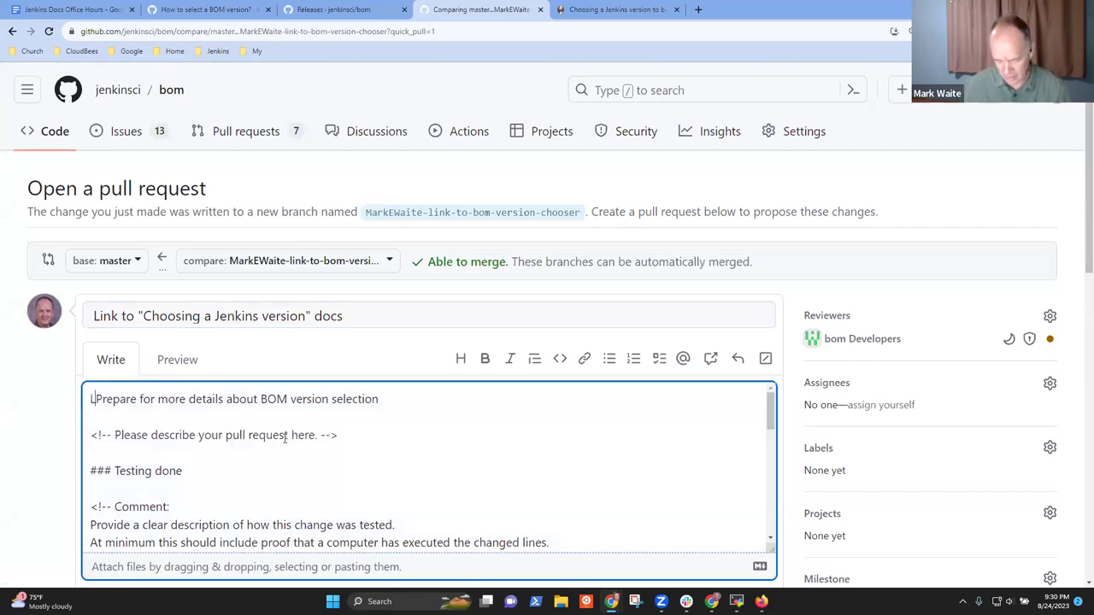
{"action": "type", "text": "\"Choosing a J"}
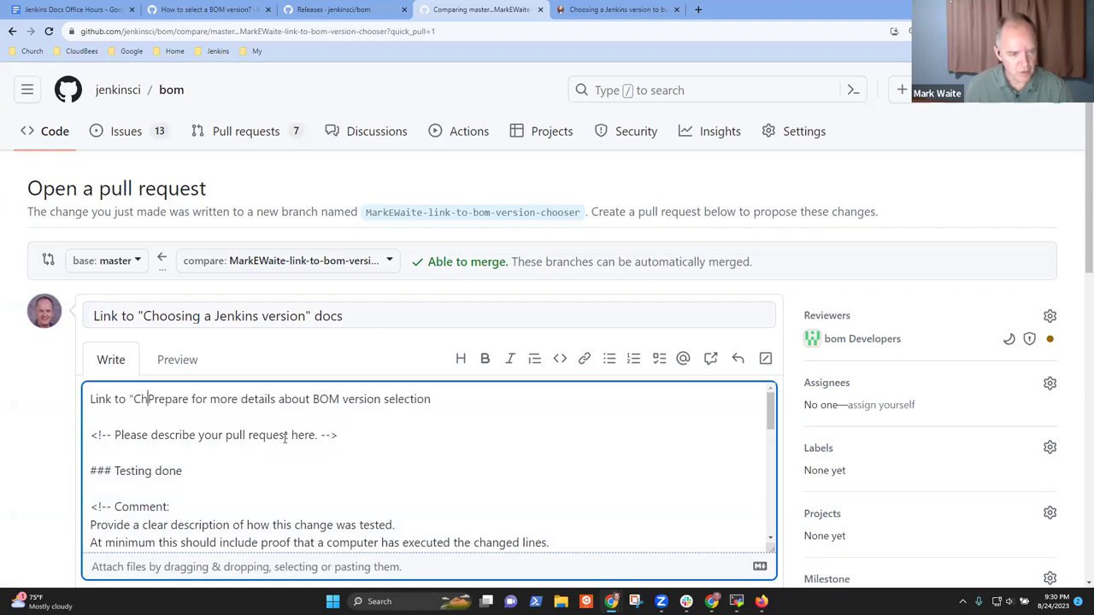
{"action": "key", "text": "BackSpace"}
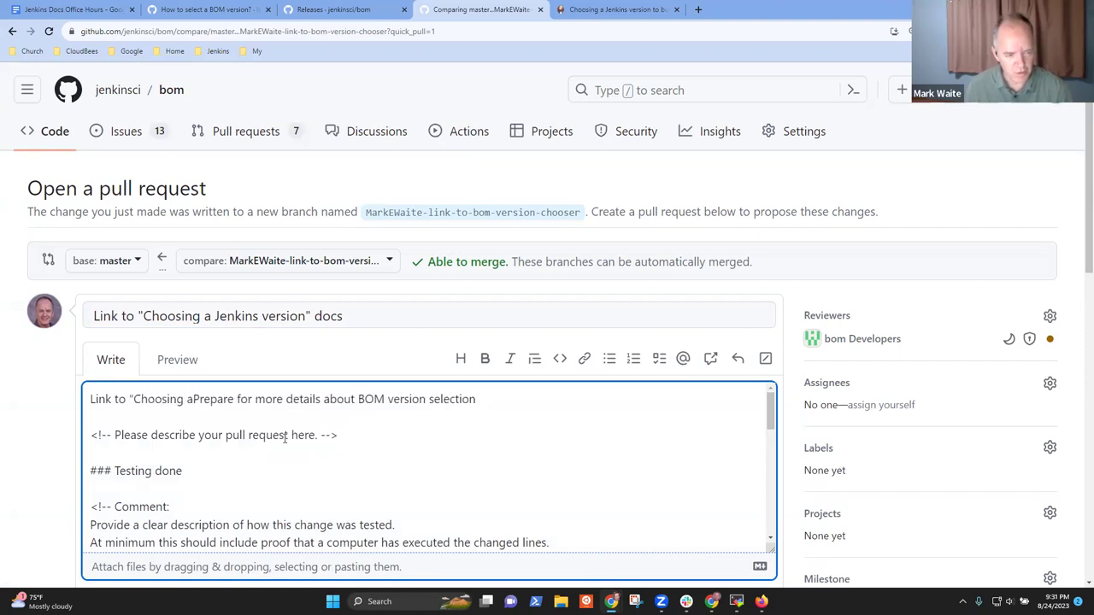
{"action": "type", "text": "Jenkins "}
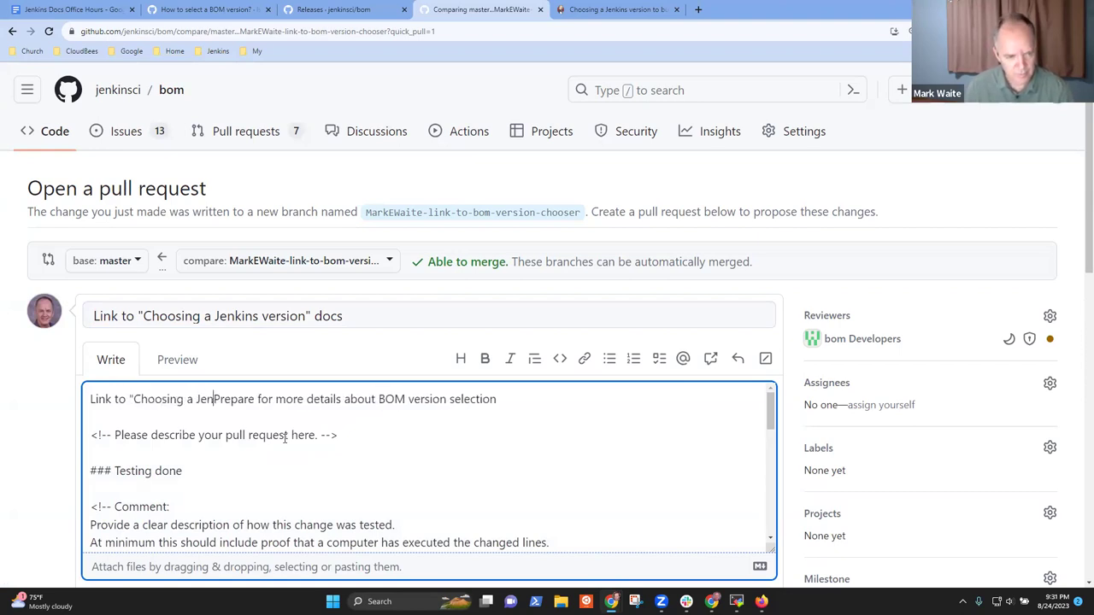
{"action": "type", "text": "version\""}
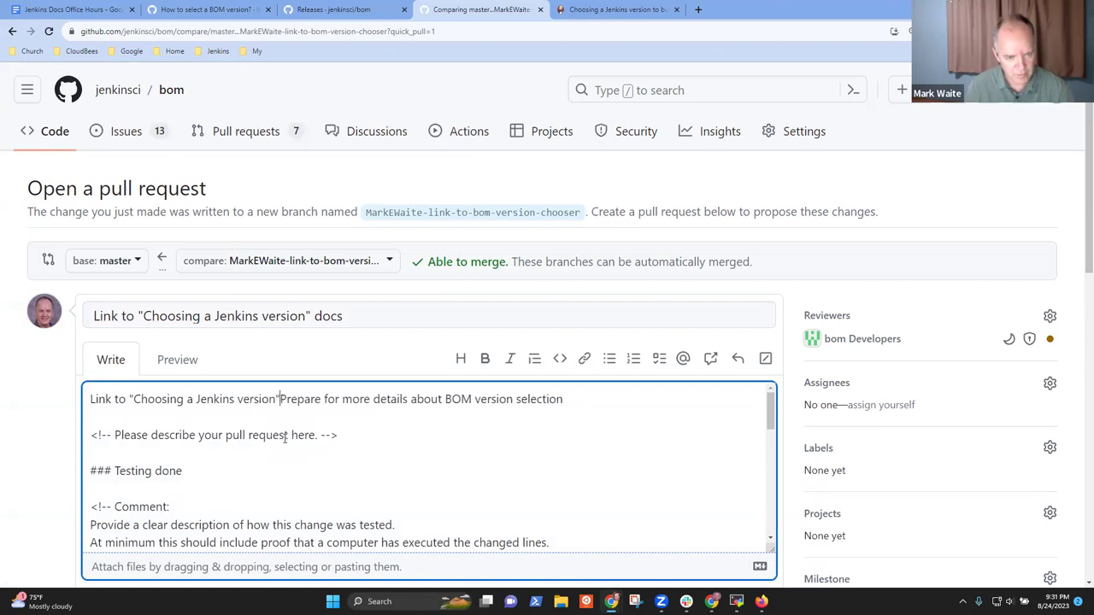
{"action": "type", "text": "."}
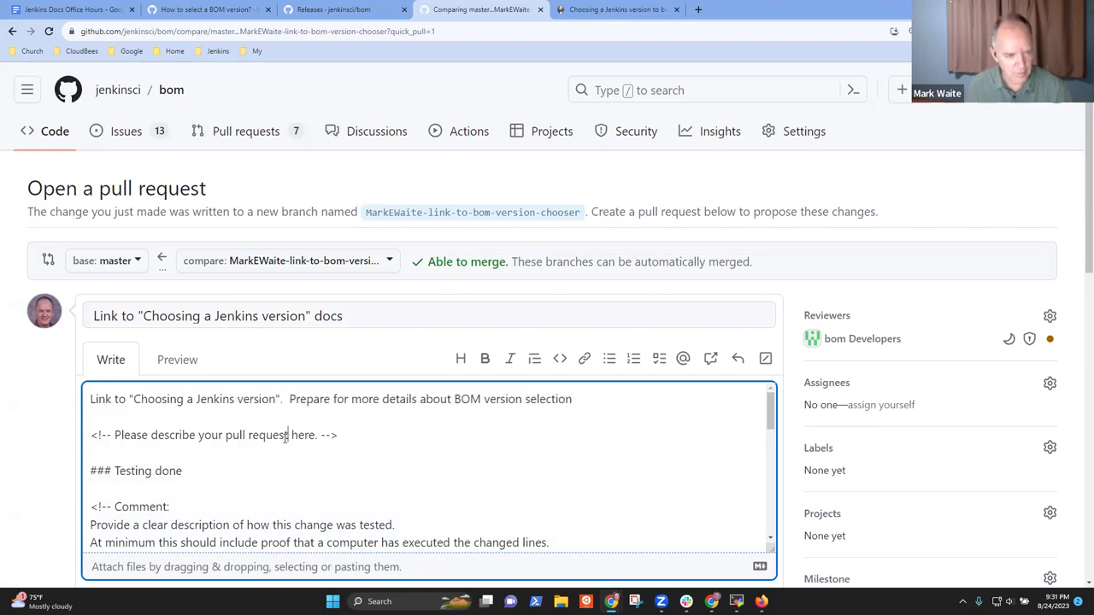
Delete the "Please describe your pull request here" placeholder comment from the pull request description
{"action": "key", "text": "shift+Down"}
{"action": "key", "text": "shift+Down"}
{"action": "key", "text": "Delete"}
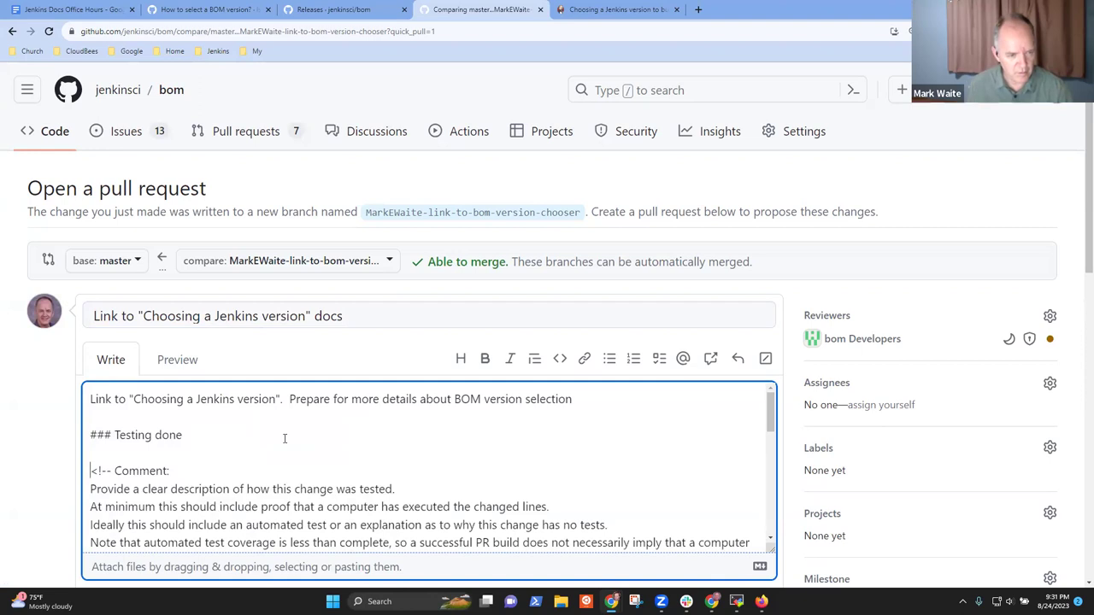
Delete the whole instructional comment block under the "Testing done" heading, up to the submitter checklist
{"action": "key", "text": "shift+Down"}
{"action": "key", "text": "shift+Down"}
{"action": "key", "text": "shift+Down"}
{"action": "key", "text": "shift+Down"}
{"action": "key", "text": "shift+Down"}
{"action": "key", "text": "shift+Down"}
{"action": "key", "text": "shift+Down"}
{"action": "key", "text": "shift+Down"}
{"action": "key", "text": "shift+Down"}
{"action": "key", "text": "shift+Down"}
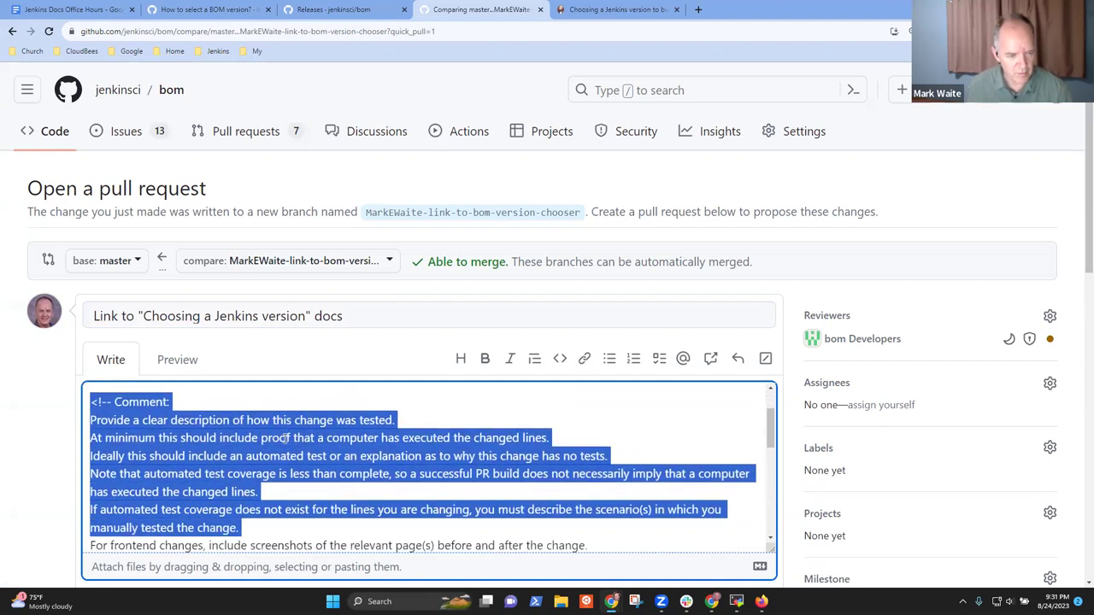
{"action": "key", "text": "shift+Down"}
{"action": "key", "text": "shift+Down"}
{"action": "key", "text": "Delete"}
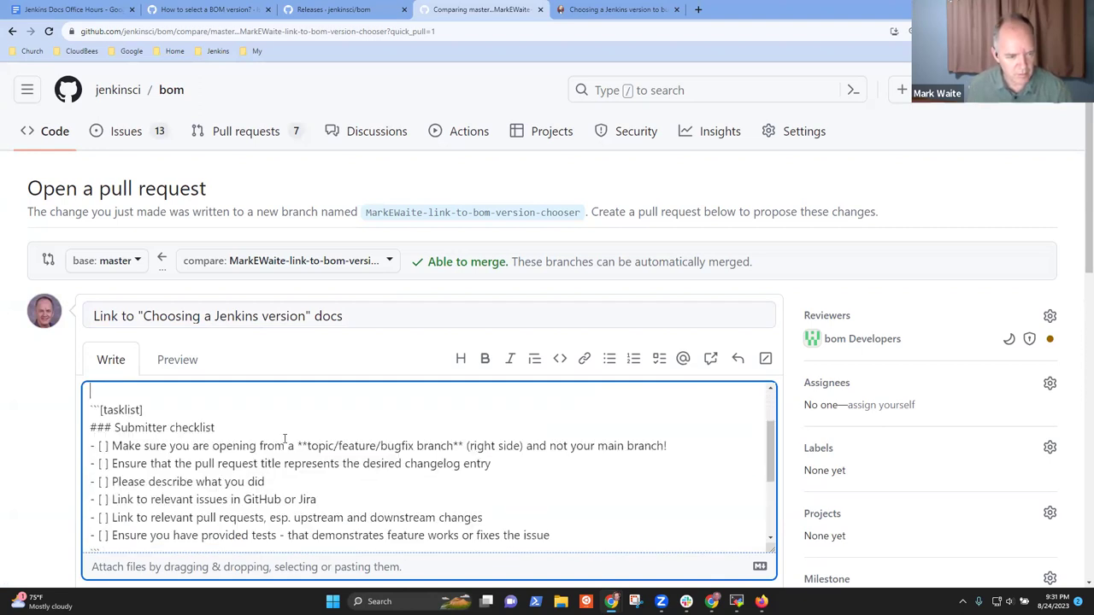
Write "Start of the improvements based on" above the submitter checklist and begin a bulleted issue reference with "* #" below it
{"action": "type", "text": "Start of the "}
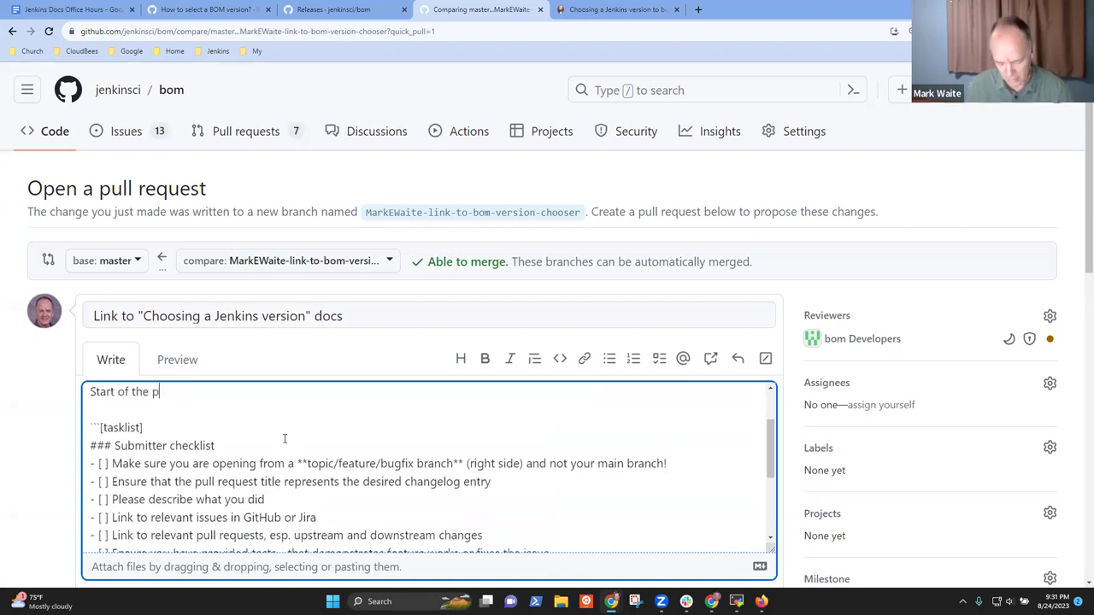
{"action": "type", "text": "improvements "}
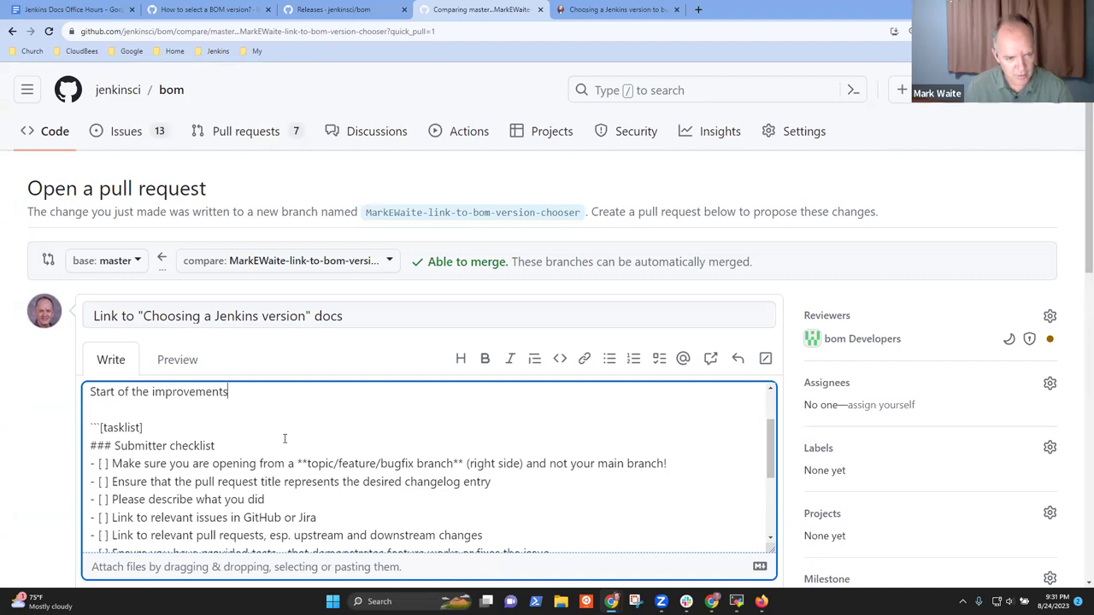
{"action": "type", "text": "based on"}
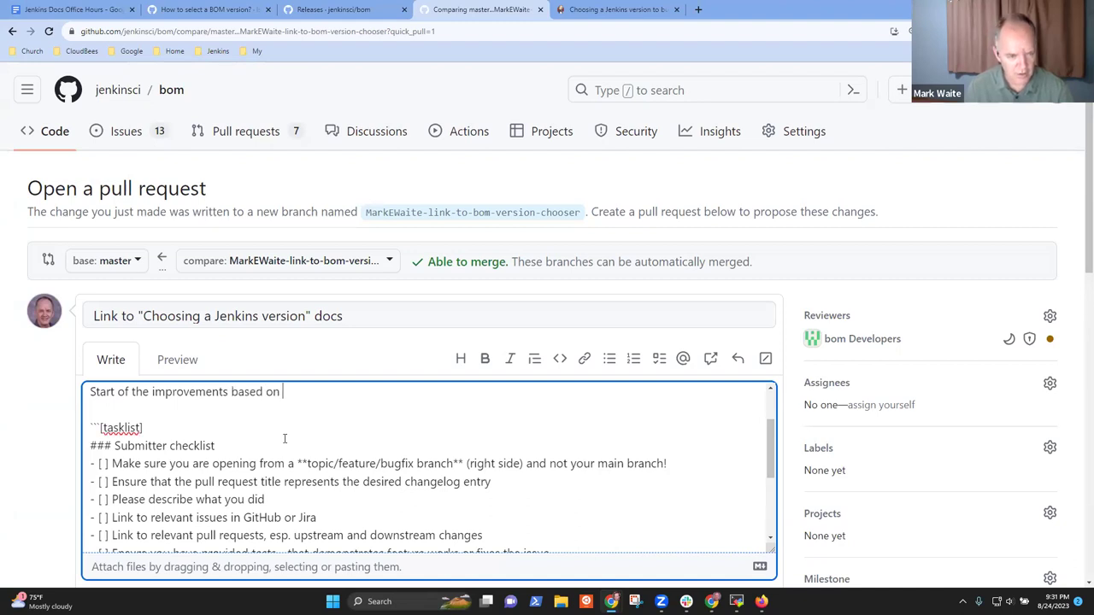
{"action": "key", "text": "shift+Home"}
{"action": "key", "text": "BackSpace"}
{"action": "type", "text": "#"}
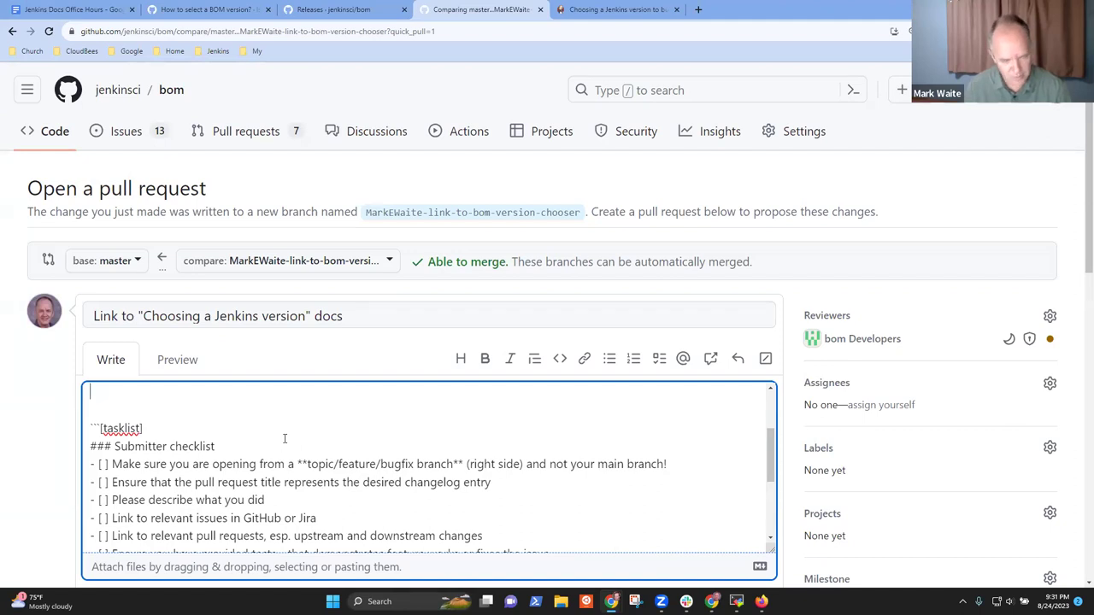
{"action": "type", "text": "#"}
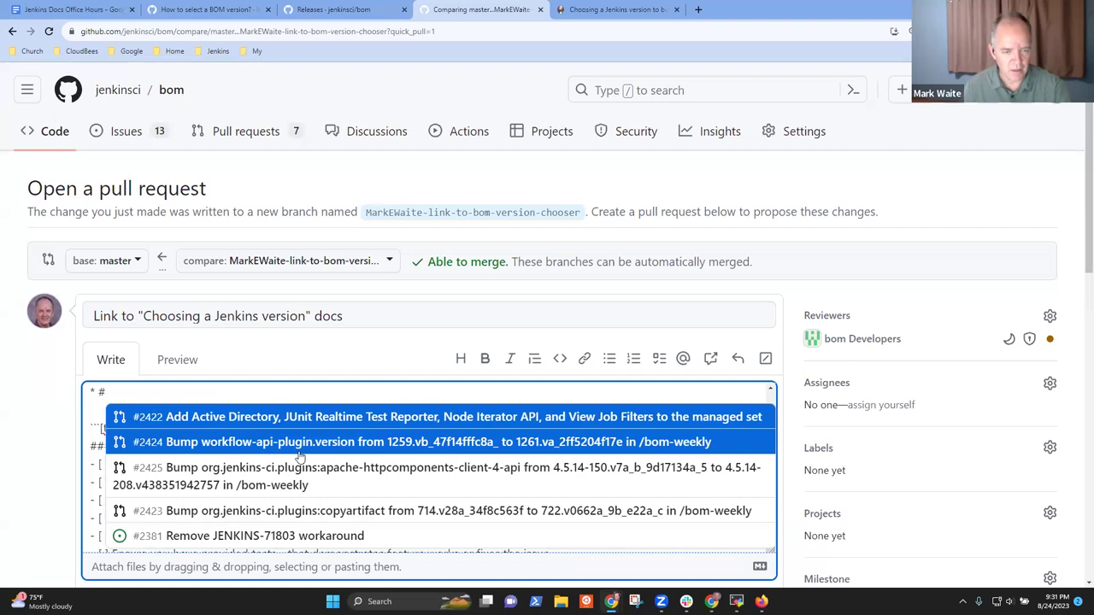
Open the bom repository's issues list in a new tab and look for the BOM version selection issue to reference
{"action": "mouse_move", "coordinate": [133, 99]}
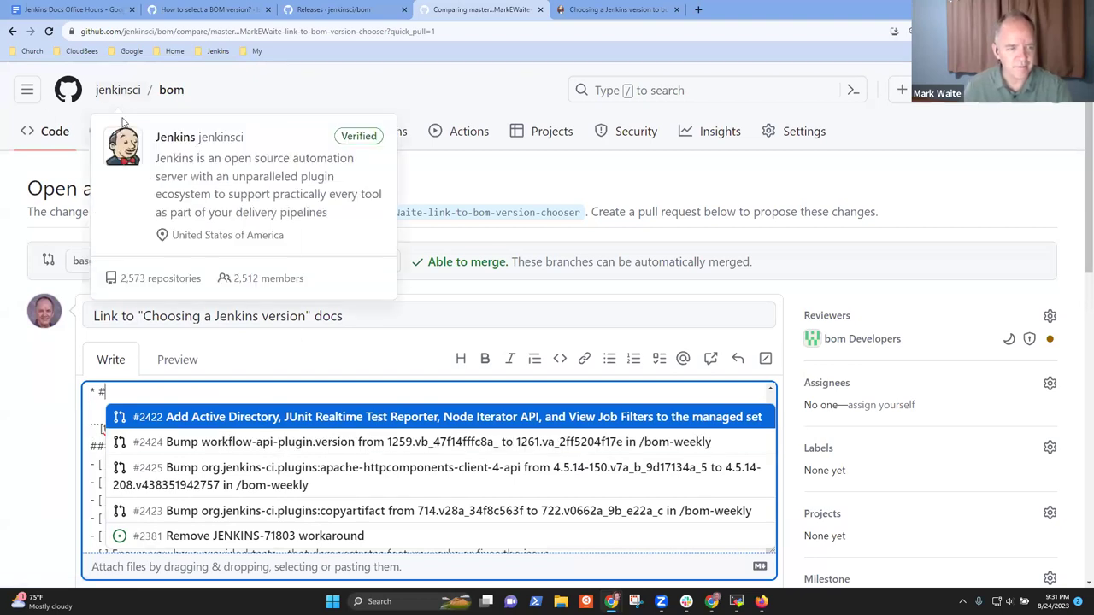
{"action": "right_click", "coordinate": [122, 127]}
{"action": "left_click", "coordinate": [914, 143]}
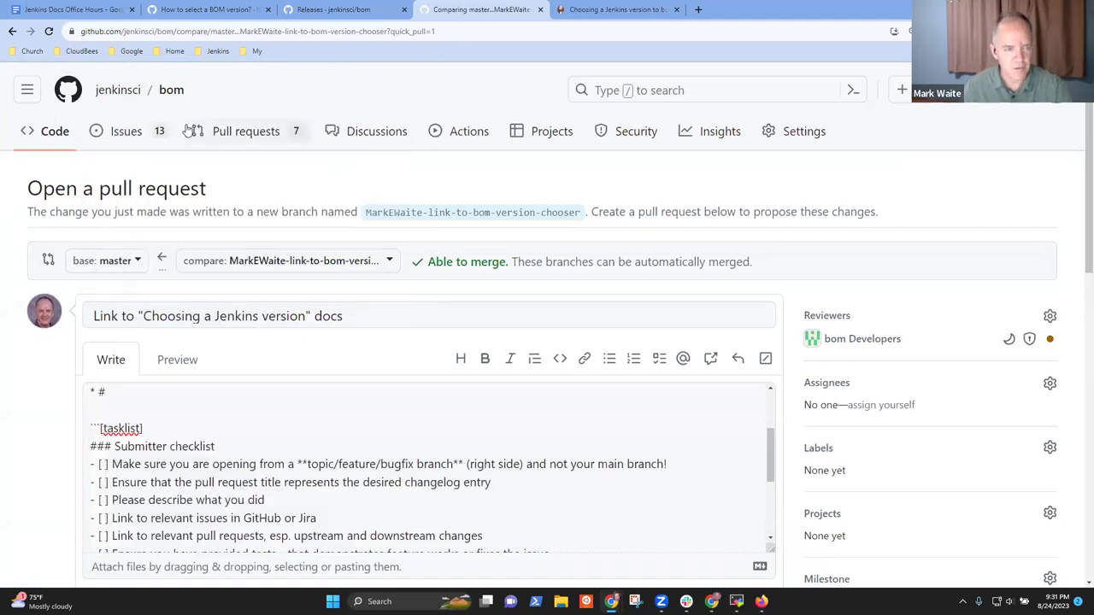
{"action": "right_click", "coordinate": [130, 136]}
{"action": "left_click", "coordinate": [169, 147]}
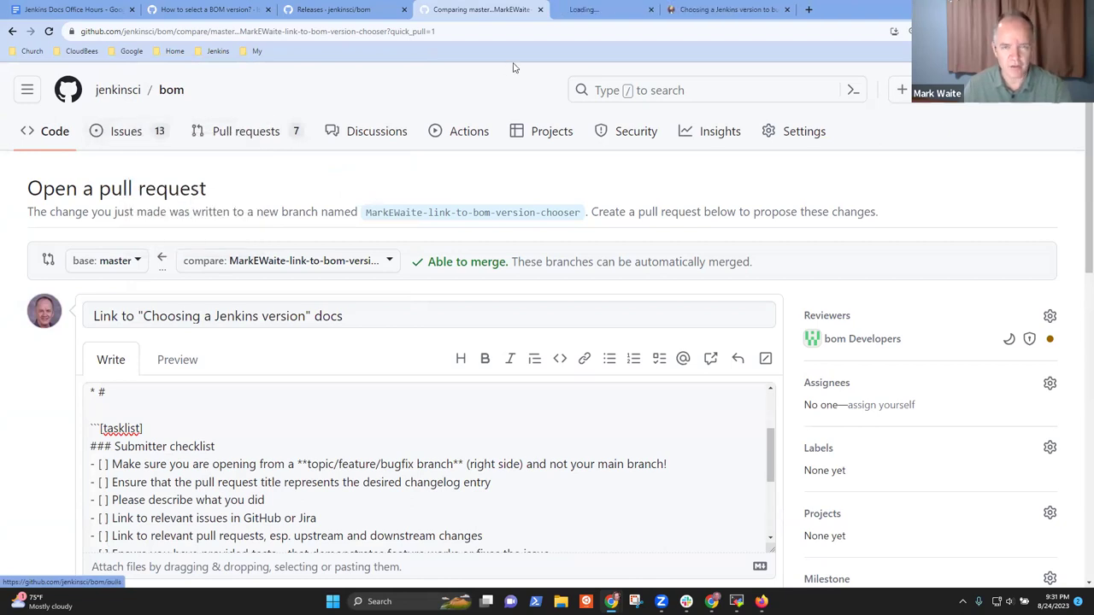
{"action": "key", "text": "ctrl+Tab"}
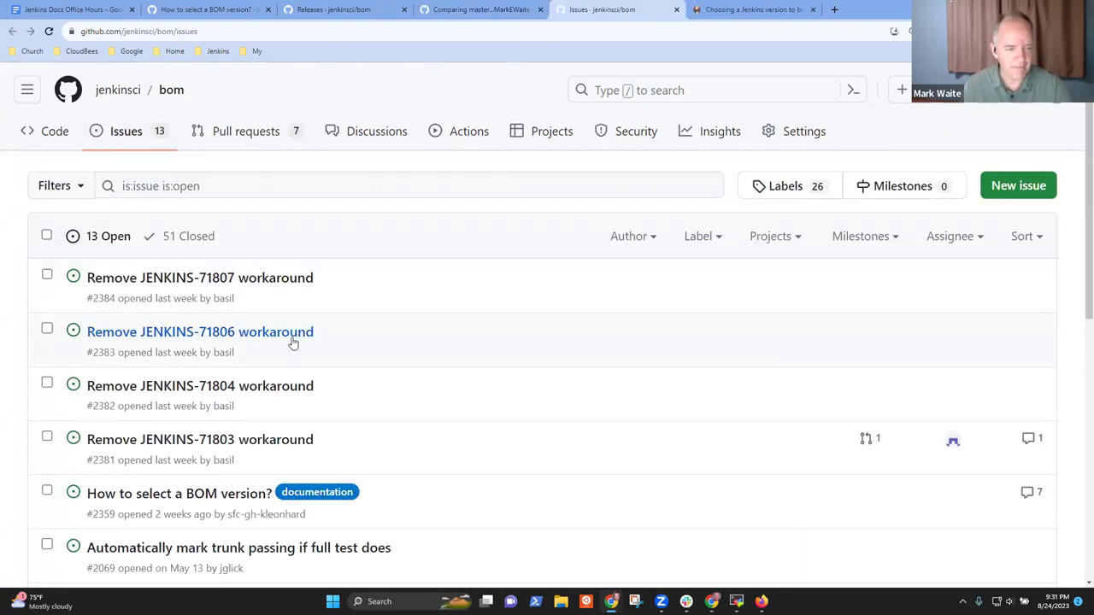
{"action": "scroll", "coordinate": [282, 335], "scroll_direction": "down", "scroll_amount": 3}
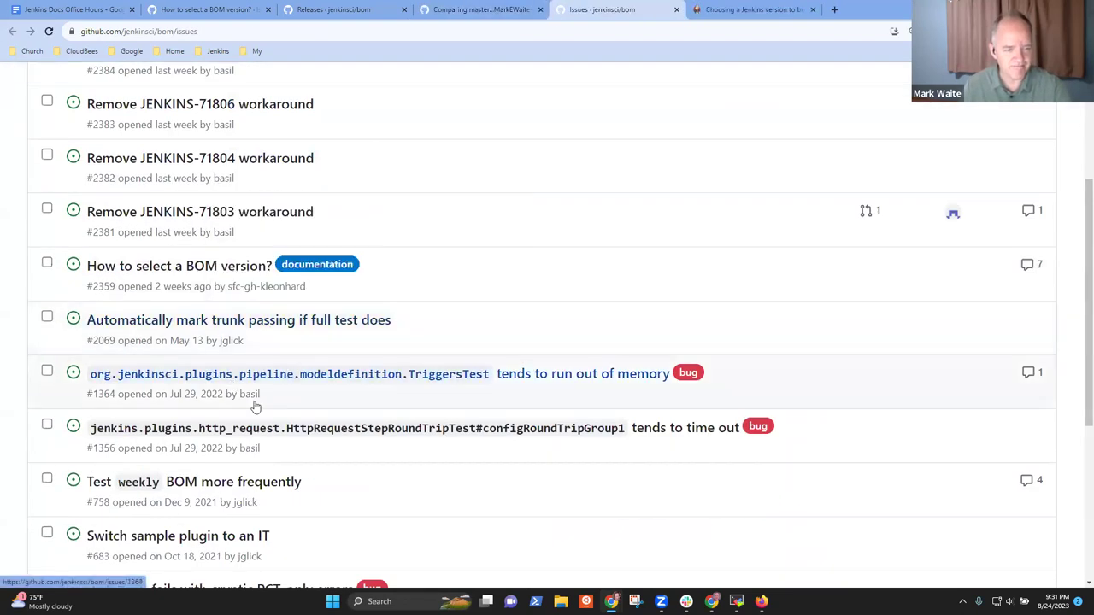
Look up the "How to select a BOM version?" issue and complete the bulleted reference in the pull request description as #2359
{"action": "scroll", "coordinate": [245, 483], "scroll_direction": "down", "scroll_amount": 2}
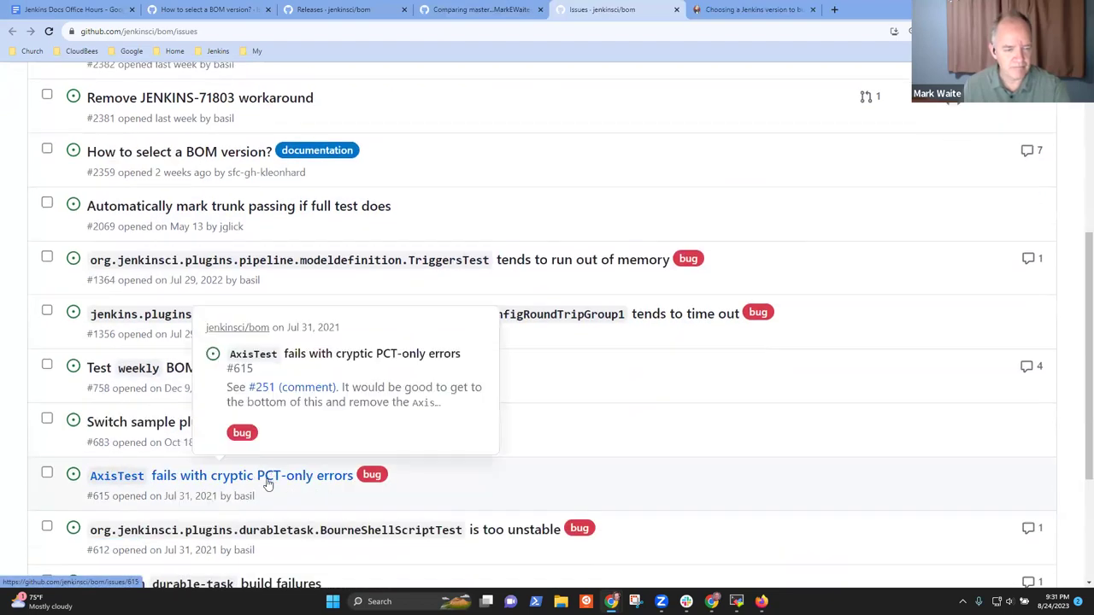
{"action": "scroll", "coordinate": [264, 479], "scroll_direction": "up", "scroll_amount": 2}
{"action": "scroll", "coordinate": [271, 344], "scroll_direction": "up", "scroll_amount": 2}
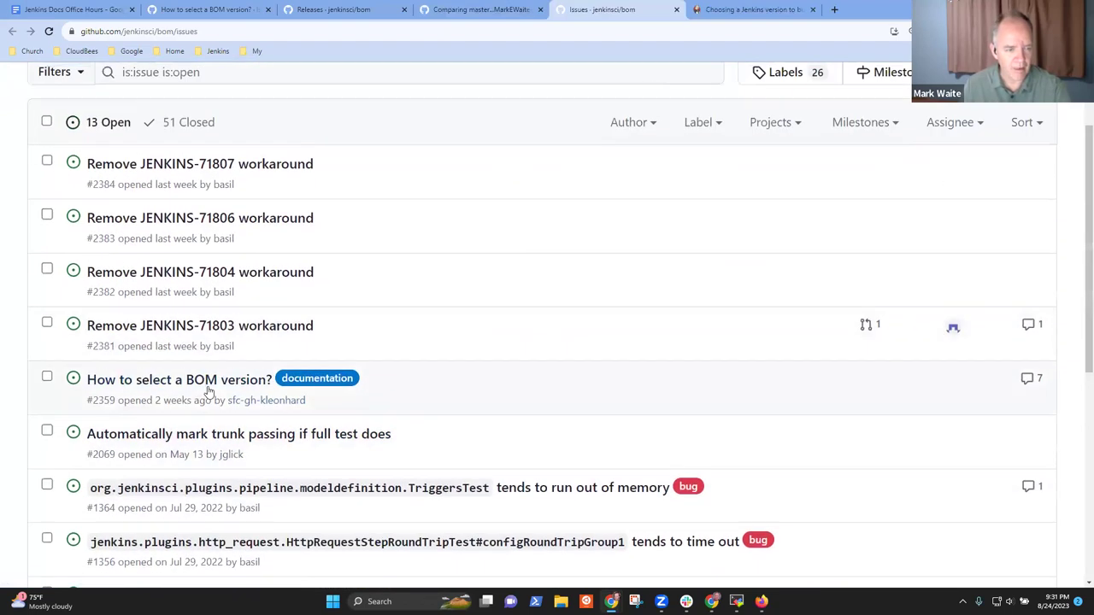
{"action": "right_click", "coordinate": [214, 383]}
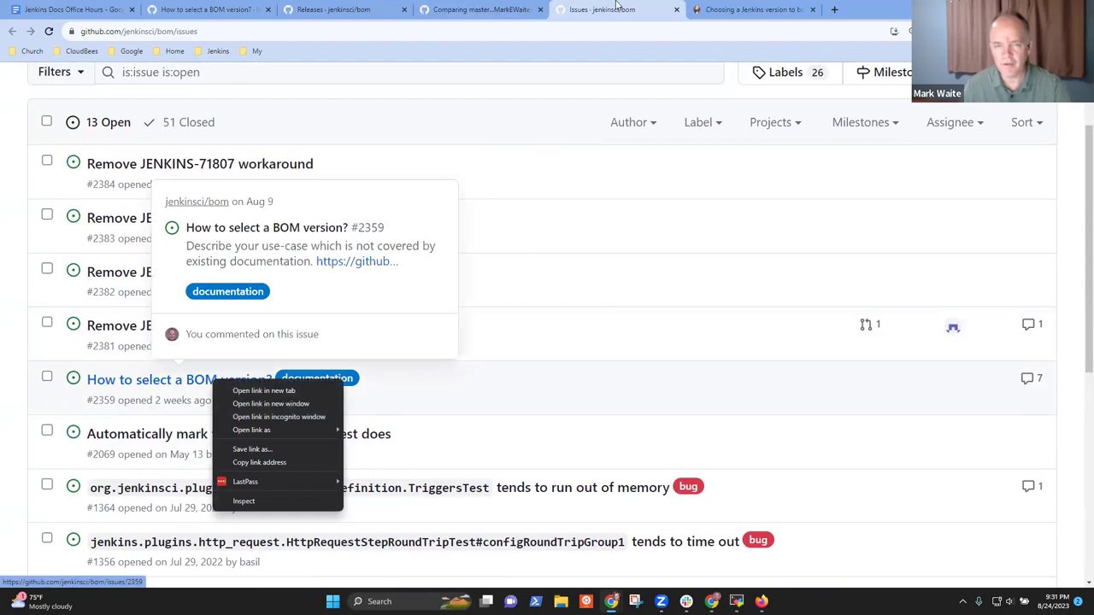
{"action": "left_click", "coordinate": [481, 12]}
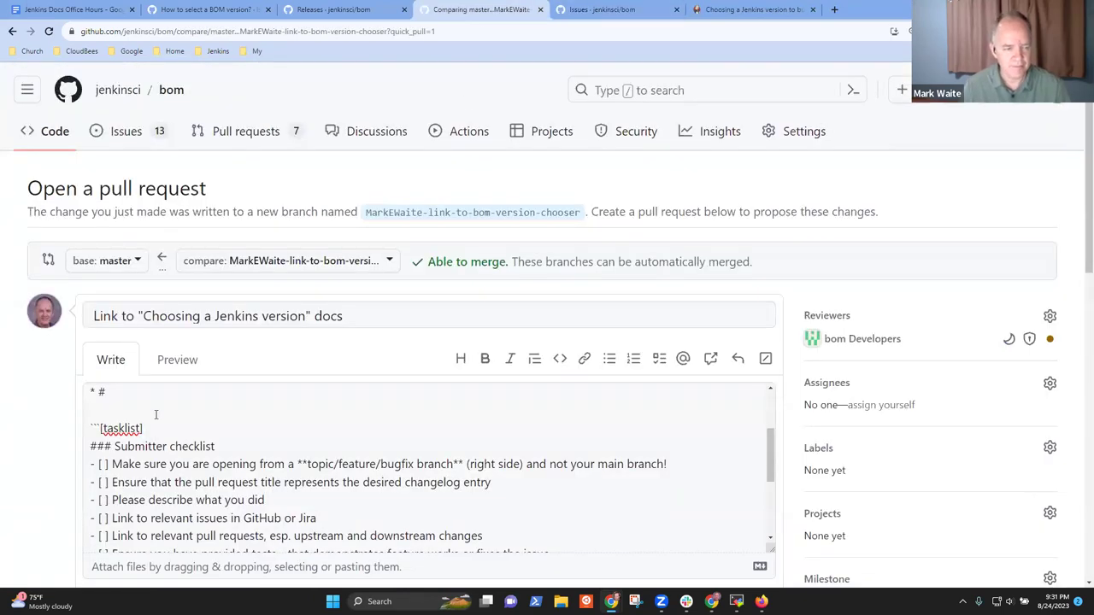
{"action": "left_click", "coordinate": [134, 398]}
{"action": "type", "text": "23"}
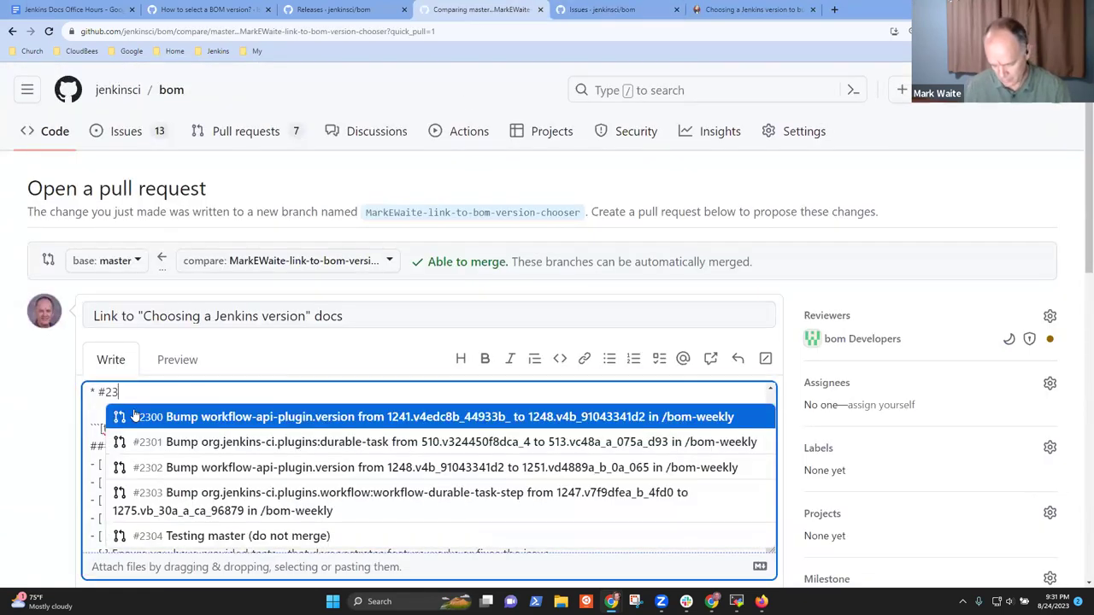
{"action": "type", "text": "59"}
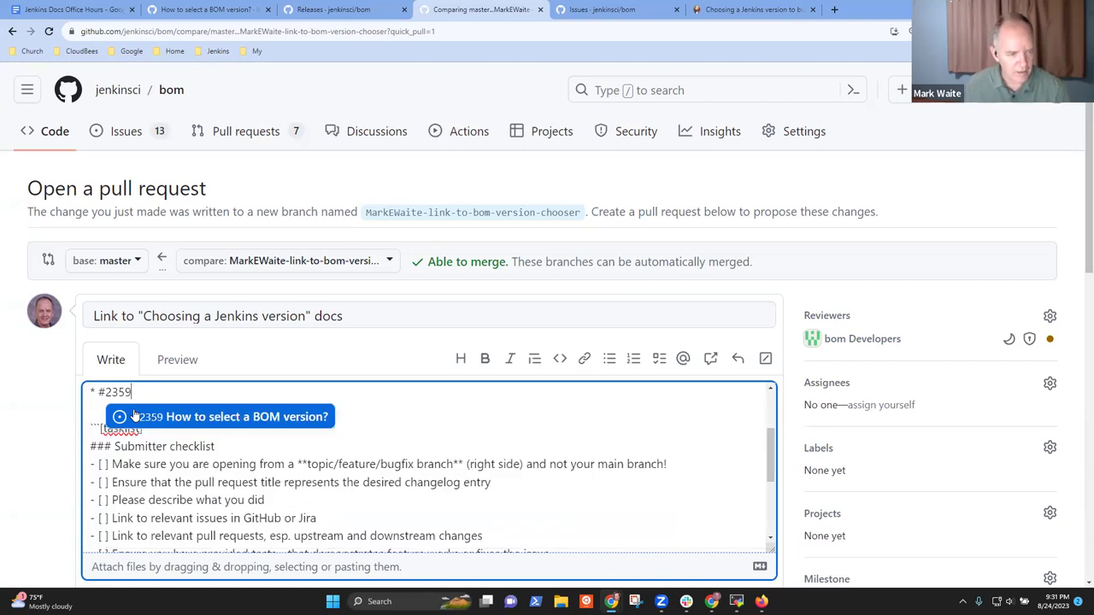
{"action": "key", "text": "Escape"}
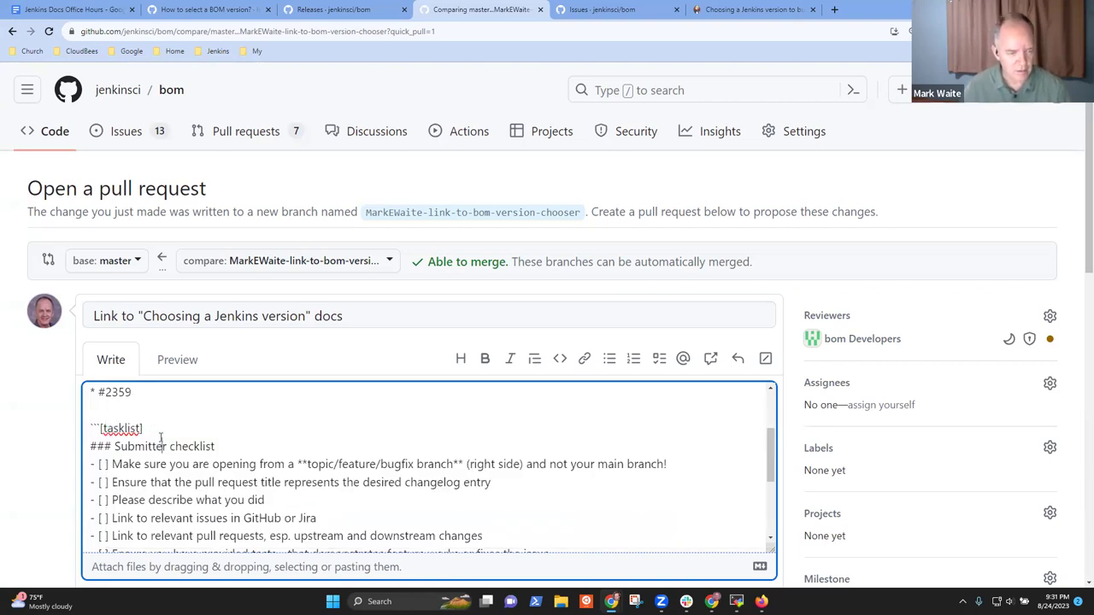
Remove the opening "```[tasklist]" line above the Submitter checklist heading
{"action": "triple_click", "coordinate": [174, 428]}
{"action": "key", "text": "BackSpace"}
{"action": "key", "text": "BackSpace"}
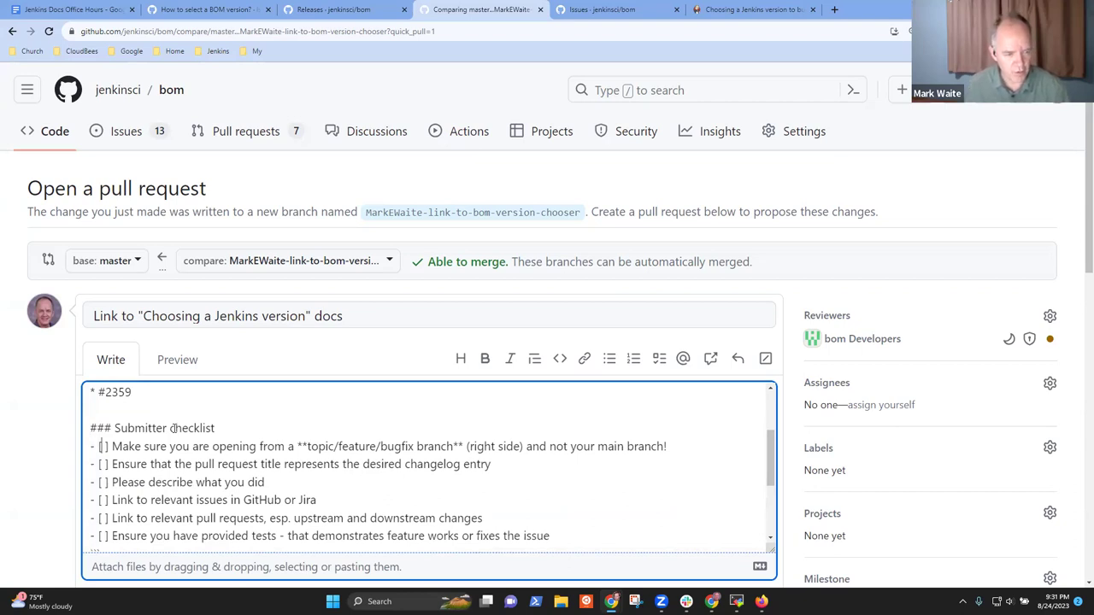
Mark all six submitter checklist items as done with an x between their brackets
{"action": "type", "text": "x"}
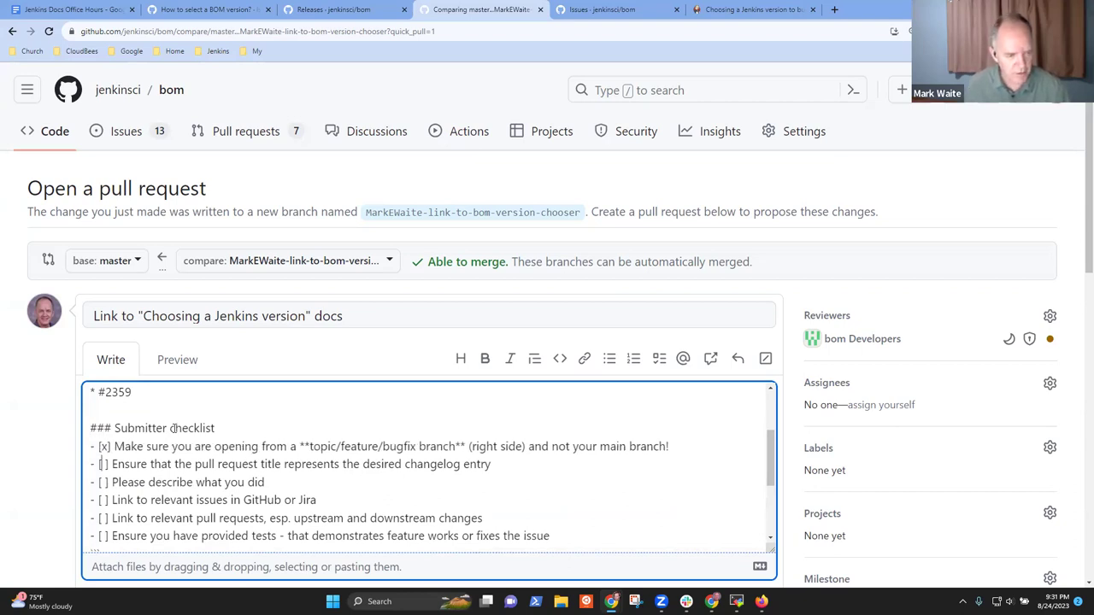
{"action": "type", "text": "x"}
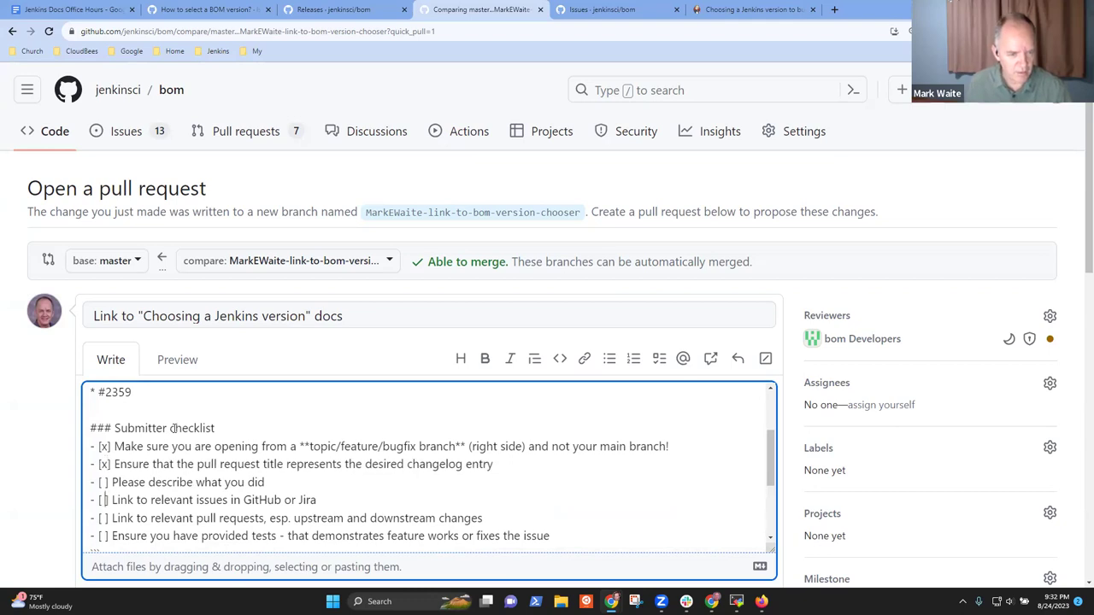
{"action": "type", "text": "x"}
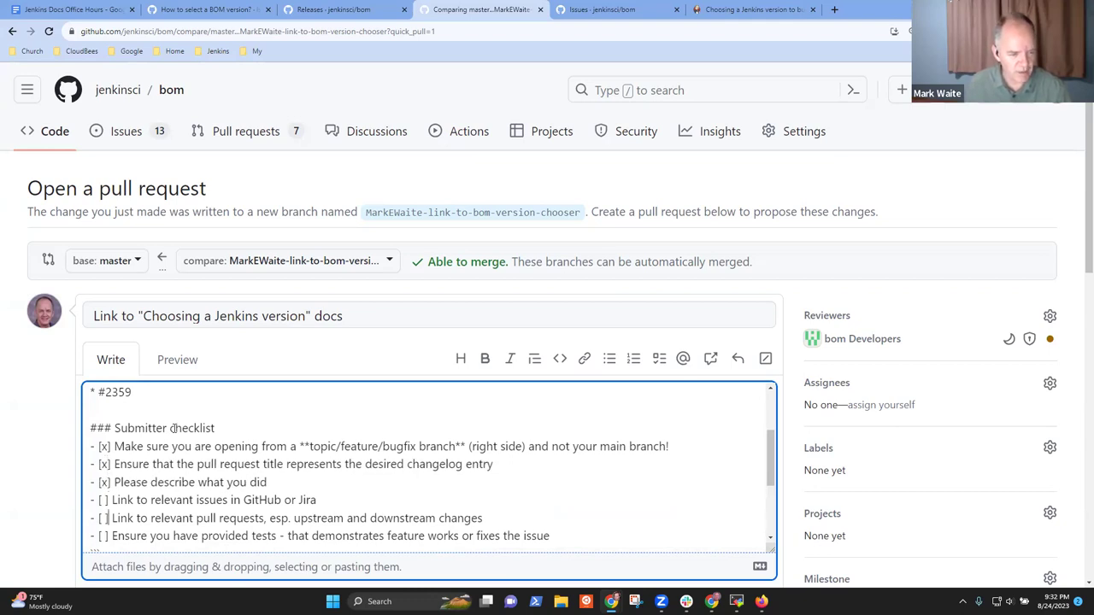
{"action": "type", "text": "x"}
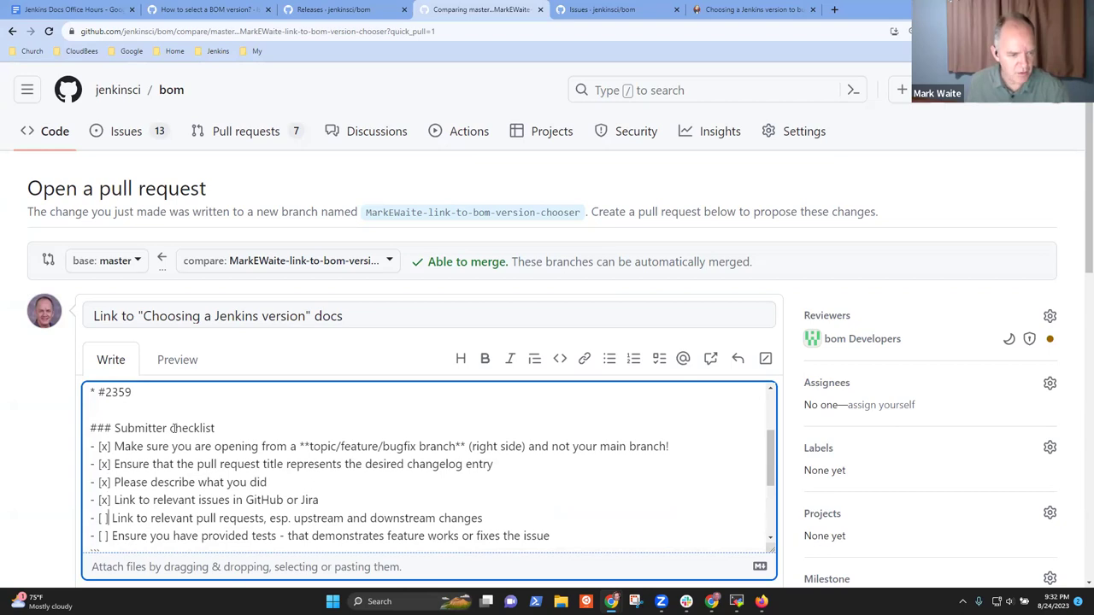
{"action": "type", "text": "x"}
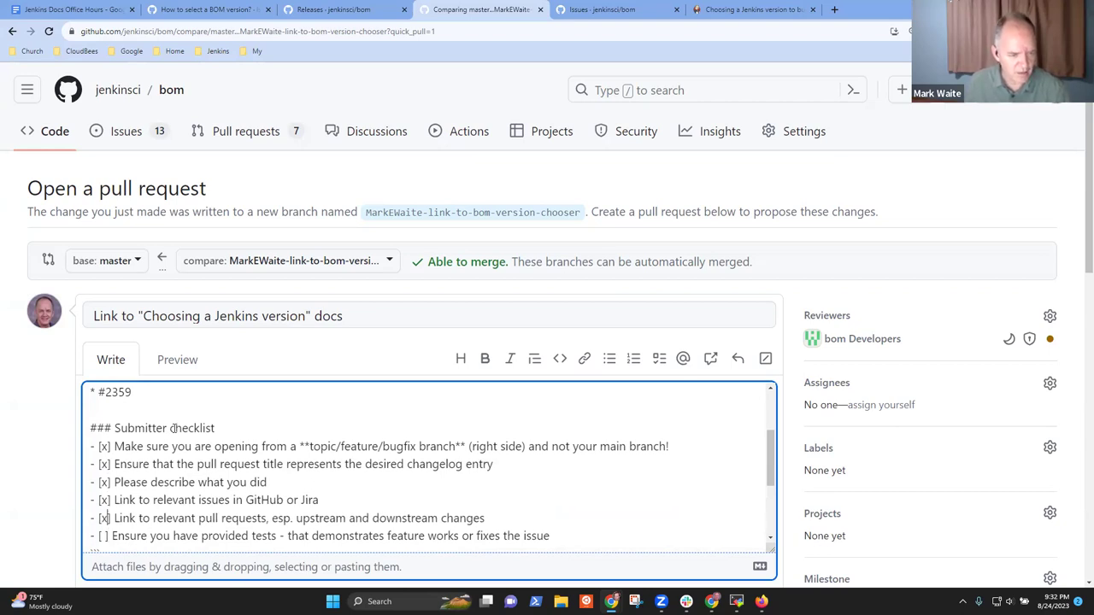
{"action": "type", "text": "x"}
Append "(N/A)" to the checklist item about provided tests and delete the closing code fence below it
{"action": "key", "text": "Down"}
{"action": "key", "text": "Up"}
{"action": "key", "text": "Up"}
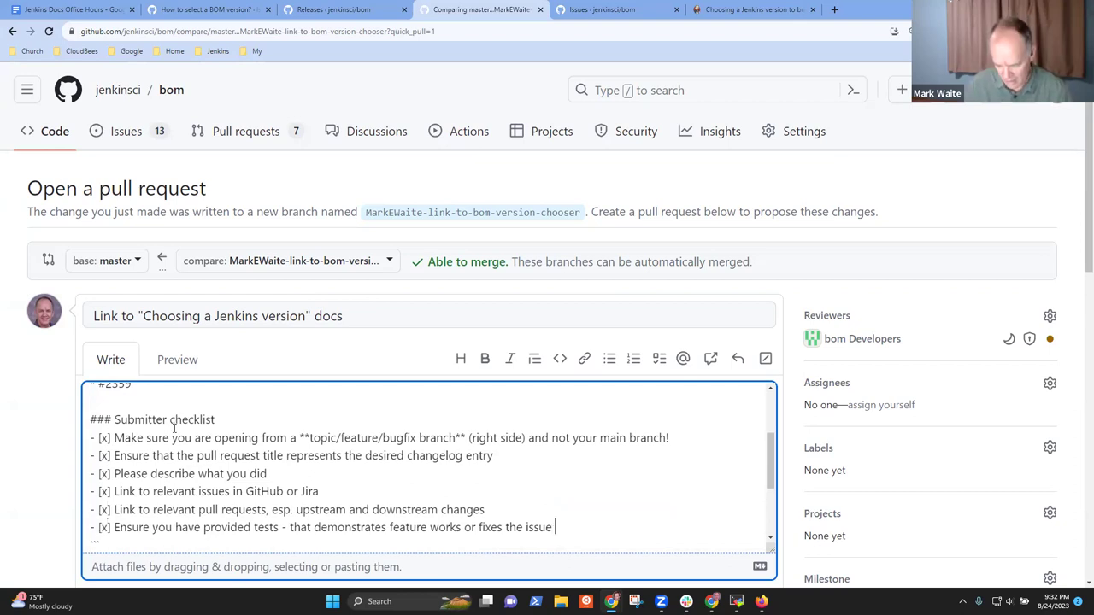
{"action": "type", "text": "N/A?"}
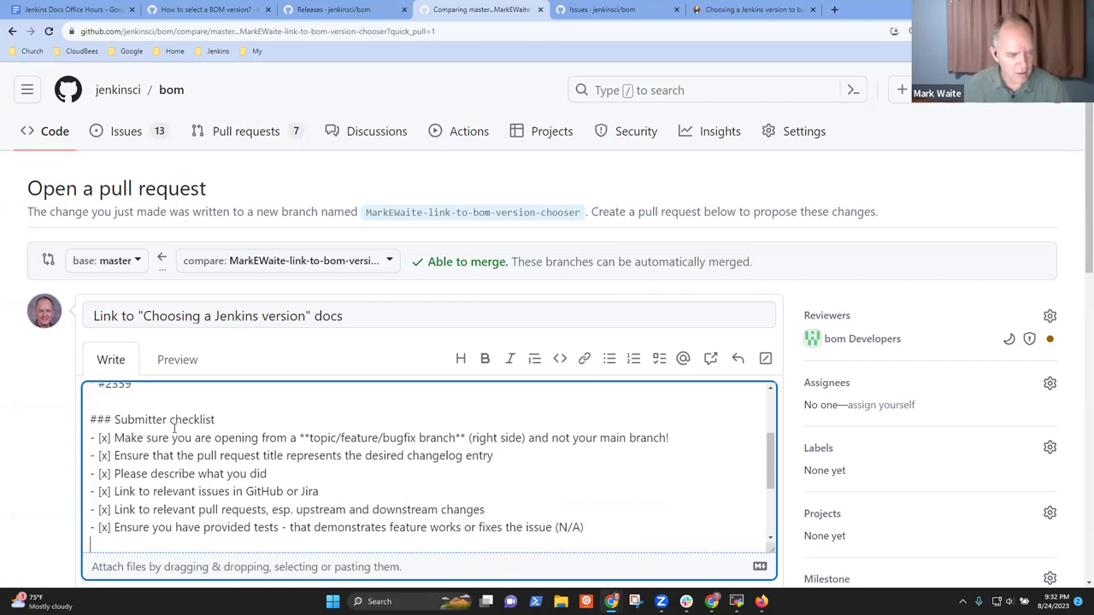
Delete the template comment below the submitter checklist and create the pull request
{"action": "key", "text": "Down"}
{"action": "key", "text": "Down"}
{"action": "key", "text": "Down"}
{"action": "key", "text": "shift+Down"}
{"action": "key", "text": "shift+Down"}
{"action": "key", "text": "shift+Down"}
{"action": "key", "text": "shift+Down"}
{"action": "key", "text": "shift+Down"}
{"action": "key", "text": "shift+Down"}
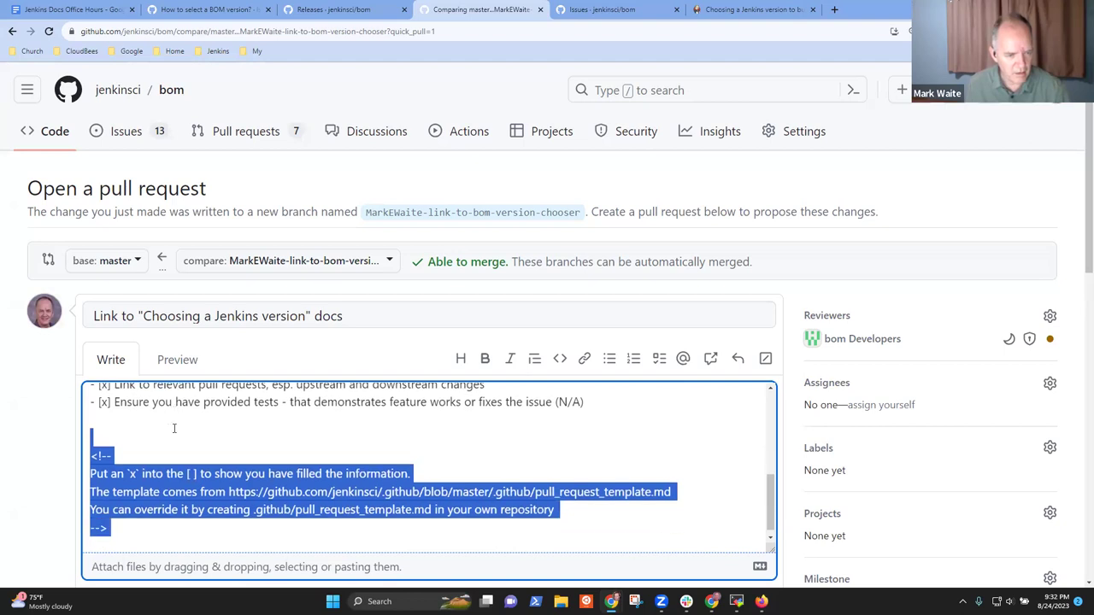
{"action": "key", "text": "BackSpace"}
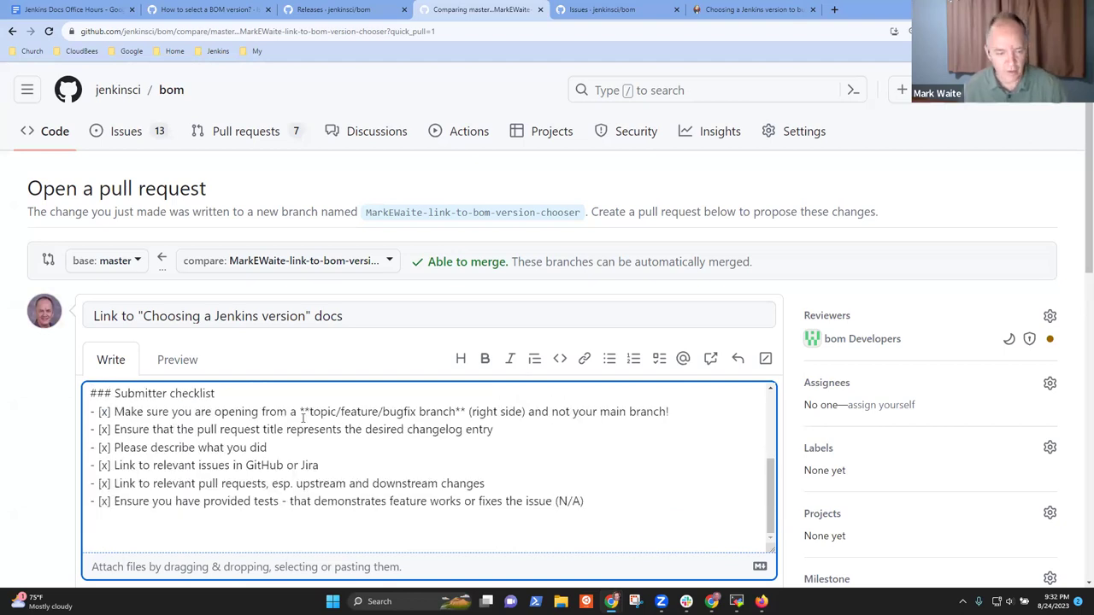
{"action": "scroll", "coordinate": [302, 417], "scroll_direction": "down", "scroll_amount": 3}
{"action": "left_click", "coordinate": [693, 385]}
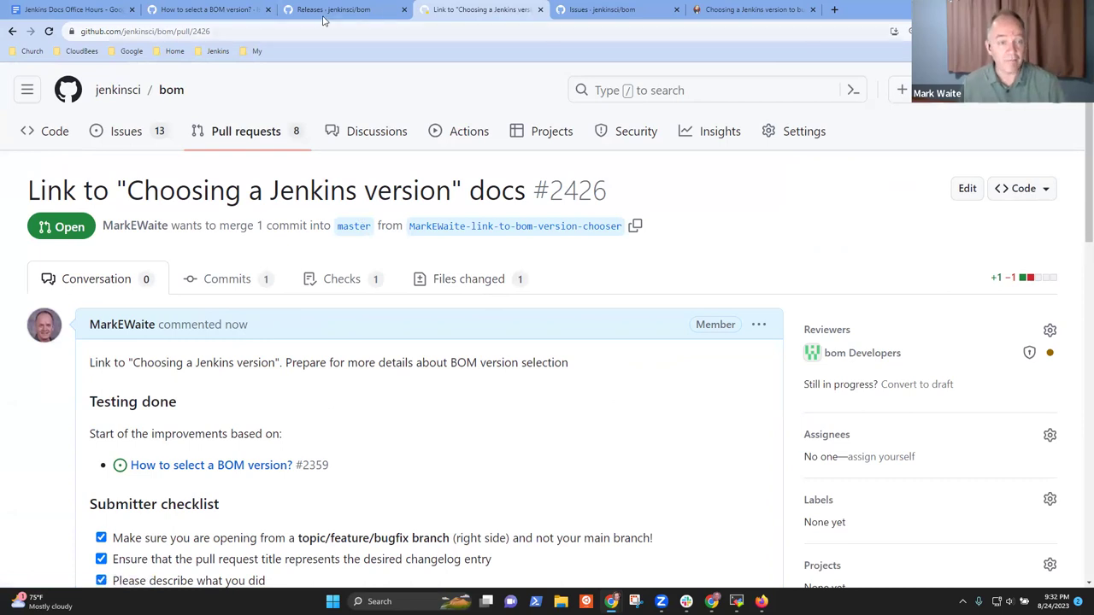
Examine the Usage section of the bom repository's README, especially the "just import the latest BOM from that line" instruction
{"action": "left_click", "coordinate": [213, 9]}
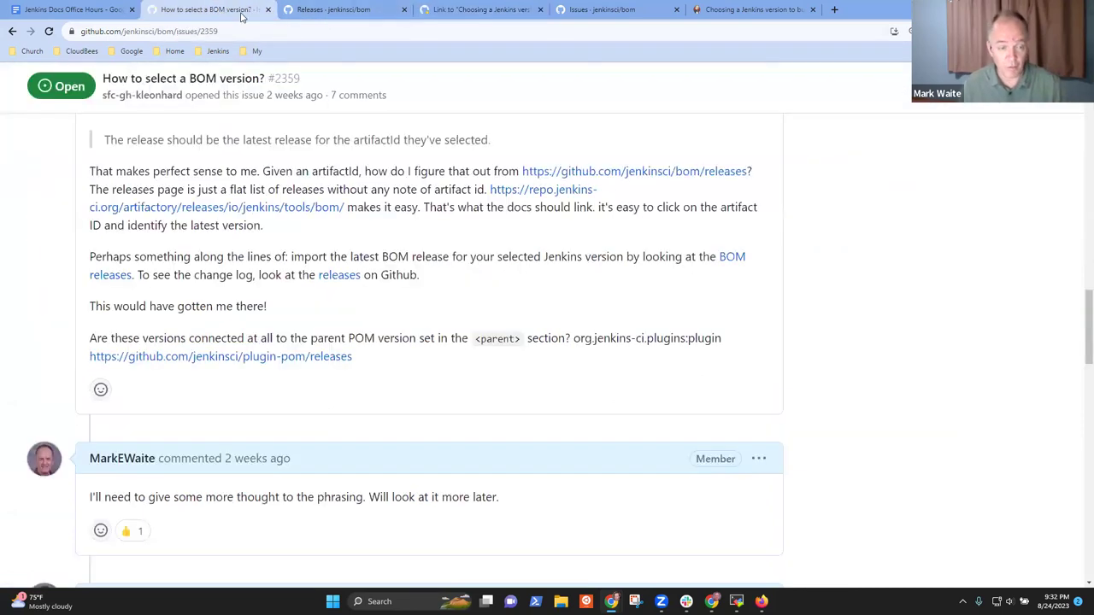
{"action": "left_click", "coordinate": [345, 7]}
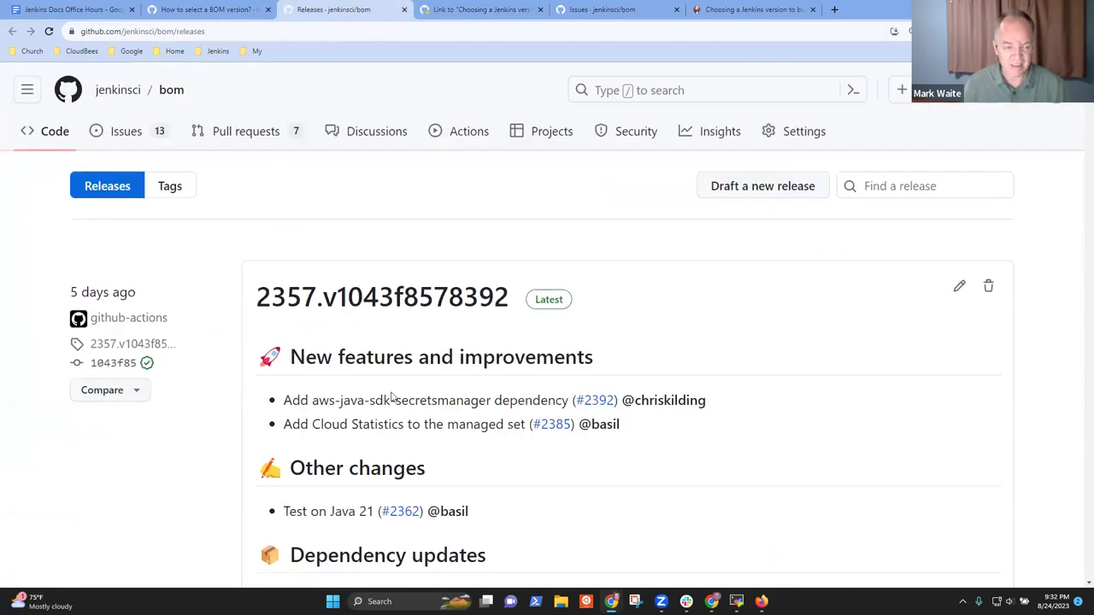
{"action": "left_click", "coordinate": [479, 9]}
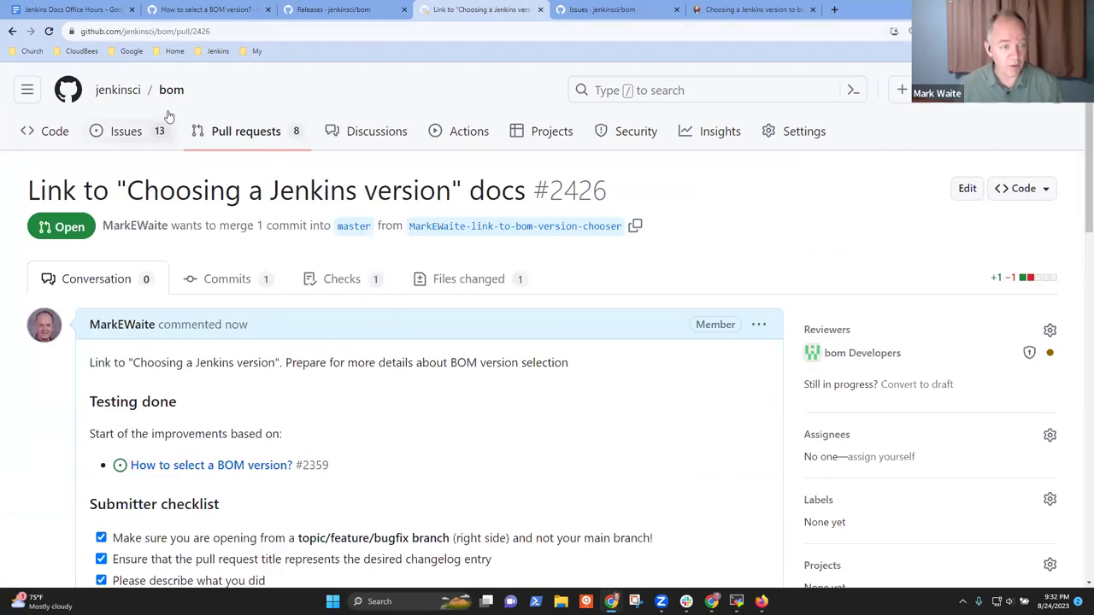
{"action": "left_click", "coordinate": [53, 137]}
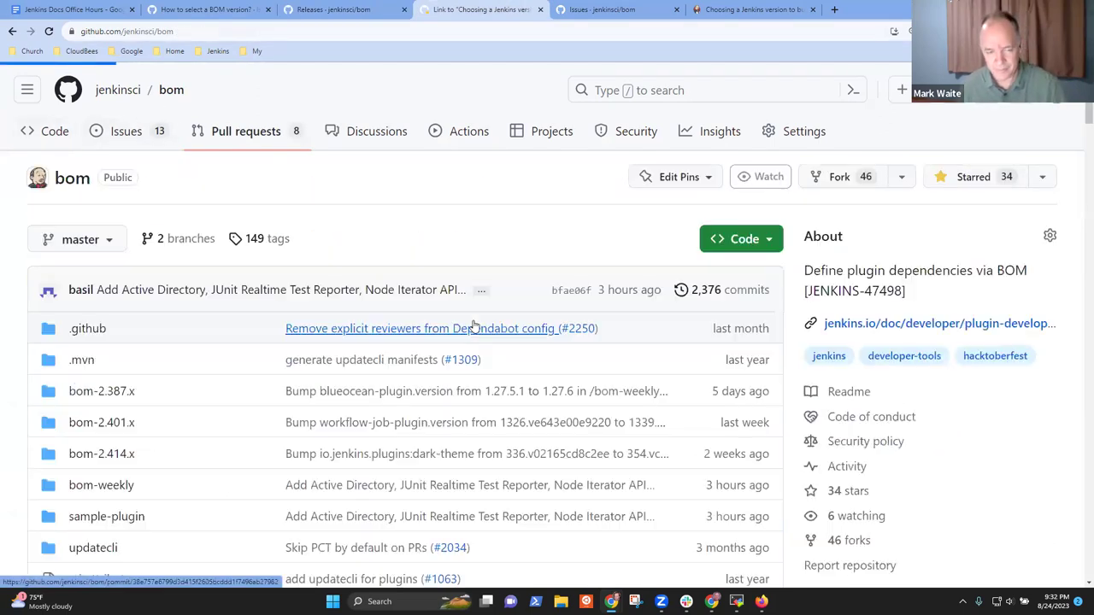
{"action": "scroll", "coordinate": [449, 359], "scroll_direction": "down", "scroll_amount": 5}
{"action": "scroll", "coordinate": [444, 389], "scroll_direction": "down", "scroll_amount": 7}
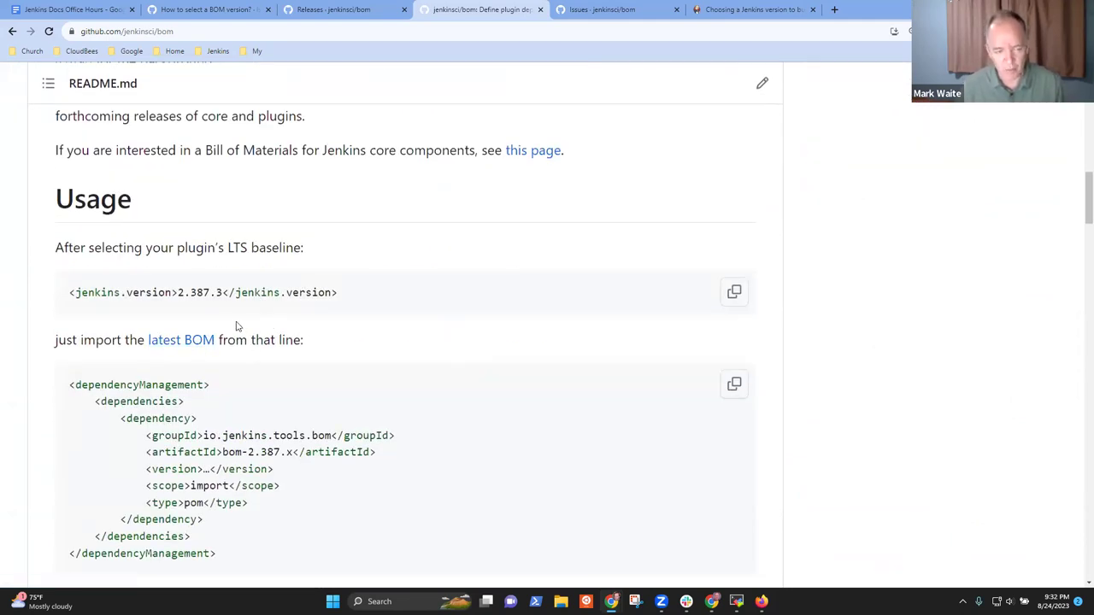
{"action": "scroll", "coordinate": [248, 327], "scroll_direction": "down", "scroll_amount": 2}
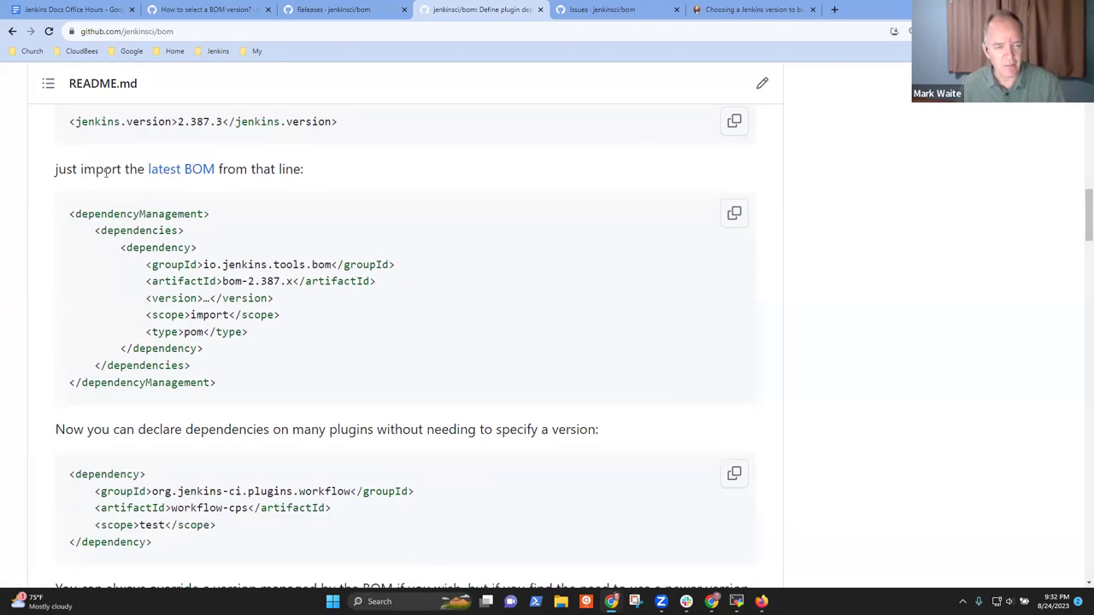
{"action": "left_click_drag", "start_coordinate": [304, 171], "coordinate": [48, 174]}
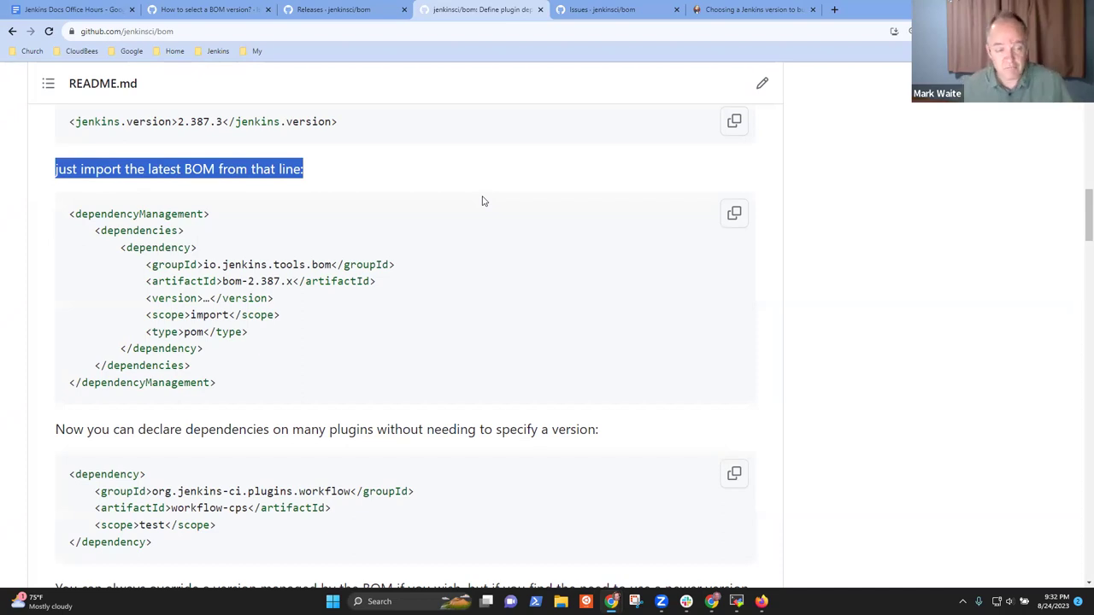
{"action": "left_click", "coordinate": [297, 194]}
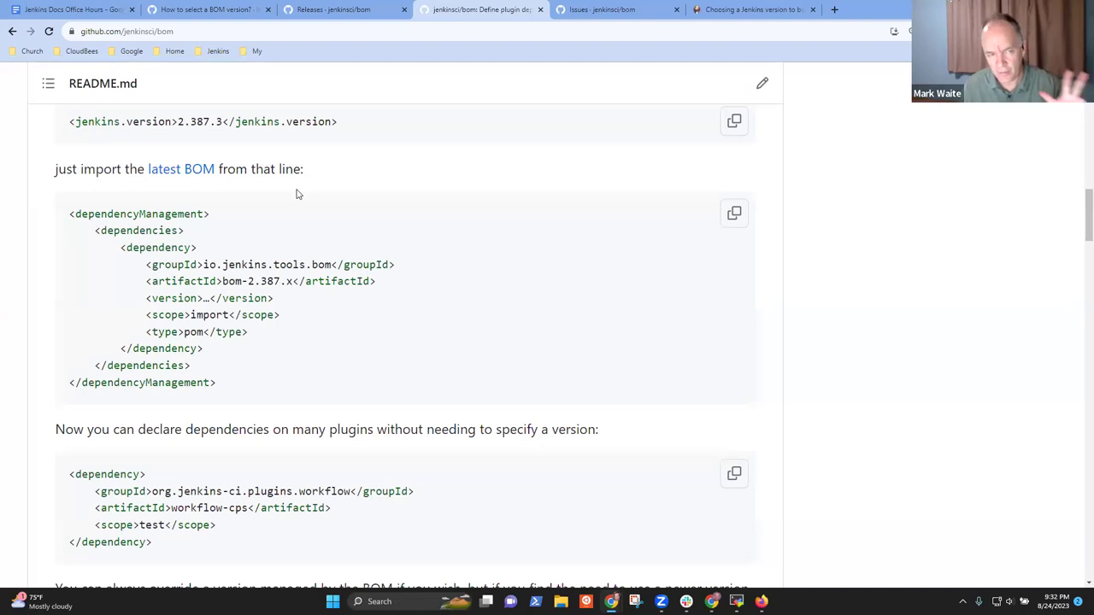
Review issue #2359's comments for the proposed layout of bom-2.387.x, bom-2.361.x and bom-2.346.x examples and the reply suggesting a docs update
{"action": "left_click", "coordinate": [184, 11]}
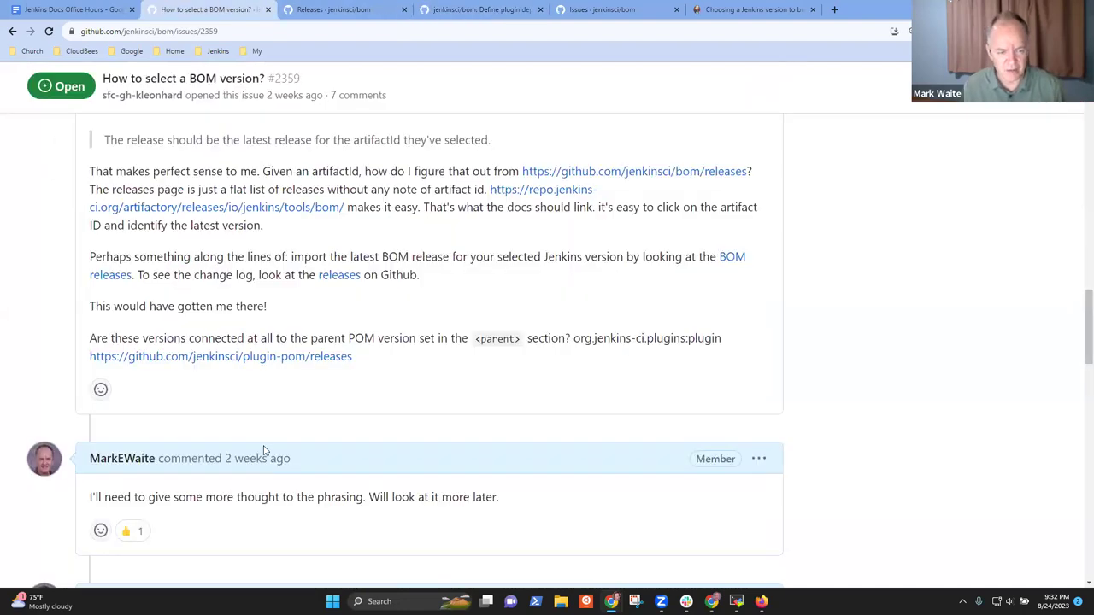
{"action": "scroll", "coordinate": [264, 451], "scroll_direction": "down", "scroll_amount": 6}
{"action": "left_click_drag", "start_coordinate": [643, 188], "coordinate": [85, 192]}
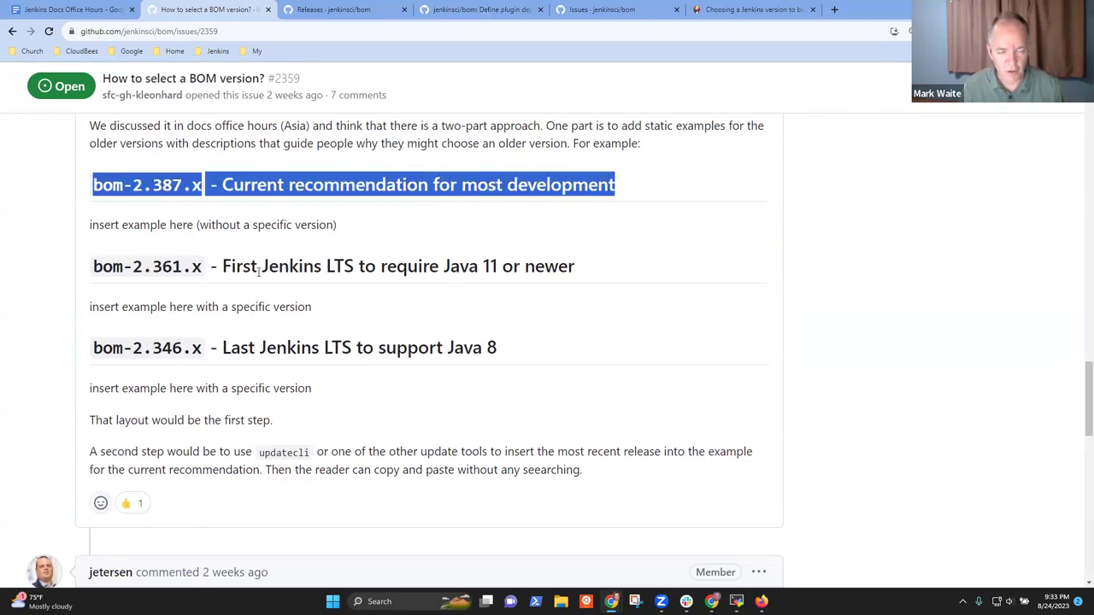
{"action": "left_click_drag", "start_coordinate": [579, 272], "coordinate": [86, 271]}
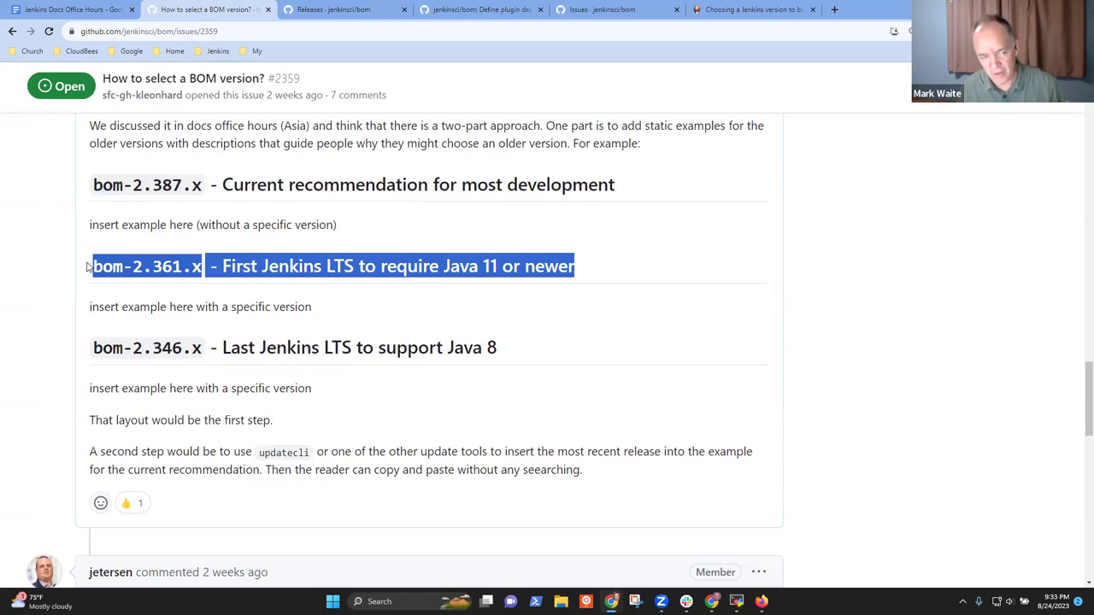
{"action": "left_click_drag", "start_coordinate": [525, 356], "coordinate": [89, 342]}
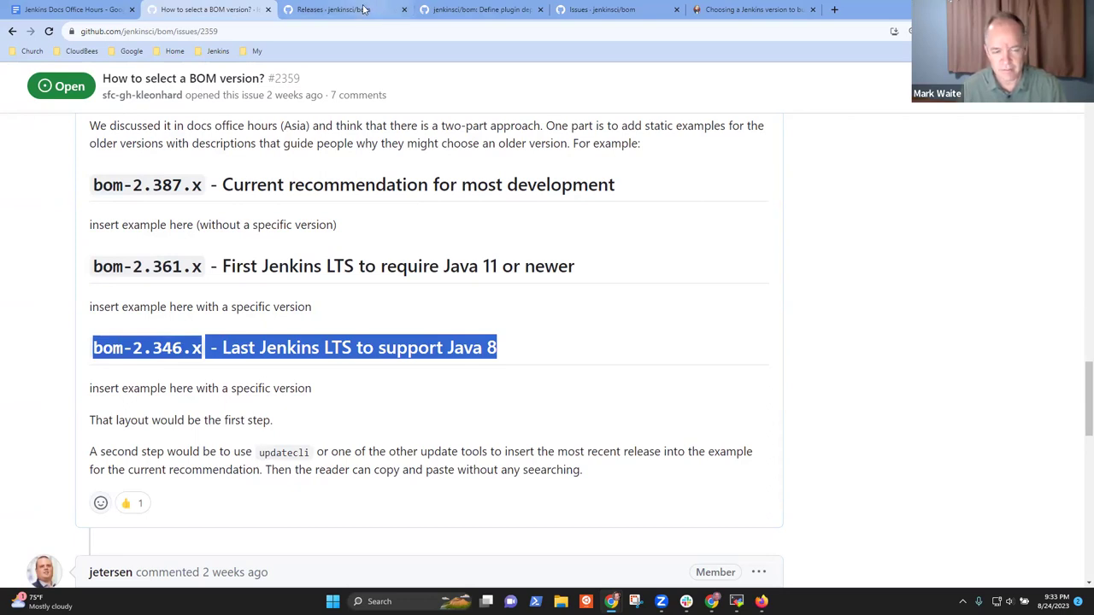
{"action": "mouse_move", "coordinate": [364, 8]}
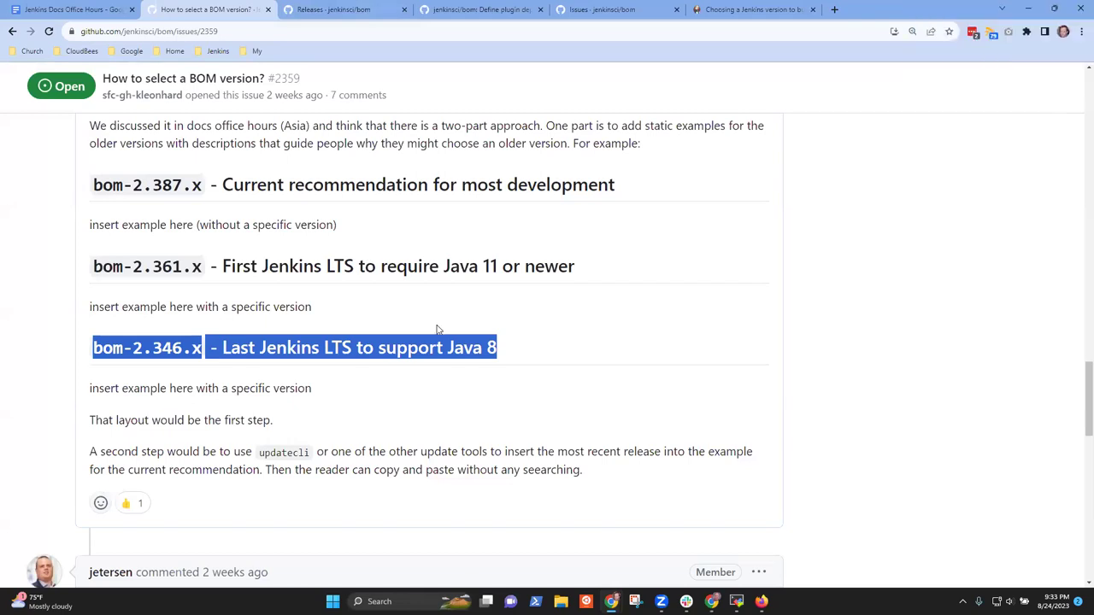
{"action": "scroll", "coordinate": [435, 325], "scroll_direction": "down", "scroll_amount": 2}
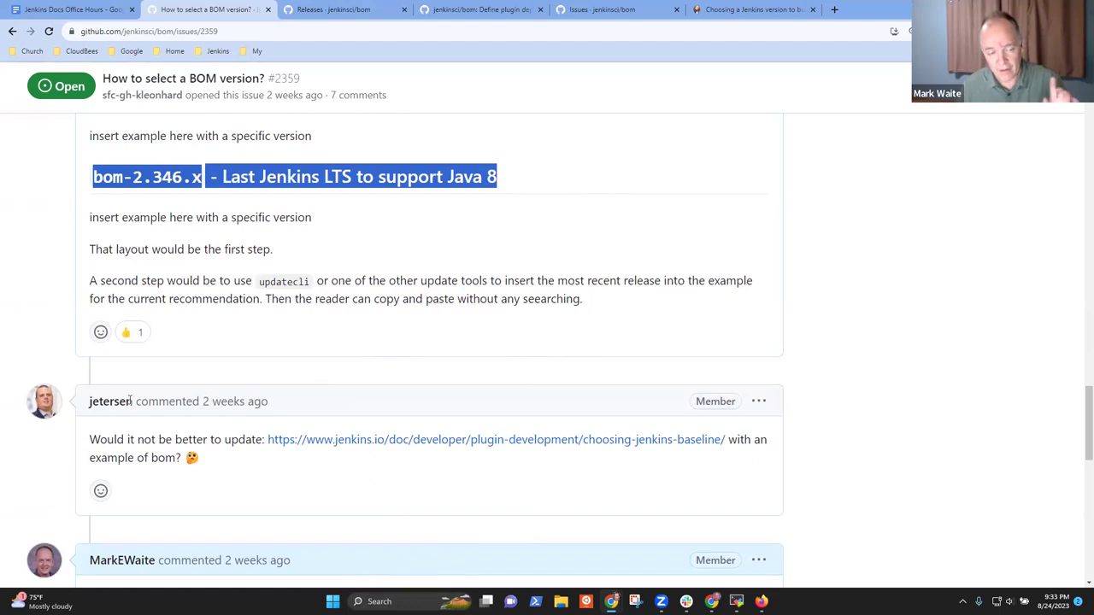
{"action": "mouse_move", "coordinate": [124, 409]}
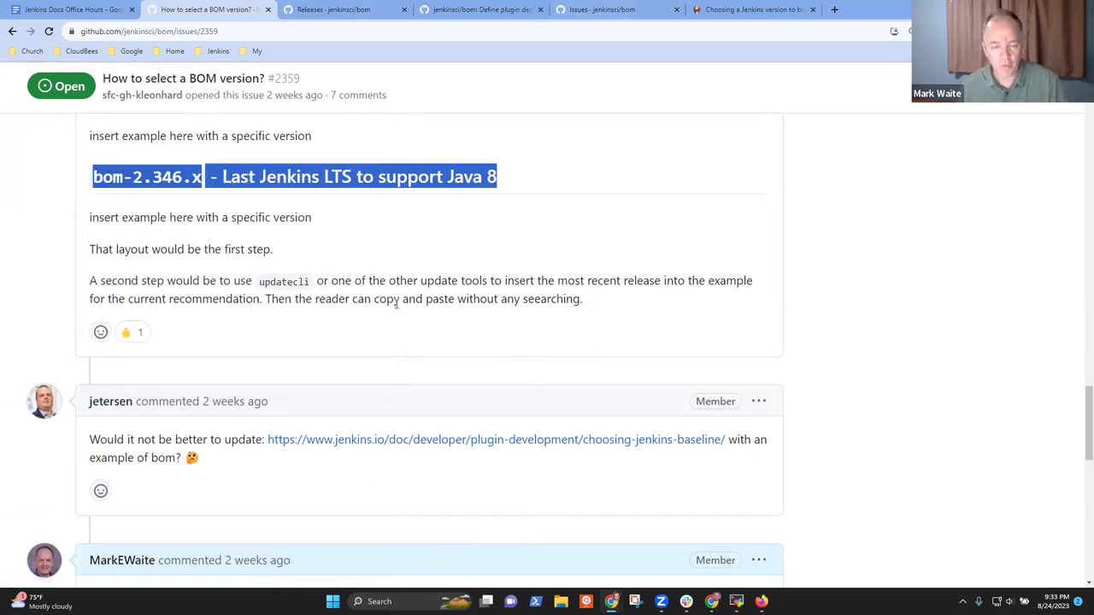
Show the "Choosing a Jenkins version to build against" documentation page mentioned in the issue reply
{"action": "right_click", "coordinate": [479, 443]}
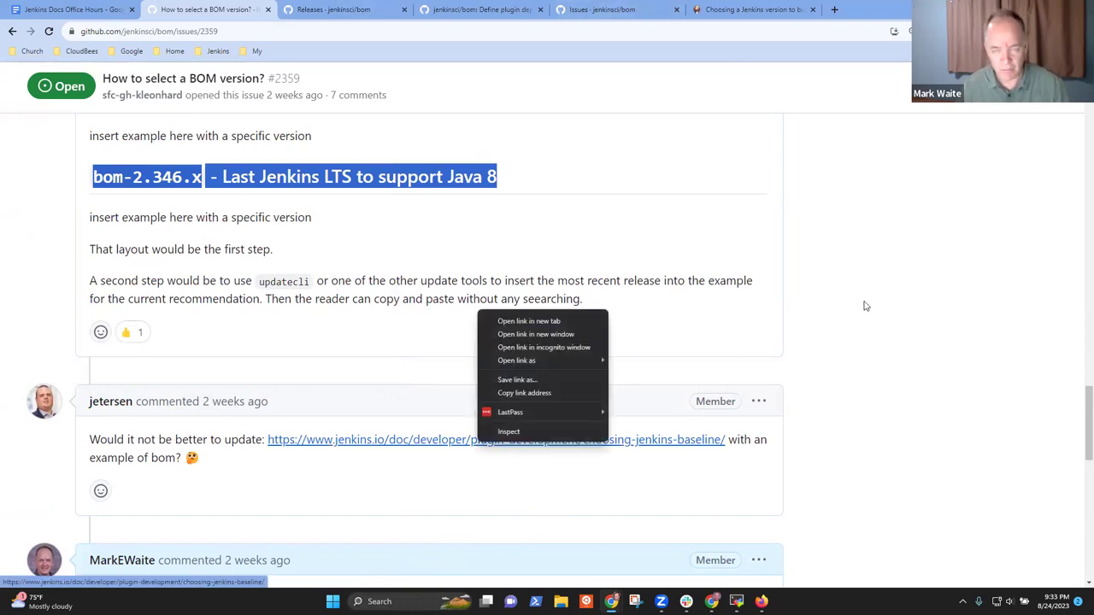
{"action": "left_click", "coordinate": [752, 15]}
{"action": "left_click", "coordinate": [752, 12]}
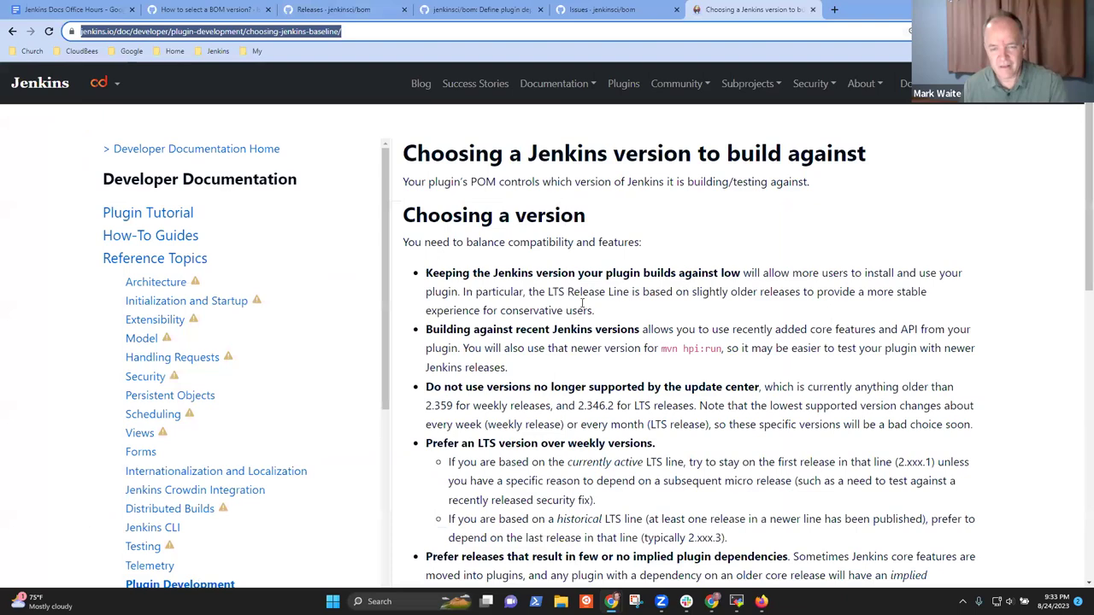
Examine the "Choosing a Jenkins version to build against" page, including its currently recommended versions and the guidance on preferring LTS releases
{"action": "scroll", "coordinate": [614, 286], "scroll_direction": "down", "scroll_amount": 5}
{"action": "scroll", "coordinate": [616, 315], "scroll_direction": "down", "scroll_amount": 3}
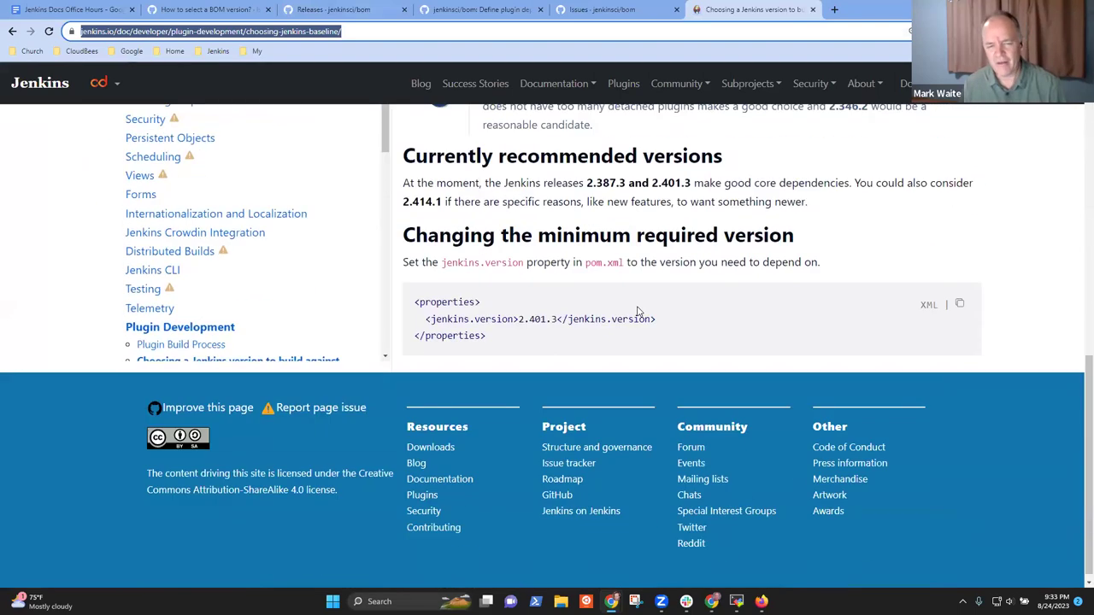
{"action": "scroll", "coordinate": [637, 317], "scroll_direction": "up", "scroll_amount": 3}
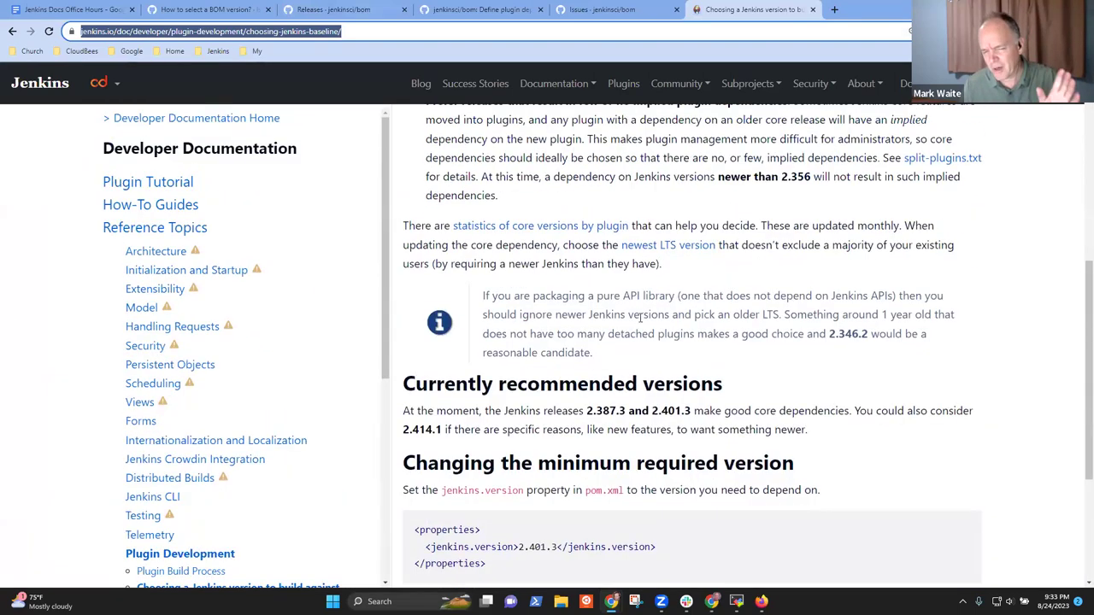
{"action": "scroll", "coordinate": [565, 326], "scroll_direction": "up", "scroll_amount": 2}
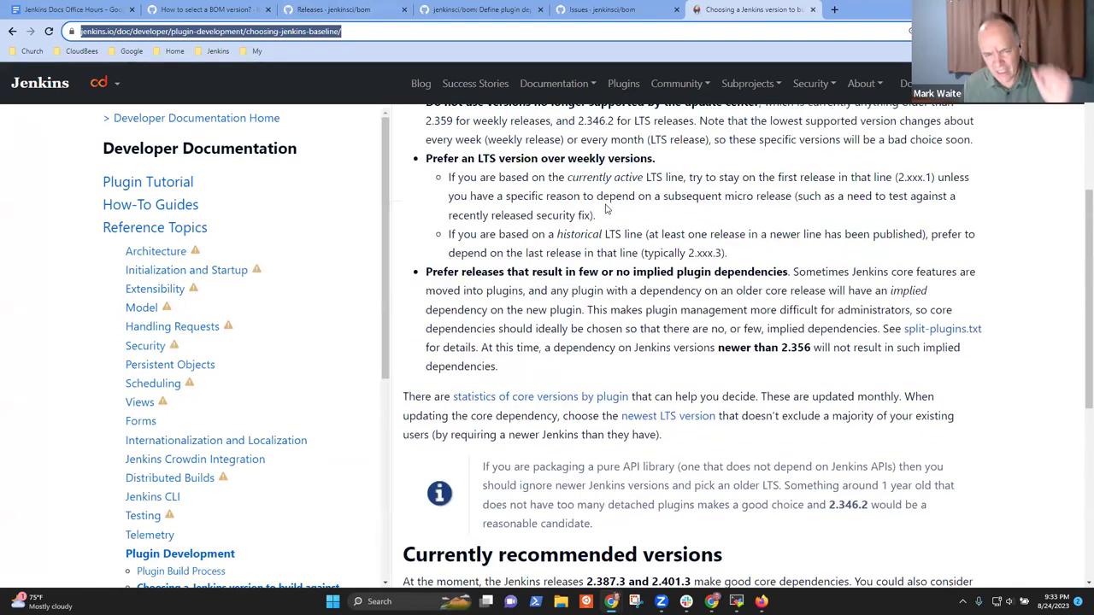
{"action": "scroll", "coordinate": [627, 233], "scroll_direction": "up", "scroll_amount": 3}
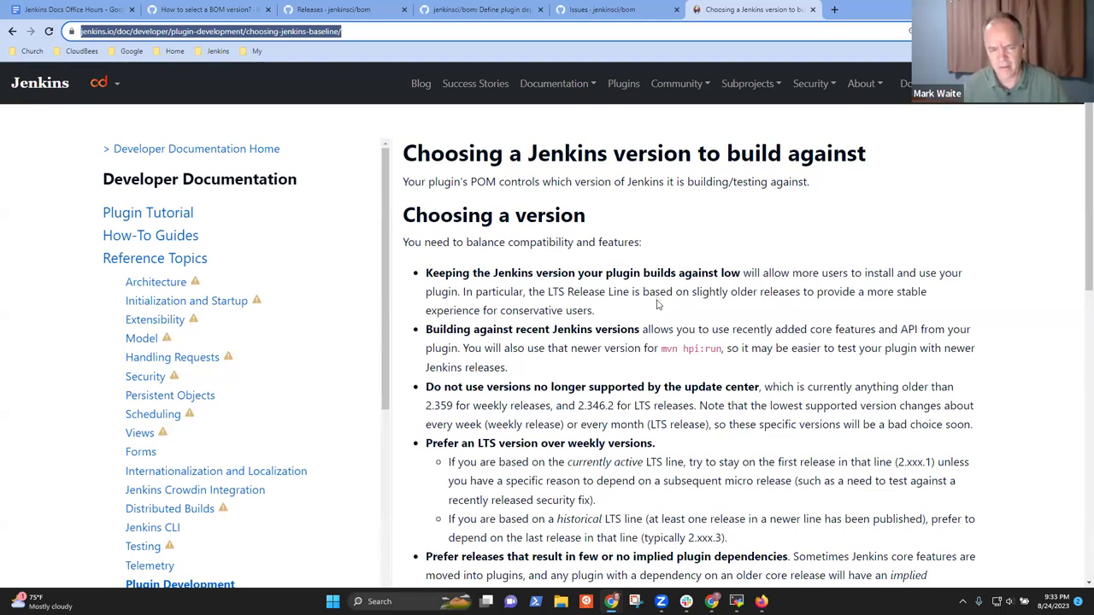
{"action": "scroll", "coordinate": [648, 294], "scroll_direction": "down", "scroll_amount": 3}
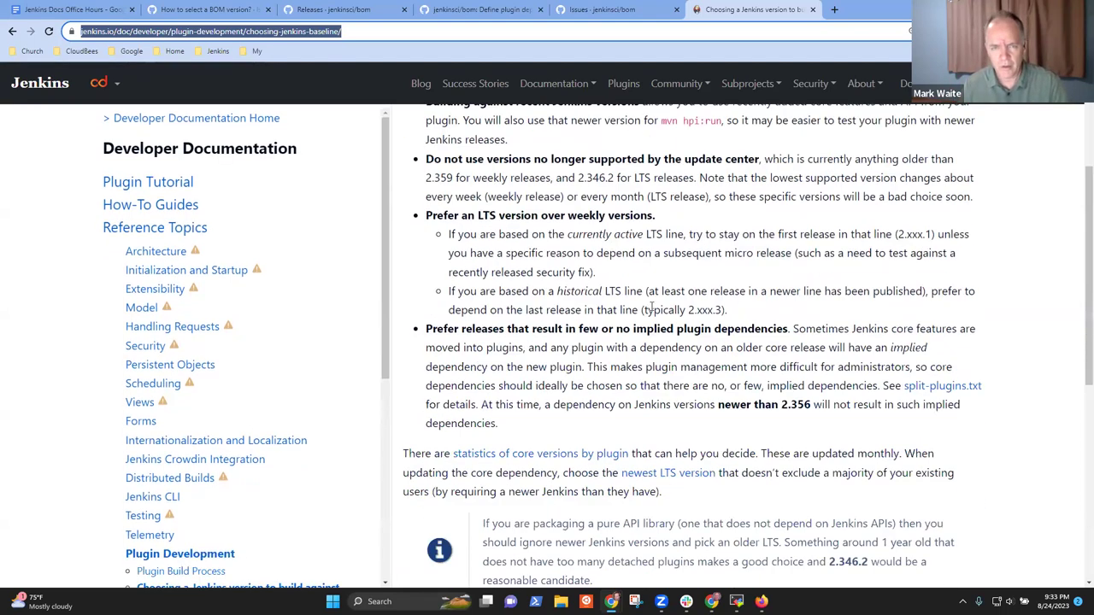
Return to the bom repository's README and show its introduction and Usage section
{"action": "left_click", "coordinate": [627, 12]}
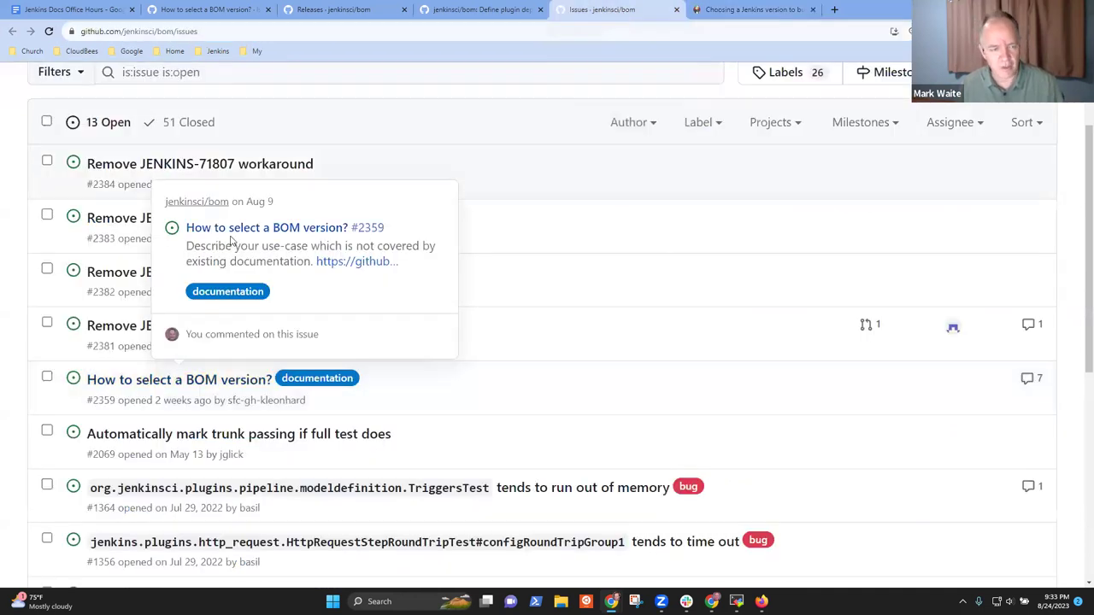
{"action": "left_click", "coordinate": [476, 8]}
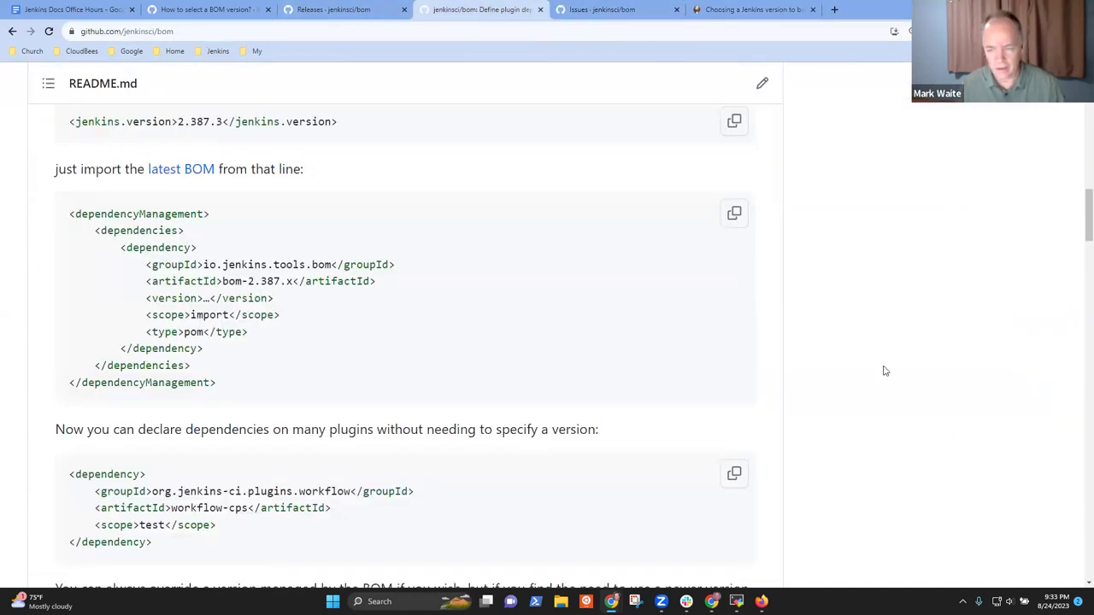
{"action": "left_click_drag", "start_coordinate": [1079, 228], "coordinate": [1079, 194]}
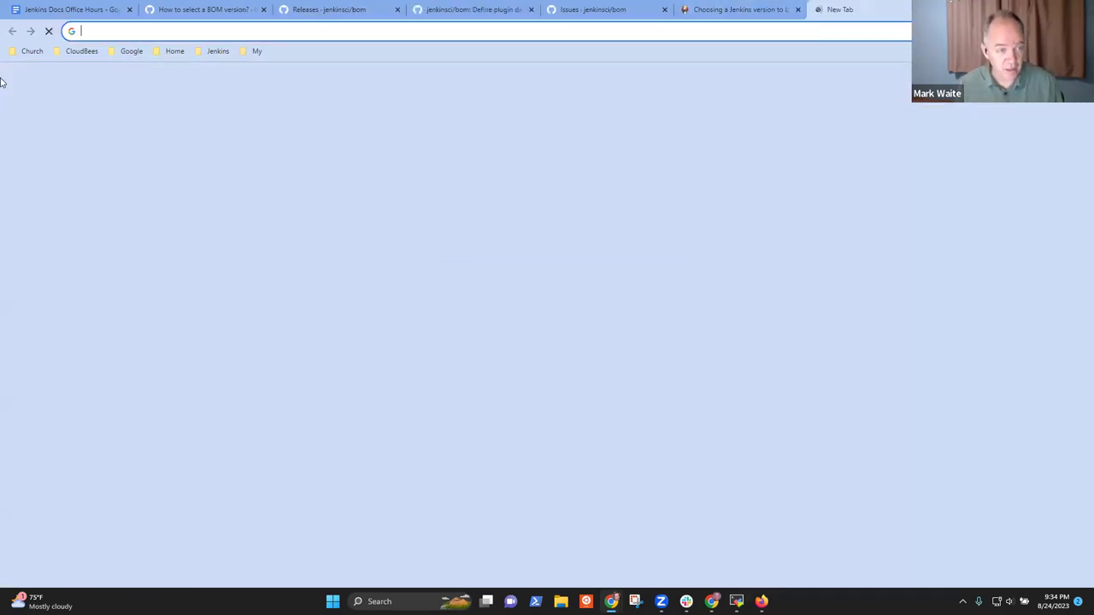
Open the "Use plugin bill of materials" page of the Improve a Plugin tutorial from the jenkins.io developer guide in a new tab
{"action": "left_click", "coordinate": [833, 10]}
{"action": "left_click", "coordinate": [205, 51]}
{"action": "left_click", "coordinate": [238, 232]}
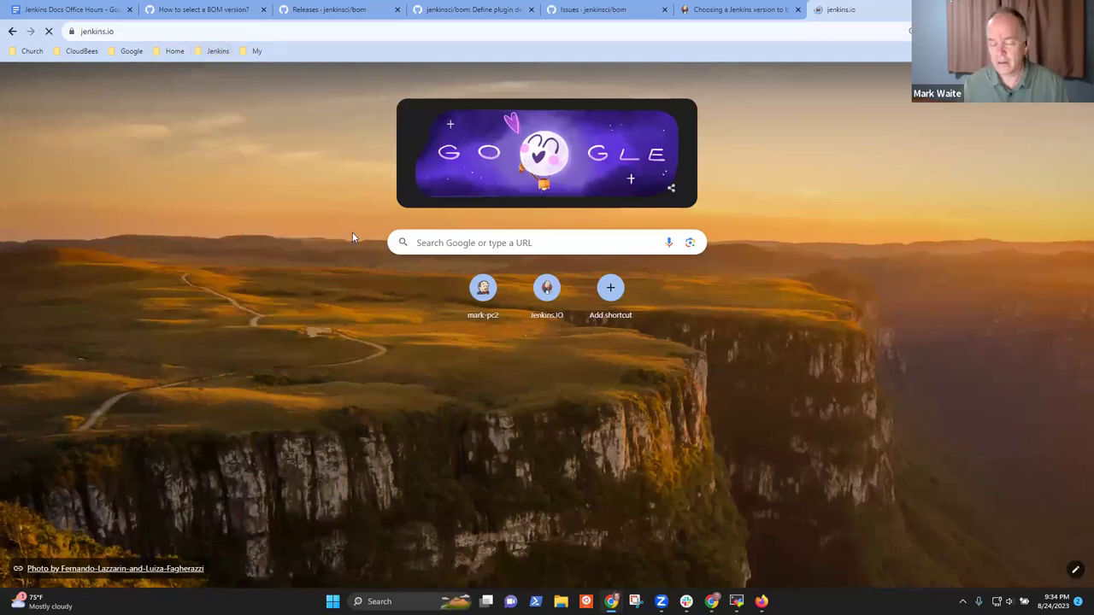
{"action": "left_click", "coordinate": [569, 86]}
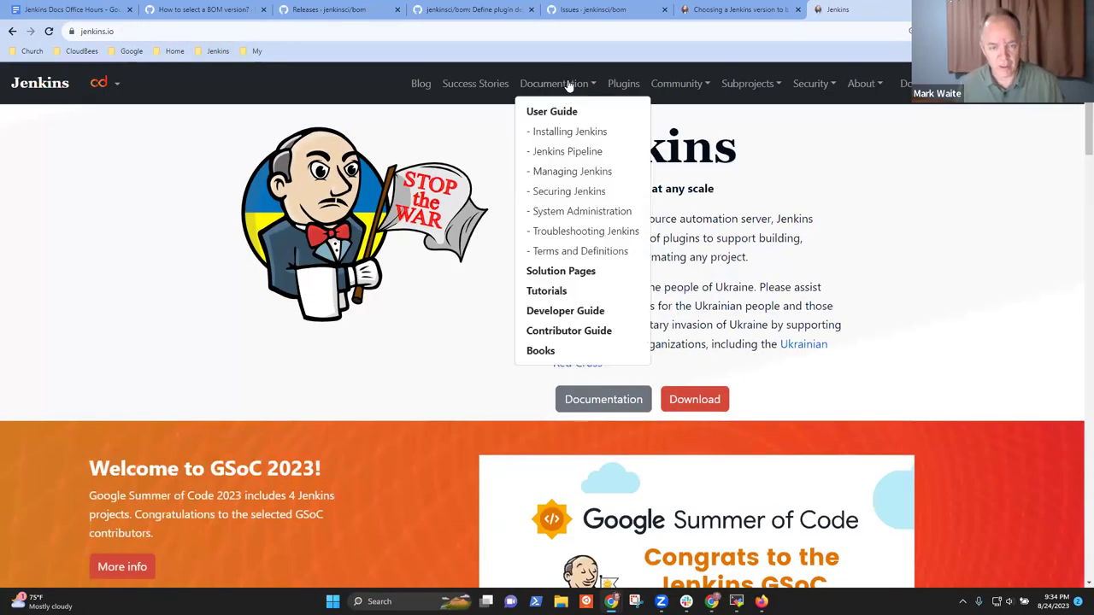
{"action": "left_click", "coordinate": [593, 312]}
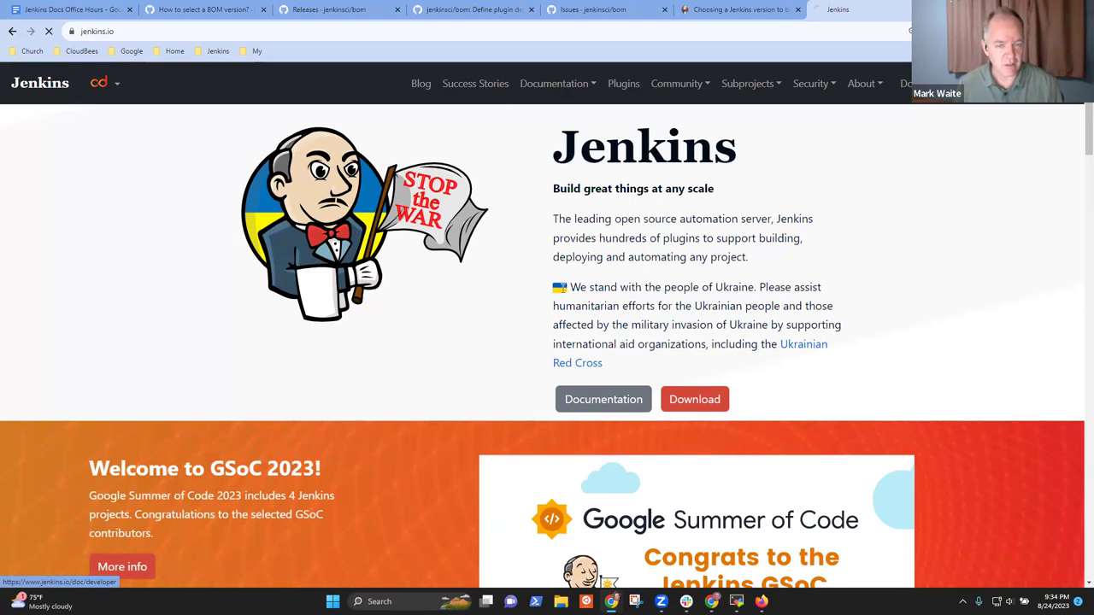
{"action": "left_click", "coordinate": [825, 285]}
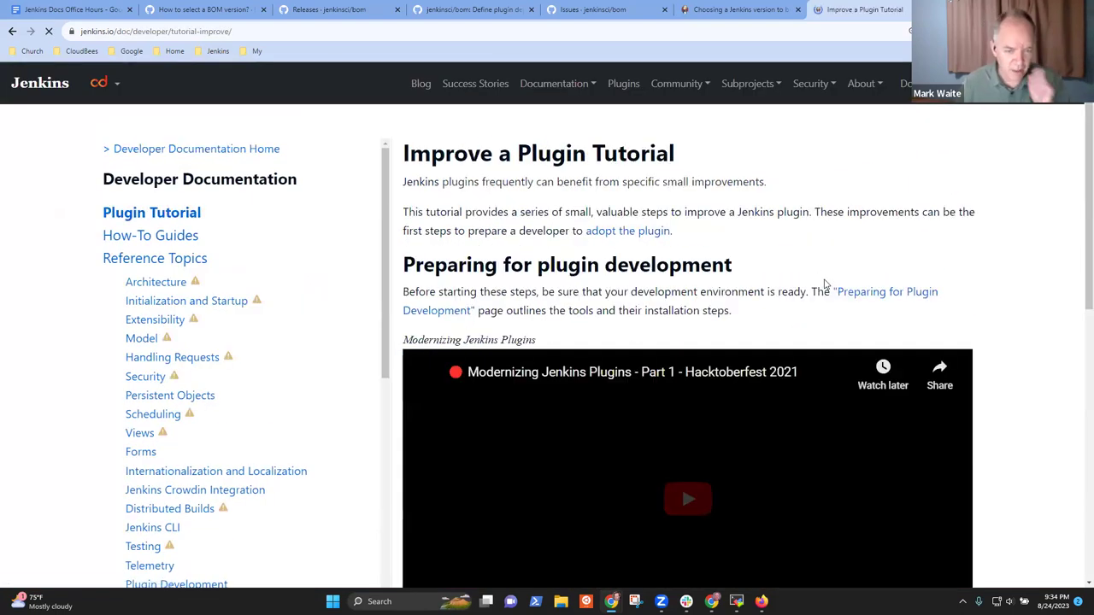
{"action": "scroll", "coordinate": [691, 375], "scroll_direction": "down", "scroll_amount": 4}
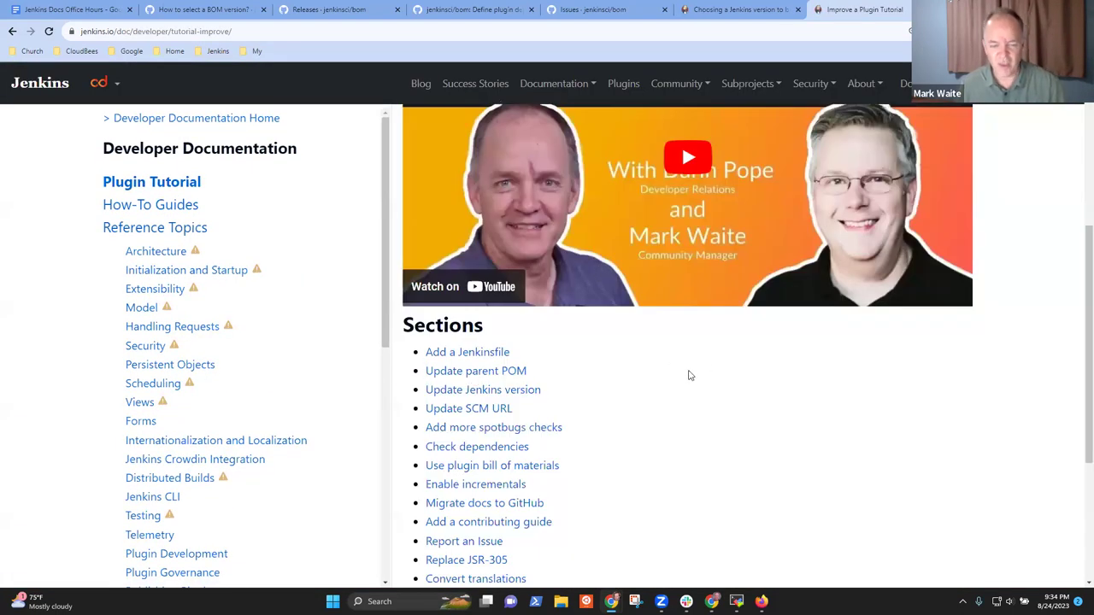
{"action": "left_click", "coordinate": [505, 467]}
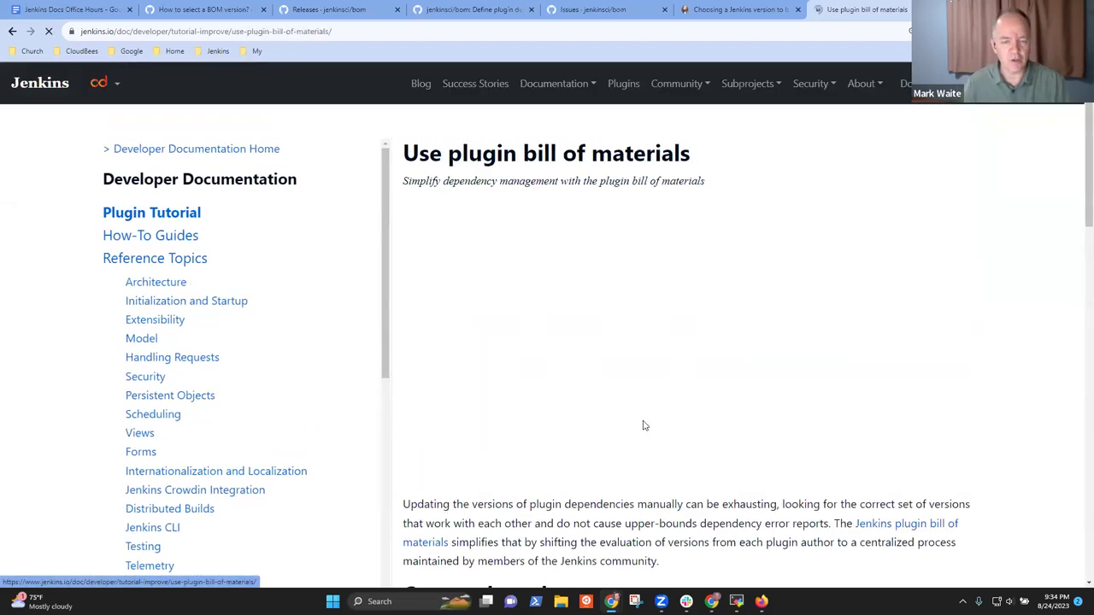
Highlight the tutorial's dependencyManagement example, then its bom-2.375.x artifactId and its 1981.v17df70e84a_a_1 version value
{"action": "scroll", "coordinate": [576, 351], "scroll_direction": "down", "scroll_amount": 4}
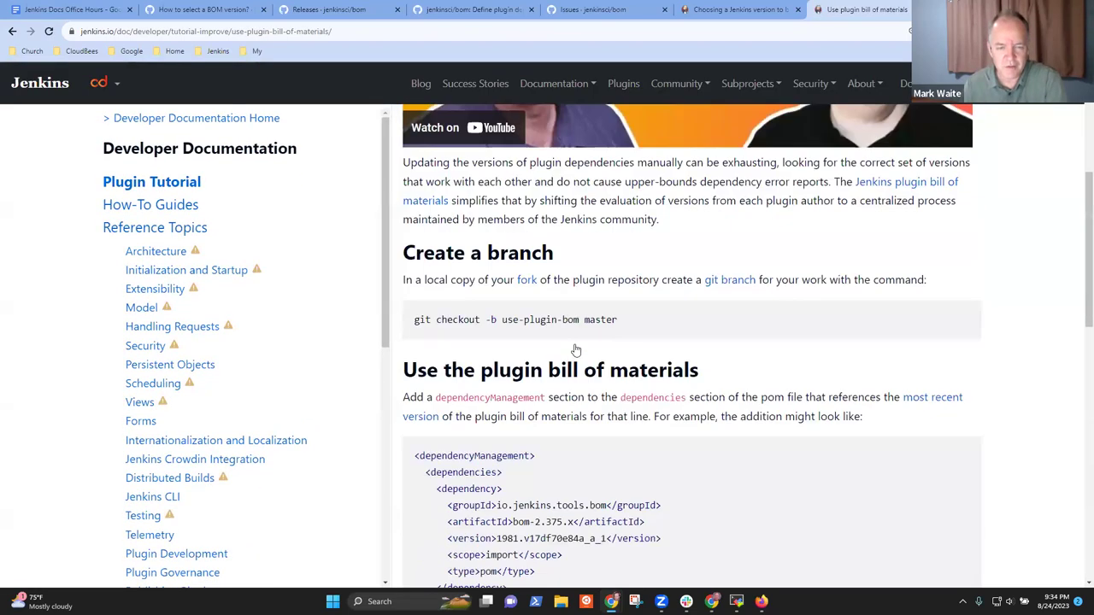
{"action": "scroll", "coordinate": [601, 348], "scroll_direction": "down", "scroll_amount": 2}
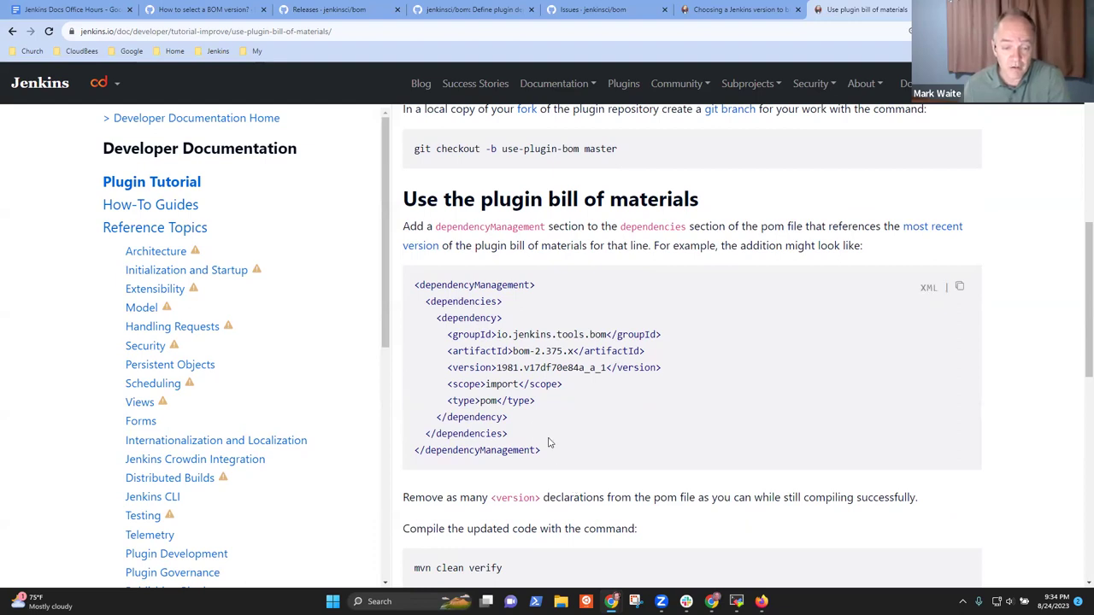
{"action": "left_click_drag", "start_coordinate": [542, 451], "coordinate": [422, 295]}
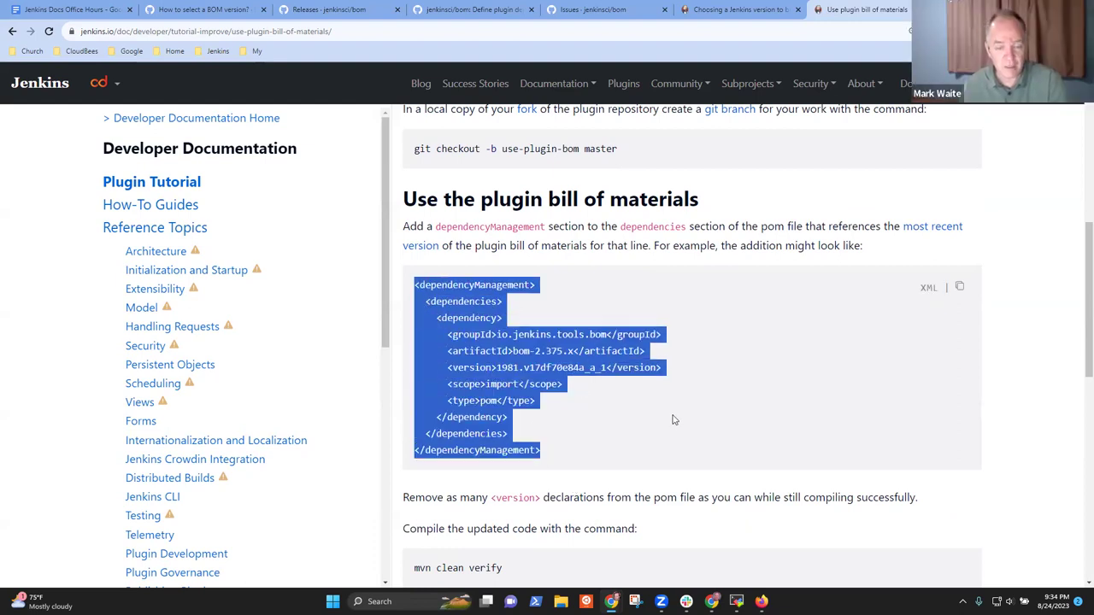
{"action": "left_click_drag", "start_coordinate": [513, 350], "coordinate": [570, 353]}
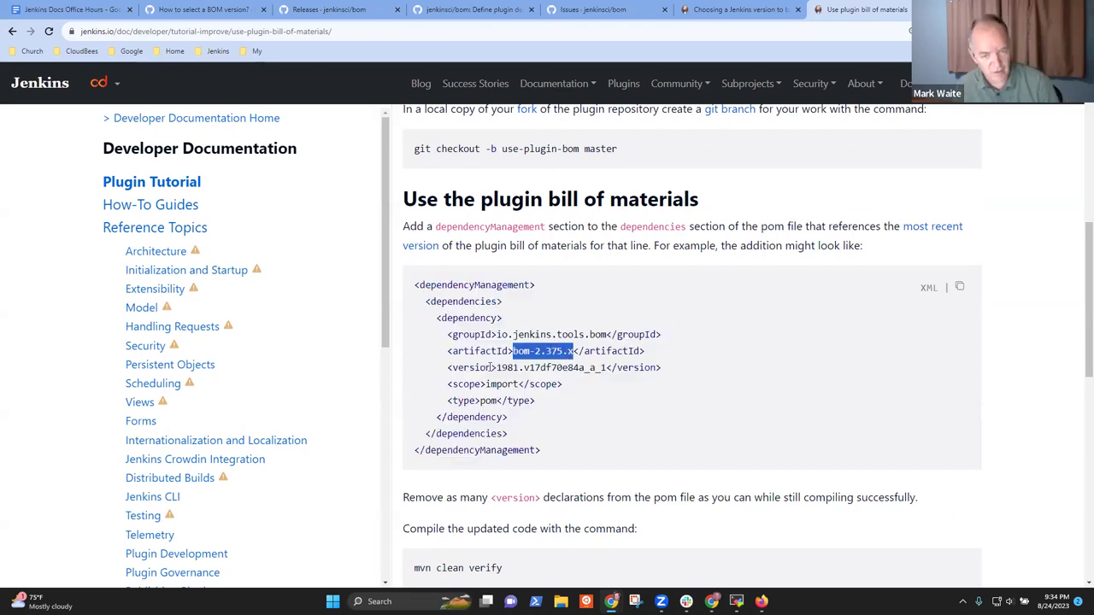
{"action": "left_click_drag", "start_coordinate": [496, 367], "coordinate": [610, 369]}
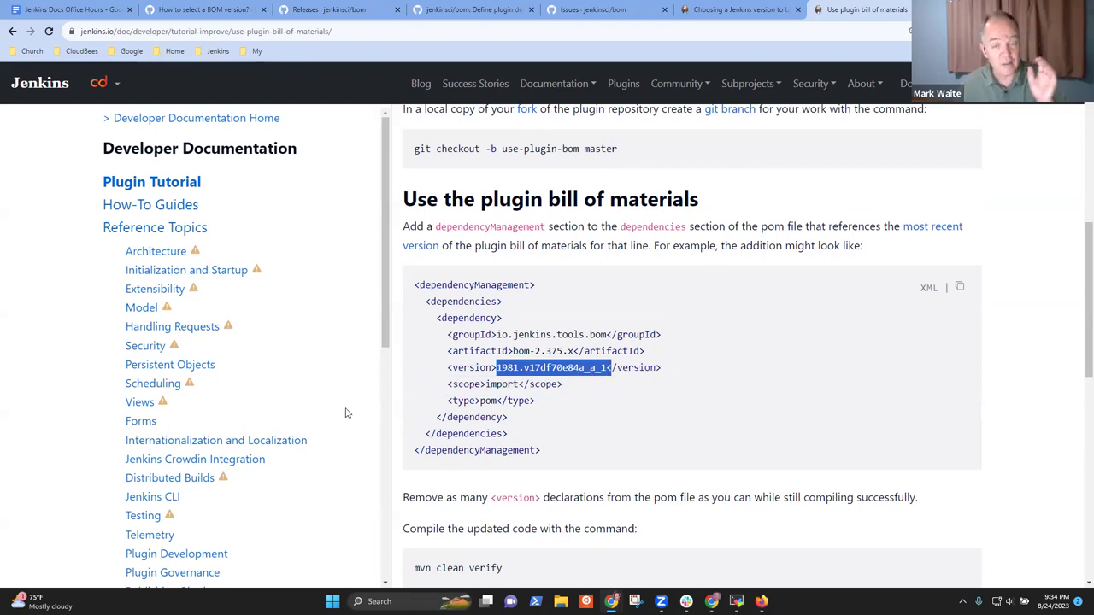
Compare issue #2359, the "Choosing a Jenkins version" page and the bom README with the tutorial's bill of materials page
{"action": "left_click", "coordinate": [200, 10]}
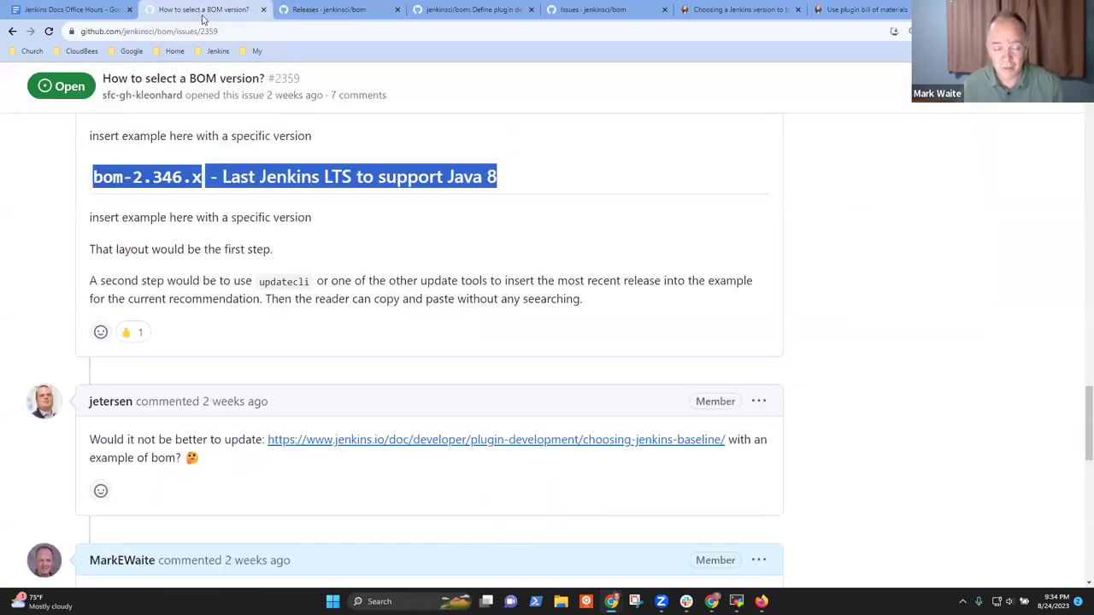
{"action": "left_click", "coordinate": [740, 9]}
{"action": "left_click", "coordinate": [863, 7]}
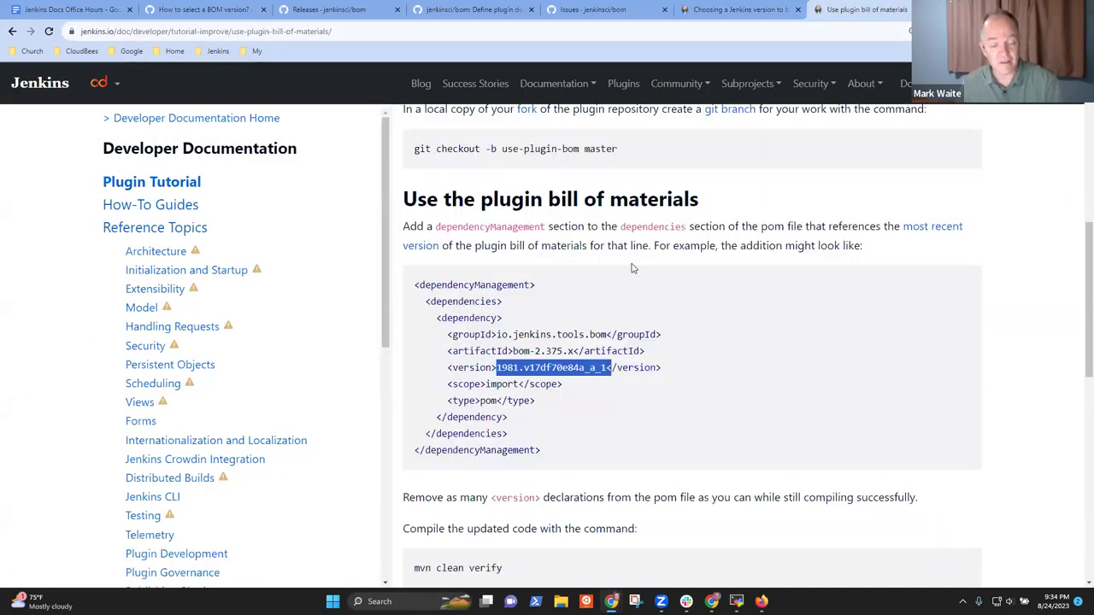
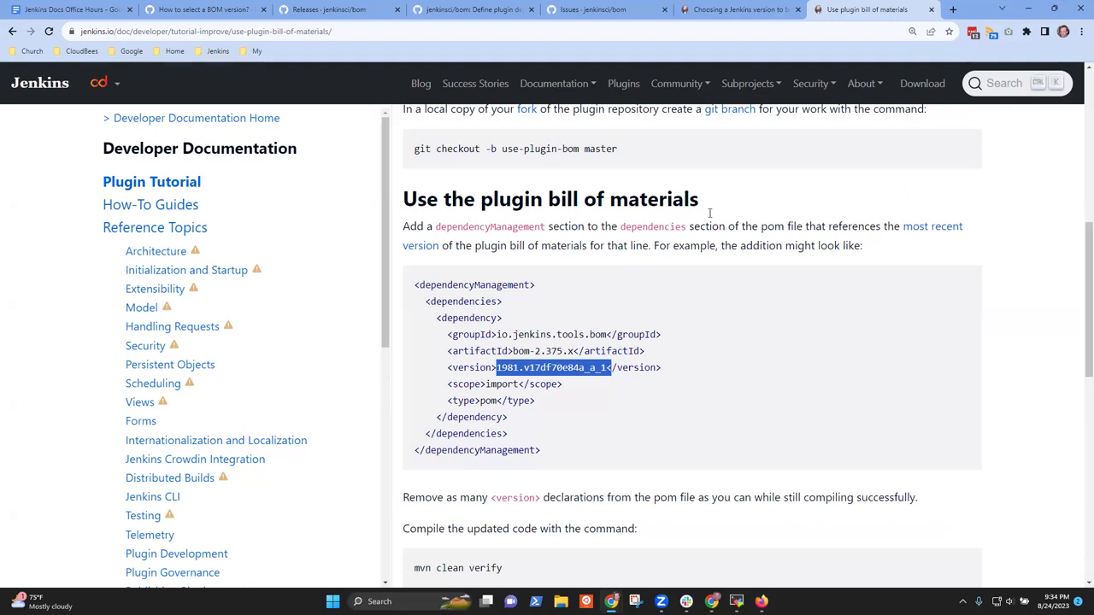
{"action": "left_click", "coordinate": [740, 11]}
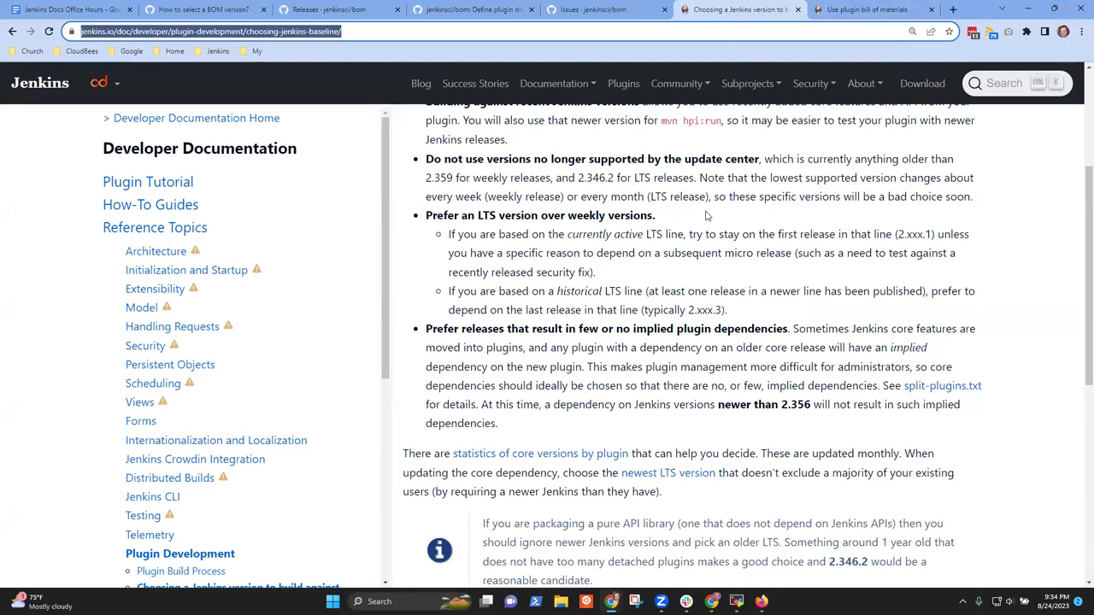
{"action": "left_click", "coordinate": [608, 8]}
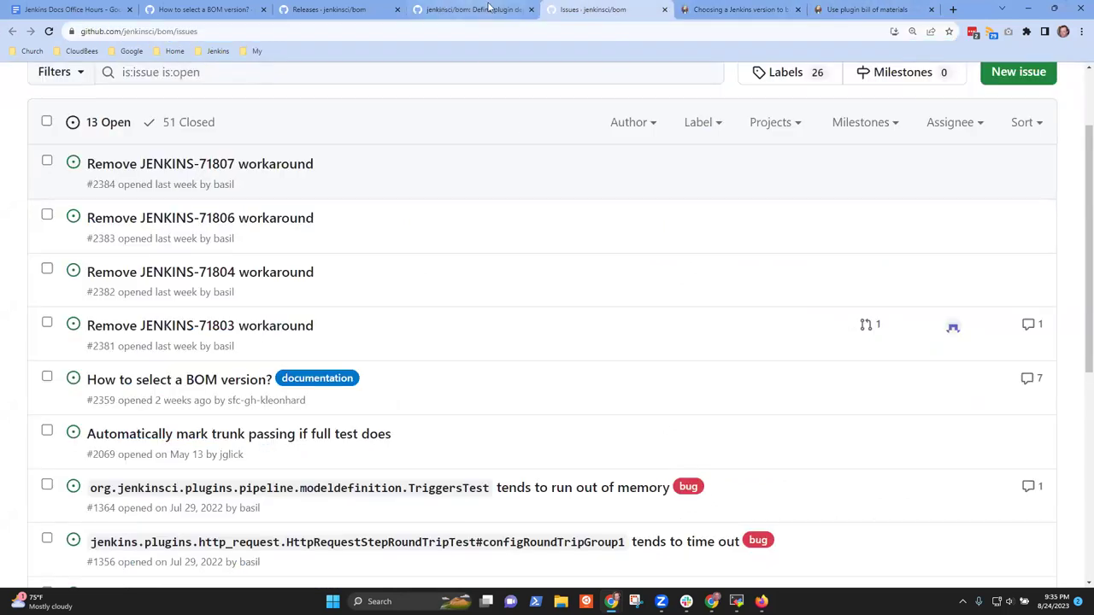
{"action": "left_click", "coordinate": [489, 7]}
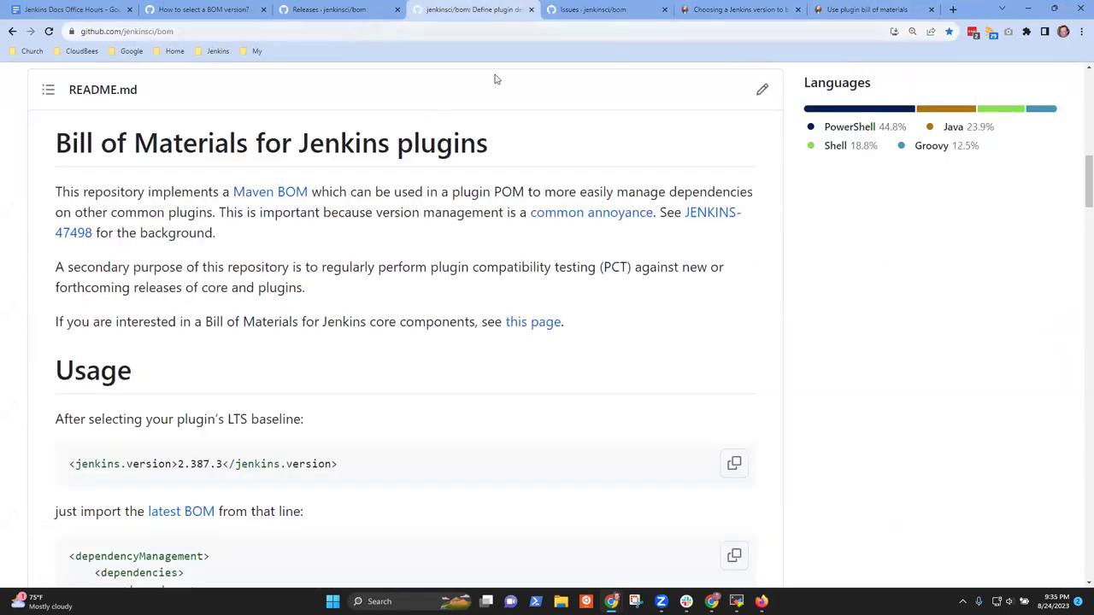
{"action": "left_click", "coordinate": [847, 9]}
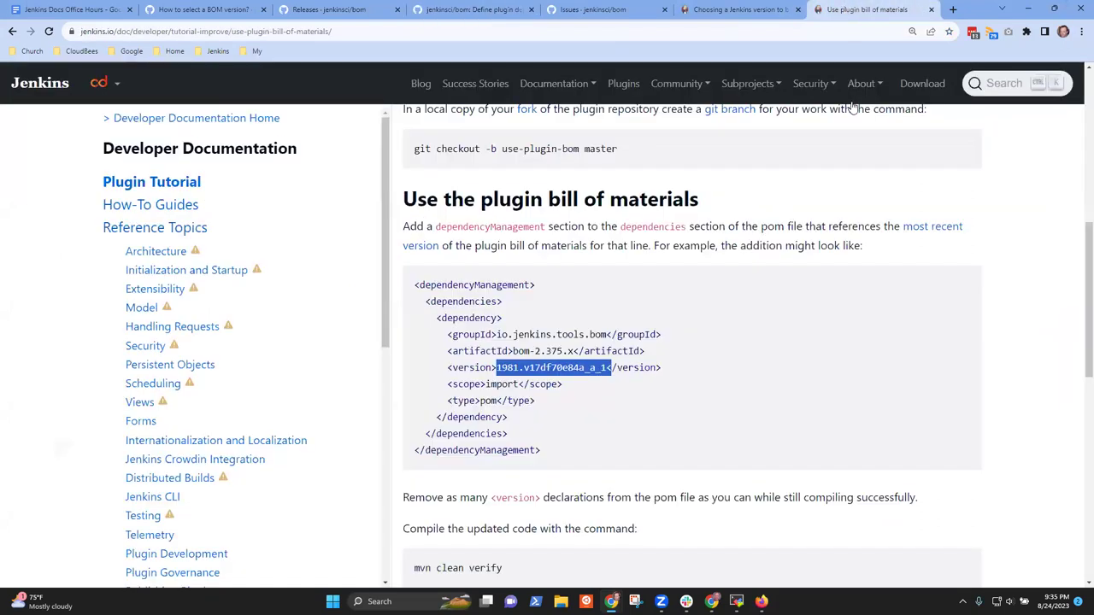
Review the "Use plugin bill of materials" page from its introduction to the "Create a branch" section
{"action": "scroll", "coordinate": [891, 282], "scroll_direction": "up", "scroll_amount": 7}
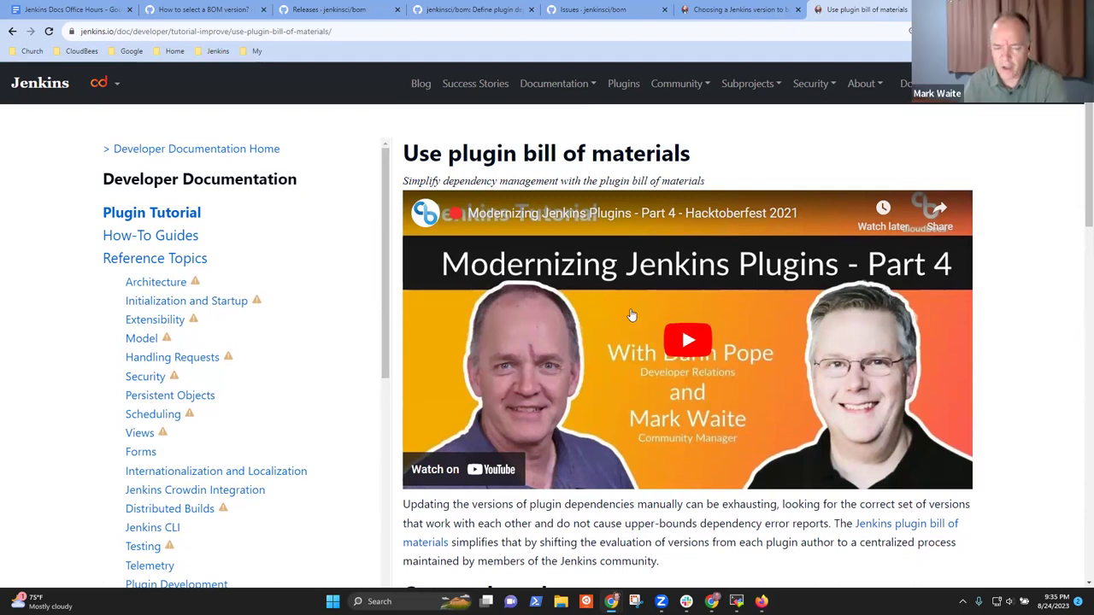
{"action": "scroll", "coordinate": [709, 272], "scroll_direction": "down", "scroll_amount": 3}
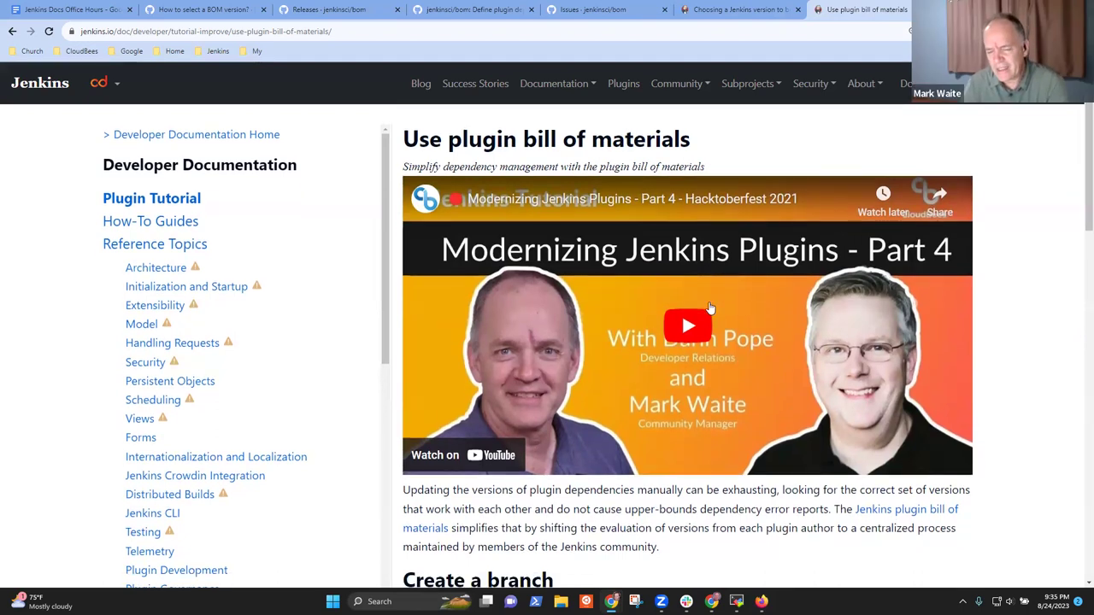
{"action": "scroll", "coordinate": [742, 295], "scroll_direction": "up", "scroll_amount": 3}
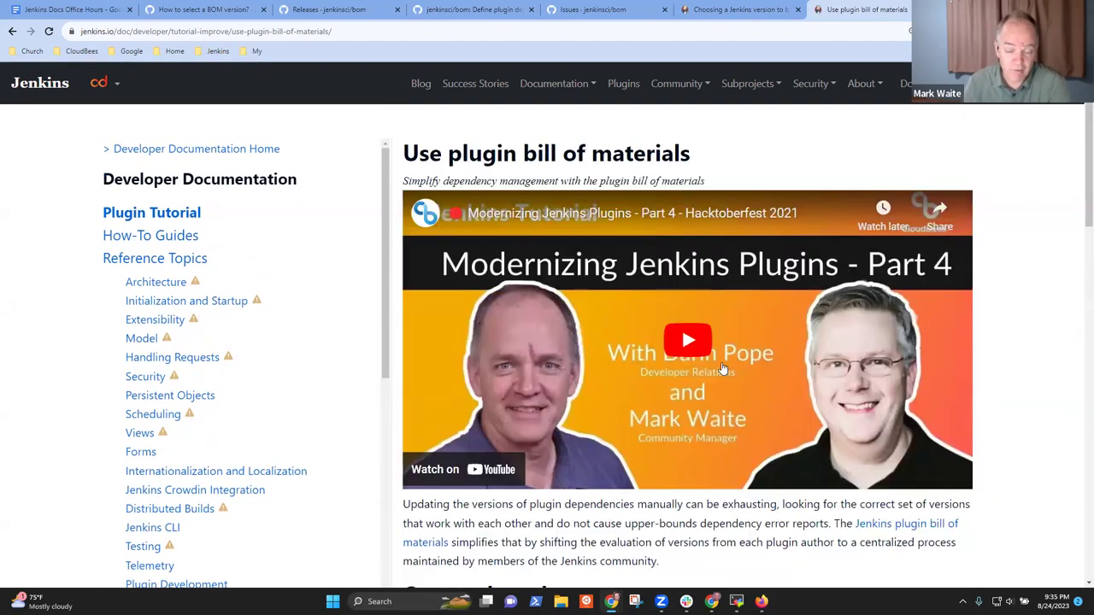
{"action": "scroll", "coordinate": [626, 410], "scroll_direction": "down", "scroll_amount": 3}
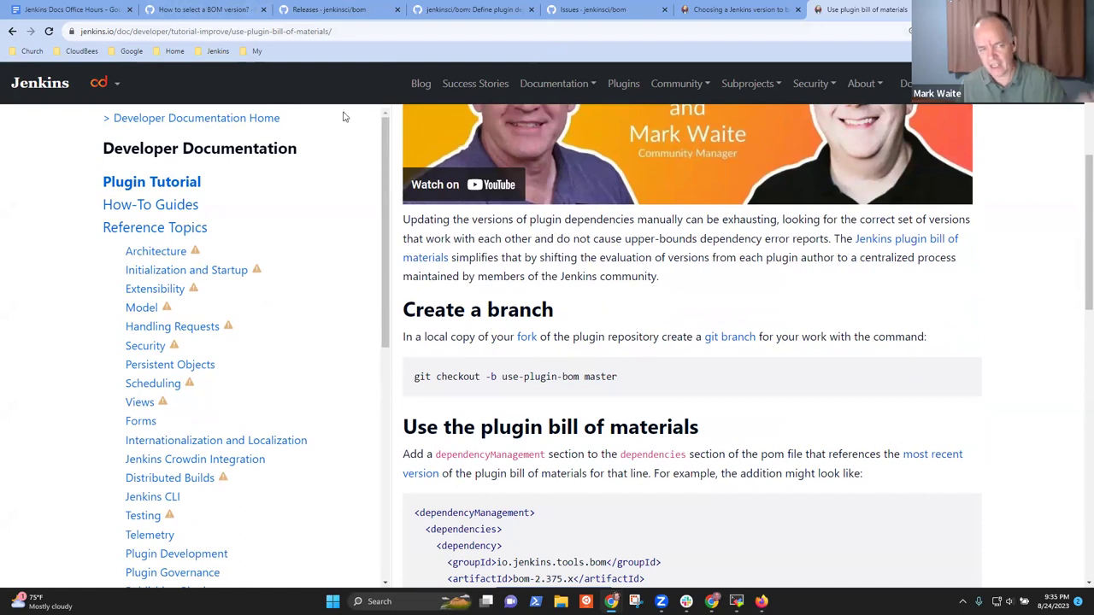
Return to issue #2359 "How to select a BOM version?" and start a new comment at the end of its thread
{"action": "left_click", "coordinate": [345, 15]}
{"action": "left_click", "coordinate": [477, 14]}
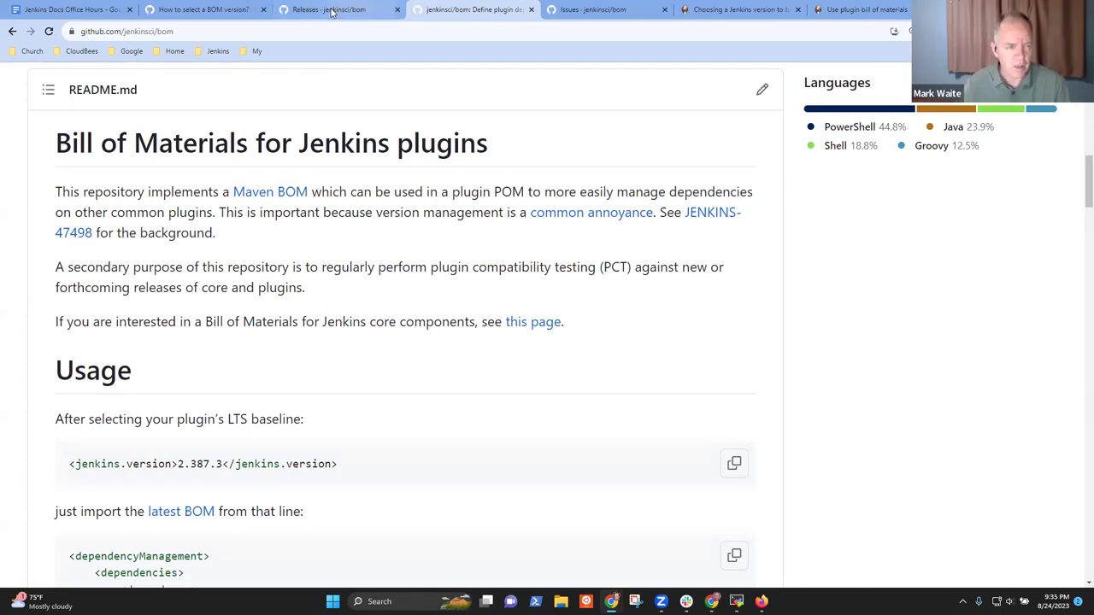
{"action": "left_click", "coordinate": [171, 10]}
{"action": "scroll", "coordinate": [362, 342], "scroll_direction": "down", "scroll_amount": 8}
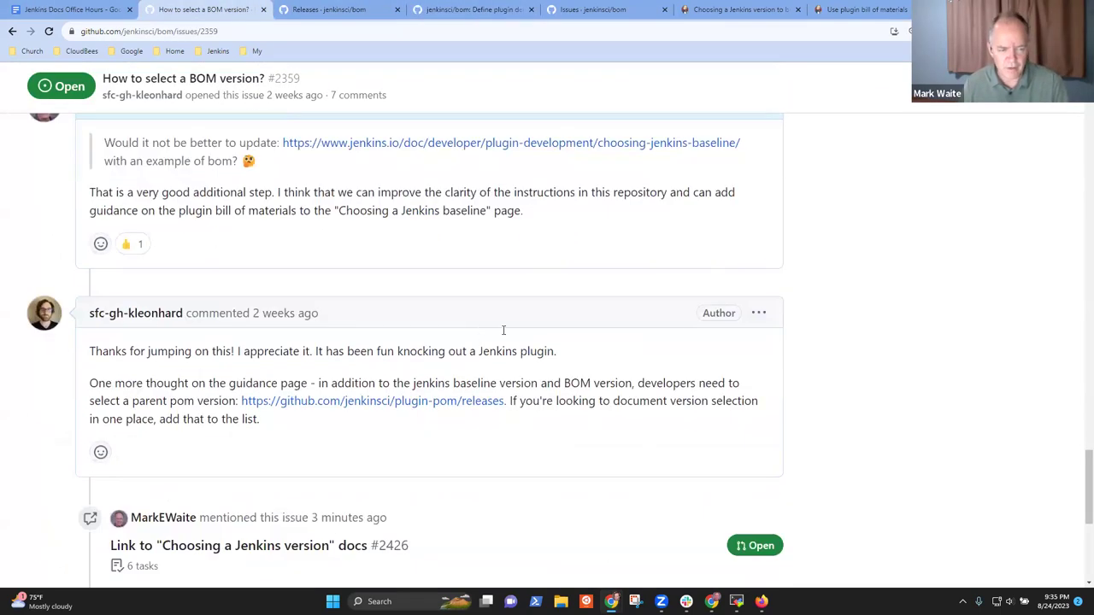
{"action": "left_click", "coordinate": [234, 359]}
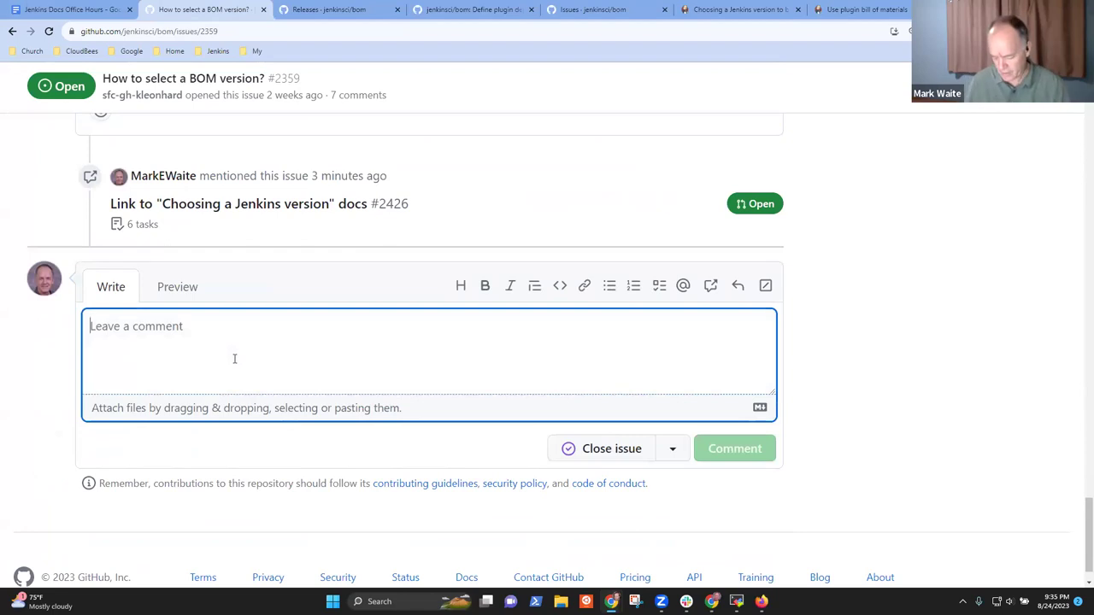
Begin the comment by mentioning the two contributors by their GitHub handles, followed by "both felt that"
{"action": "type", "text": "@security-breachlock"}
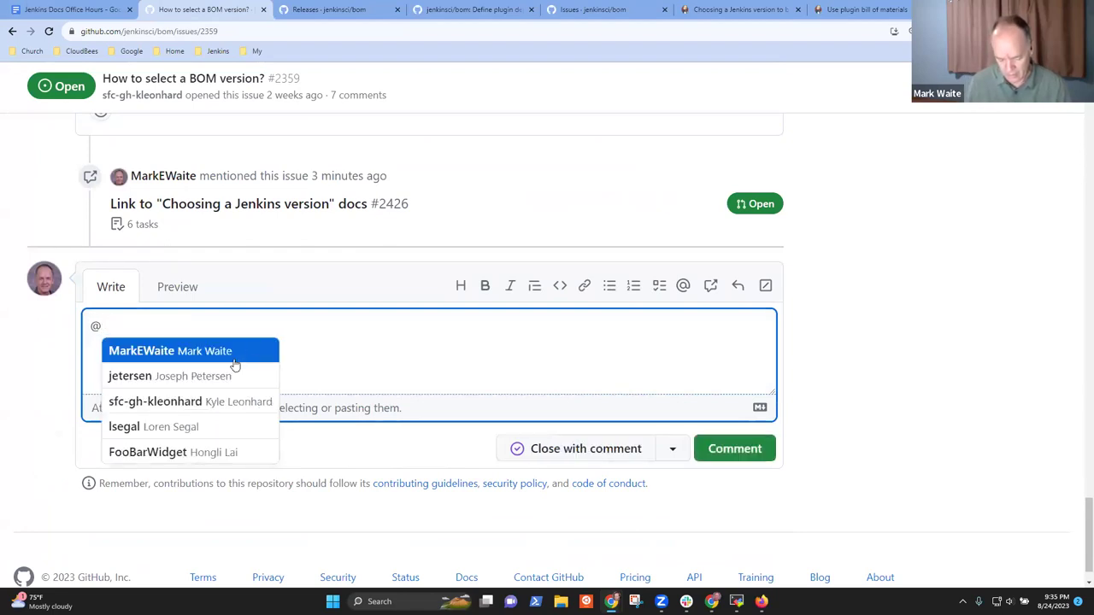
{"action": "key", "text": "ctrl+BackSpace"}
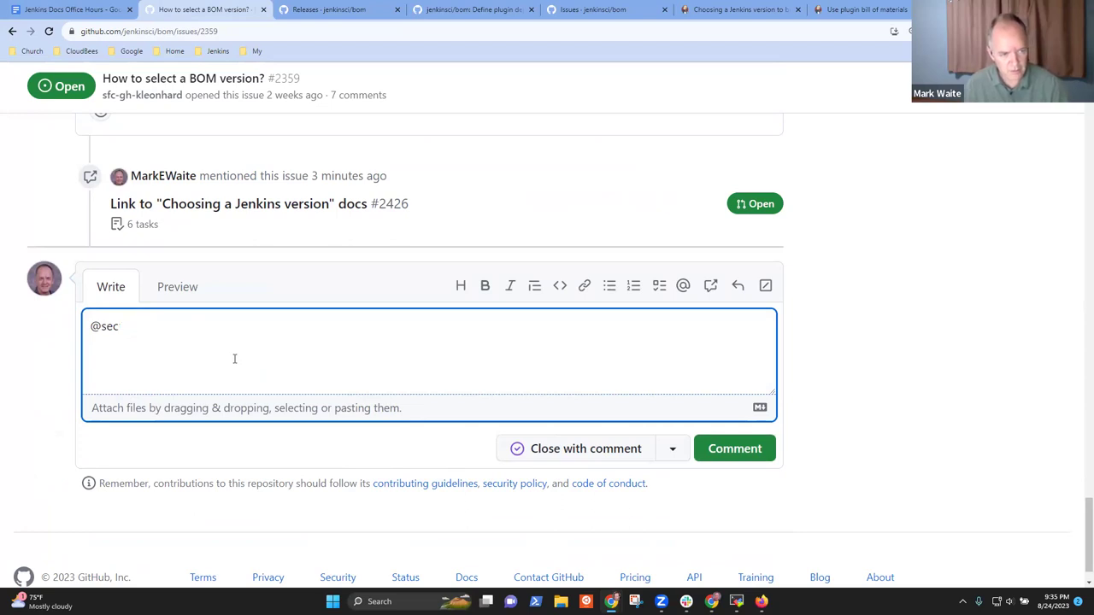
{"action": "key", "text": "BackSpace"}
{"action": "key", "text": "BackSpace"}
{"action": "key", "text": "BackSpace"}
{"action": "type", "text": "StackS"}
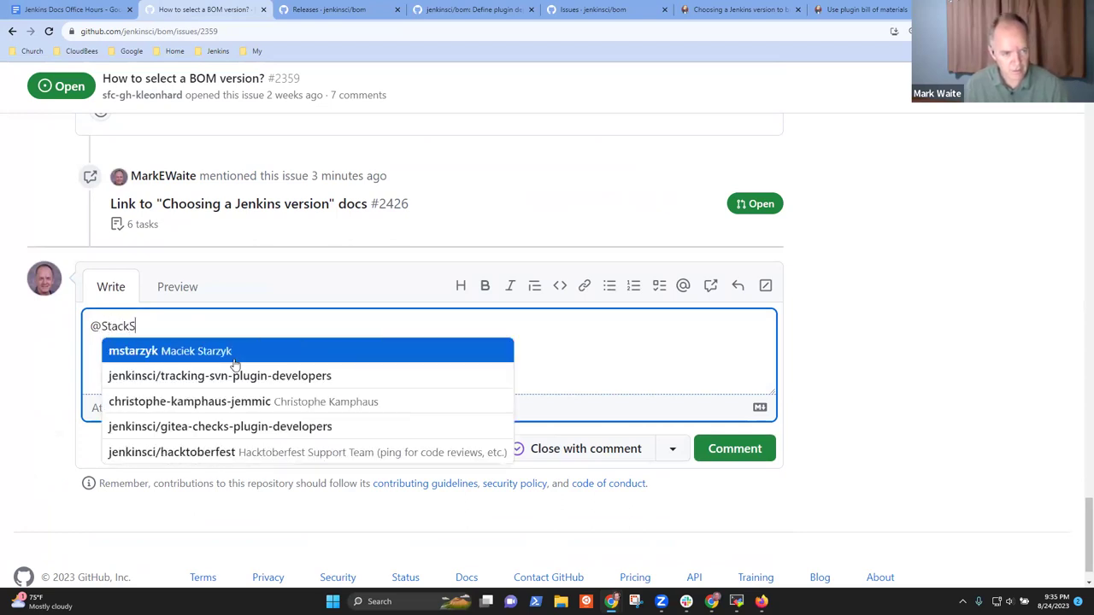
{"action": "type", "text": "cribe and @KRist"}
{"action": "key", "text": "BackSpace"}
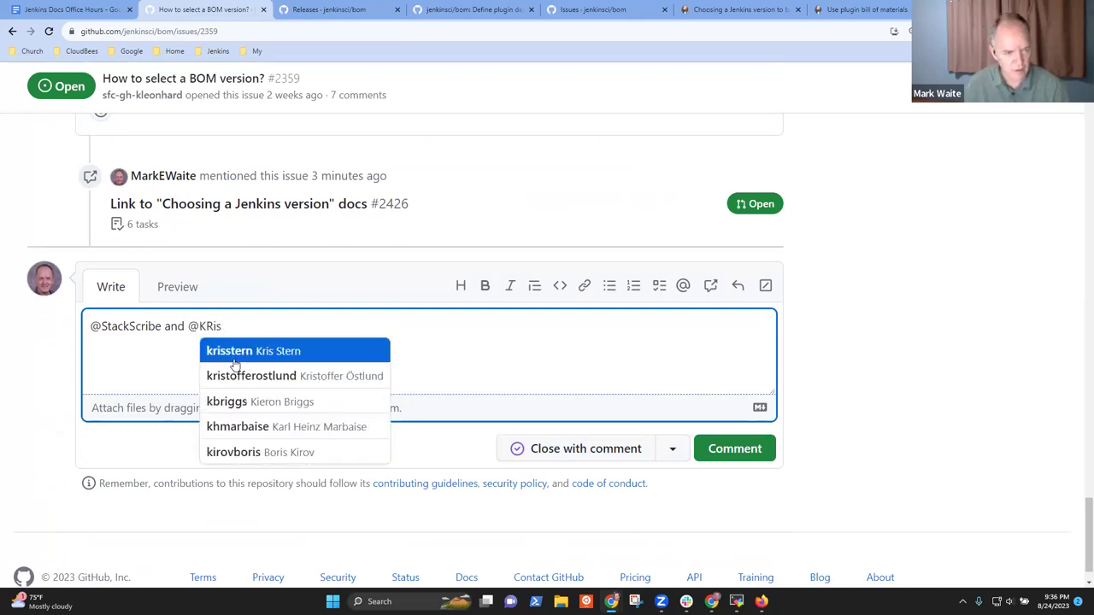
{"action": "key", "text": "BackSpace"}
{"action": "key", "text": "BackSpace"}
{"action": "key", "text": "BackSpace"}
{"action": "type", "text": "ris"}
{"action": "left_click", "coordinate": [245, 350]}
{"action": "type", "text": "both felt that "}
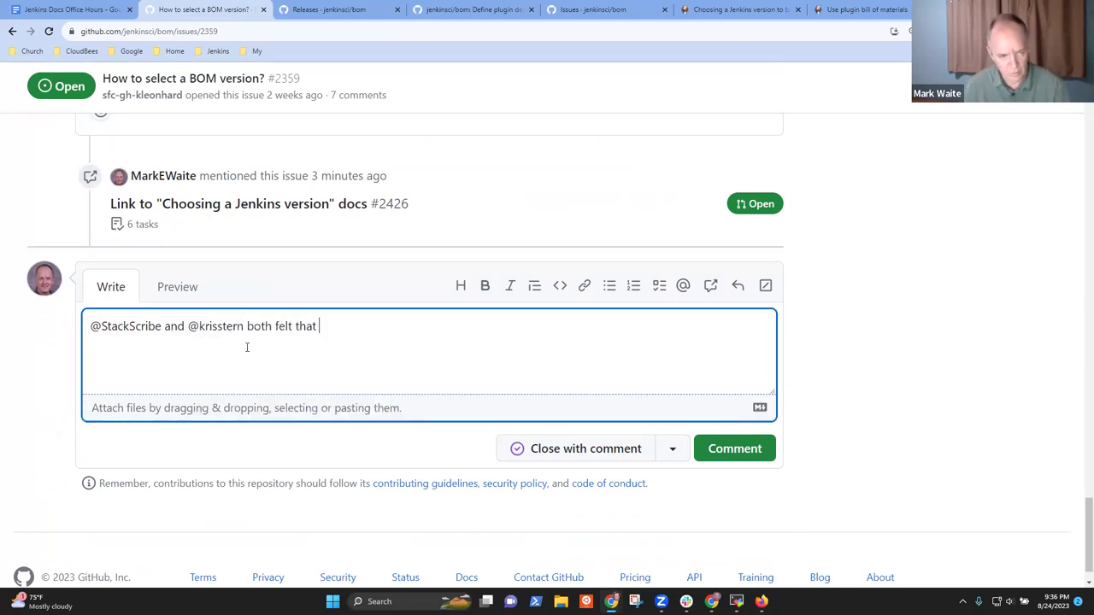
Continue the comment with "we should include a link to the plugin bill of materials tutorial page"
{"action": "type", "text": "we"}
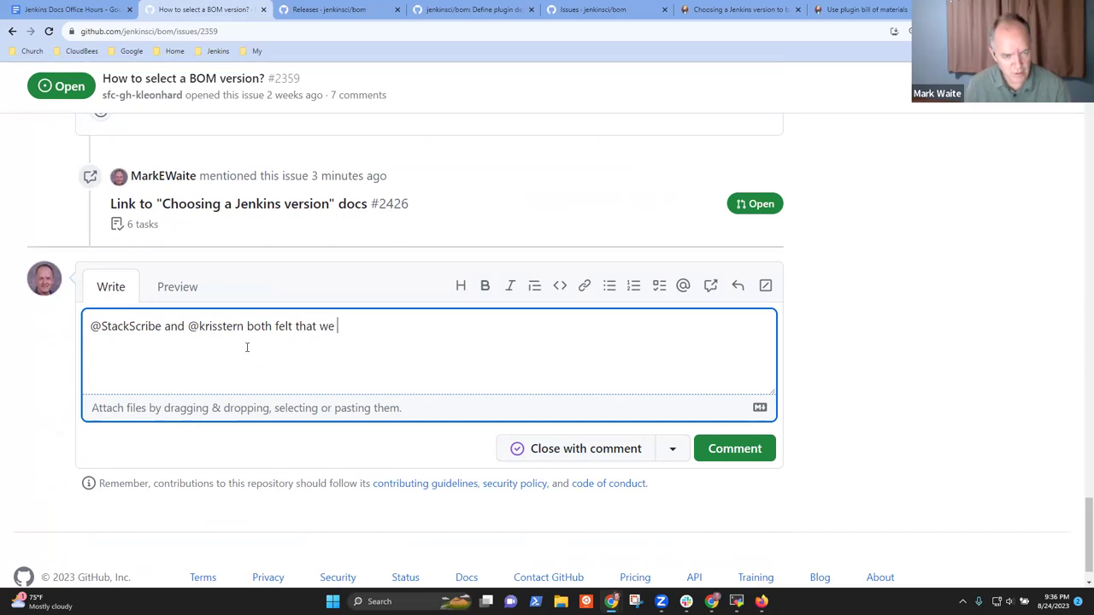
{"action": "type", "text": " should inc"}
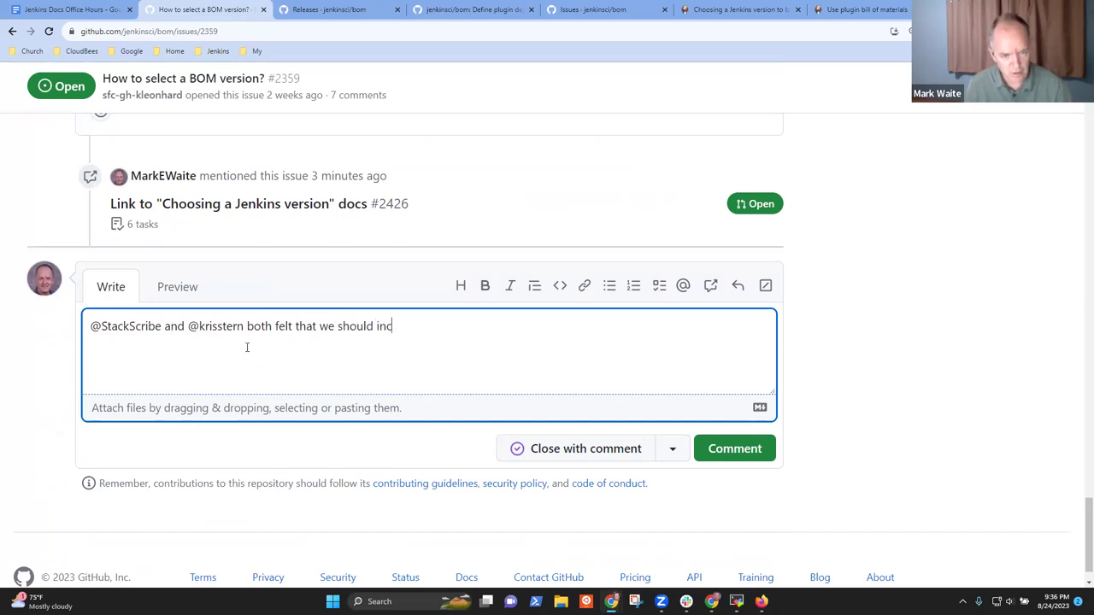
{"action": "type", "text": "luded a"}
{"action": "key", "text": "BackSpace"}
{"action": "key", "text": "BackSpace"}
{"action": "key", "text": "BackSpace"}
{"action": "type", "text": "a link to the "}
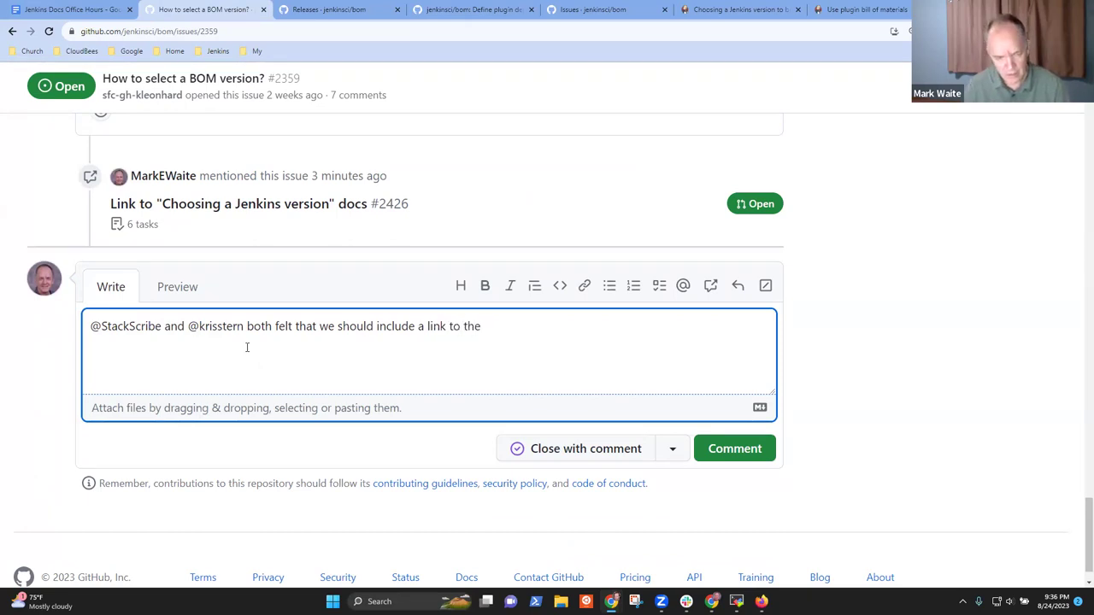
{"action": "type", "text": "pl"}
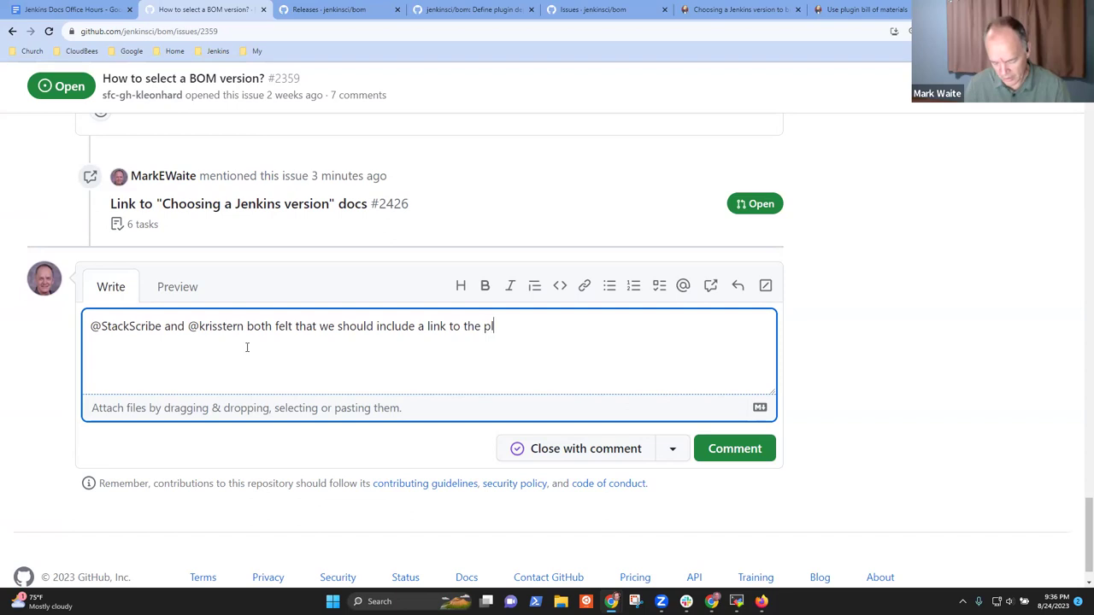
{"action": "type", "text": "ugin bill "}
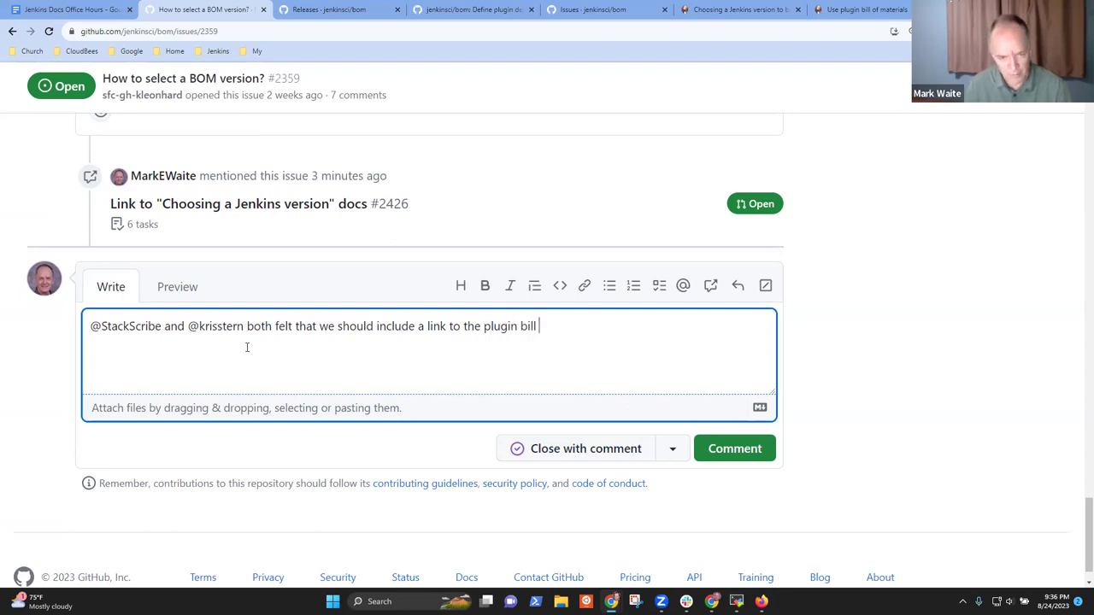
{"action": "type", "text": "of materials "}
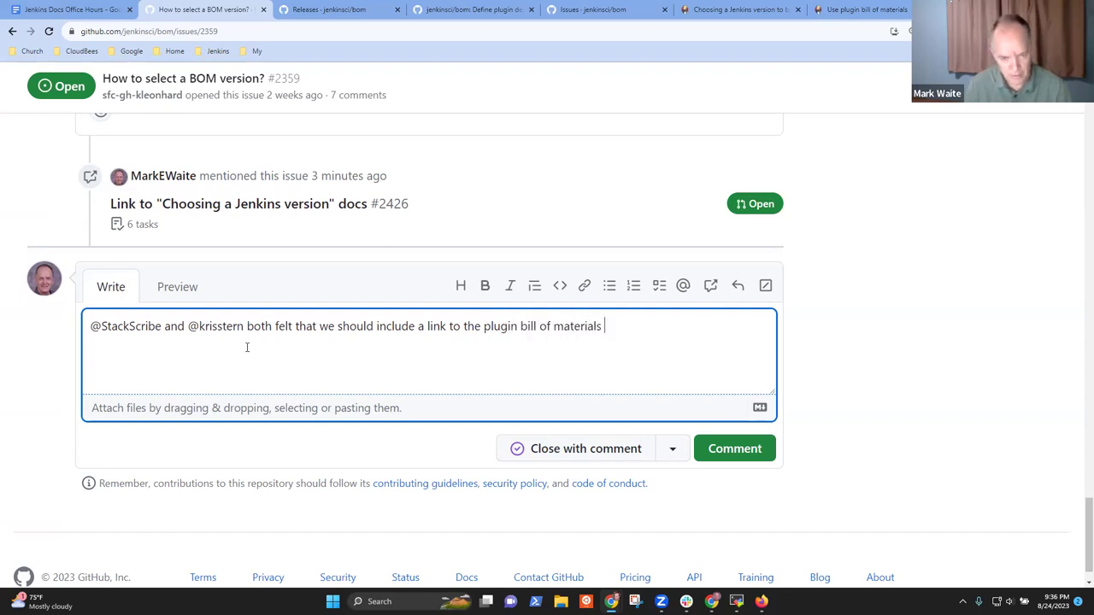
{"action": "type", "text": "tutorial page "}
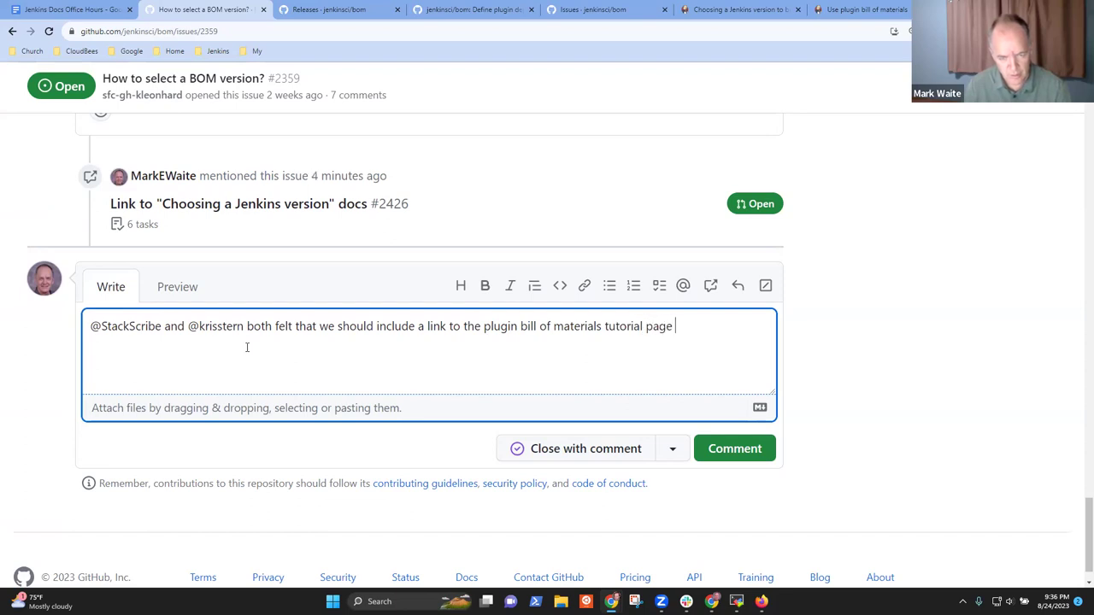
Complete the comment's sentence with "and to the documentation in this repository in the page."
{"action": "type", "text": "and to"}
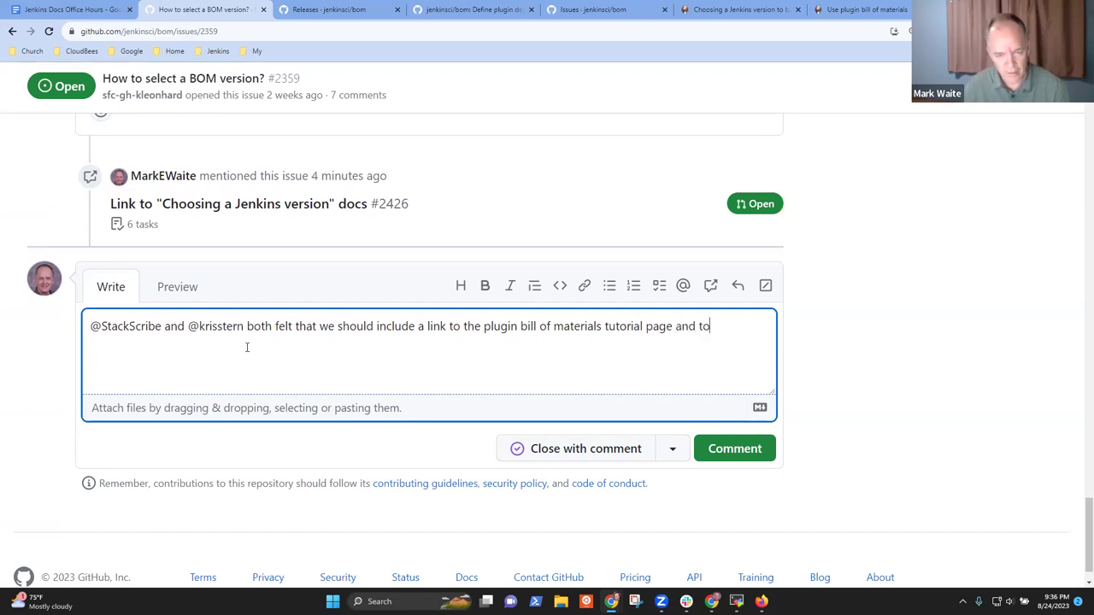
{"action": "type", "text": " the documentatujion"}
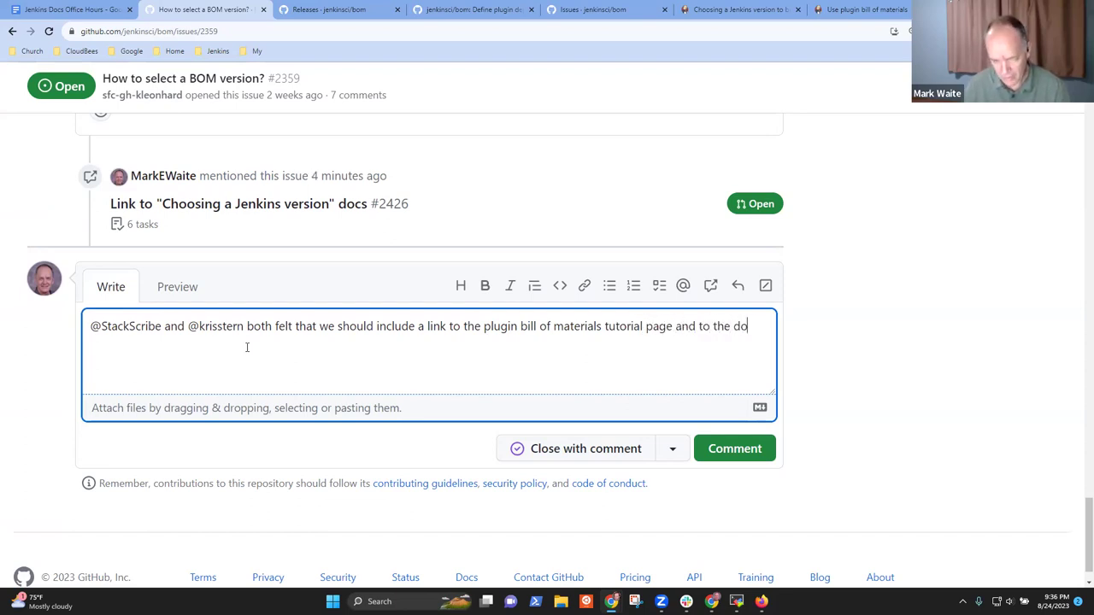
{"action": "key", "text": "BackSpace"}
{"action": "key", "text": "BackSpace"}
{"action": "key", "text": "BackSpace"}
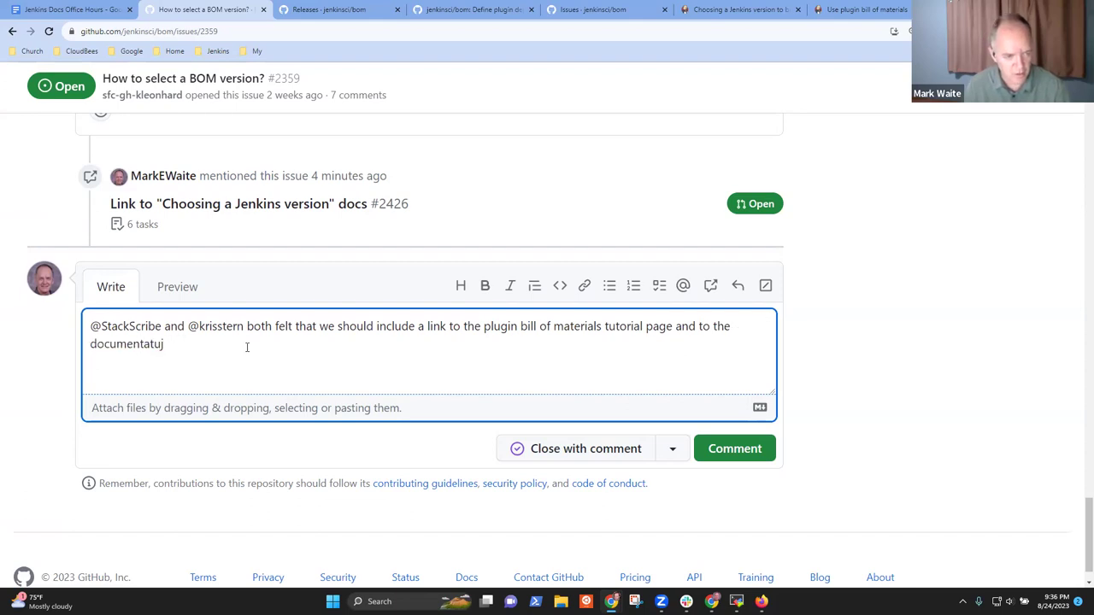
{"action": "key", "text": "ctrl+shift+i"}
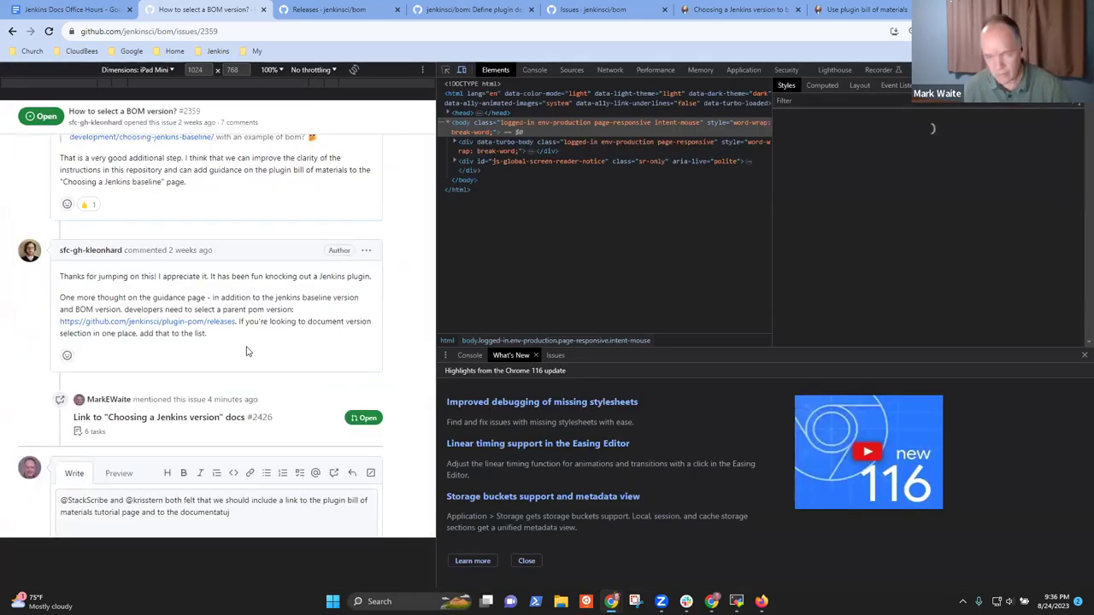
{"action": "key", "text": "ctrl+shift+i"}
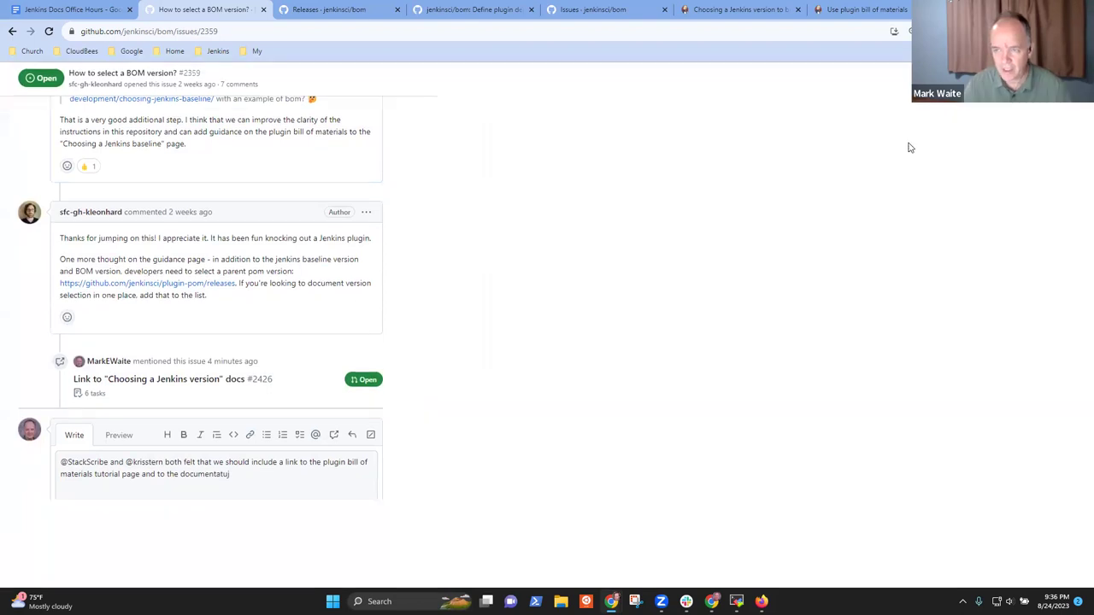
{"action": "type", "text": "ion in this repository"}
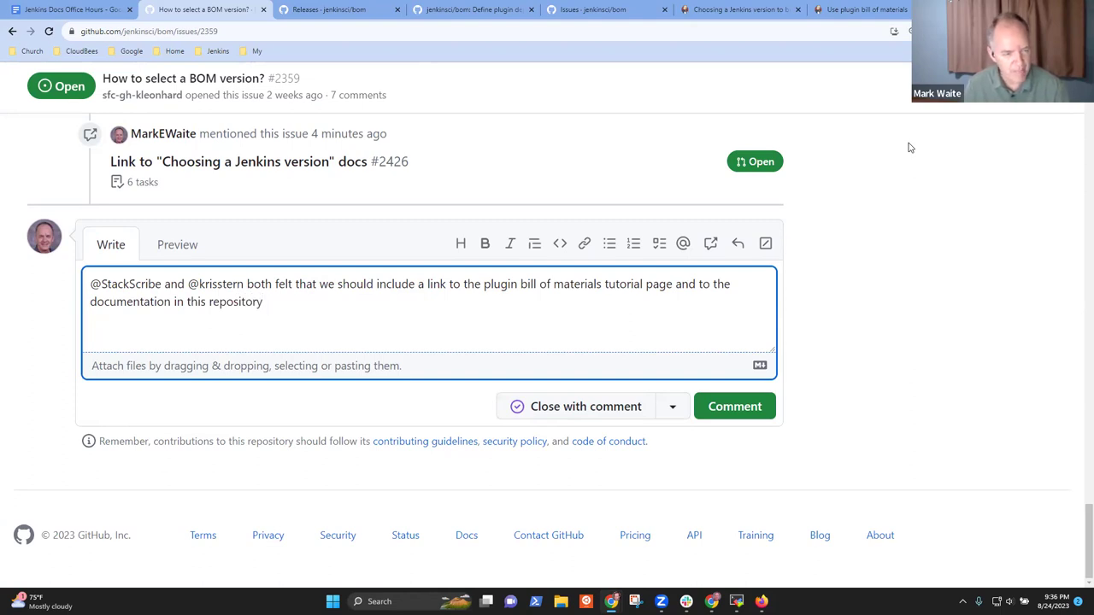
{"action": "type", "text": " in the "}
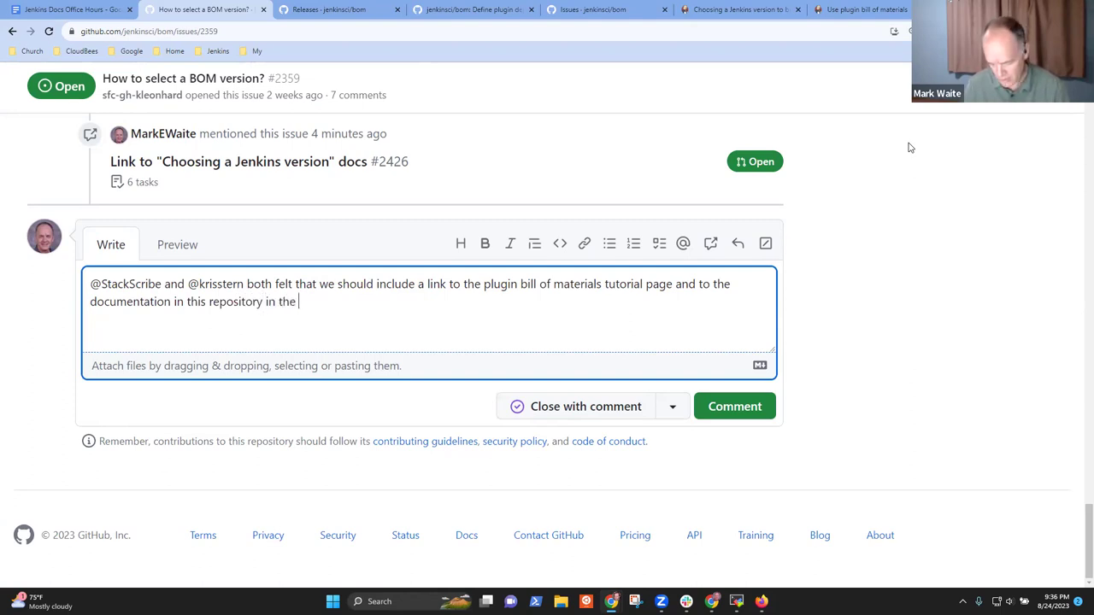
{"action": "type", "text": "page/"}
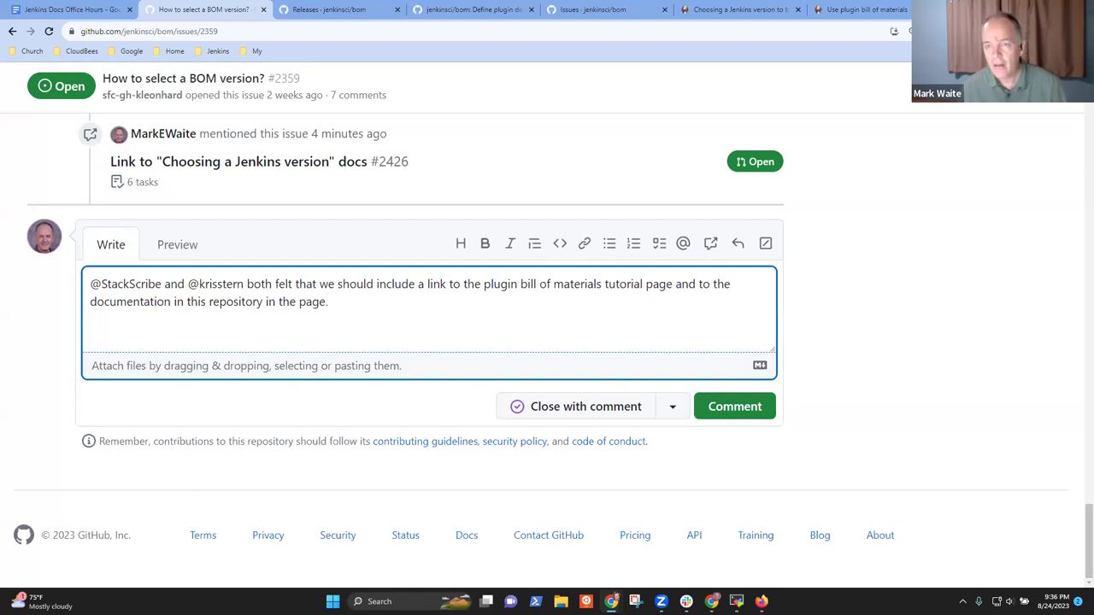
Link the comment's words "plugin bill of materials tutorial page" to the URL of the "Use plugin bill of materials" page on jenkins.io
{"action": "left_click", "coordinate": [889, 8]}
{"action": "left_click", "coordinate": [351, 31]}
{"action": "key", "text": "ctrl+c"}
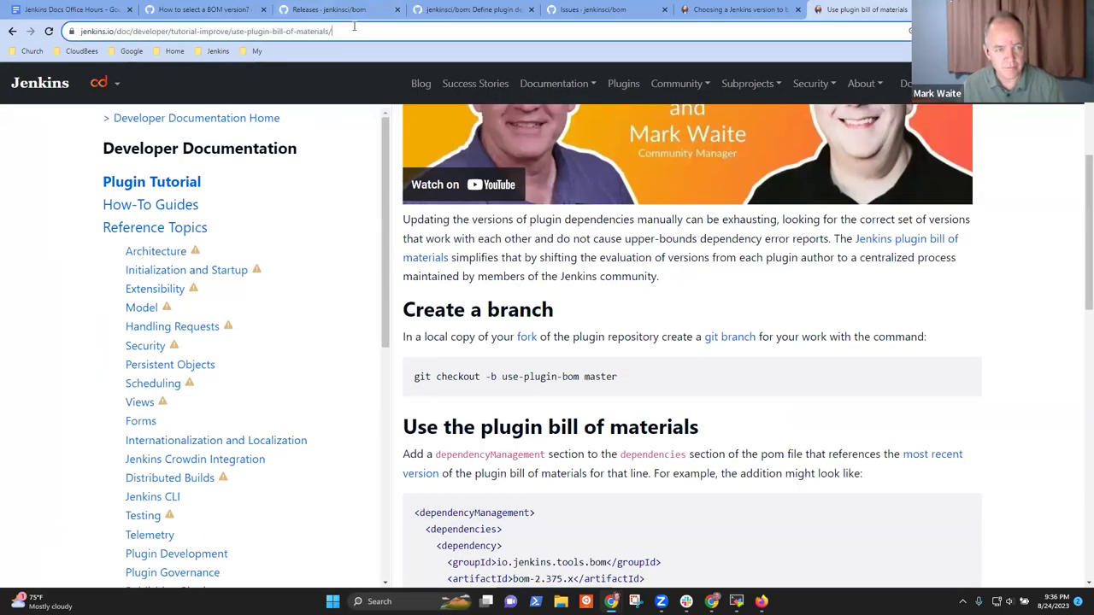
{"action": "left_click", "coordinate": [209, 9]}
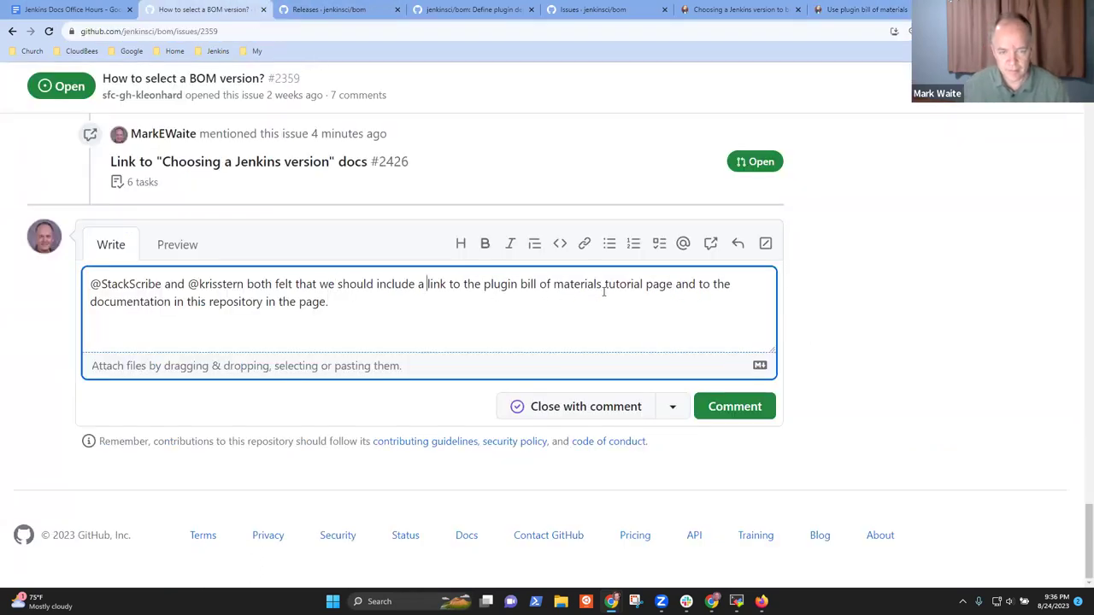
{"action": "key", "text": "ctrl+Left"}
{"action": "key", "text": "ctrl+shift+Right"}
{"action": "key", "text": "ctrl+shift+Right"}
{"action": "key", "text": "ctrl+shift+Right"}
{"action": "key", "text": "ctrl+shift+Right"}
{"action": "key", "text": "ctrl+shift+Right"}
{"action": "key", "text": "ctrl+shift+Right"}
{"action": "key", "text": "shift+Left"}
{"action": "key", "text": "ctrl+k"}
{"action": "key", "text": "ctrl+v"}
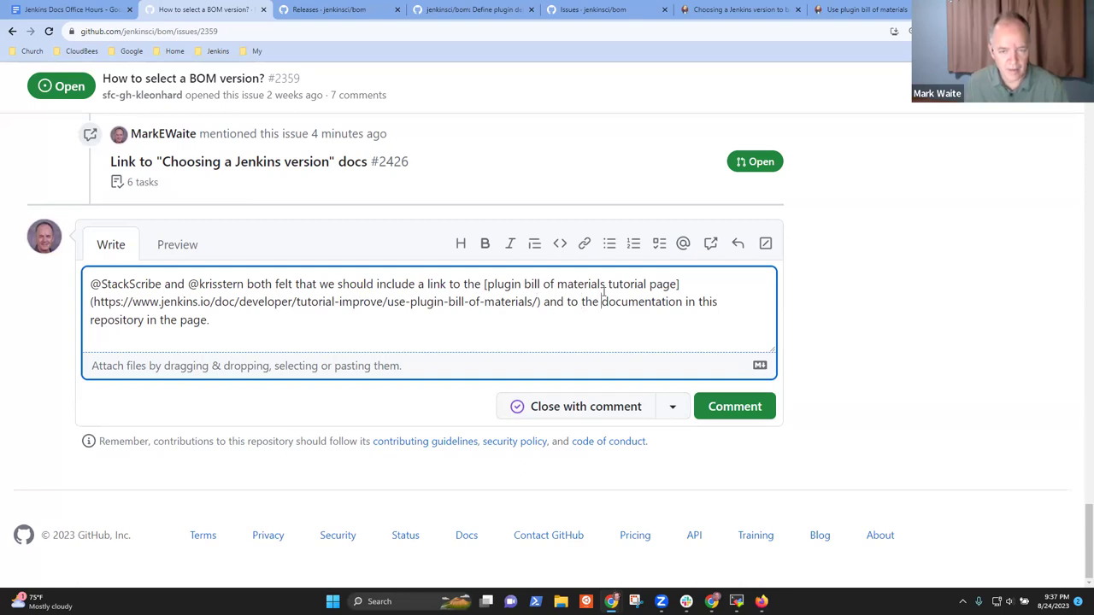
Insert "README" before "documentation in this repository" and post the comment on issue #2359
{"action": "type", "text": "README"}
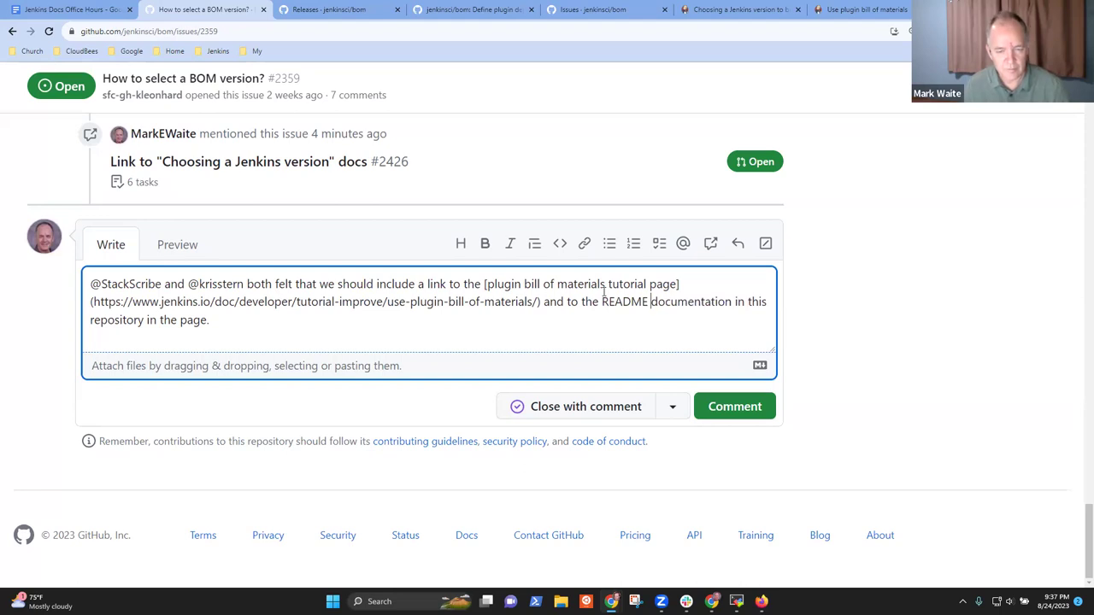
{"action": "left_click", "coordinate": [725, 409]}
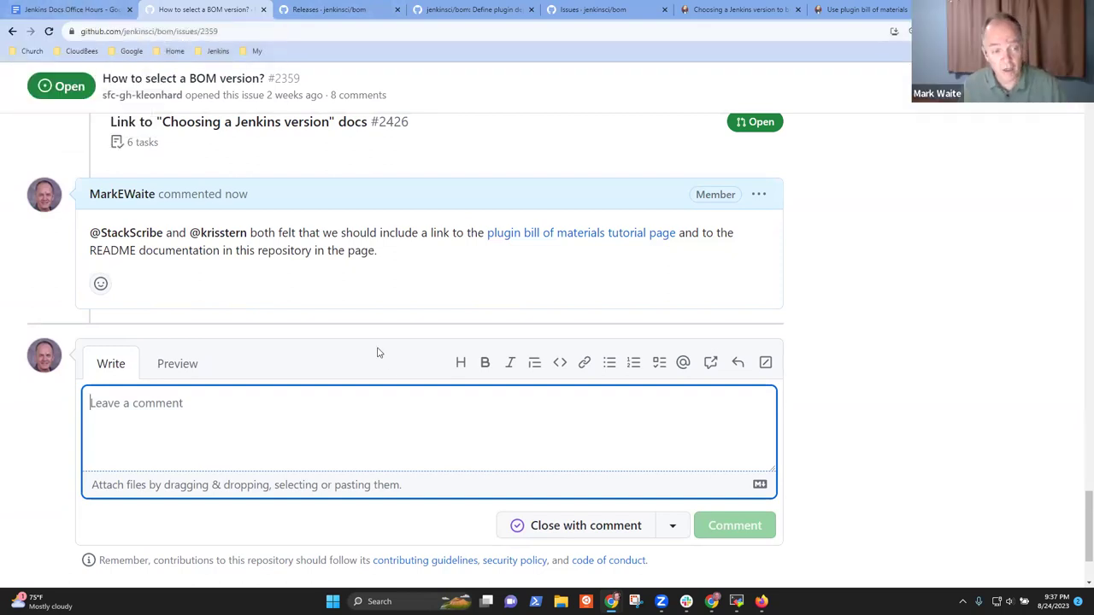
{"action": "scroll", "coordinate": [386, 359], "scroll_direction": "up", "scroll_amount": 3}
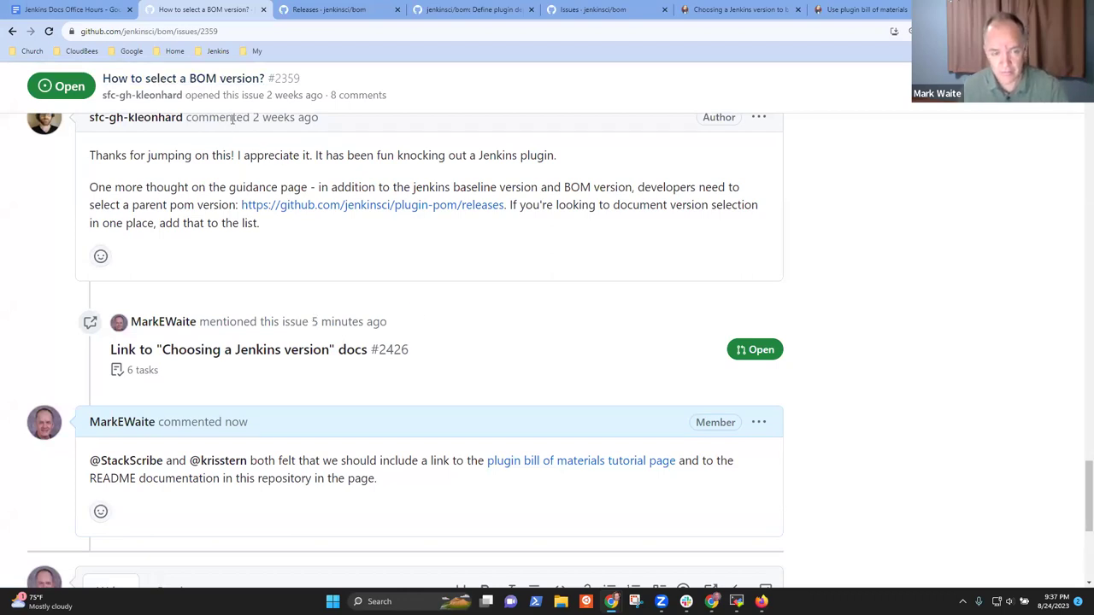
Return to the Jenkins Docs Office Hours notes and highlight the item on adding requirements/support policy documentation to the System Administration section
{"action": "left_click", "coordinate": [85, 8]}
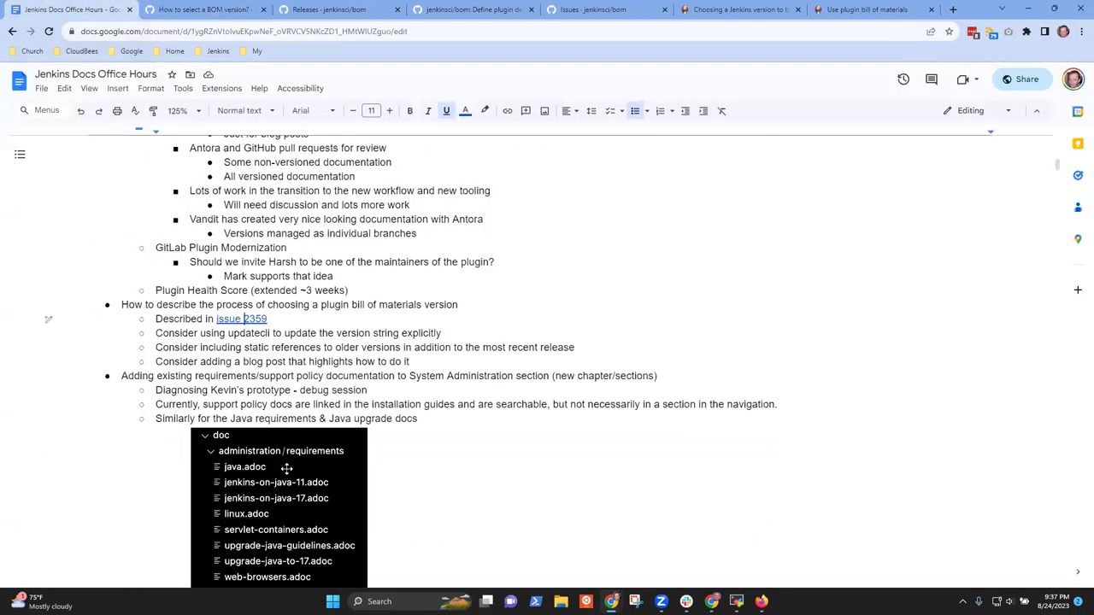
{"action": "scroll", "coordinate": [342, 419], "scroll_direction": "down", "scroll_amount": 2}
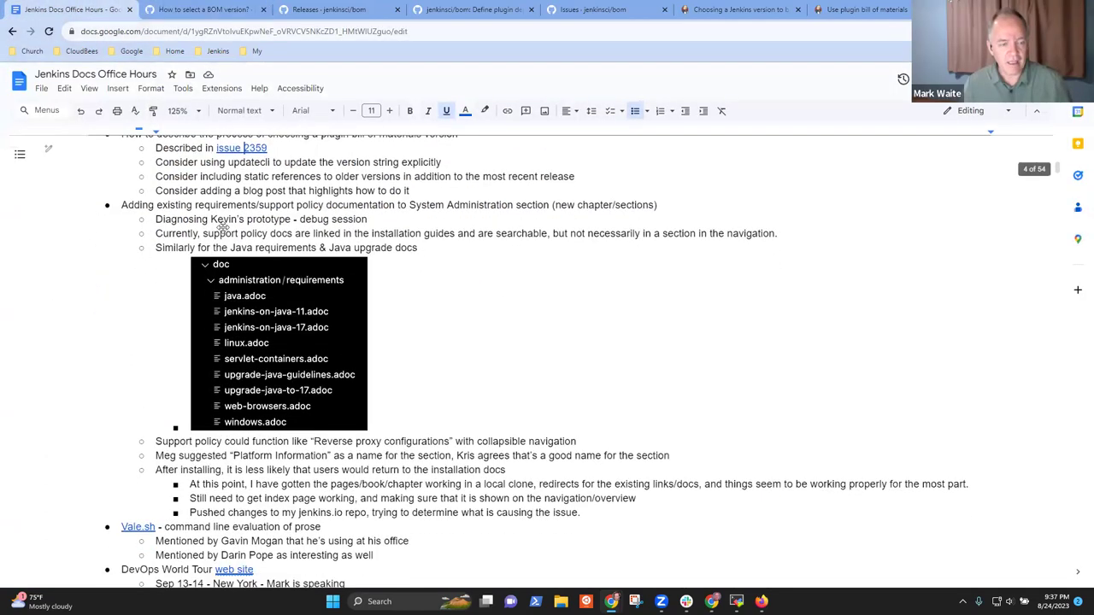
{"action": "triple_click", "coordinate": [309, 208]}
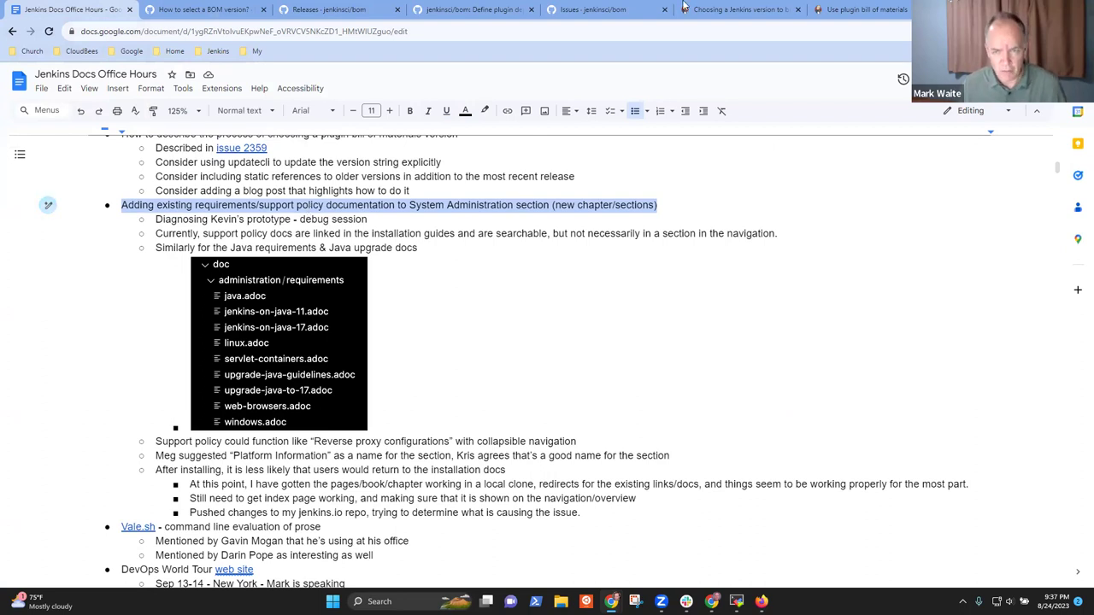
Switch to the jenkins.io tutorial page and open the User Guide from the site's documentation links
{"action": "left_click", "coordinate": [864, 9]}
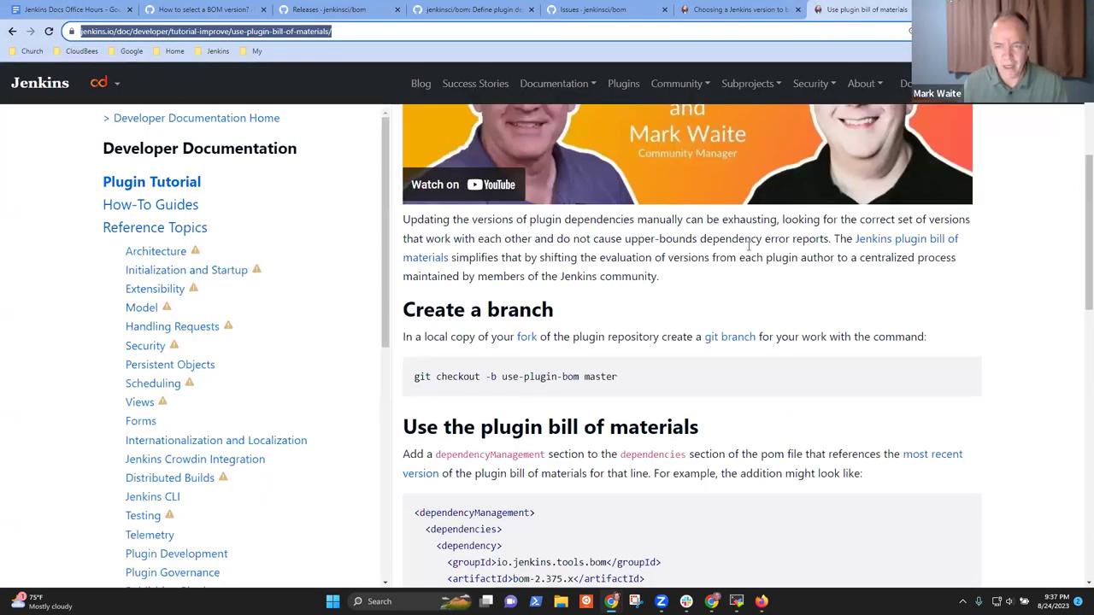
{"action": "left_click", "coordinate": [556, 83]}
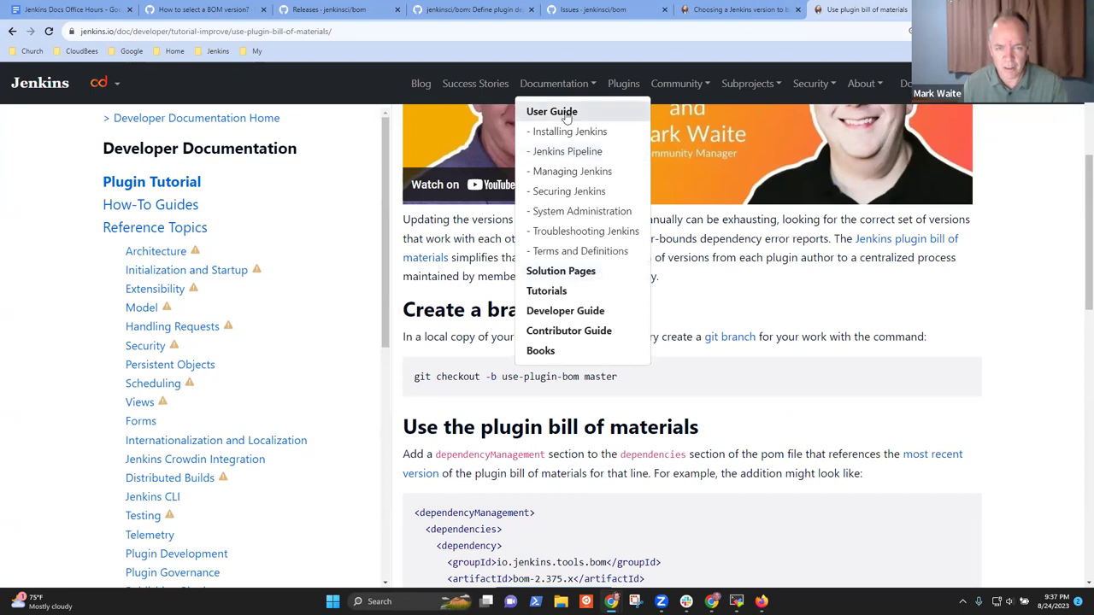
{"action": "left_click", "coordinate": [564, 113]}
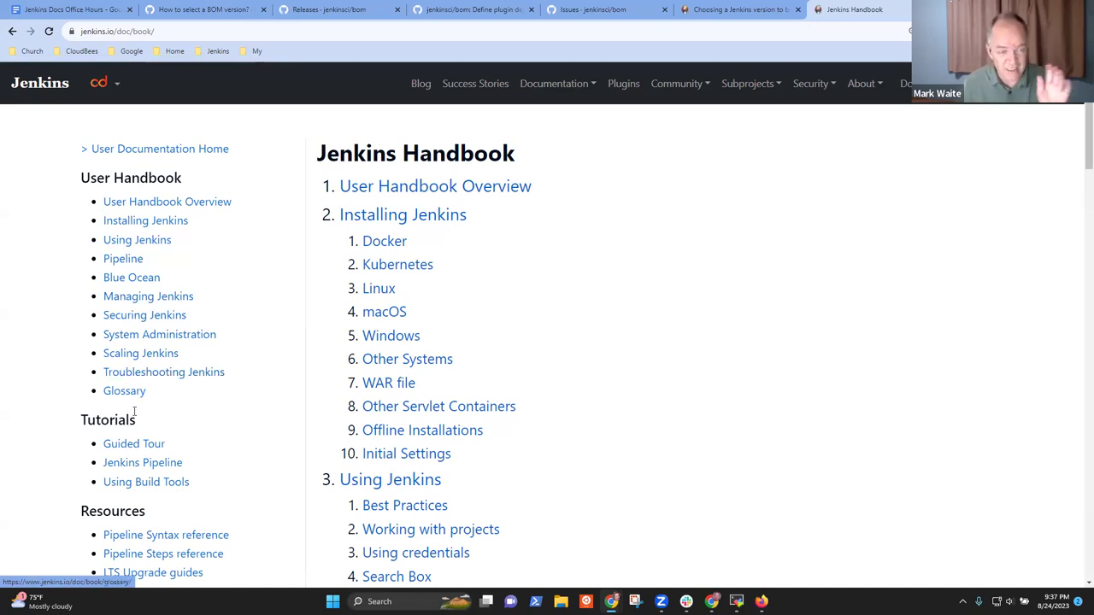
Open the Linux page of the Installing Jenkins chapter and go to its software requirements
{"action": "left_click", "coordinate": [117, 224]}
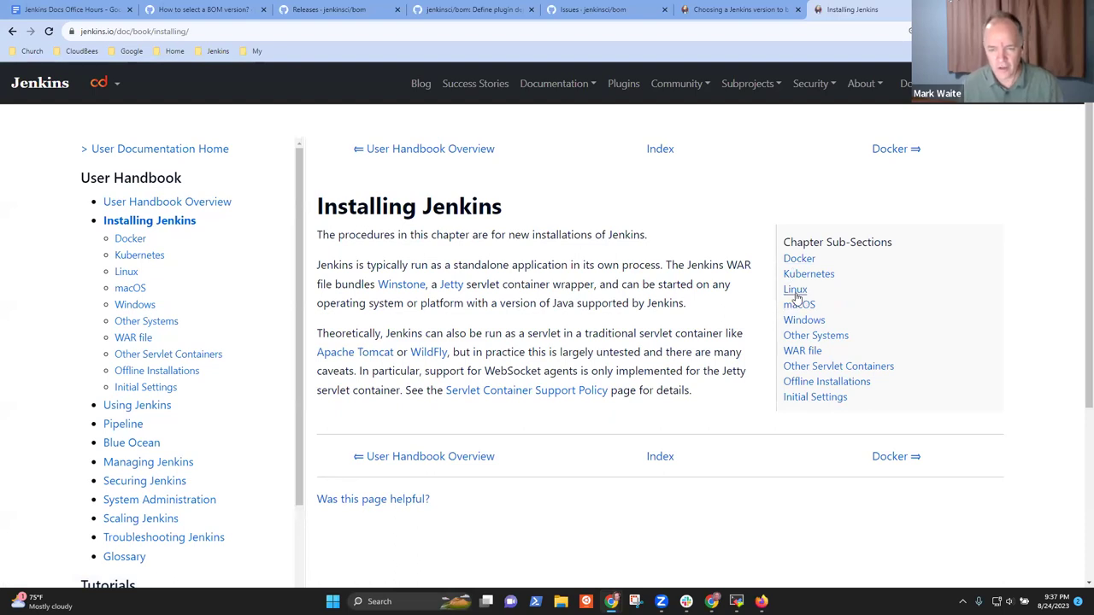
{"action": "left_click", "coordinate": [795, 290]}
{"action": "scroll", "coordinate": [528, 288], "scroll_direction": "down", "scroll_amount": 5}
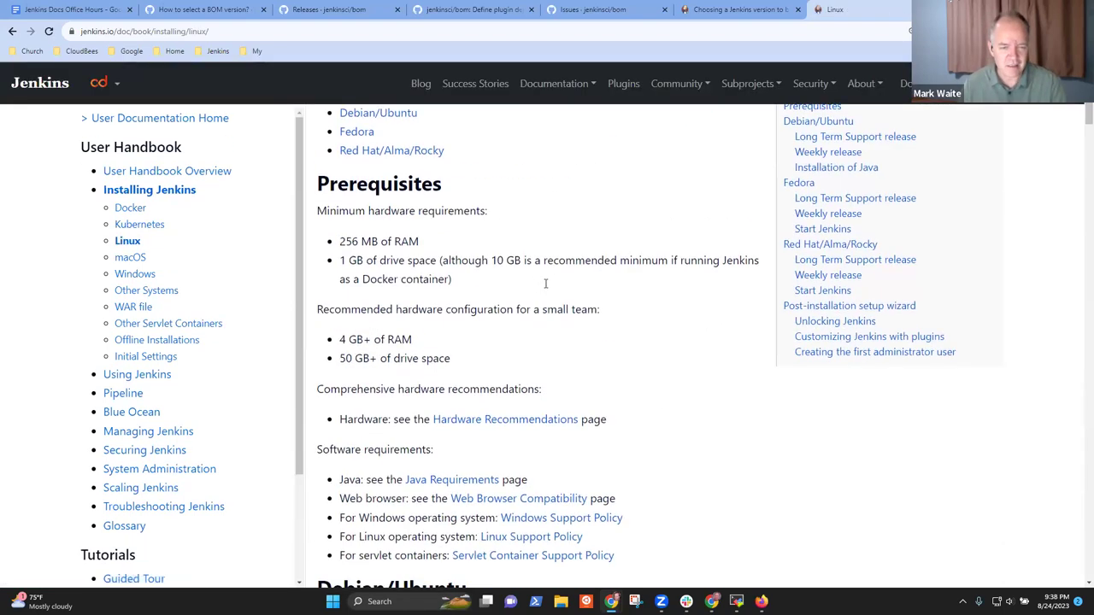
Open the linked Java, web browser, Windows, Linux and servlet container requirement or support policy pages in separate browser tabs
{"action": "right_click", "coordinate": [455, 196]}
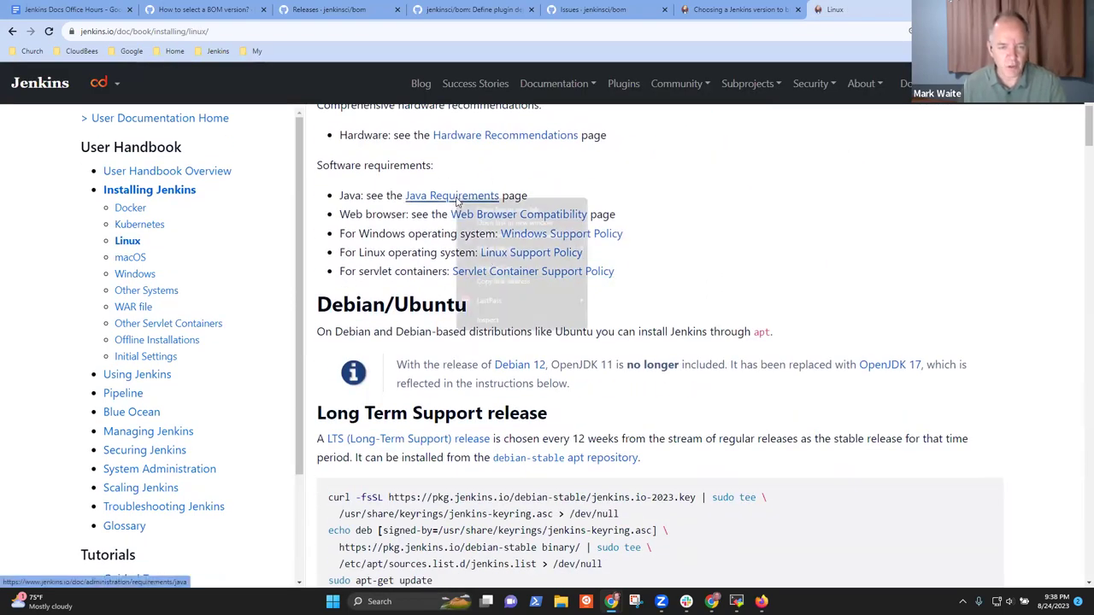
{"action": "left_click", "coordinate": [491, 206]}
{"action": "right_click", "coordinate": [510, 216]}
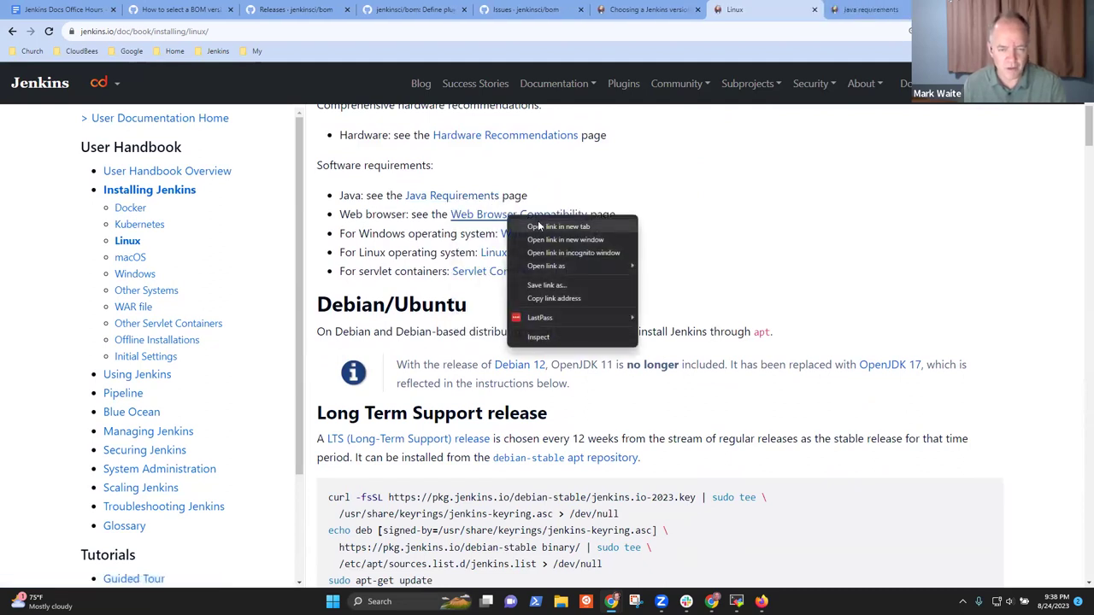
{"action": "left_click", "coordinate": [530, 226]}
{"action": "right_click", "coordinate": [542, 235]}
{"action": "left_click", "coordinate": [581, 245]}
{"action": "right_click", "coordinate": [537, 256]}
{"action": "left_click", "coordinate": [554, 266]}
{"action": "right_click", "coordinate": [553, 276]}
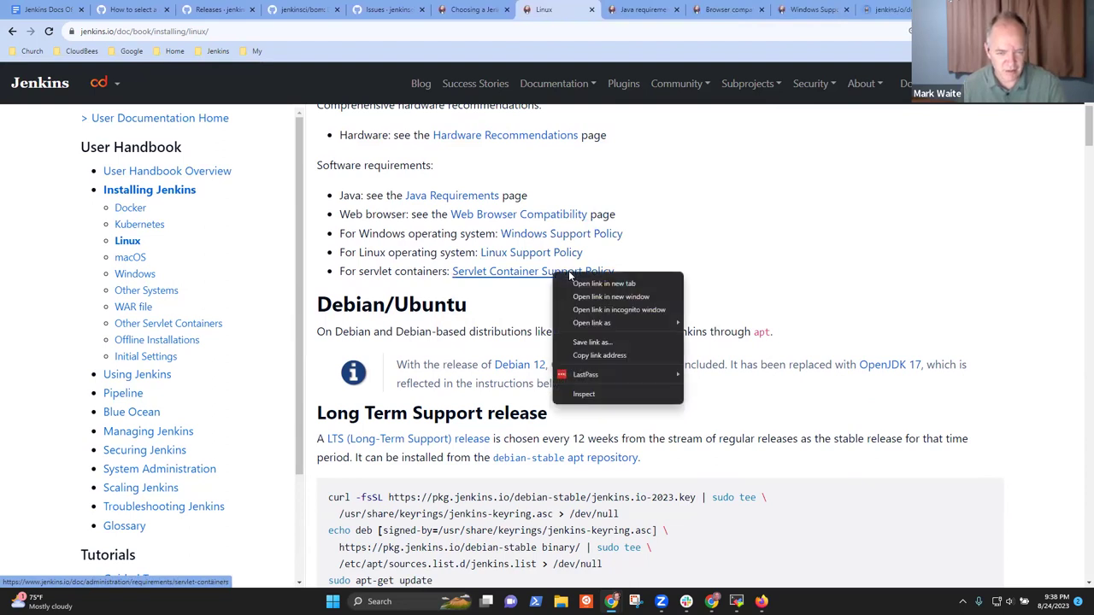
{"action": "left_click", "coordinate": [571, 285]}
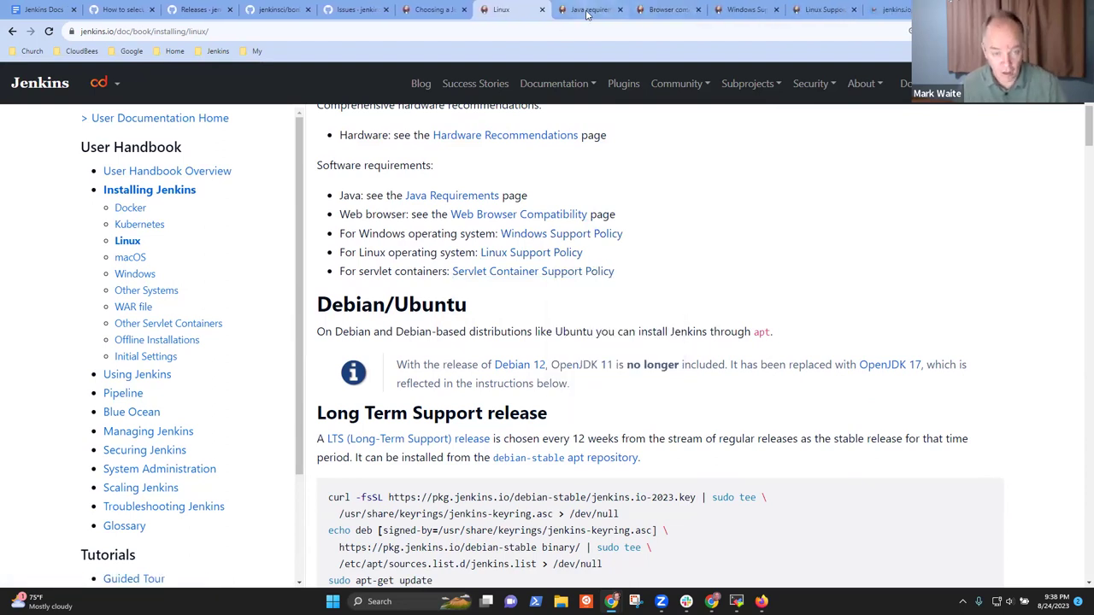
Review the Java, browser, Windows, Linux and servlet container pages in turn, and highlight Troubleshooting Jenkins in the handbook contents
{"action": "left_click", "coordinate": [586, 11]}
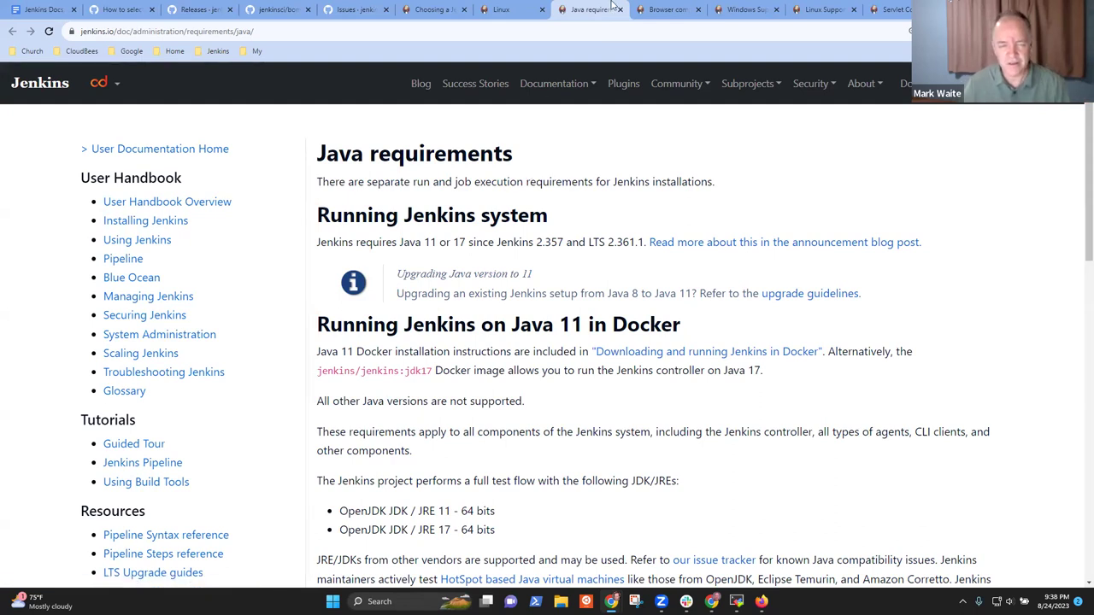
{"action": "left_click", "coordinate": [664, 11]}
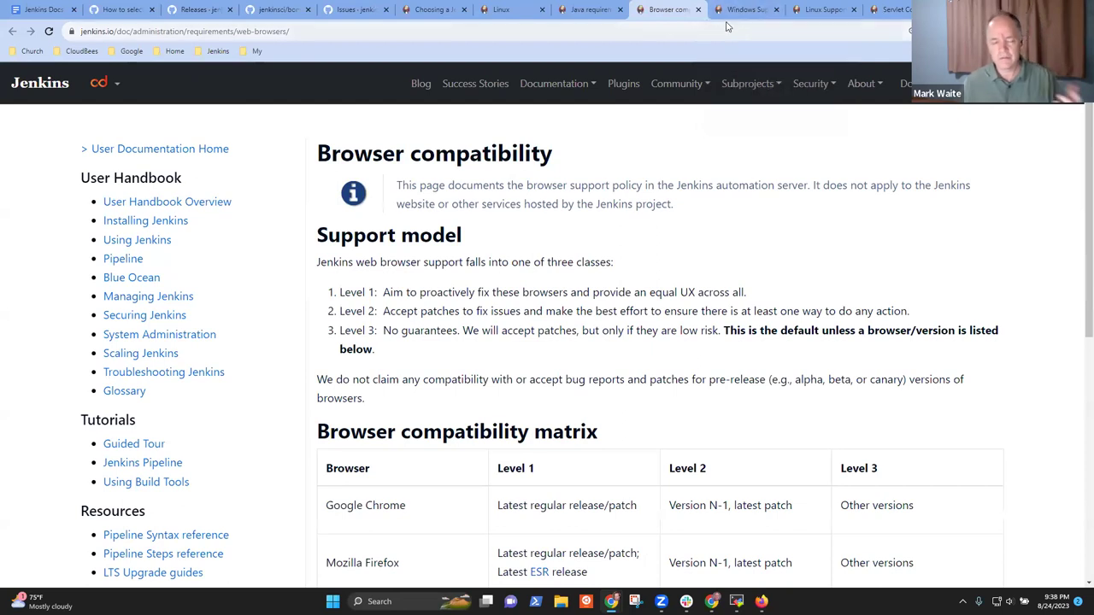
{"action": "left_click", "coordinate": [750, 13]}
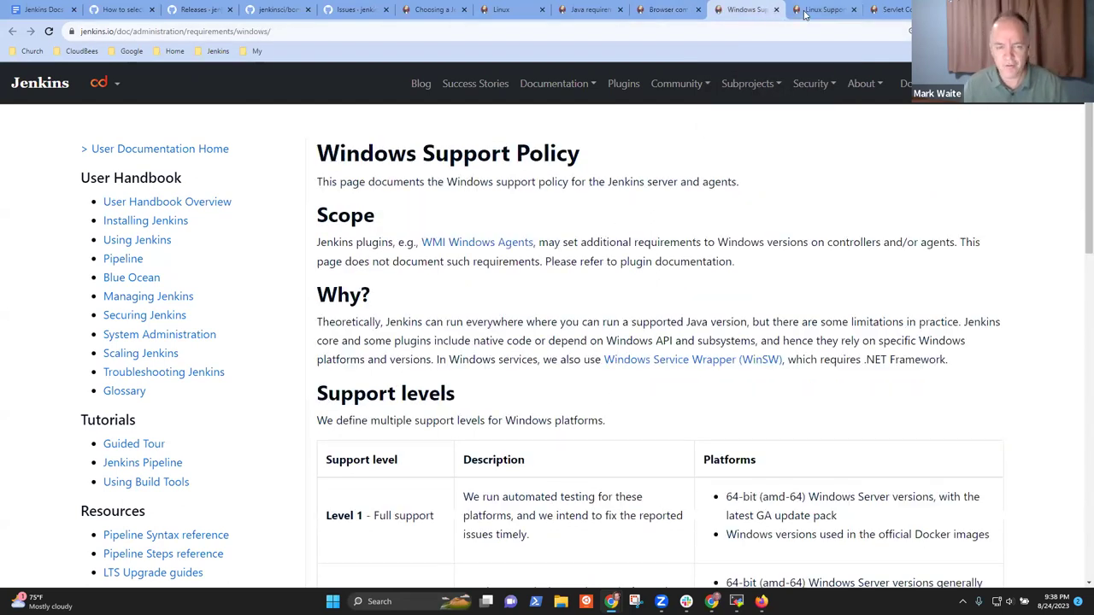
{"action": "left_click", "coordinate": [812, 10]}
{"action": "left_click", "coordinate": [893, 10]}
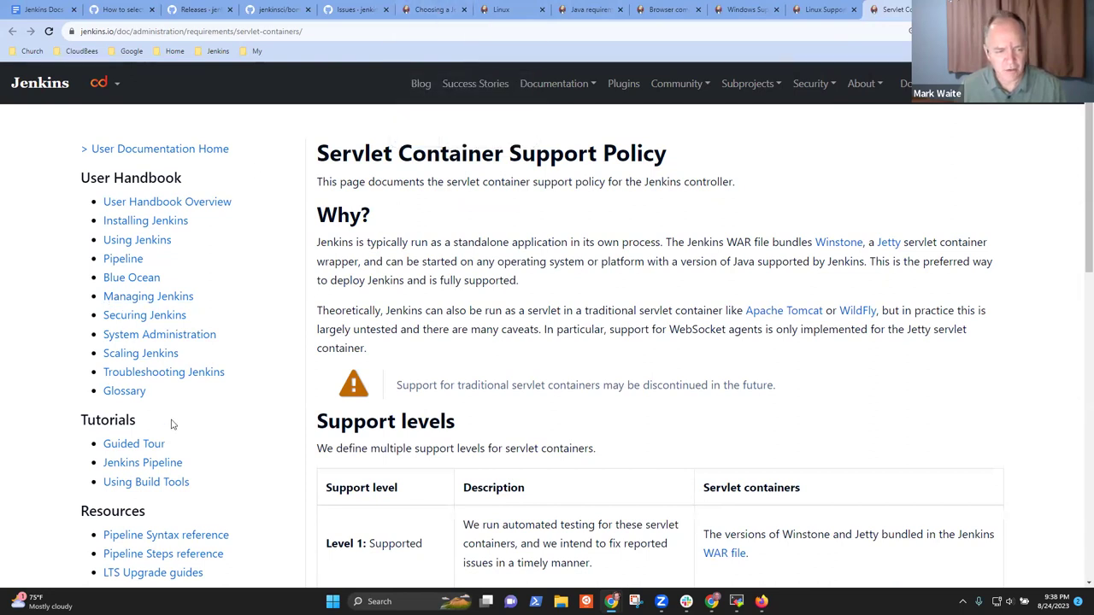
{"action": "left_click_drag", "start_coordinate": [119, 373], "coordinate": [100, 377]}
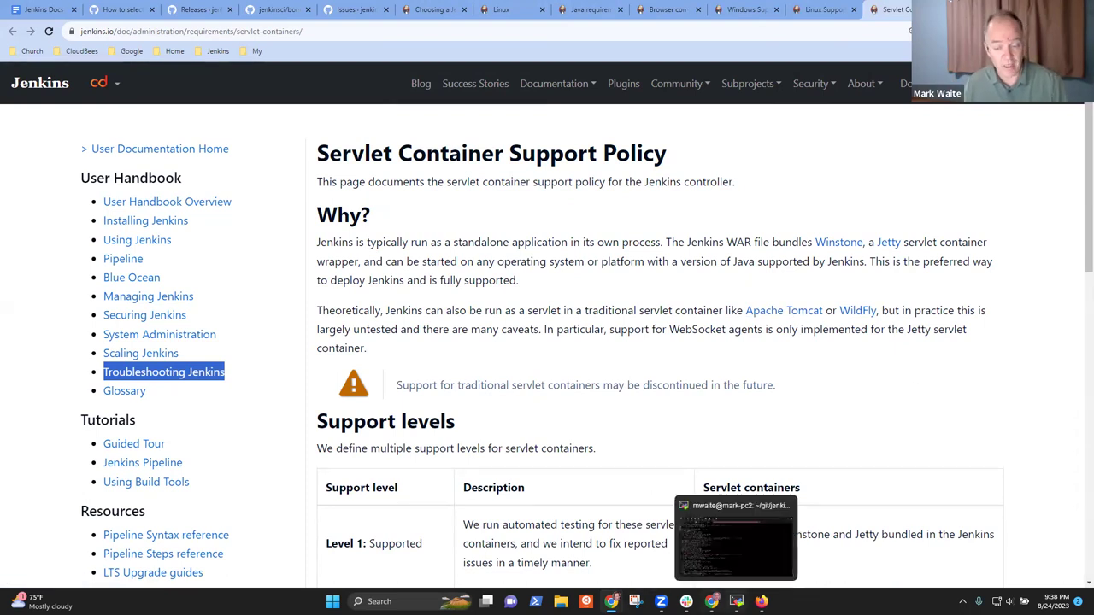
Switch to the MobaXterm terminal, start emacs in the jenkins.io repository and run the compile command "make run"
{"action": "left_click", "coordinate": [736, 602]}
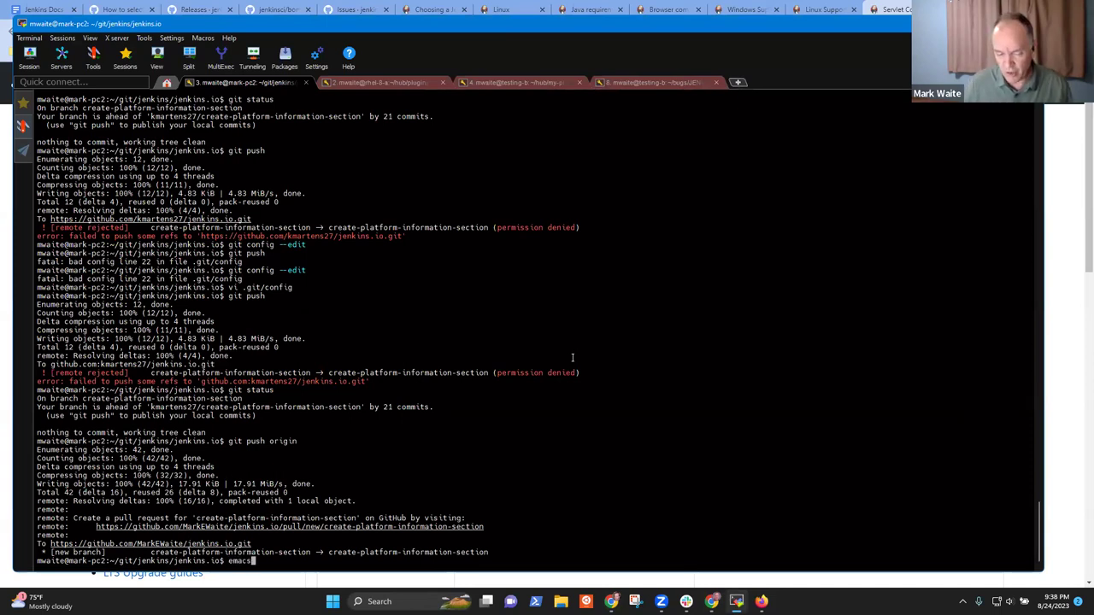
{"action": "key", "text": "Return"}
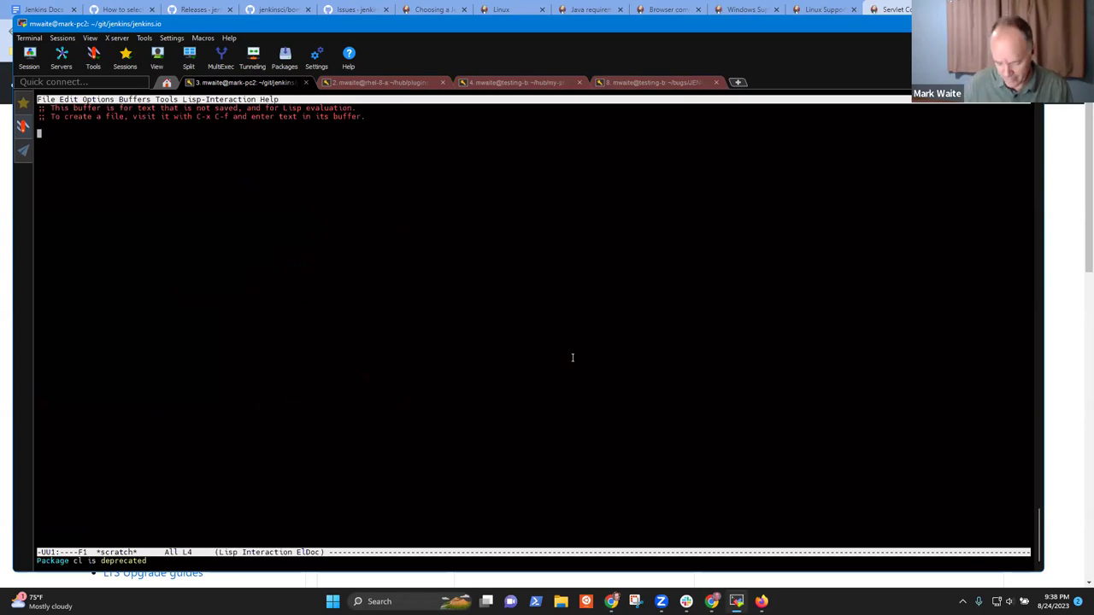
{"action": "key", "text": "alt+x"}
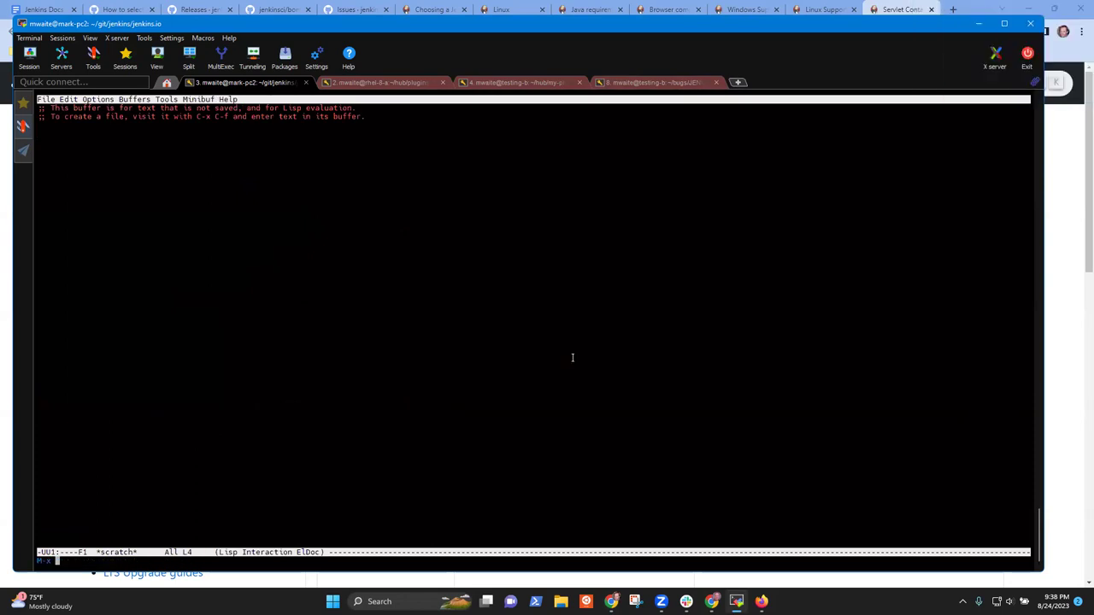
{"action": "type", "text": "compile"}
{"action": "key", "text": "Return"}
{"action": "key", "text": "BackSpace"}
{"action": "key", "text": "BackSpace"}
{"action": "key", "text": "BackSpace"}
{"action": "type", "text": "run"}
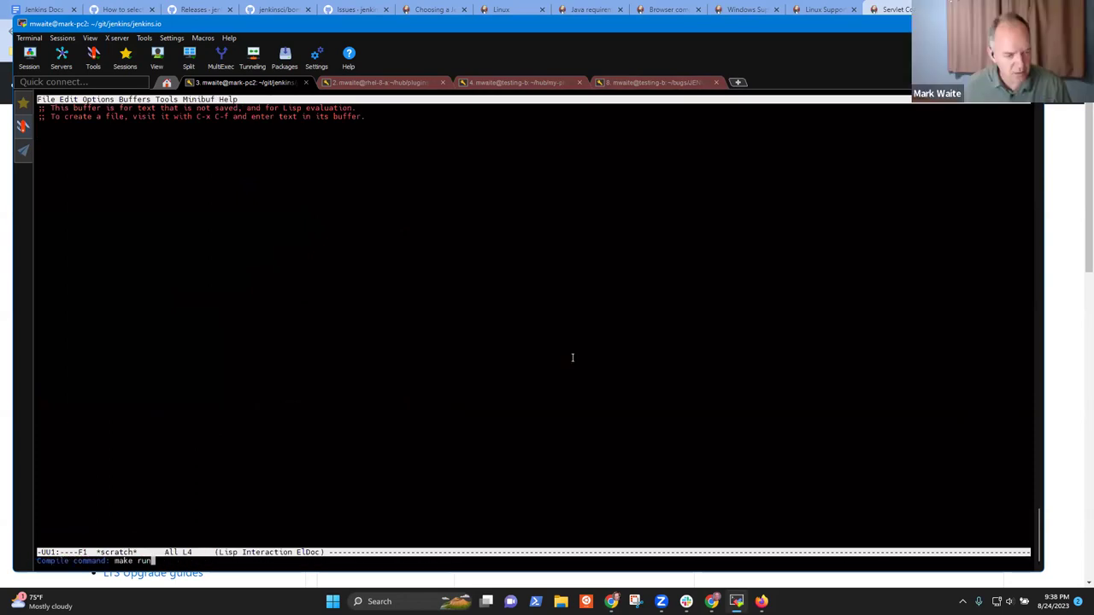
{"action": "key", "text": "Return"}
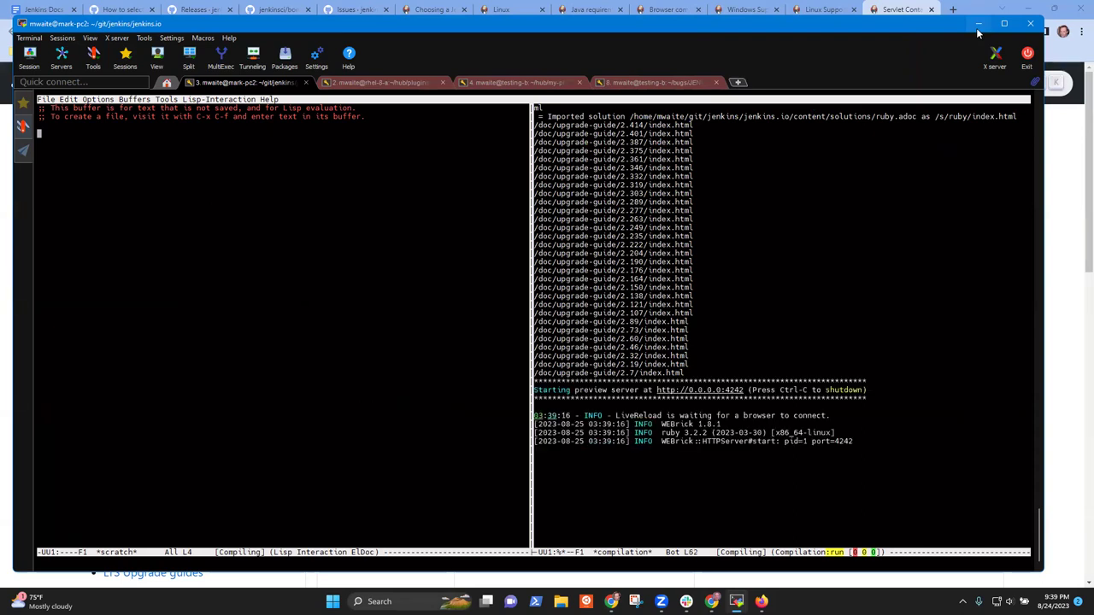
Return to Chrome, load the local preview site on port 4242 in a new tab and open its User Guide
{"action": "left_click", "coordinate": [978, 25]}
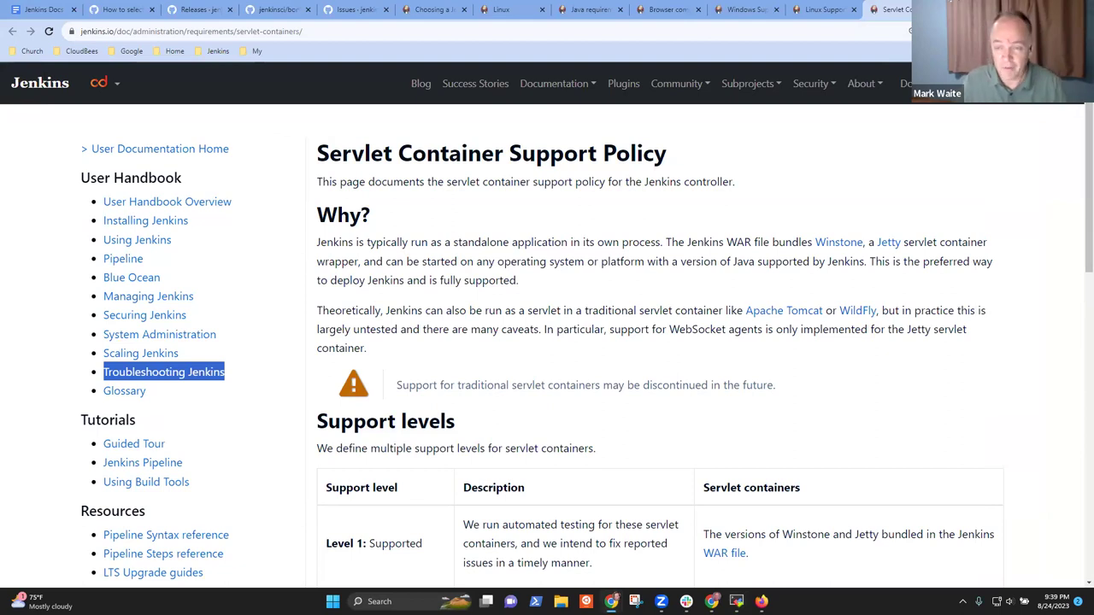
{"action": "key", "text": "ctrl+t"}
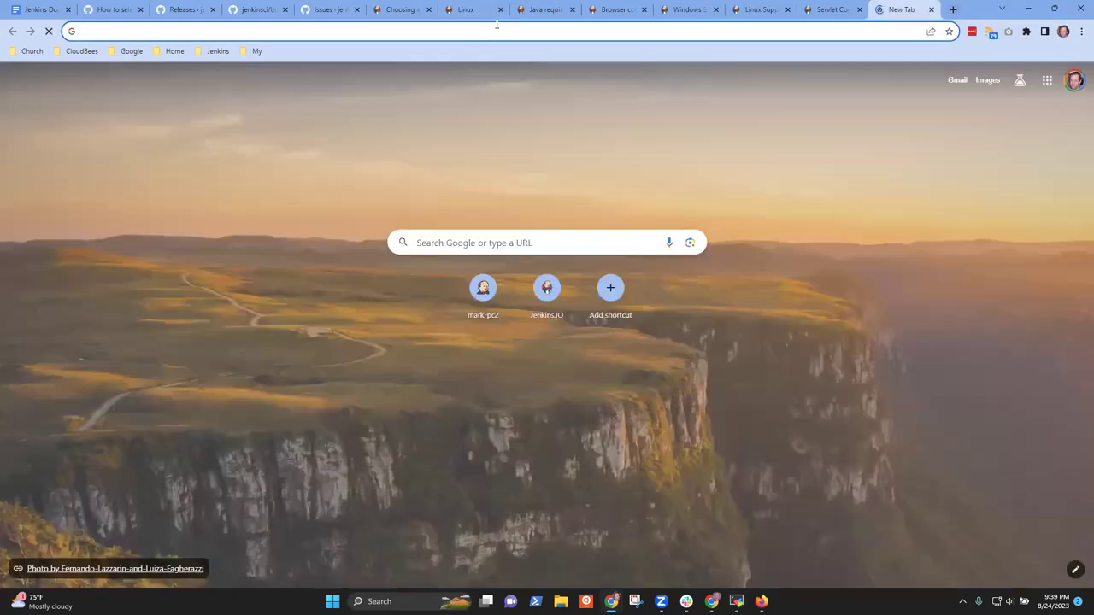
{"action": "type", "text": "mark"}
{"action": "key", "text": "Return"}
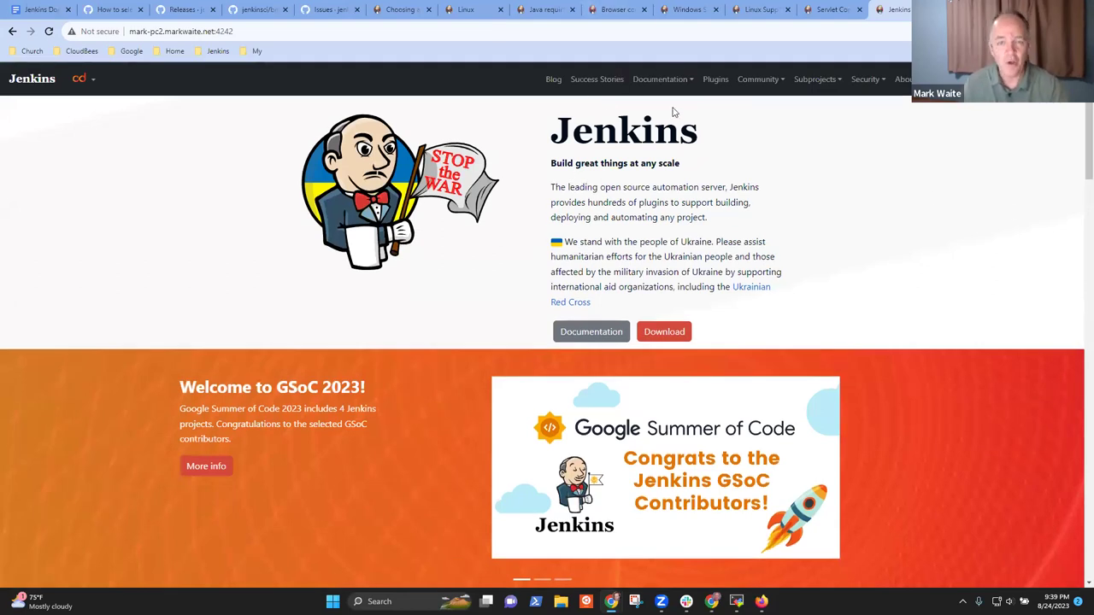
{"action": "mouse_move", "coordinate": [664, 92]}
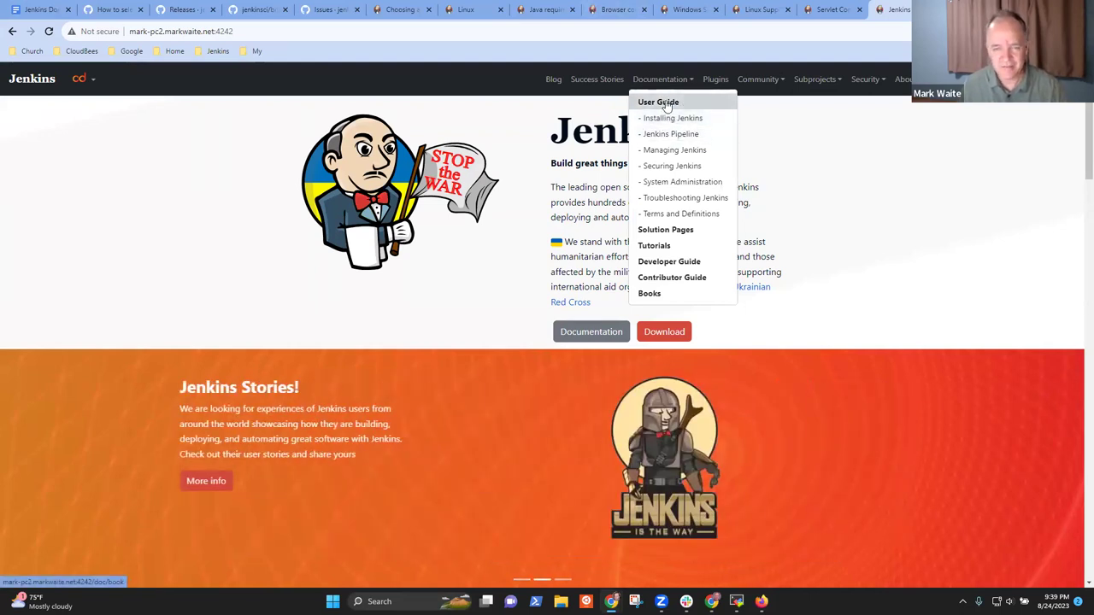
{"action": "left_click", "coordinate": [665, 103]}
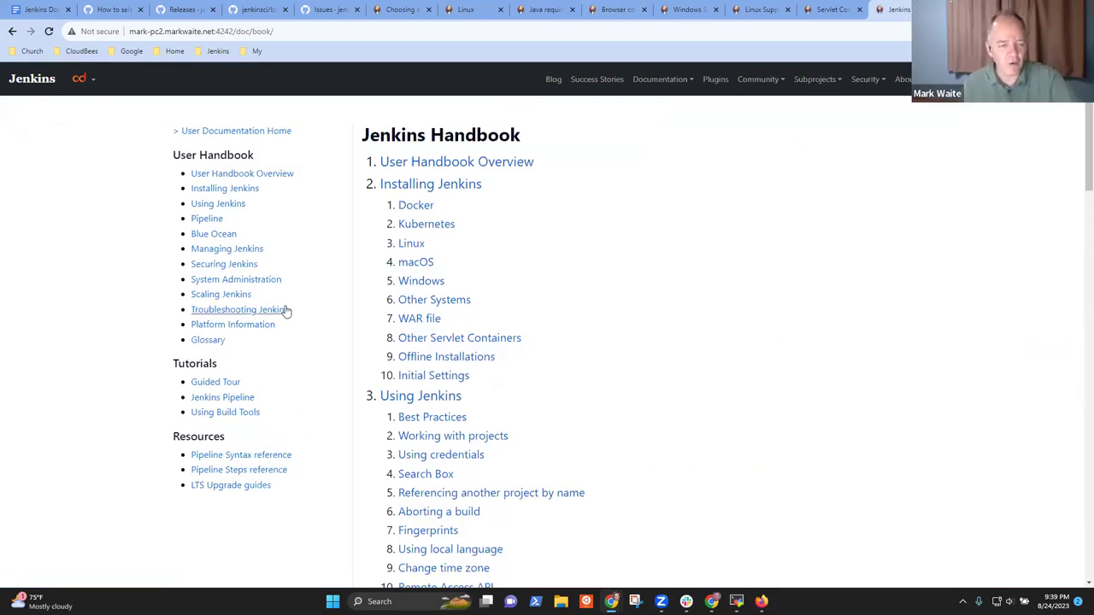
Highlight the Platform Information entry in the preview handbook's contents, and view the Installing Jenkins and Using Jenkins chapters
{"action": "left_click_drag", "start_coordinate": [298, 333], "coordinate": [171, 335]}
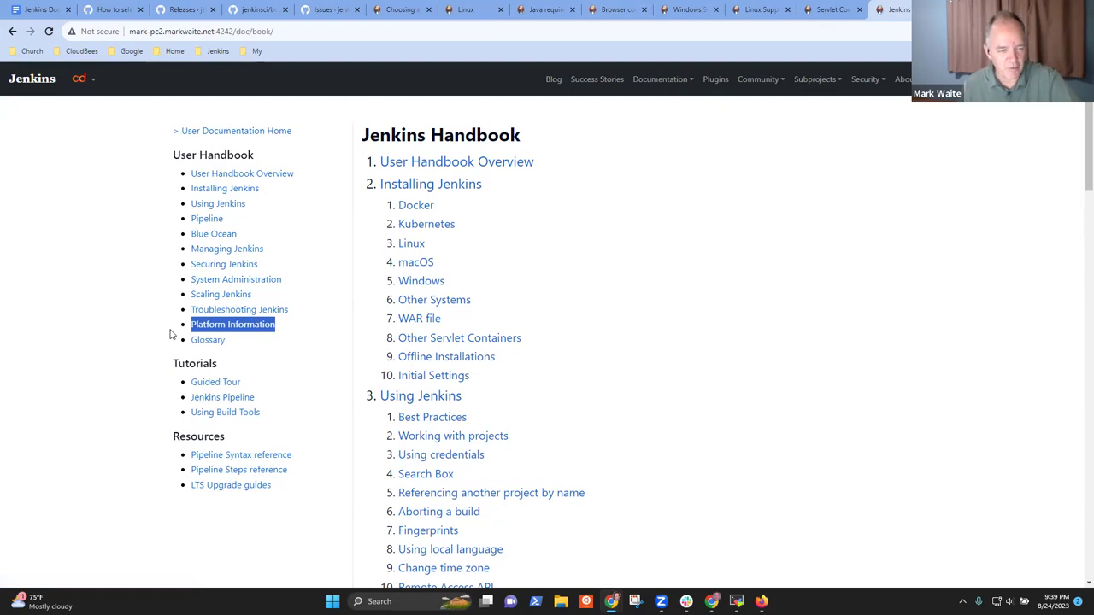
{"action": "left_click", "coordinate": [698, 328]}
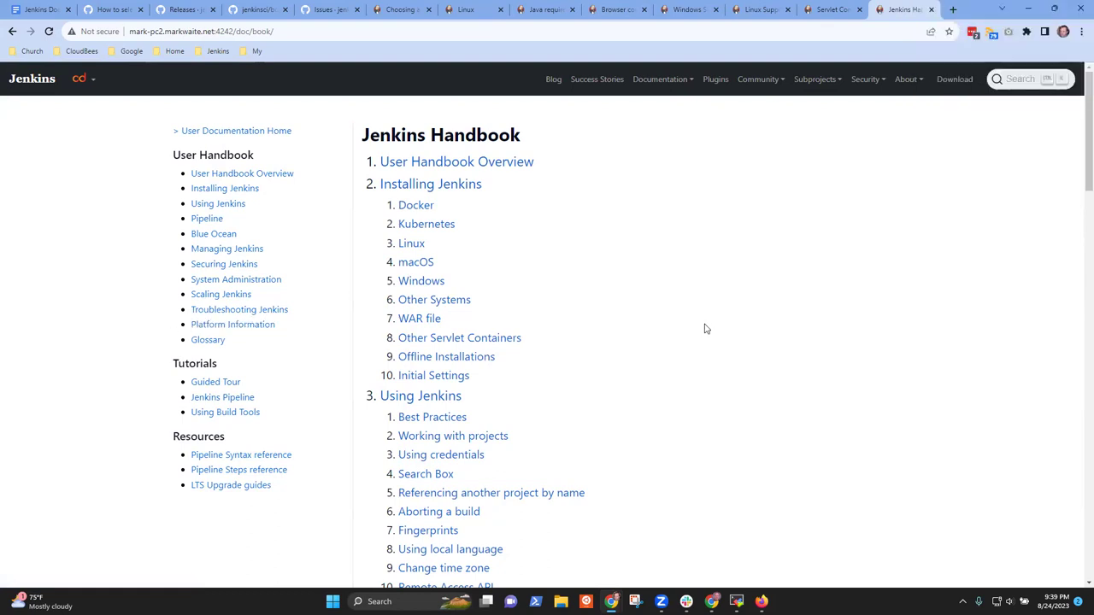
{"action": "left_click", "coordinate": [240, 190]}
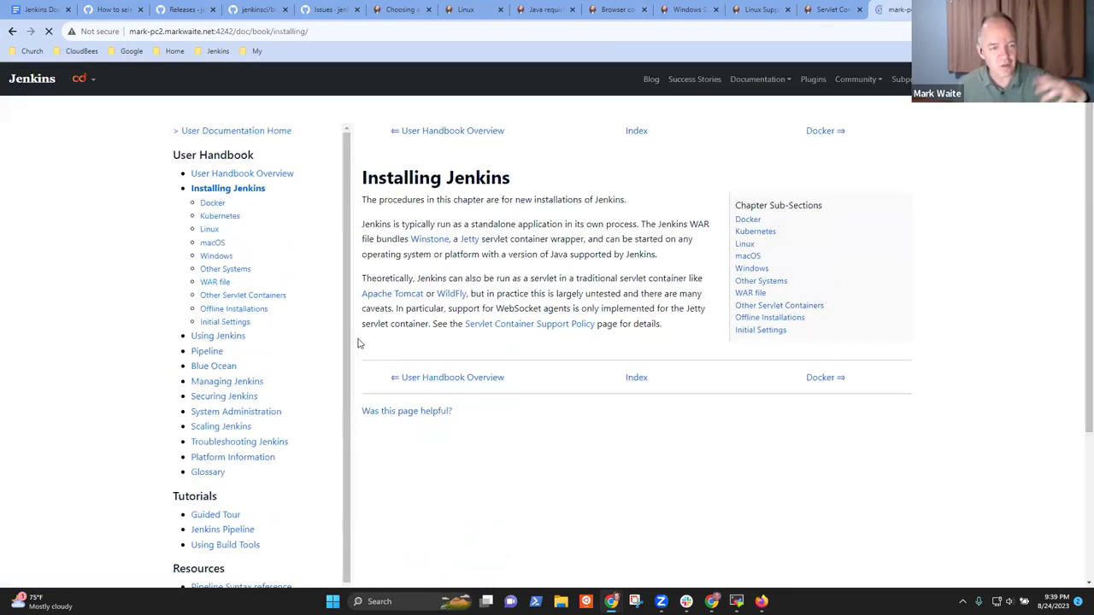
{"action": "left_click", "coordinate": [247, 174]}
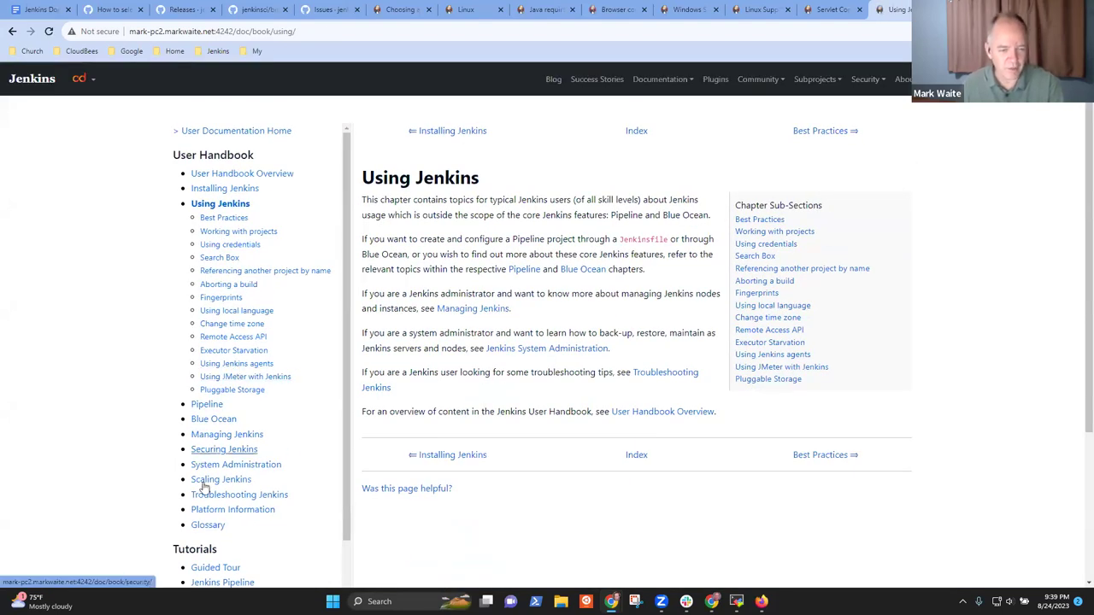
Examine the Platform Information chapter and its Java subsection, highlighting the Java requirements and upgrade entries in the contents
{"action": "left_click", "coordinate": [235, 511]}
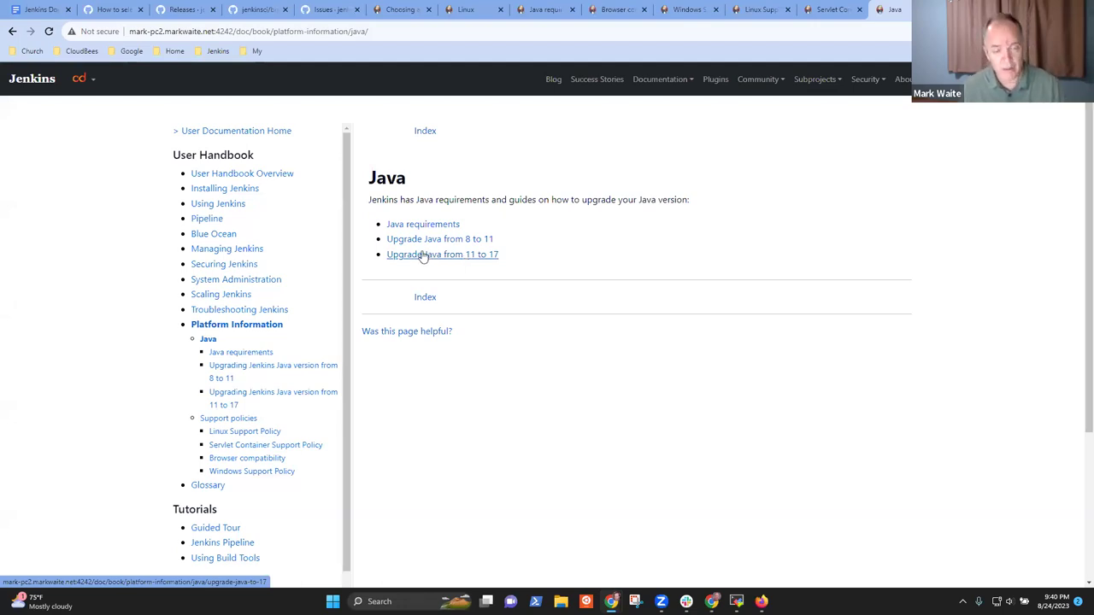
{"action": "scroll", "coordinate": [428, 248], "scroll_direction": "down", "scroll_amount": 1}
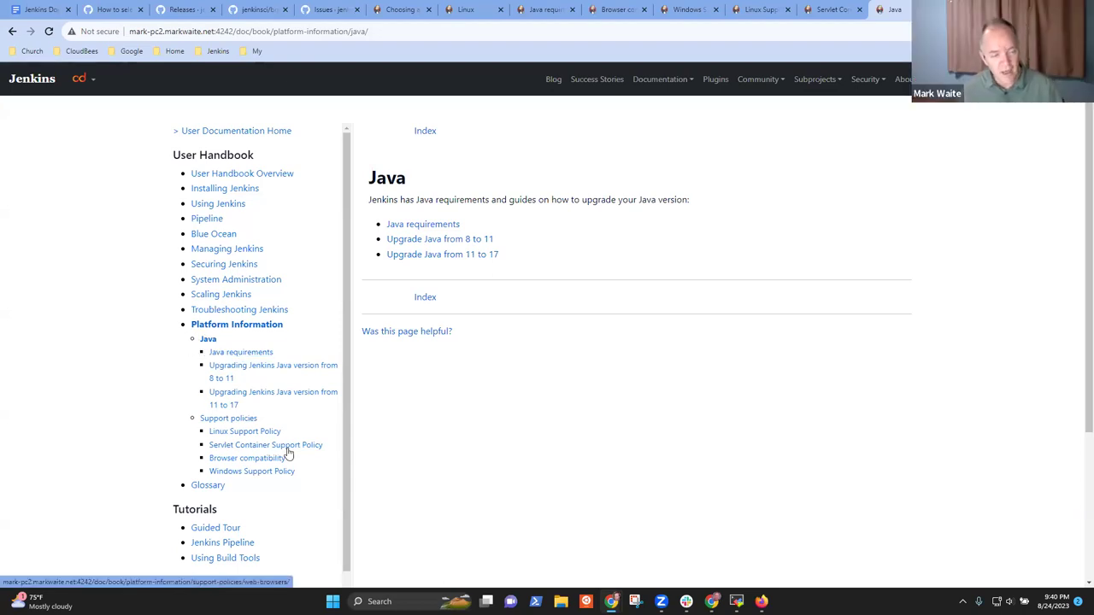
{"action": "left_click_drag", "start_coordinate": [241, 407], "coordinate": [200, 360]}
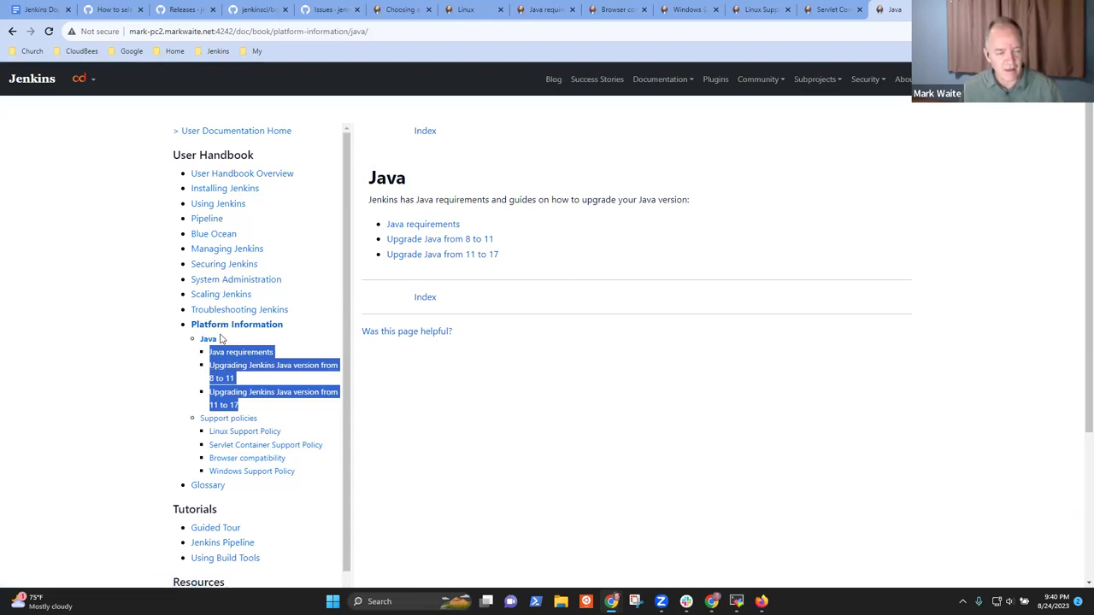
{"action": "left_click", "coordinate": [208, 339]}
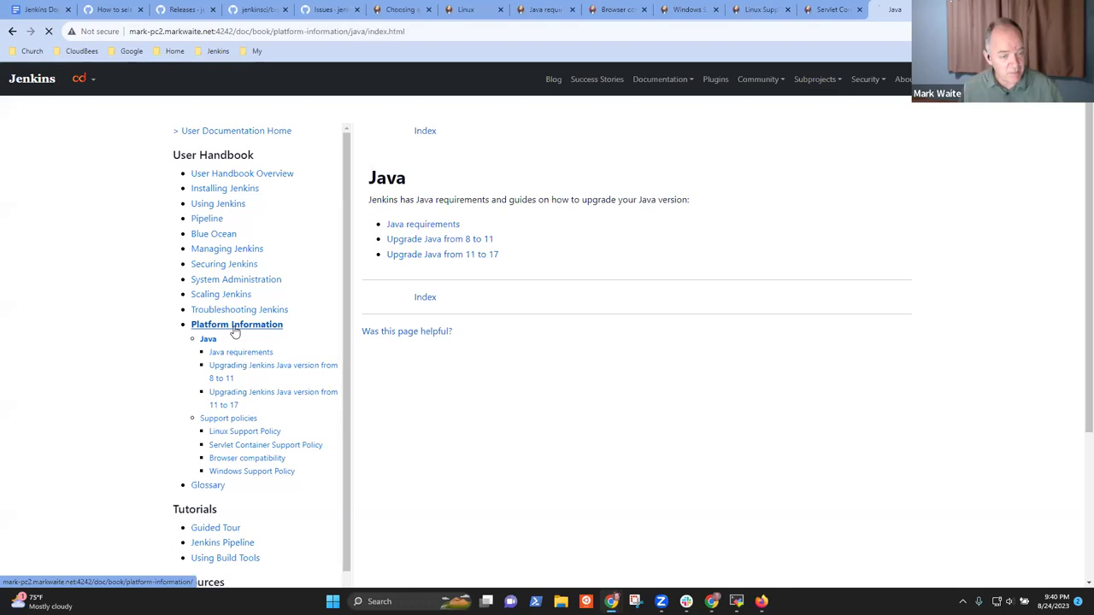
{"action": "left_click", "coordinate": [235, 330]}
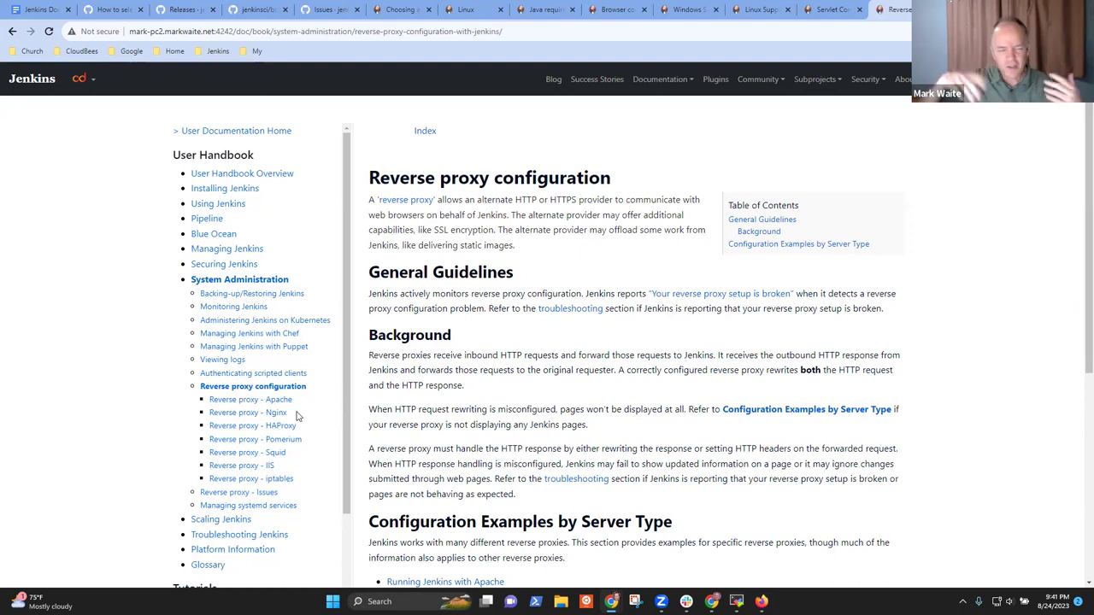
Compare the Reverse proxy configuration subsection with the System Administration chapter overview, and highlight Platform Information in the contents
{"action": "left_click", "coordinate": [267, 389]}
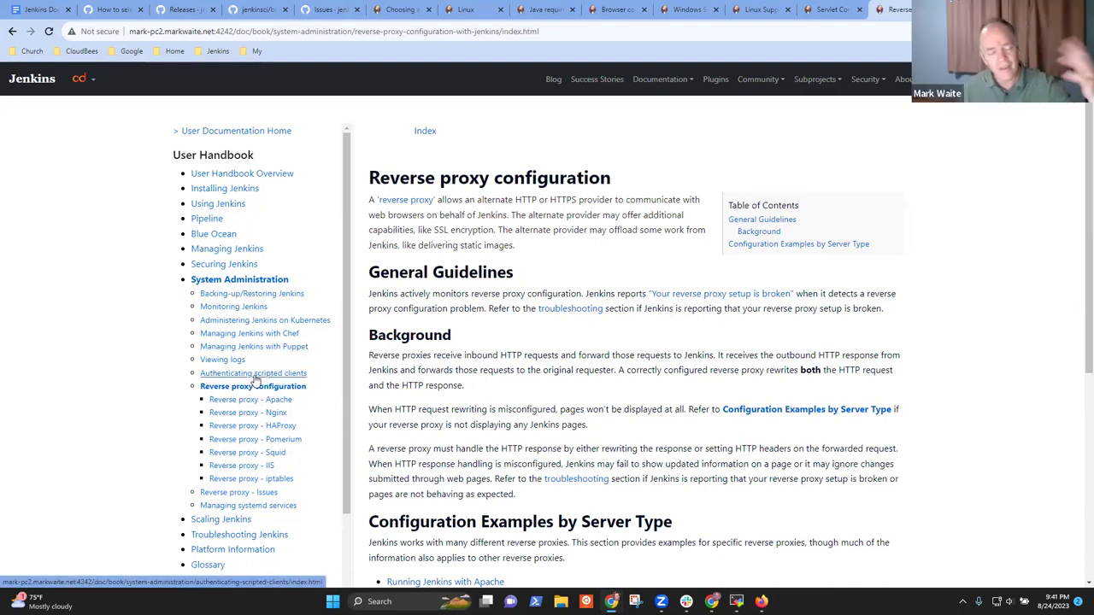
{"action": "scroll", "coordinate": [283, 414], "scroll_direction": "down", "scroll_amount": 3}
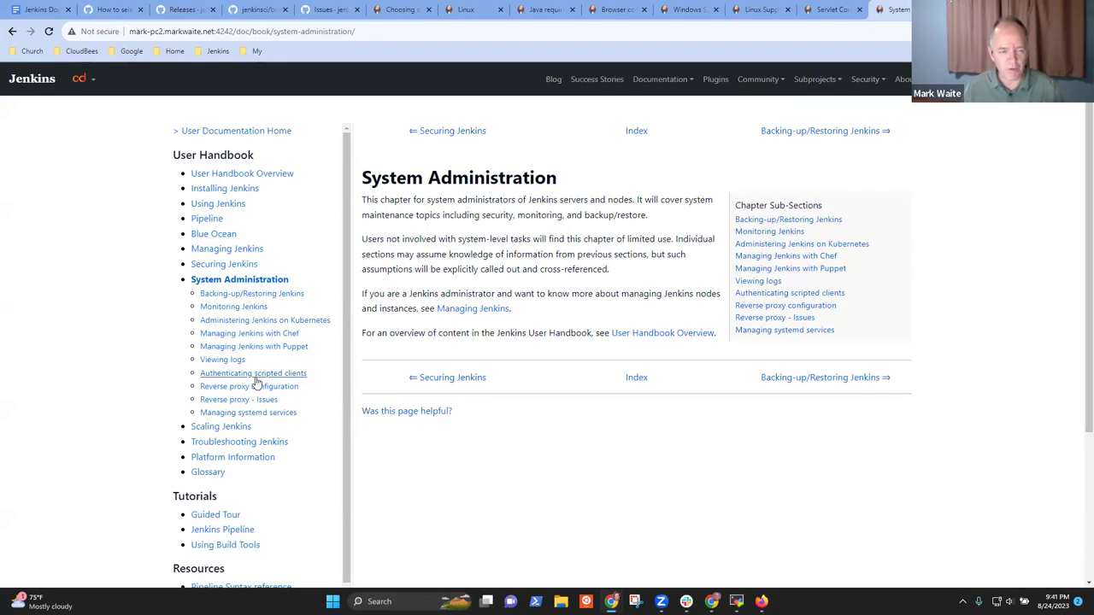
{"action": "left_click", "coordinate": [265, 388]}
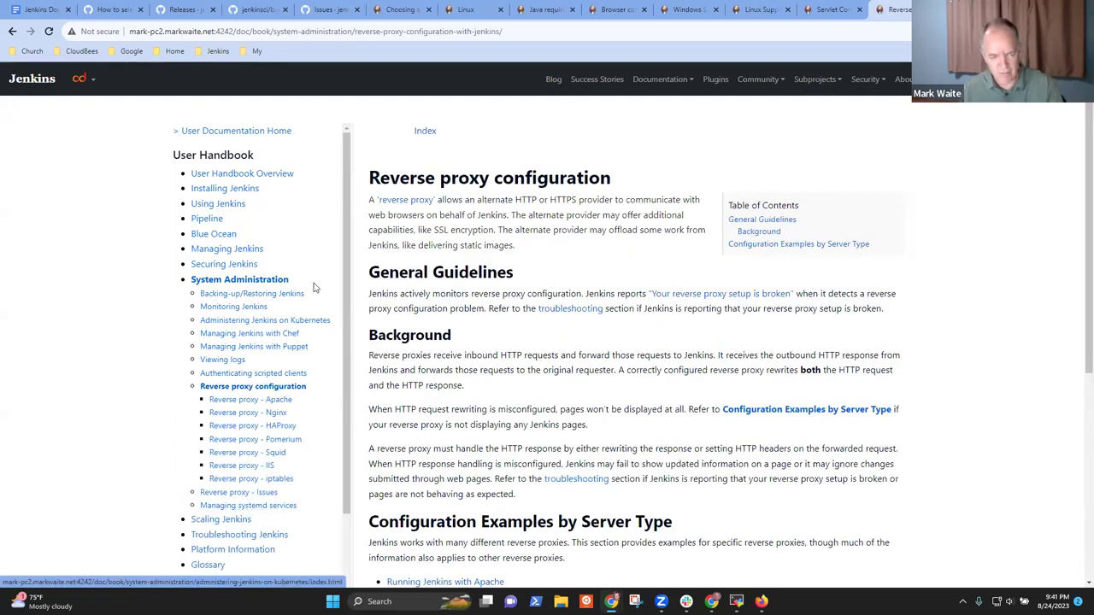
{"action": "left_click", "coordinate": [238, 284]}
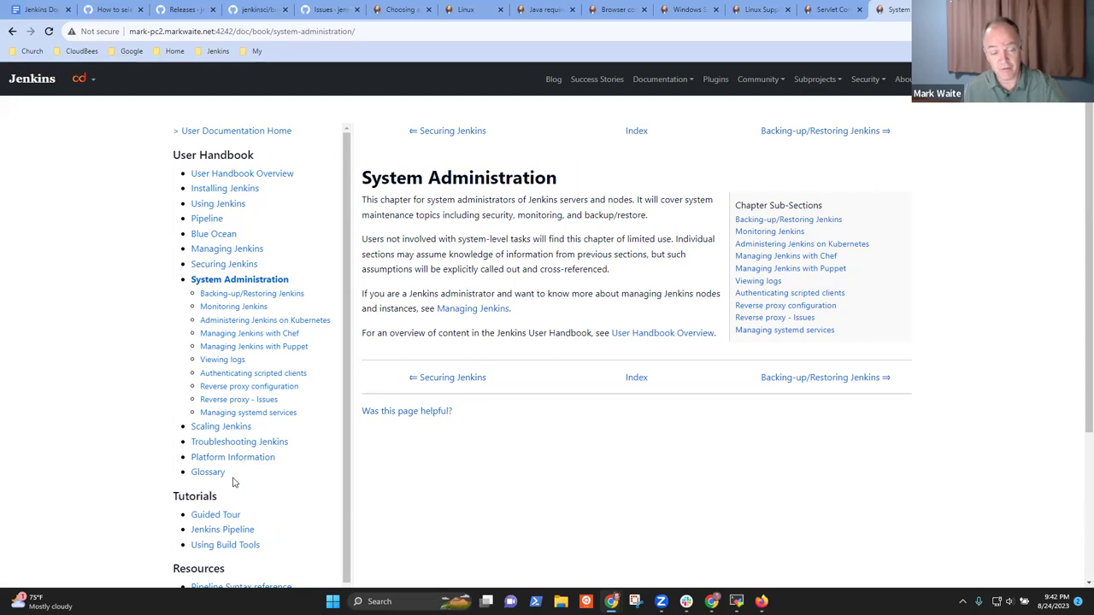
{"action": "left_click_drag", "start_coordinate": [285, 464], "coordinate": [188, 462]}
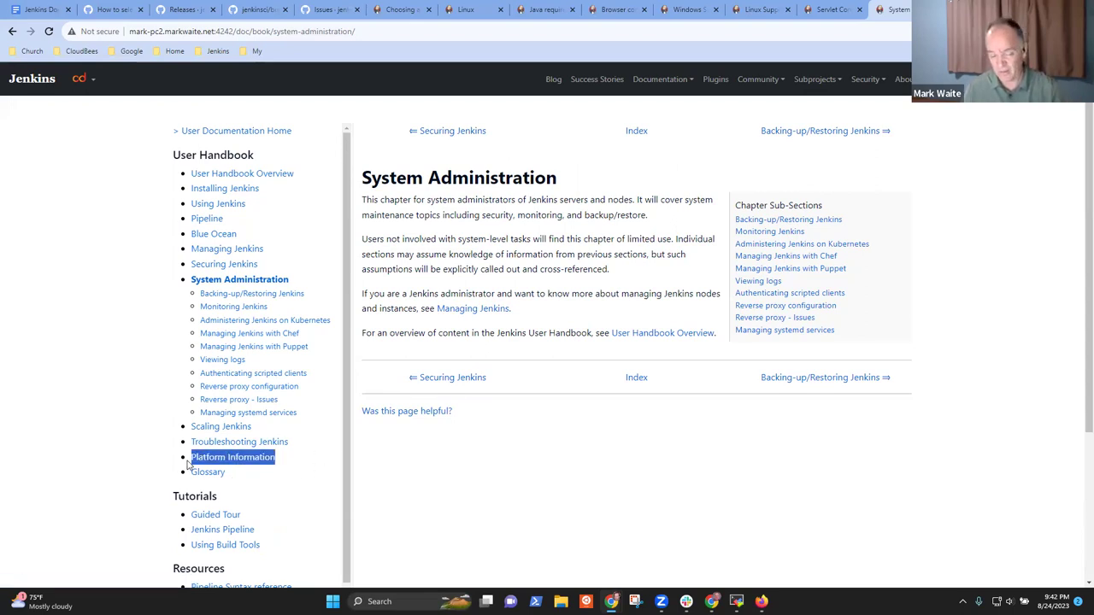
Open the Platform Information chapter, switch to the terminal's Emacs session and show only its scratch buffer
{"action": "left_click", "coordinate": [240, 462]}
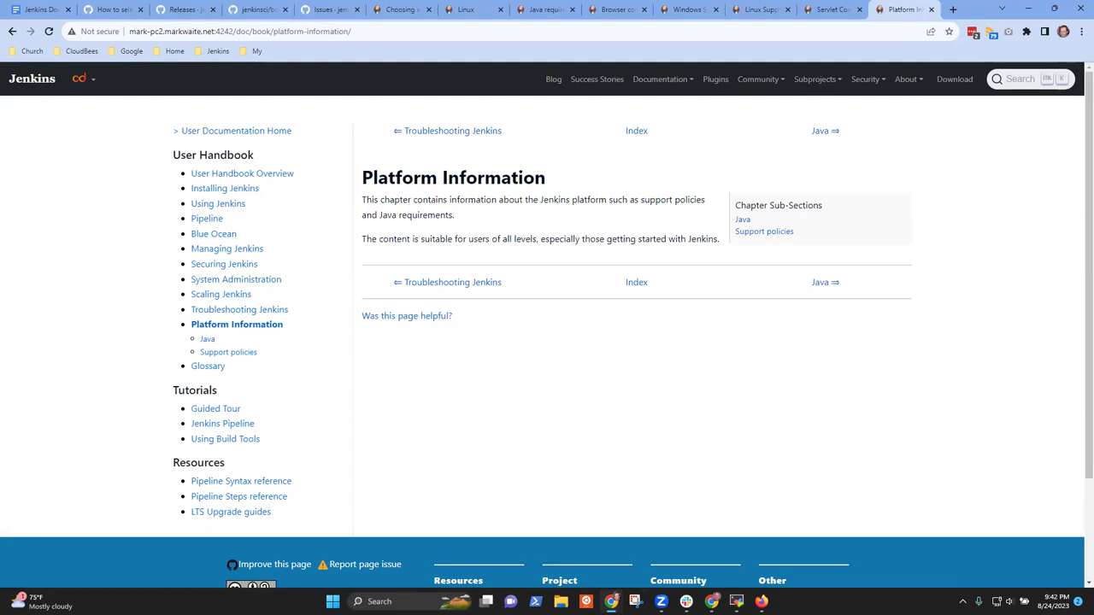
{"action": "mouse_move", "coordinate": [711, 601]}
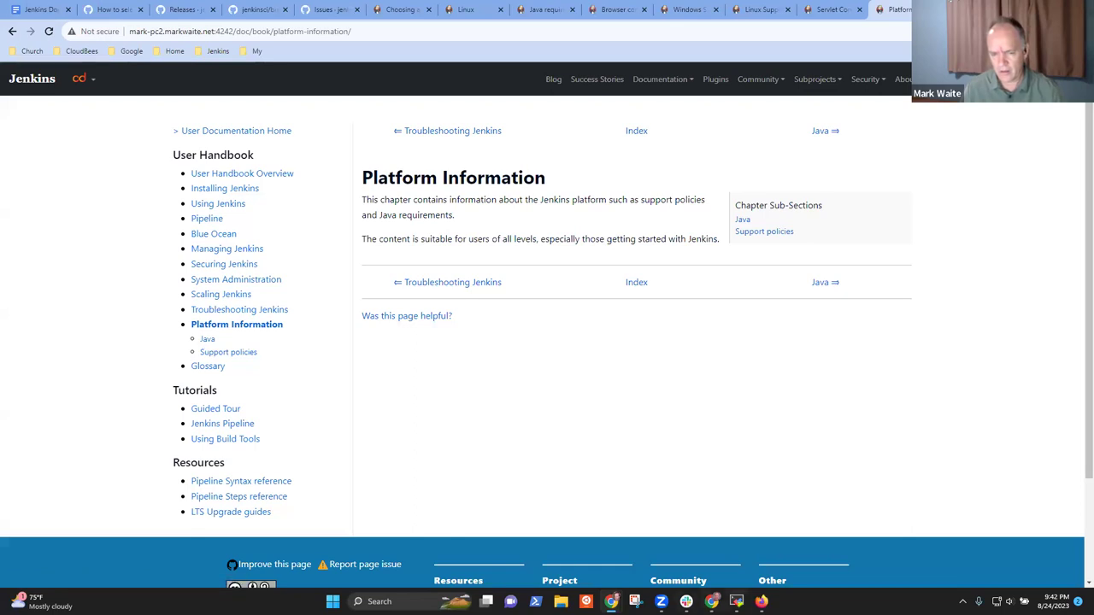
{"action": "key", "text": "alt+Tab"}
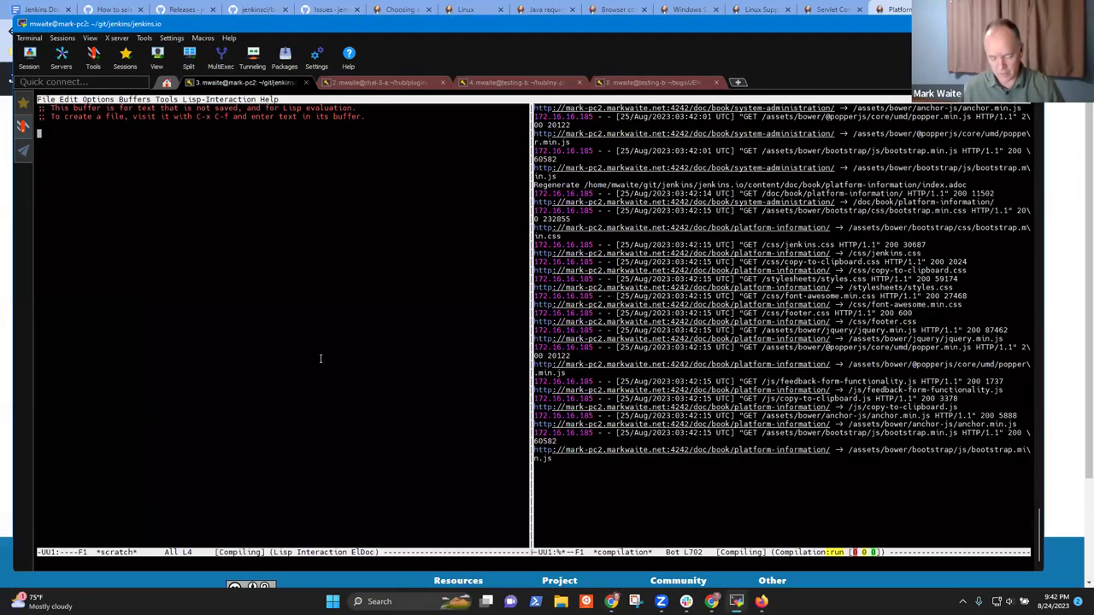
{"action": "key", "text": "ctrl+x"}
{"action": "key", "text": "1"}
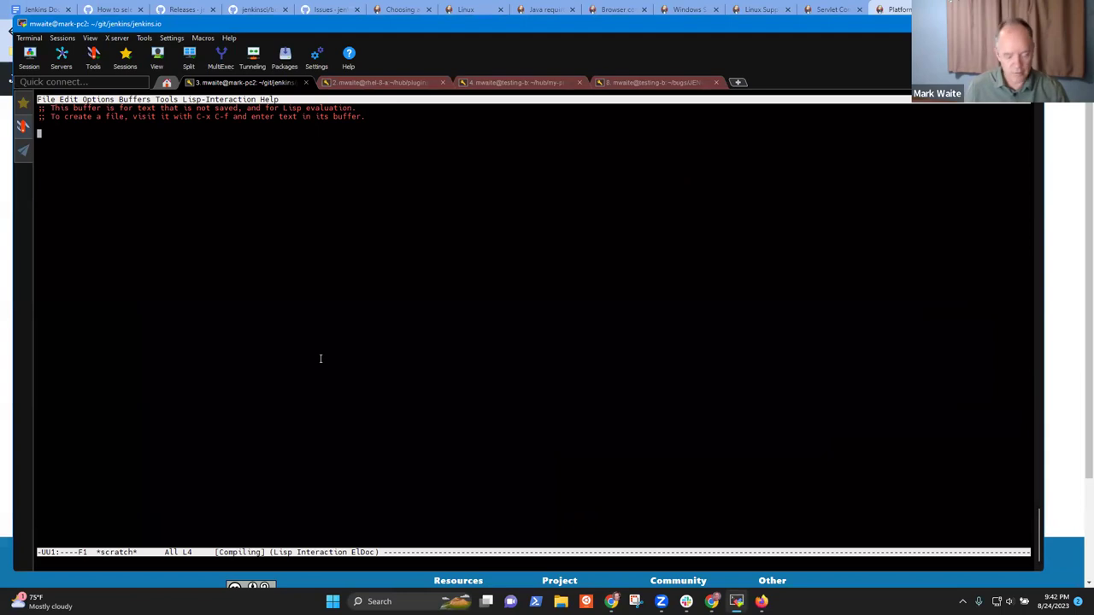
Start visiting a file and complete the path to the jenkins.io repository's content directory
{"action": "key", "text": "ctrl+x"}
{"action": "key", "text": "ctrl+f"}
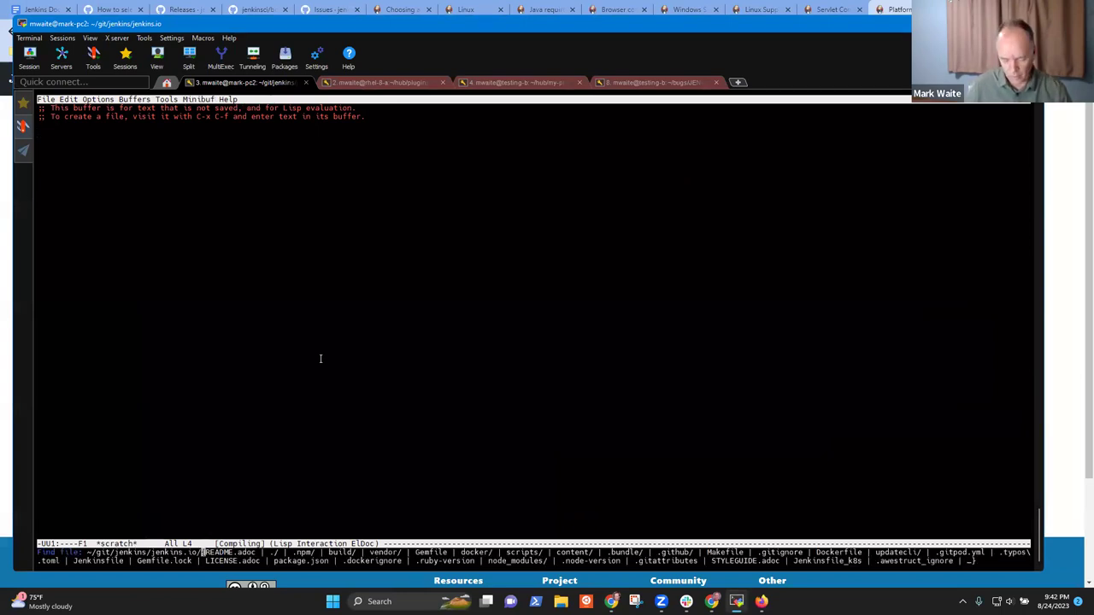
{"action": "type", "text": "clo"}
{"action": "key", "text": "BackSpace"}
{"action": "key", "text": "BackSpace"}
{"action": "type", "text": "ont"}
{"action": "key", "text": "Tab"}
{"action": "key", "text": "BackSpace"}
{"action": "type", "text": "e"}
{"action": "key", "text": "Tab"}
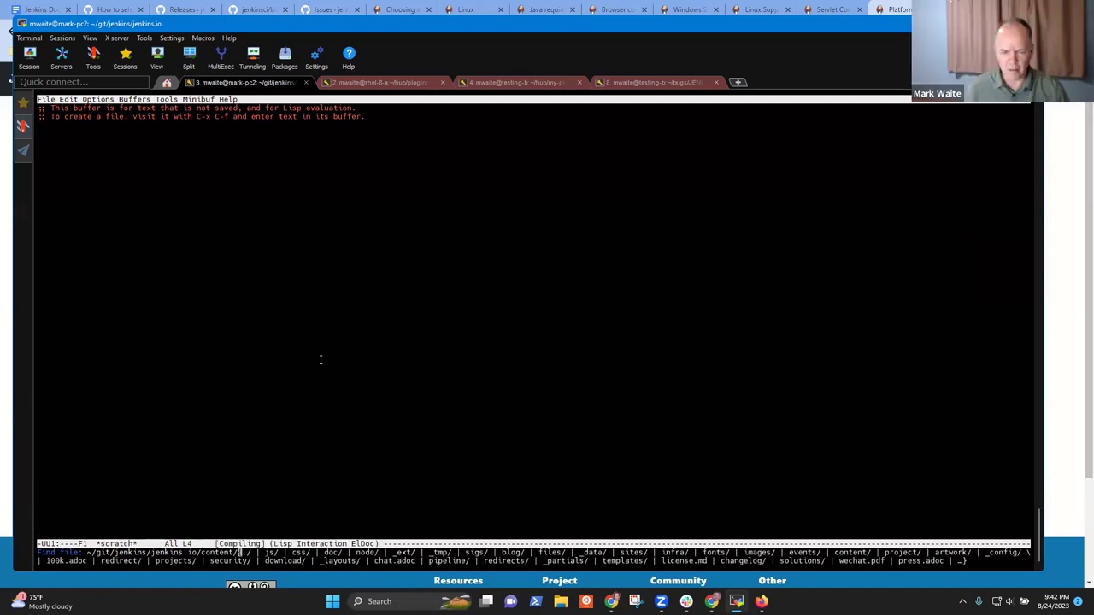
{"action": "type", "text": "books.html.haml"}
{"action": "key", "text": "BackSpace"}
{"action": "key", "text": "BackSpace"}
{"action": "key", "text": "BackSpace"}
{"action": "key", "text": "BackSpace"}
{"action": "key", "text": "BackSpace"}
{"action": "key", "text": "BackSpace"}
{"action": "key", "text": "BackSpace"}
{"action": "key", "text": "BackSpace"}
{"action": "key", "text": "BackSpace"}
{"action": "key", "text": "BackSpace"}
{"action": "key", "text": "BackSpace"}
{"action": "key", "text": "BackSpace"}
{"action": "key", "text": "BackSpace"}
{"action": "key", "text": "BackSpace"}
{"action": "key", "text": "BackSpace"}
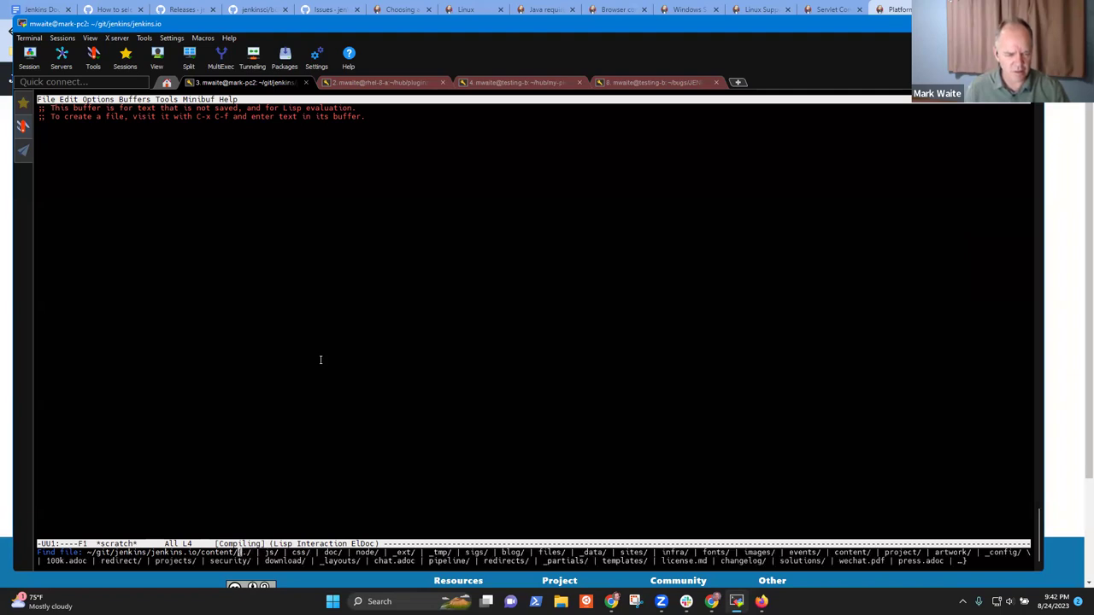
List the content directory and open its doc folder
{"action": "key", "text": "Return"}
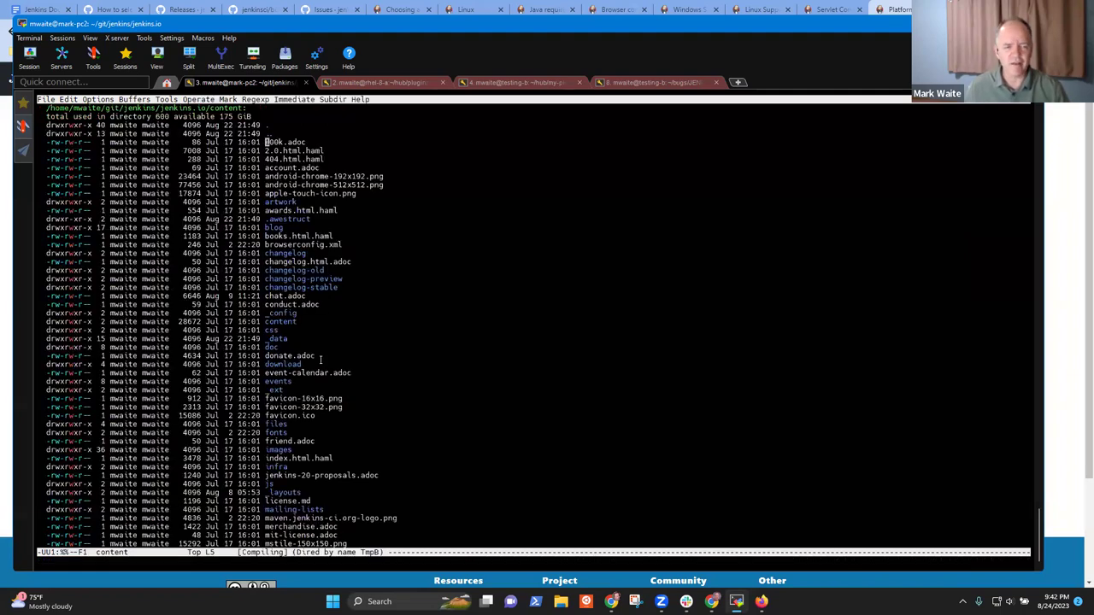
{"action": "key", "text": "Down"}
{"action": "key", "text": "Down"}
{"action": "key", "text": "Down"}
{"action": "key", "text": "Down"}
{"action": "key", "text": "Down"}
{"action": "key", "text": "Down"}
{"action": "key", "text": "Down"}
{"action": "key", "text": "Down"}
{"action": "key", "text": "Down"}
{"action": "key", "text": "Down"}
{"action": "key", "text": "Down"}
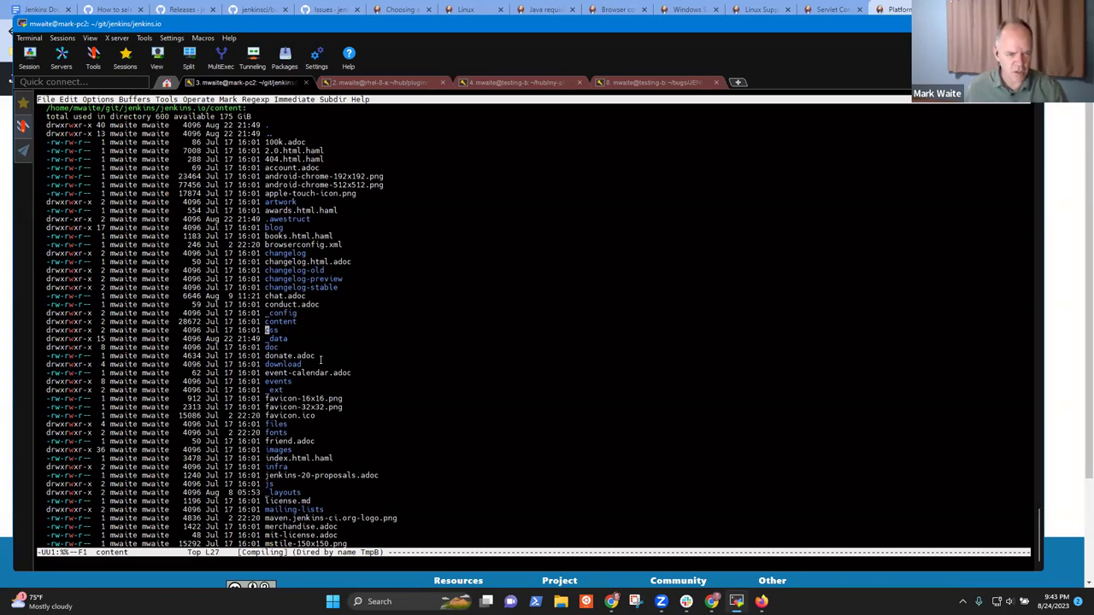
{"action": "key", "text": "Return"}
Open the book folder inside doc
{"action": "key", "text": "Down"}
{"action": "key", "text": "Down"}
{"action": "key", "text": "Down"}
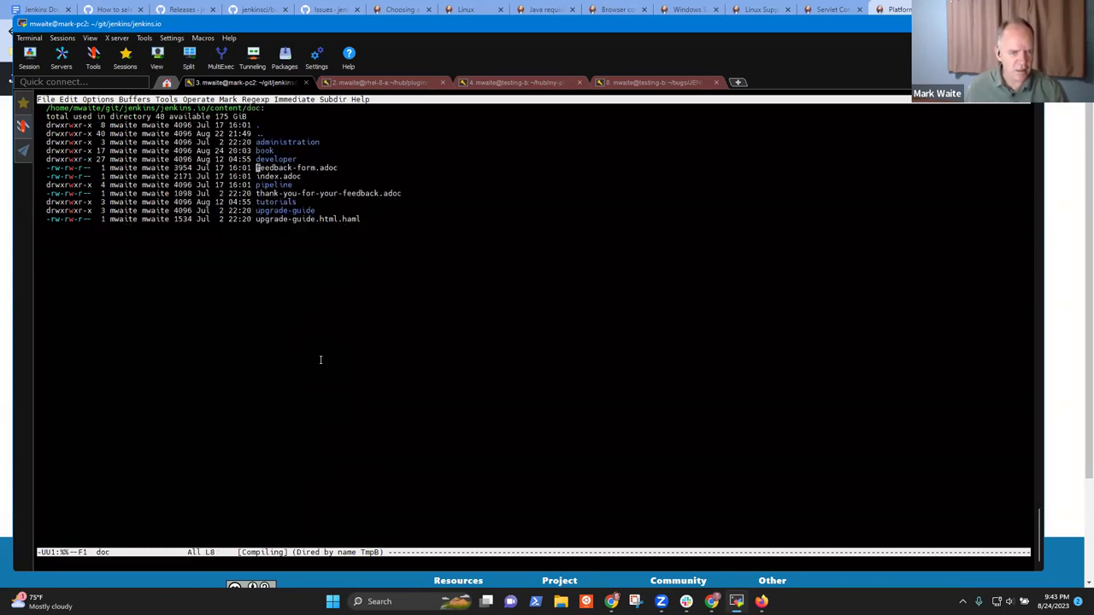
{"action": "key", "text": "Up"}
{"action": "key", "text": "Up"}
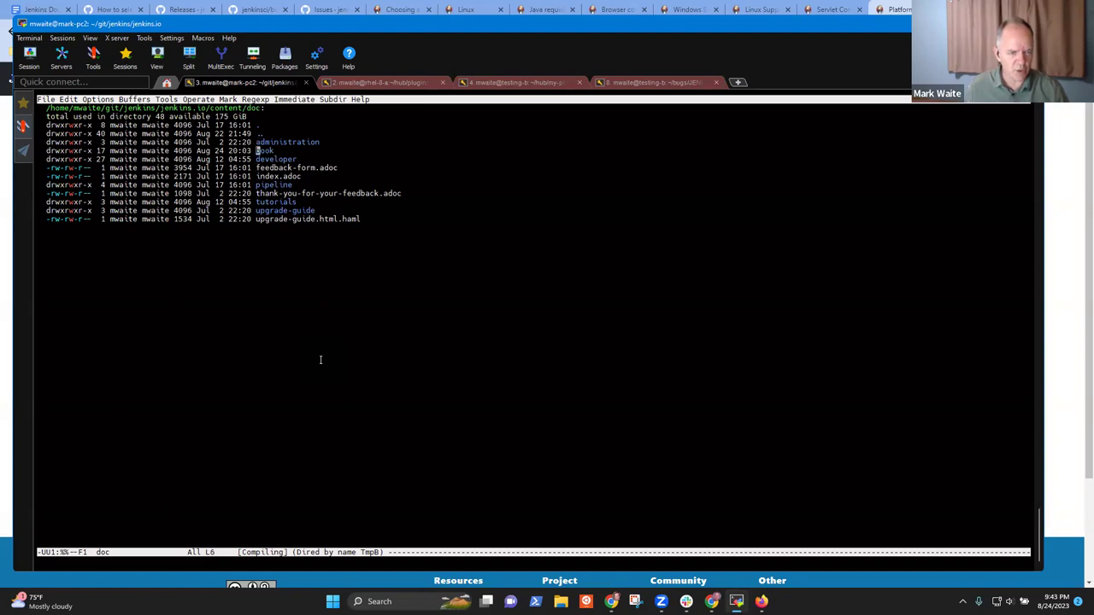
{"action": "key", "text": "Return"}
Open the platform-information folder inside book
{"action": "key", "text": "Down"}
{"action": "key", "text": "Down"}
{"action": "key", "text": "Down"}
{"action": "key", "text": "Down"}
{"action": "key", "text": "Down"}
{"action": "key", "text": "Down"}
{"action": "key", "text": "Down"}
{"action": "key", "text": "Down"}
{"action": "key", "text": "Down"}
{"action": "key", "text": "Down"}
{"action": "key", "text": "Down"}
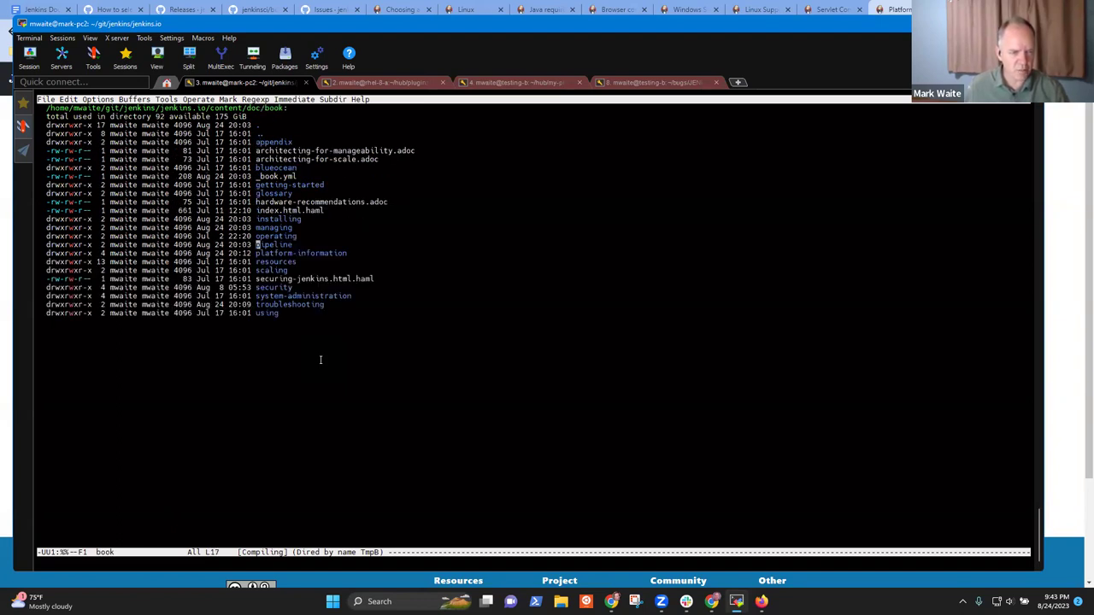
{"action": "key", "text": "Down"}
{"action": "key", "text": "Return"}
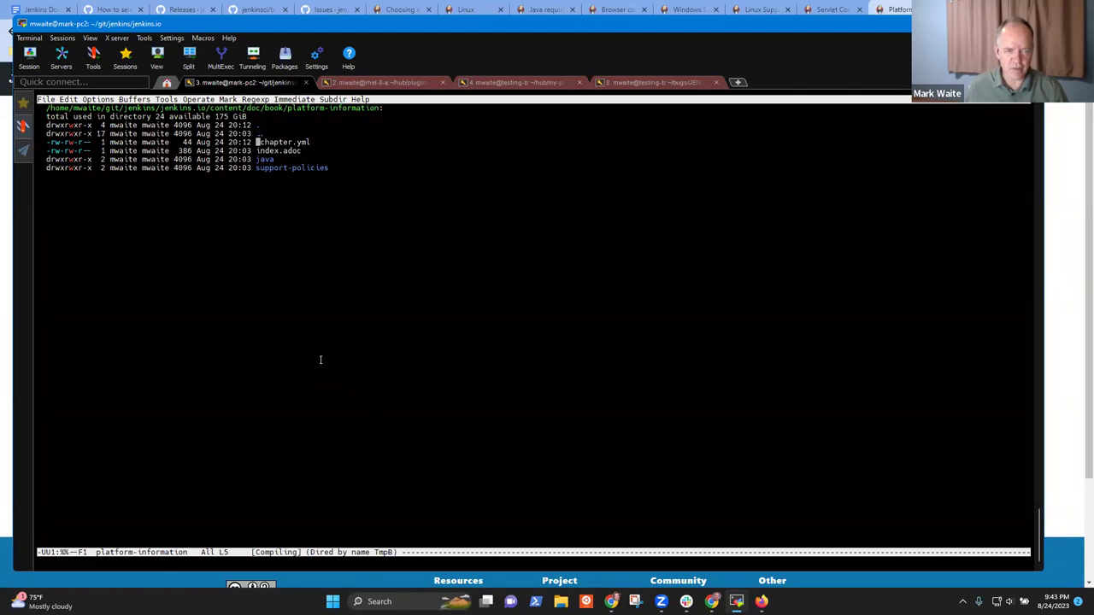
View the platform-information chapter's _chapter.yml file and close it
{"action": "key", "text": "Return"}
{"action": "key", "text": "alt+shift+period"}
{"action": "key", "text": "ctrl+x"}
{"action": "key", "text": "k"}
{"action": "key", "text": "Return"}
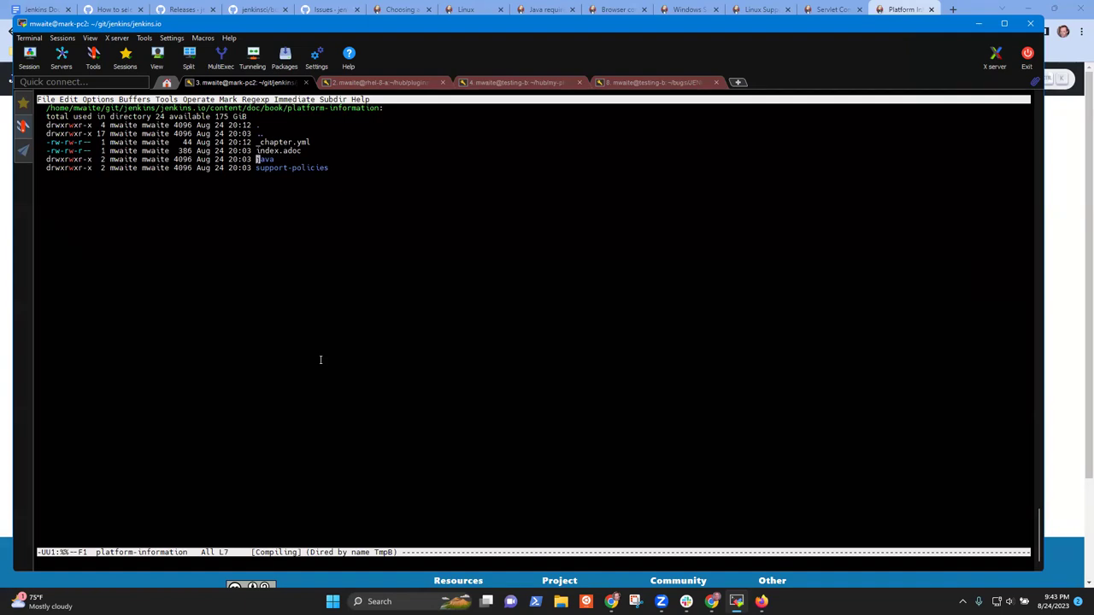
Open the java folder, view the subsection list in its _section.yml file and close the file
{"action": "key", "text": "Return"}
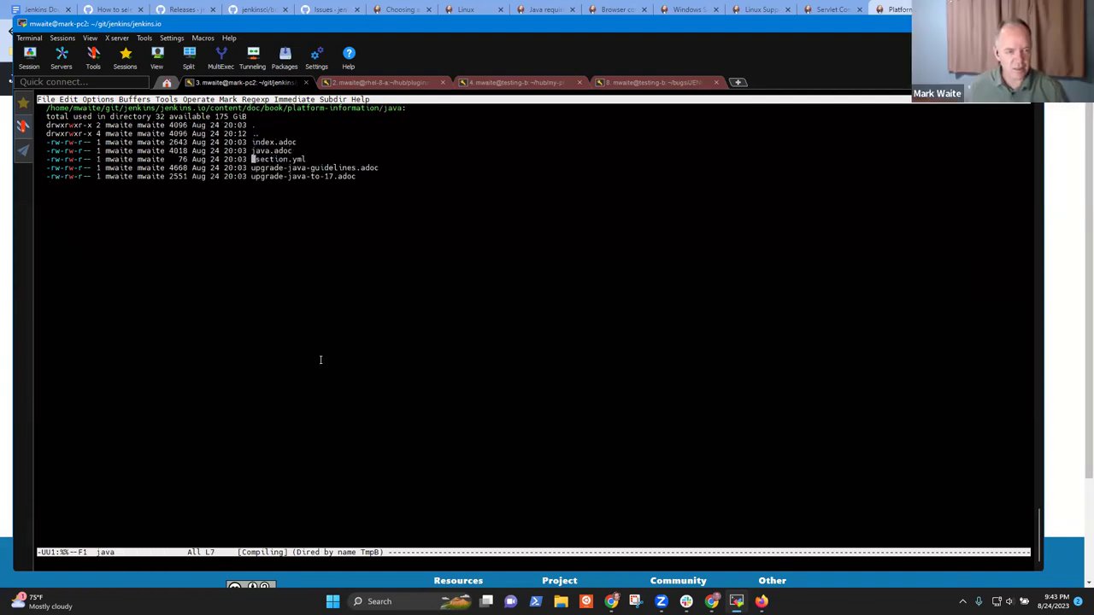
{"action": "key", "text": "Return"}
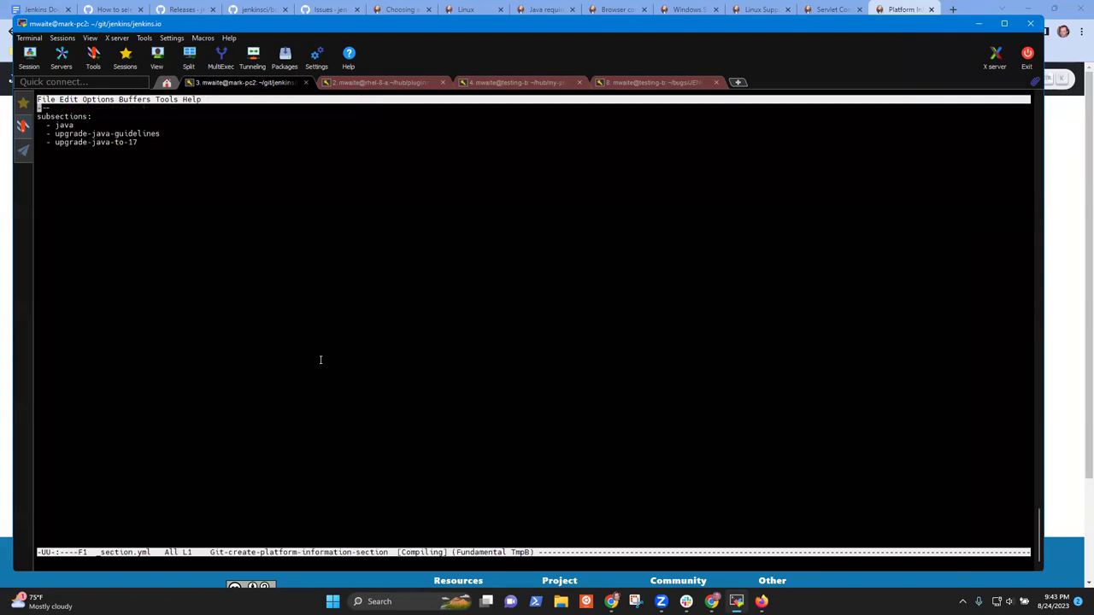
{"action": "key", "text": "ctrl+x"}
{"action": "key", "text": "k"}
{"action": "key", "text": "Return"}
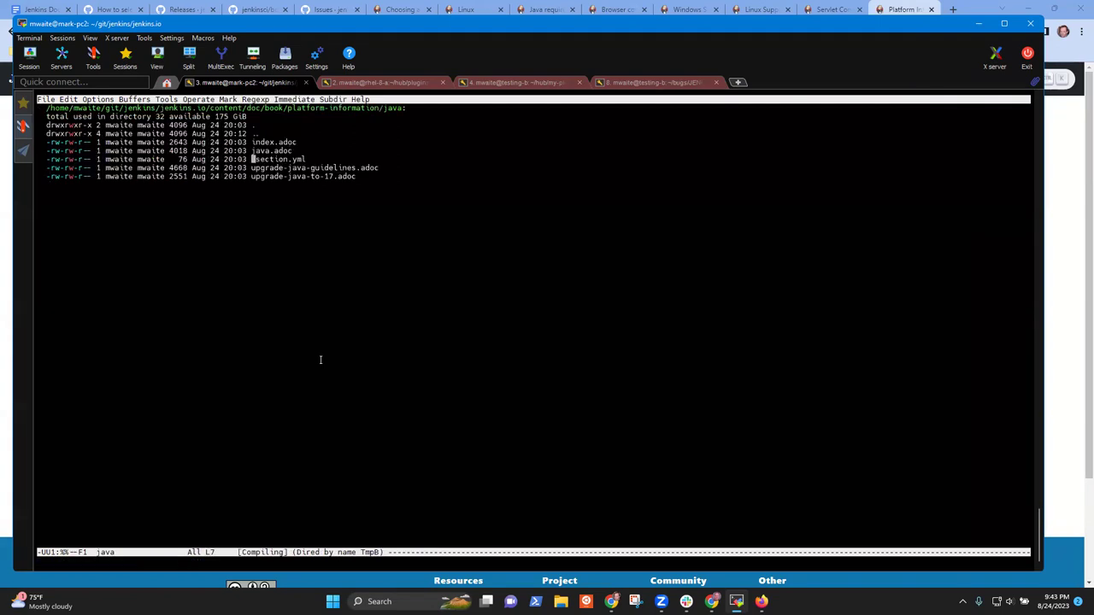
Return to the platform-information folder, view the subsection list in the support-policies folder's _section.yml file and close the file
{"action": "key", "text": "Up"}
{"action": "key", "text": "Up"}
{"action": "key", "text": "Up"}
{"action": "key", "text": "Return"}
{"action": "key", "text": "Down"}
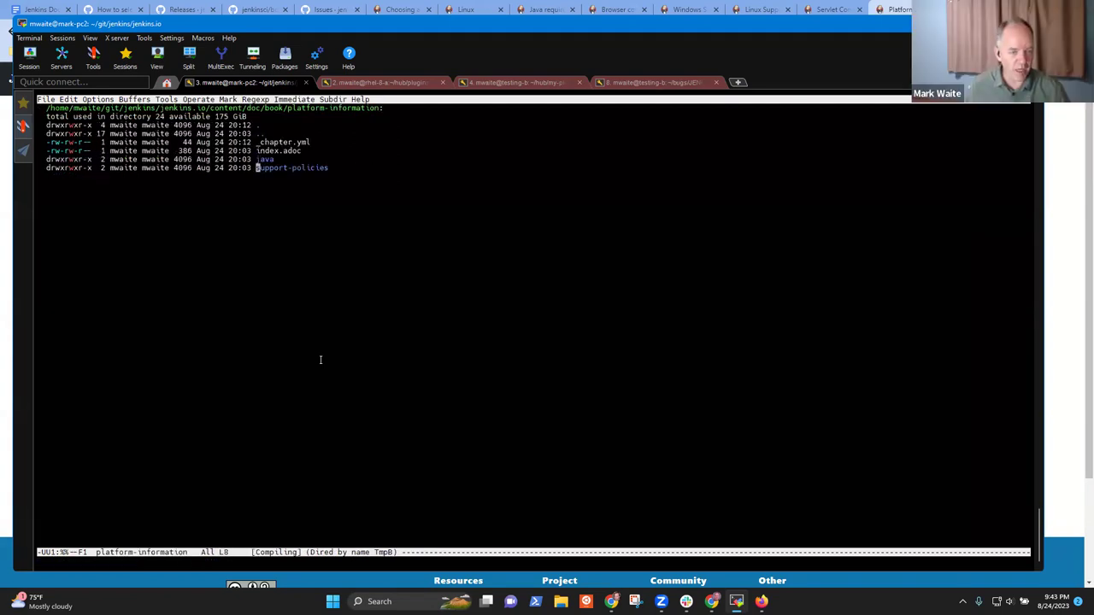
{"action": "key", "text": "Return"}
{"action": "key", "text": "Down"}
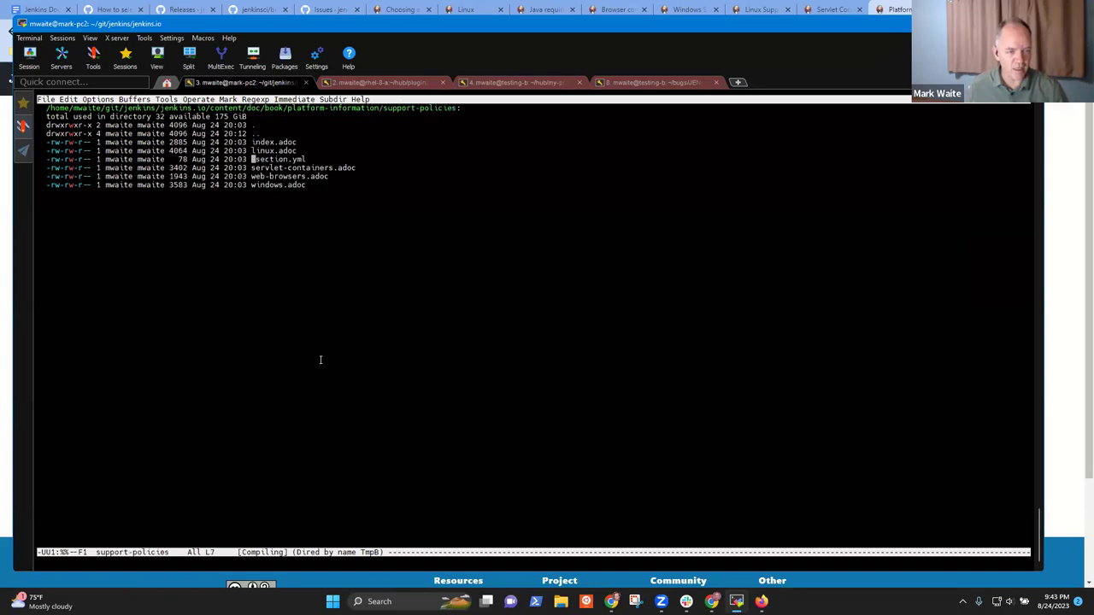
{"action": "key", "text": "Return"}
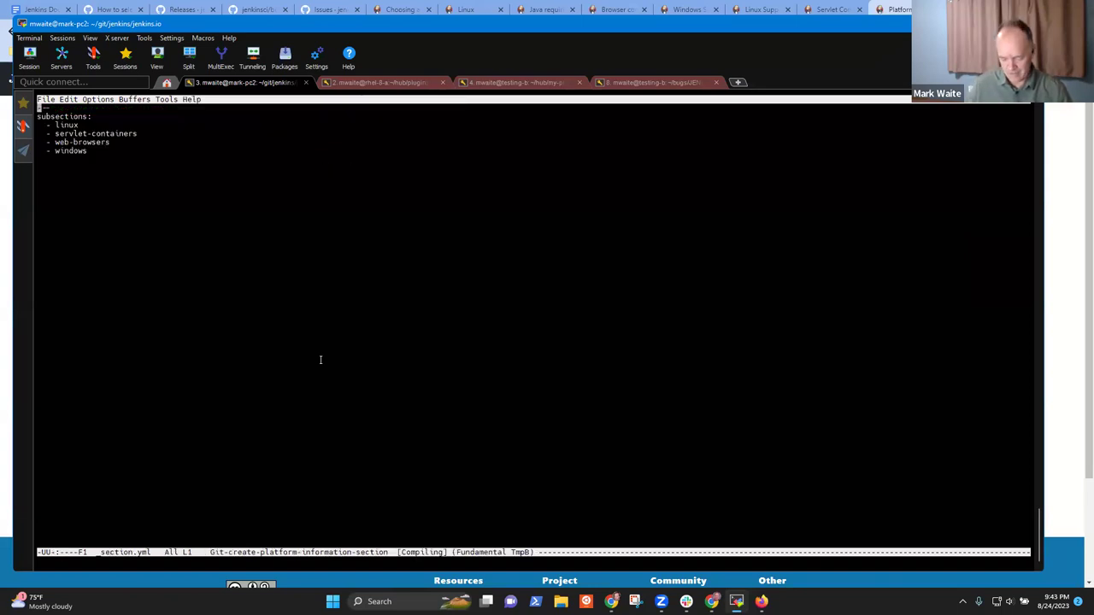
{"action": "key", "text": "ctrl+x"}
{"action": "key", "text": "k"}
{"action": "key", "text": "Return"}
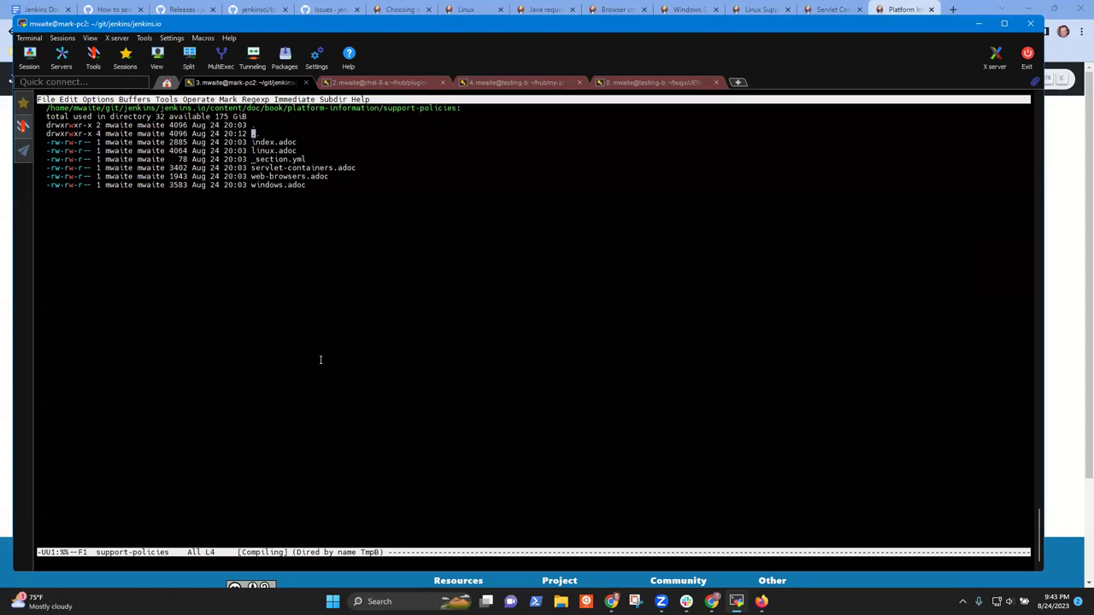
Go back to the platform-information folder listing and move to the _chapter.yml entry
{"action": "key", "text": "Return"}
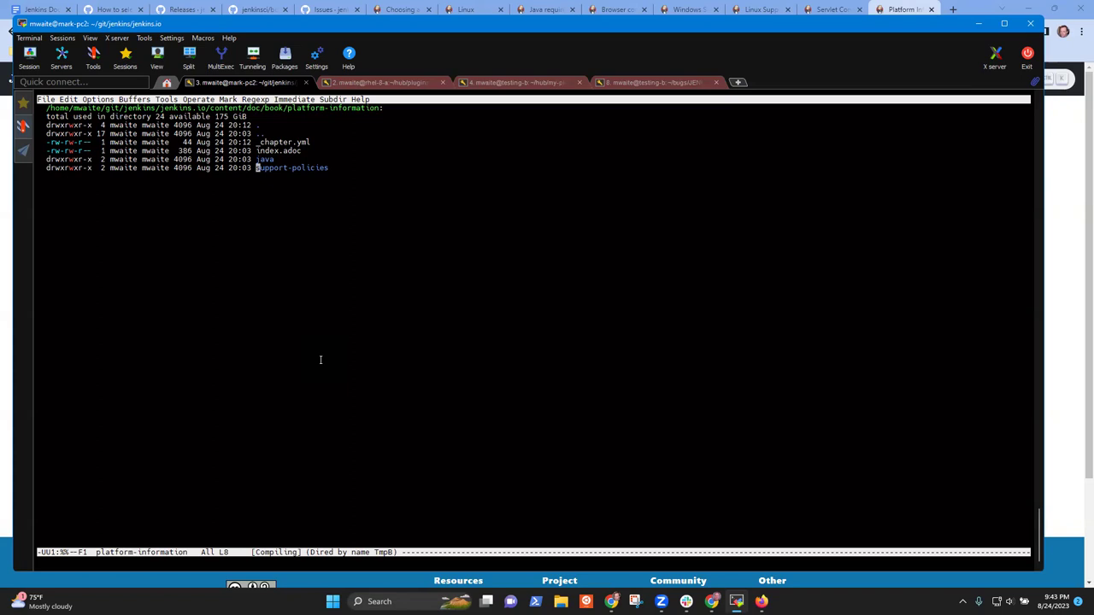
{"action": "key", "text": "Up"}
{"action": "key", "text": "Up"}
{"action": "key", "text": "Up"}
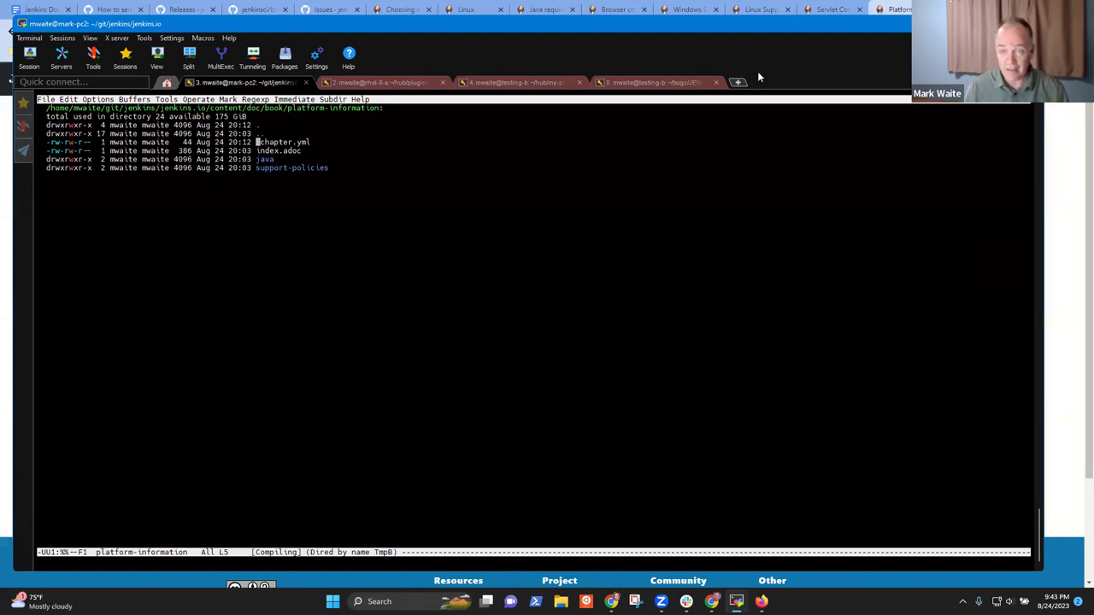
Return to Chrome, open the chapter's Java subsection and highlight the four entries under Support policies in the contents
{"action": "left_click", "coordinate": [906, 8]}
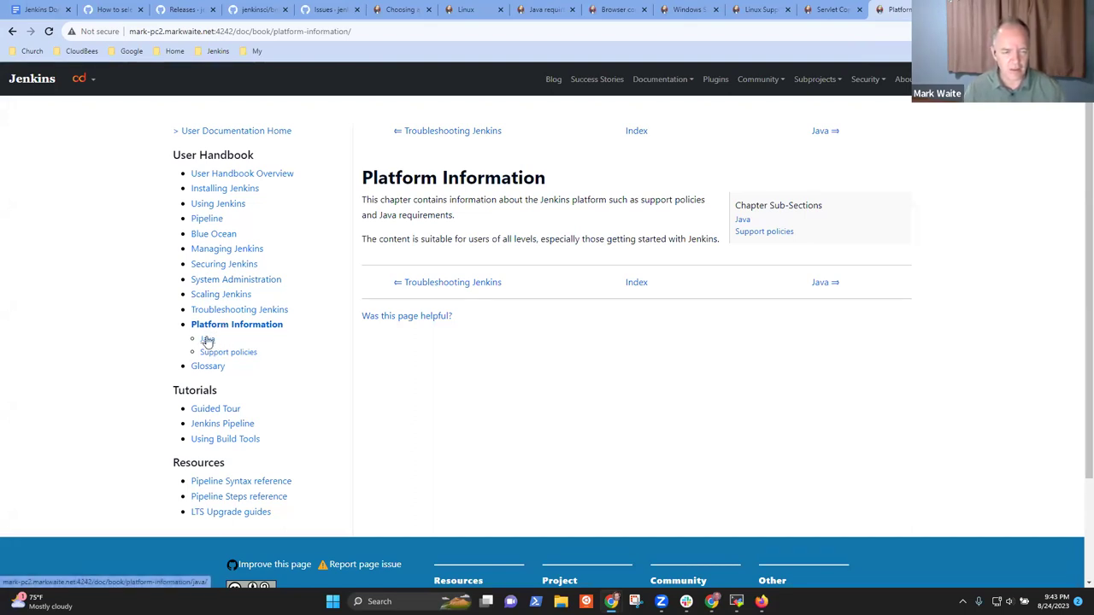
{"action": "left_click", "coordinate": [207, 342]}
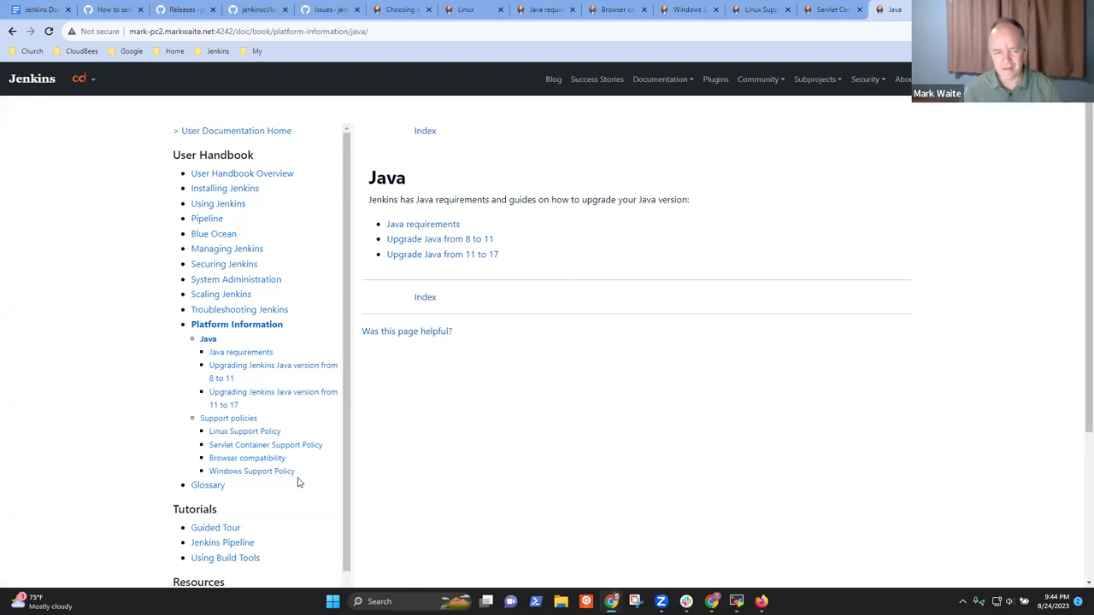
{"action": "left_click_drag", "start_coordinate": [299, 480], "coordinate": [200, 439]}
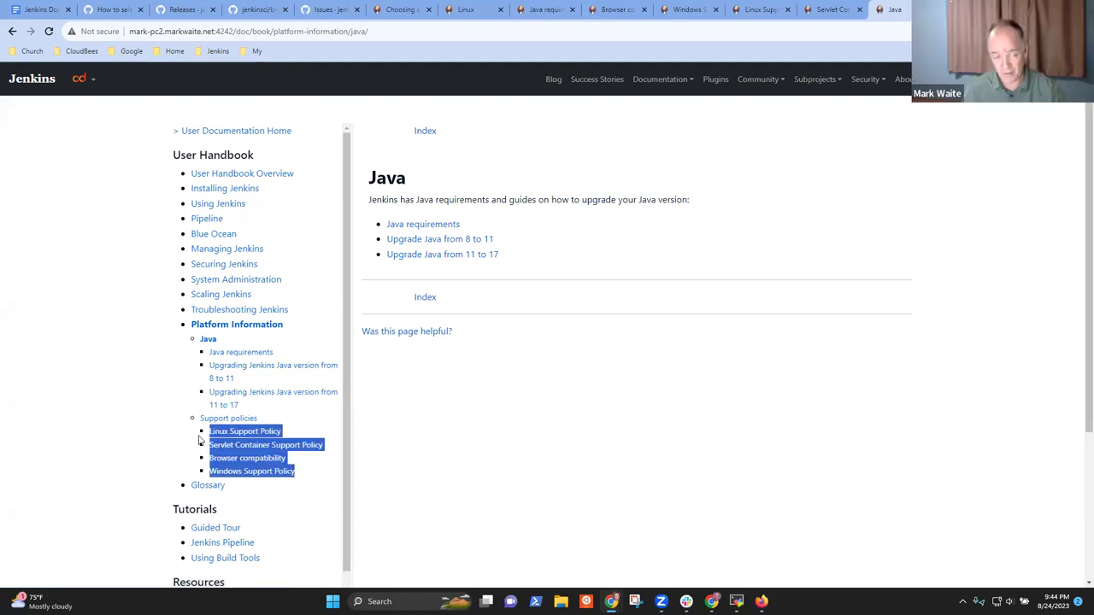
{"action": "left_click", "coordinate": [322, 485]}
{"action": "left_click_drag", "start_coordinate": [295, 471], "coordinate": [205, 433]}
{"action": "left_click", "coordinate": [318, 483]}
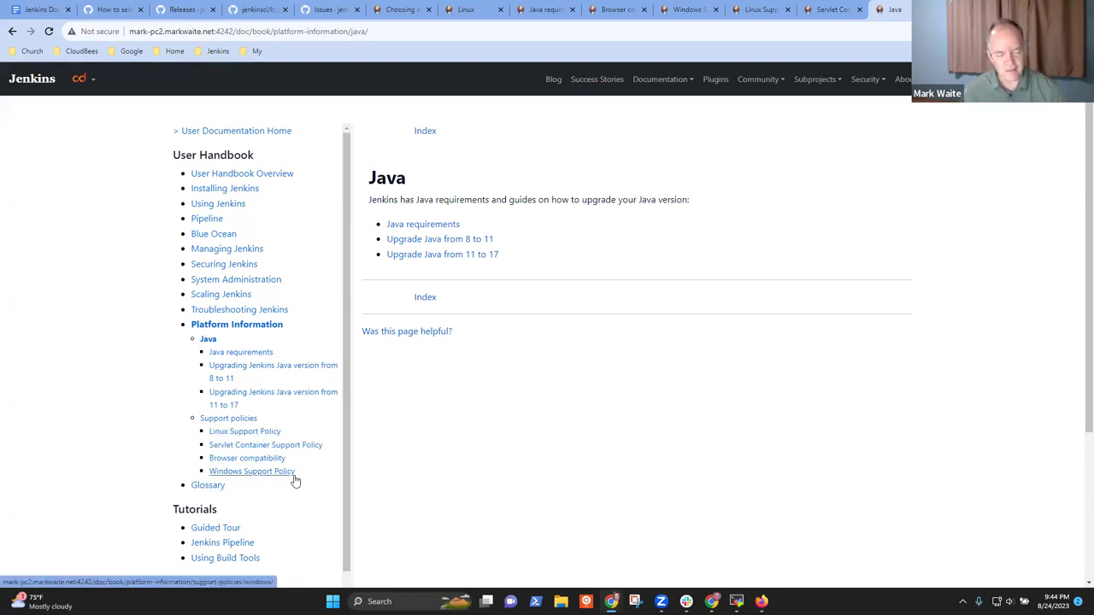
Highlight the Windows Support Policy, Linux Support Policy, Browser compatibility and Servlet Container Support Policy entries one after another
{"action": "left_click_drag", "start_coordinate": [296, 472], "coordinate": [195, 479]}
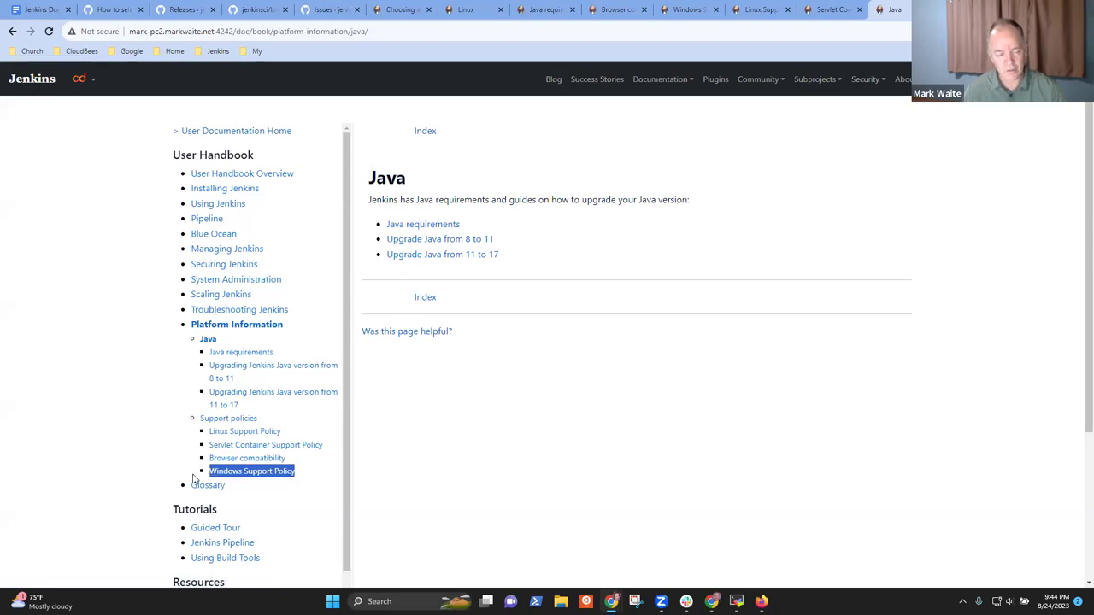
{"action": "left_click_drag", "start_coordinate": [306, 474], "coordinate": [203, 481]}
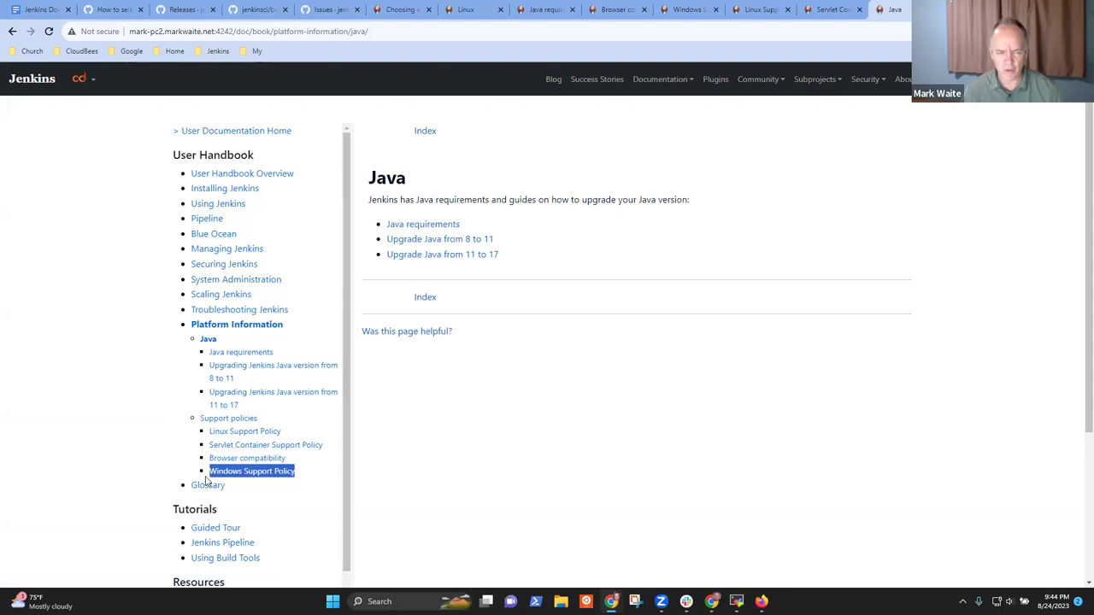
{"action": "left_click", "coordinate": [264, 430]}
{"action": "left_click_drag", "start_coordinate": [265, 430], "coordinate": [206, 432]}
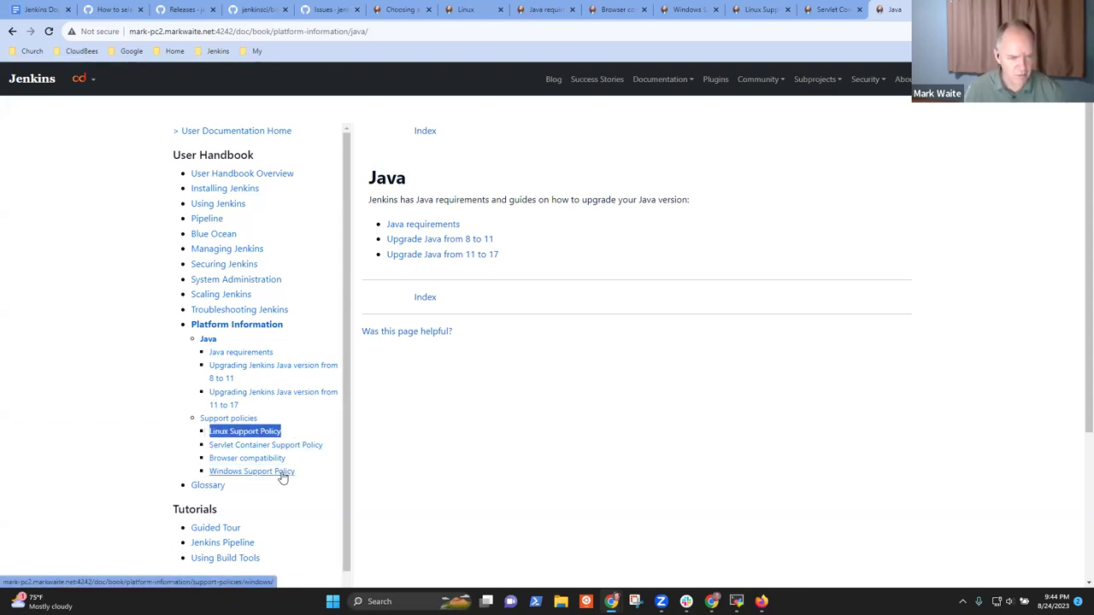
{"action": "left_click_drag", "start_coordinate": [288, 459], "coordinate": [209, 466]}
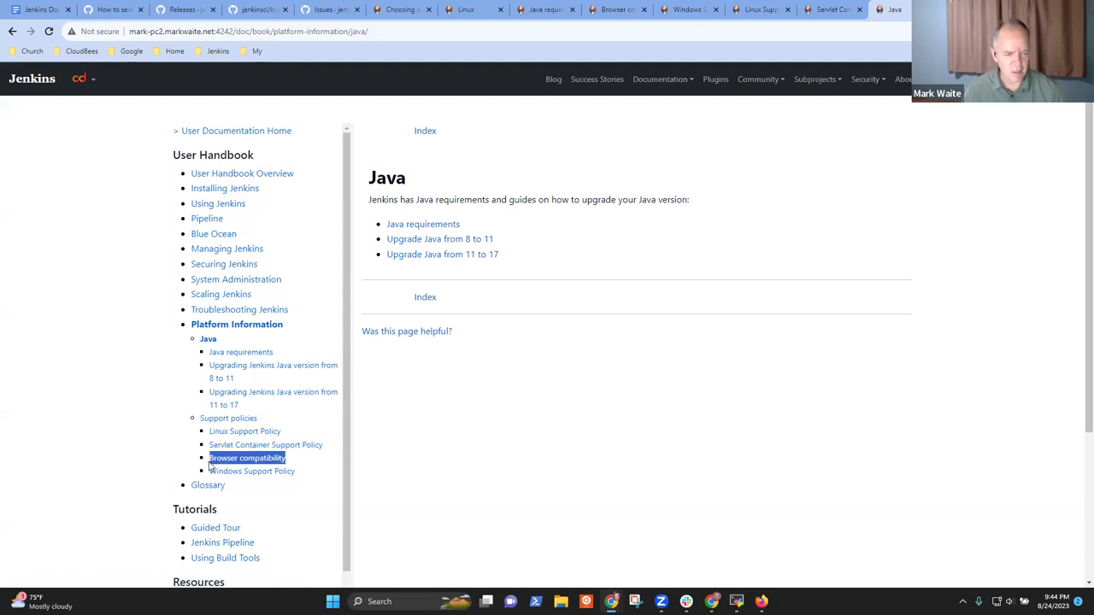
{"action": "left_click", "coordinate": [301, 445]}
{"action": "triple_click", "coordinate": [301, 446]}
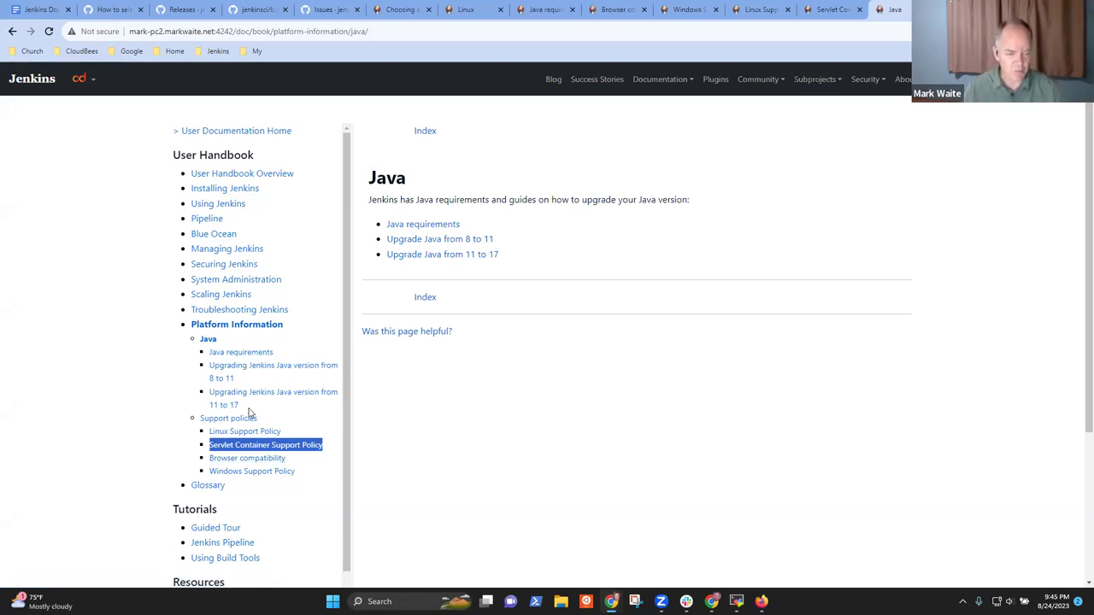
Highlight the Java requirements entry and point out the Support policies heading in the handbook contents
{"action": "left_click_drag", "start_coordinate": [285, 353], "coordinate": [211, 352]}
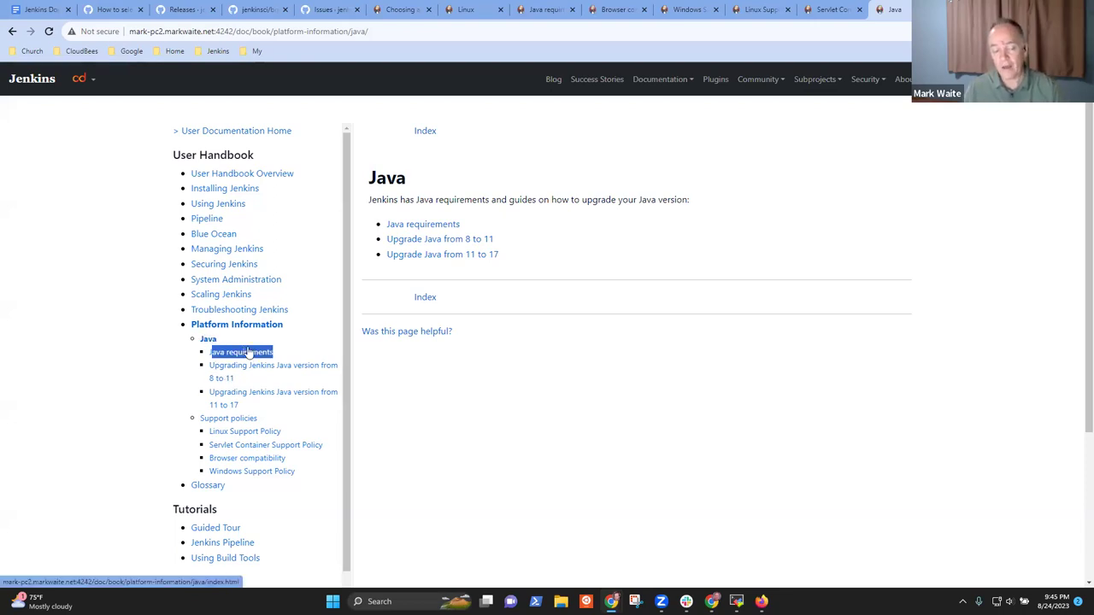
{"action": "left_click", "coordinate": [285, 357]}
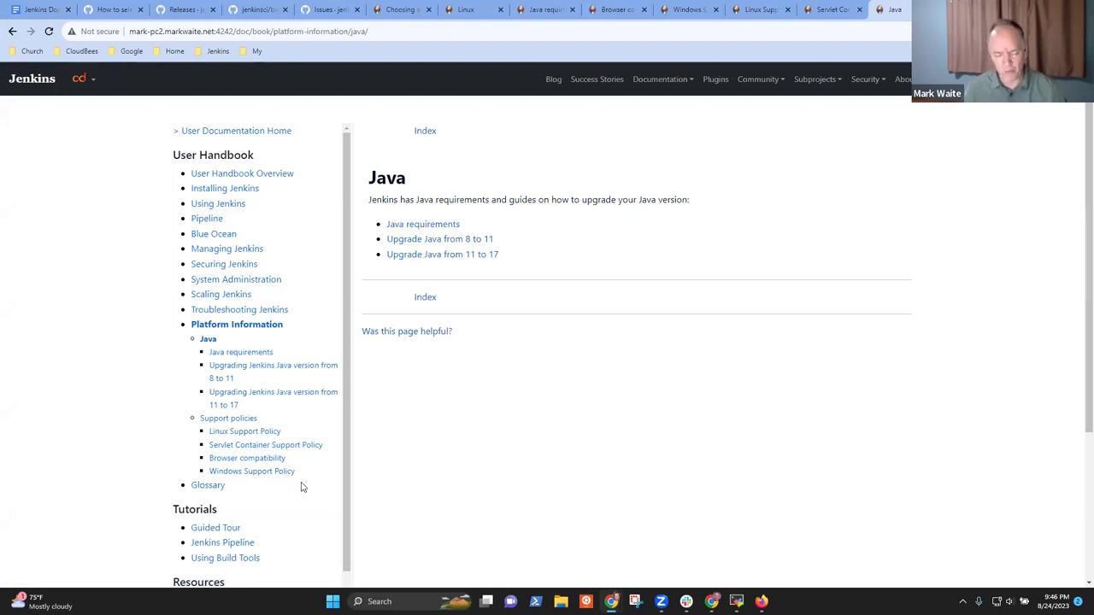
{"action": "left_click_drag", "start_coordinate": [270, 422], "coordinate": [196, 422]}
{"action": "left_click", "coordinate": [194, 427]}
{"action": "left_click", "coordinate": [256, 430], "text": "shift"}
{"action": "left_click", "coordinate": [256, 421]}
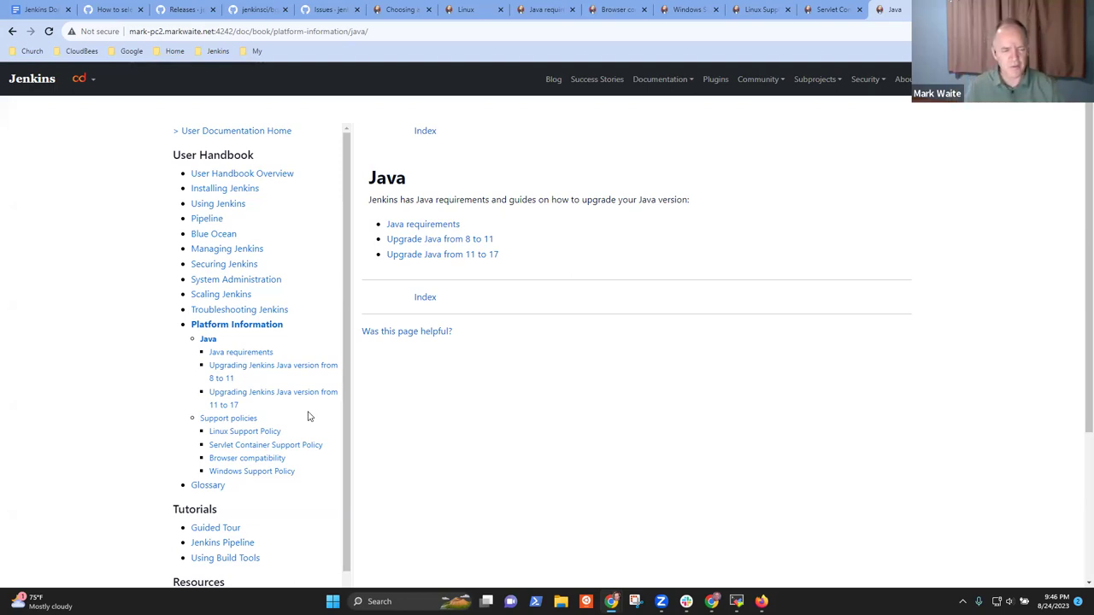
Switch between the Java, Platform Information and Support policies pages to compare how the handbook contents expand, ending on Support policies
{"action": "left_click", "coordinate": [208, 340]}
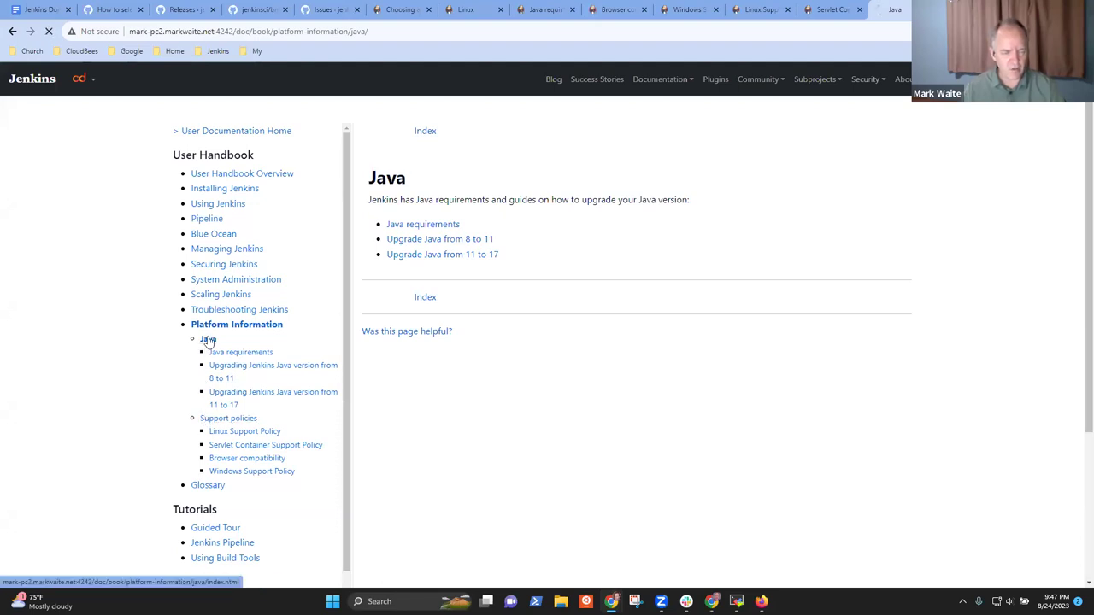
{"action": "left_click", "coordinate": [224, 420]}
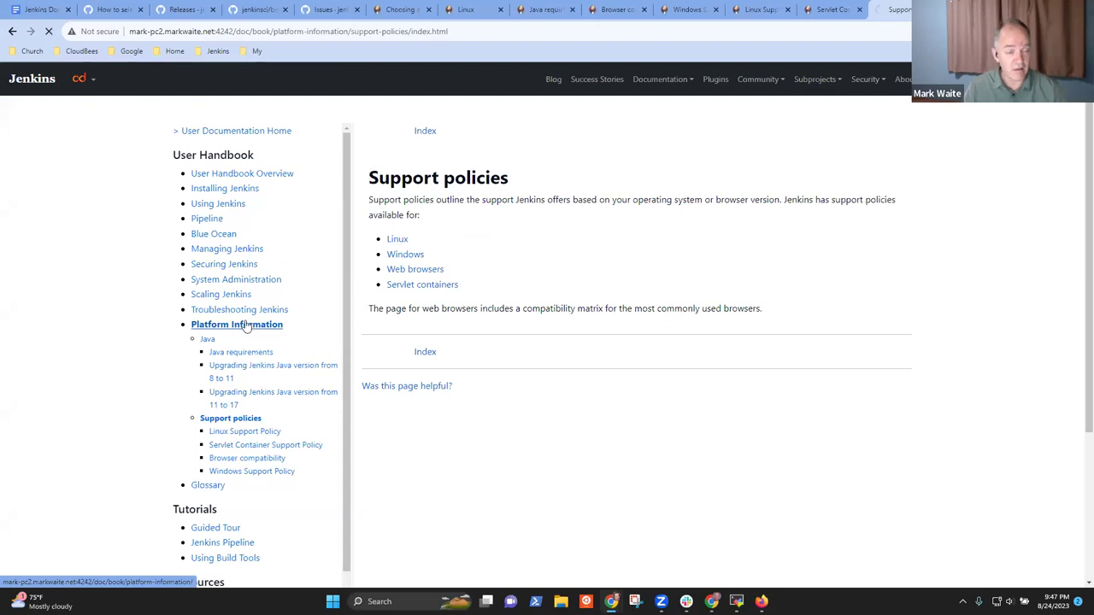
{"action": "left_click", "coordinate": [245, 325]}
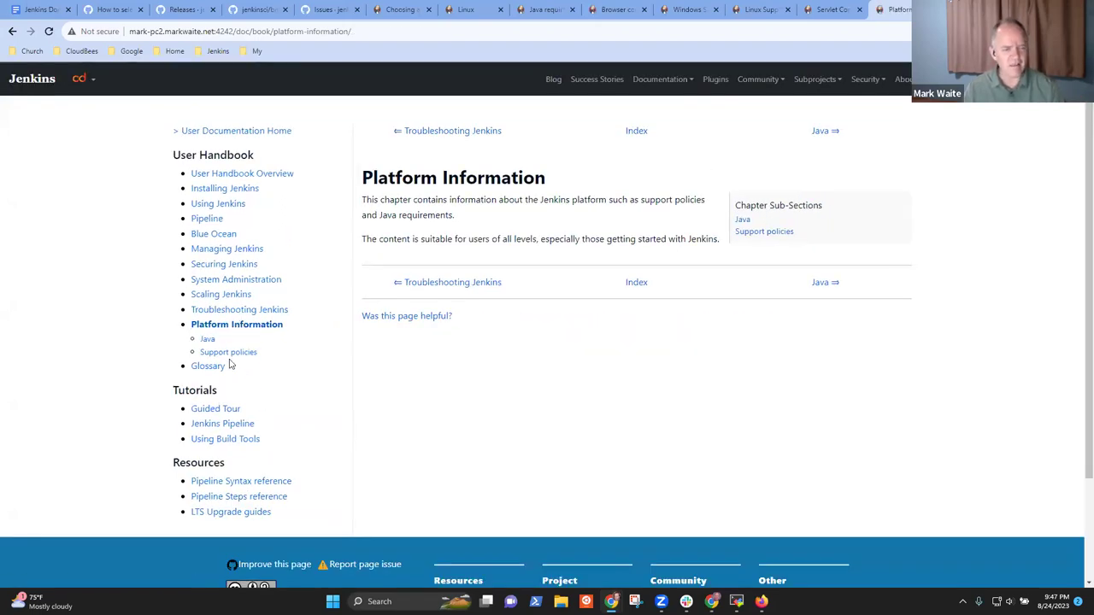
{"action": "left_click", "coordinate": [230, 354]}
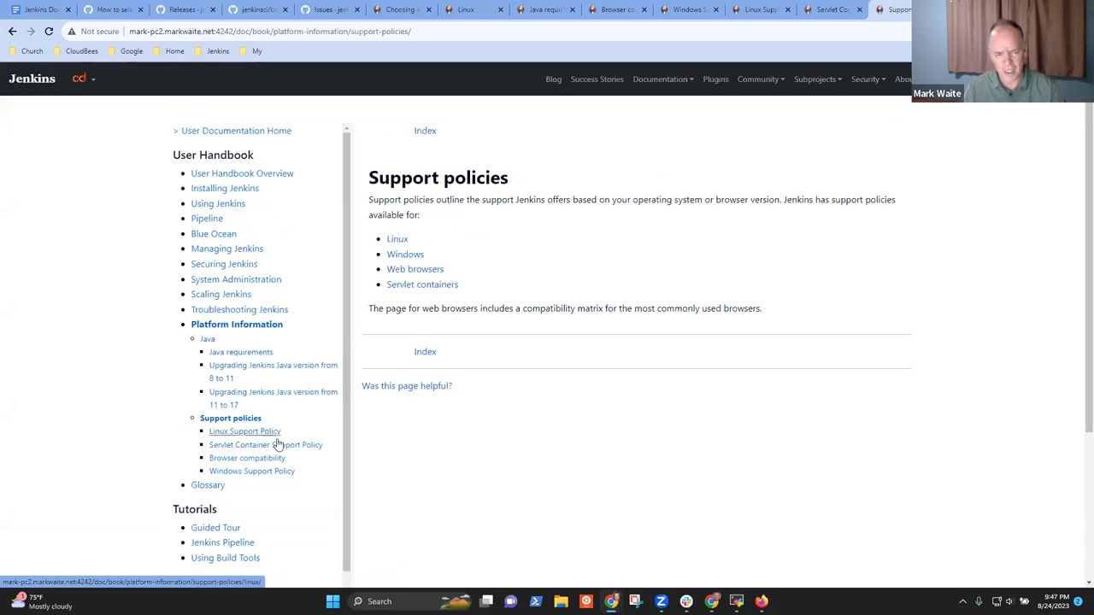
{"action": "left_click", "coordinate": [263, 333]}
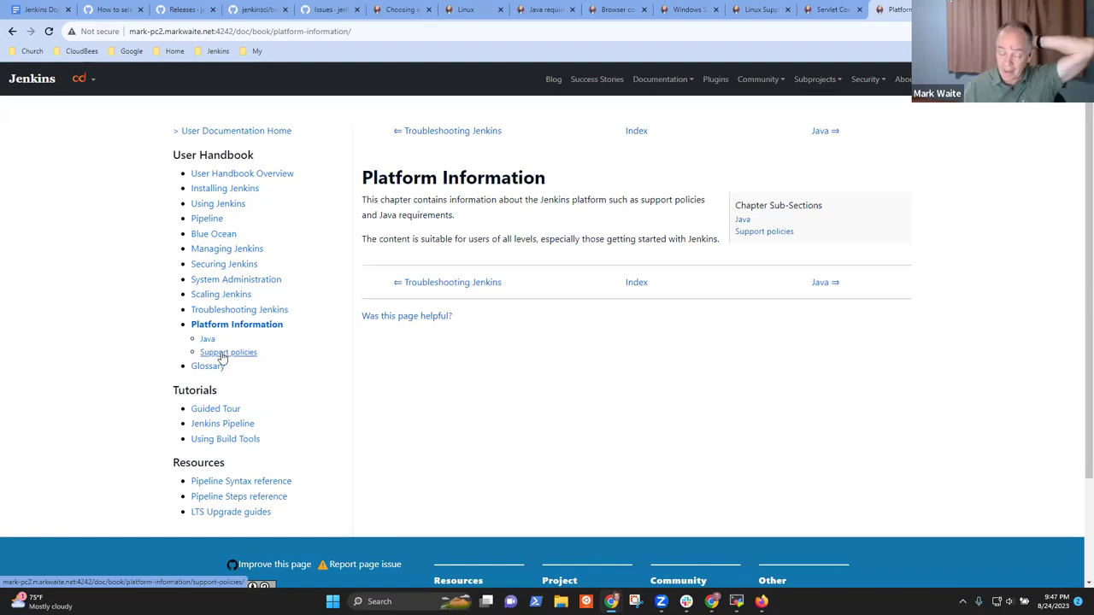
{"action": "left_click", "coordinate": [224, 353]}
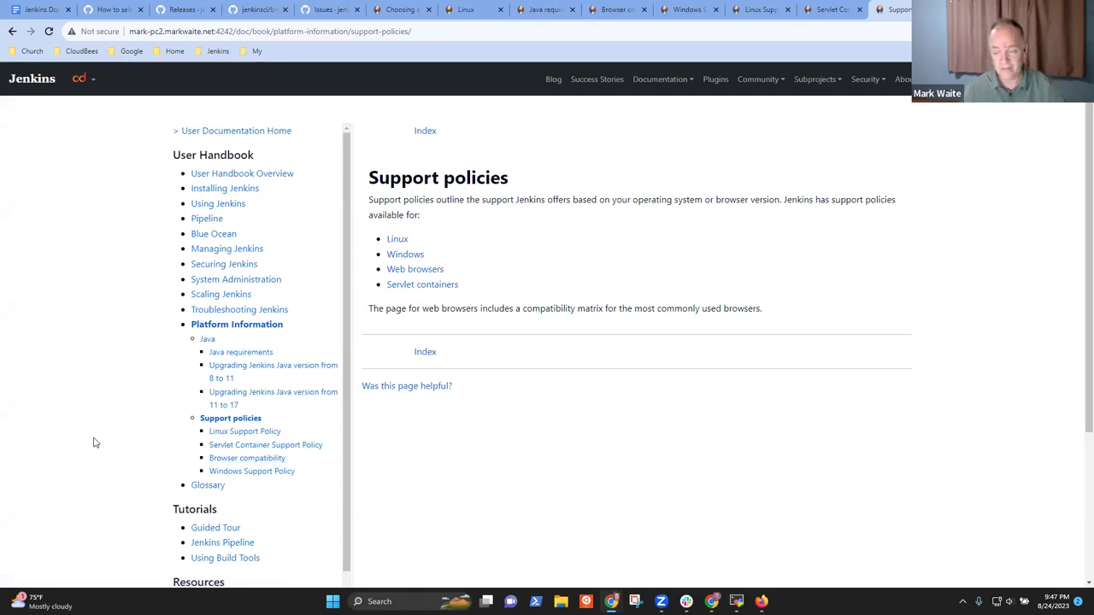
Compare the Platform Information and Troubleshooting Jenkins chapters, then open Java requirements from the contents under Support policies' sibling Java
{"action": "left_click", "coordinate": [224, 329]}
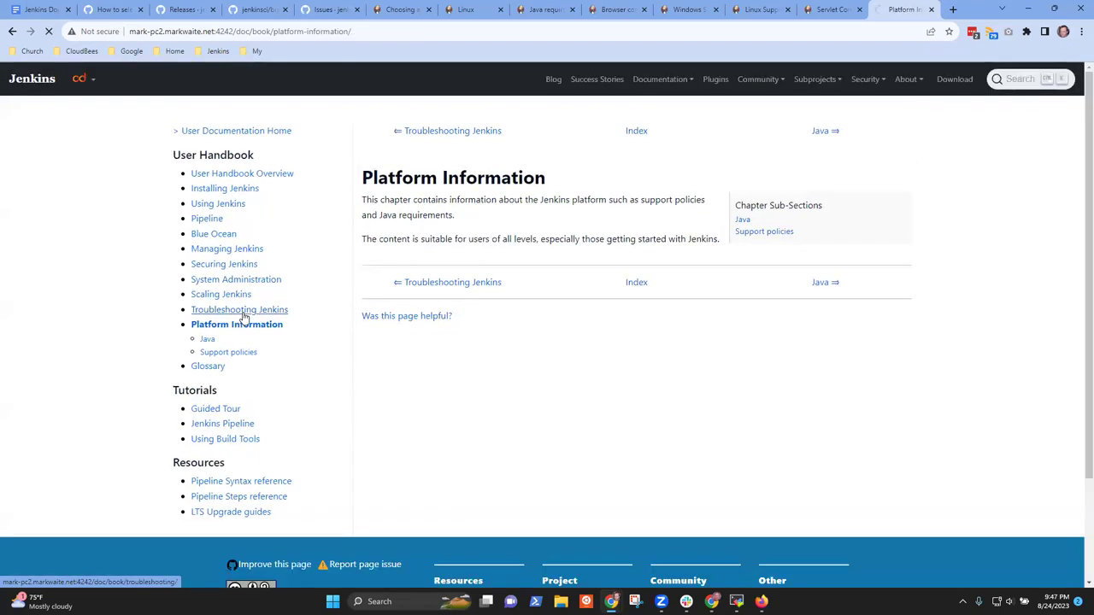
{"action": "left_click", "coordinate": [243, 313]}
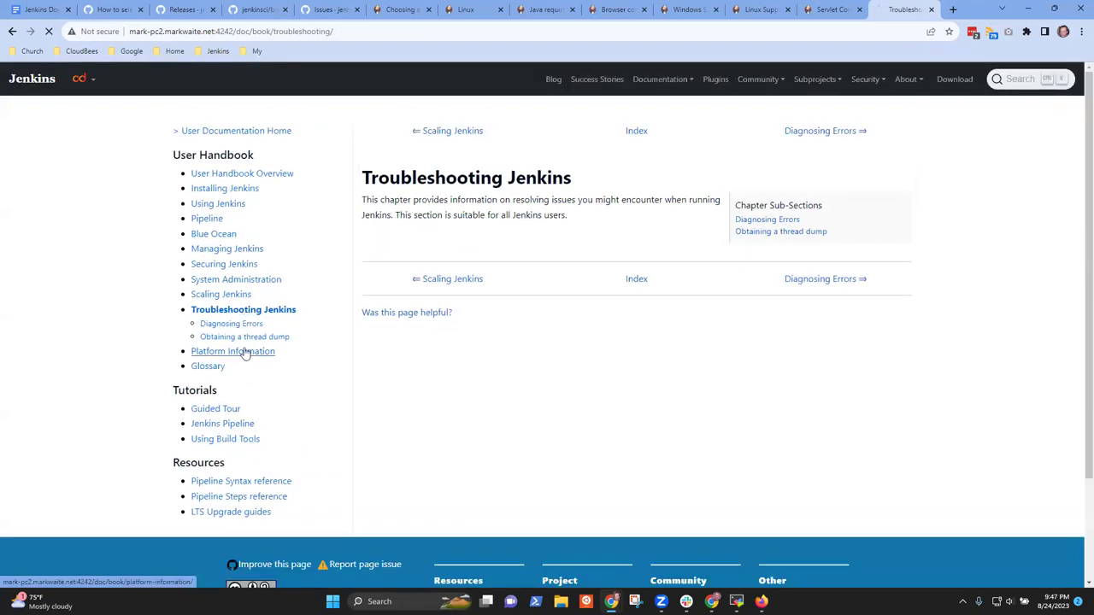
{"action": "left_click", "coordinate": [246, 354]}
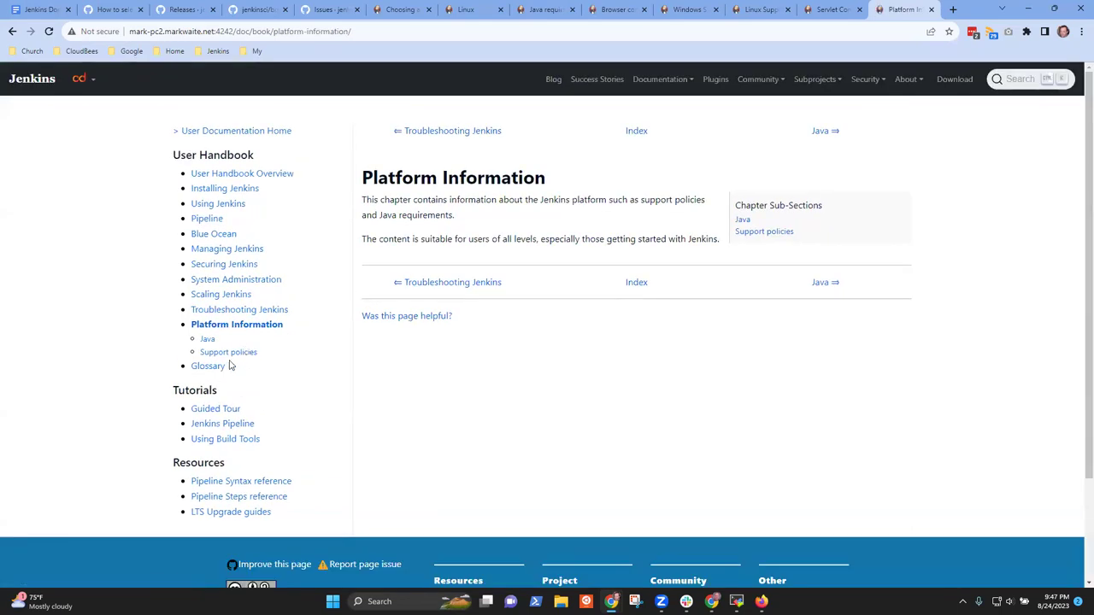
{"action": "left_click", "coordinate": [231, 353]}
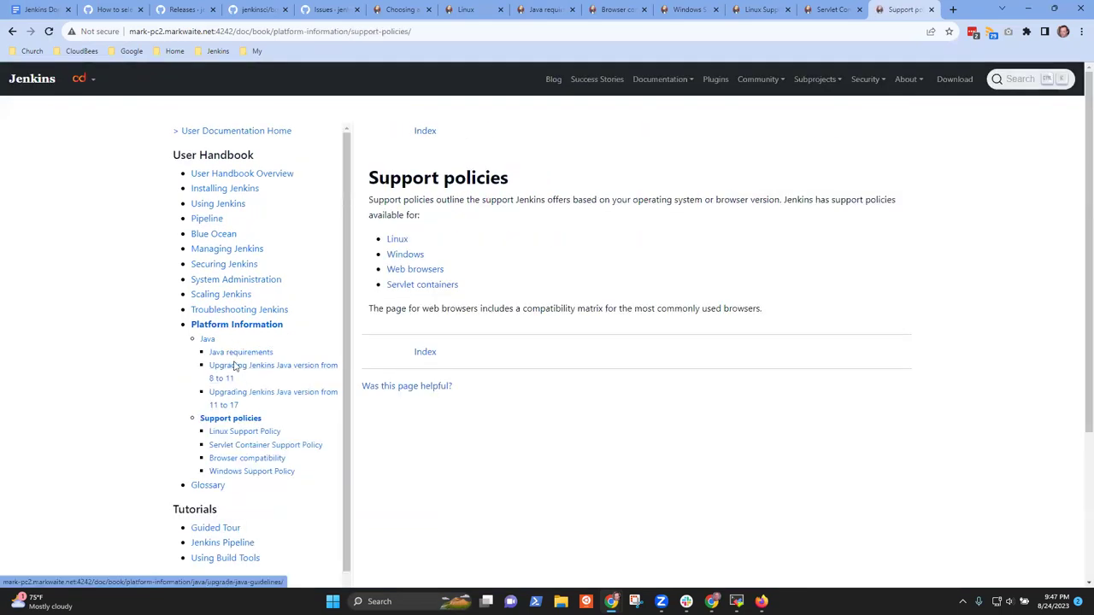
{"action": "left_click", "coordinate": [237, 354]}
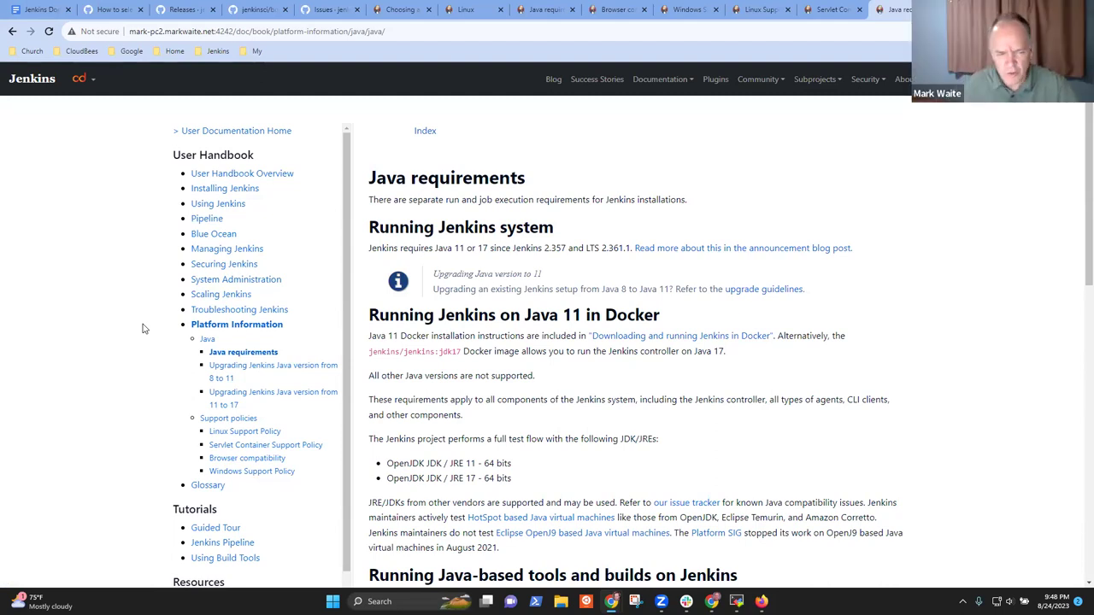
Highlight the Platform Information branch of the contents, including its Java and Support policies entries, and clear the selection
{"action": "left_click_drag", "start_coordinate": [303, 475], "coordinate": [182, 332]}
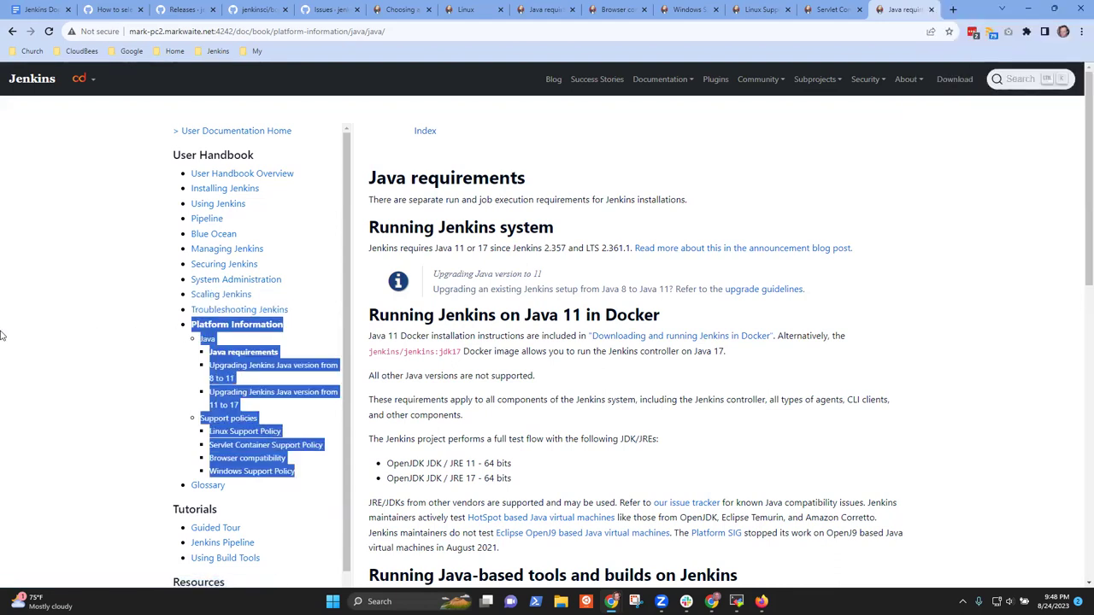
{"action": "left_click", "coordinate": [118, 326]}
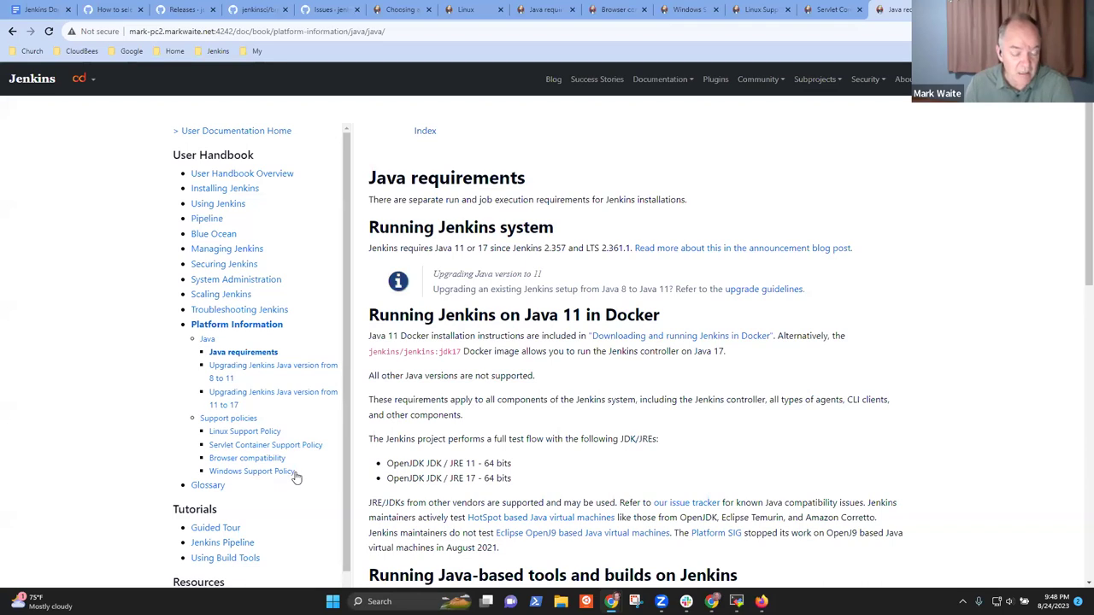
{"action": "left_click_drag", "start_coordinate": [301, 473], "coordinate": [149, 334]}
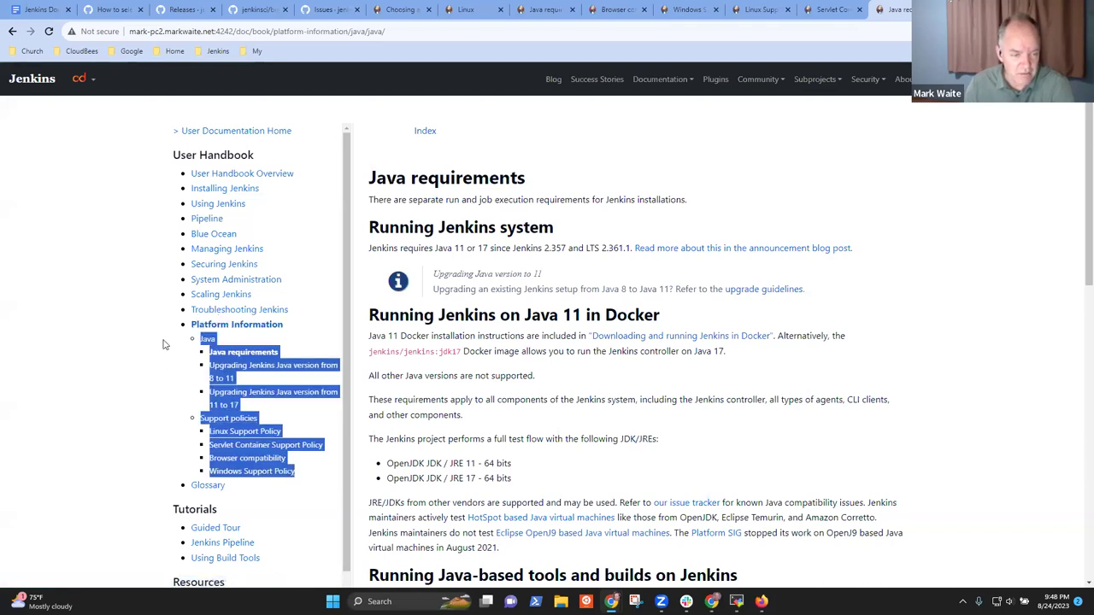
{"action": "left_click", "coordinate": [162, 347]}
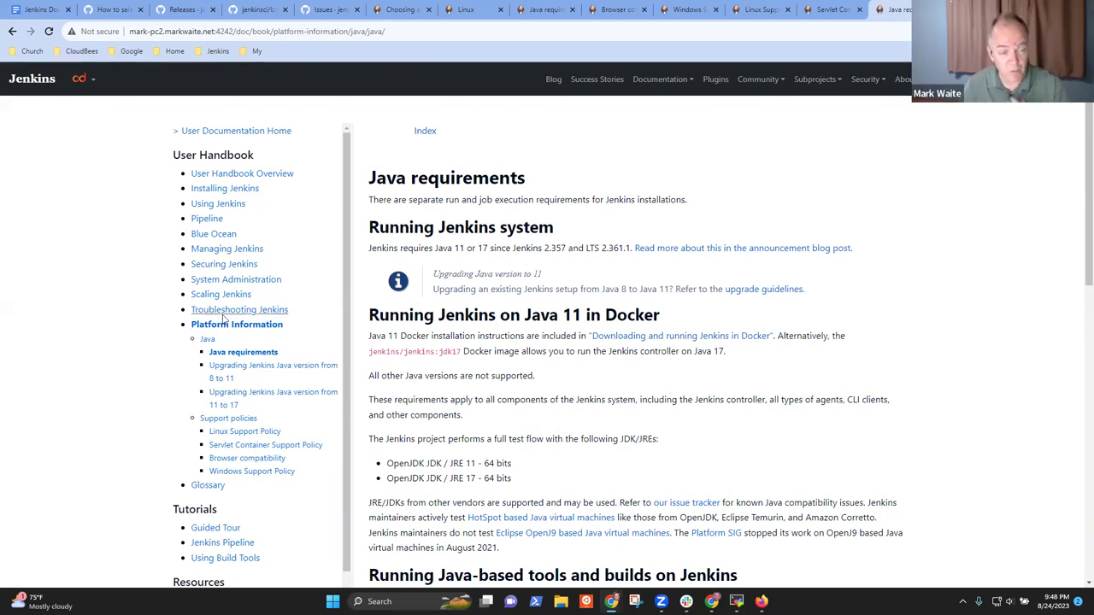
Open Reverse proxy configuration in the System Administration chapter and highlight its nested entries from Apache to iptables in the contents
{"action": "left_click", "coordinate": [253, 282]}
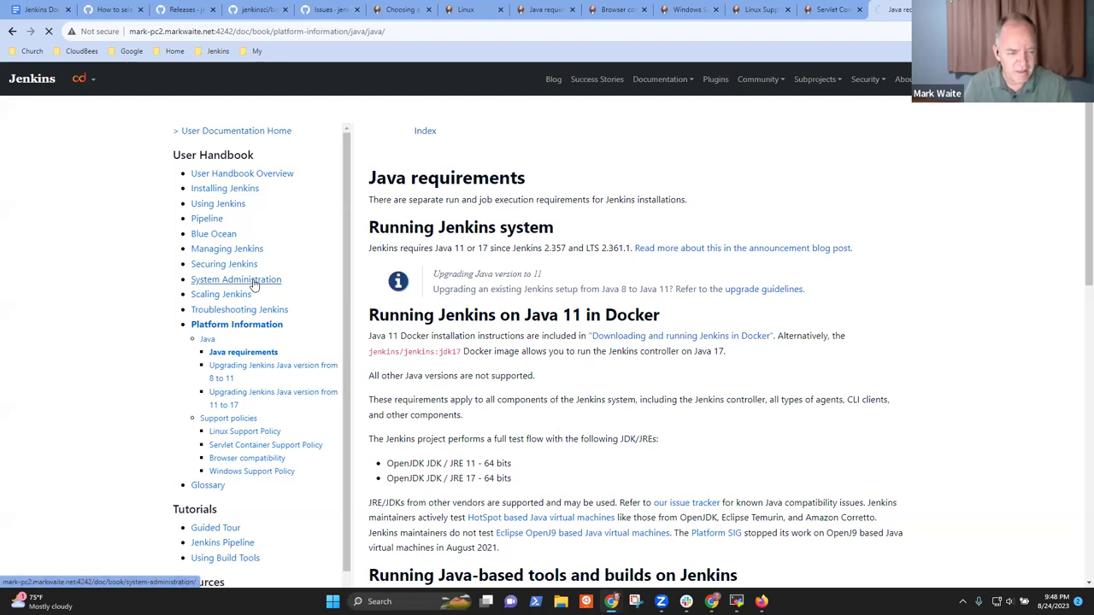
{"action": "left_click", "coordinate": [246, 390]}
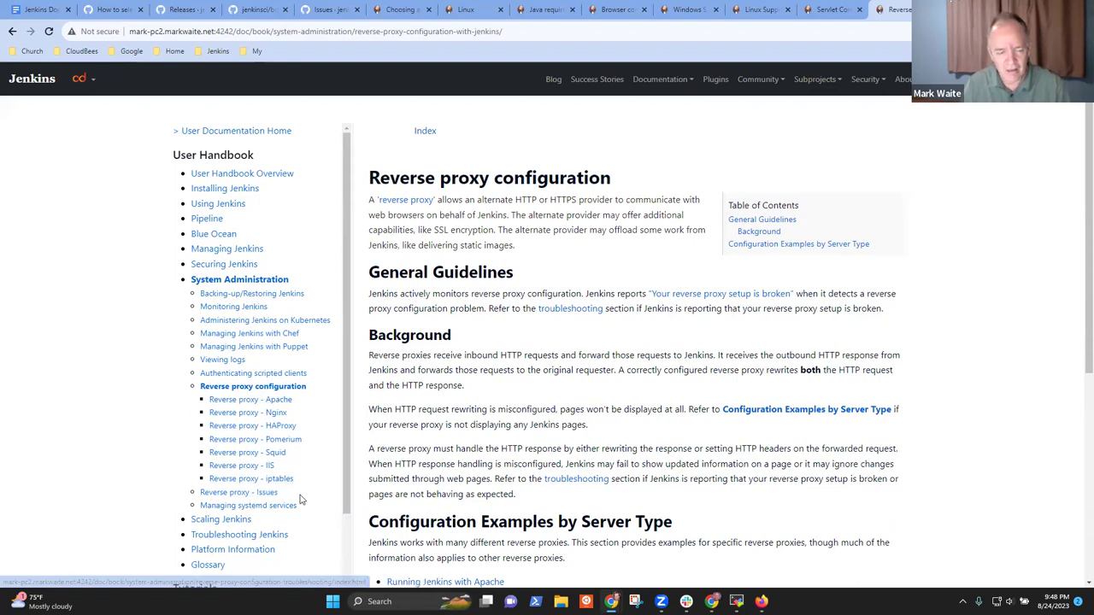
{"action": "left_click_drag", "start_coordinate": [299, 490], "coordinate": [195, 410]}
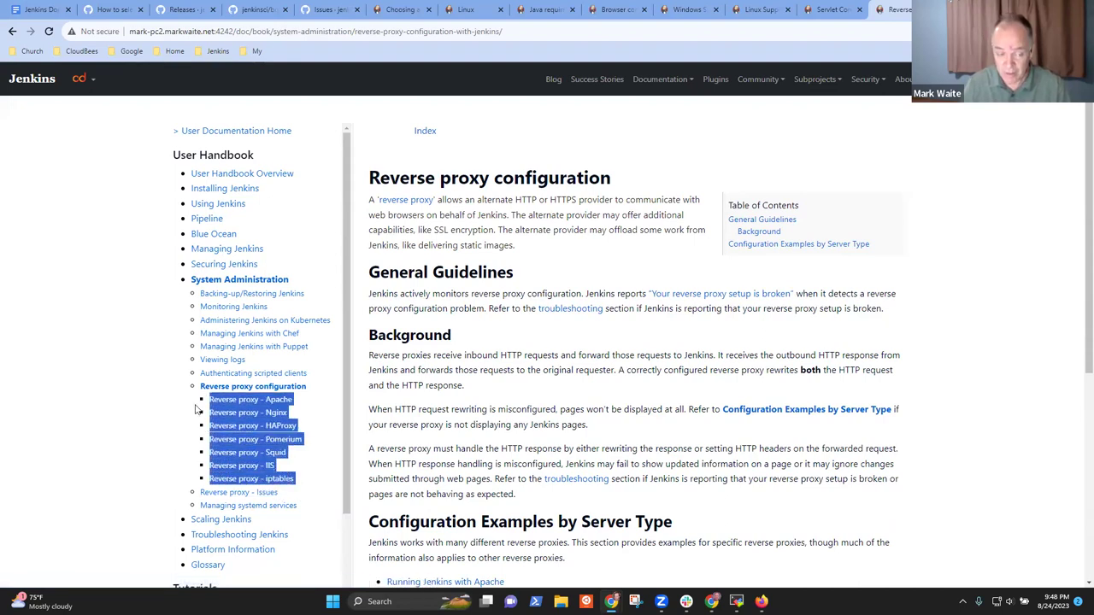
{"action": "left_click", "coordinate": [195, 410]}
{"action": "left_click_drag", "start_coordinate": [300, 484], "coordinate": [210, 406]}
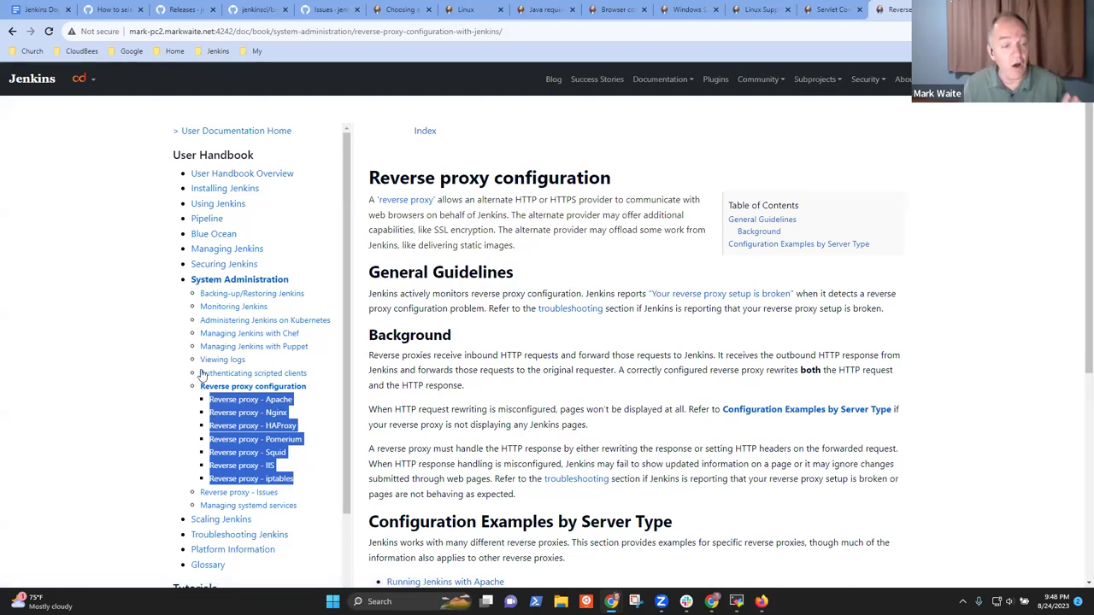
{"action": "left_click", "coordinate": [310, 491]}
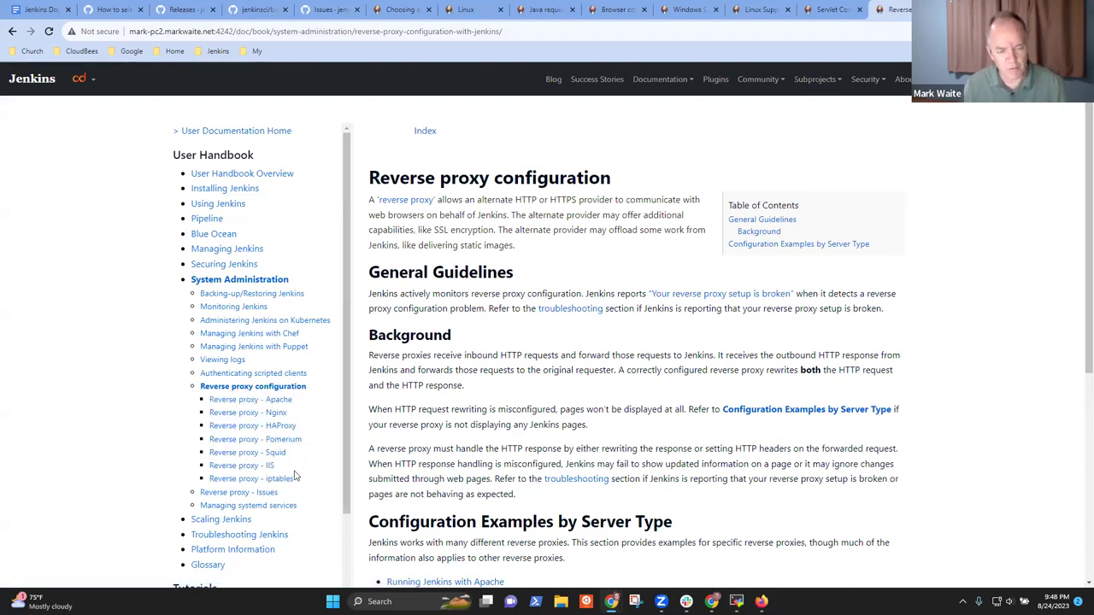
Open Support policies under Platform Information and highlight Browser compatibility, Java requirements and Servlet Container Support Policy in the contents
{"action": "scroll", "coordinate": [292, 351], "scroll_direction": "down", "scroll_amount": 2}
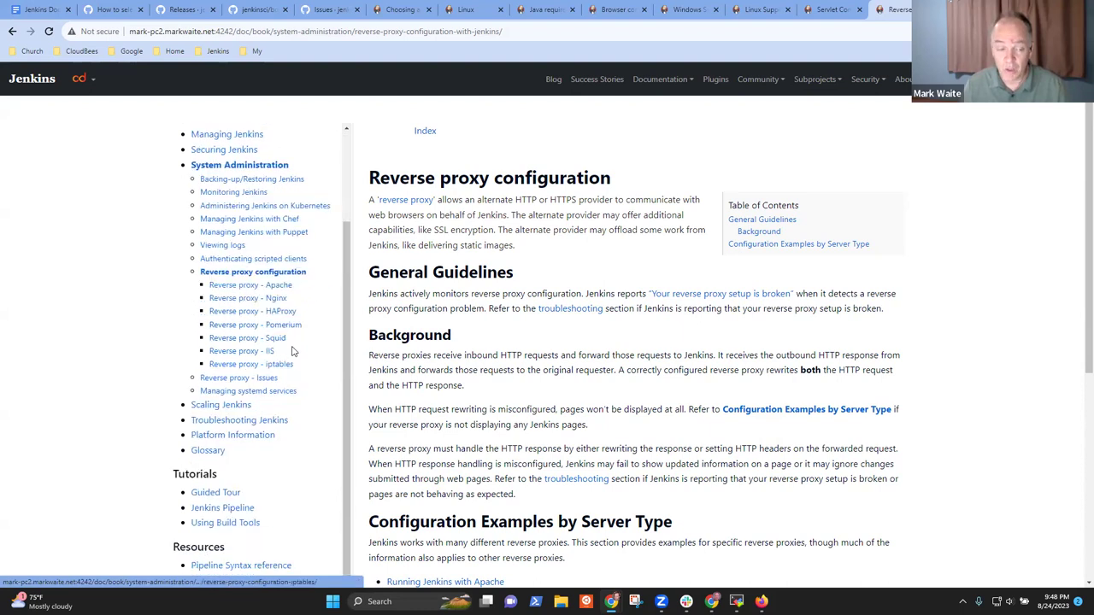
{"action": "left_click", "coordinate": [243, 437]}
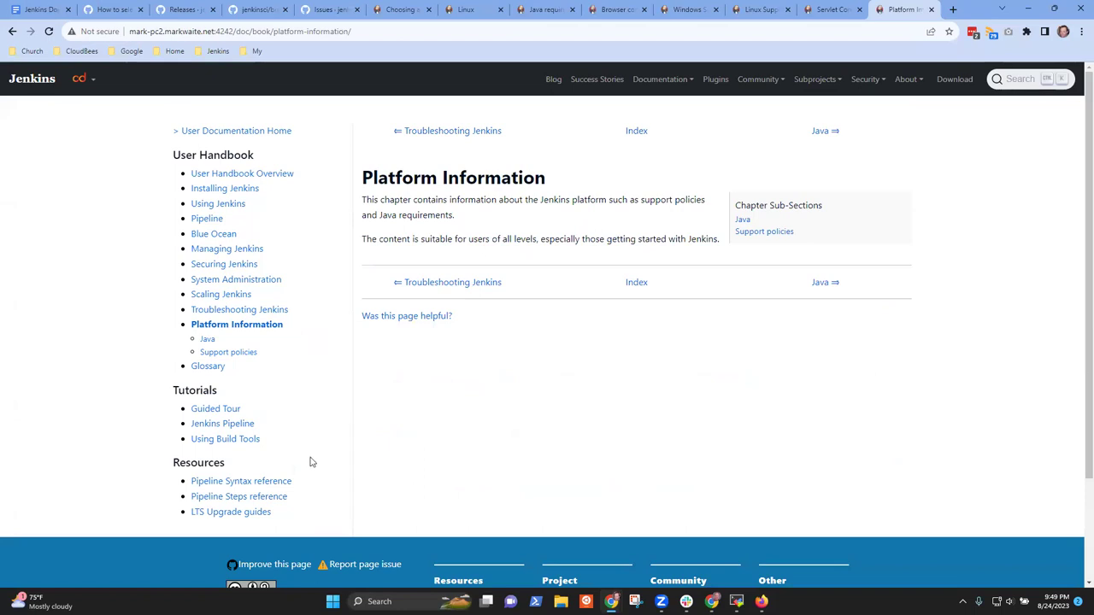
{"action": "left_click", "coordinate": [239, 357]}
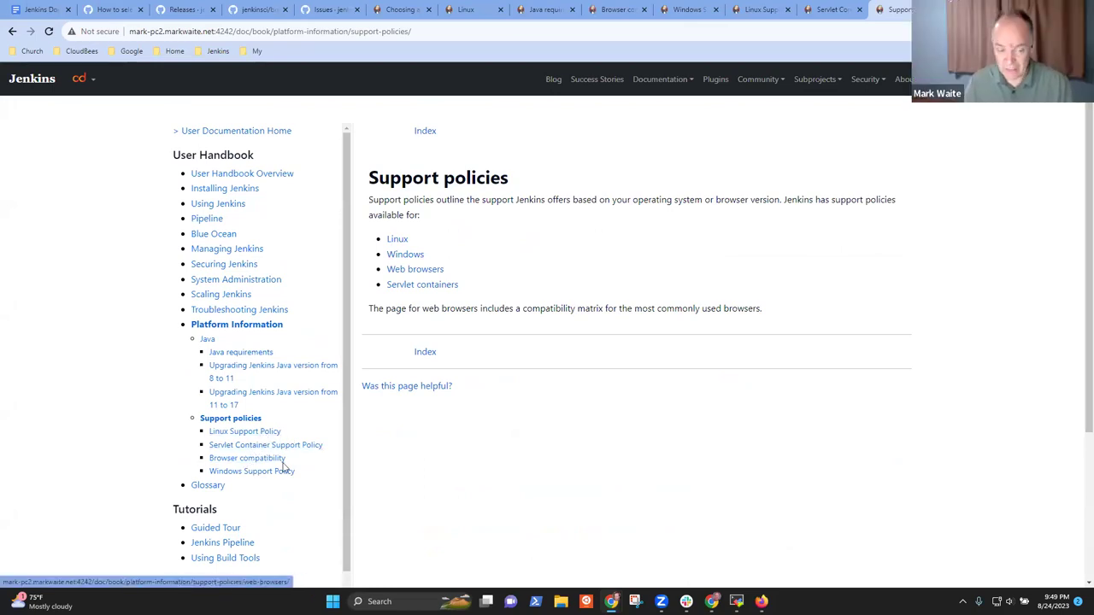
{"action": "triple_click", "coordinate": [214, 460]}
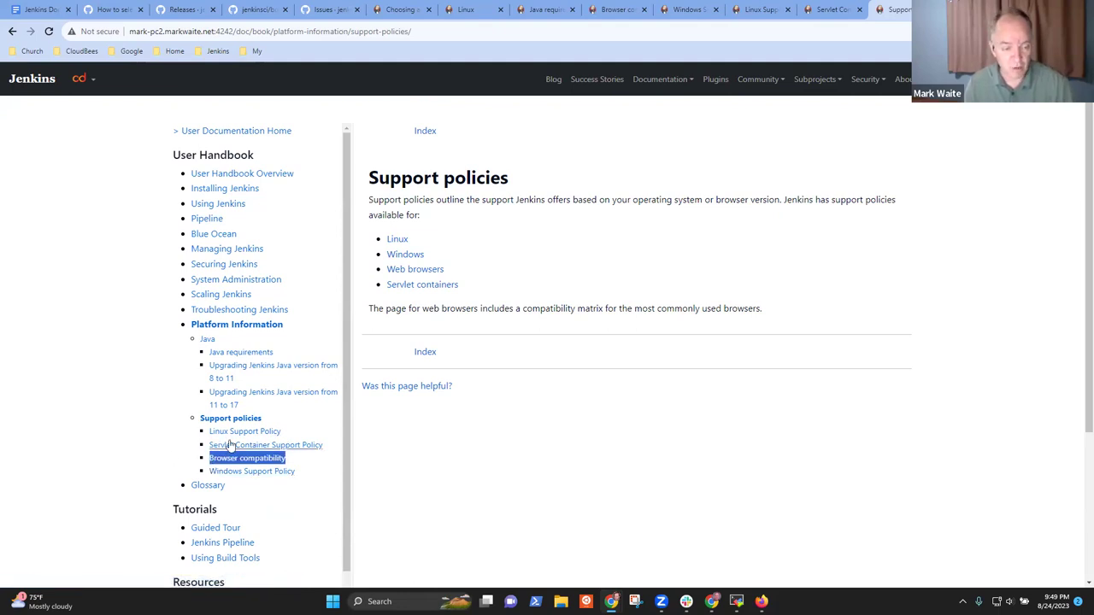
{"action": "mouse_move", "coordinate": [210, 366]}
{"action": "left_mouse_down"}
{"action": "mouse_move", "coordinate": [224, 366]}
{"action": "mouse_move", "coordinate": [178, 357]}
{"action": "mouse_move", "coordinate": [191, 357]}
{"action": "left_mouse_up"}
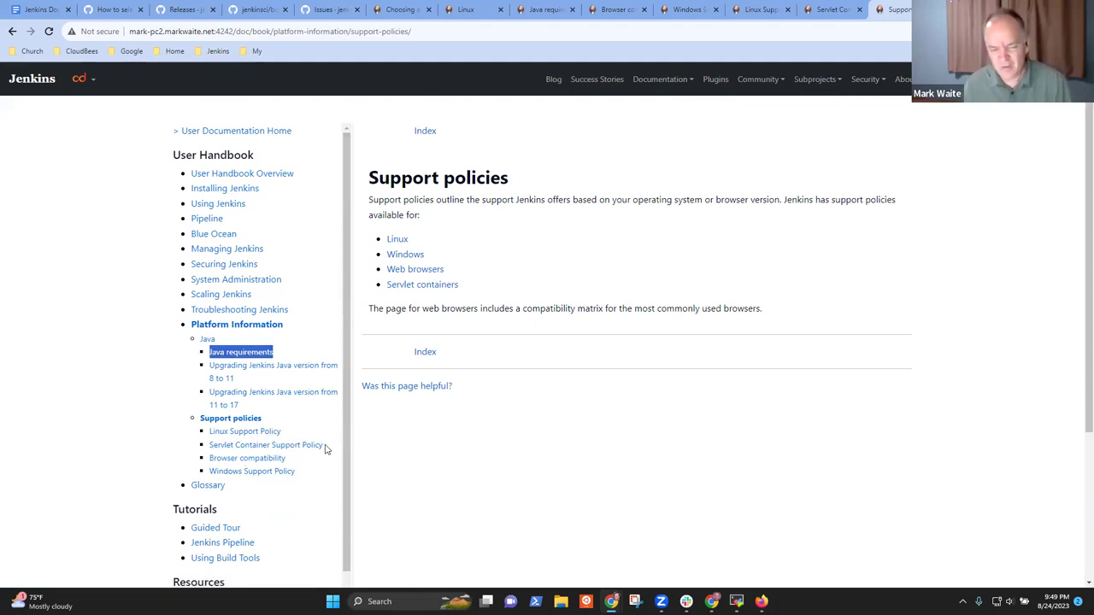
{"action": "left_click_drag", "start_coordinate": [324, 449], "coordinate": [210, 447]}
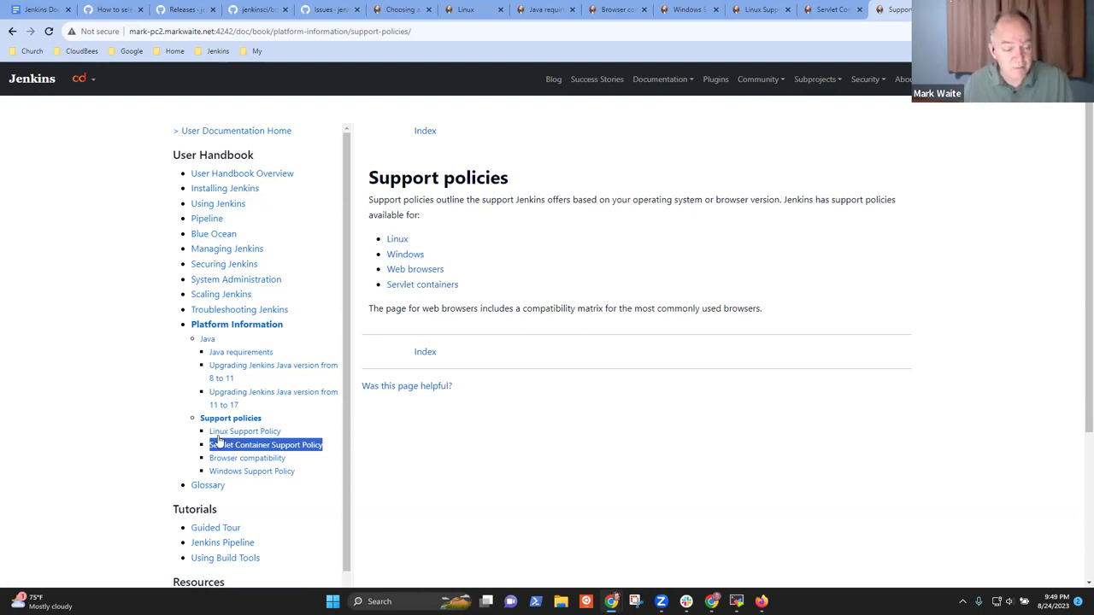
{"action": "left_click", "coordinate": [469, 477]}
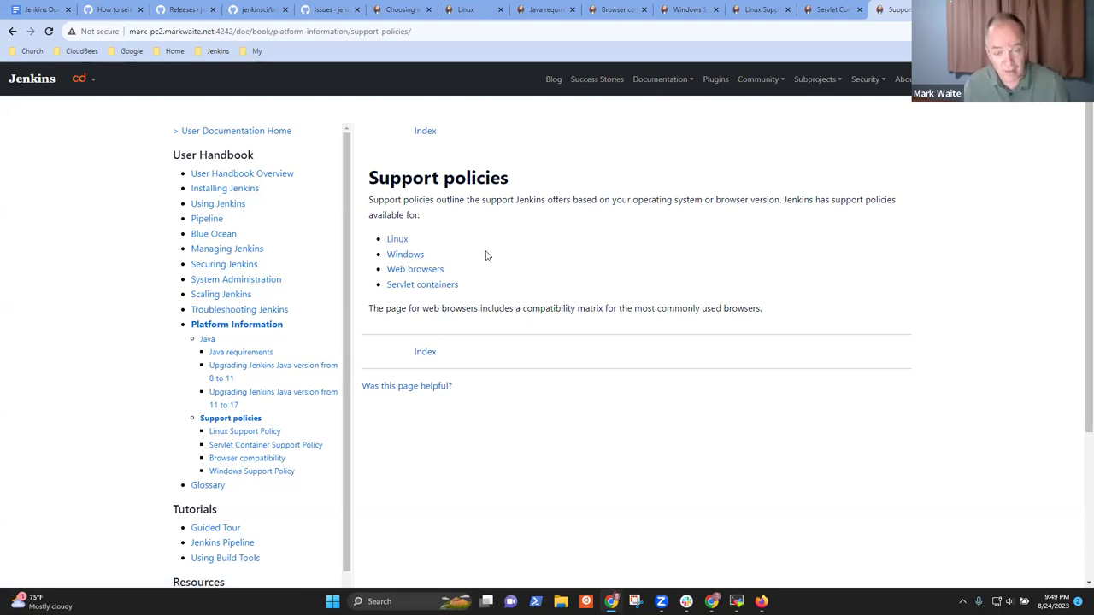
Highlight the Web browsers and Servlet containers links in the body of the Support policies page, then clear the selection
{"action": "left_click_drag", "start_coordinate": [459, 285], "coordinate": [481, 256]}
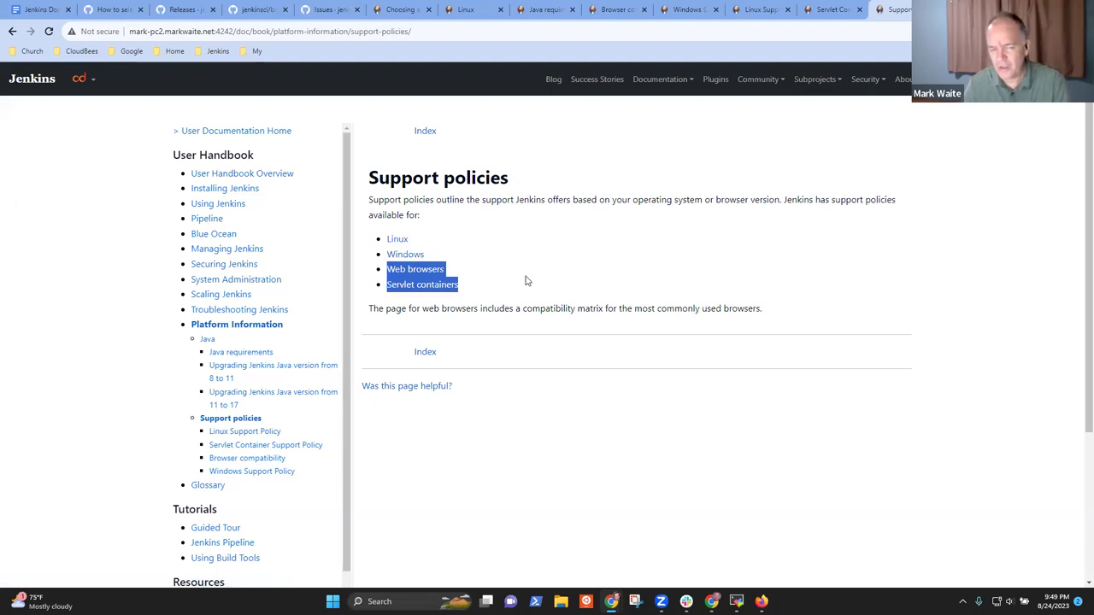
{"action": "left_click", "coordinate": [492, 298]}
{"action": "left_click_drag", "start_coordinate": [476, 291], "coordinate": [385, 269]}
{"action": "left_click", "coordinate": [476, 293]}
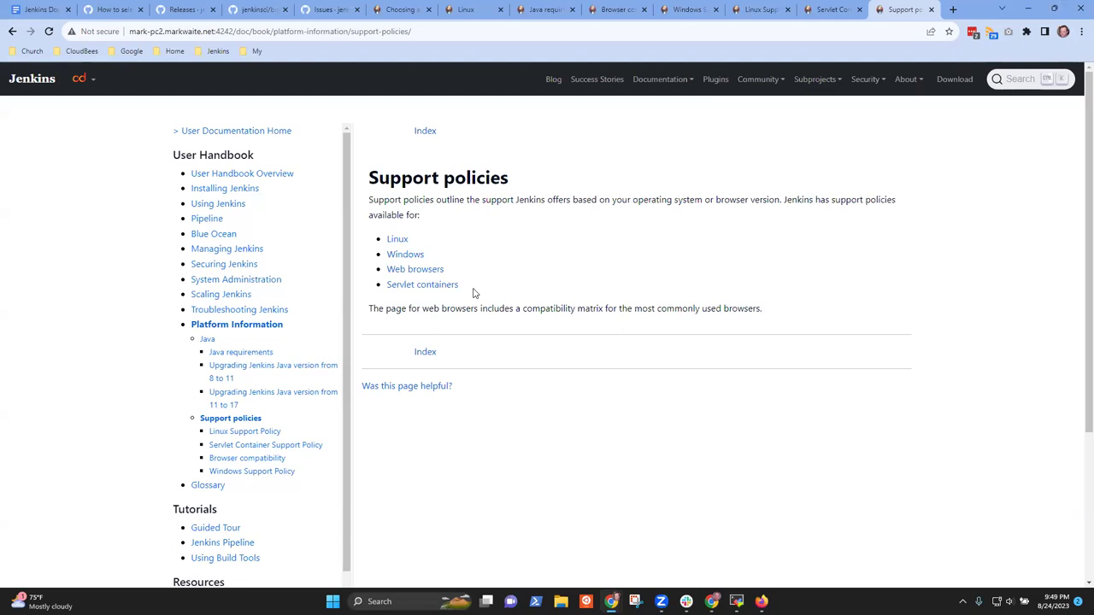
{"action": "left_click_drag", "start_coordinate": [465, 293], "coordinate": [378, 290]}
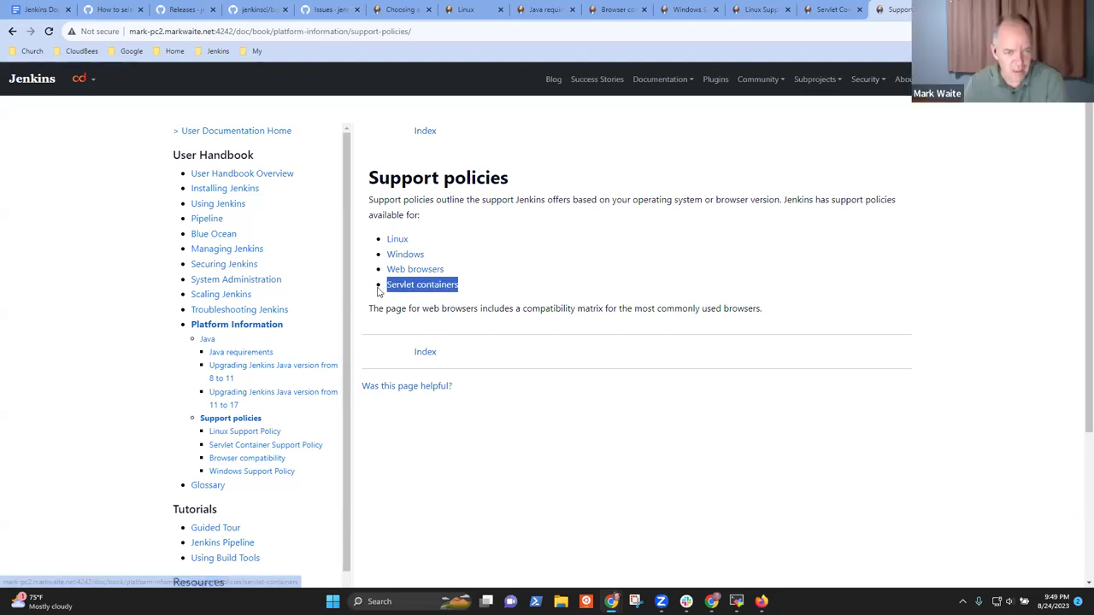
{"action": "left_click", "coordinate": [558, 283]}
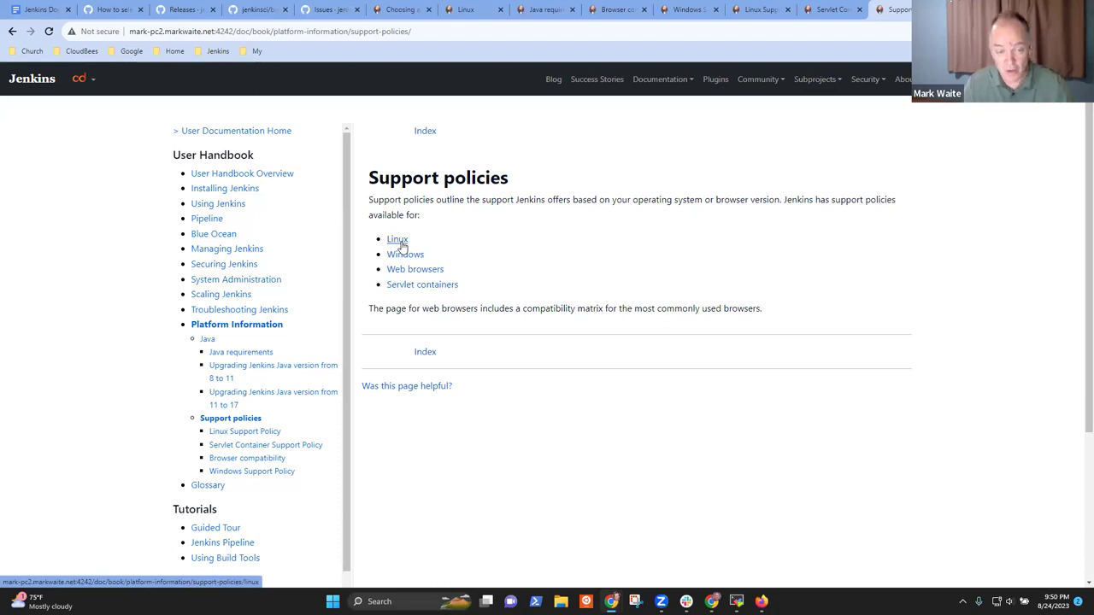
Follow the Linux link, return to the Support policies page and highlight the whole Platform Information branch in the contents
{"action": "left_click", "coordinate": [398, 240]}
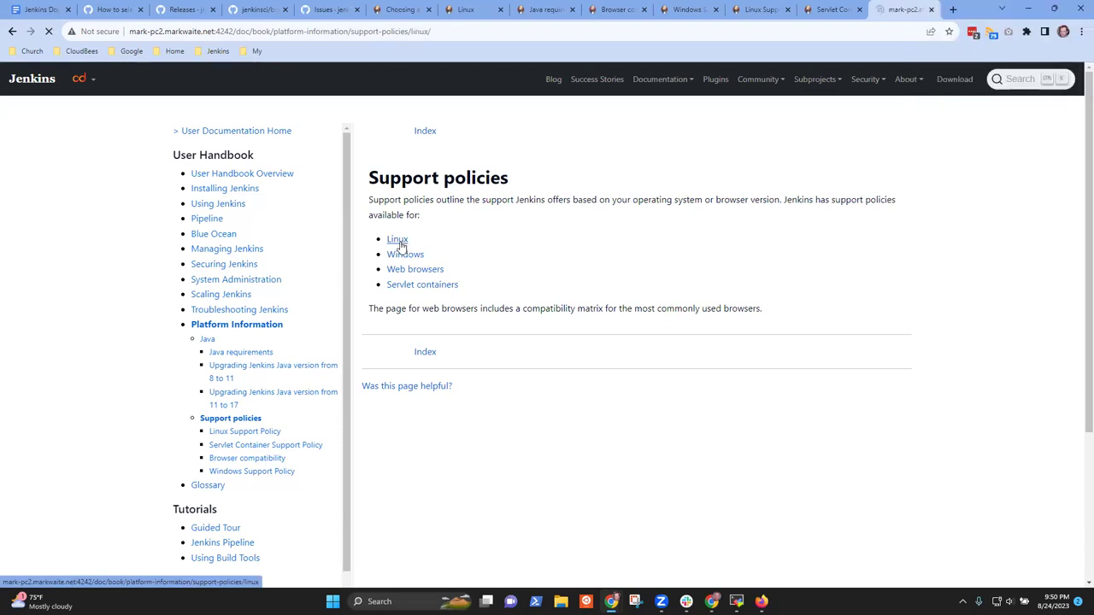
{"action": "left_click", "coordinate": [12, 31]}
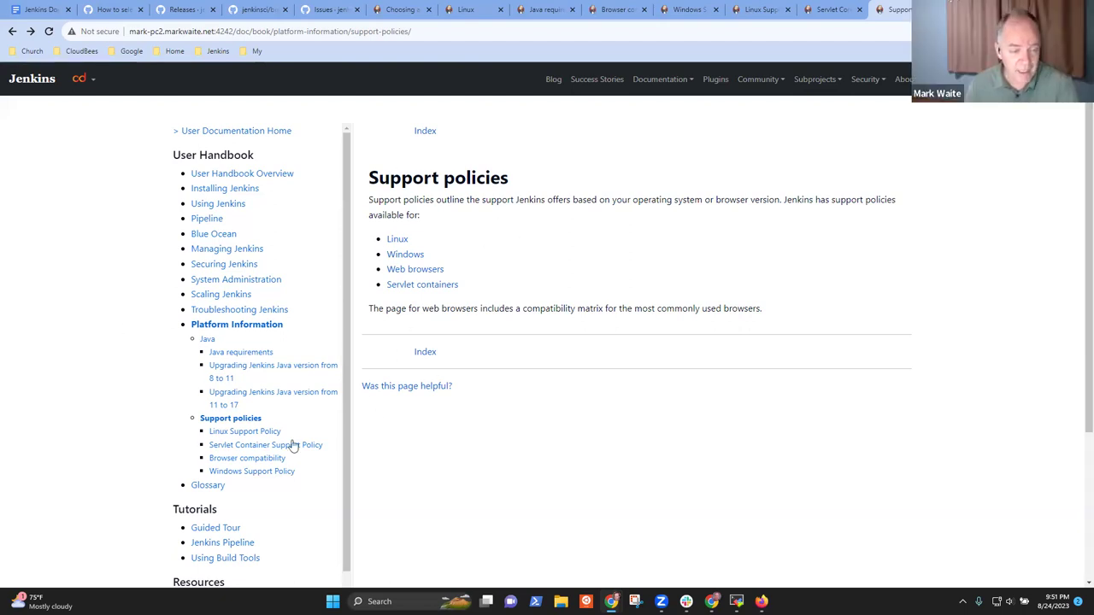
{"action": "left_click_drag", "start_coordinate": [297, 472], "coordinate": [182, 332]}
{"action": "left_click", "coordinate": [432, 430]}
{"action": "left_click_drag", "start_coordinate": [437, 385], "coordinate": [442, 385]}
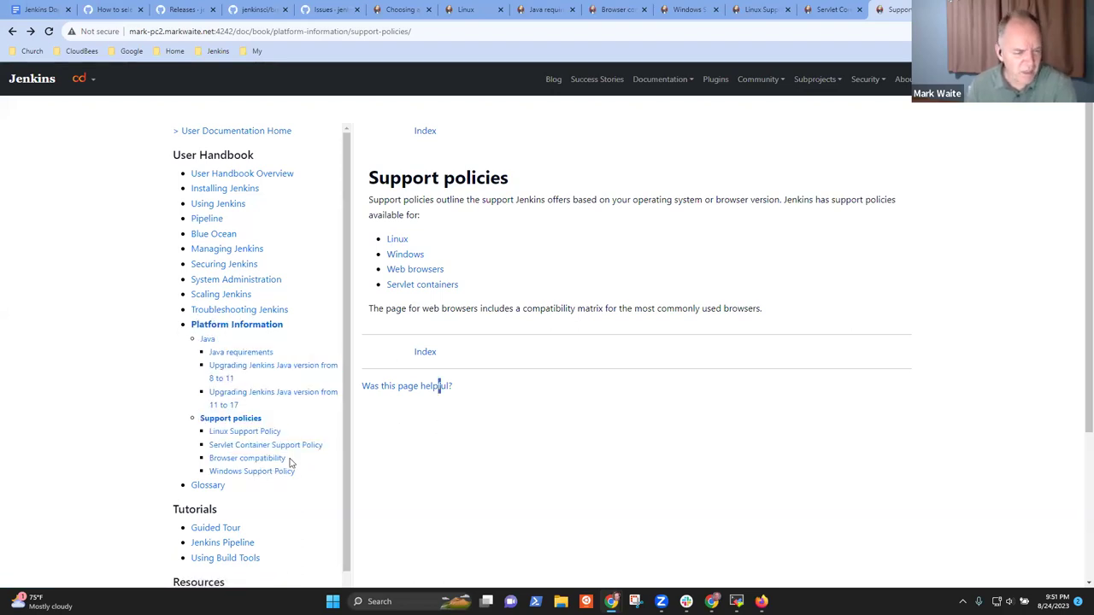
{"action": "left_click_drag", "start_coordinate": [298, 475], "coordinate": [193, 325]}
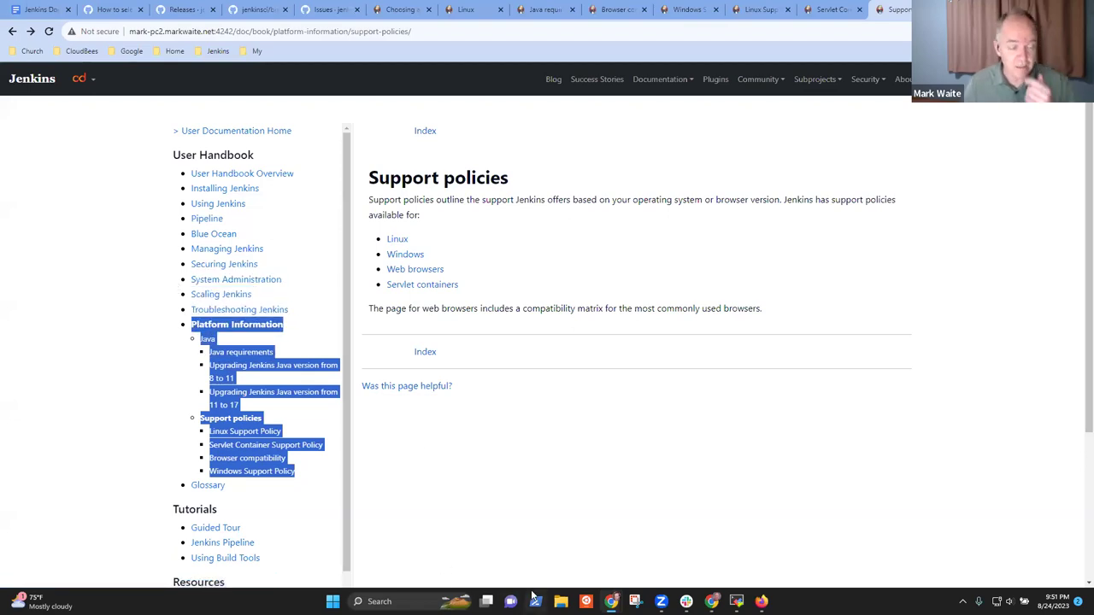
Open the Java page under Platform Information and check it alongside the office hours notes and the BOM version issue
{"action": "left_click", "coordinate": [594, 531]}
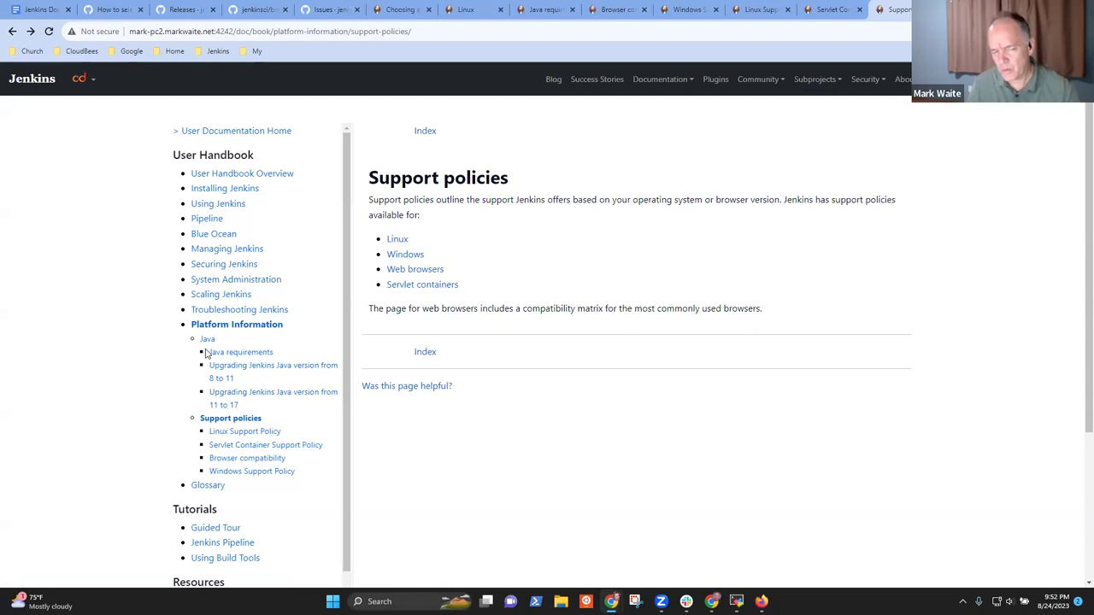
{"action": "left_click", "coordinate": [210, 339]}
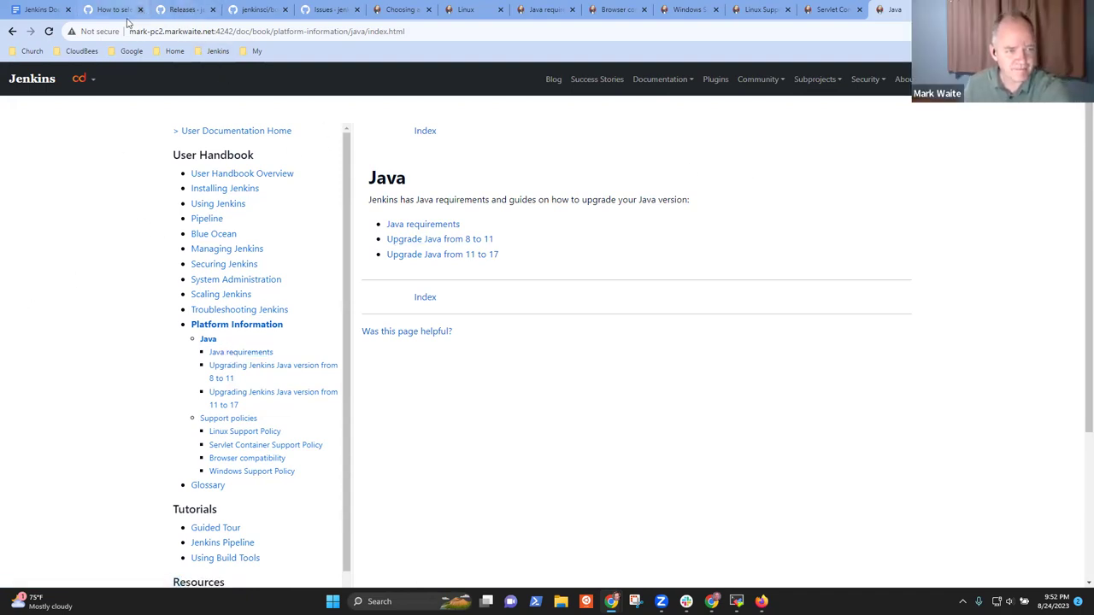
{"action": "left_click", "coordinate": [47, 10]}
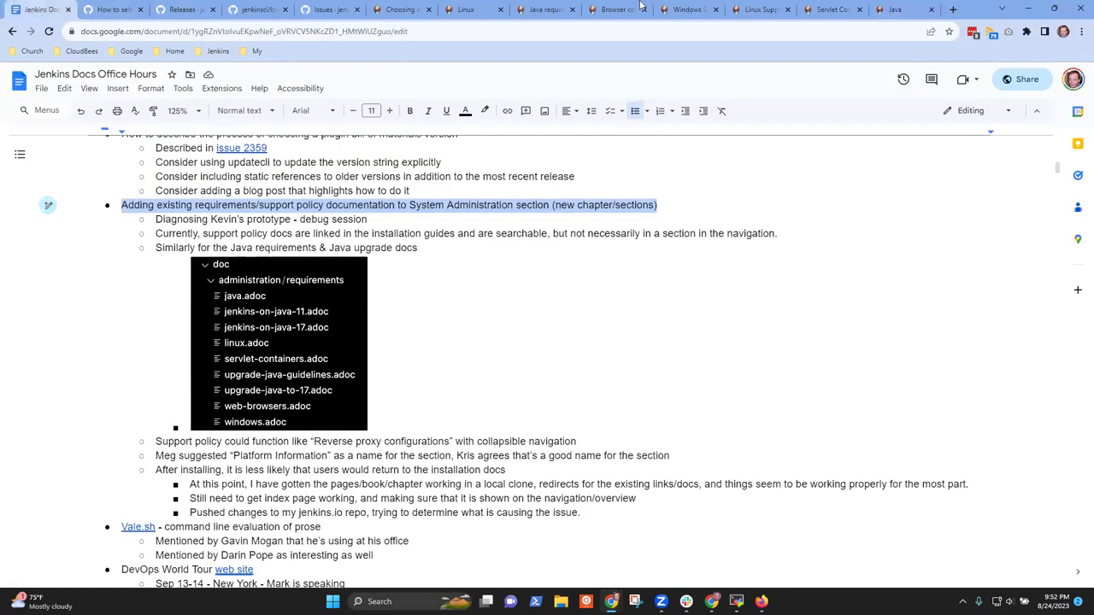
{"action": "left_click", "coordinate": [133, 12]}
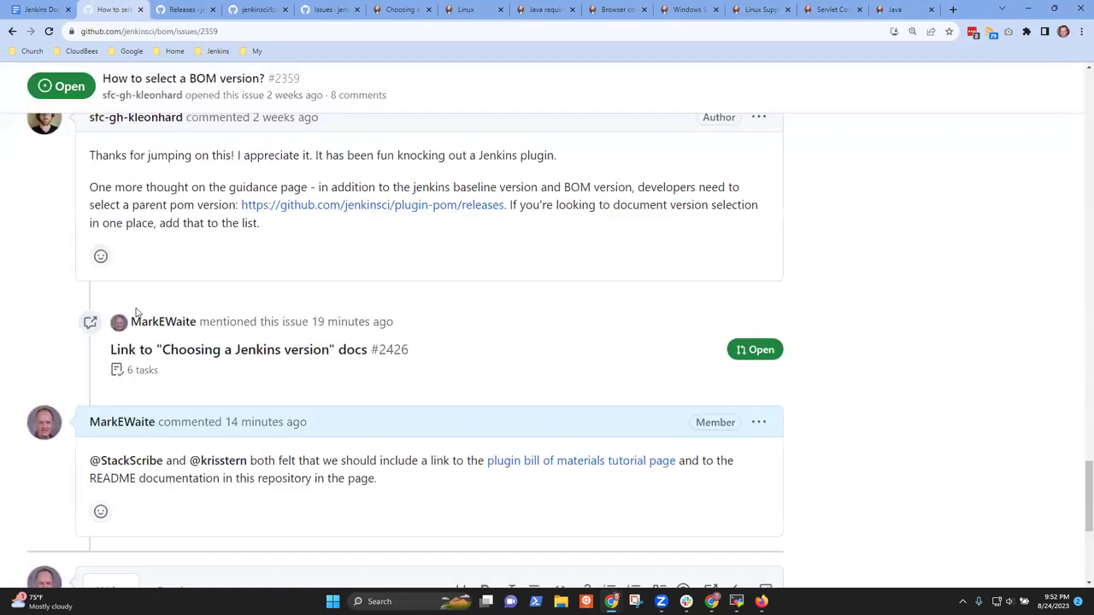
{"action": "left_click", "coordinate": [47, 10]}
{"action": "left_click", "coordinate": [893, 9]}
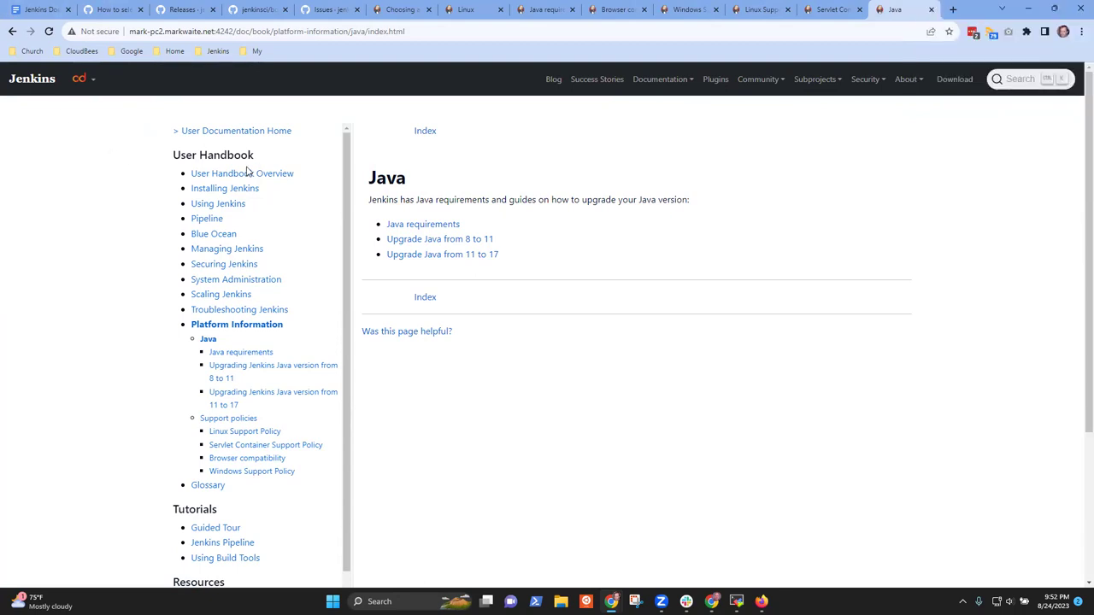
Return to the Jenkins Docs Office Hours notes, highlight the Vale.sh agenda item and open its linked website
{"action": "left_click", "coordinate": [38, 10]}
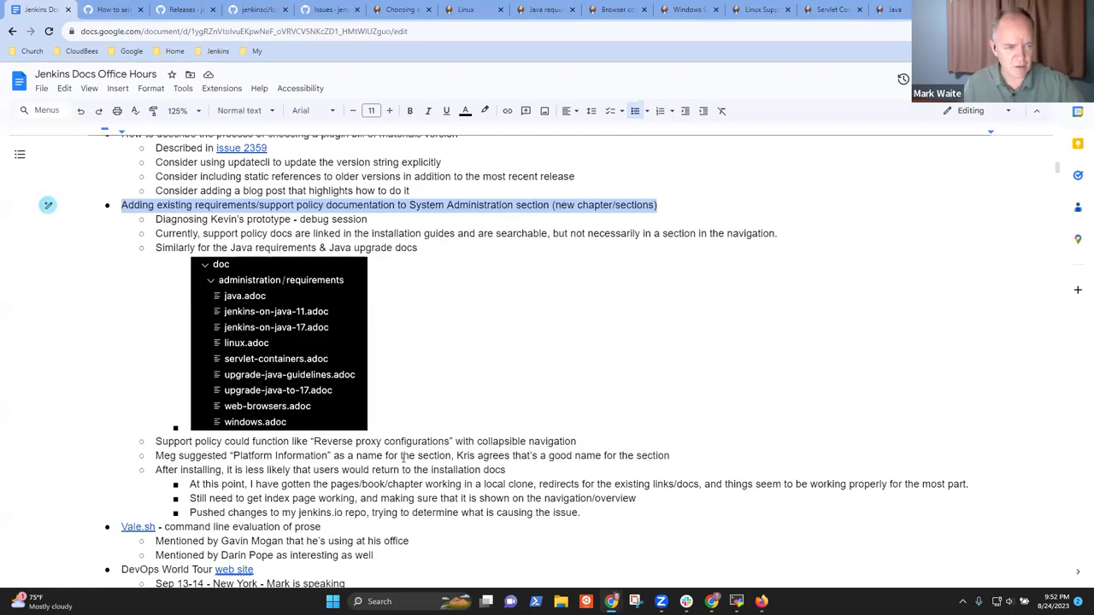
{"action": "scroll", "coordinate": [403, 455], "scroll_direction": "down", "scroll_amount": 3}
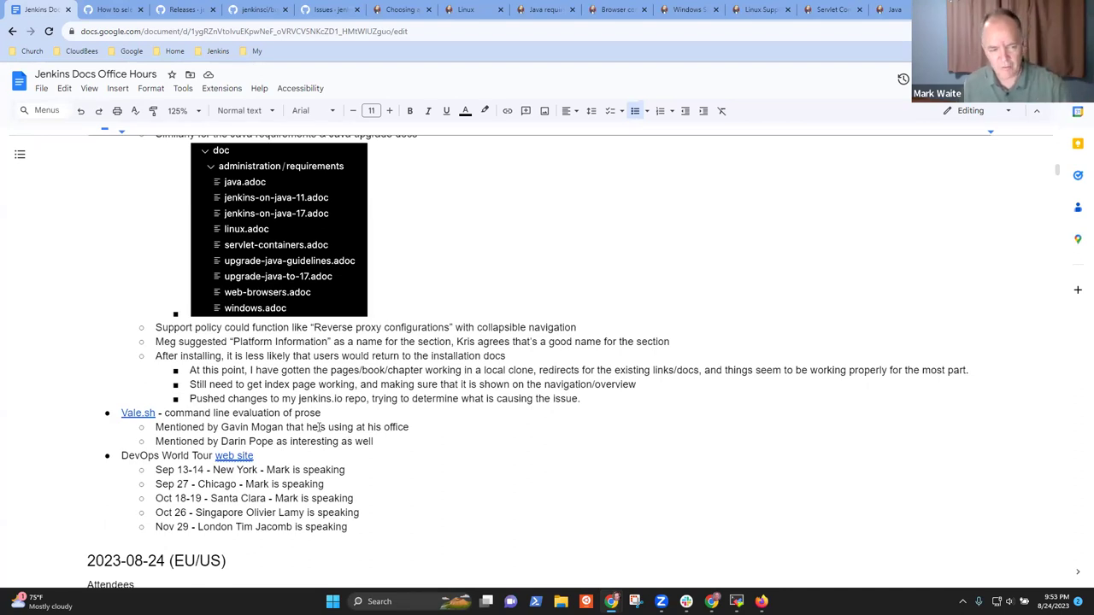
{"action": "scroll", "coordinate": [319, 427], "scroll_direction": "up", "scroll_amount": 4}
{"action": "scroll", "coordinate": [342, 436], "scroll_direction": "down", "scroll_amount": 3}
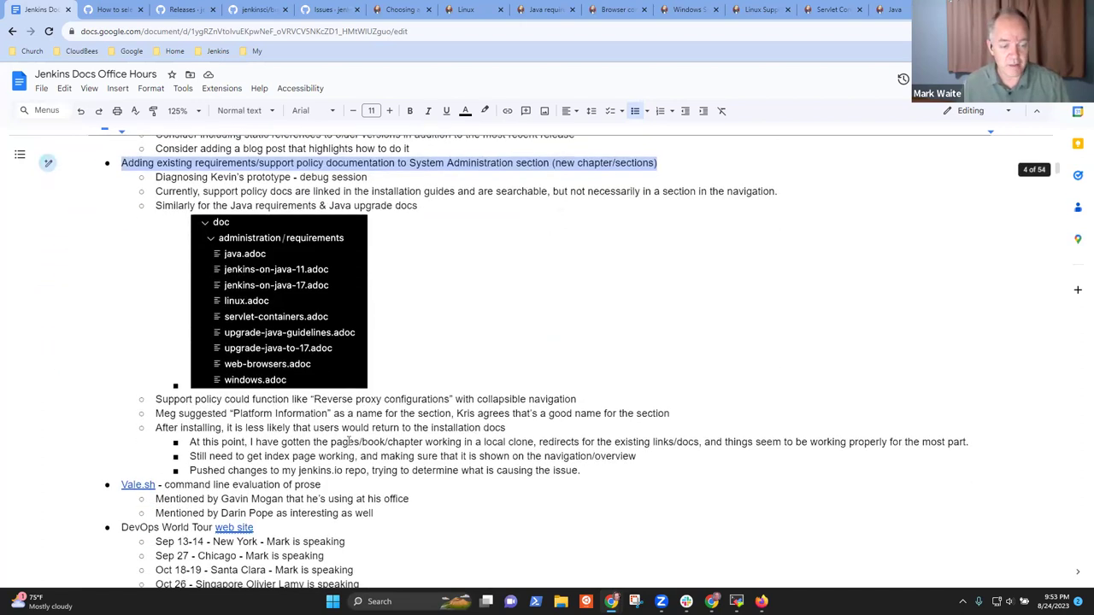
{"action": "scroll", "coordinate": [349, 441], "scroll_direction": "down", "scroll_amount": 1}
{"action": "left_click_drag", "start_coordinate": [323, 413], "coordinate": [137, 415]}
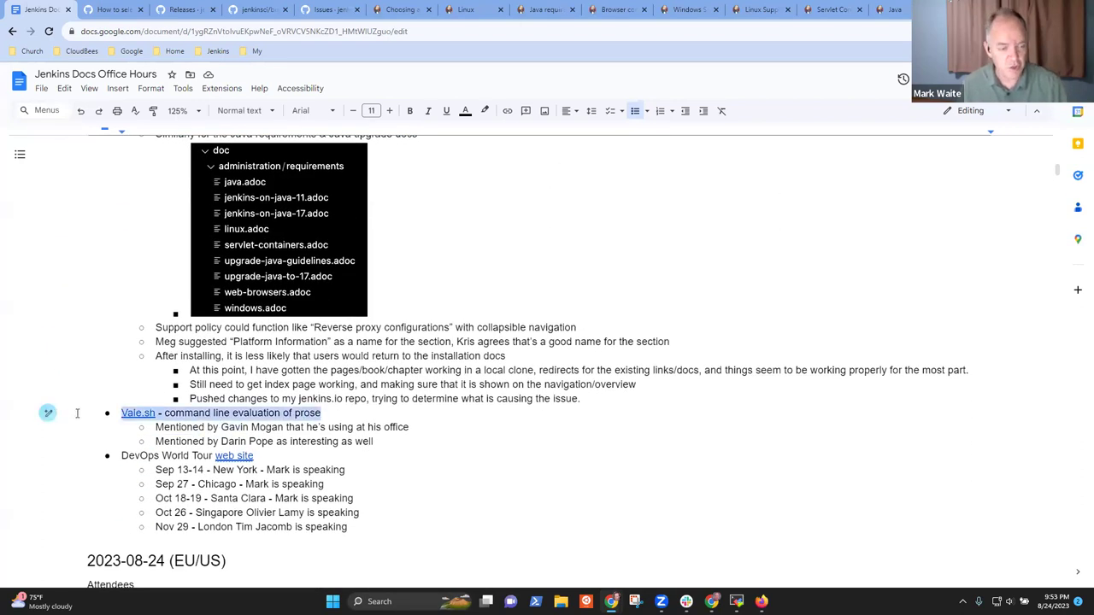
{"action": "left_click", "coordinate": [142, 414]}
{"action": "left_click", "coordinate": [168, 436]}
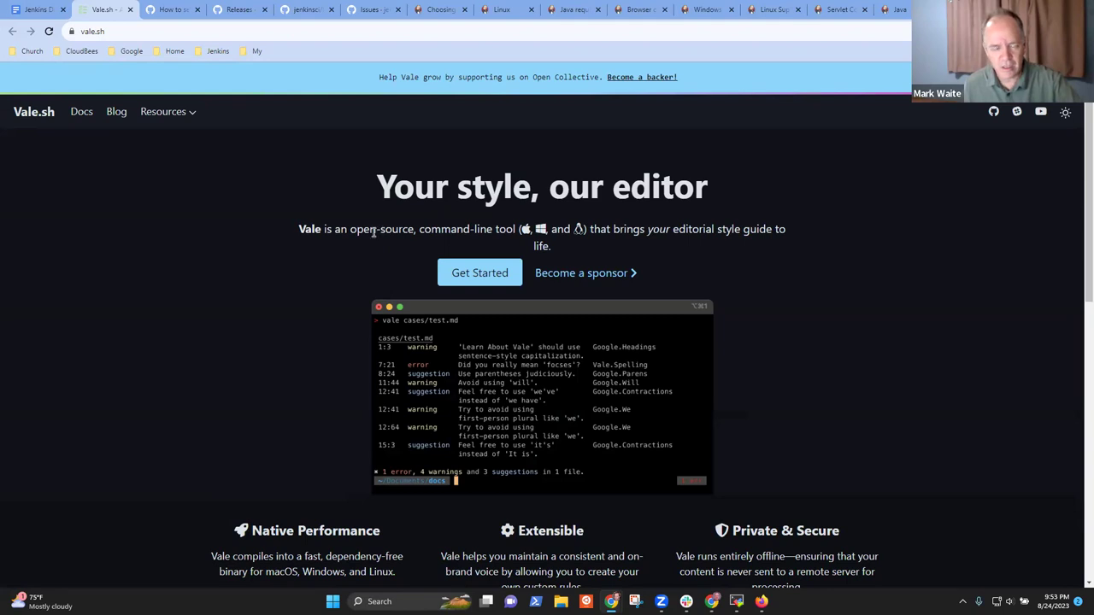
Highlight the description of Vale as a command-line editorial style guide tool and look over the features below it
{"action": "left_click_drag", "start_coordinate": [377, 232], "coordinate": [554, 246]}
{"action": "left_click_drag", "start_coordinate": [340, 231], "coordinate": [778, 229]}
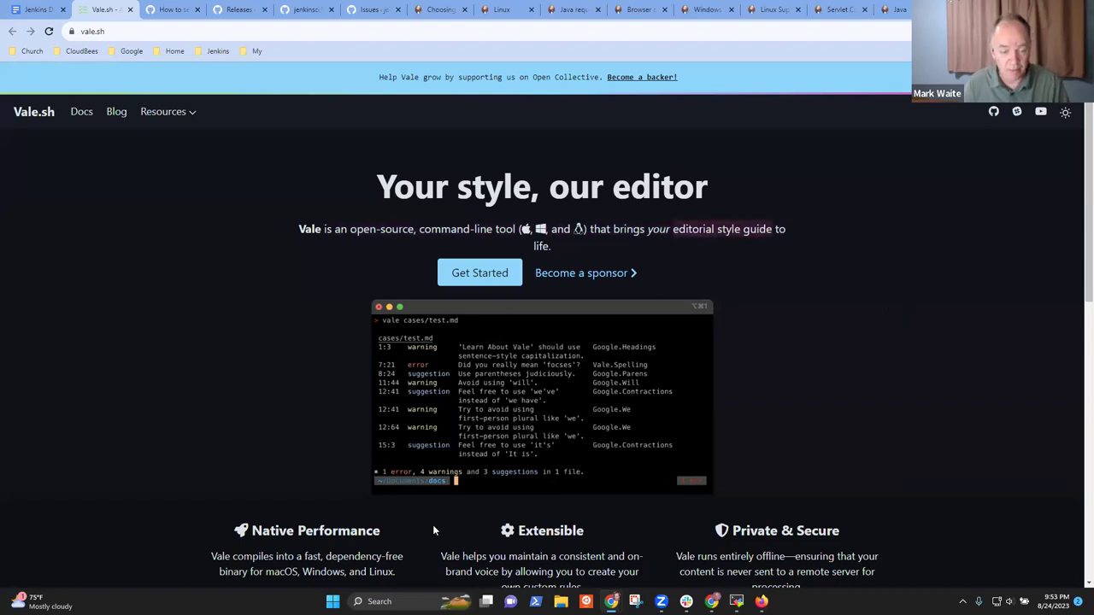
{"action": "scroll", "coordinate": [433, 531], "scroll_direction": "down", "scroll_amount": 2}
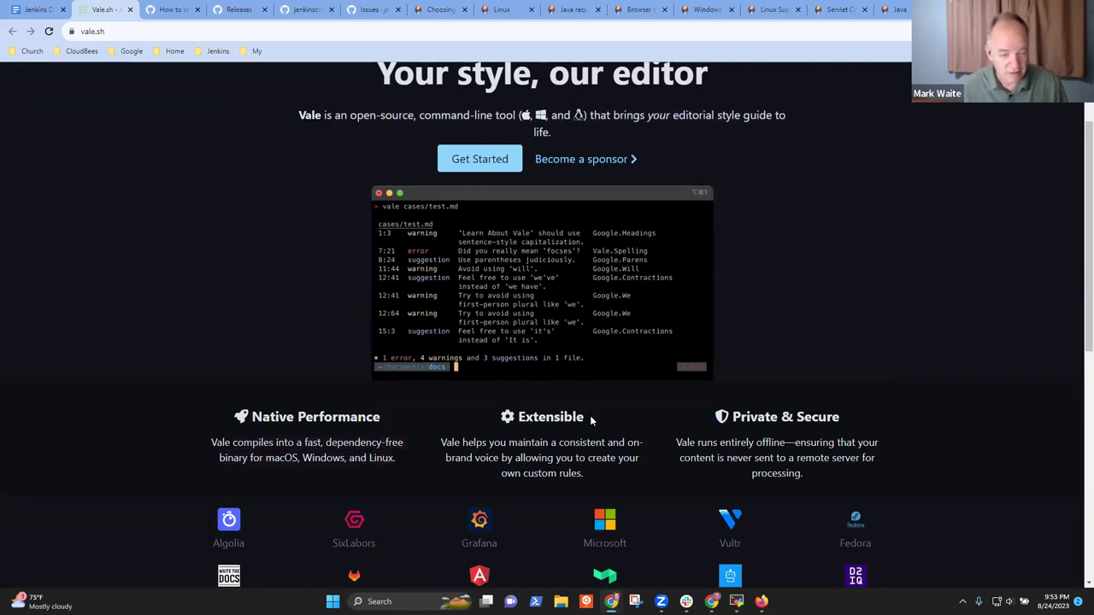
{"action": "scroll", "coordinate": [717, 416], "scroll_direction": "up", "scroll_amount": 2}
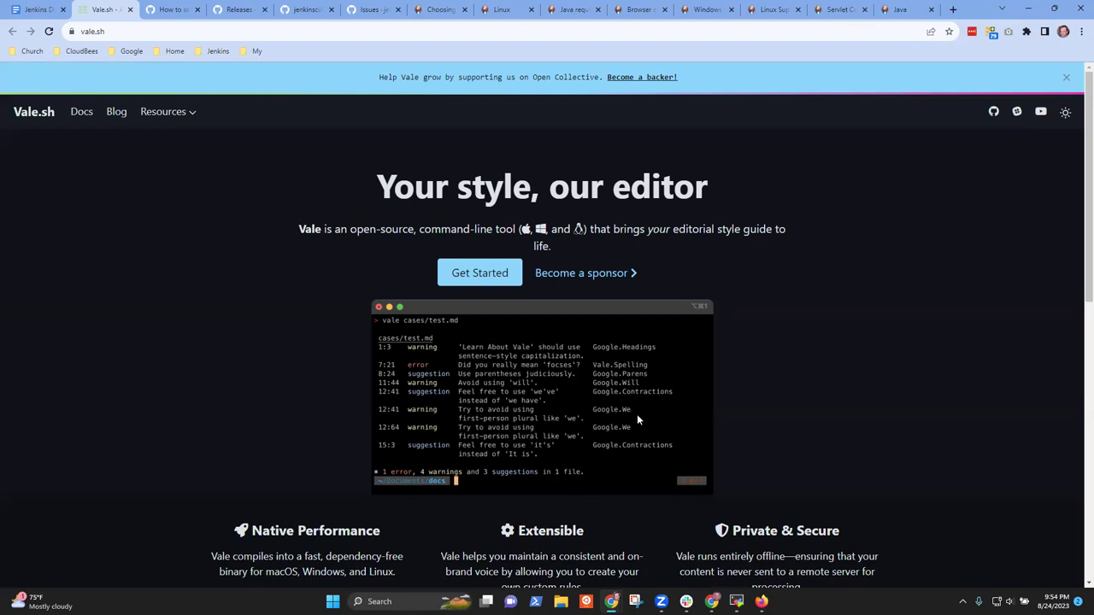
Highlight the Extensible paragraph about creating custom rules on the Vale home page
{"action": "scroll", "coordinate": [592, 365], "scroll_direction": "down", "scroll_amount": 2}
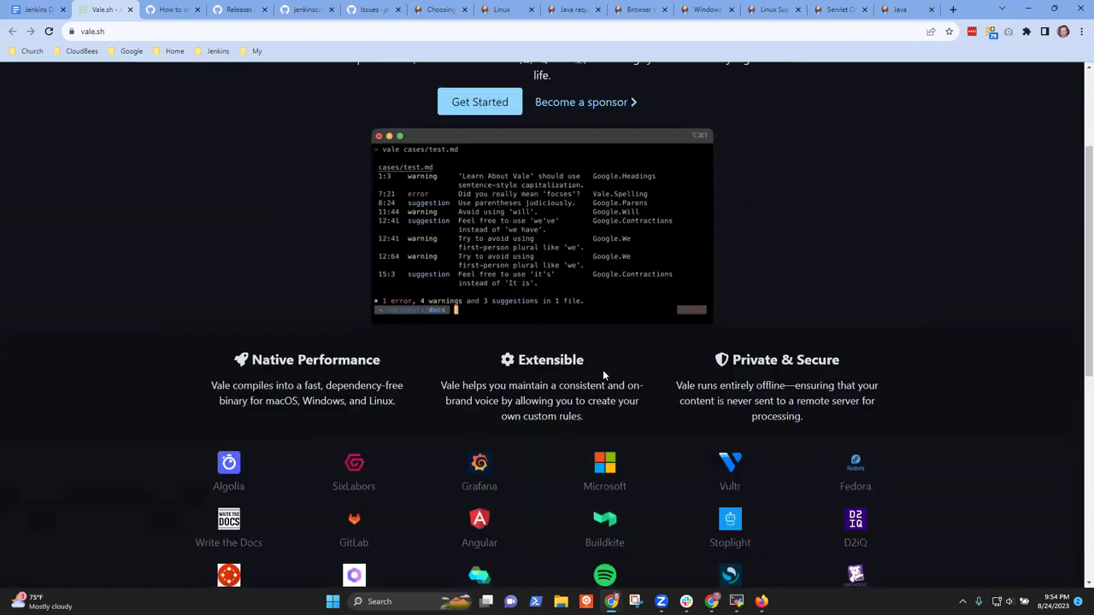
{"action": "scroll", "coordinate": [517, 391], "scroll_direction": "up", "scroll_amount": 1}
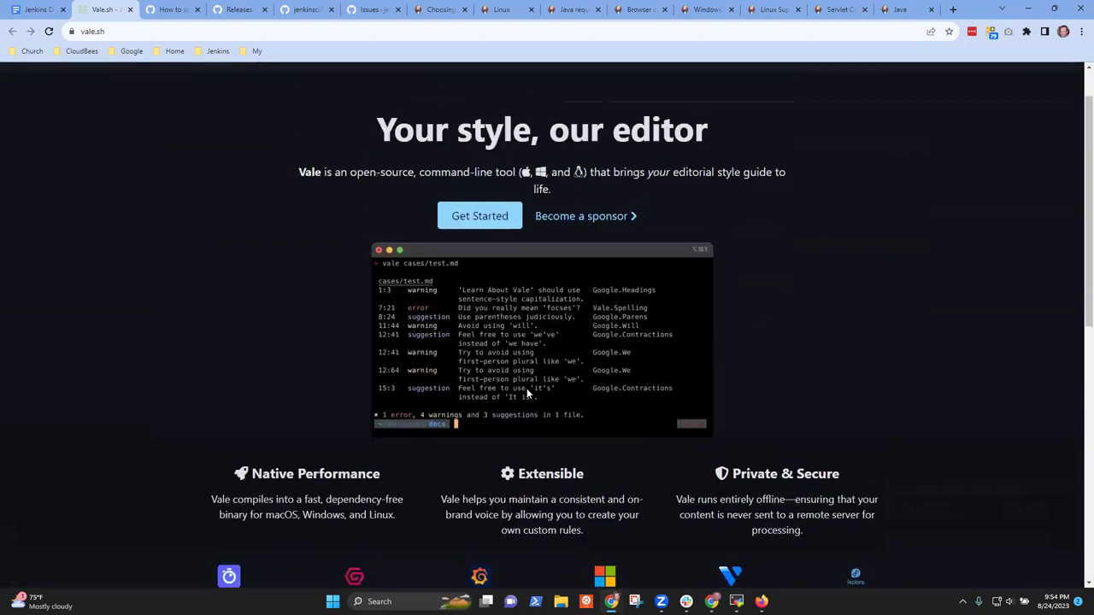
{"action": "left_click_drag", "start_coordinate": [592, 532], "coordinate": [438, 501]}
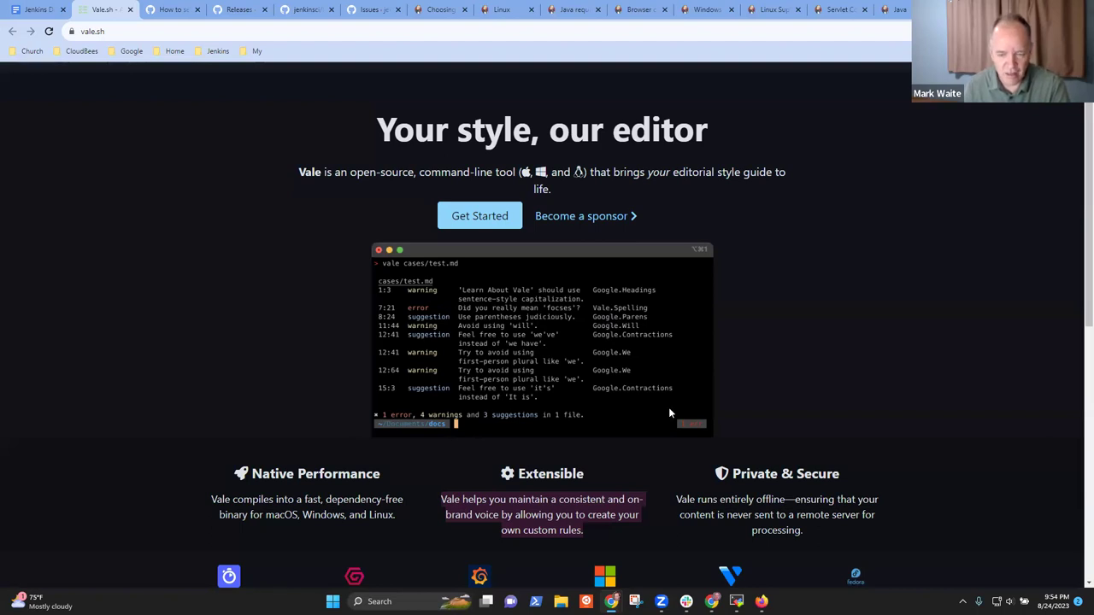
Examine the organizations listed on the Vale home page and dismiss the Open Collective backer banner
{"action": "scroll", "coordinate": [669, 414], "scroll_direction": "down", "scroll_amount": 1}
{"action": "scroll", "coordinate": [641, 416], "scroll_direction": "down", "scroll_amount": 3}
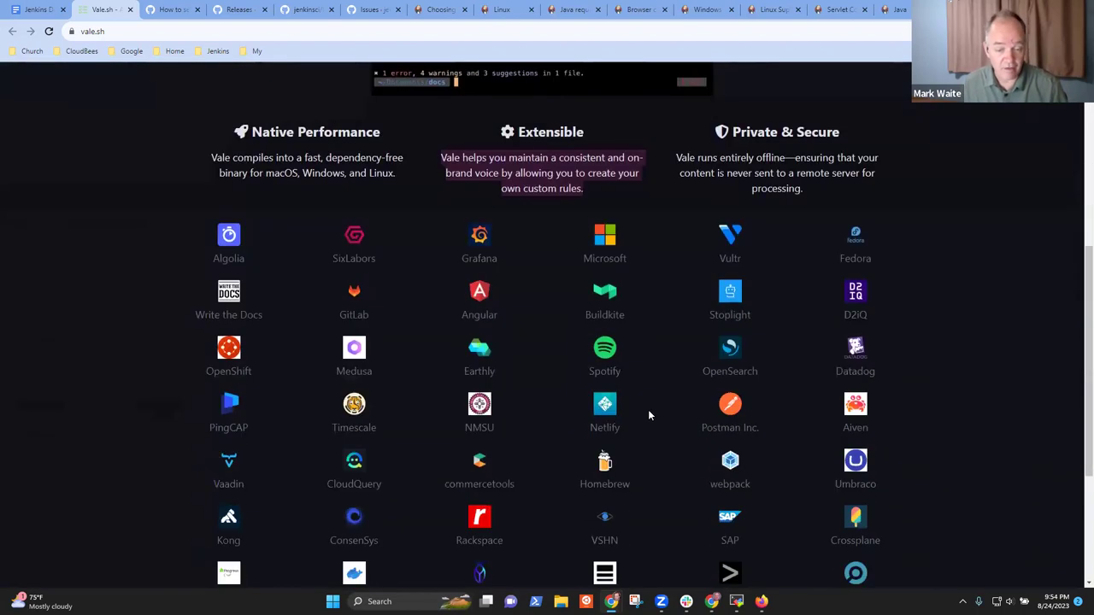
{"action": "scroll", "coordinate": [650, 413], "scroll_direction": "down", "scroll_amount": 3}
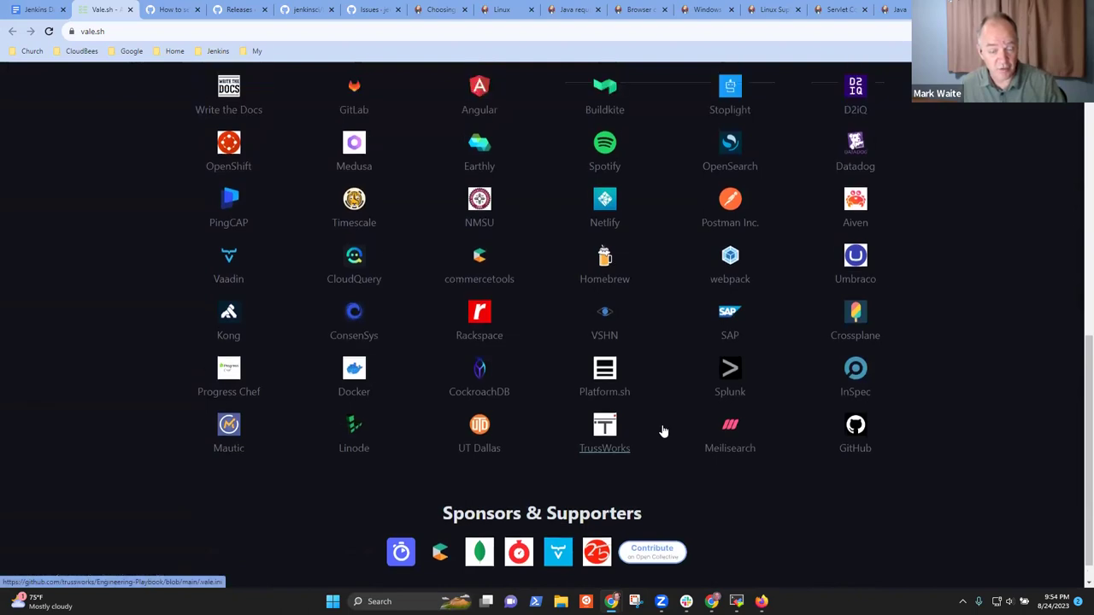
{"action": "scroll", "coordinate": [664, 430], "scroll_direction": "up", "scroll_amount": 10}
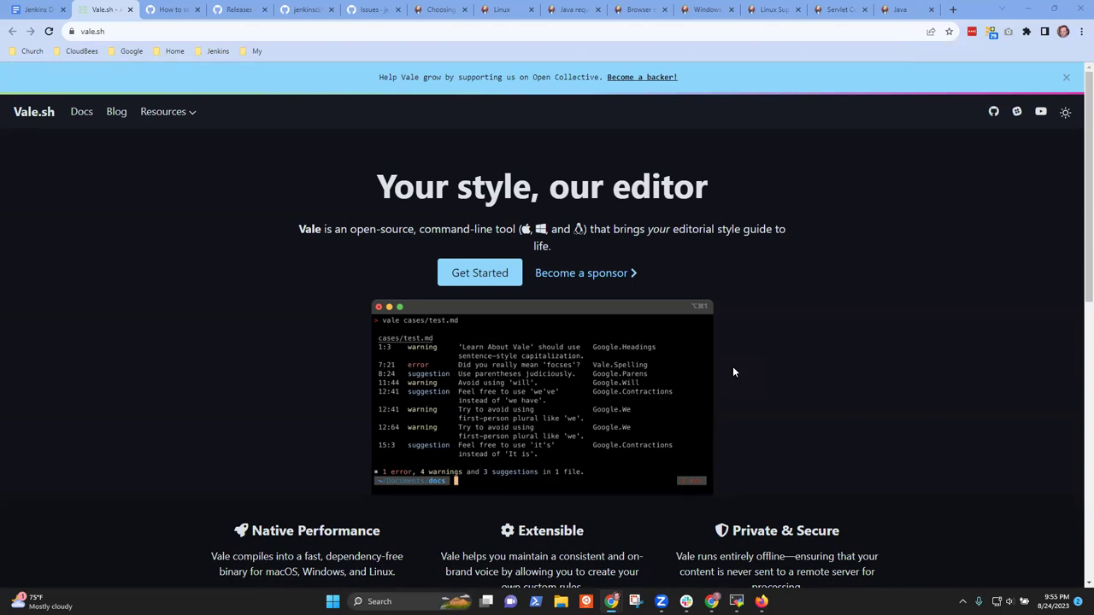
{"action": "left_click", "coordinate": [1067, 77]}
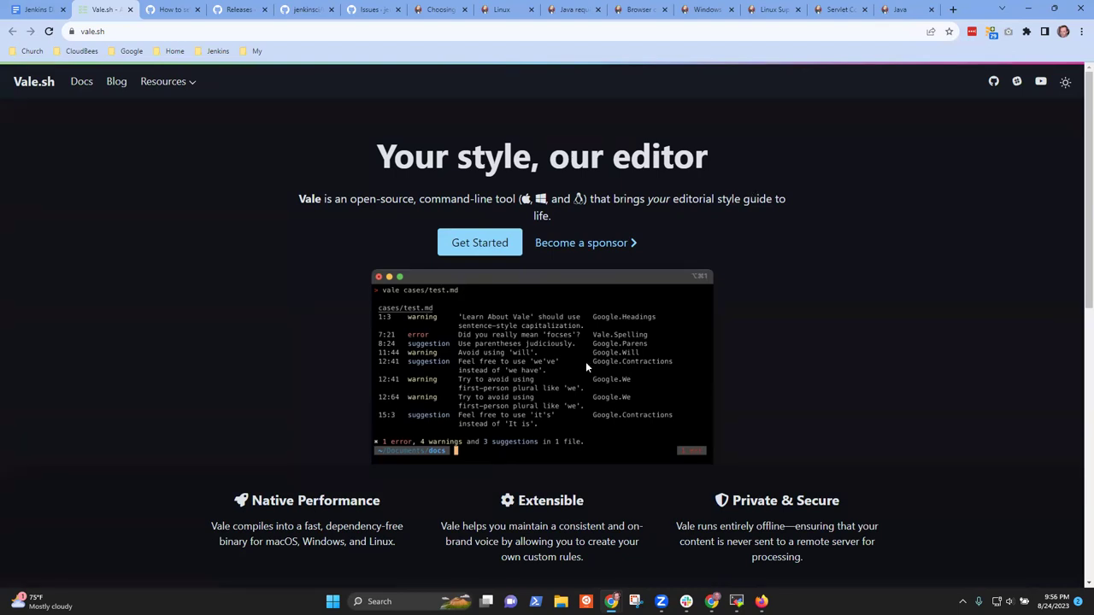
{"action": "scroll", "coordinate": [675, 381], "scroll_direction": "down", "scroll_amount": 4}
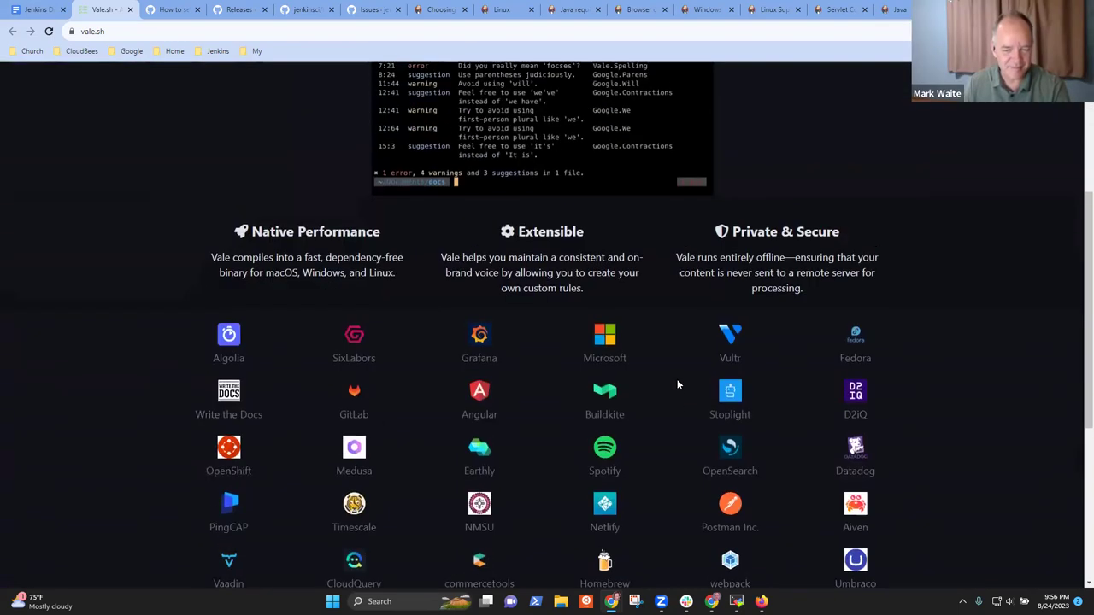
{"action": "scroll", "coordinate": [684, 372], "scroll_direction": "up", "scroll_amount": 4}
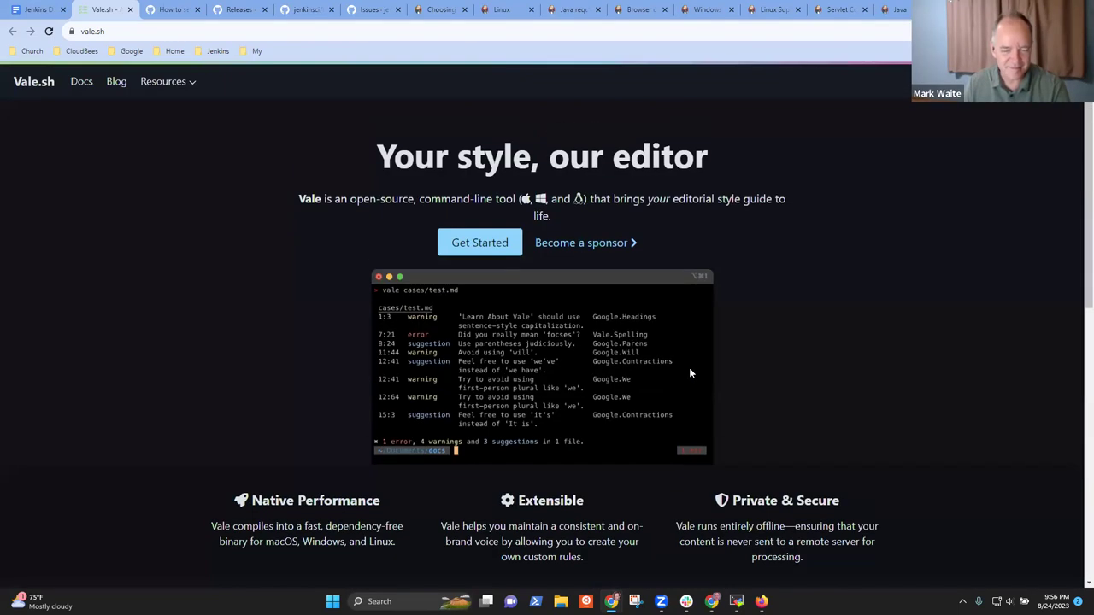
Return to the office hours notes and highlight the DevOps World Tour item and its Oct 18-19 Santa Clara date, then clear the selection
{"action": "left_click", "coordinate": [34, 10]}
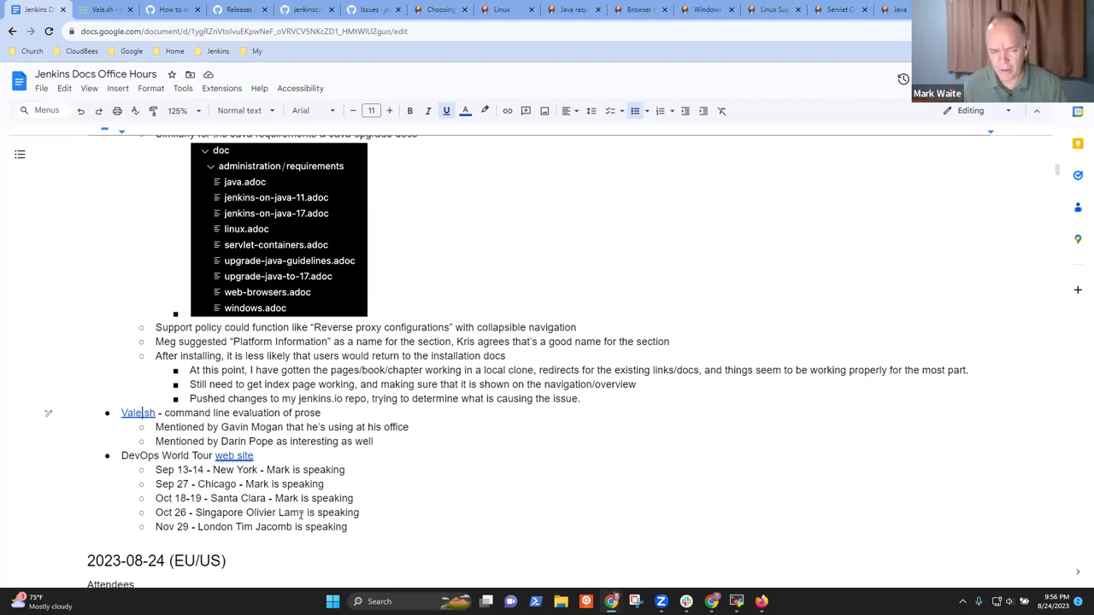
{"action": "left_click_drag", "start_coordinate": [122, 456], "coordinate": [262, 458]}
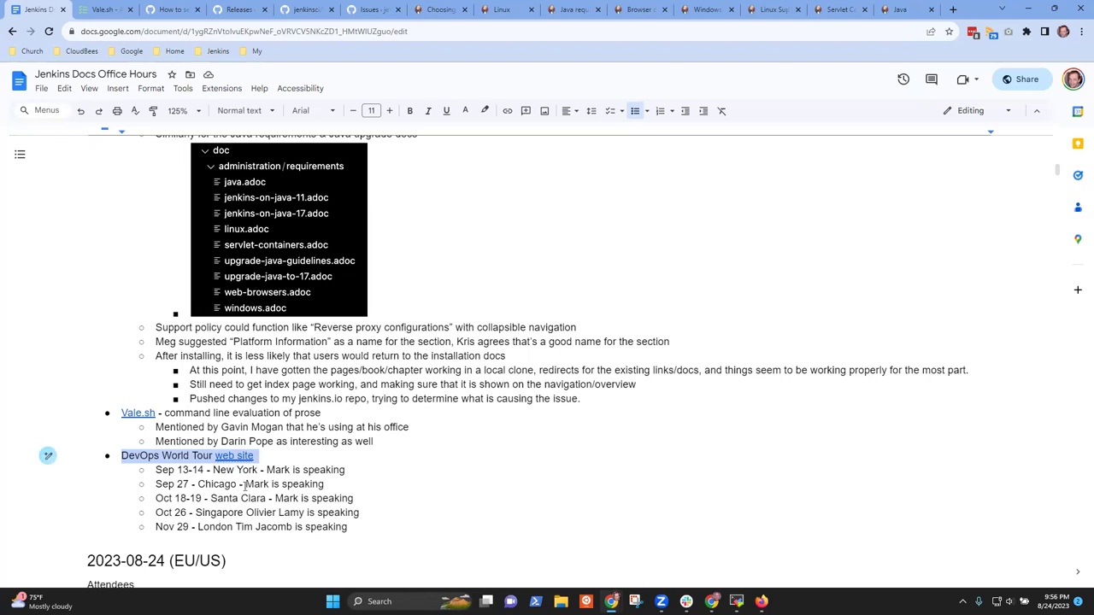
{"action": "left_click_drag", "start_coordinate": [154, 499], "coordinate": [266, 498]}
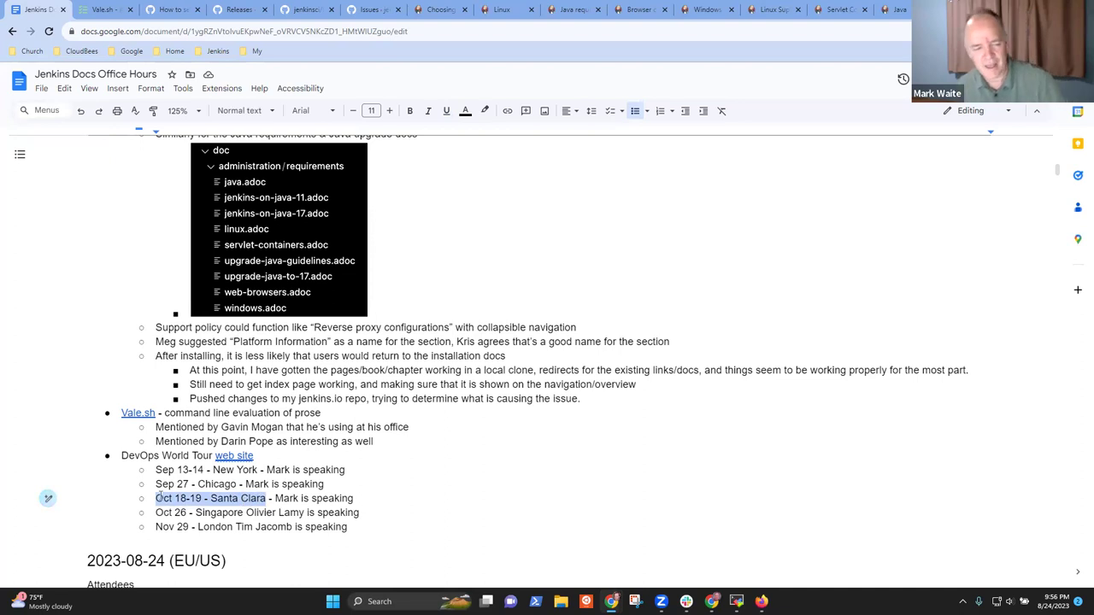
{"action": "left_click", "coordinate": [350, 498]}
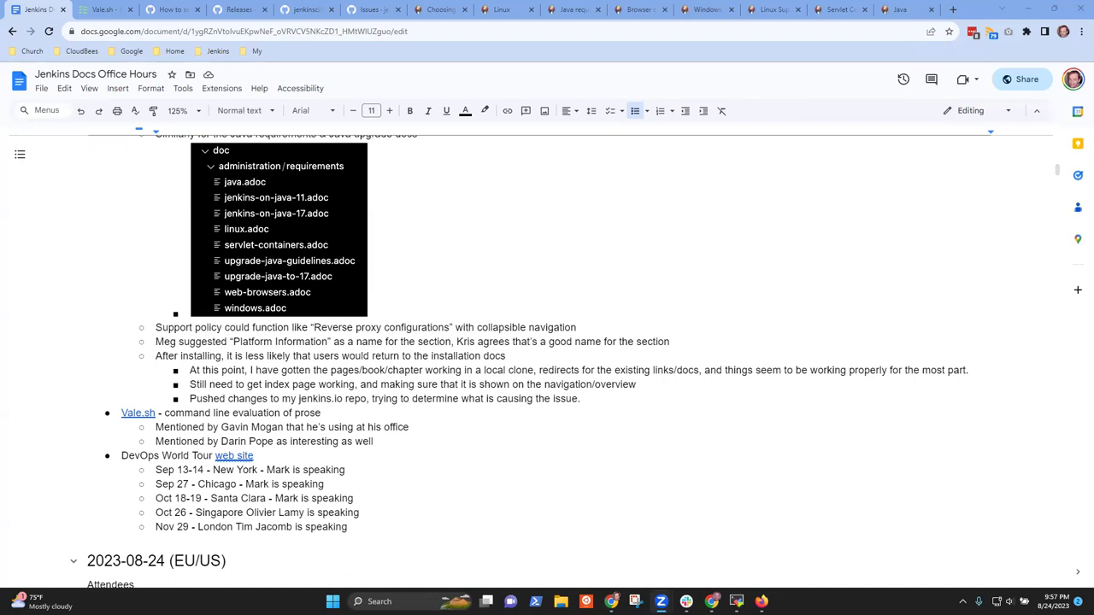
Find the Java 11, Java 17, and Java 21 discussion item in the 2023-08-24 (EU/US) agenda, highlight it and preview its Google Doc link
{"action": "left_click", "coordinate": [35, 10]}
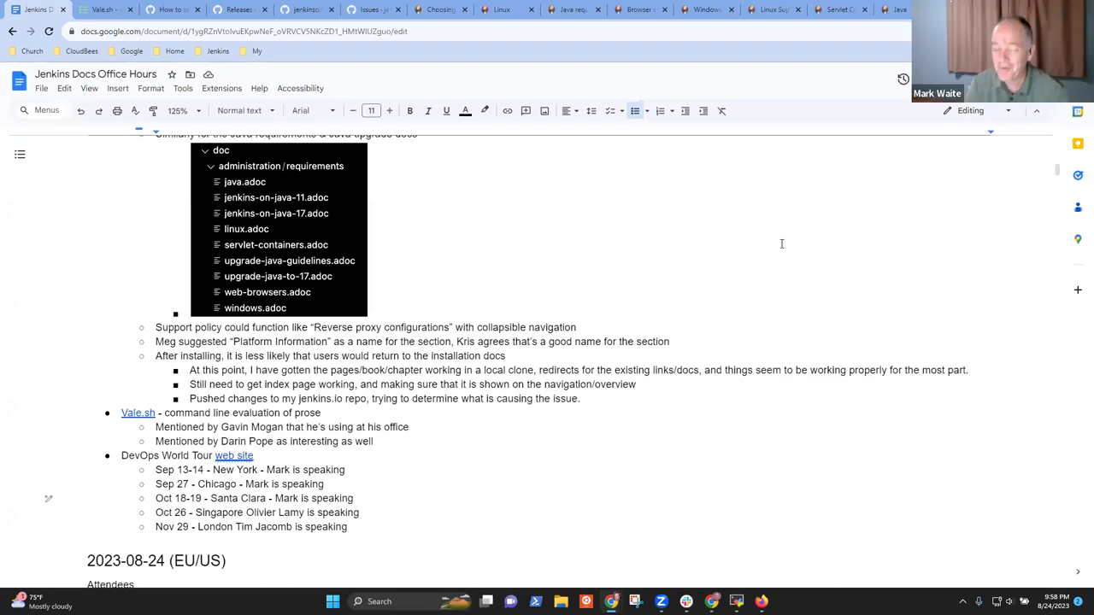
{"action": "scroll", "coordinate": [241, 341], "scroll_direction": "up", "scroll_amount": 5}
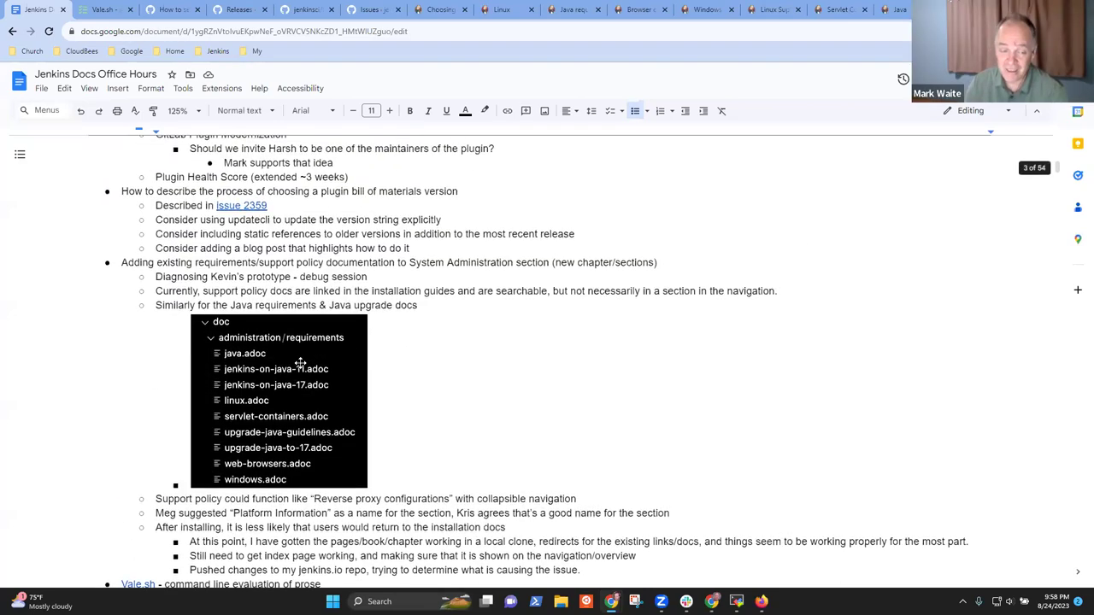
{"action": "scroll", "coordinate": [308, 359], "scroll_direction": "down", "scroll_amount": 8}
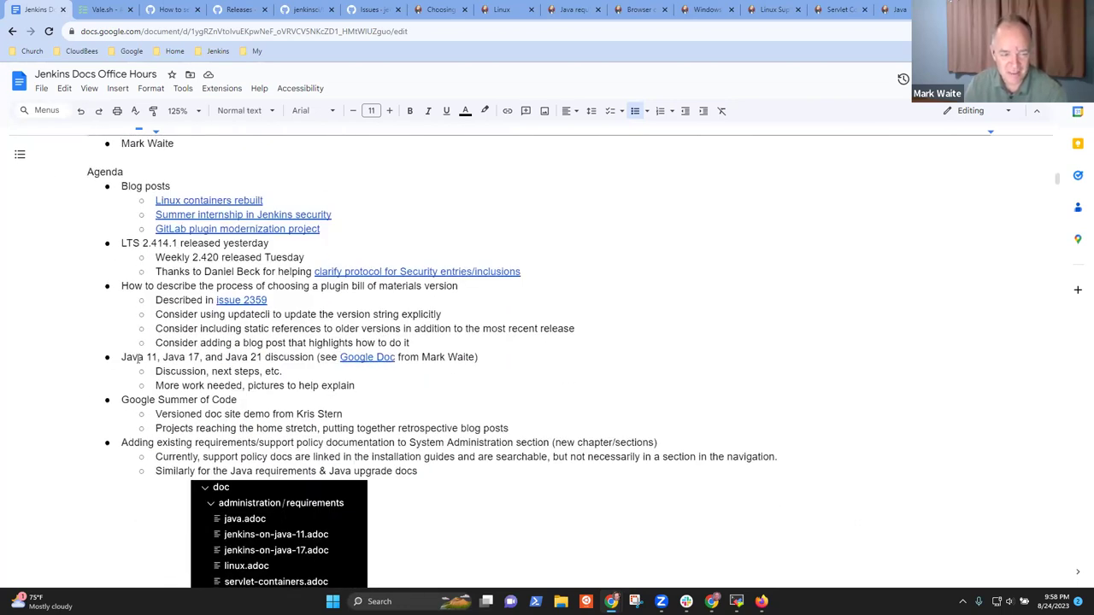
{"action": "left_click_drag", "start_coordinate": [121, 358], "coordinate": [266, 358]}
{"action": "left_click", "coordinate": [265, 357]}
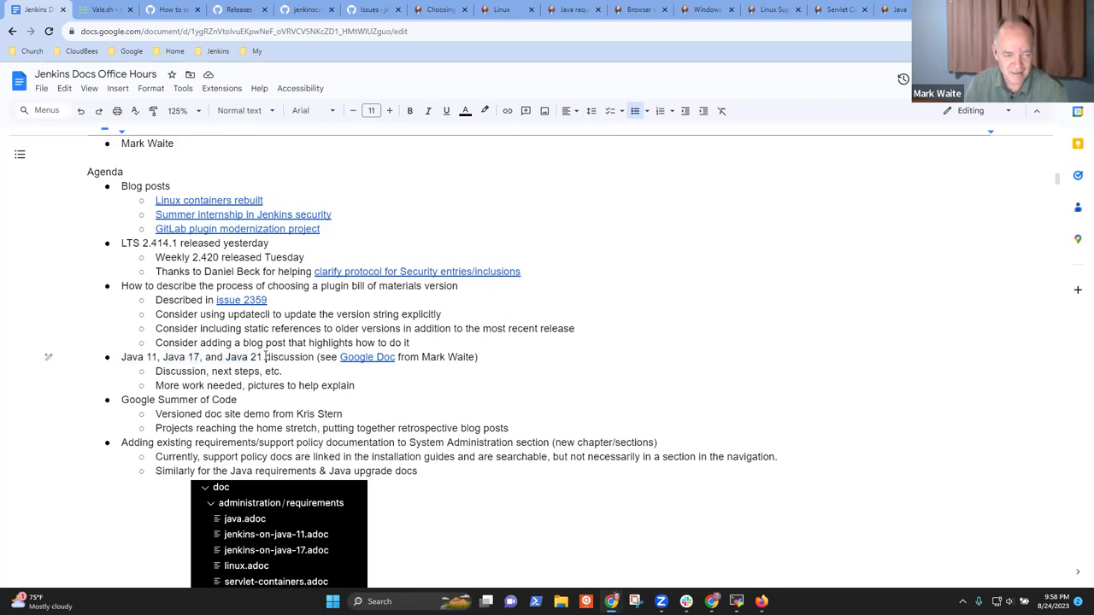
{"action": "left_click", "coordinate": [362, 357]}
{"action": "left_click", "coordinate": [635, 336]}
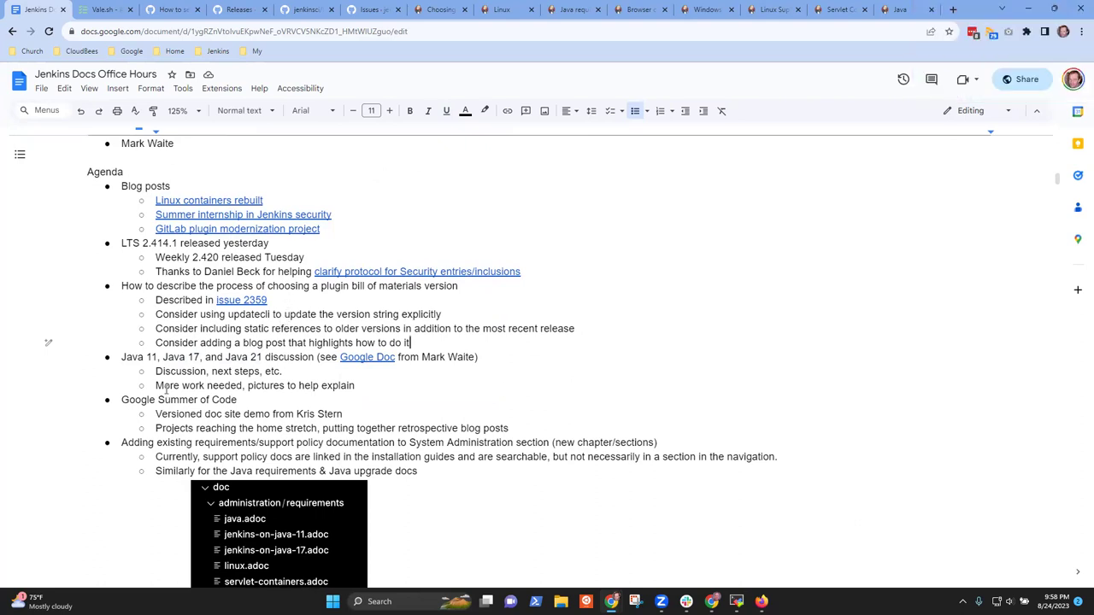
Go back up the notes to the agenda item on adding requirements and support policy documentation to the System Administration section
{"action": "scroll", "coordinate": [200, 392], "scroll_direction": "up", "scroll_amount": 1}
{"action": "scroll", "coordinate": [200, 391], "scroll_direction": "up", "scroll_amount": 3}
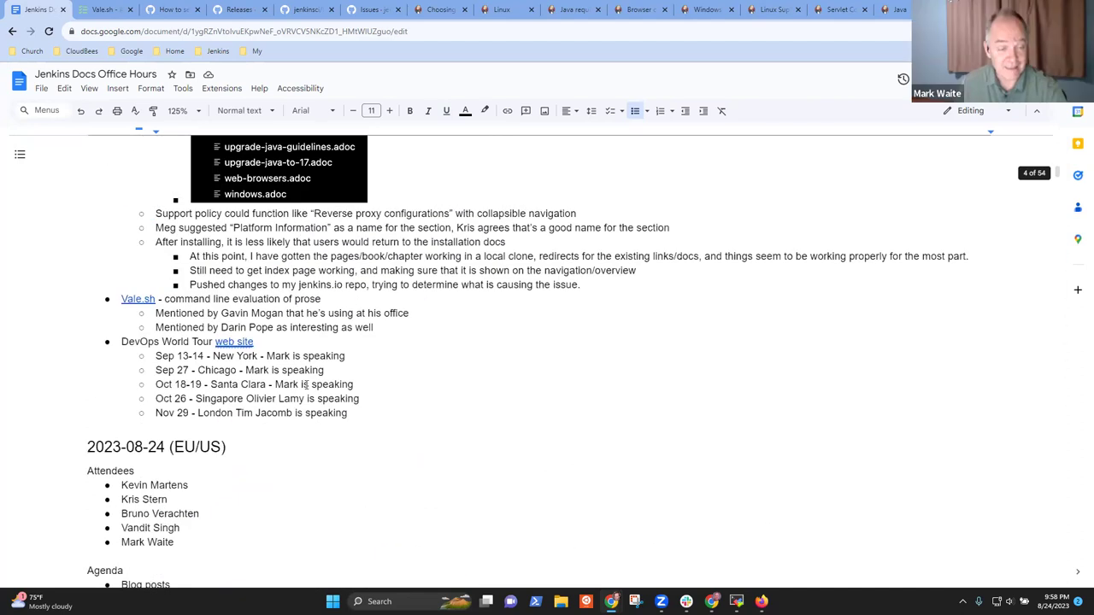
{"action": "scroll", "coordinate": [328, 400], "scroll_direction": "up", "scroll_amount": 4}
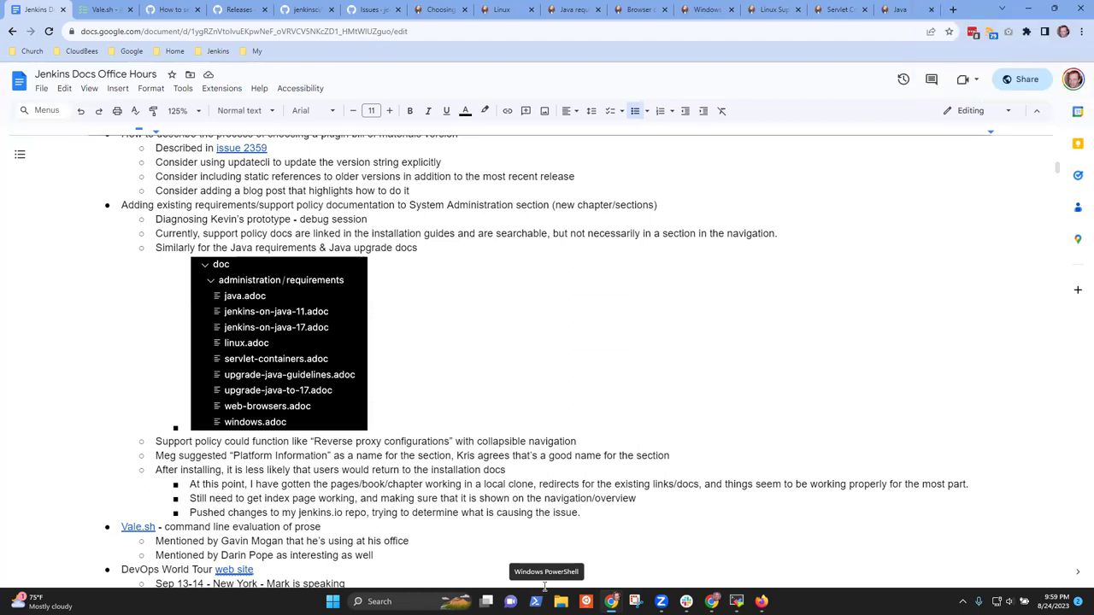
{"action": "mouse_move", "coordinate": [687, 602]}
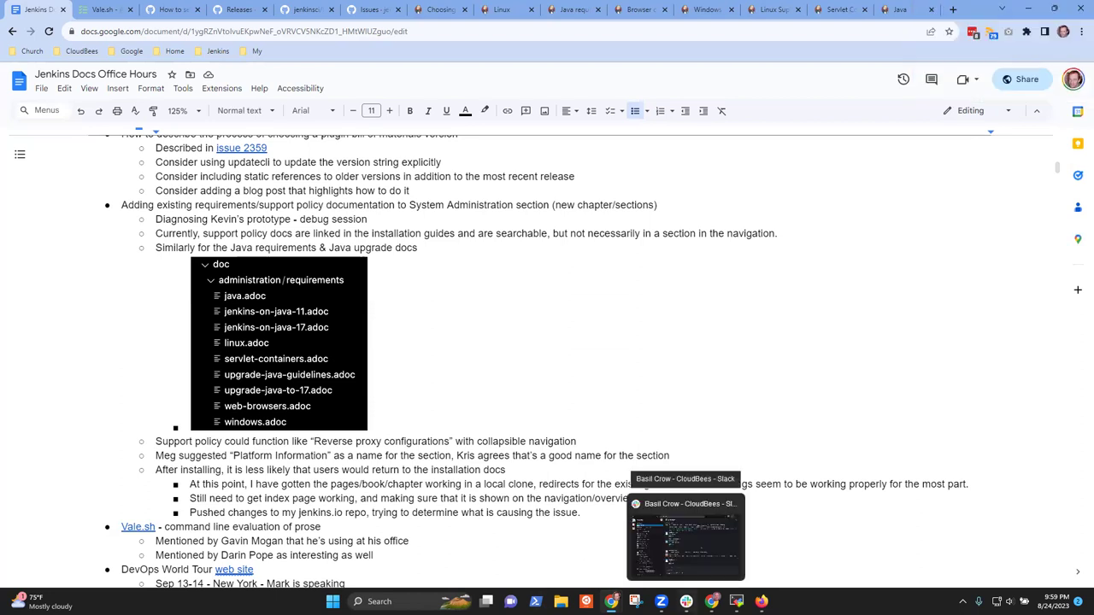